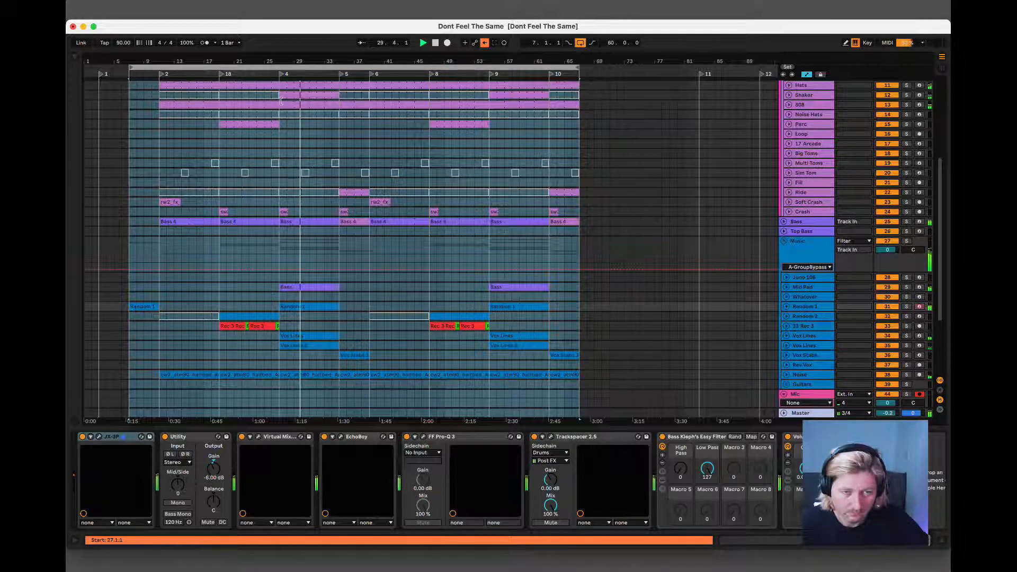
# Examine the bass, noise, Mid Pad, kick and vocal clips across the arrangement's sections.
pyautogui.scroll(1, 300, 277)
pyautogui.scroll(-2, 295, 281)
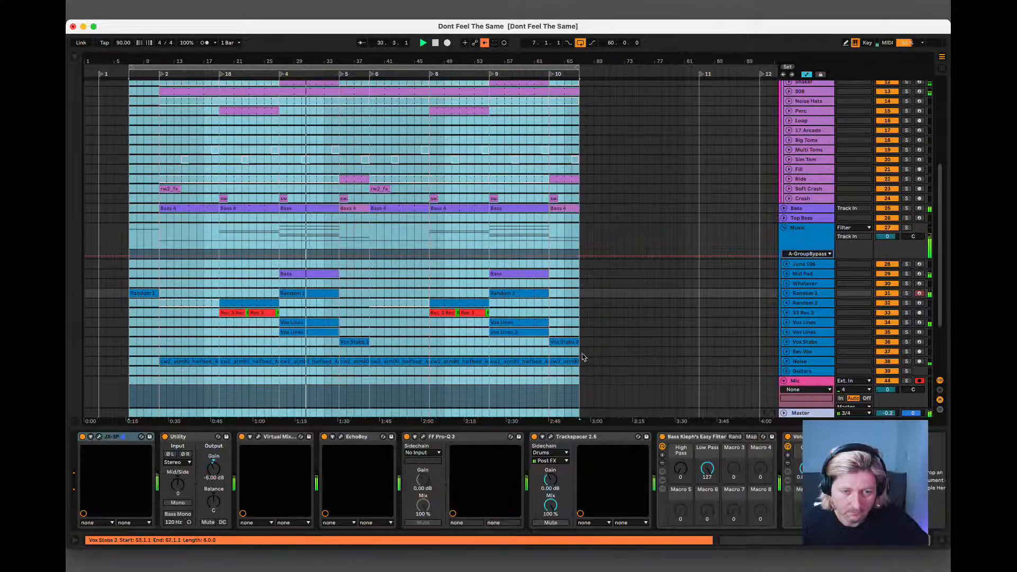
pyautogui.click(616, 375)
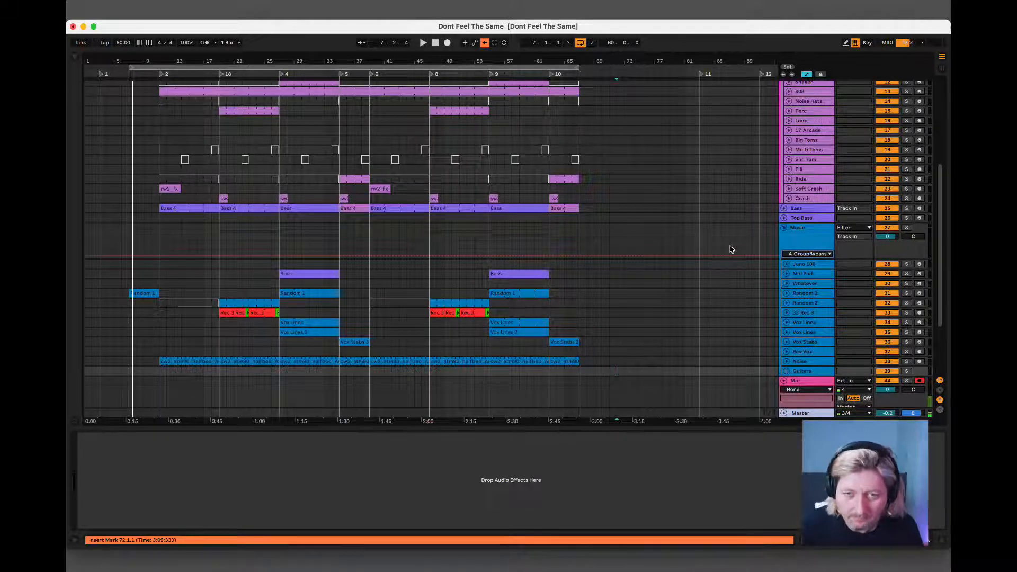
pyautogui.click(200, 207)
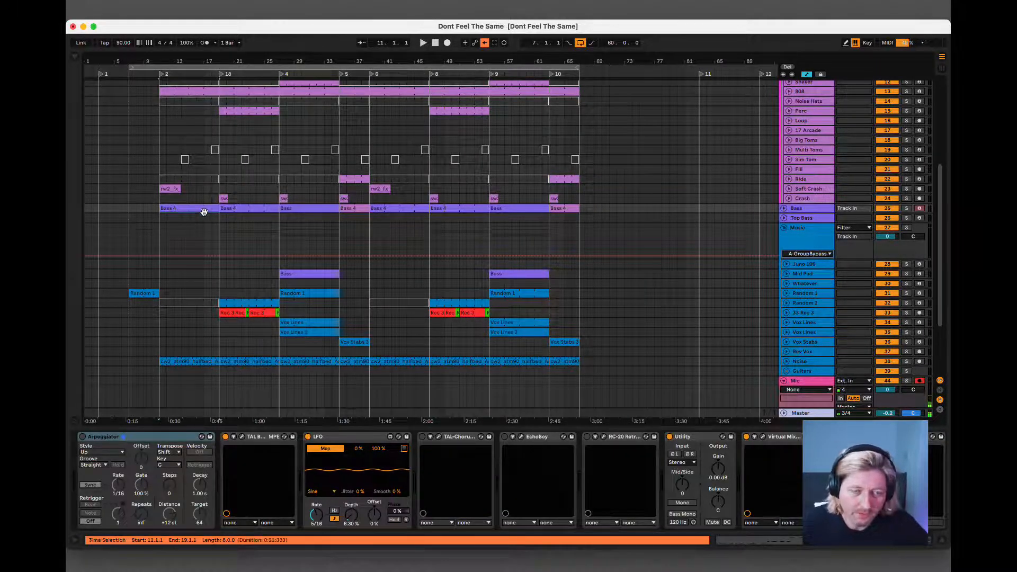
pyautogui.click(253, 208)
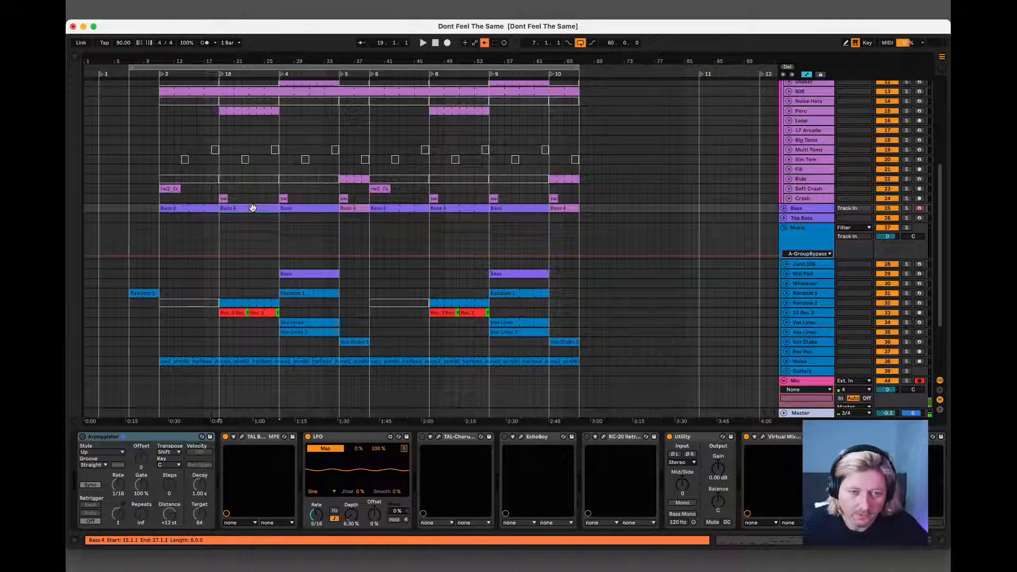
pyautogui.click(267, 361)
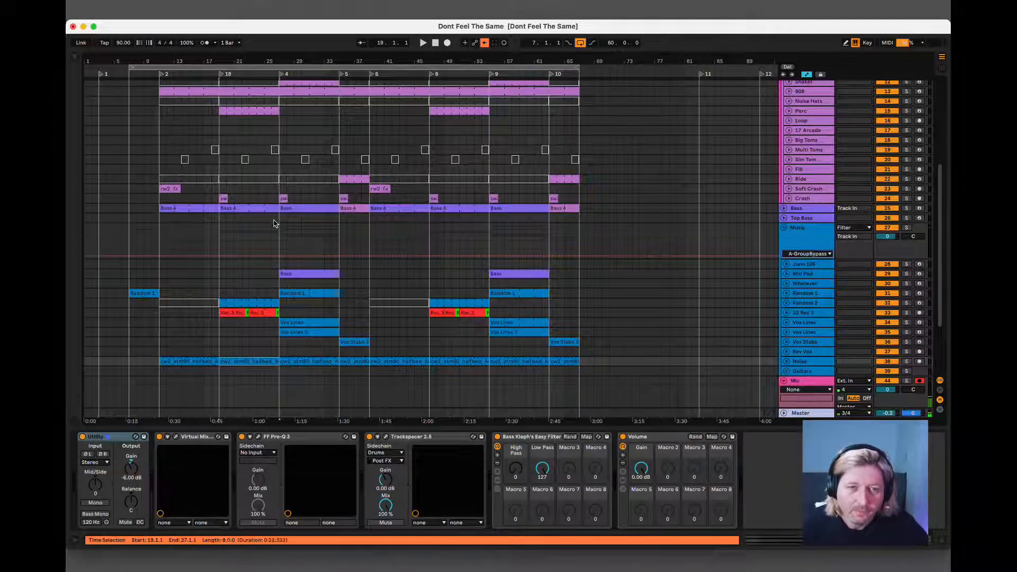
pyautogui.click(298, 274)
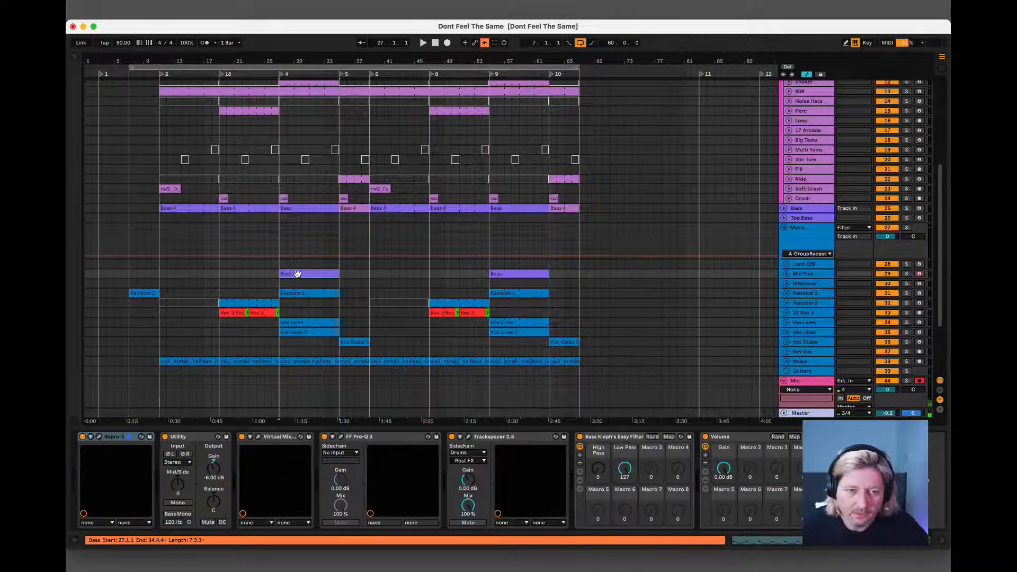
pyautogui.scroll(5, 300, 278)
pyautogui.scroll(1, 300, 278)
pyautogui.scroll(-4, 301, 267)
pyautogui.scroll(4, 300, 263)
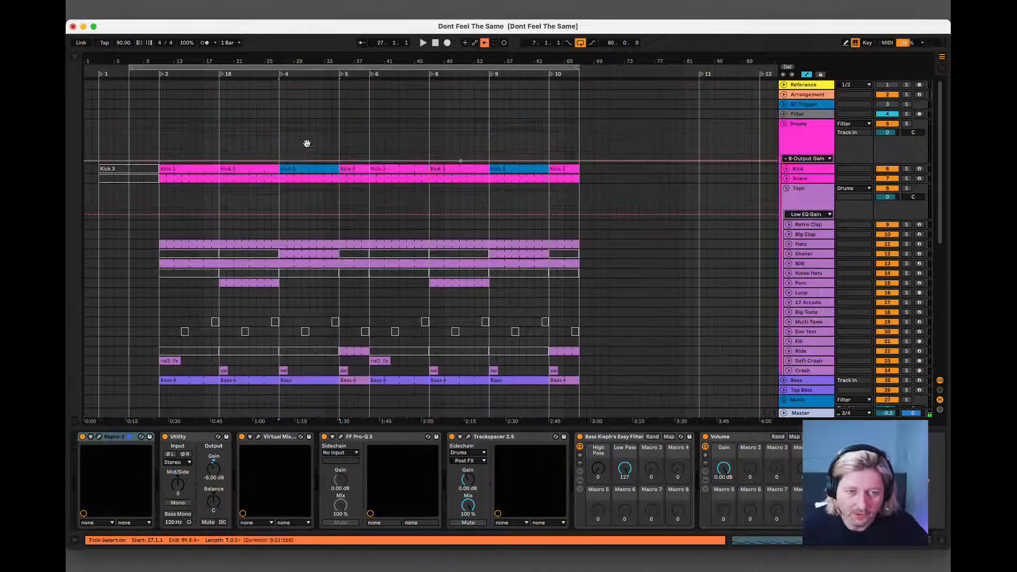
pyautogui.click(299, 169)
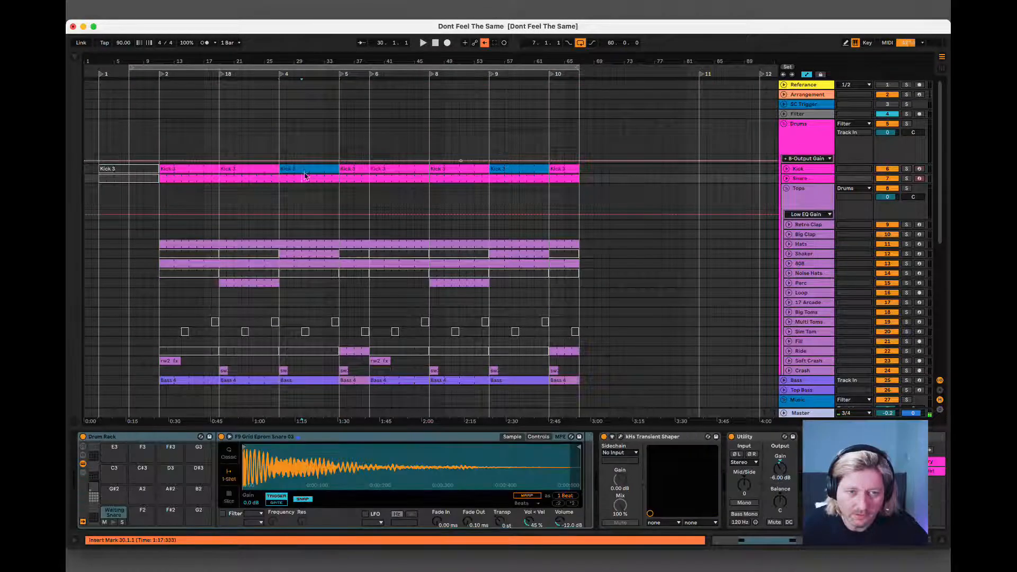
pyautogui.click(305, 170)
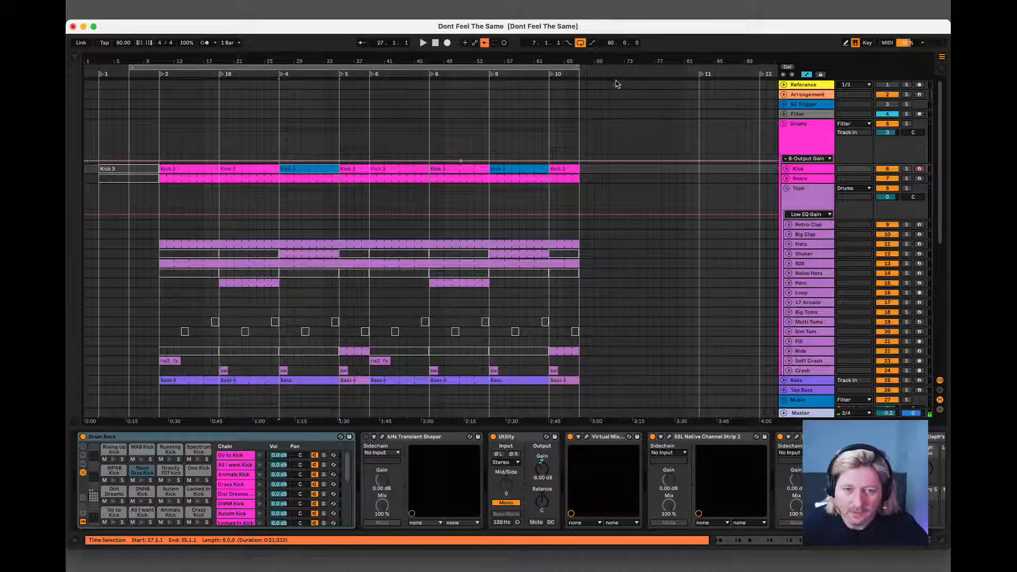
pyautogui.scroll(-10, 440, 307)
pyautogui.scroll(1, 484, 311)
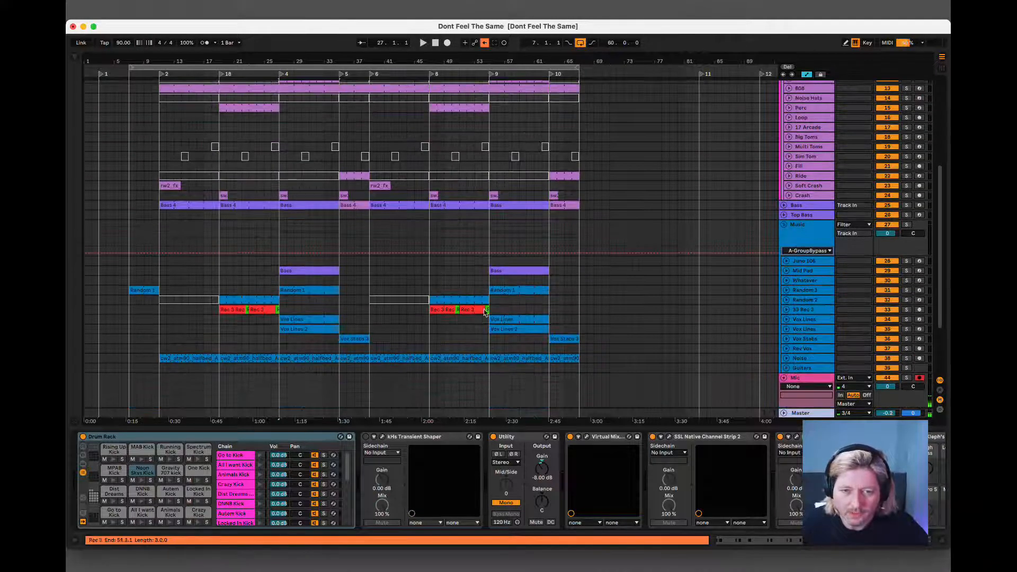
pyautogui.click(522, 334)
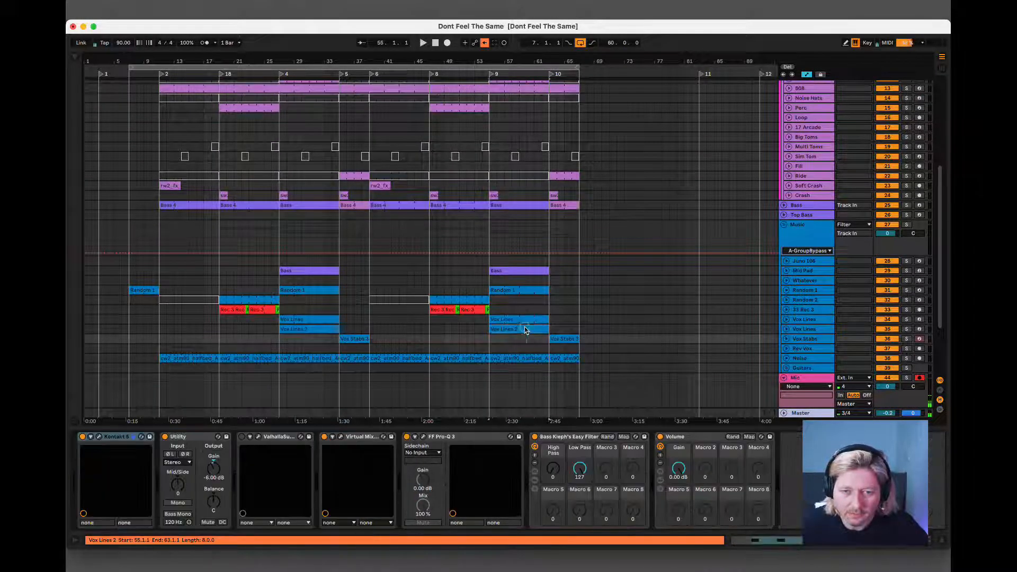
pyautogui.click(562, 336)
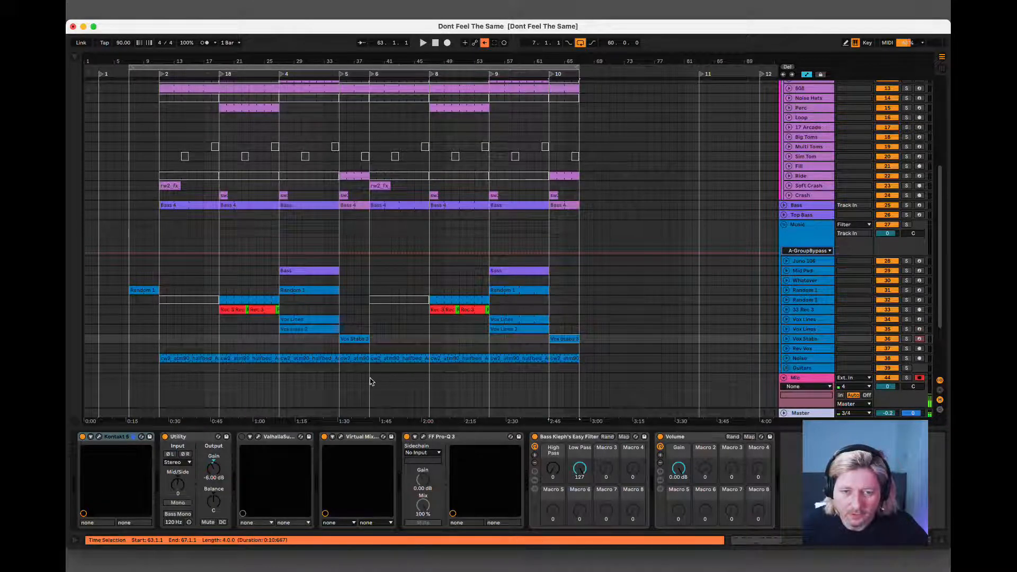
# Select the section between locators 6 and 8 across the drum, bass and music tracks.
pyautogui.moveTo(370, 382); pyautogui.dragTo(429, 111)
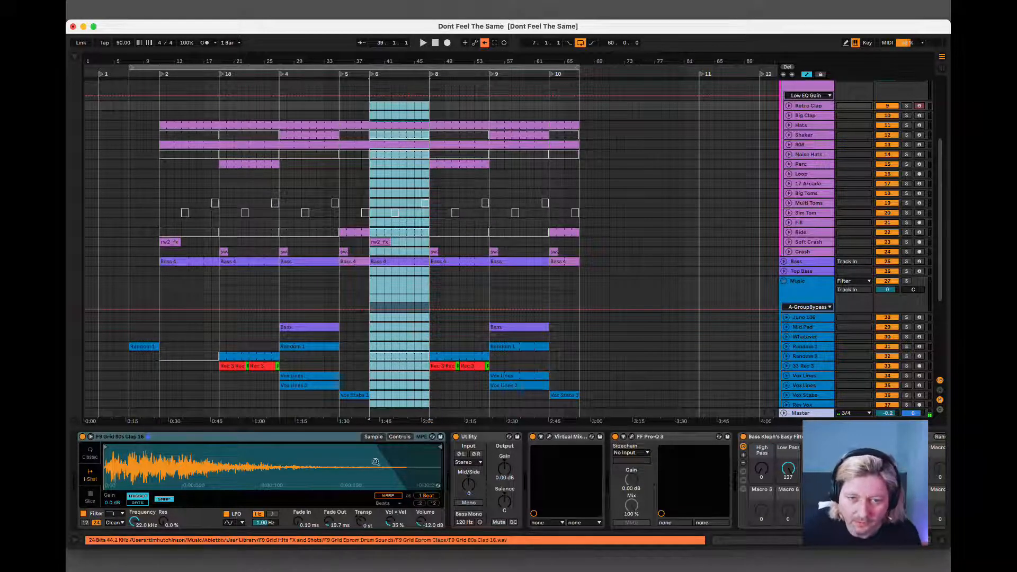
pyautogui.scroll(-5, 470, 392)
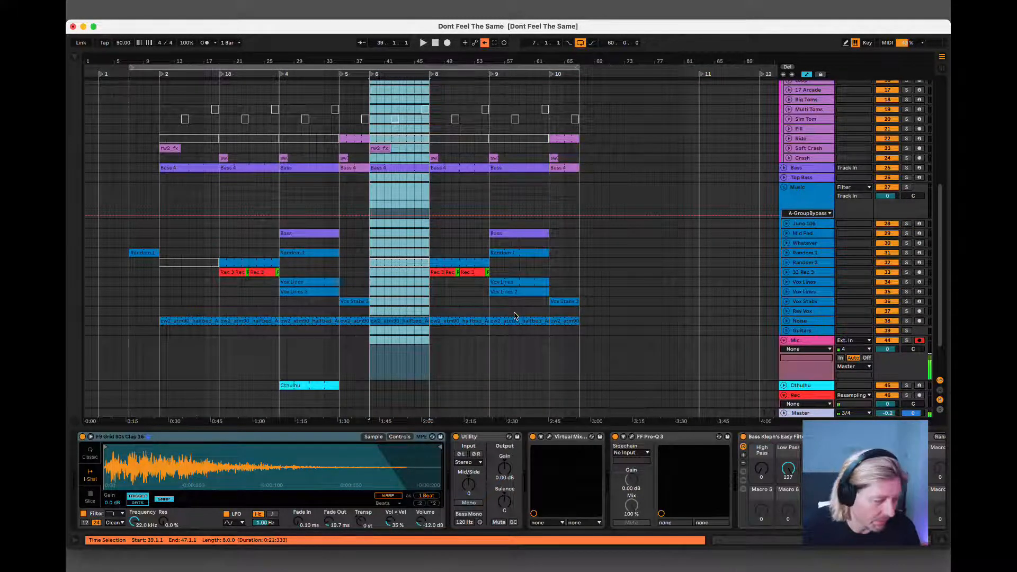
pyautogui.scroll(5, 514, 316)
pyautogui.scroll(-4, 513, 316)
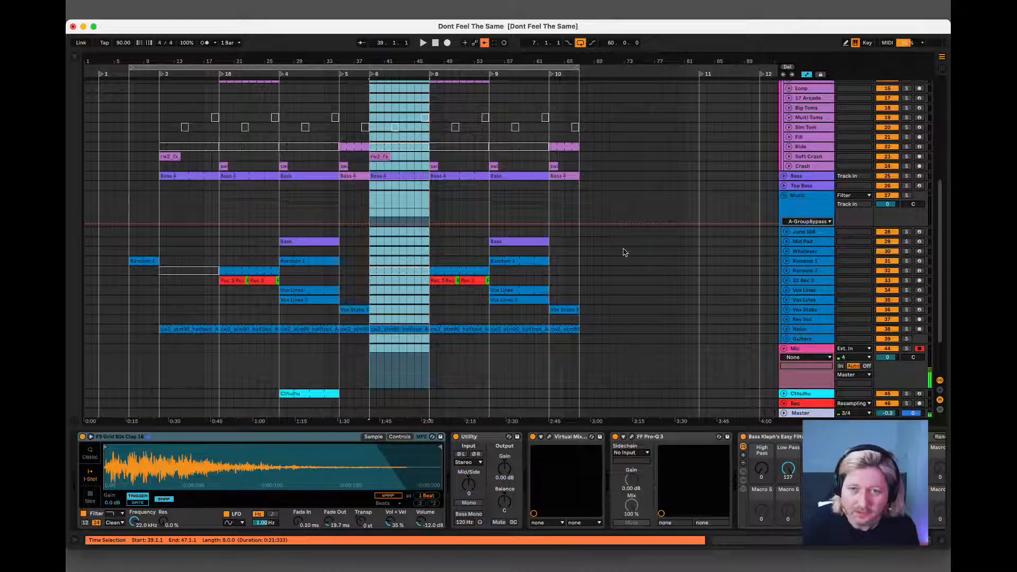
pyautogui.click(625, 211)
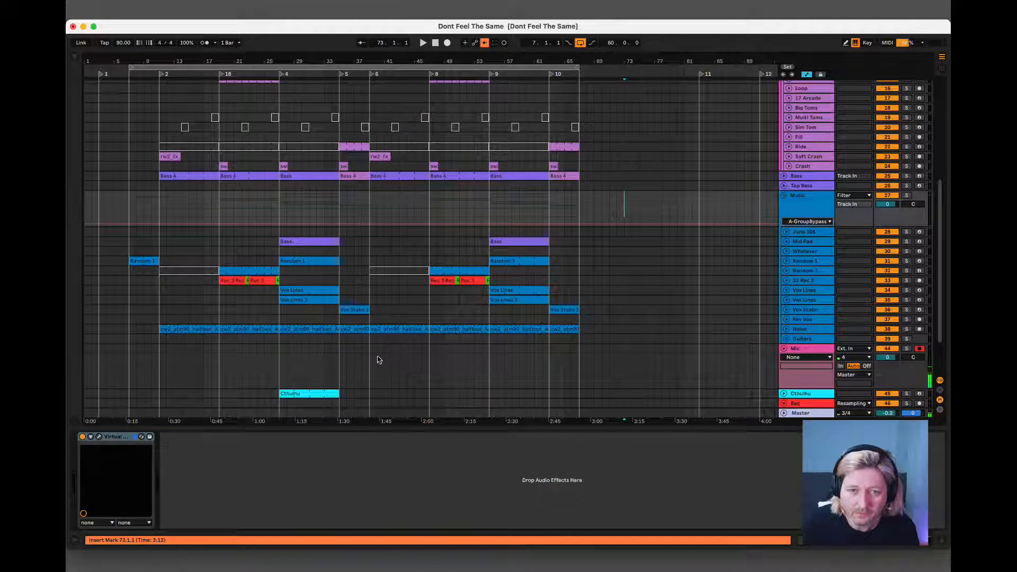
pyautogui.moveTo(371, 359); pyautogui.dragTo(423, 103)
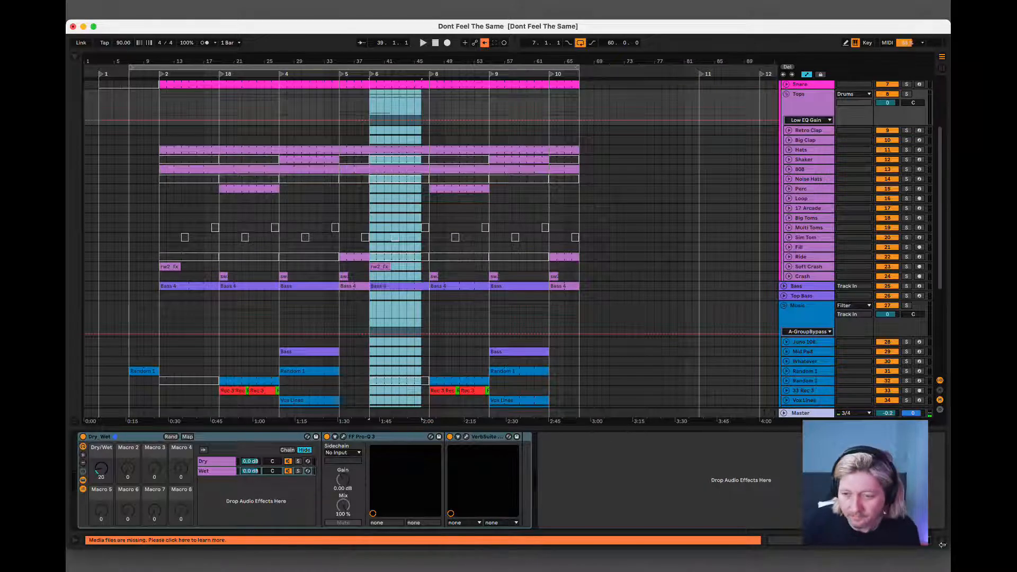
# Hide the device view and save the Live Set under the new name "Dont Feel The Same 2".
pyautogui.click(940, 542)
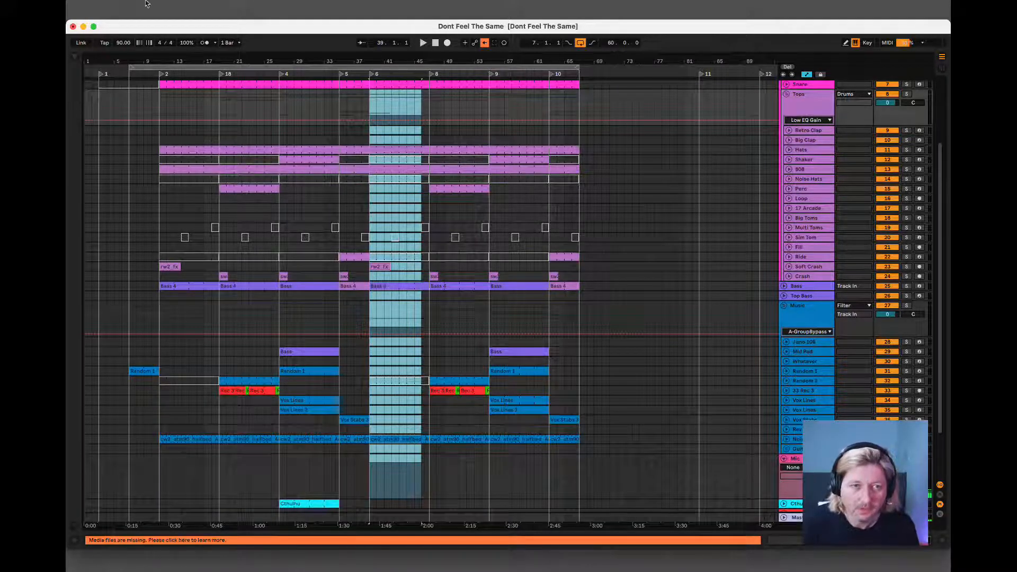
pyautogui.click(99, 5)
pyautogui.click(135, 127)
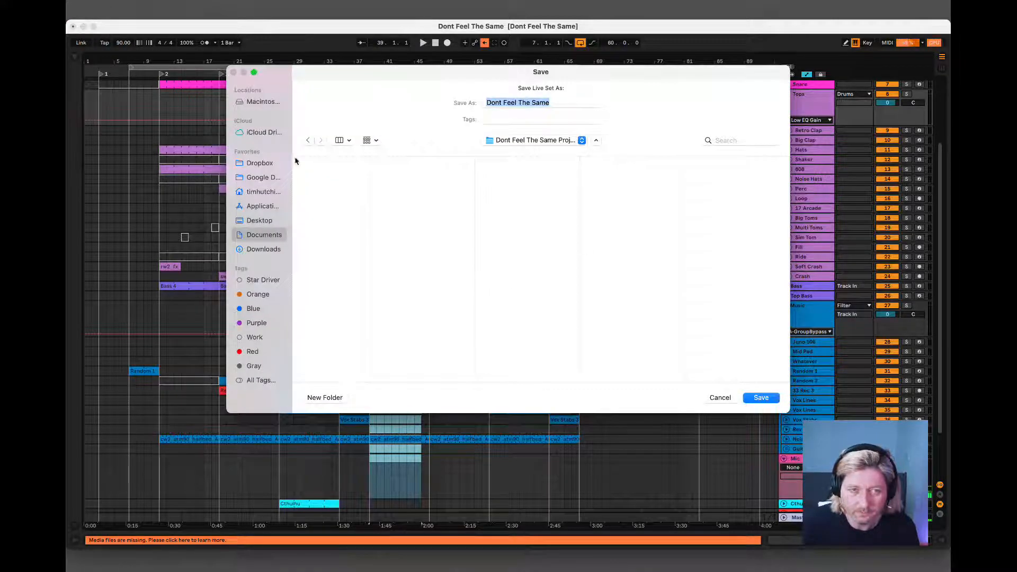
pyautogui.click(562, 105)
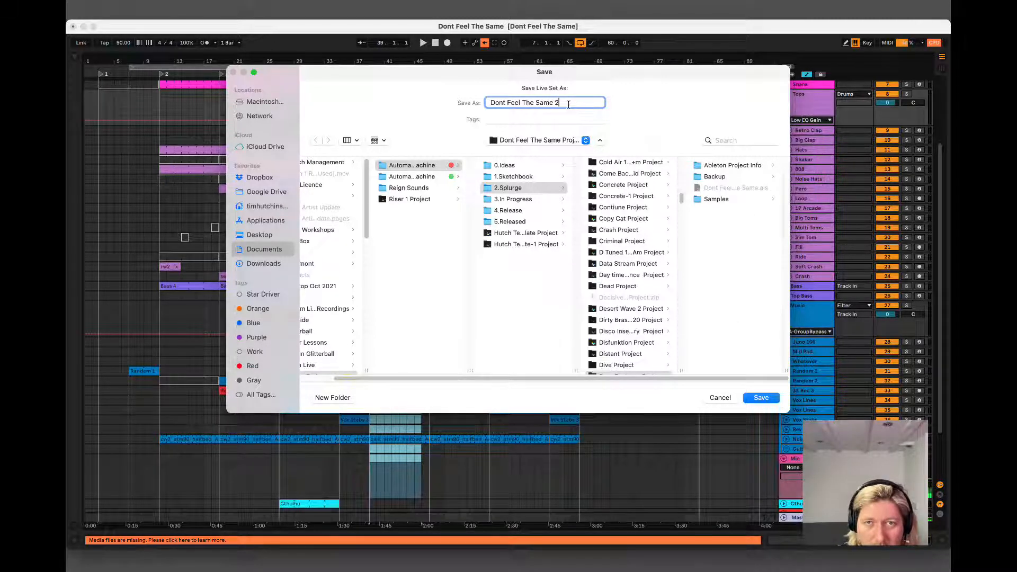
pyautogui.click(760, 398)
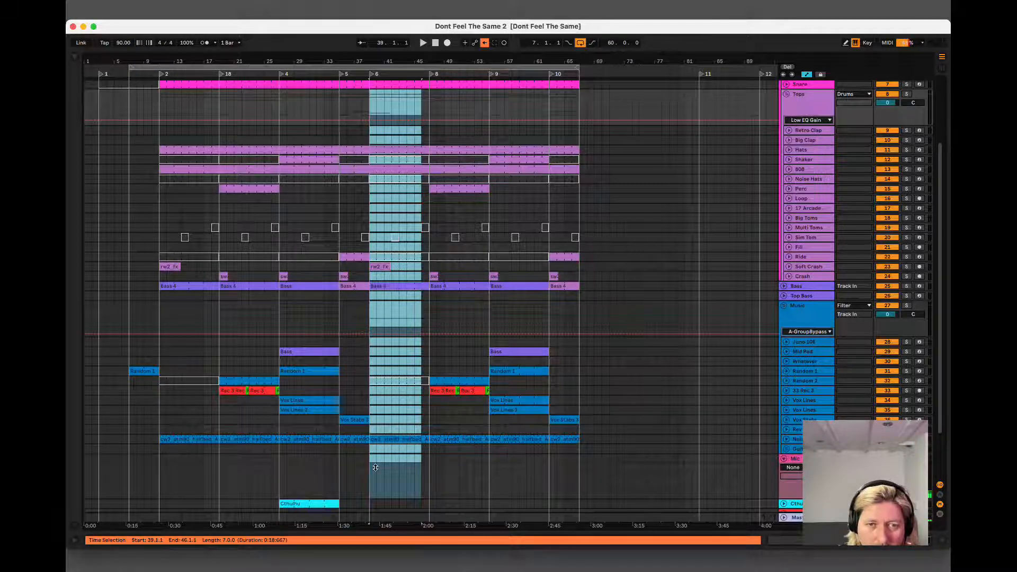
# Delete the time of the section between locators 6 and 8, bars 39 to 47, from the whole arrangement.
pyautogui.moveTo(375, 467); pyautogui.dragTo(429, 138)
pyautogui.click(131, 5)
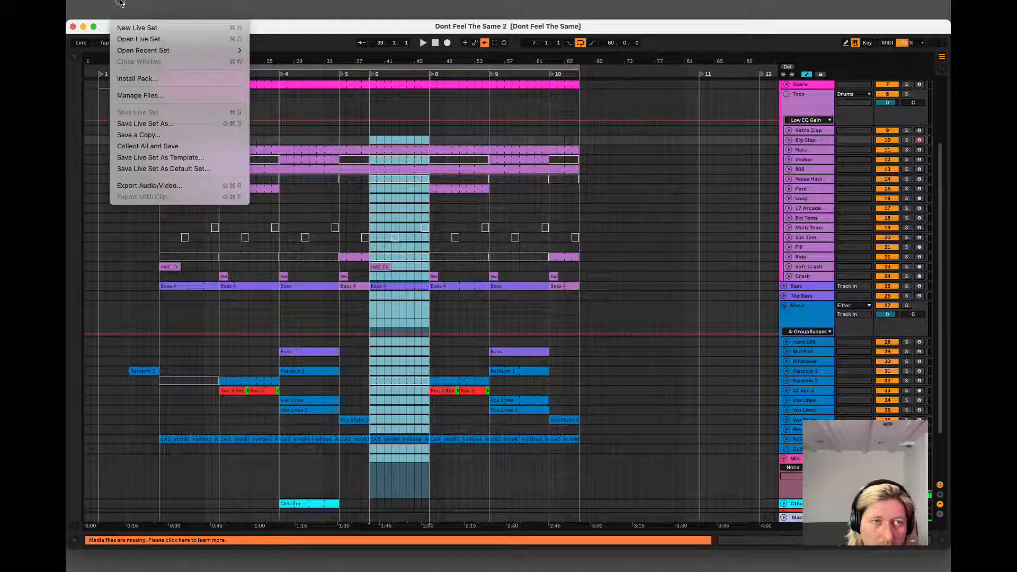
pyautogui.moveTo(154, 6)
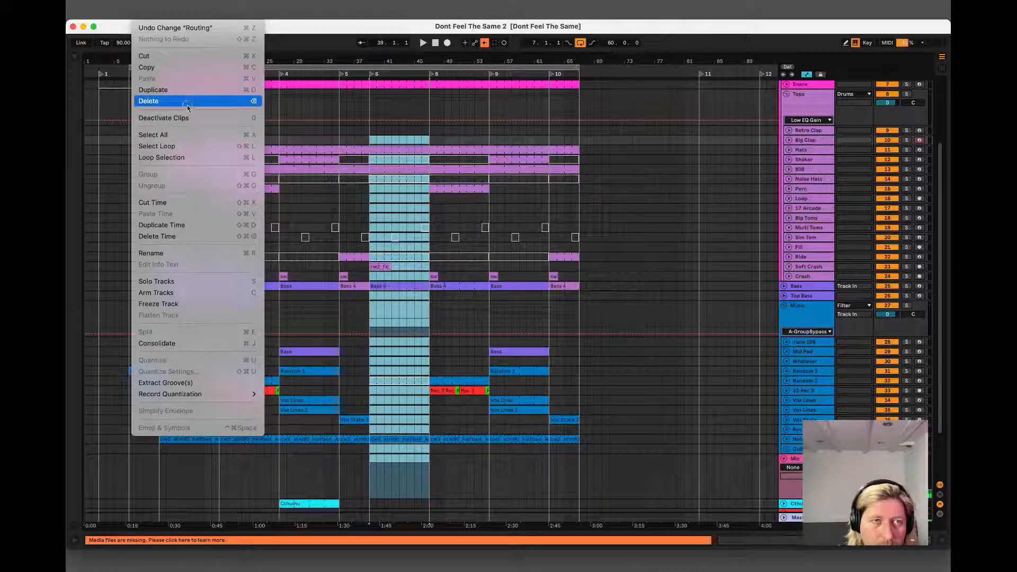
pyautogui.click(200, 236)
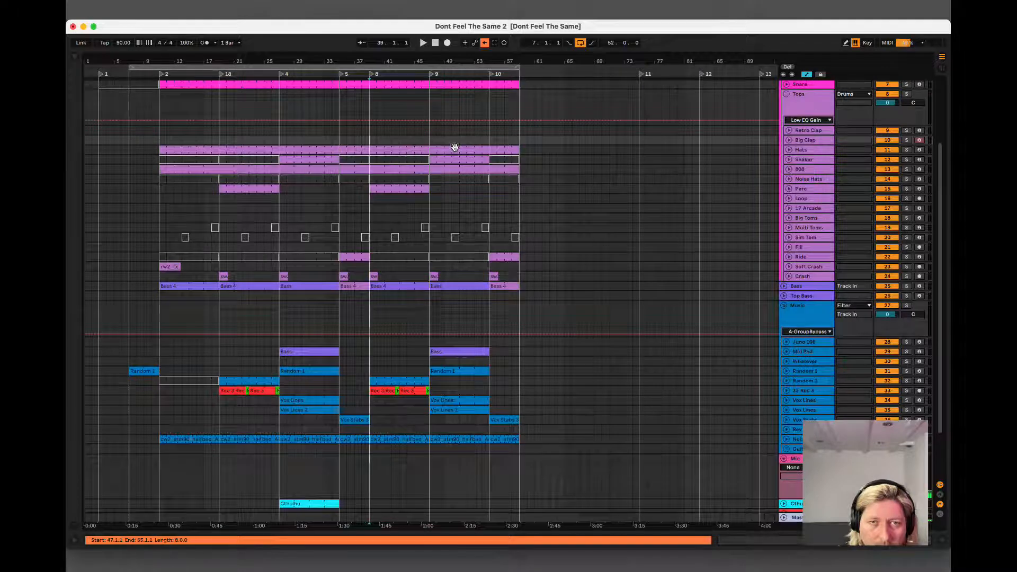
# Duplicate the time of the section between locators 9 and 10, bars 47 to 55.
pyautogui.click(464, 161)
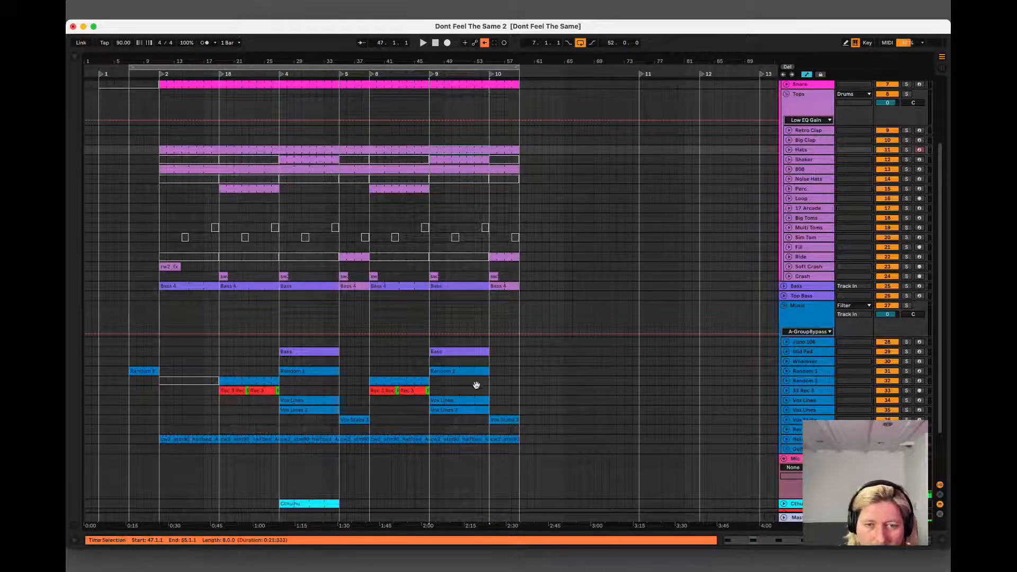
pyautogui.keyDown('shift'); pyautogui.click(458, 443); pyautogui.keyUp('shift')
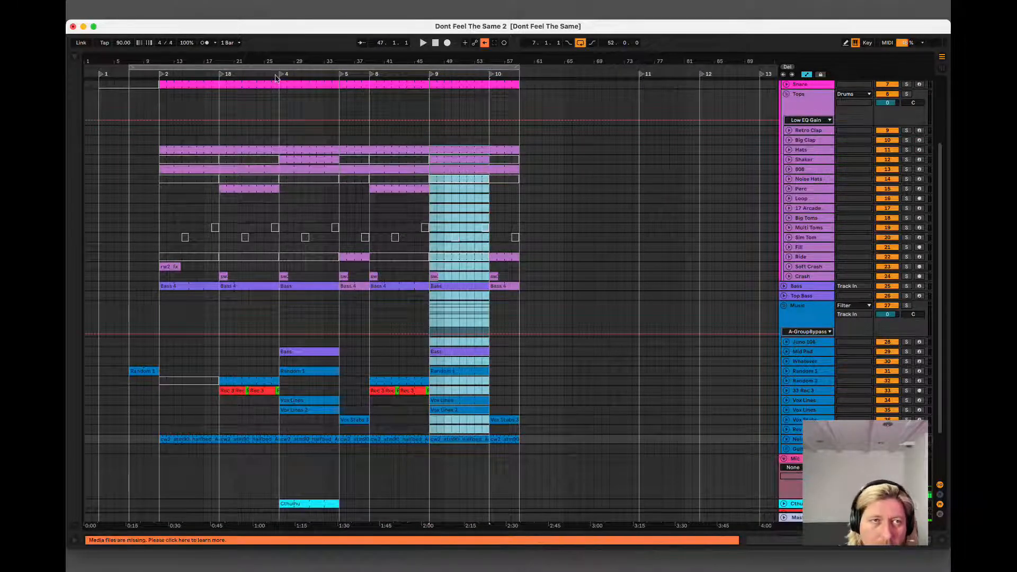
pyautogui.click(129, 7)
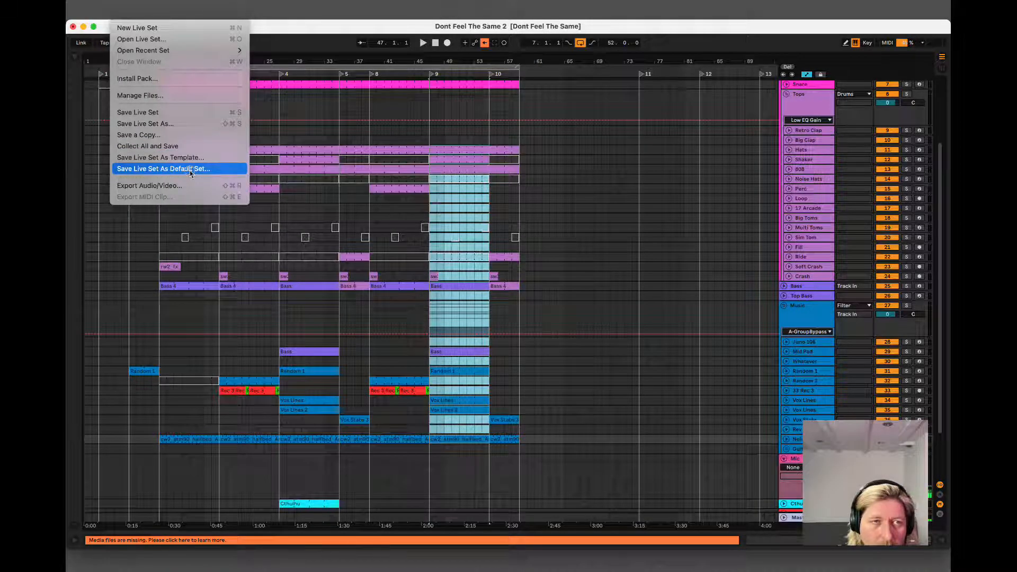
pyautogui.moveTo(146, 7)
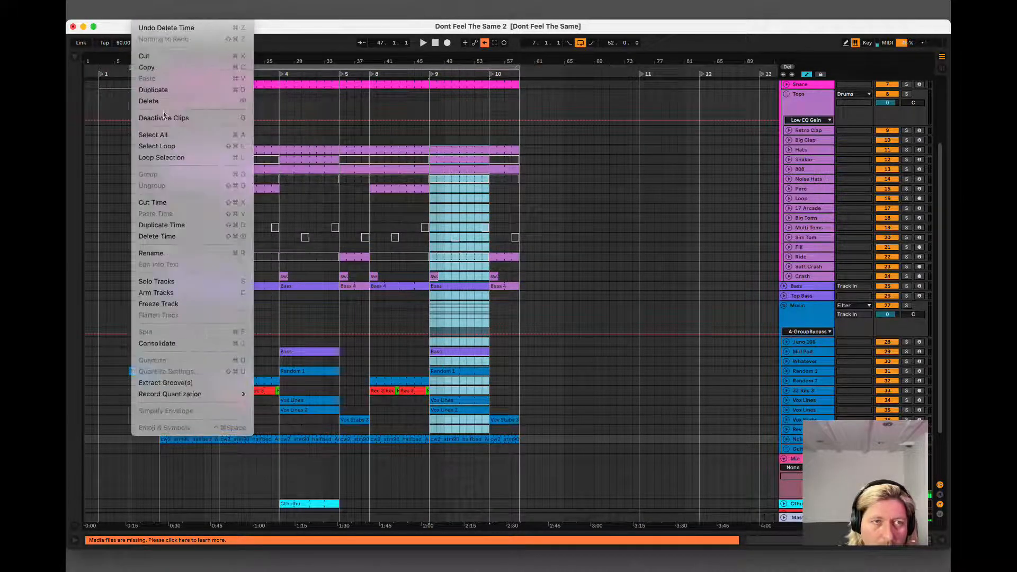
pyautogui.click(175, 226)
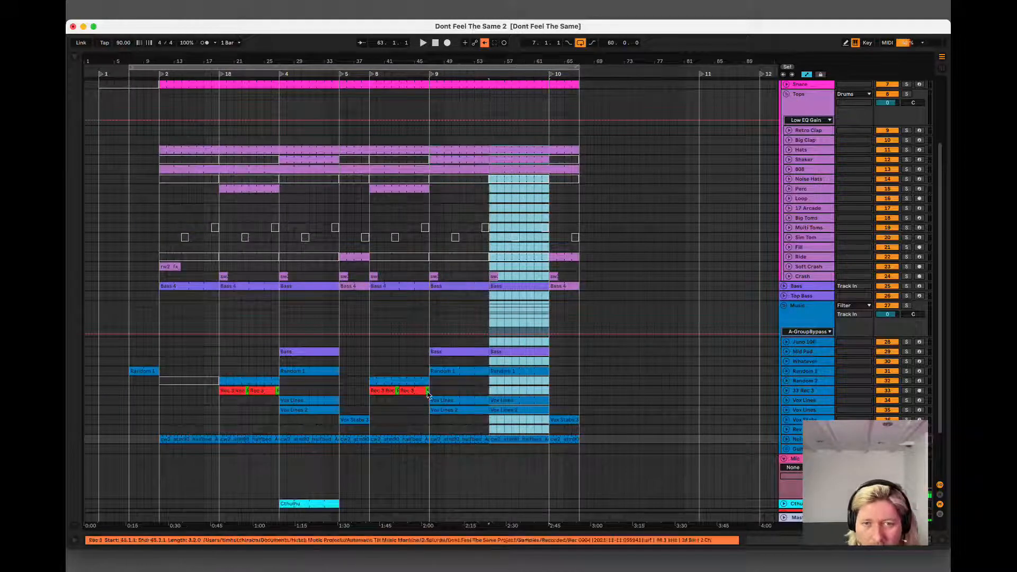
# Deactivate both Vox Lines clips in the duplicated section, bars 55 to 63.
pyautogui.click(519, 402)
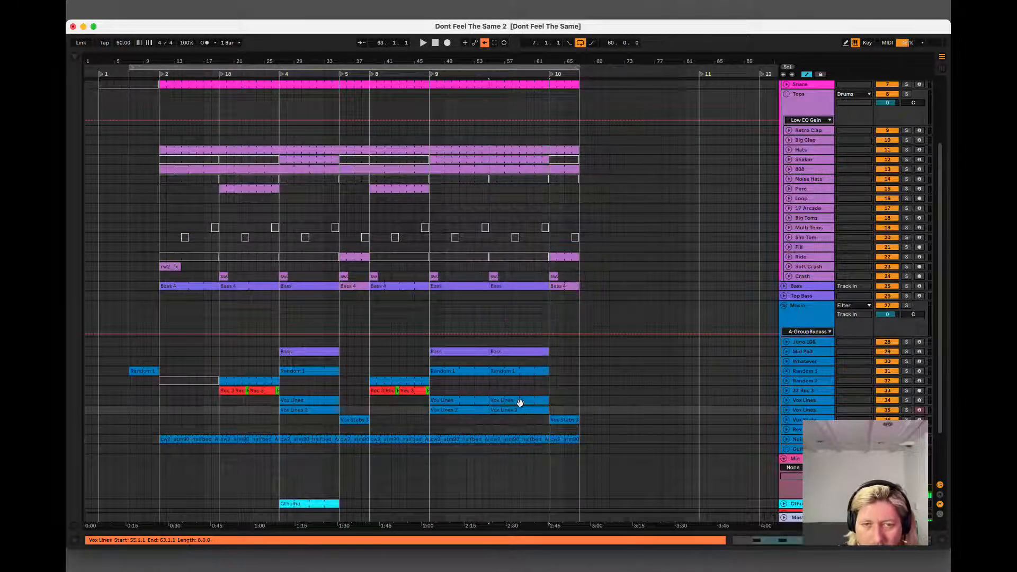
pyautogui.click(520, 402)
pyautogui.press('0')
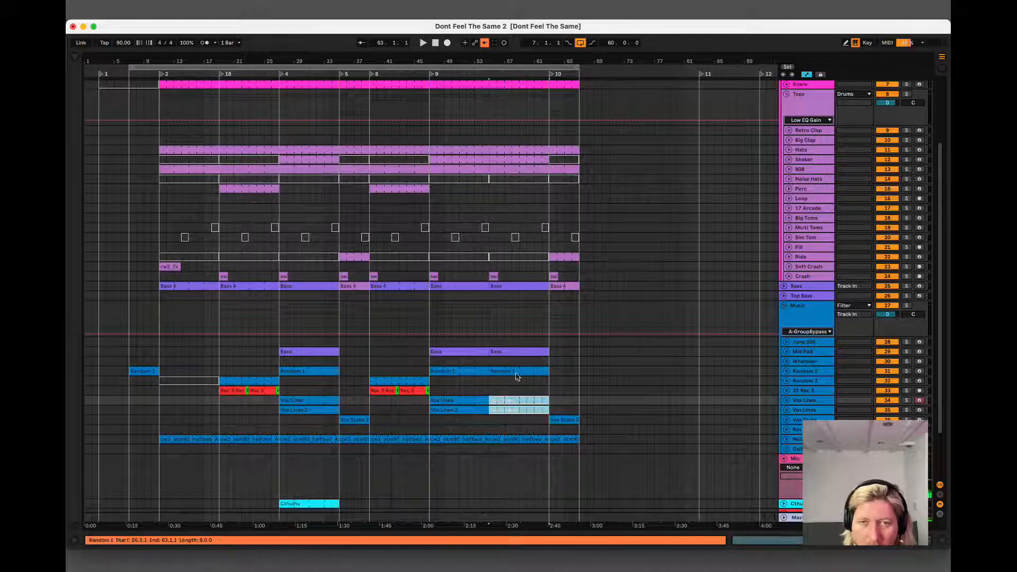
# Move locator 10 to bar 55, locator 11 to bar 63 and locator 12 to the end of the clips at bar 67.
pyautogui.moveTo(551, 74); pyautogui.dragTo(491, 74)
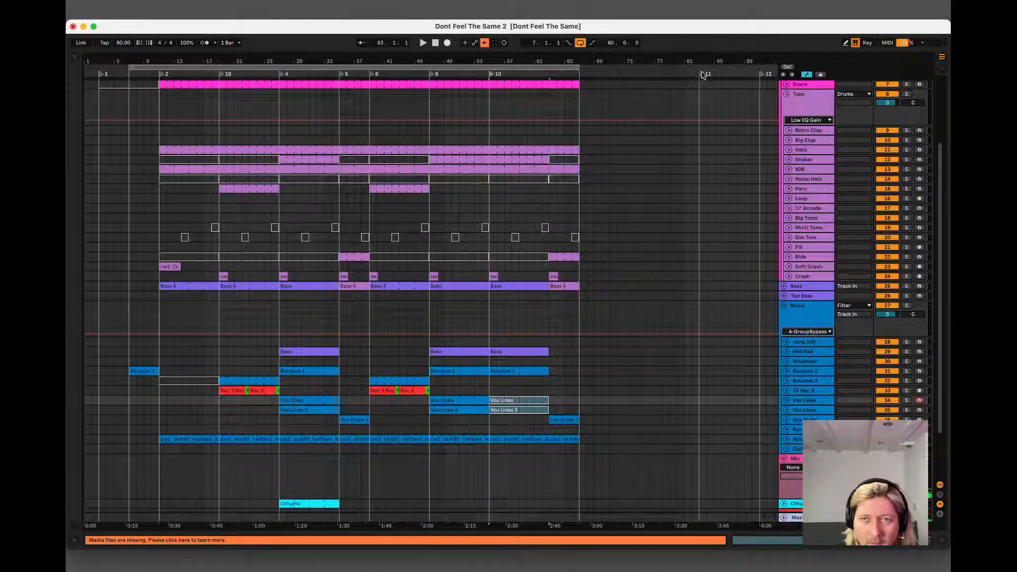
pyautogui.moveTo(702, 75); pyautogui.dragTo(551, 74)
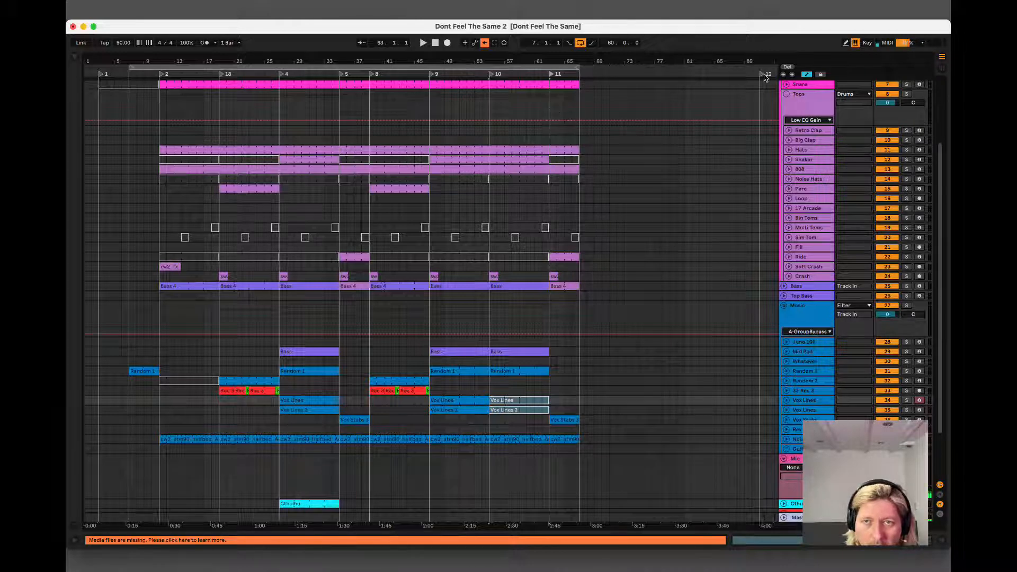
pyautogui.moveTo(765, 77); pyautogui.dragTo(583, 116)
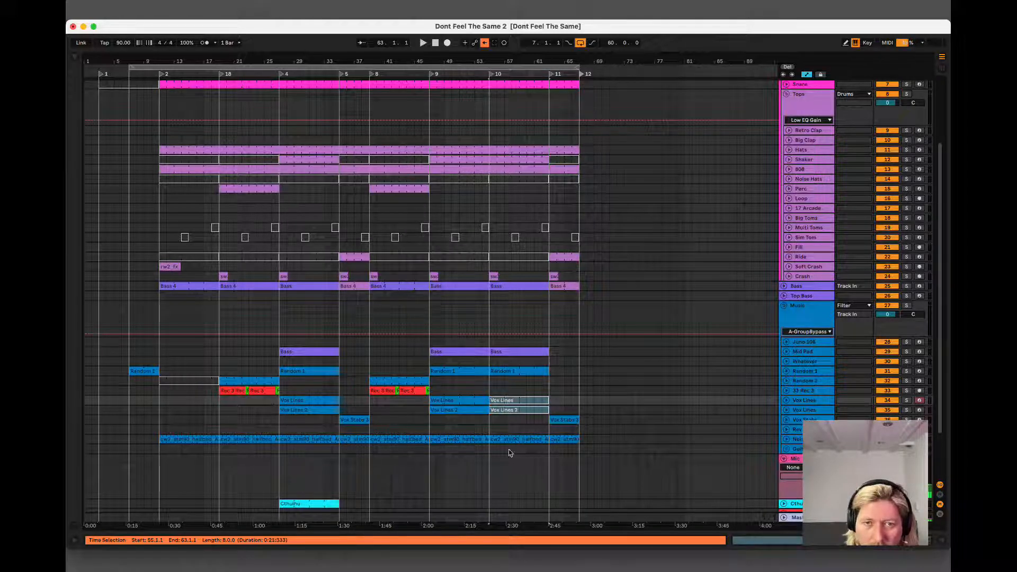
# Play the arrangement from about bar 51 and place the insert mark at bar 57.
pyautogui.click(460, 408)
pyautogui.press('space')
pyautogui.click(504, 448)
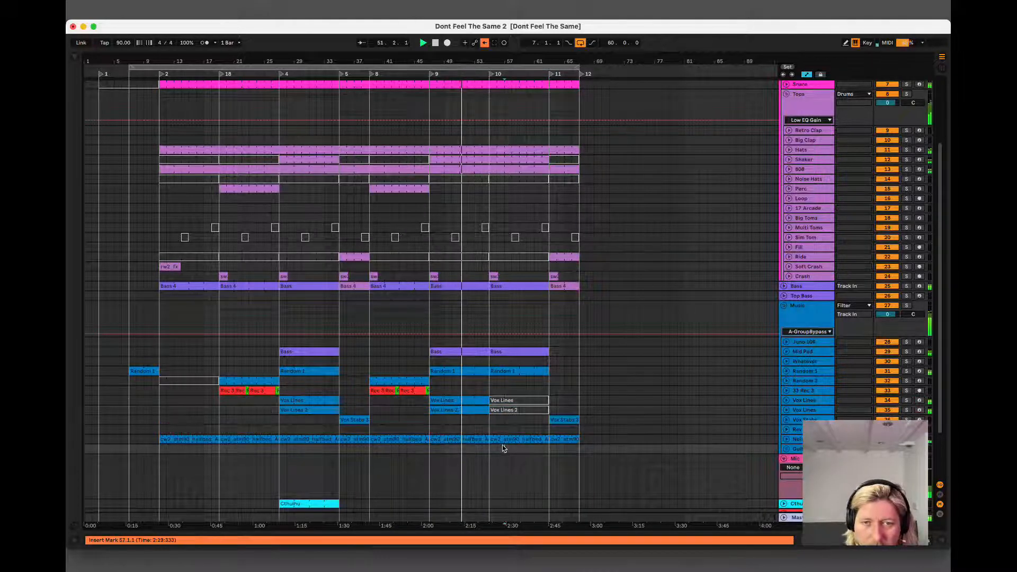
# Play the arrangement from bar 47 and duplicate the time of the section between locators 10 and 11, bars 55 to 63.
pyautogui.click(456, 408)
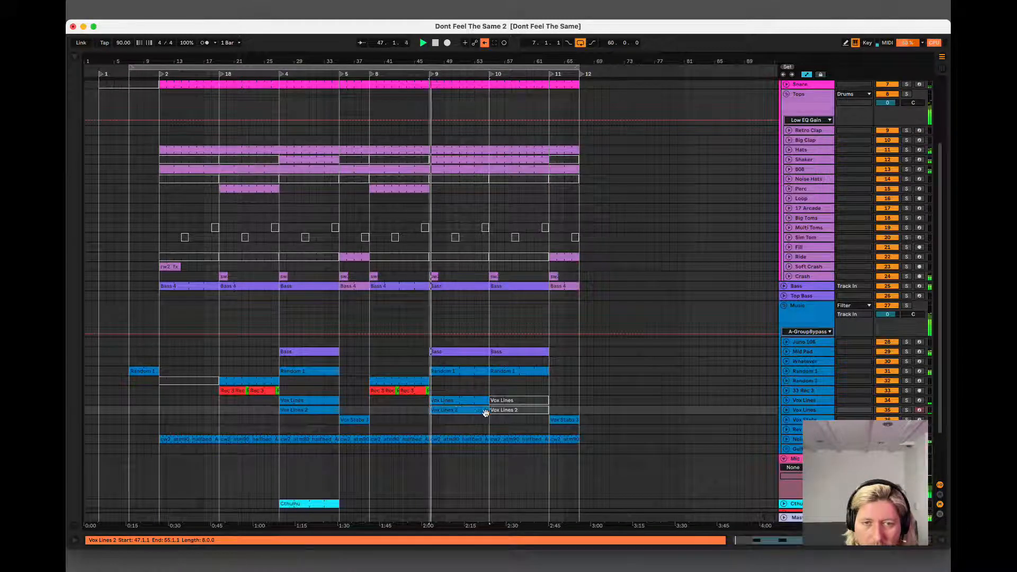
pyautogui.click(509, 412)
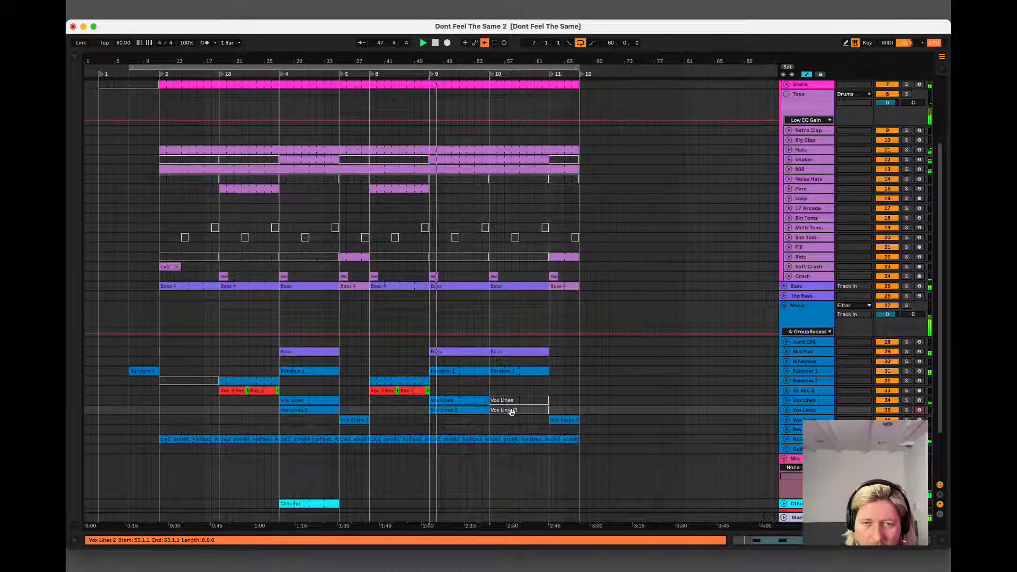
pyautogui.click(505, 151)
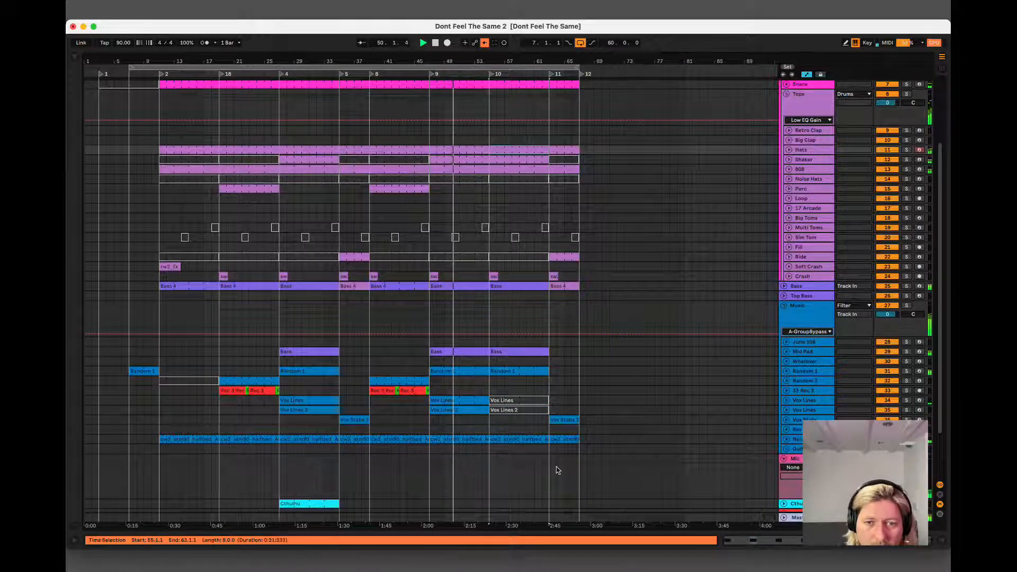
pyautogui.click(533, 441)
pyautogui.click(138, 3)
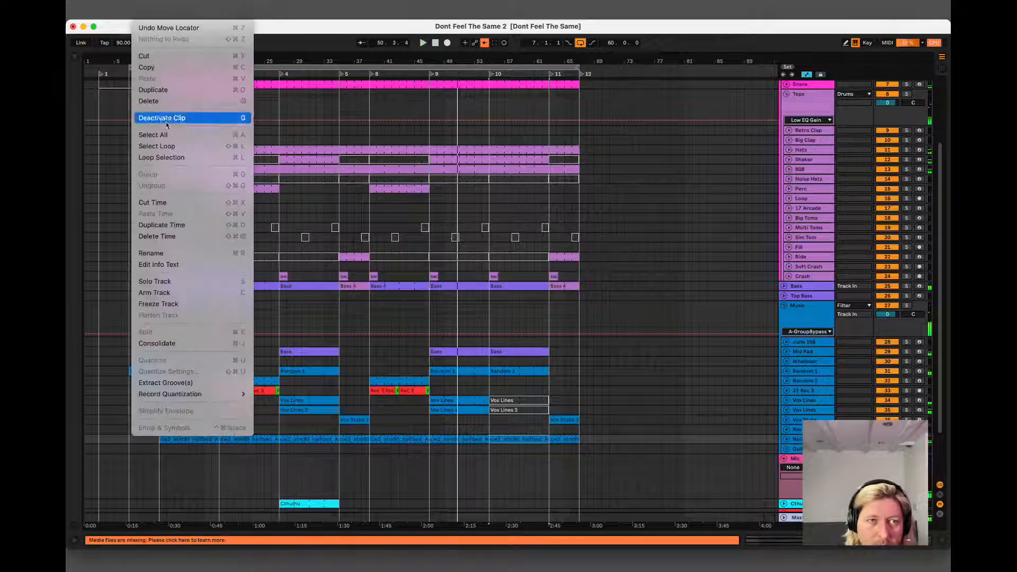
pyautogui.click(182, 224)
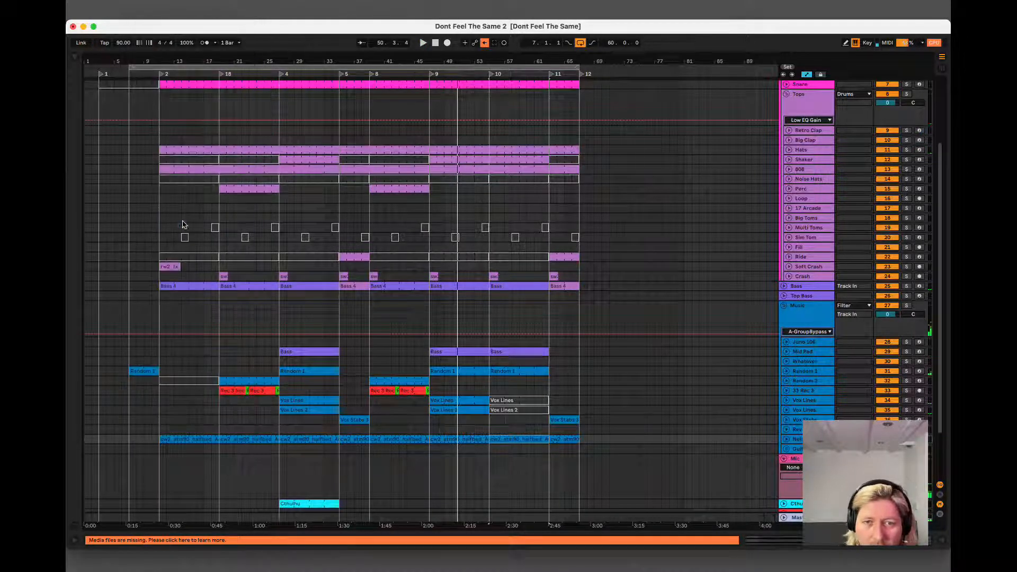
# Reactivate both Vox Lines clips in the duplicated section, bars 63 to 71.
pyautogui.click(572, 412)
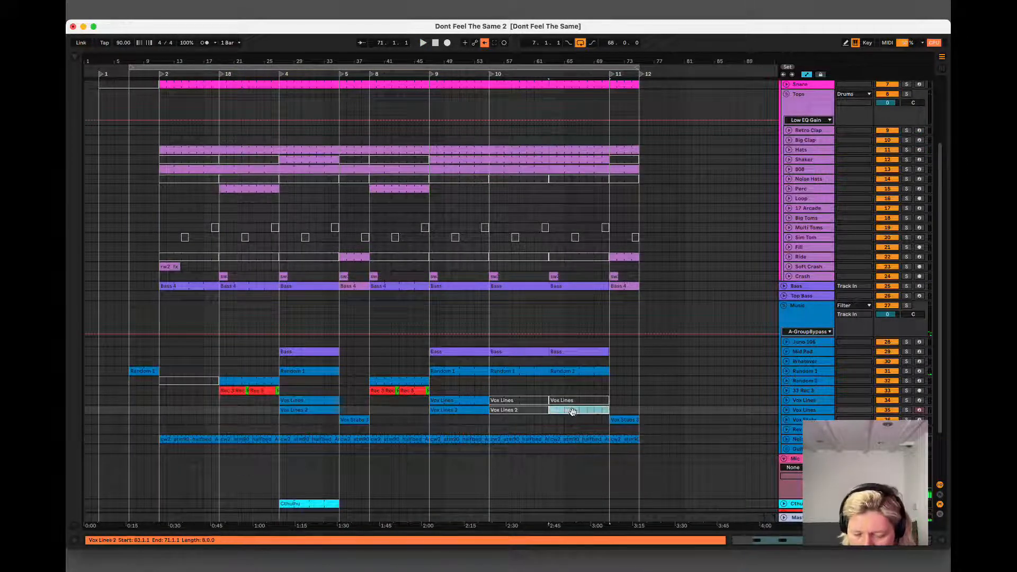
pyautogui.click(574, 399)
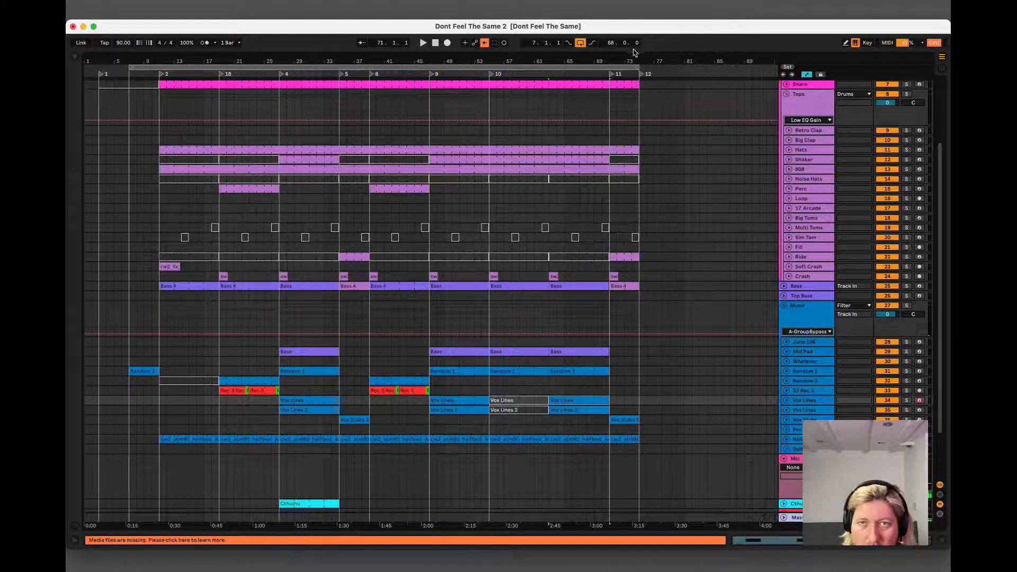
# Move locator 11 to bar 63 and locator 12 to bar 71, and add a new locator at the end of the clips at bar 75.
pyautogui.moveTo(611, 74)
pyautogui.mouseDown()
pyautogui.moveTo(539, 73)
pyautogui.moveTo(551, 74)
pyautogui.mouseUp()
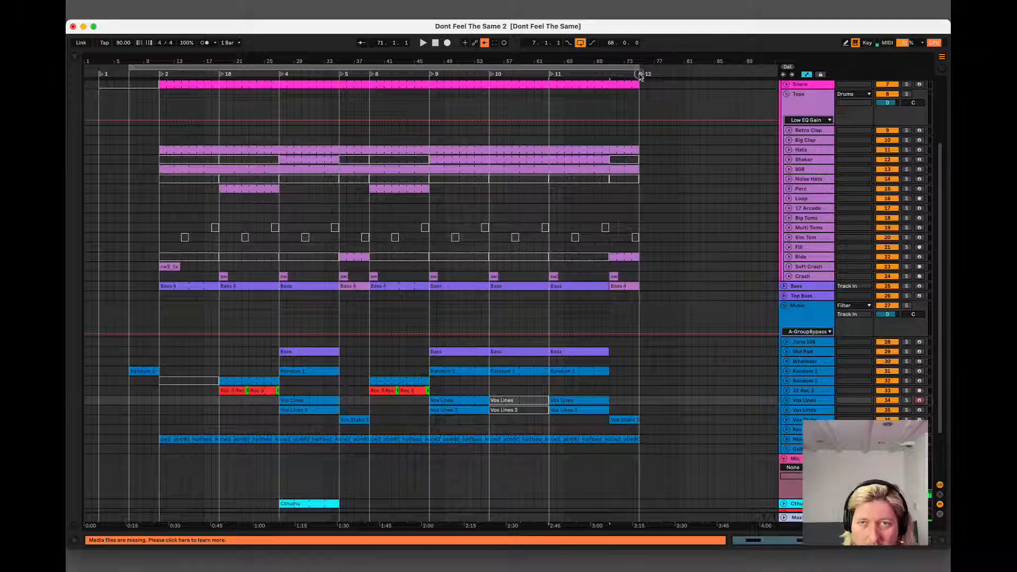
pyautogui.moveTo(639, 75); pyautogui.dragTo(611, 74)
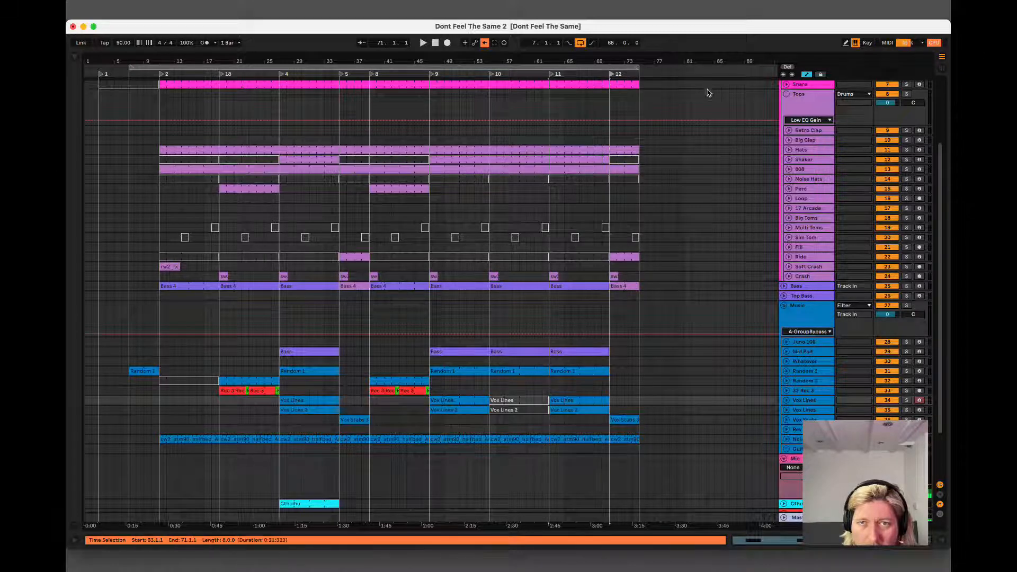
pyautogui.press('space')
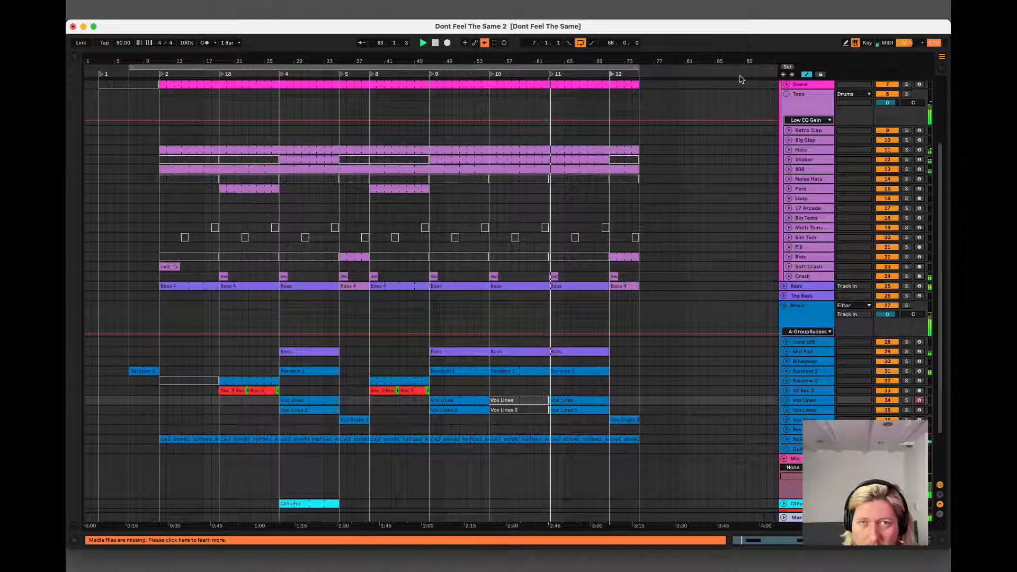
pyautogui.click(787, 67)
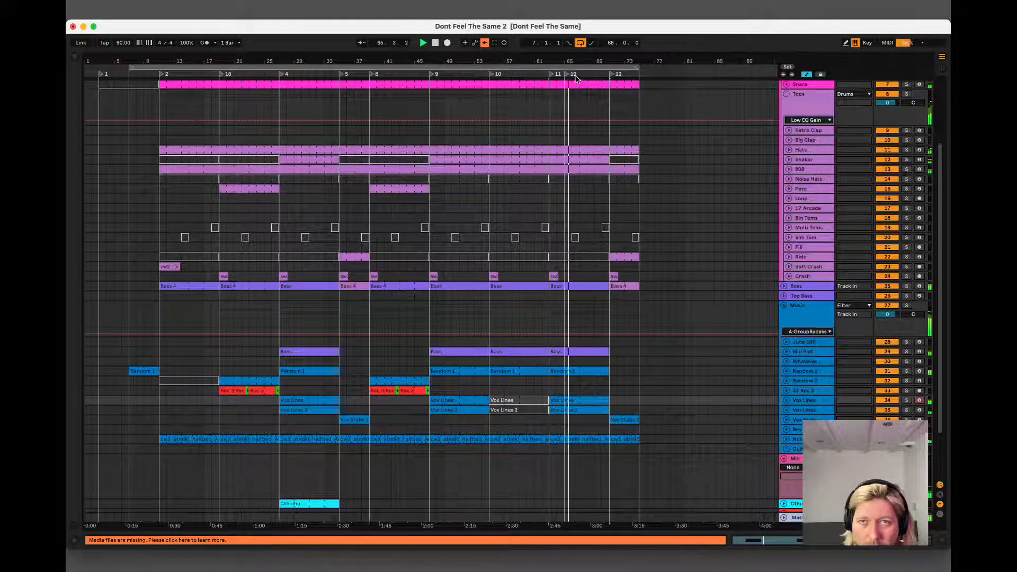
pyautogui.moveTo(574, 72); pyautogui.dragTo(642, 68)
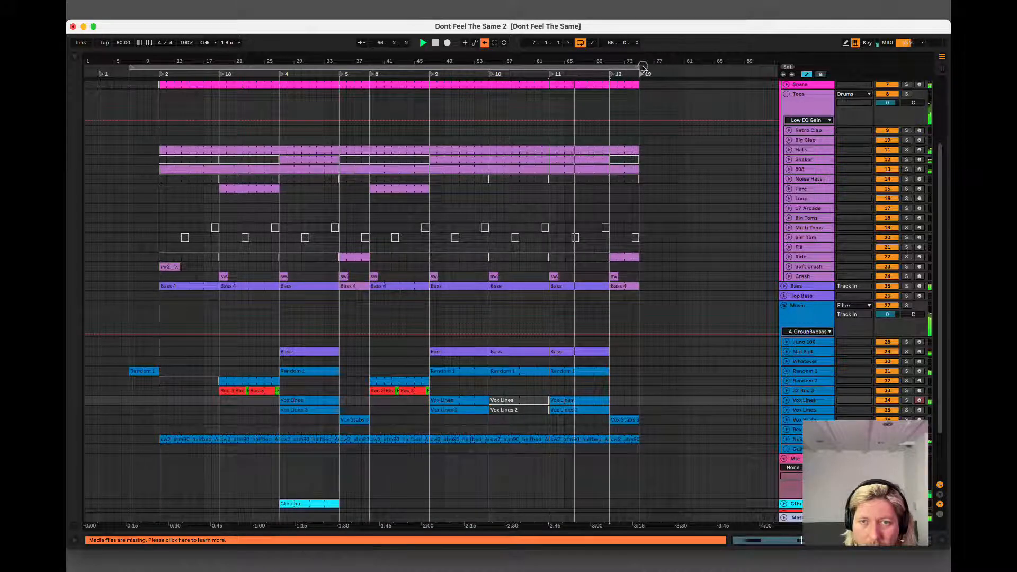
# Play the passages around locators 9 and 10 and compare the Mid Pad Bass and Random 1 clips by ear.
pyautogui.click(497, 409)
pyautogui.press('space')
pyautogui.press('space')
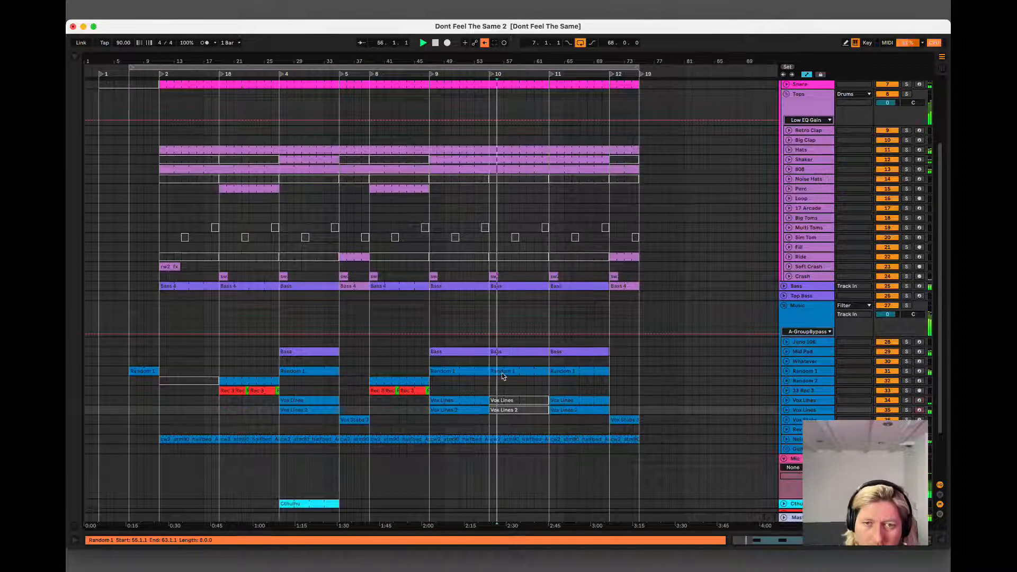
pyautogui.click(503, 374)
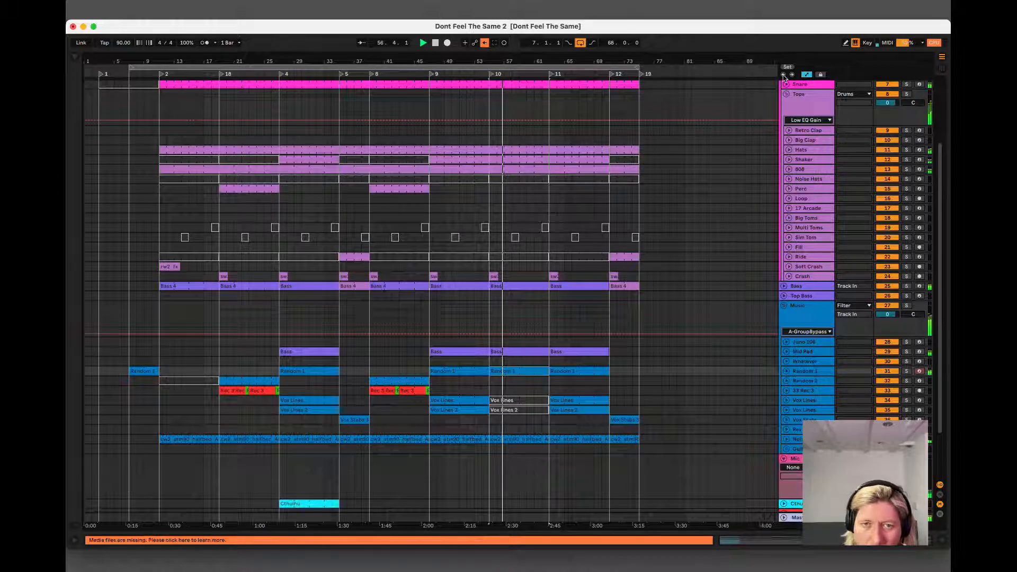
pyautogui.click(518, 354)
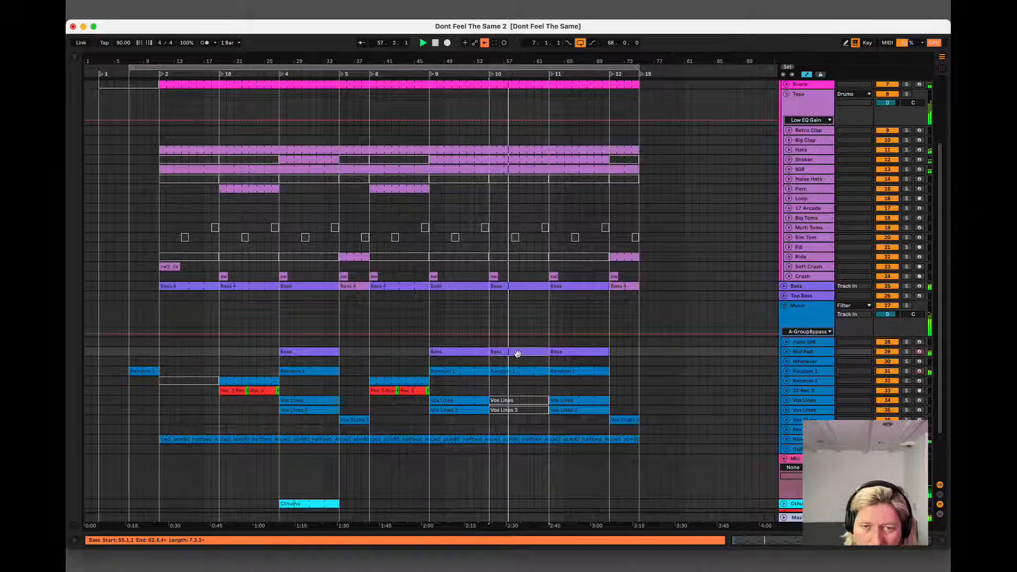
pyautogui.click(513, 370)
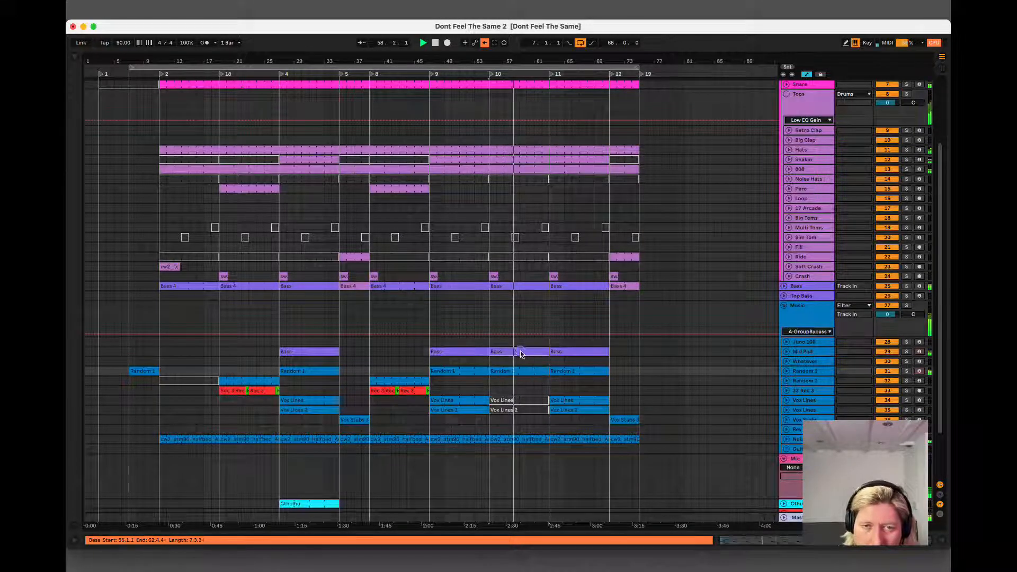
pyautogui.click(520, 353)
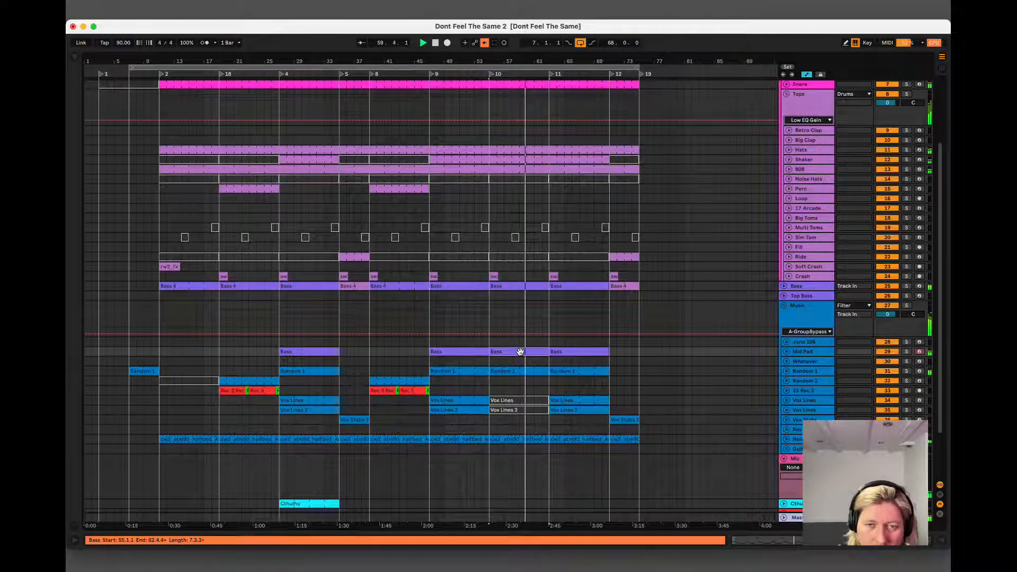
pyautogui.click(482, 364)
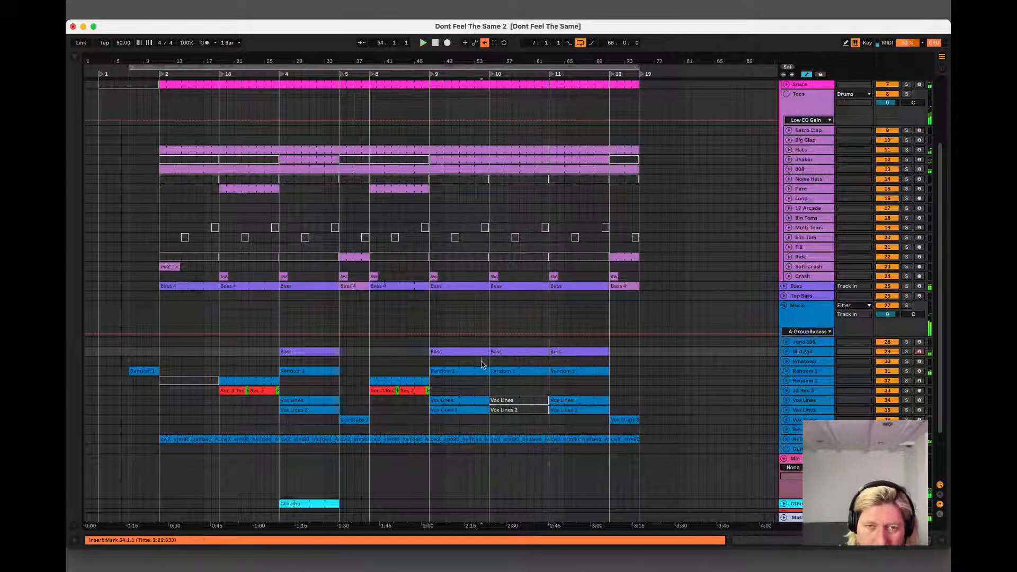
pyautogui.click(431, 363)
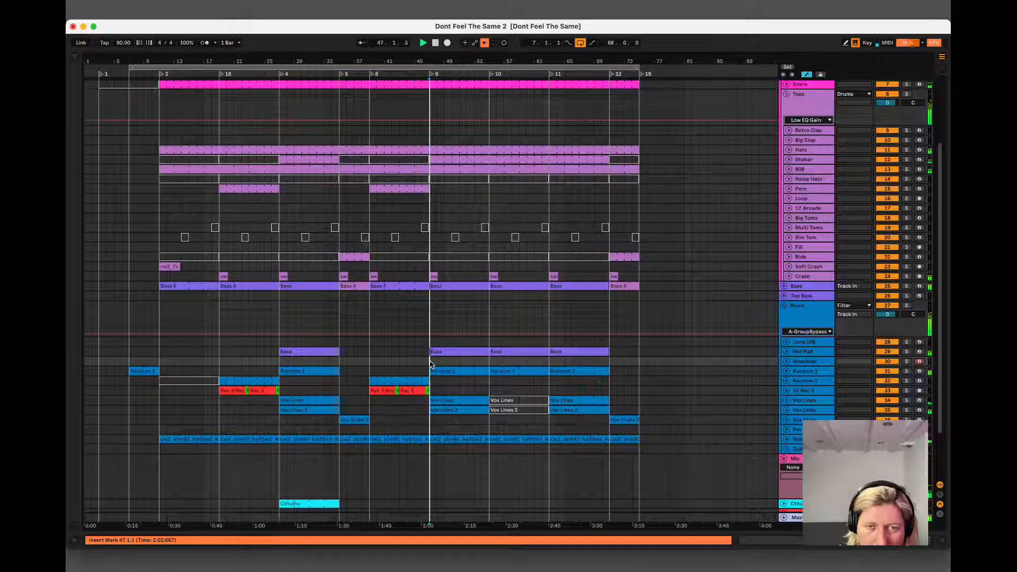
pyautogui.click(520, 354)
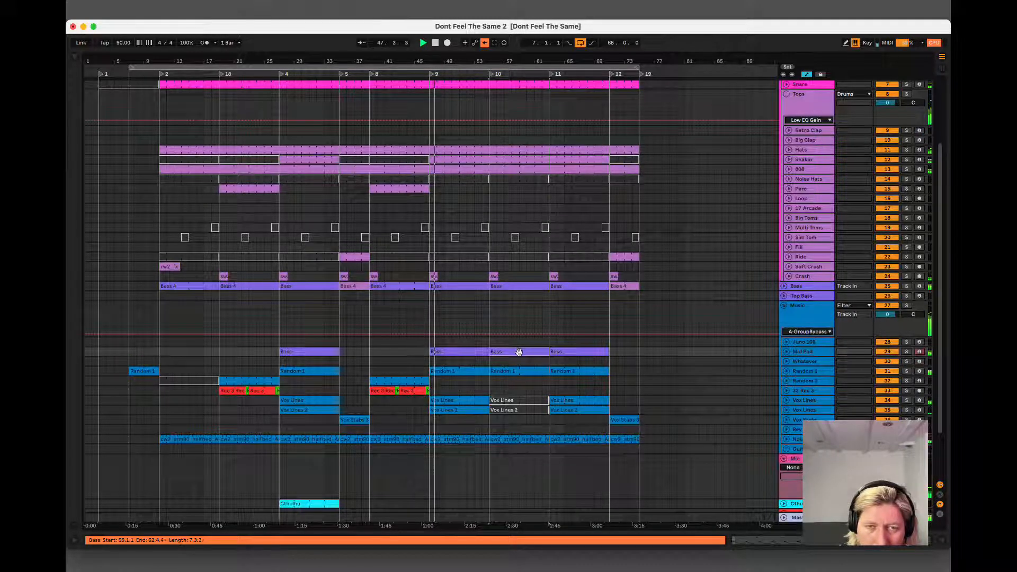
pyautogui.click(401, 382)
pyautogui.click(506, 354)
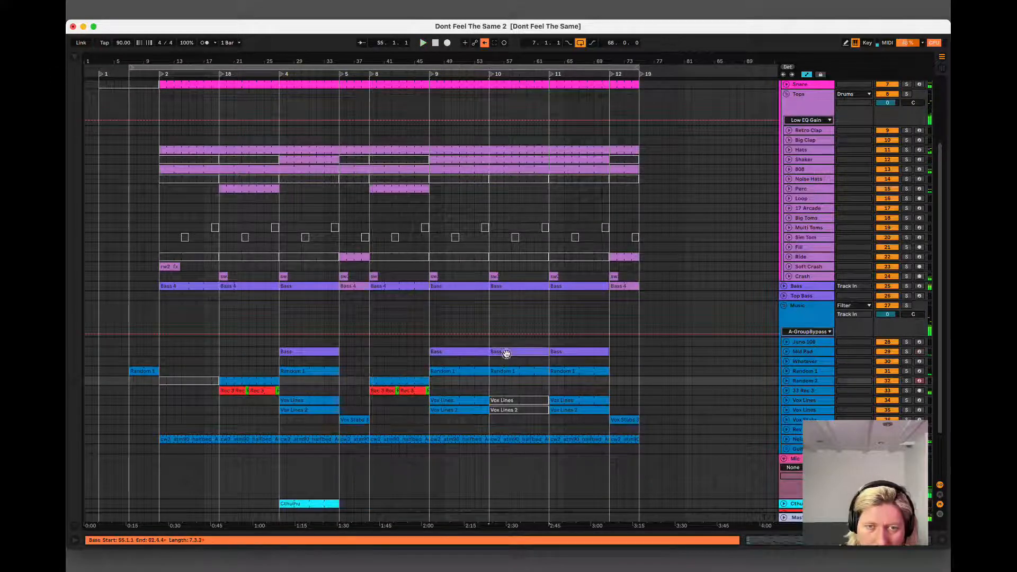
# Open the notes of the Mid Pad Bass clip at bar 55 for viewing, and close the clip view.
pyautogui.doubleClick(506, 354)
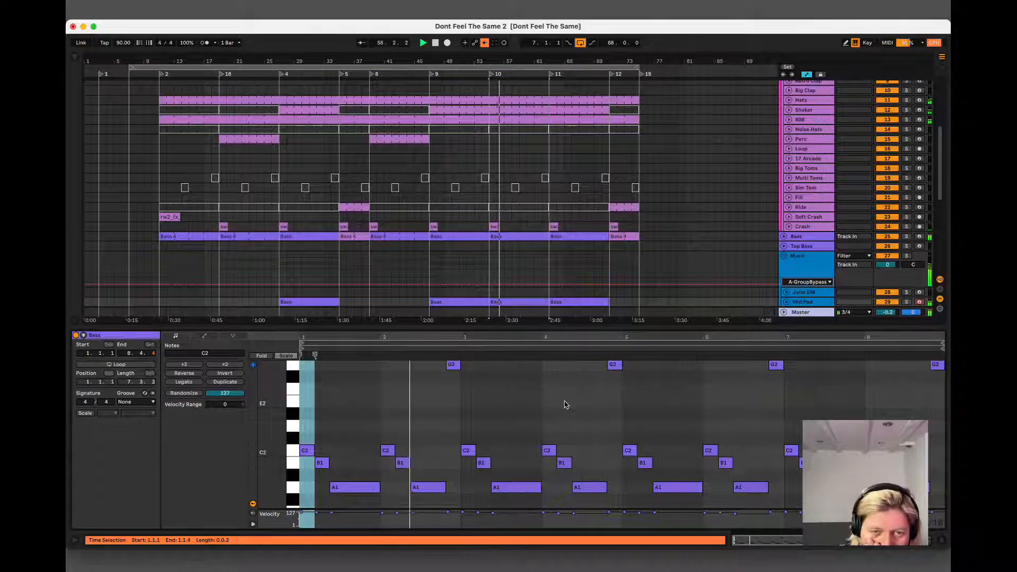
pyautogui.scroll(-5, 568, 369)
pyautogui.scroll(5, 401, 161)
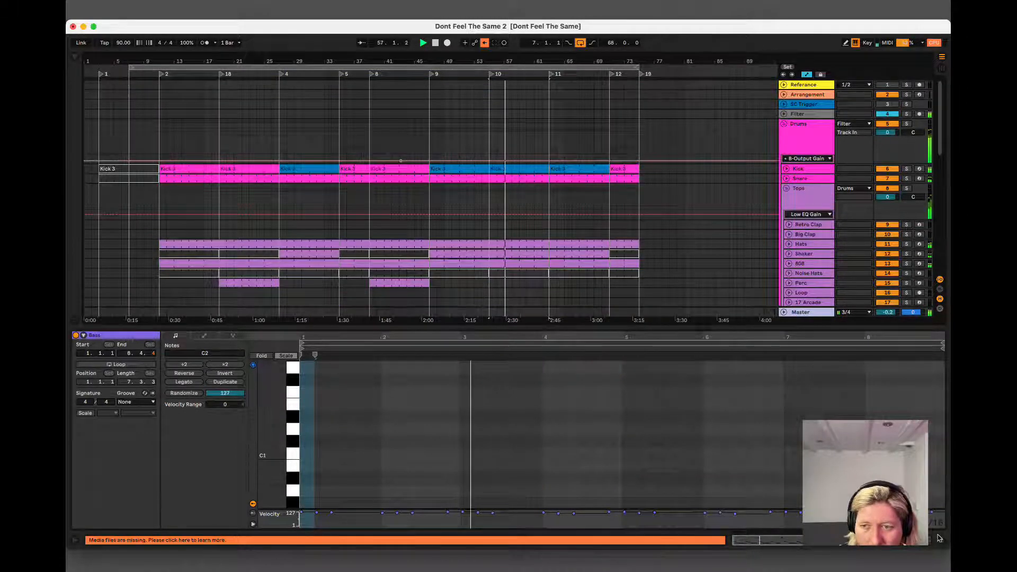
pyautogui.press('alt+super+l')
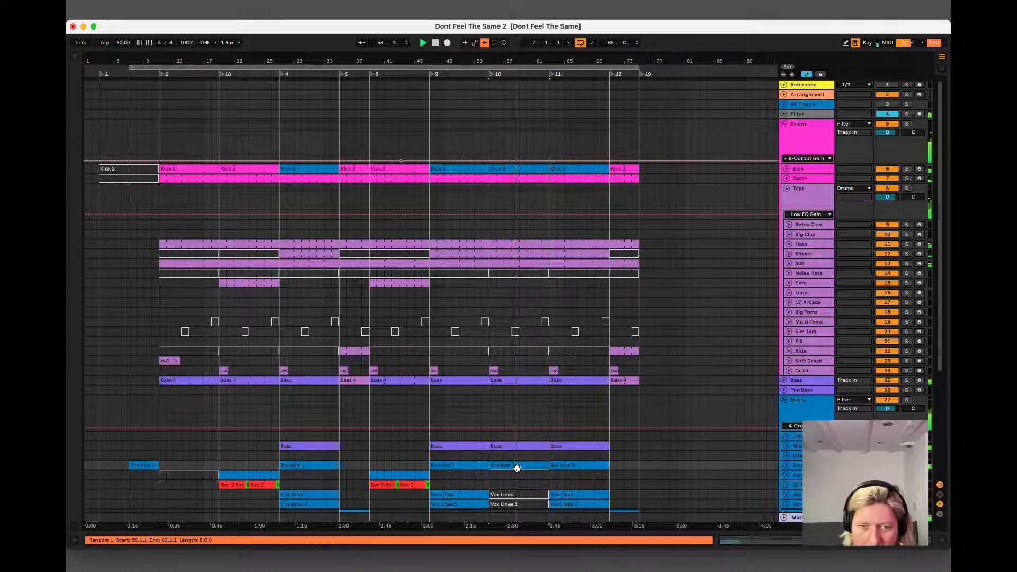
# Deactivate the Random 1 and Mid Pad Bass clips at bars 55 to 63, and reactivate the Random 1 clip.
pyautogui.click(516, 466)
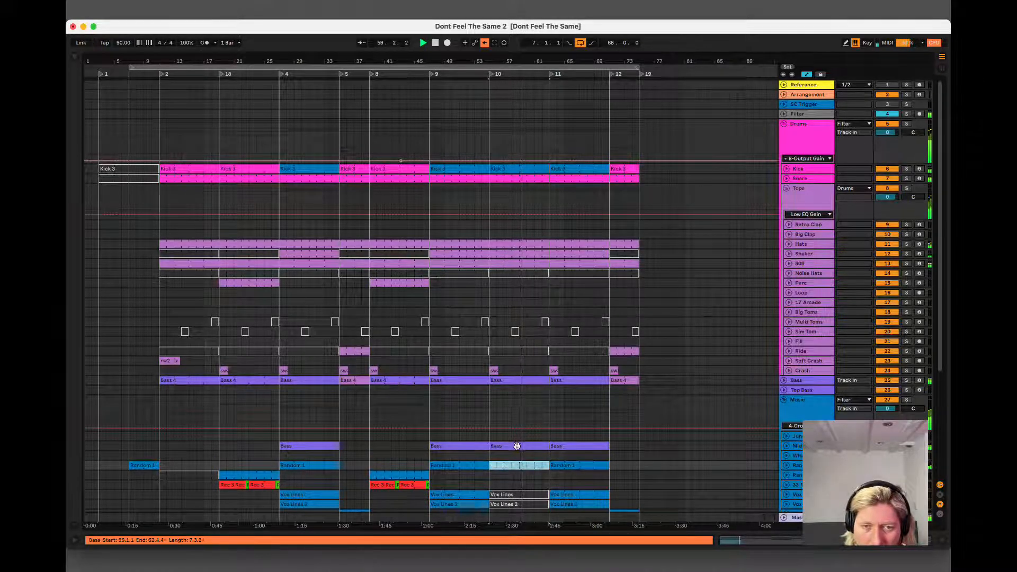
pyautogui.click(517, 445)
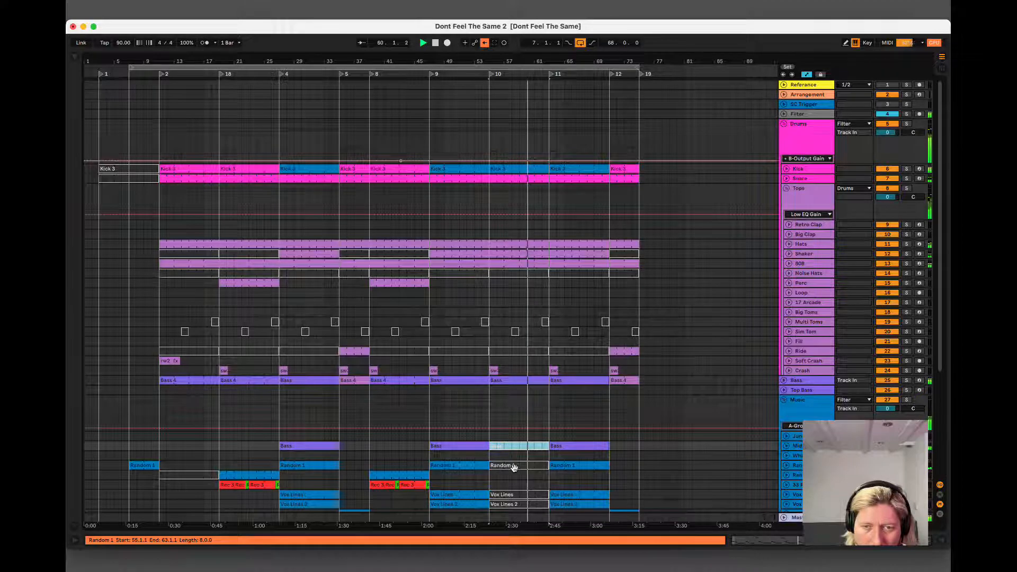
pyautogui.click(515, 465)
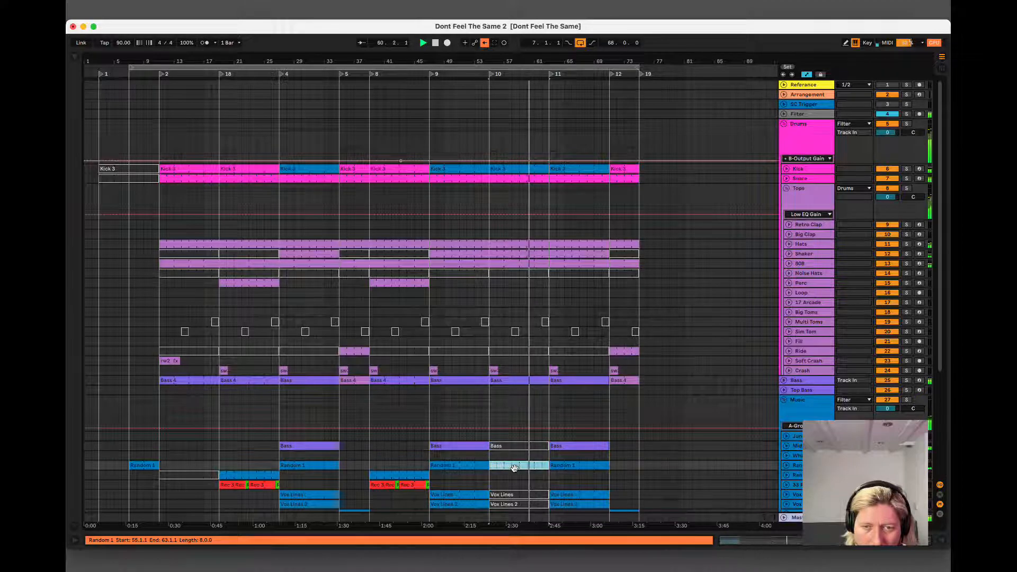
# Open the Bass track's clip at bar 55 and replace its first-bar notes with eight repeated C2 eighth notes.
pyautogui.doubleClick(515, 381)
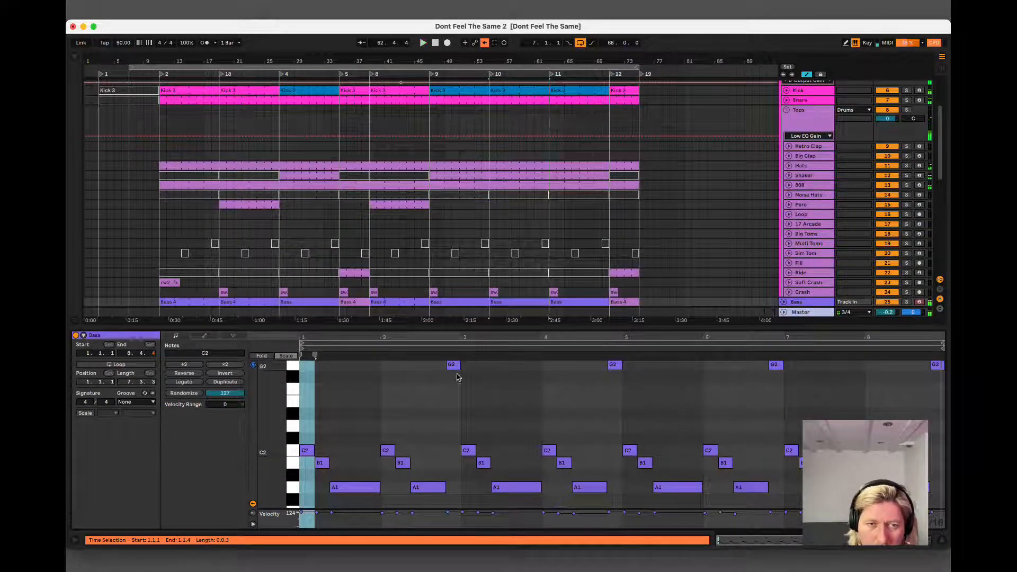
pyautogui.press('space')
pyautogui.press('space')
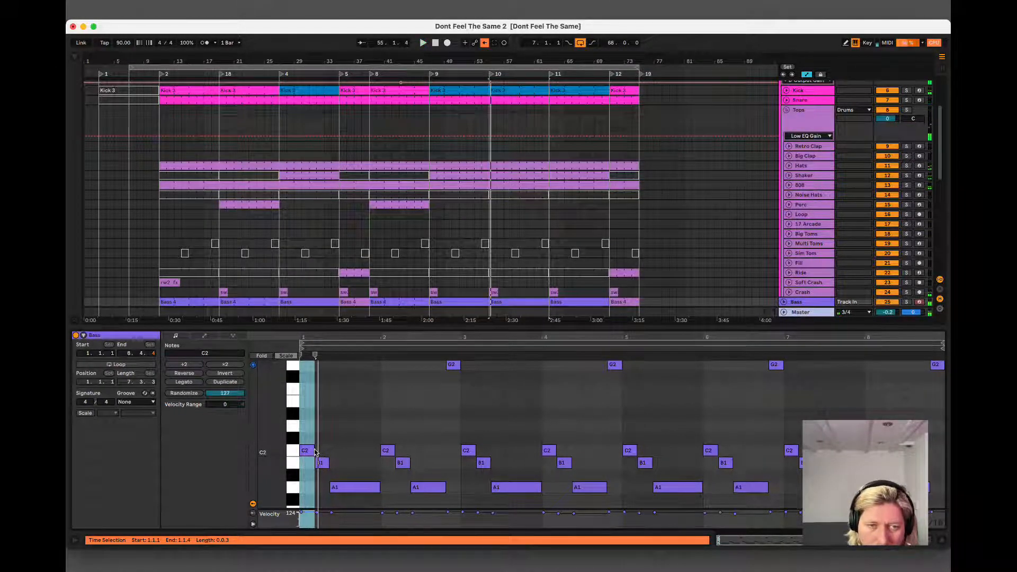
pyautogui.click(309, 451)
pyautogui.press('Right')
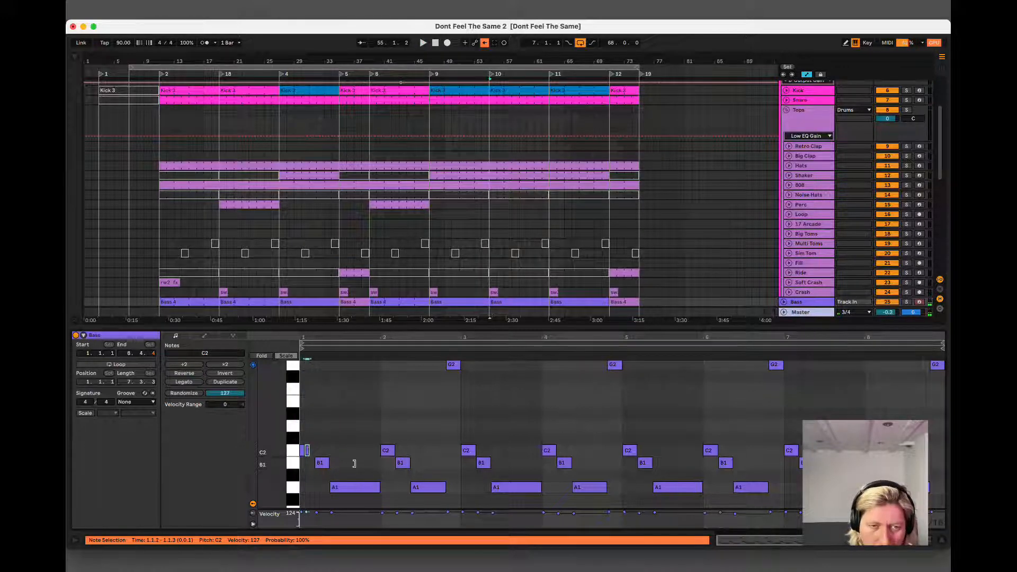
pyautogui.click(321, 464)
pyautogui.press('Delete')
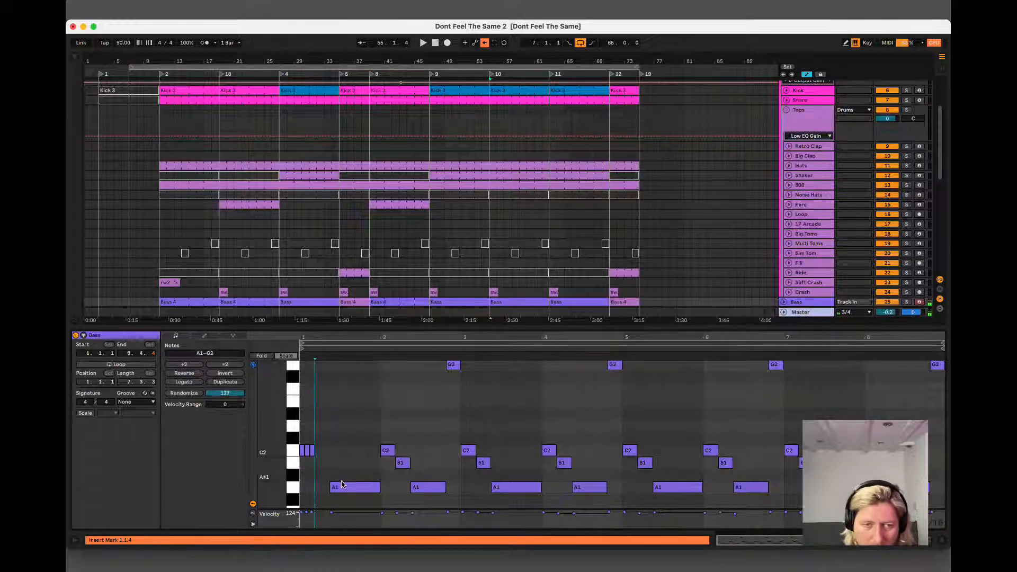
pyautogui.click(343, 485)
pyautogui.press('Delete')
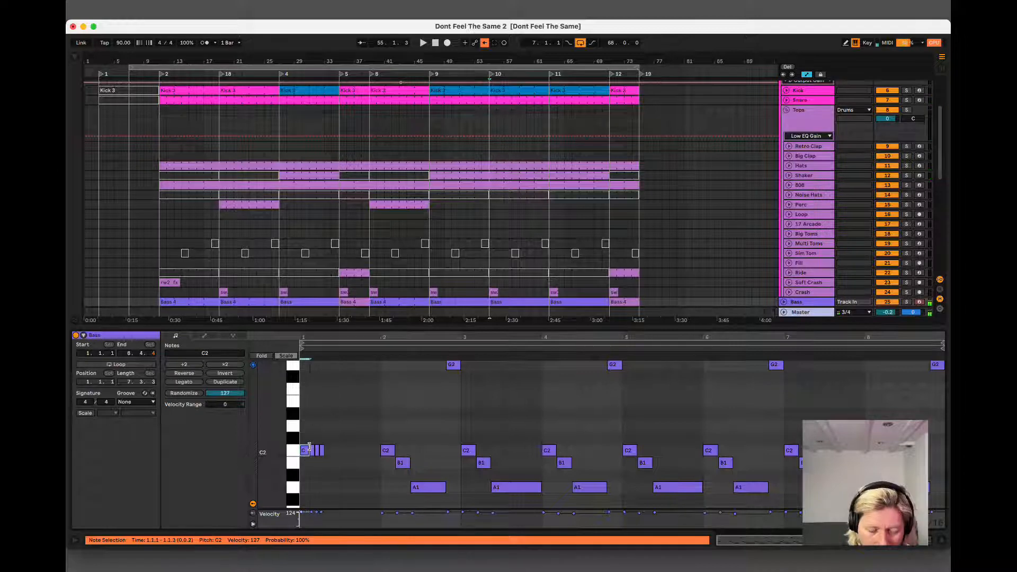
# Replace the C2 and B1 notes opening bar 2 of the clip with repeated C2 eighth notes running to the end of the bar.
pyautogui.click(387, 450)
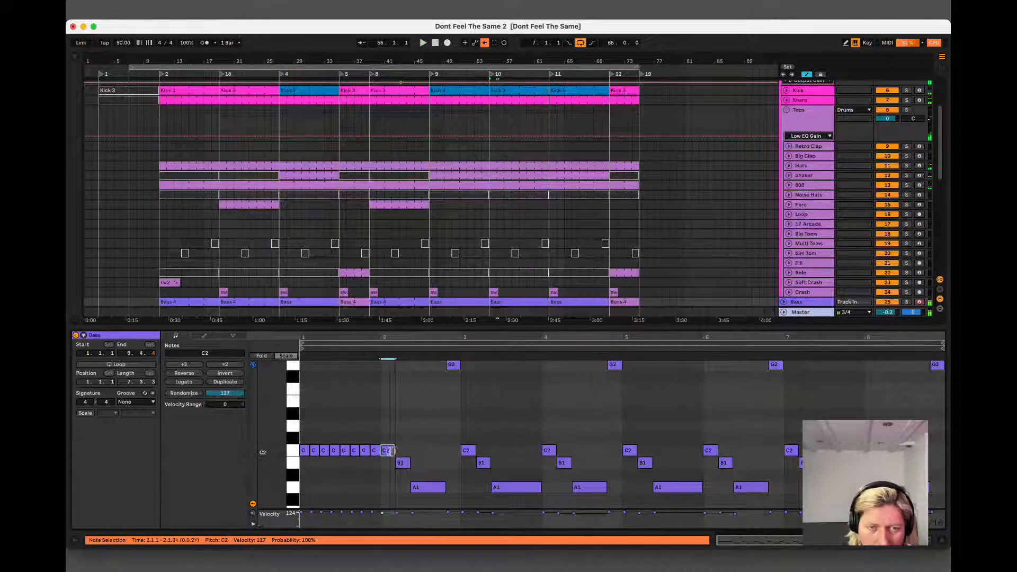
pyautogui.press('Delete')
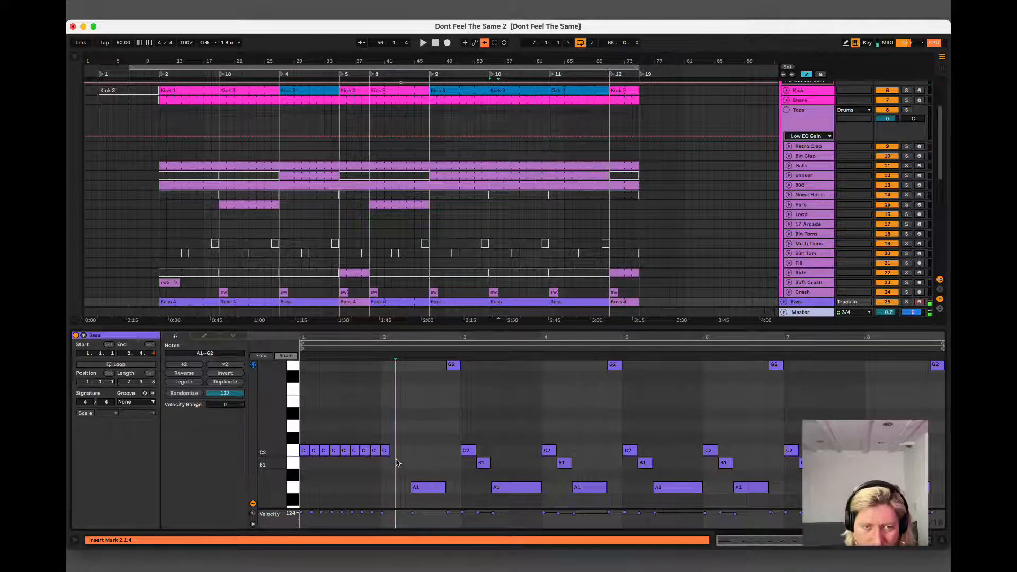
pyautogui.click(383, 454)
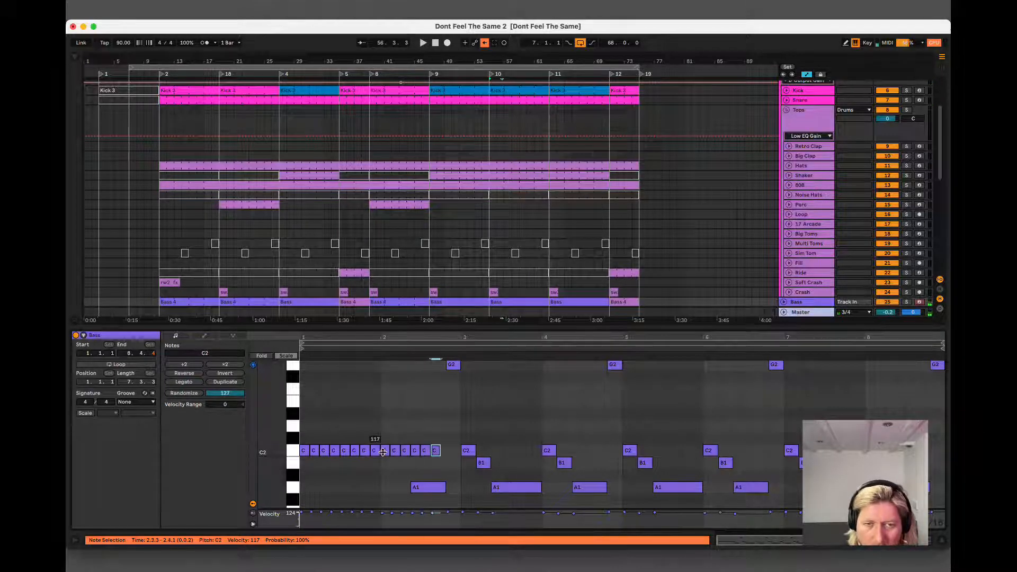
pyautogui.press('super+d')
pyautogui.press('super+d')
# Play the arrangement from the Bass clip at bar 47, and reopen the Bass clip at bar 55.
pyautogui.click(469, 302)
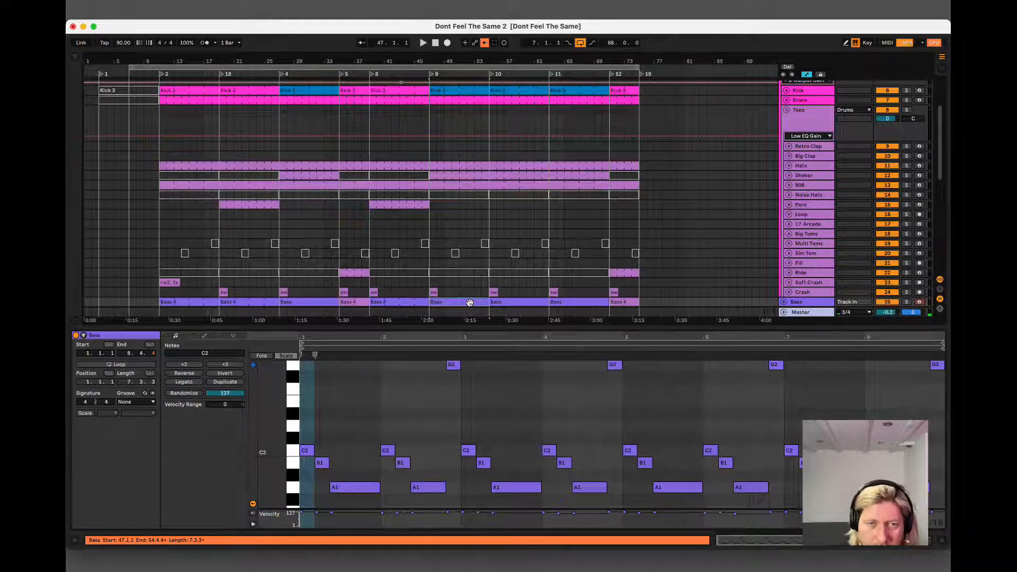
pyautogui.scroll(-1, 477, 306)
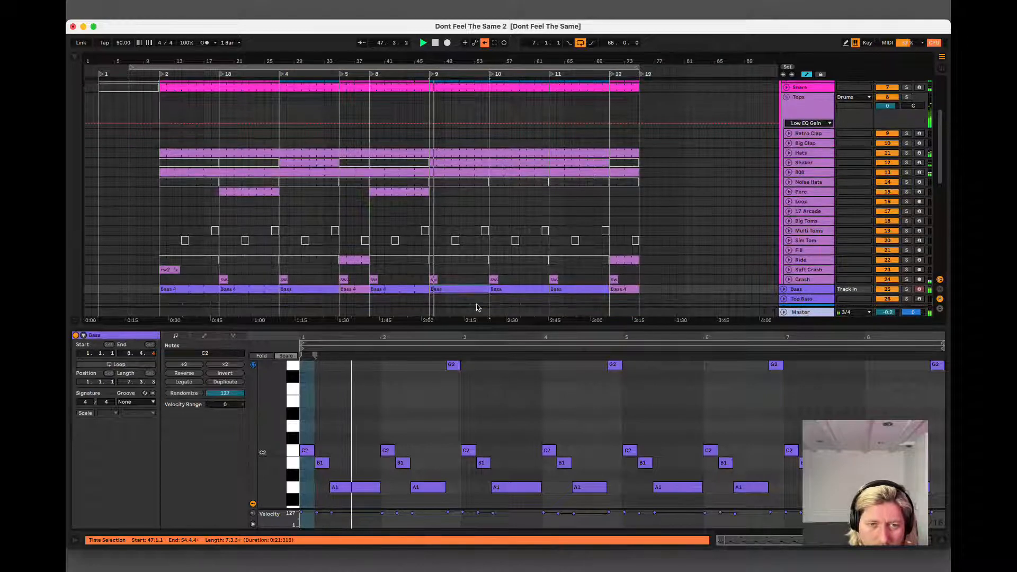
pyautogui.click(497, 293)
pyautogui.click(498, 294)
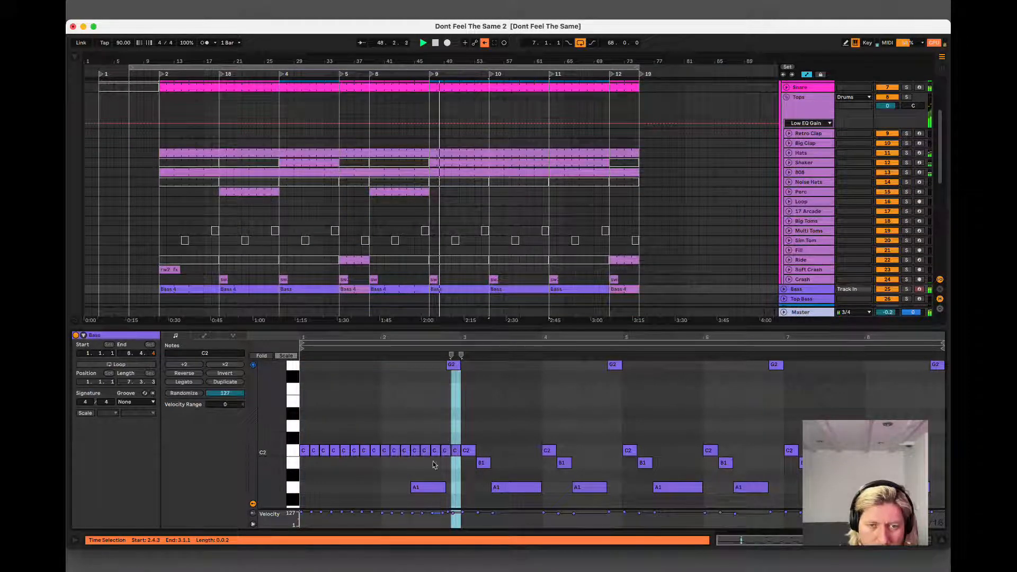
# Transpose the two bars of repeated C2 notes up to F2, and delete the old A1 and G2 notes in bar 2.
pyautogui.click(423, 487)
pyautogui.press('Delete')
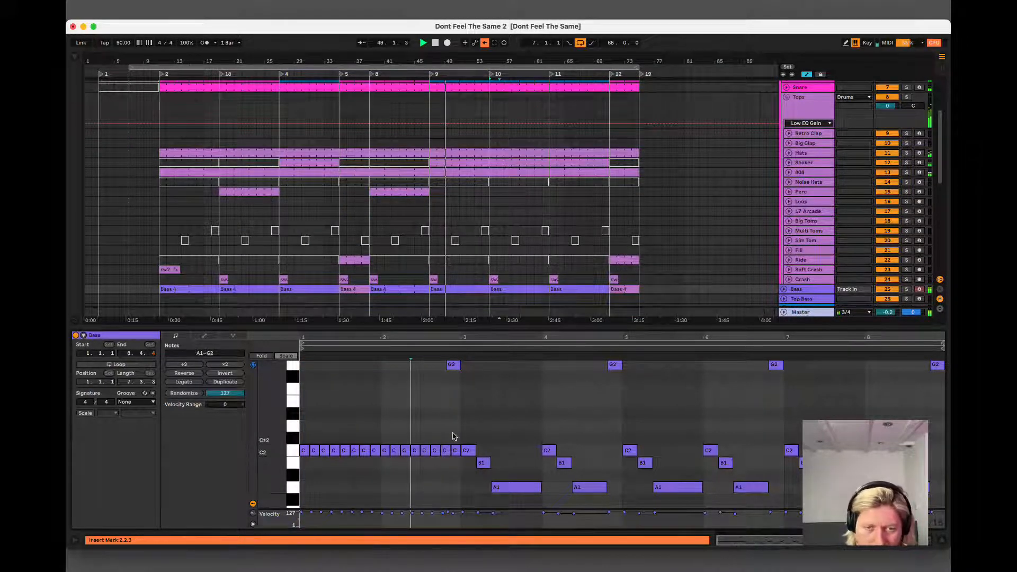
pyautogui.moveTo(454, 436); pyautogui.dragTo(297, 457)
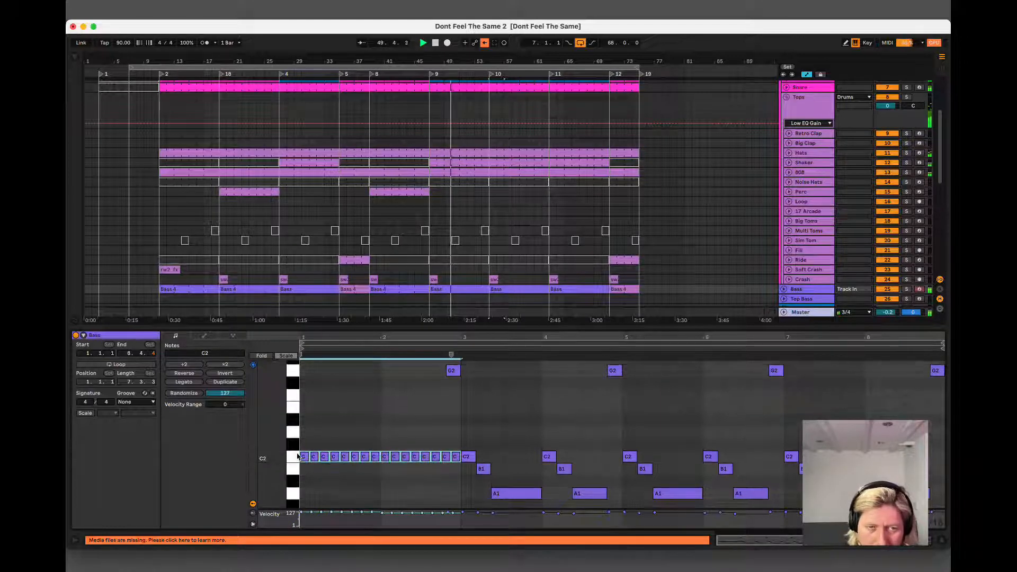
pyautogui.moveTo(304, 456); pyautogui.dragTo(305, 398)
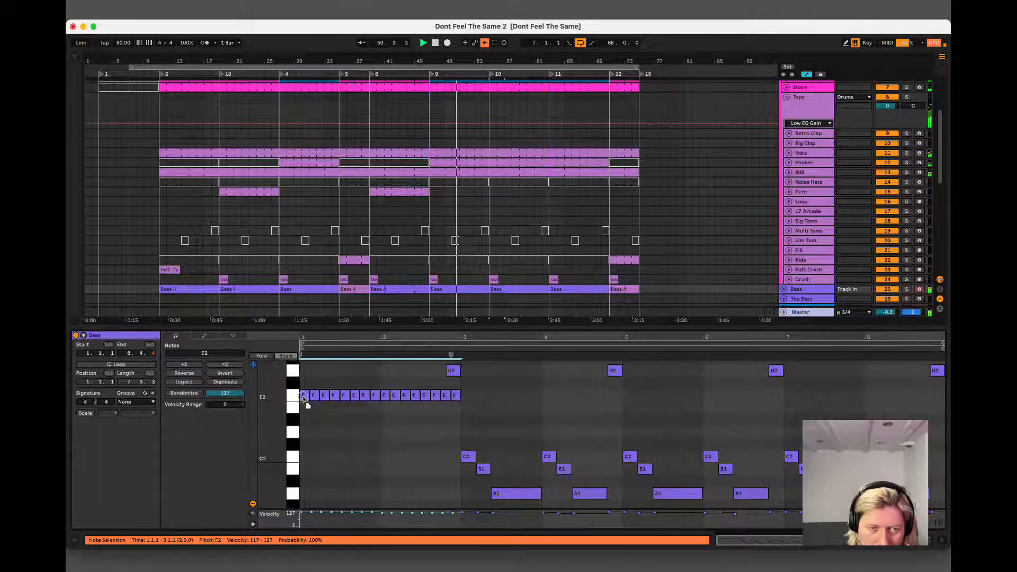
pyautogui.click(448, 372)
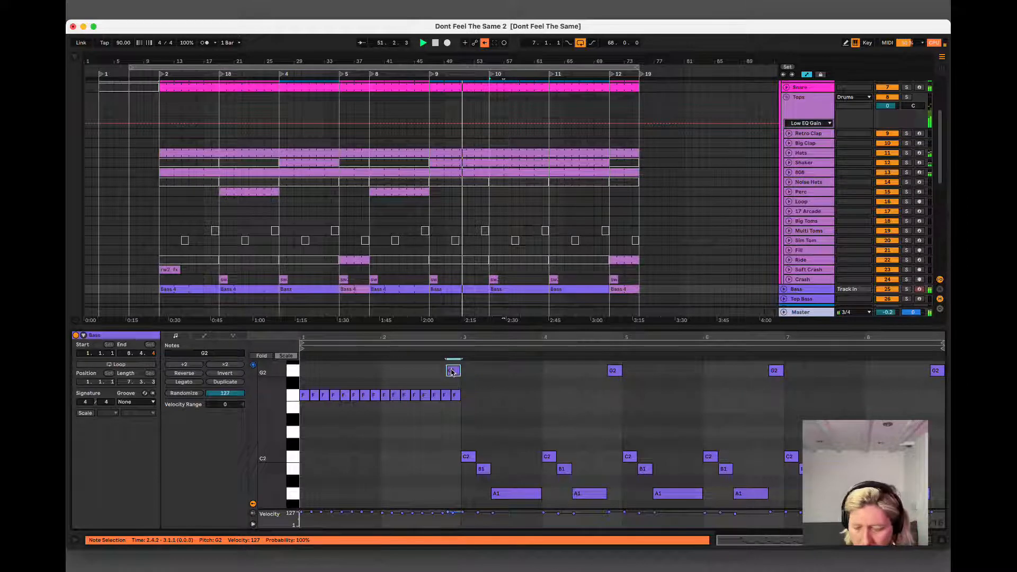
# Colour the Bass clip at bar 55 green, and delete its old C2, B1 and A1 notes in bars 3 and 4.
pyautogui.rightClick(519, 289)
pyautogui.click(571, 456)
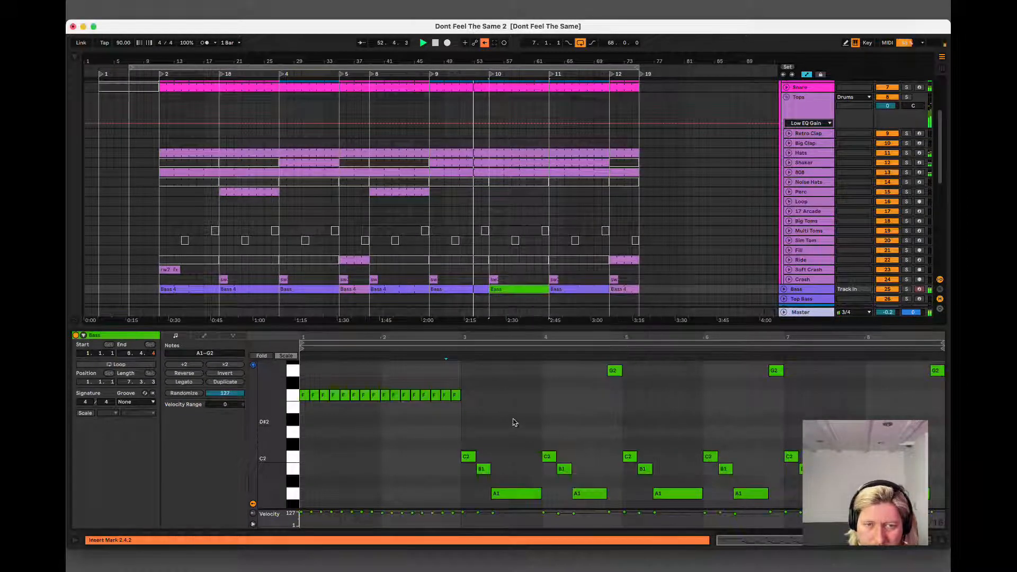
pyautogui.click(476, 444)
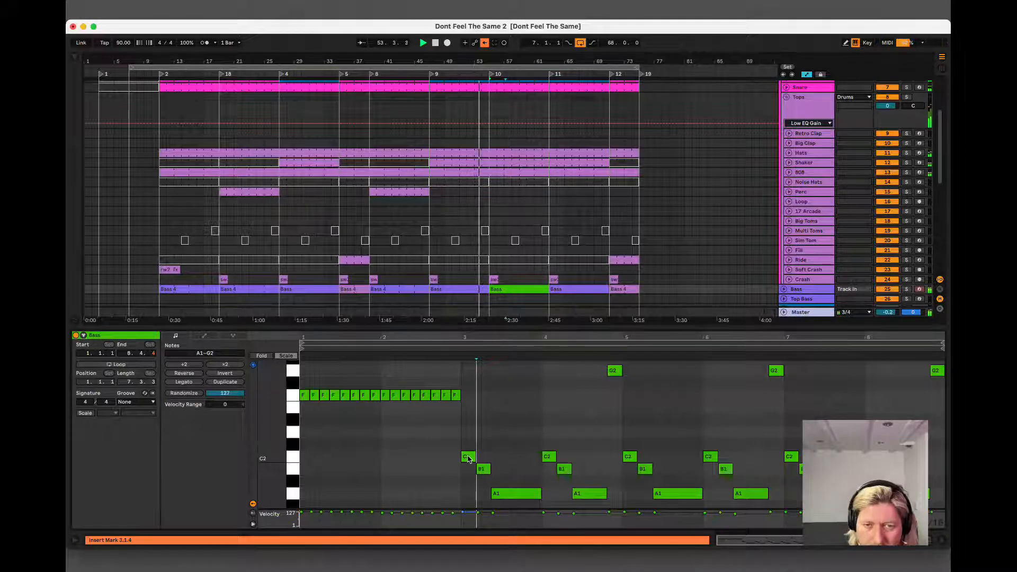
pyautogui.moveTo(459, 425); pyautogui.dragTo(584, 498)
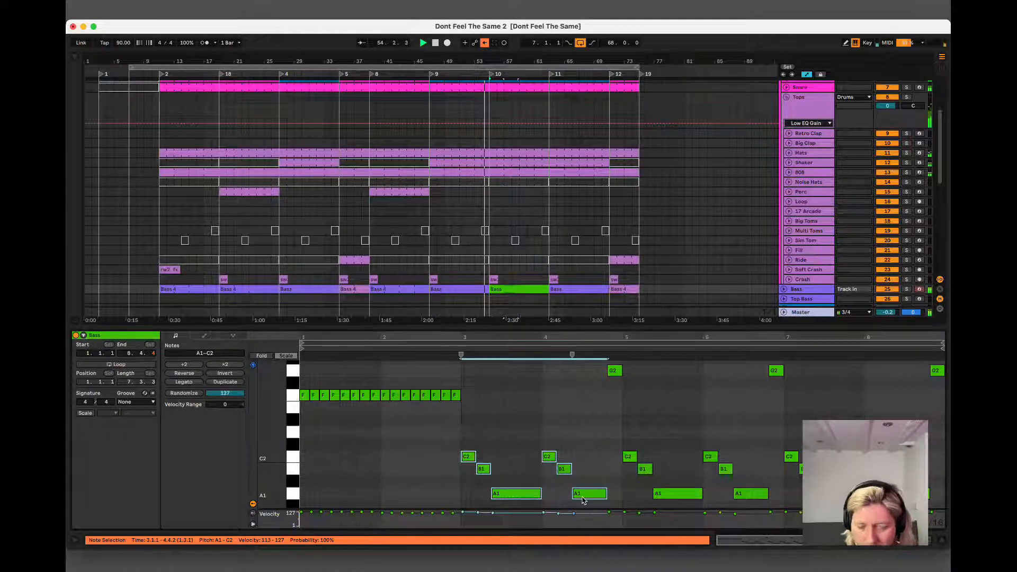
pyautogui.press('Delete')
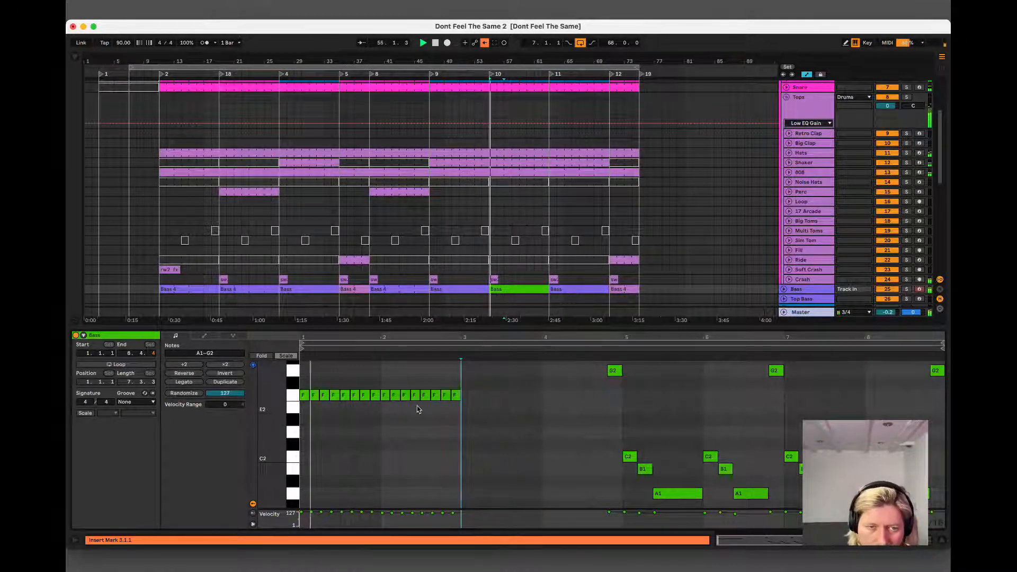
# Raise the last two notes of bar 2 to G2, and copy the F2 run to bar 3 onwards at D2.
pyautogui.moveTo(479, 391); pyautogui.dragTo(387, 401)
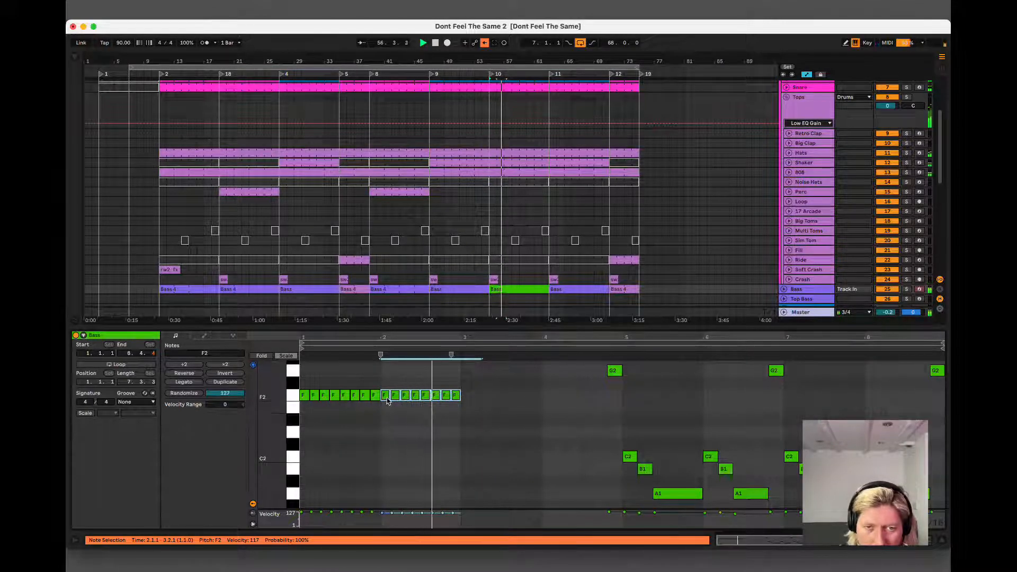
pyautogui.press('space')
pyautogui.moveTo(482, 385); pyautogui.dragTo(468, 433)
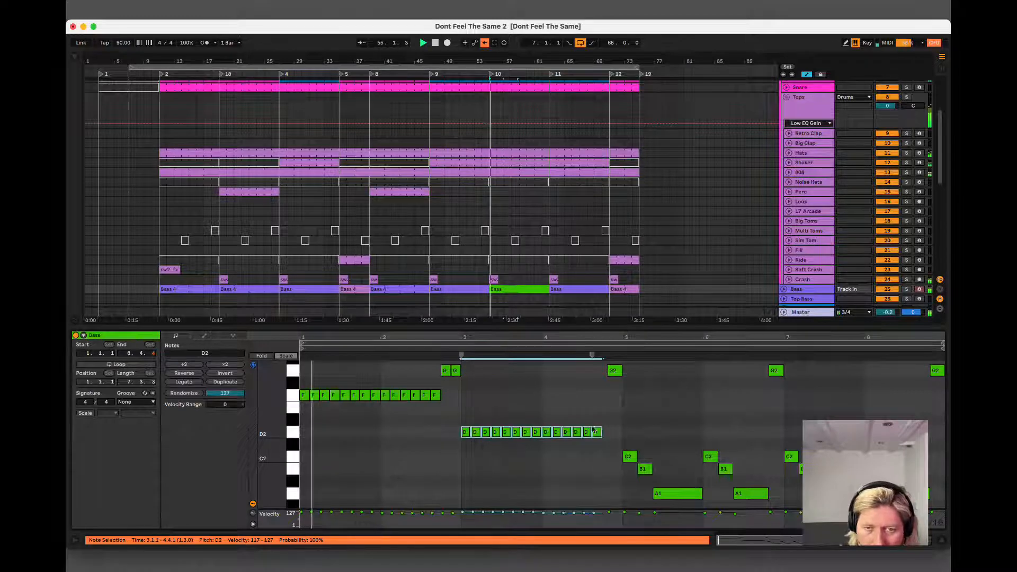
# Delete the old G2 note at the end of bar 4 and extend the D2 run with two more eighth notes.
pyautogui.click(619, 373)
pyautogui.press('Delete')
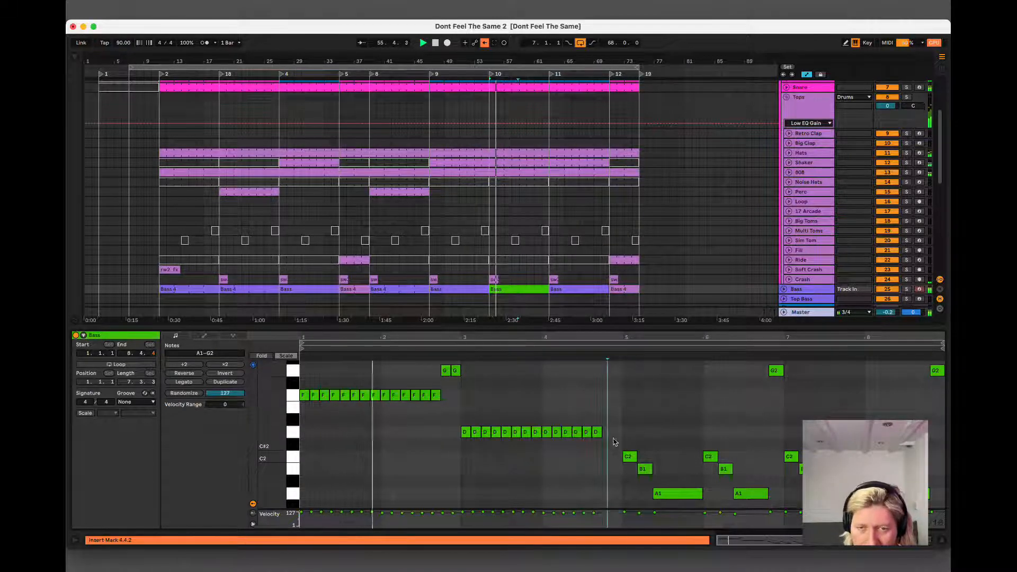
pyautogui.click(599, 434)
pyautogui.press('super+d')
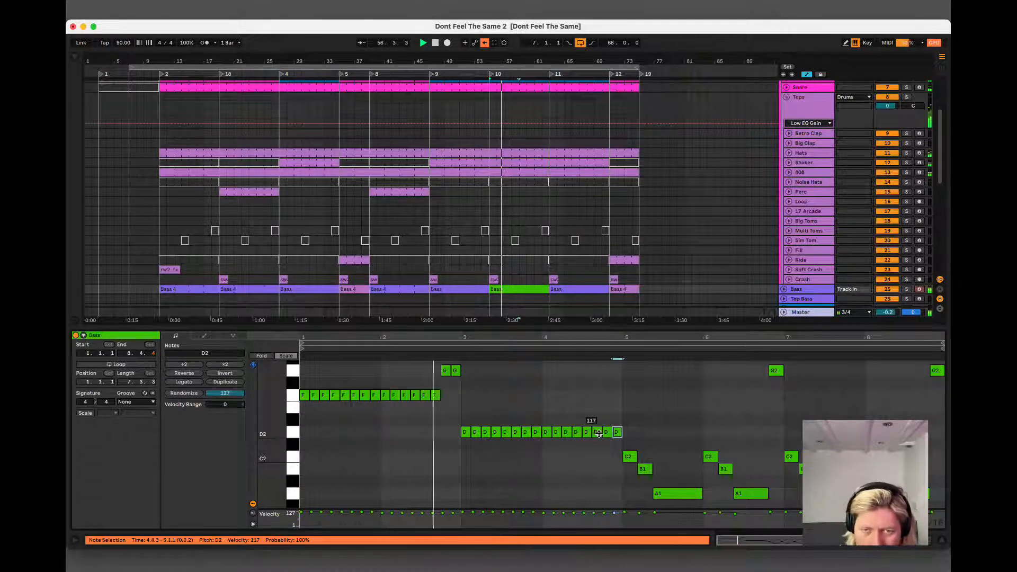
pyautogui.press('super+d')
# Loop the first four bars of the Bass clip from 1.1.1 to 5.1.1, and play the new line.
pyautogui.click(566, 393)
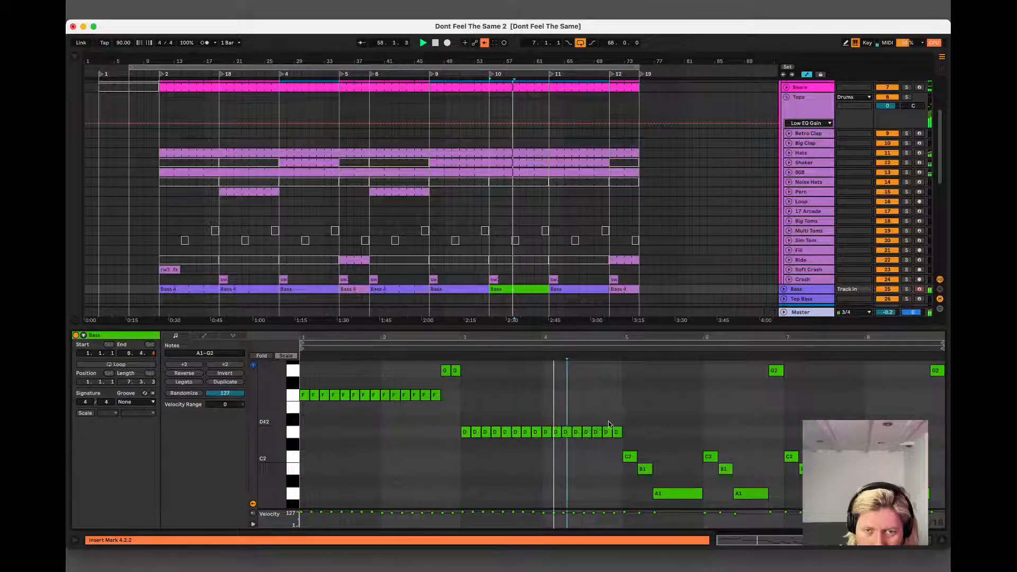
pyautogui.moveTo(623, 413); pyautogui.dragTo(305, 446)
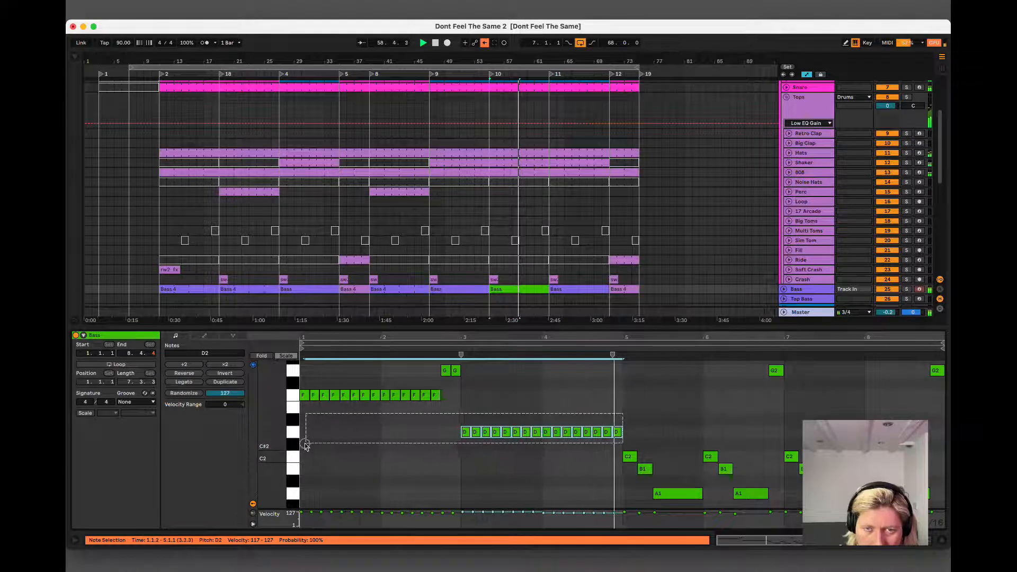
pyautogui.press('space')
pyautogui.press('super+l')
pyautogui.press('space')
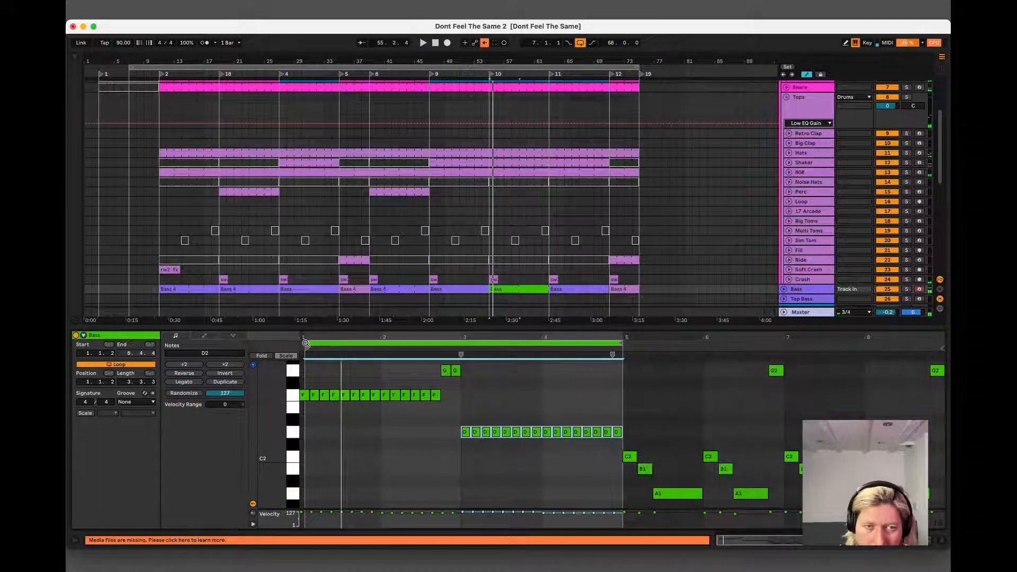
pyautogui.moveTo(306, 343); pyautogui.dragTo(297, 343)
pyautogui.press('space')
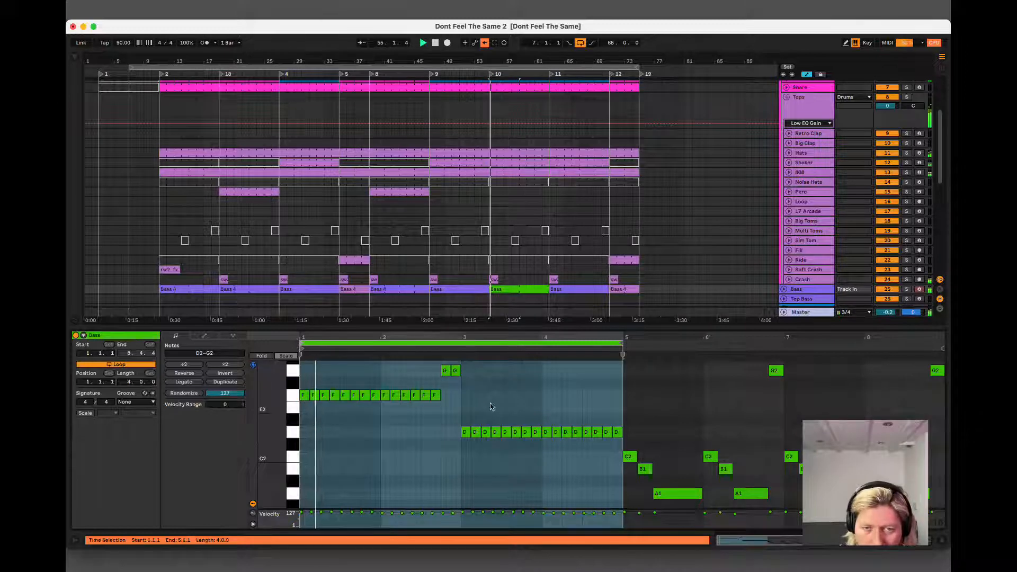
pyautogui.press('super+a')
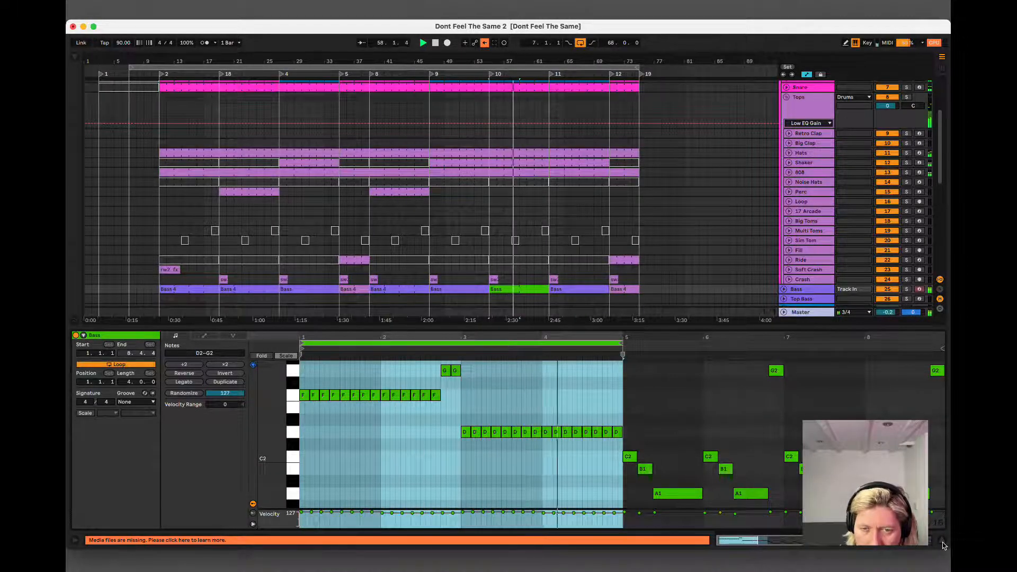
pyautogui.click(691, 465)
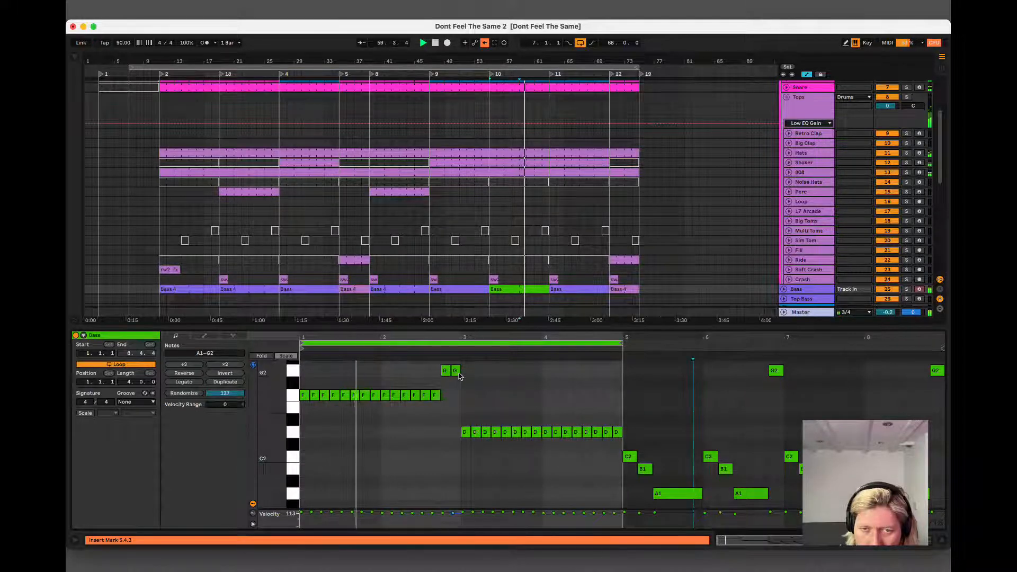
# Try the last note of bar 2 at E2 and return it to G2.
pyautogui.moveTo(454, 370); pyautogui.dragTo(458, 413)
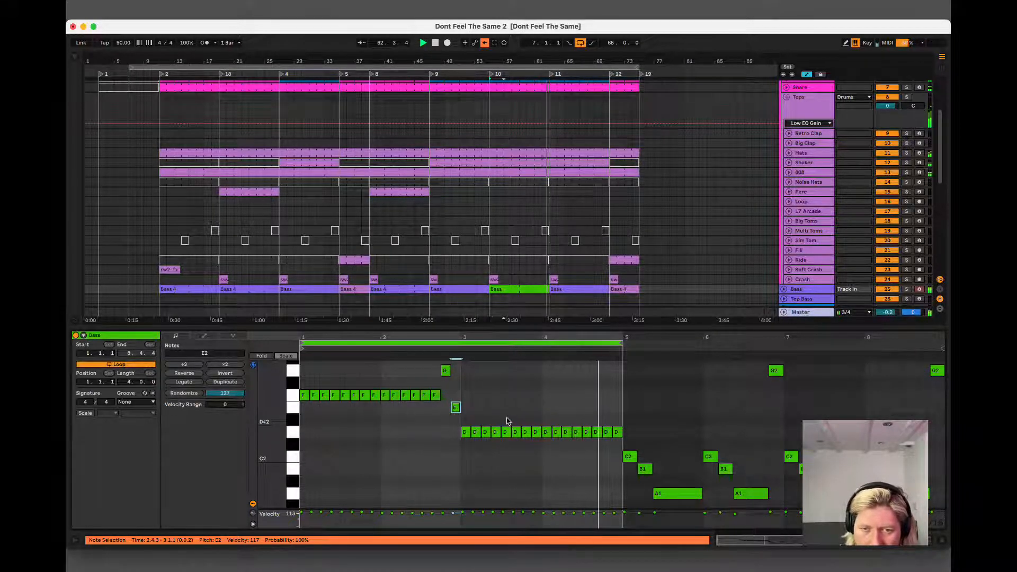
pyautogui.press('Up')
pyautogui.press('Up')
pyautogui.press('Up')
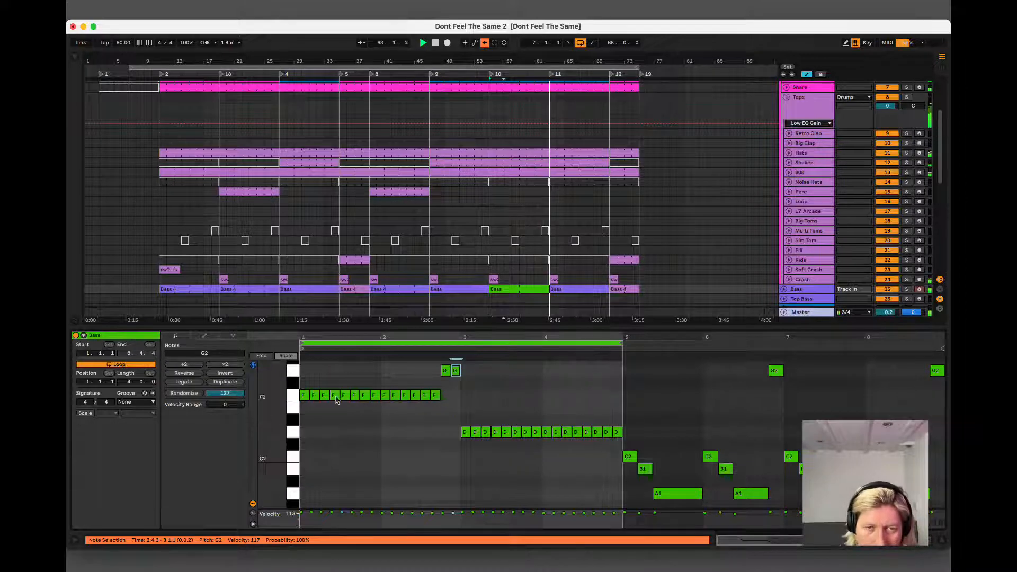
# Duplicate the four-bar loop to eight bars, and lower the last note of bar 6 to E2.
pyautogui.click(231, 386)
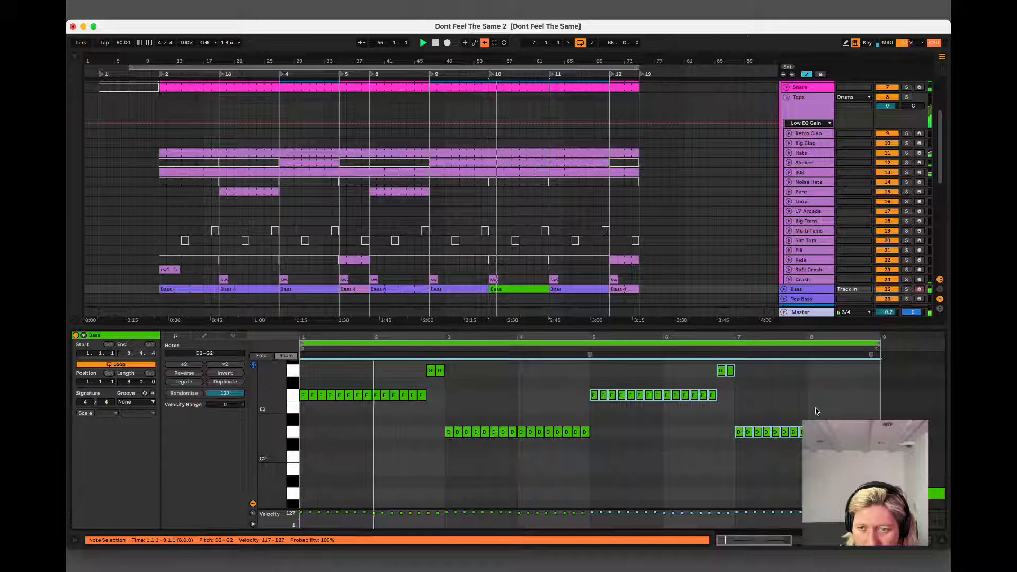
pyautogui.click(745, 377)
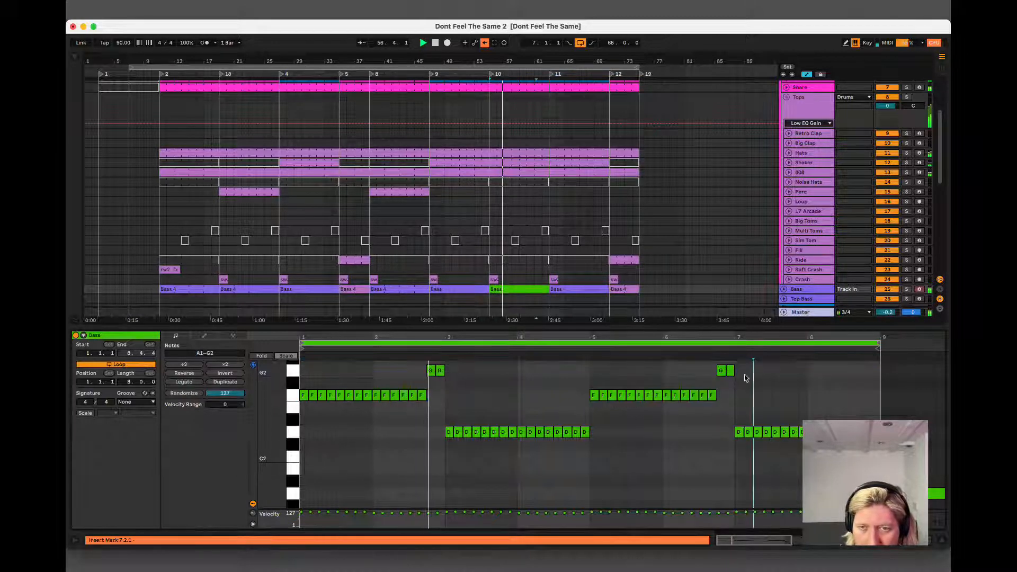
pyautogui.moveTo(730, 370); pyautogui.dragTo(730, 408)
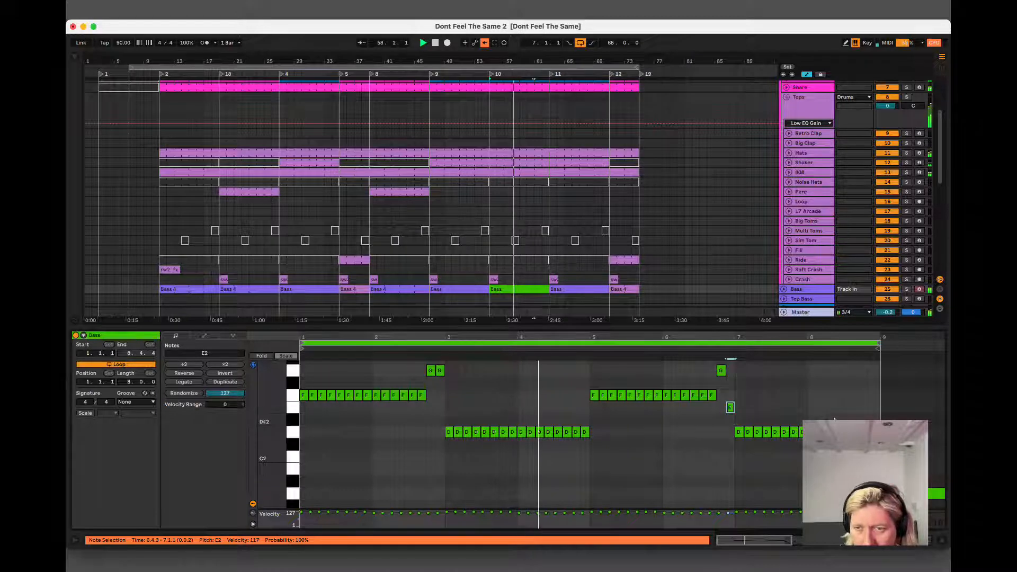
# Raise all the repeated D2 notes in bar 8 of the Bass clip to E2.
pyautogui.click(853, 431)
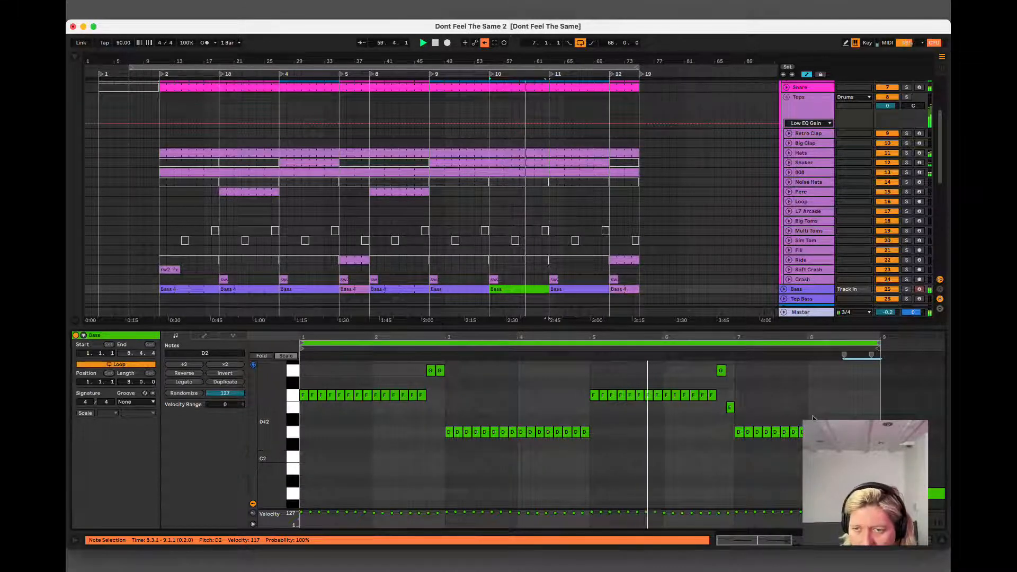
pyautogui.moveTo(813, 419); pyautogui.dragTo(902, 434)
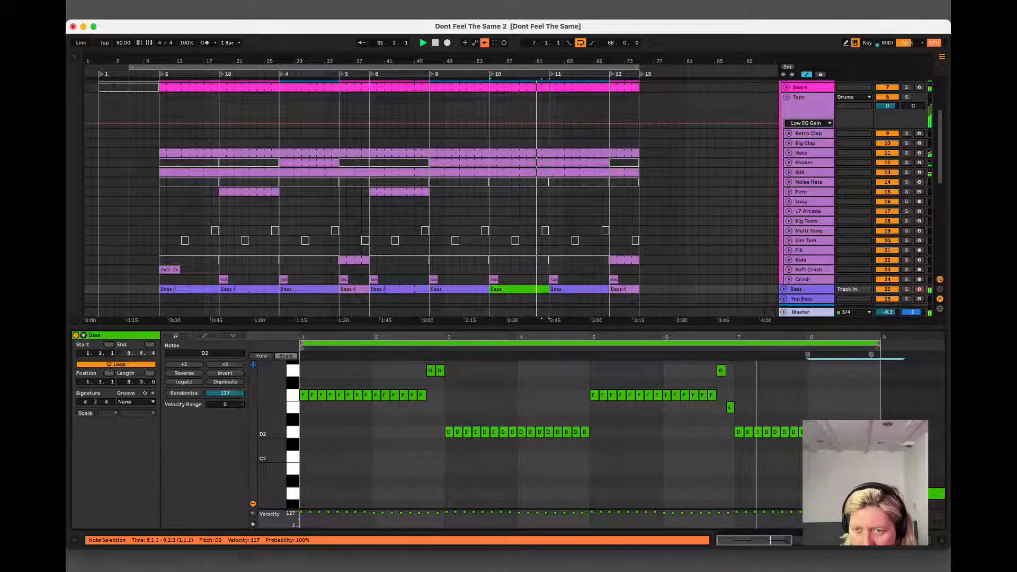
pyautogui.press('Up')
pyautogui.press('Up')
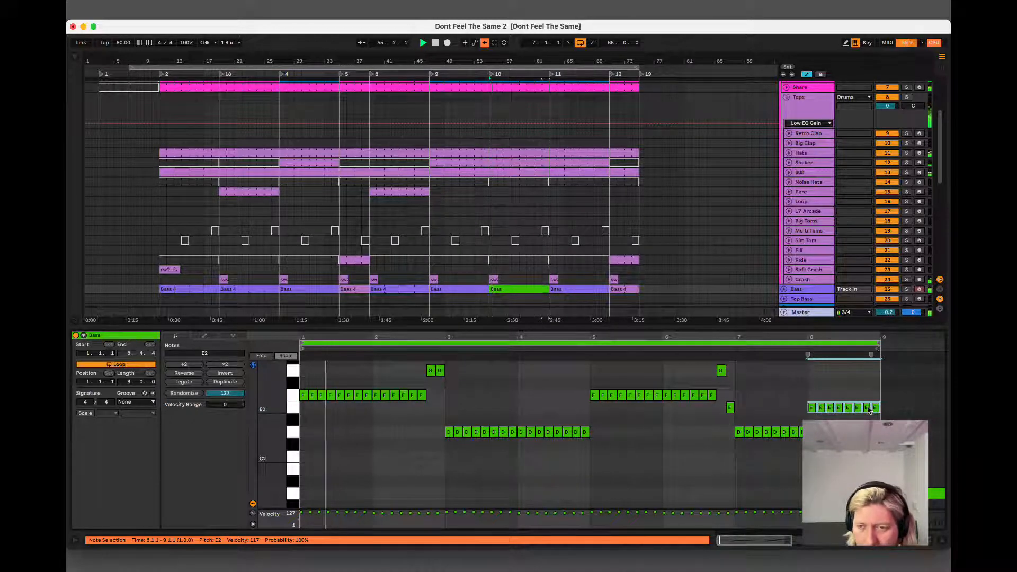
# Close the clip view and select the Perc clip at bars 39 to 47 in the arrangement.
pyautogui.click(941, 541)
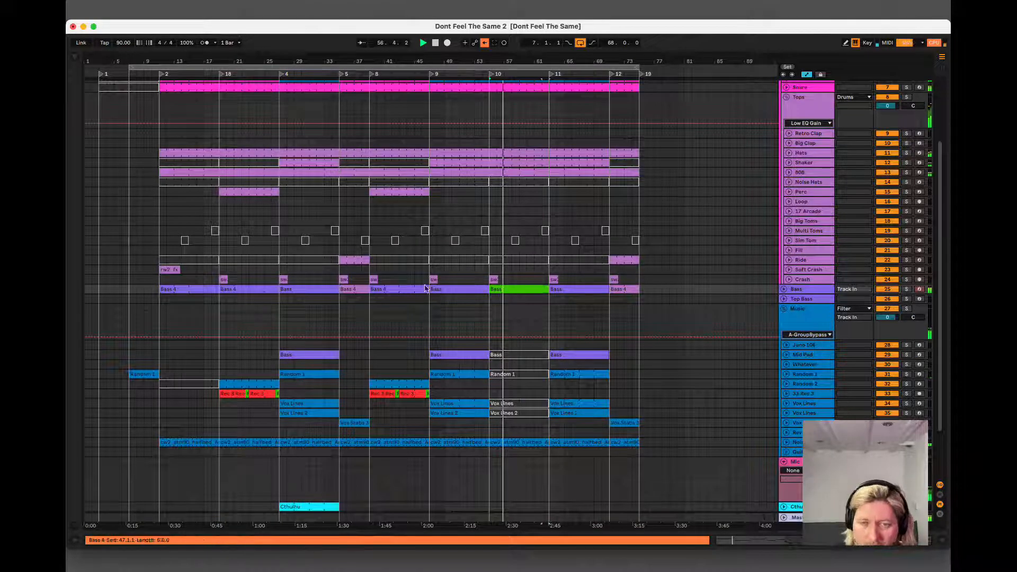
pyautogui.click(534, 299)
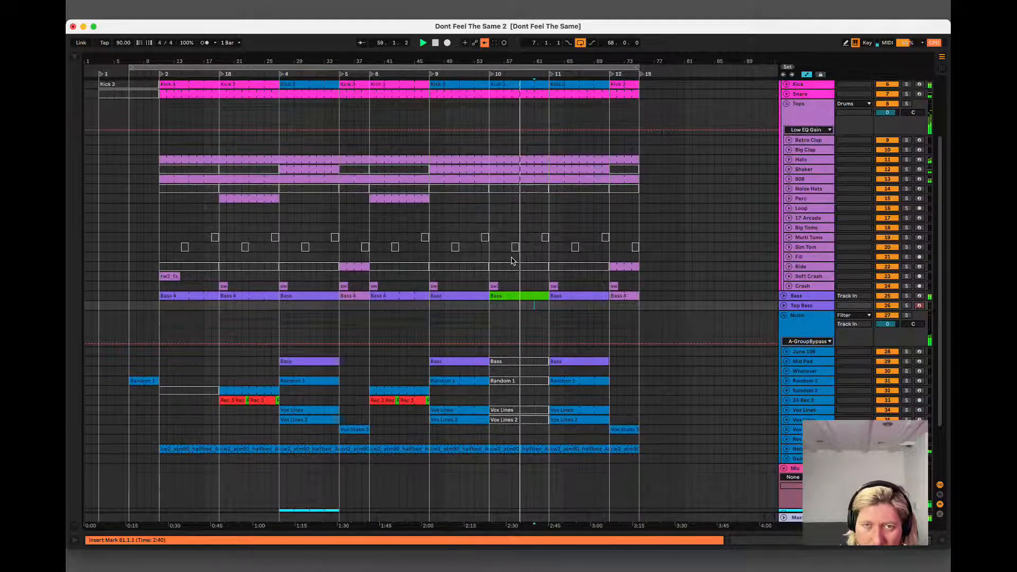
pyautogui.click(405, 191)
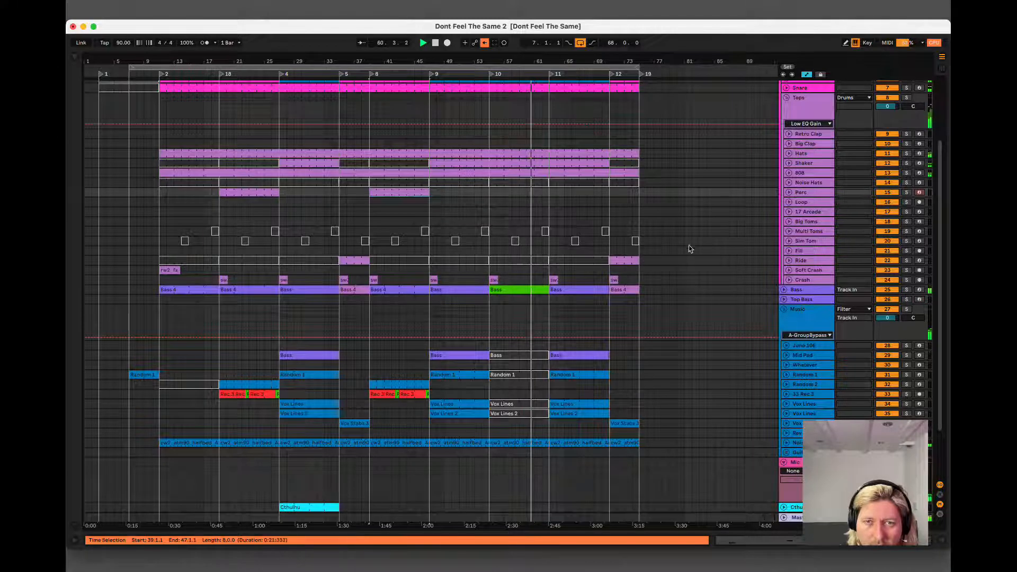
# Activate the muted Ride clip at bars 55 to 63 in the arrangement.
pyautogui.click(507, 257)
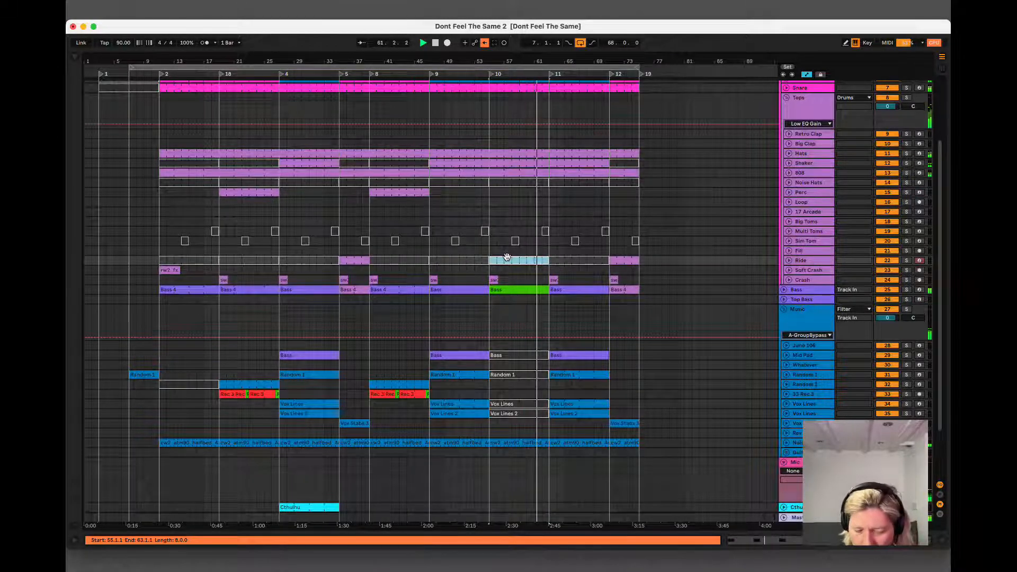
pyautogui.press('0')
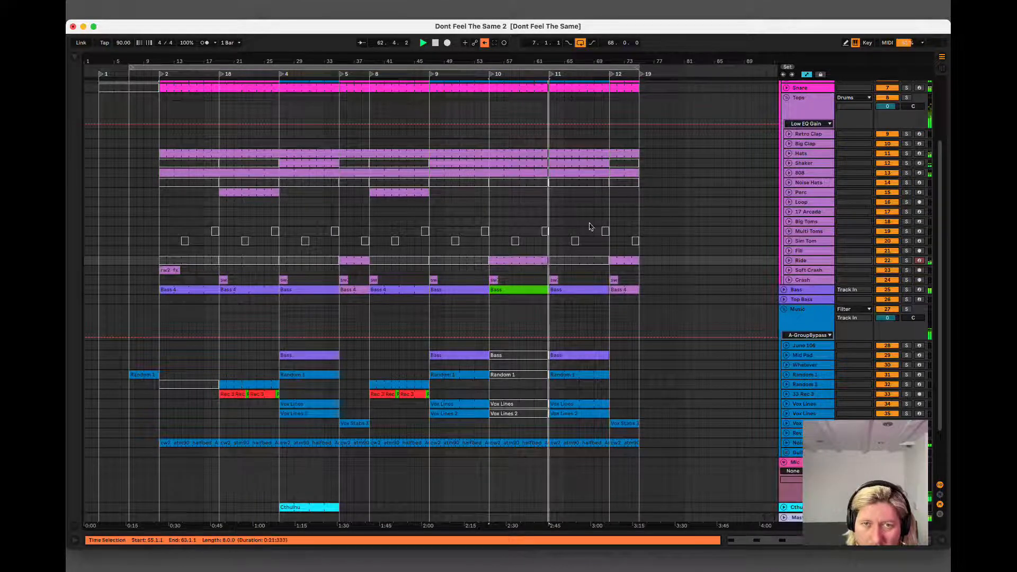
# Inspect the notes of the Kick clip at bar 63, and play the arrangement from bar 27.
pyautogui.scroll(3, 492, 175)
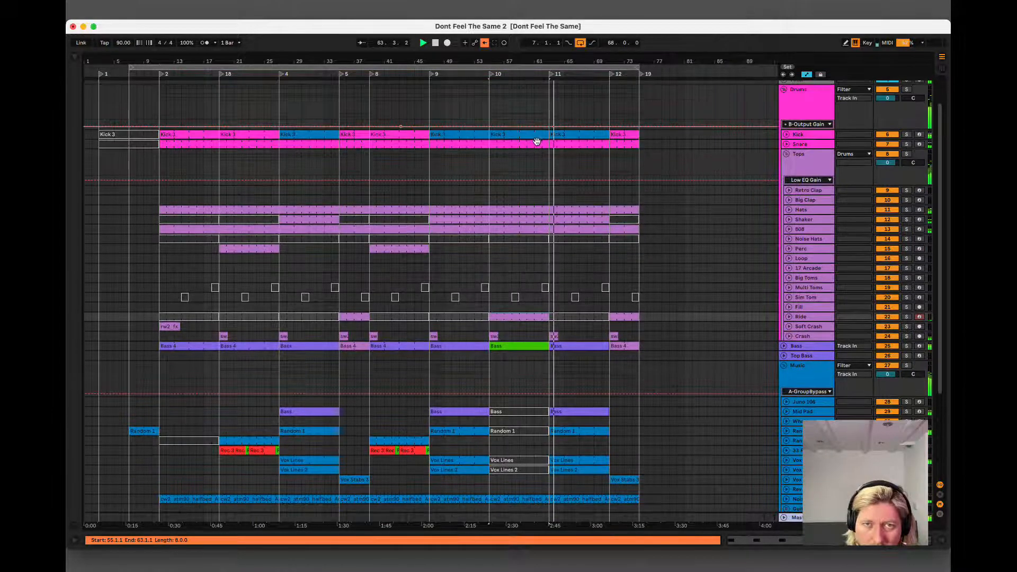
pyautogui.doubleClick(569, 136)
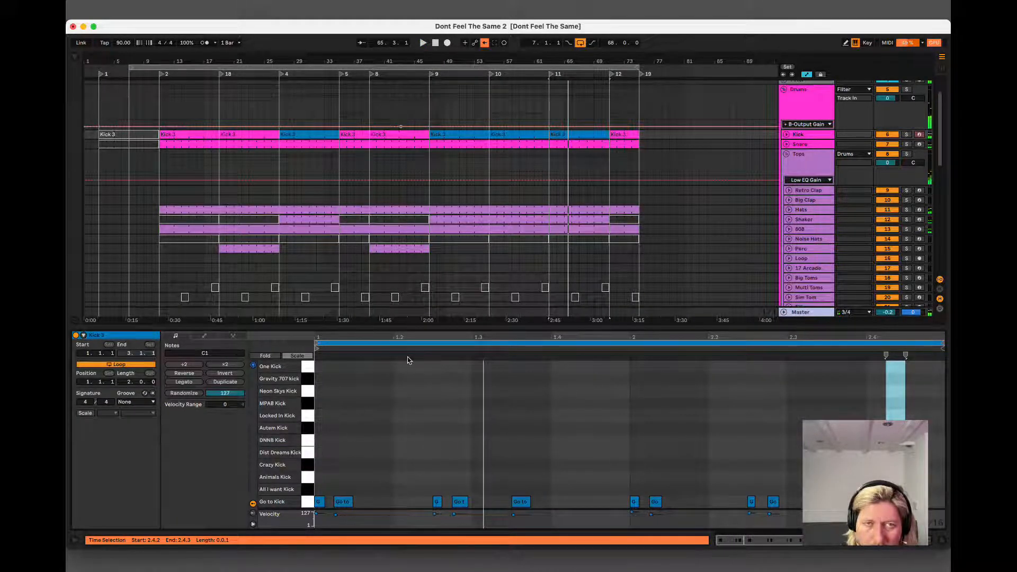
pyautogui.click(311, 134)
pyautogui.press('space')
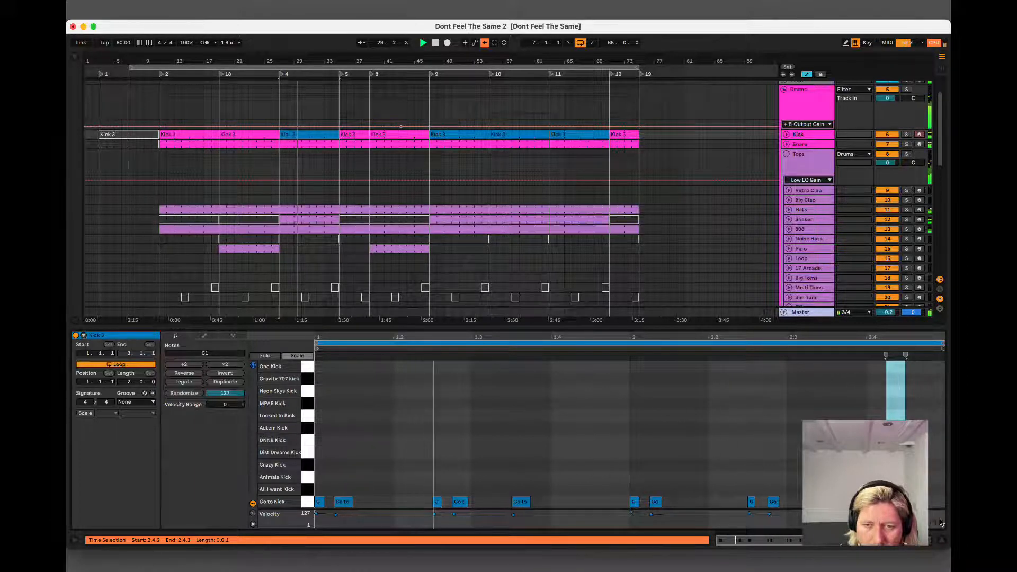
pyautogui.click(941, 540)
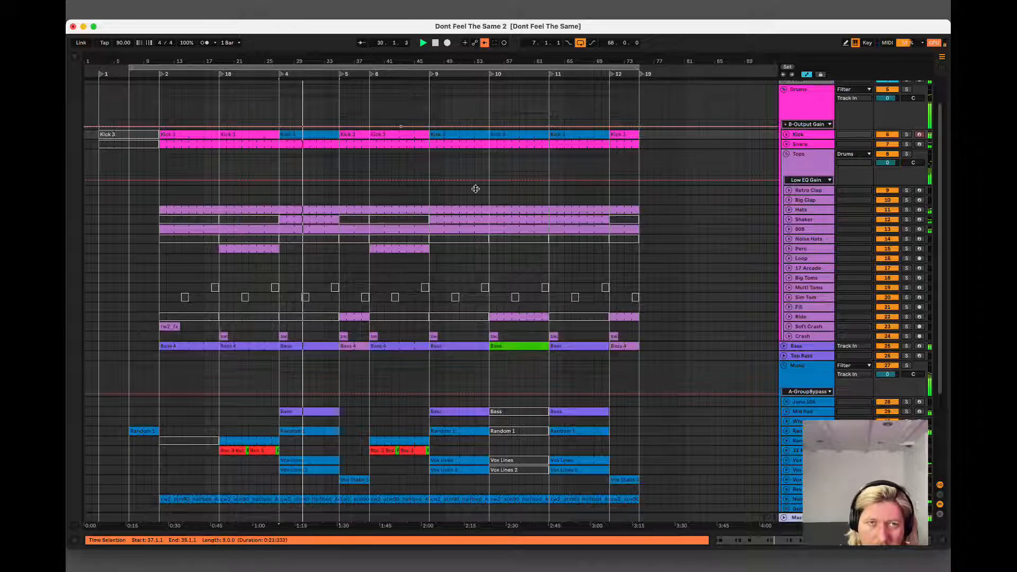
# Select the Shaker clip at bars 27 to 35, and play the arrangement from the Random 1 clip at bar 7.
pyautogui.click(661, 339)
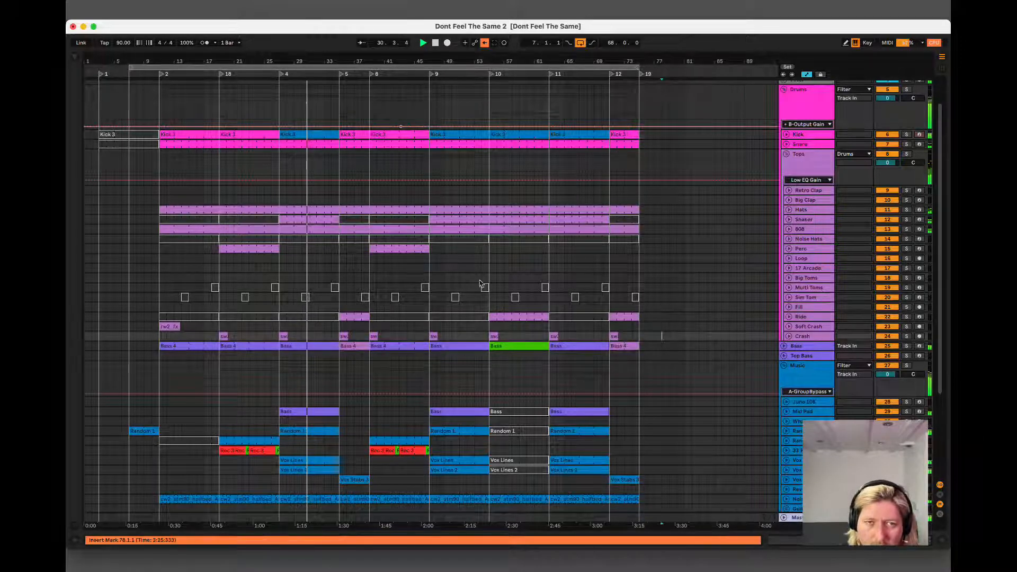
pyautogui.click(308, 221)
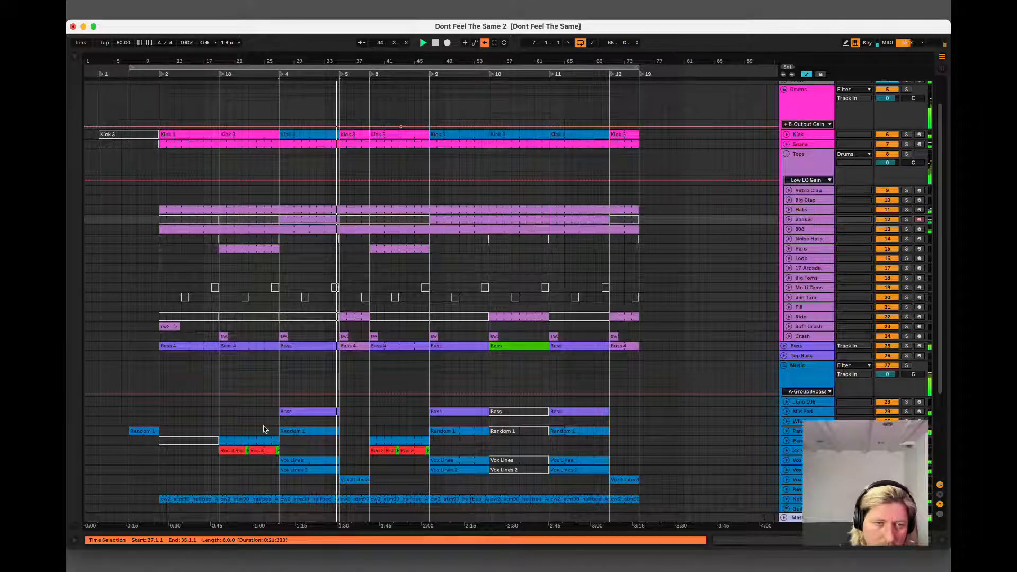
pyautogui.click(133, 430)
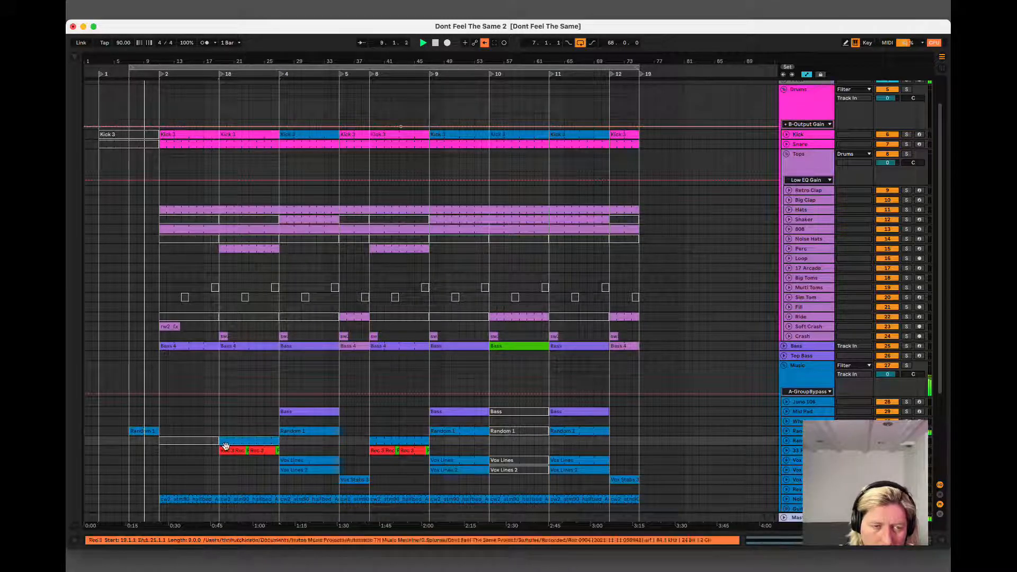
pyautogui.click(146, 432)
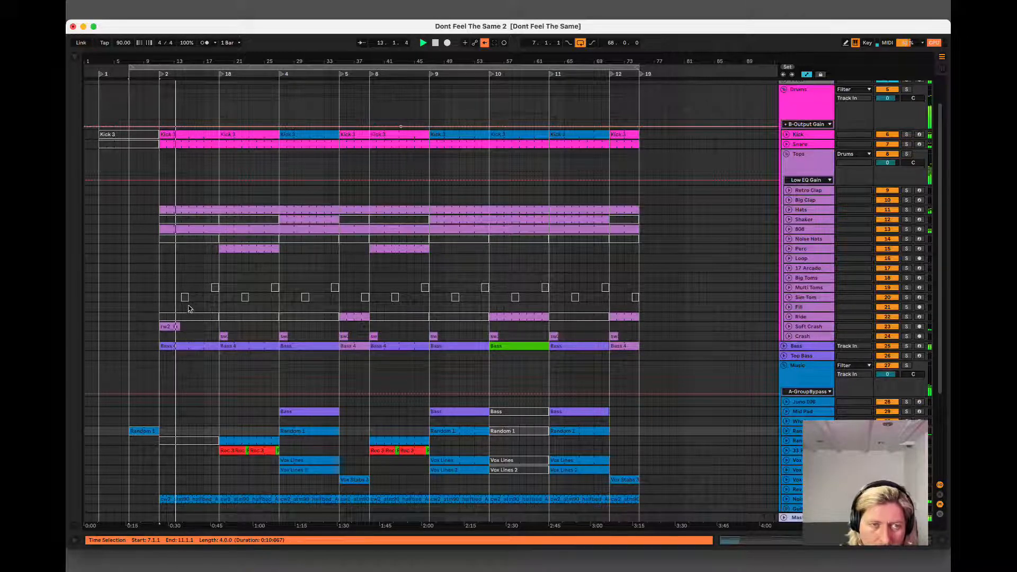
# Copy all the clips of bars 27 to 35 to bars 3 to 11, and extend the loop start to bar 3.
pyautogui.click(302, 471)
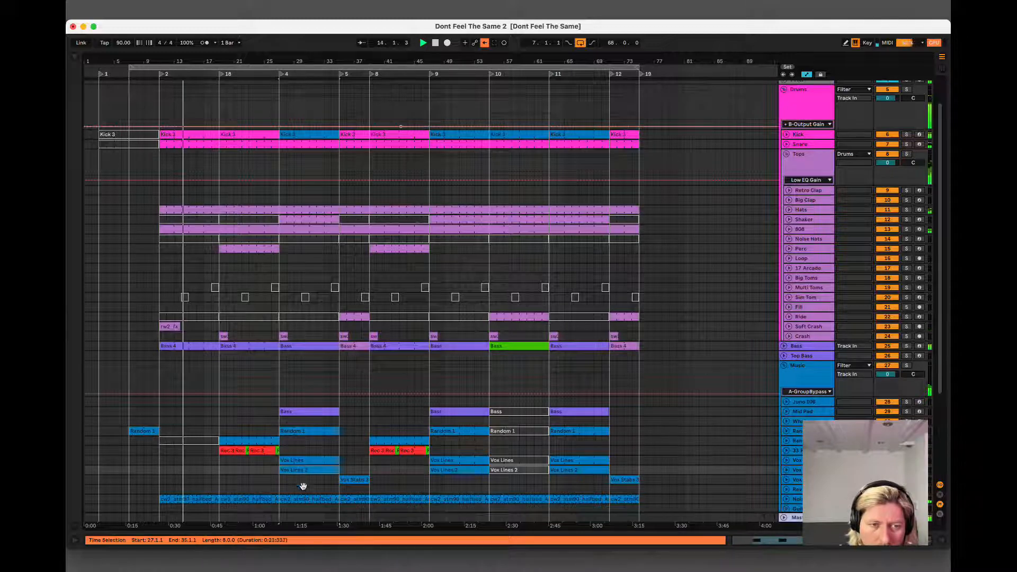
pyautogui.click(310, 136)
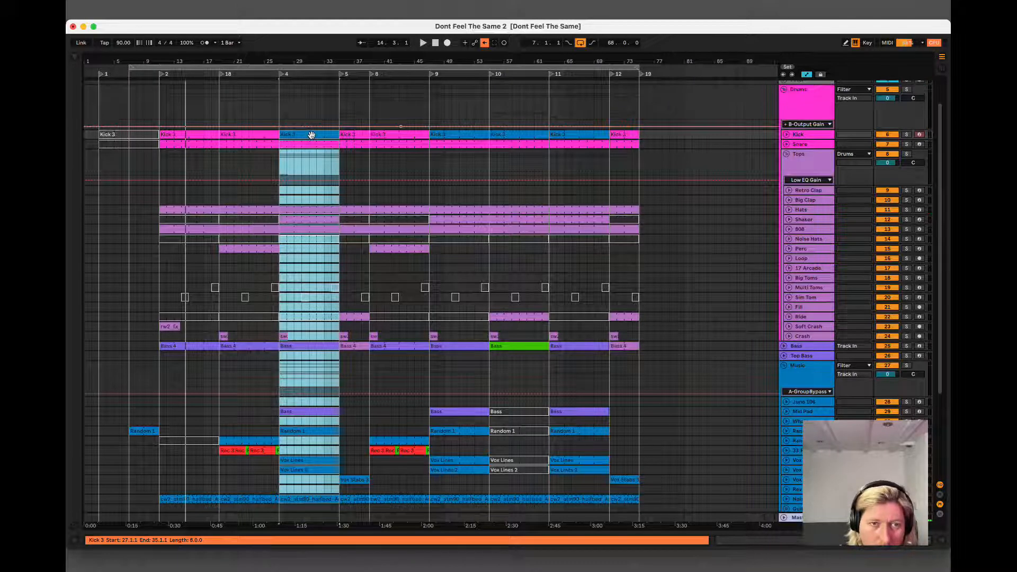
pyautogui.moveTo(238, 137); pyautogui.dragTo(119, 141)
pyautogui.moveTo(128, 138); pyautogui.dragTo(134, 140)
pyautogui.press('space')
pyautogui.moveTo(131, 66); pyautogui.dragTo(101, 66)
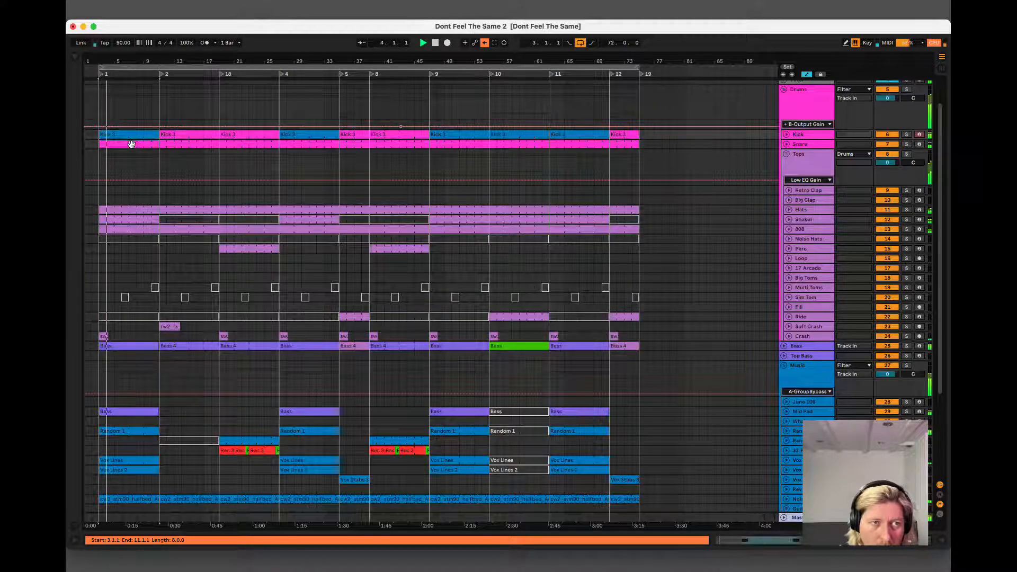
# Deactivate the Kick, Snare, Hats, Shaker, 808 and Vox Lines 2 clips at bars 3 to 11.
pyautogui.click(131, 139)
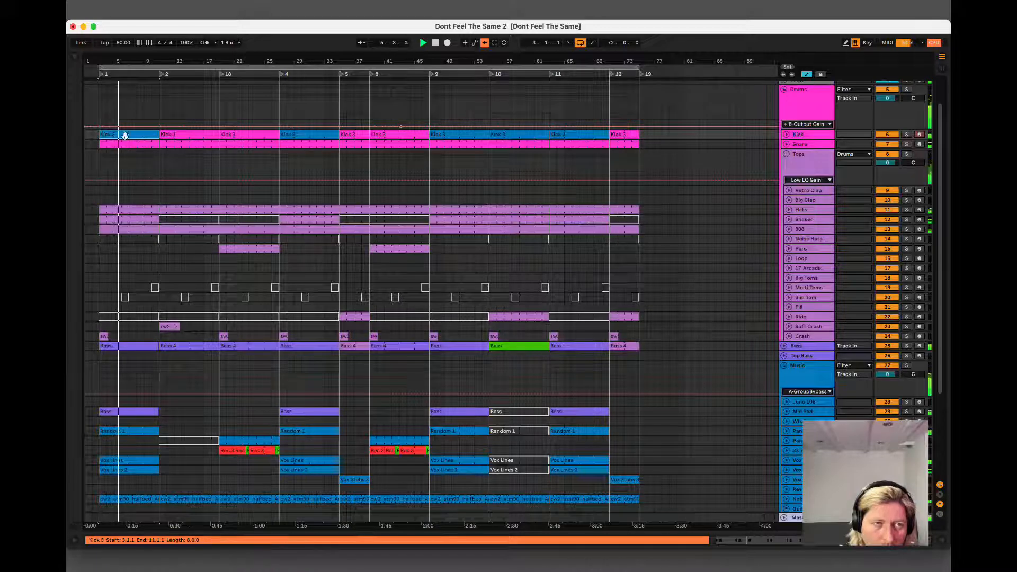
pyautogui.scroll(1, 166, 168)
pyautogui.scroll(3, 166, 169)
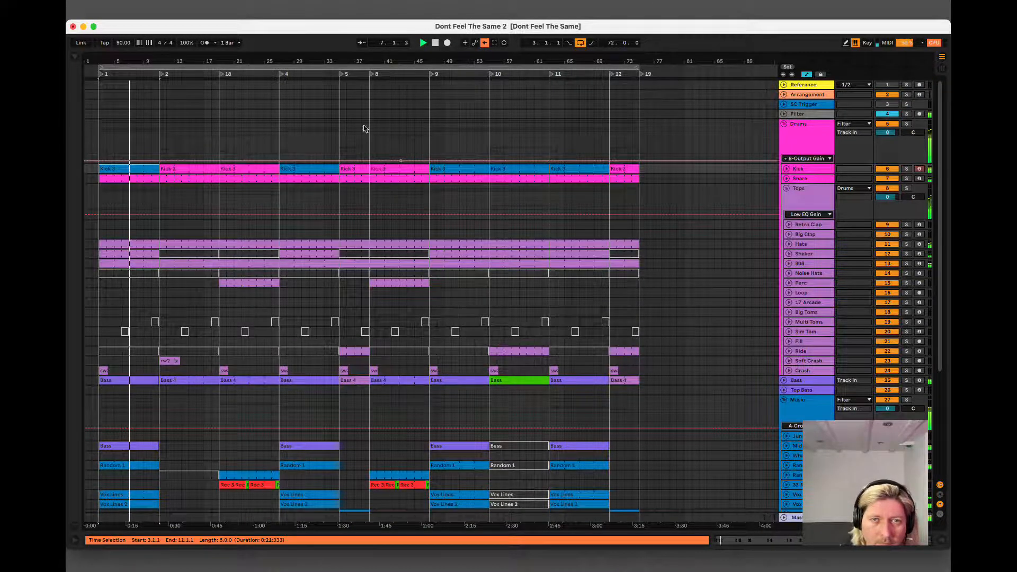
pyautogui.keyDown('shift'); pyautogui.click(126, 266); pyautogui.keyUp('shift')
pyautogui.keyDown('shift'); pyautogui.click(129, 263); pyautogui.keyUp('shift')
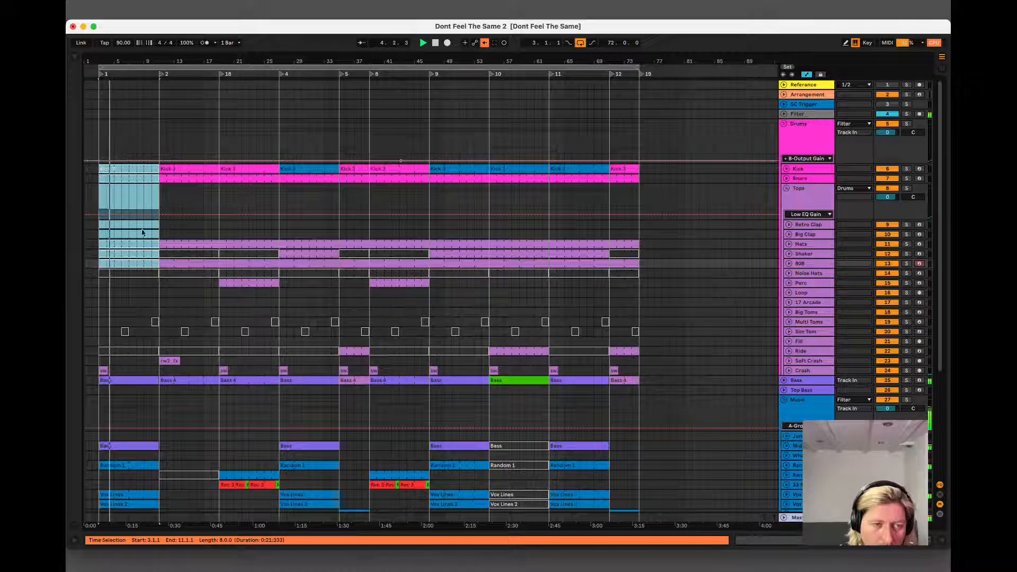
pyautogui.scroll(-2, 127, 493)
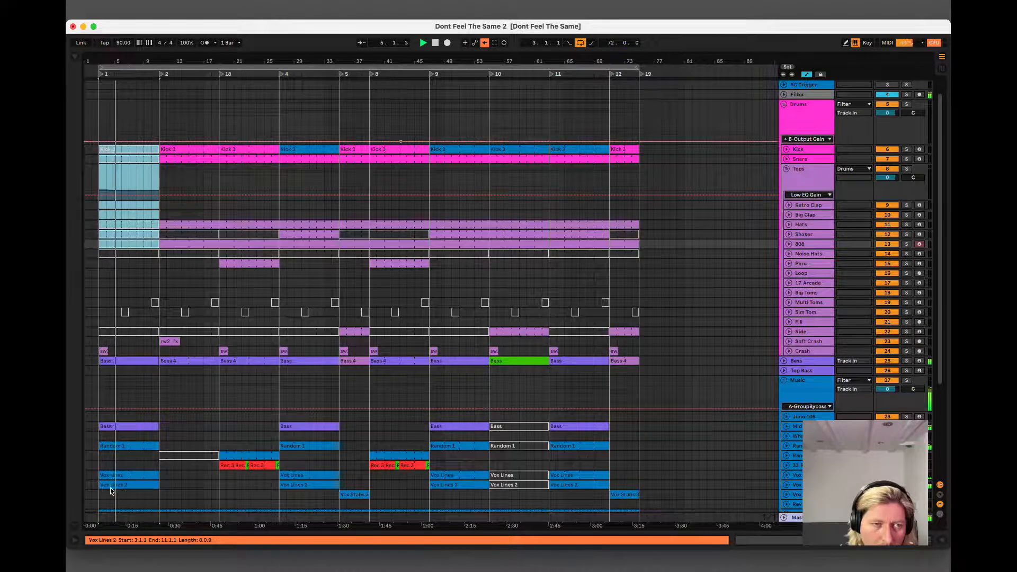
pyautogui.click(122, 485)
pyautogui.scroll(-1, 130, 488)
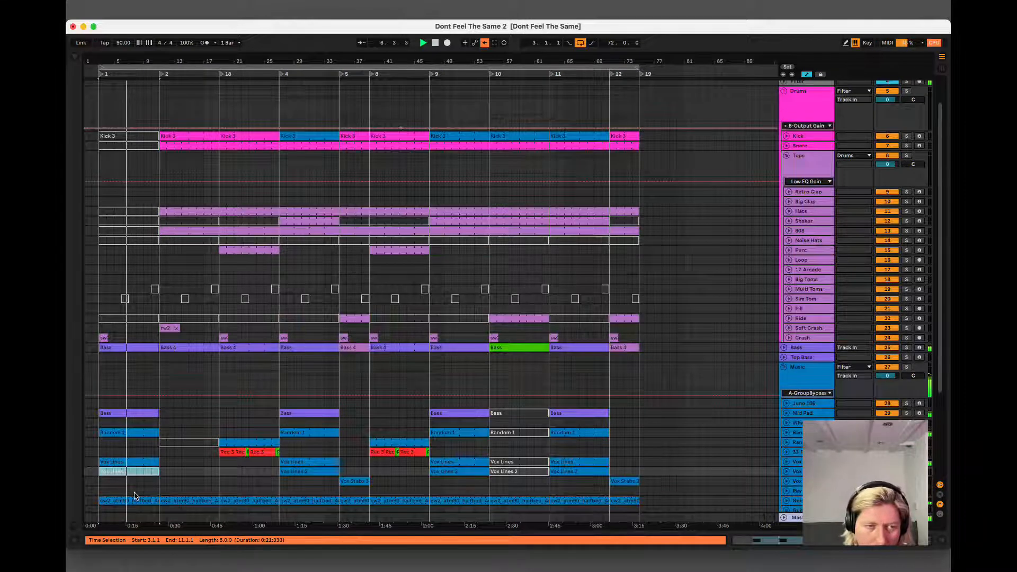
pyautogui.click(133, 472)
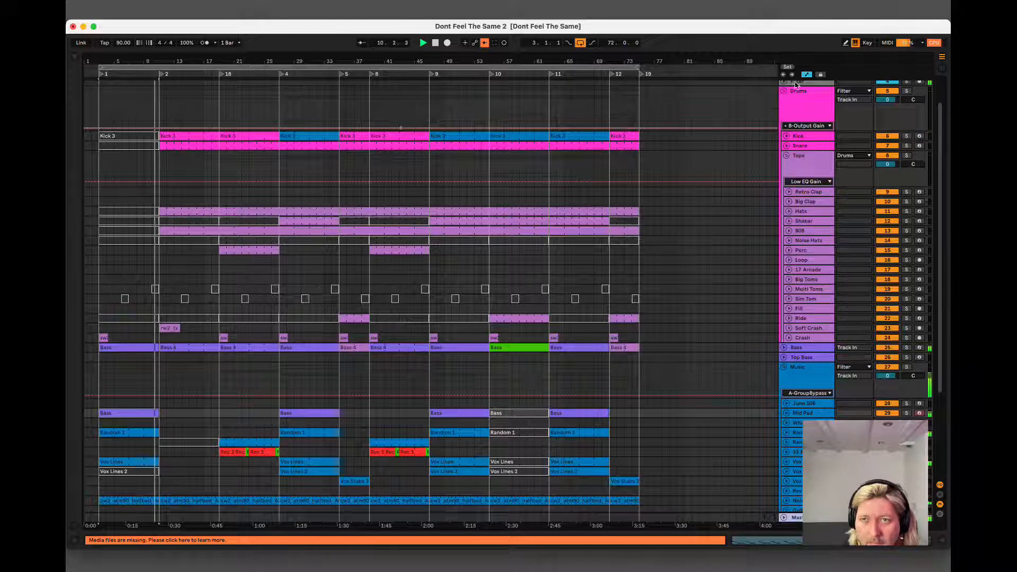
# Stop playback, show the Filter track's automation, and select bars 3 to 11 on it.
pyautogui.press('space')
pyautogui.scroll(-2, 130, 111)
pyautogui.scroll(3, 130, 111)
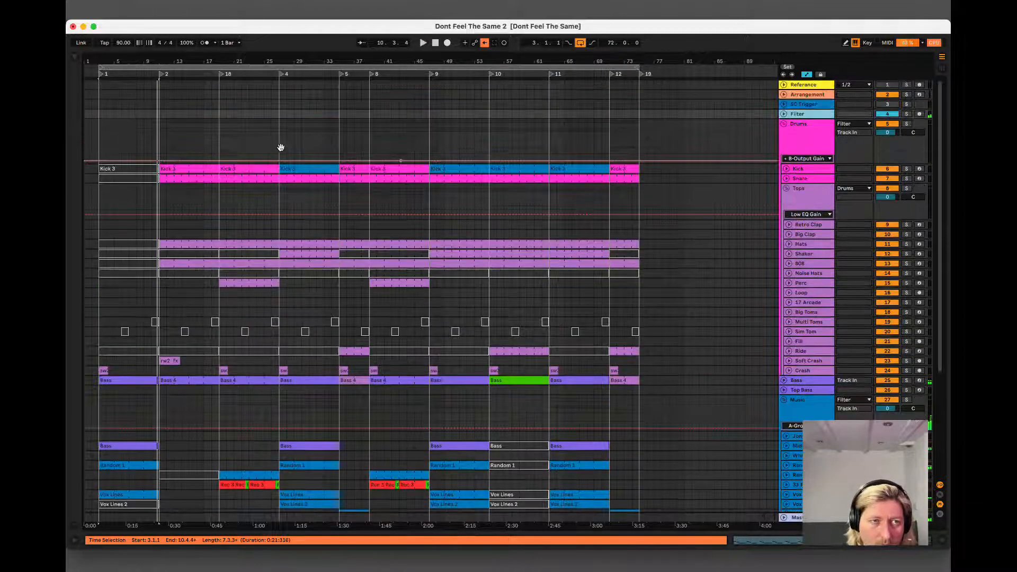
pyautogui.click(784, 113)
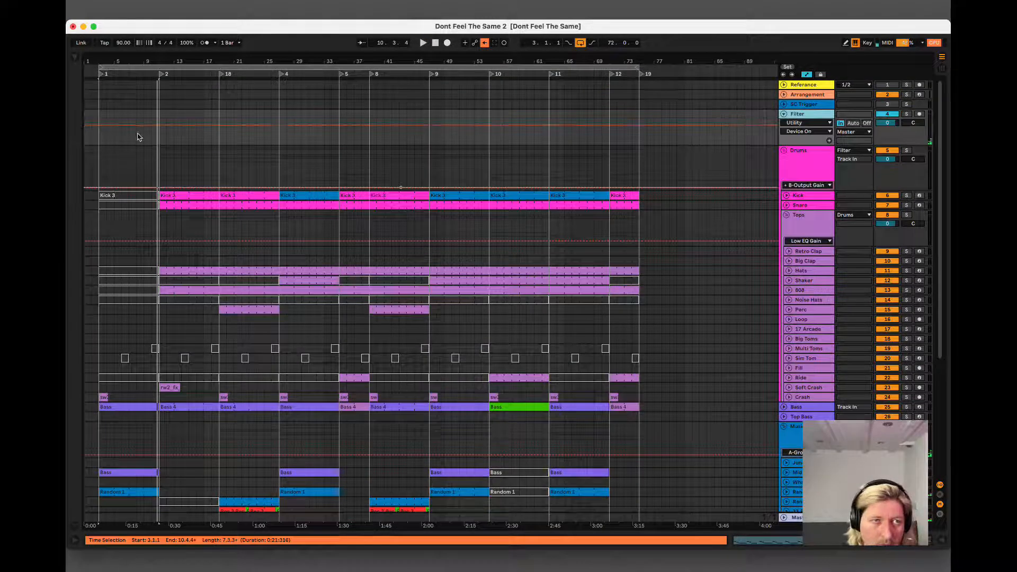
pyautogui.moveTo(101, 121); pyautogui.dragTo(161, 115)
# Switch off the Audio Effect Rack on the Filter track, keeping bars 3 to 11 of its Device On automation selected.
pyautogui.doubleClick(795, 114)
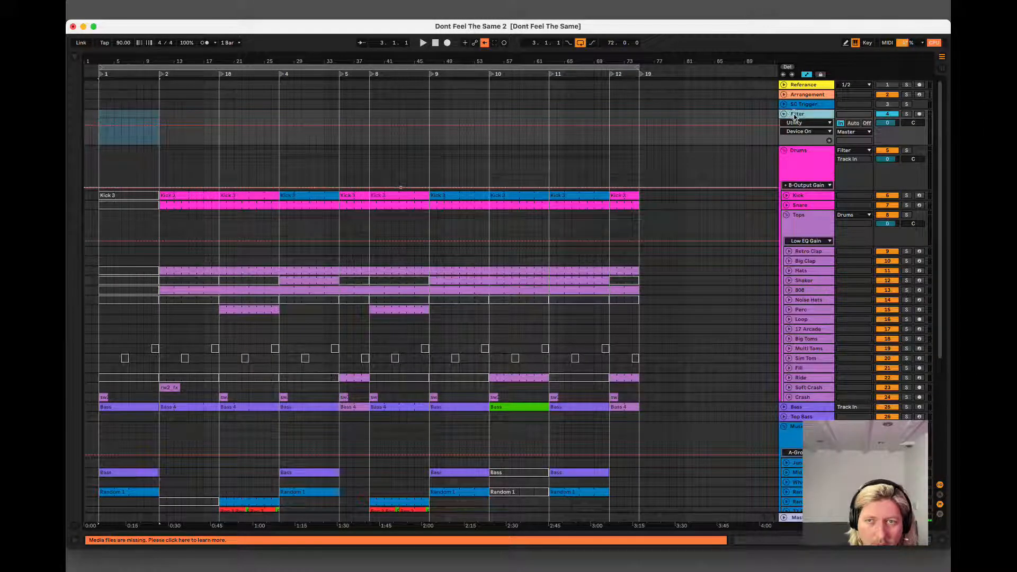
pyautogui.click(86, 440)
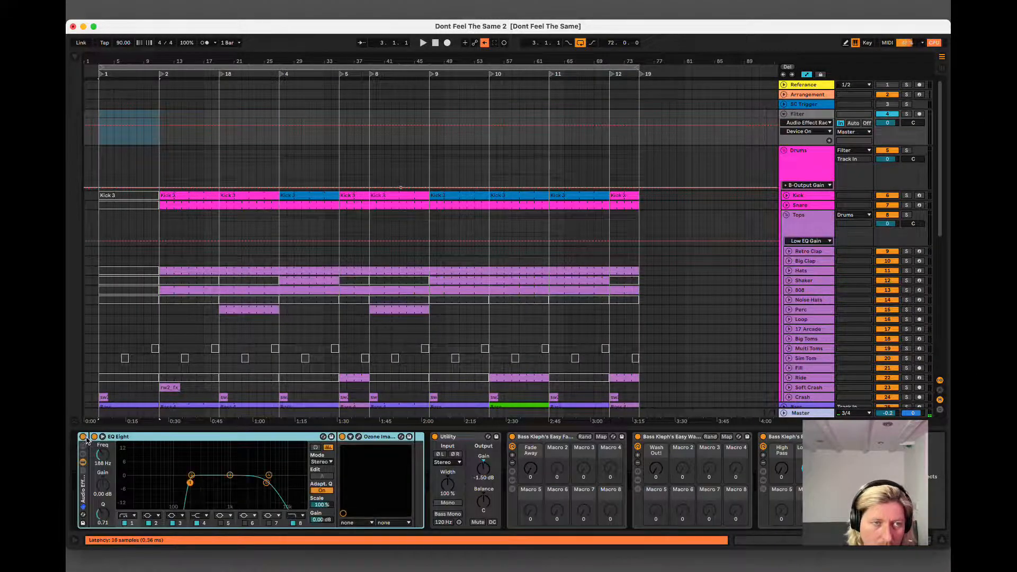
pyautogui.moveTo(99, 121); pyautogui.dragTo(158, 113)
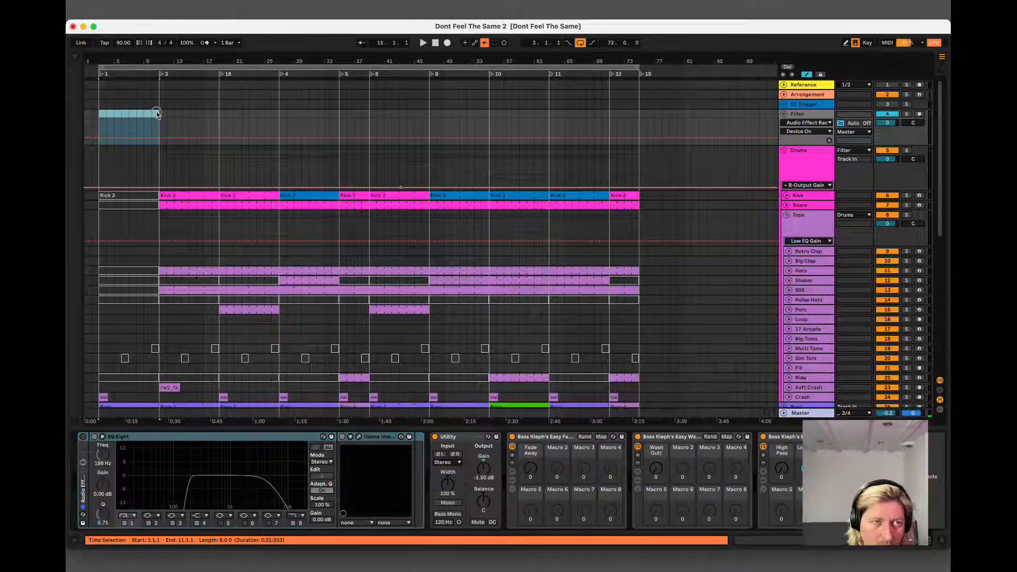
pyautogui.click(83, 439)
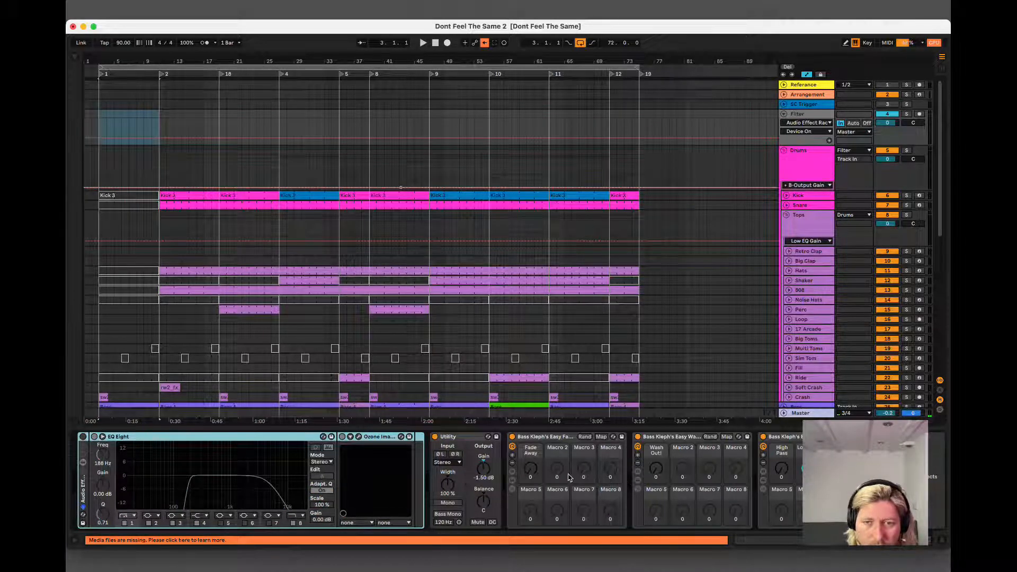
# Try the Fade Away and Wash Out macros during playback, and return both to 0.
pyautogui.press('space')
pyautogui.moveTo(530, 470); pyautogui.dragTo(532, 473)
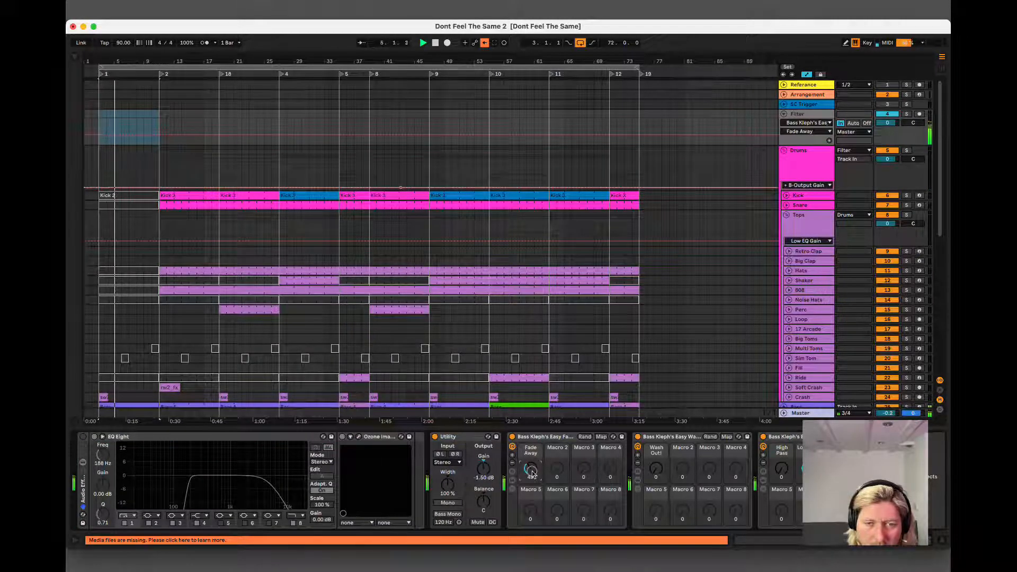
pyautogui.moveTo(532, 473); pyautogui.dragTo(533, 473)
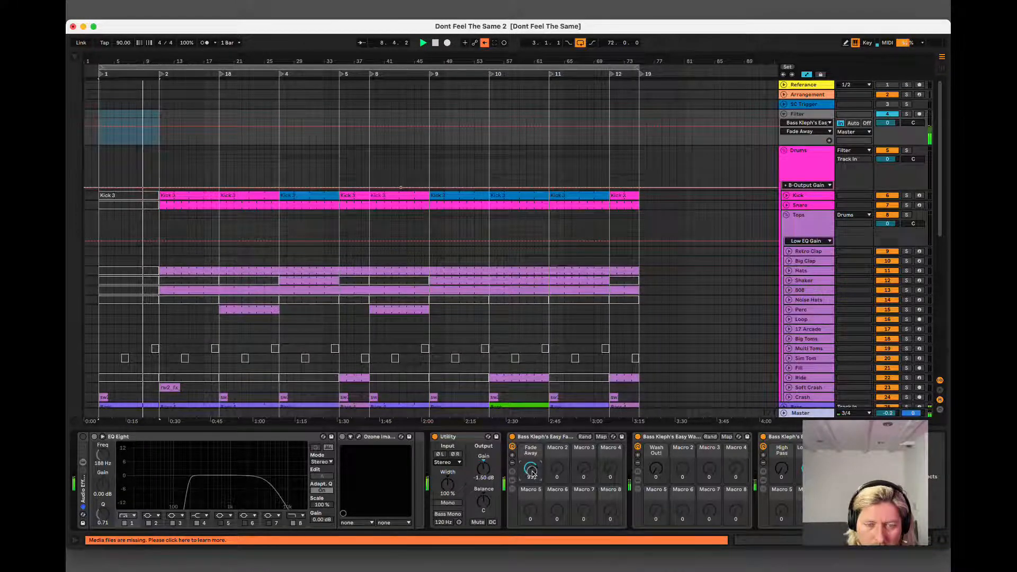
pyautogui.moveTo(532, 473); pyautogui.dragTo(533, 474)
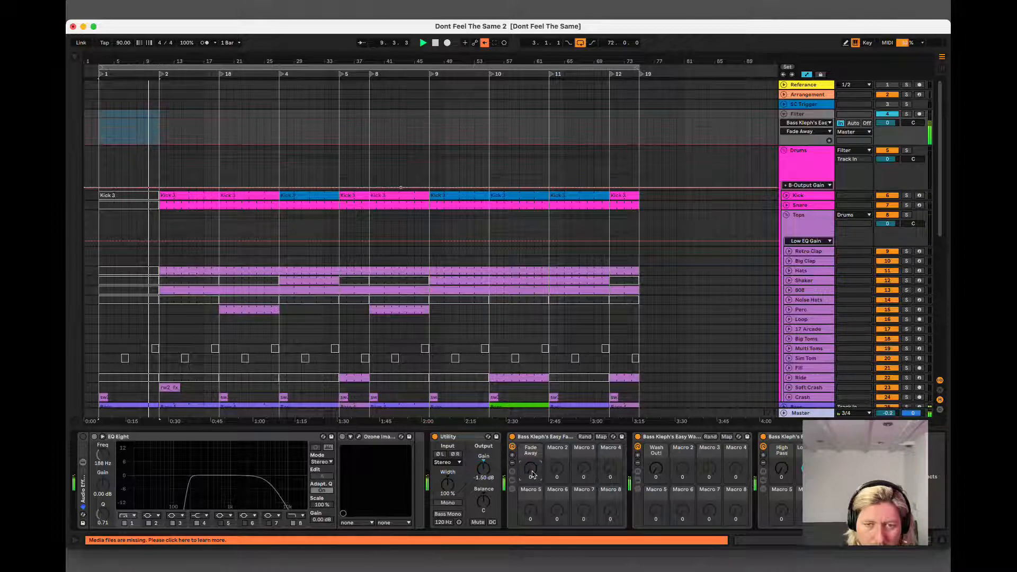
pyautogui.click(655, 470)
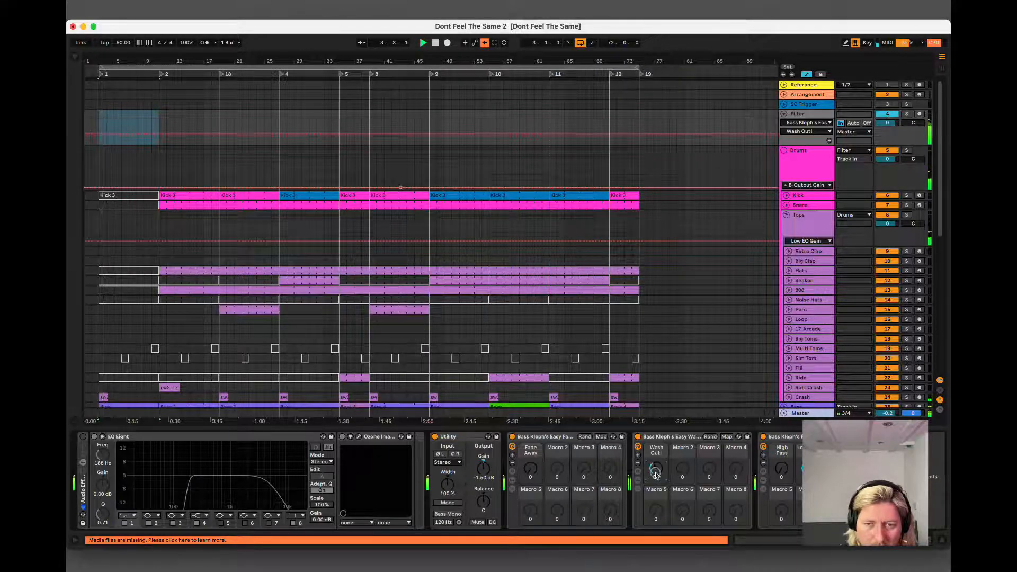
pyautogui.moveTo(655, 473); pyautogui.dragTo(655, 473)
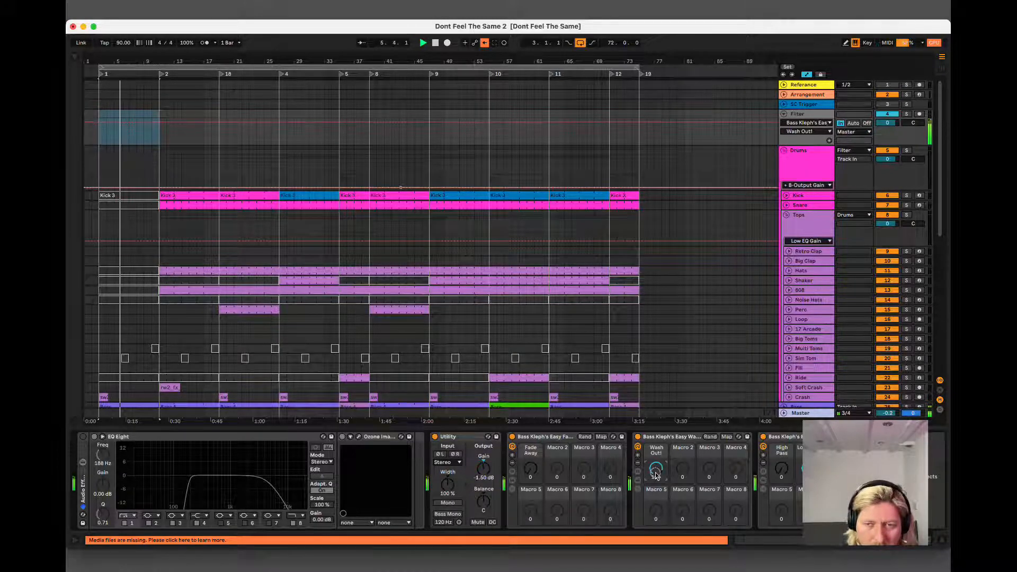
pyautogui.moveTo(655, 473); pyautogui.dragTo(655, 513)
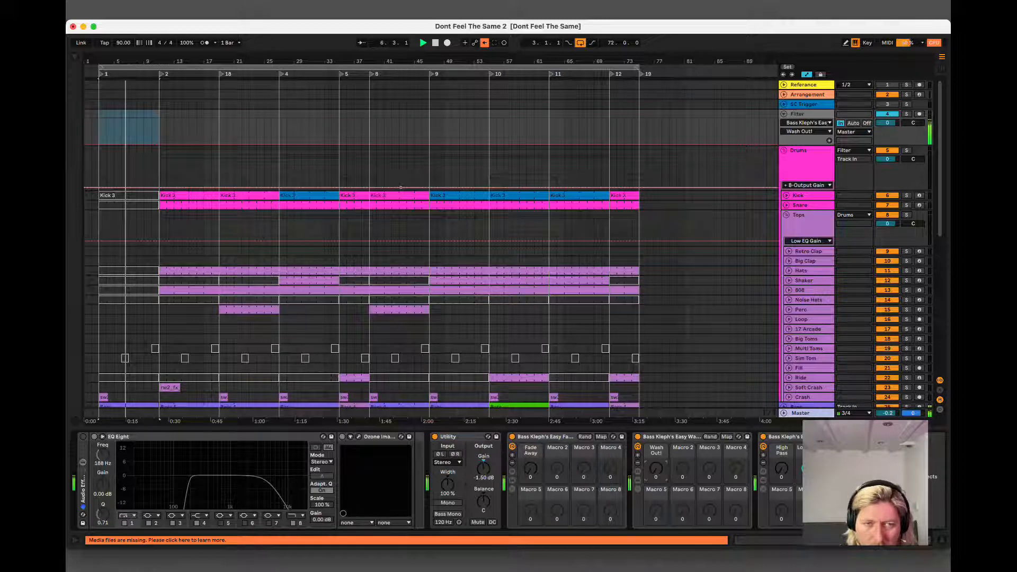
# Try the filter rack's pass macros, and automate the Filter track's Audio Effect Rack on for bars 3 to 11.
pyautogui.click(782, 468)
pyautogui.moveTo(783, 470); pyautogui.dragTo(808, 493)
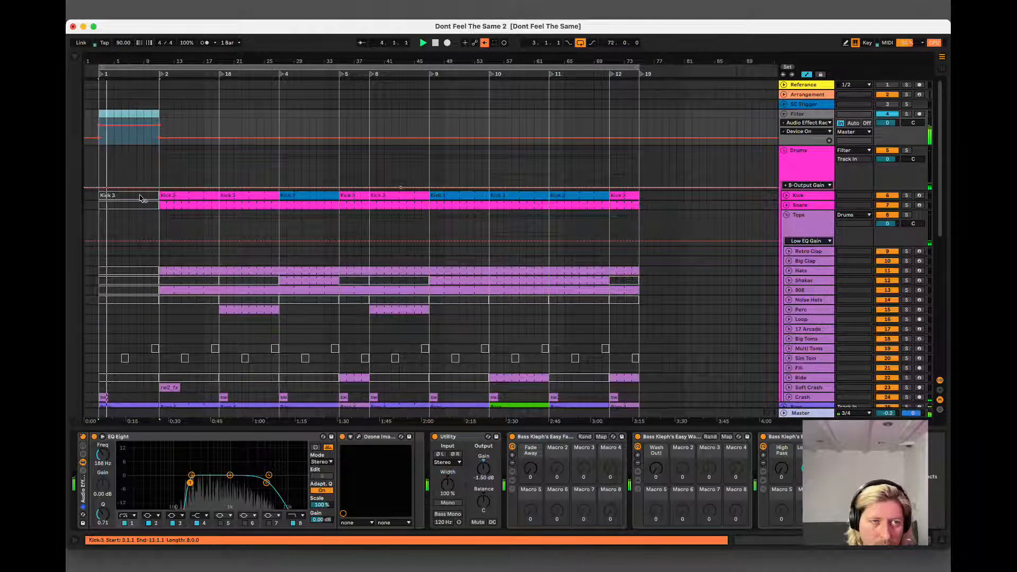
# Select the Crash clip at bar 3 and review the intro's tracks during playback.
pyautogui.click(105, 396)
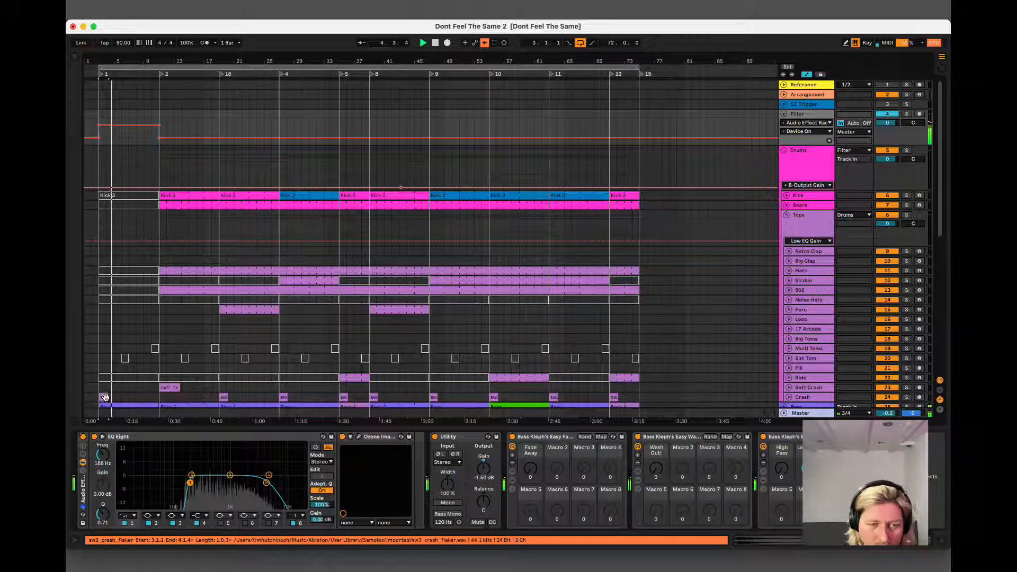
pyautogui.scroll(-5, 113, 391)
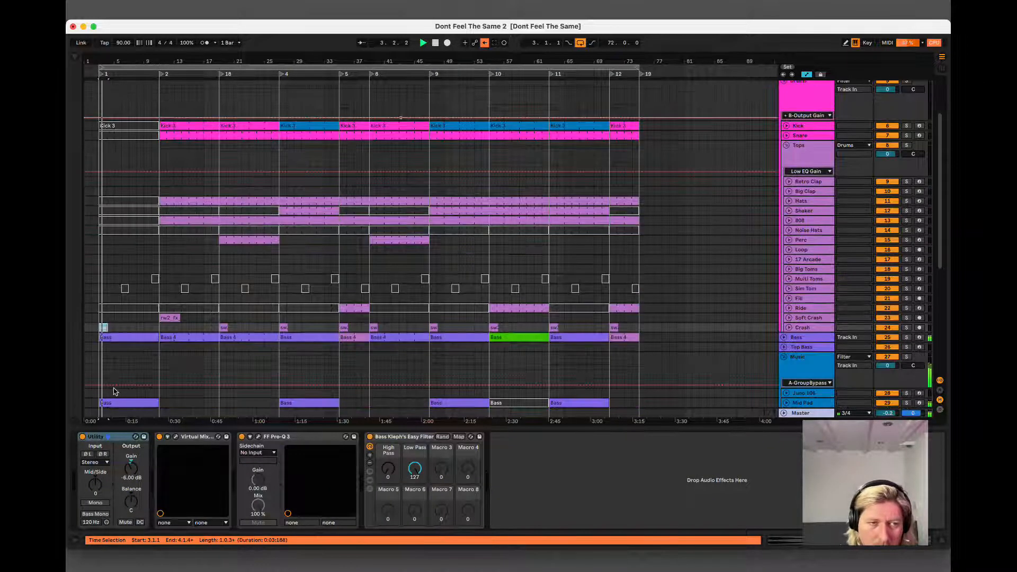
pyautogui.scroll(5, 173, 179)
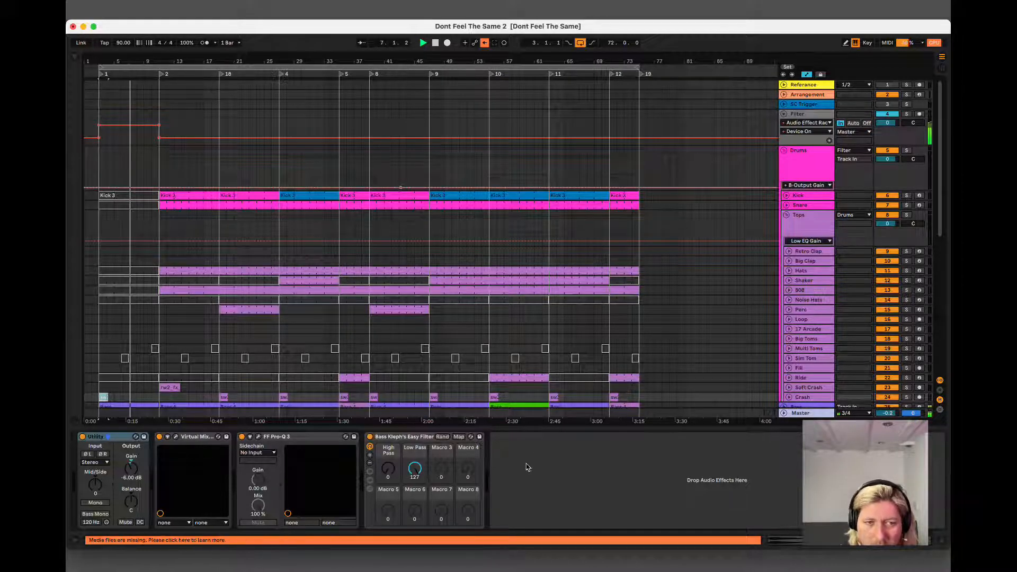
# Automate the filter rack's Low Pass macro on the Filter track low from bar 3 to 7, curving up to 127 at bar 11.
pyautogui.click(792, 114)
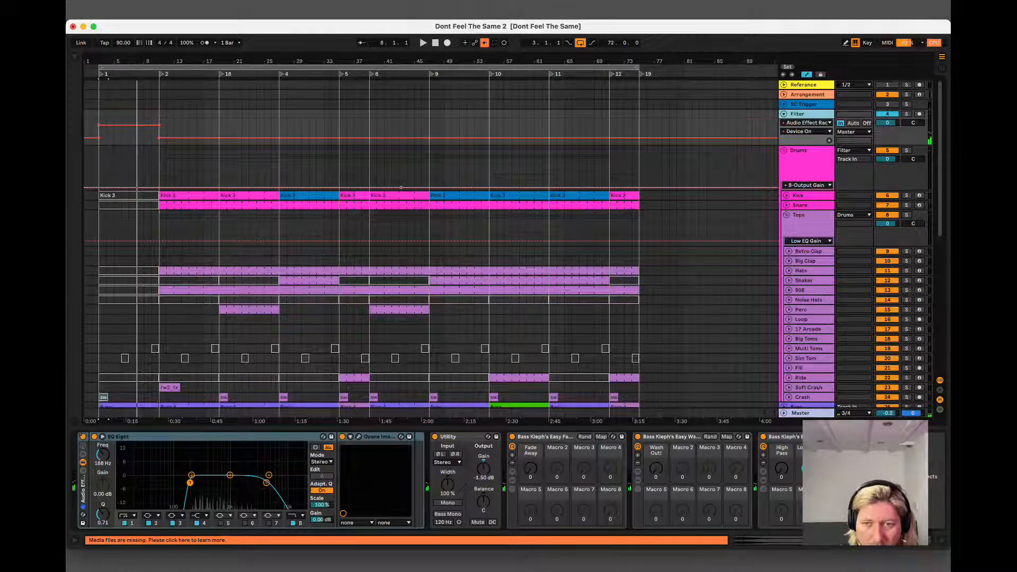
pyautogui.click(809, 468)
pyautogui.press('space')
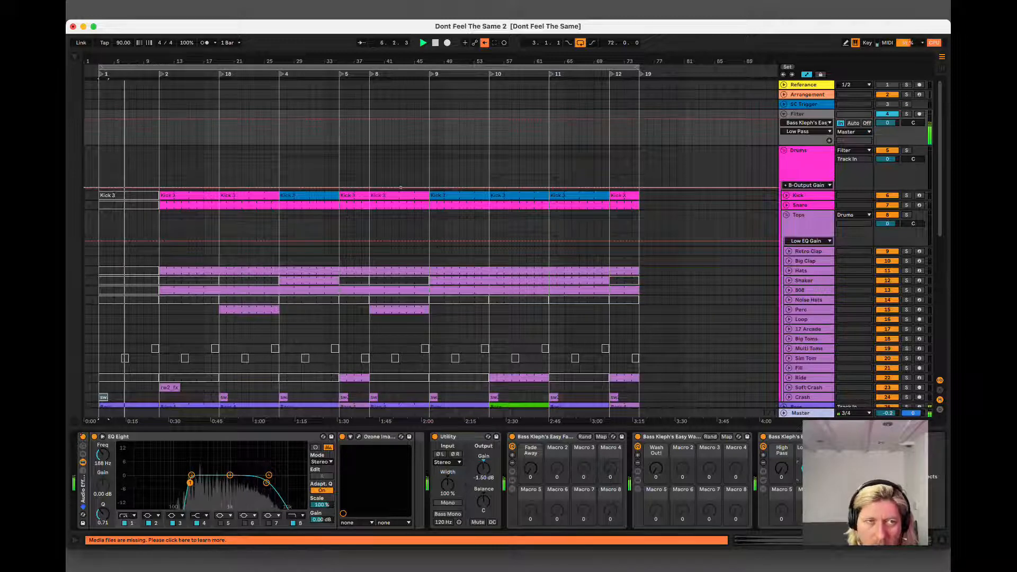
pyautogui.moveTo(98, 129); pyautogui.dragTo(159, 131)
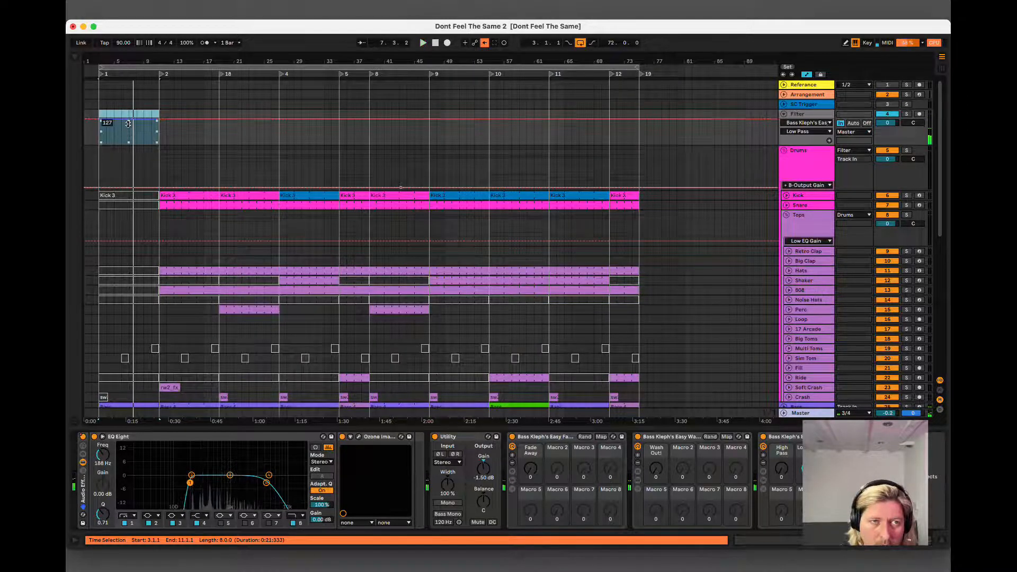
pyautogui.press('space')
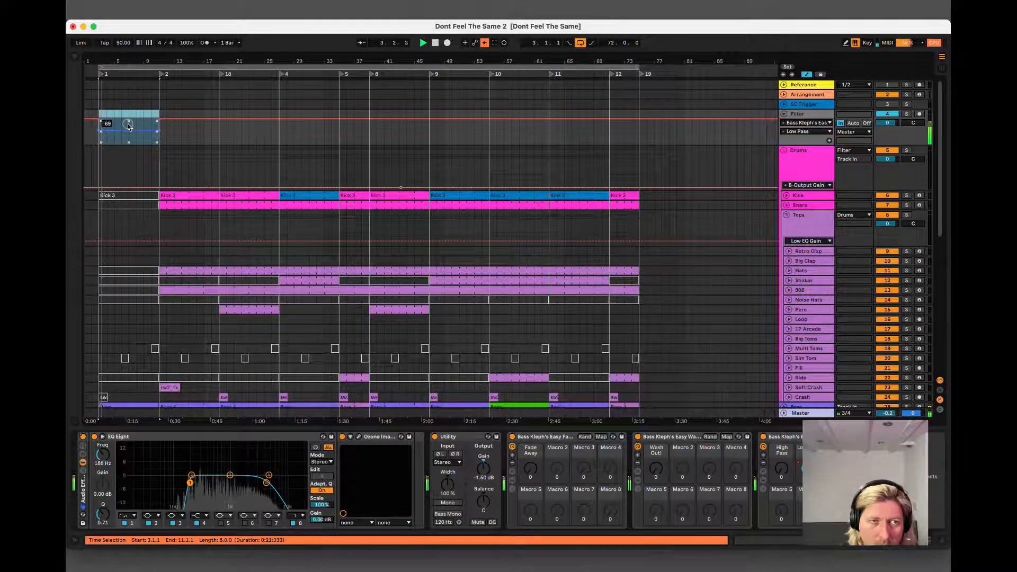
pyautogui.moveTo(128, 126); pyautogui.dragTo(131, 136)
pyautogui.click(159, 131)
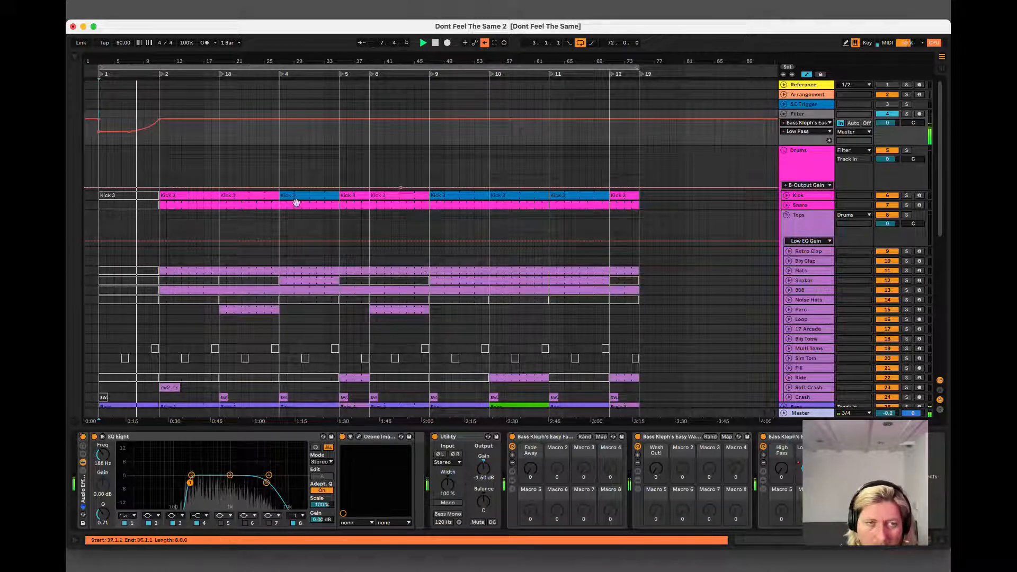
# Cut a one-beat gap from 10.4.1 to 11.1.1 across the tracks at the end of the intro, and play back the transition.
pyautogui.moveTo(153, 57); pyautogui.dragTo(326, 184)
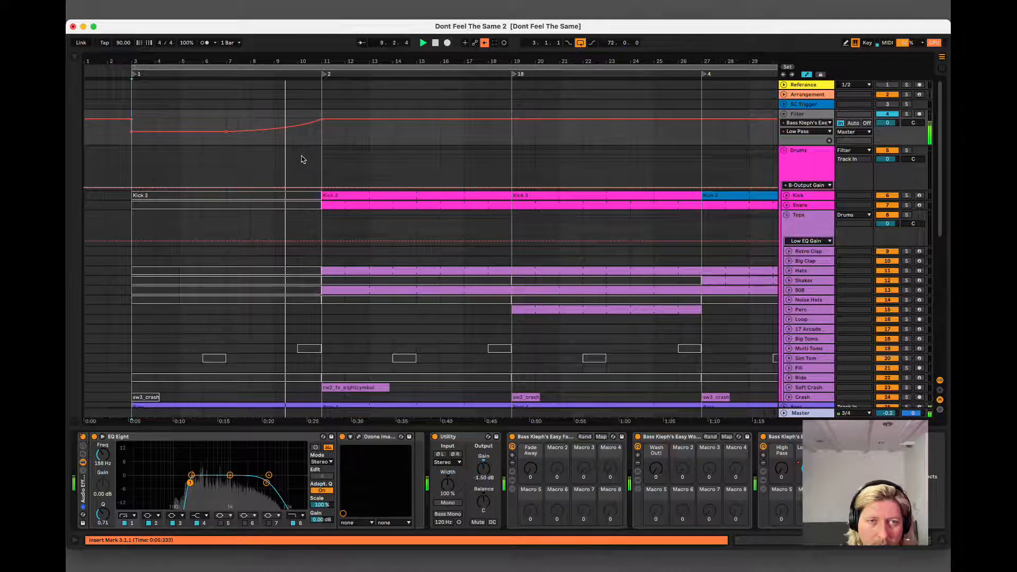
pyautogui.rightClick(771, 413)
pyautogui.click(771, 414)
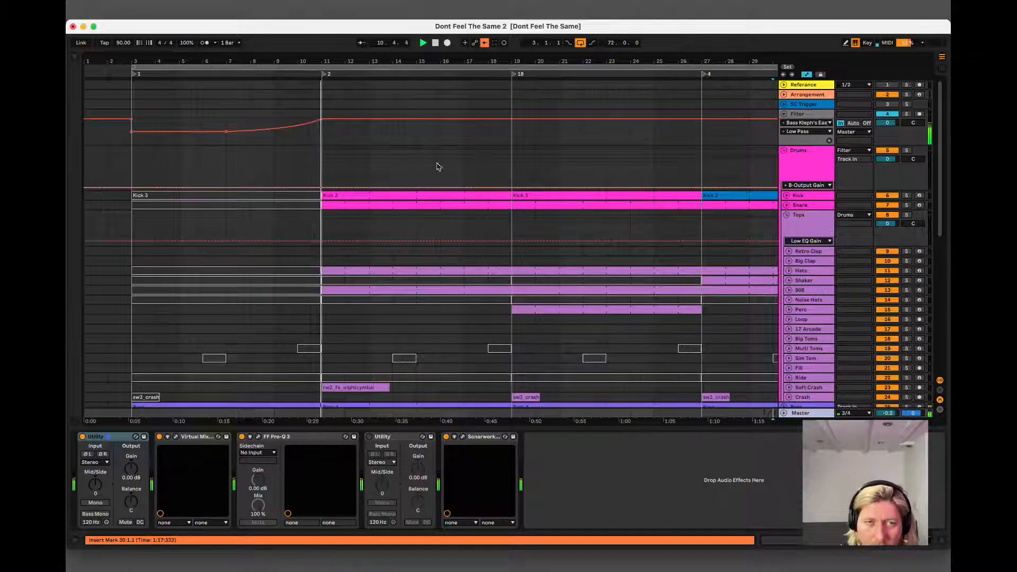
pyautogui.moveTo(316, 154); pyautogui.dragTo(308, 381)
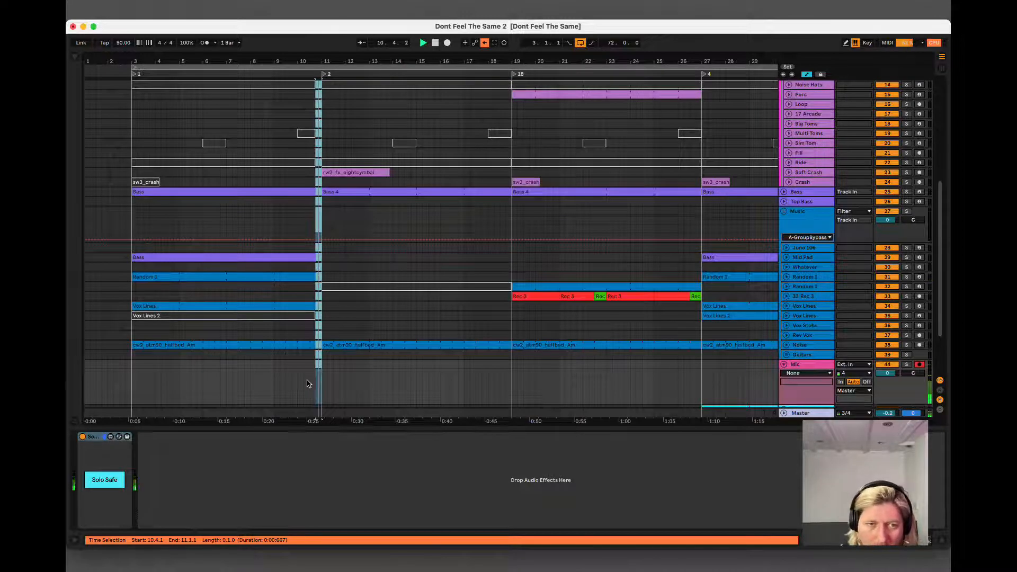
pyautogui.click(298, 367)
pyautogui.press('space')
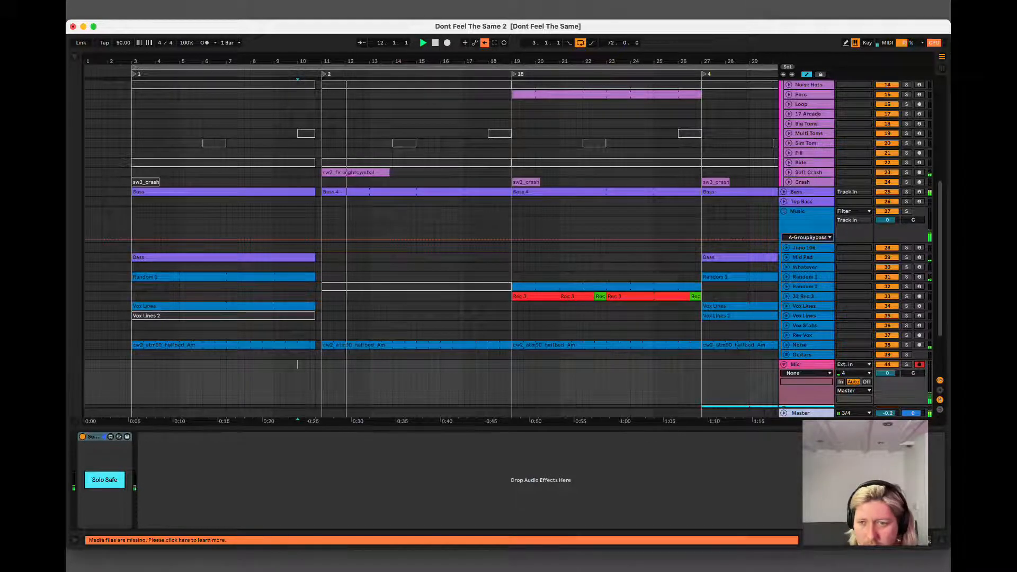
# Deactivate the 808 clip at bars 11 to 19.
pyautogui.press('super+alt+l')
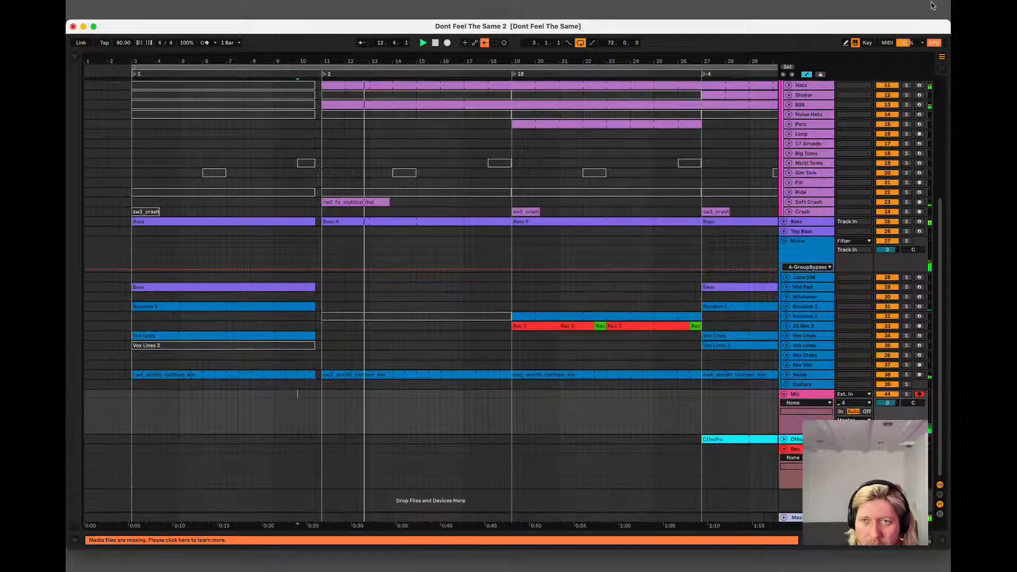
pyautogui.moveTo(731, 61); pyautogui.dragTo(231, 60)
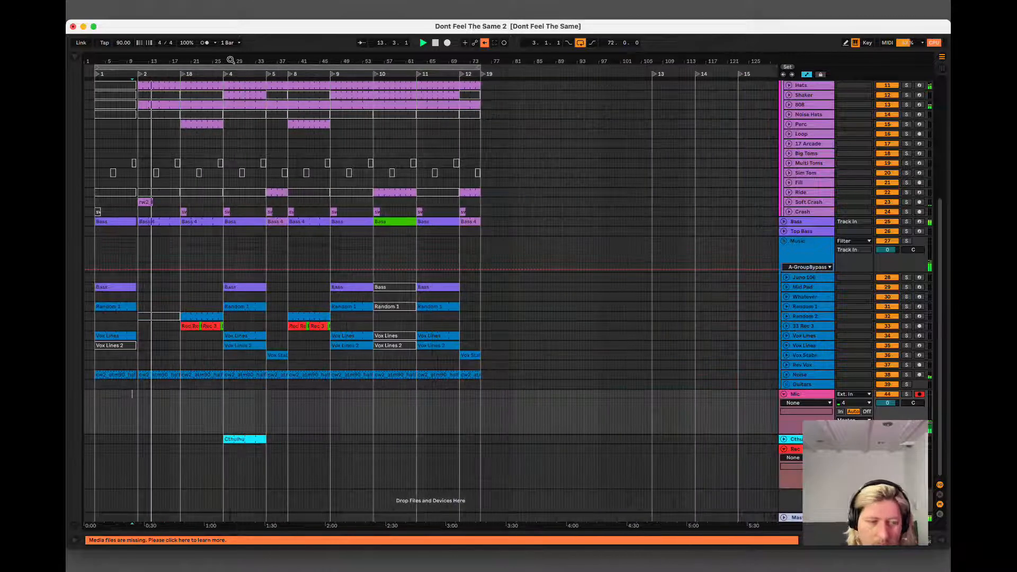
pyautogui.moveTo(131, 60); pyautogui.dragTo(132, 57)
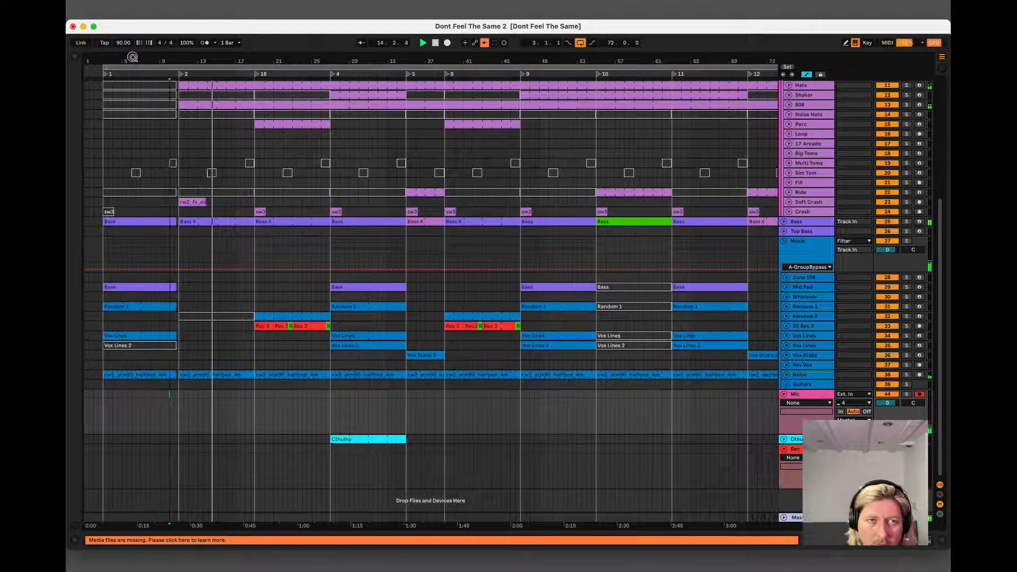
pyautogui.click(223, 105)
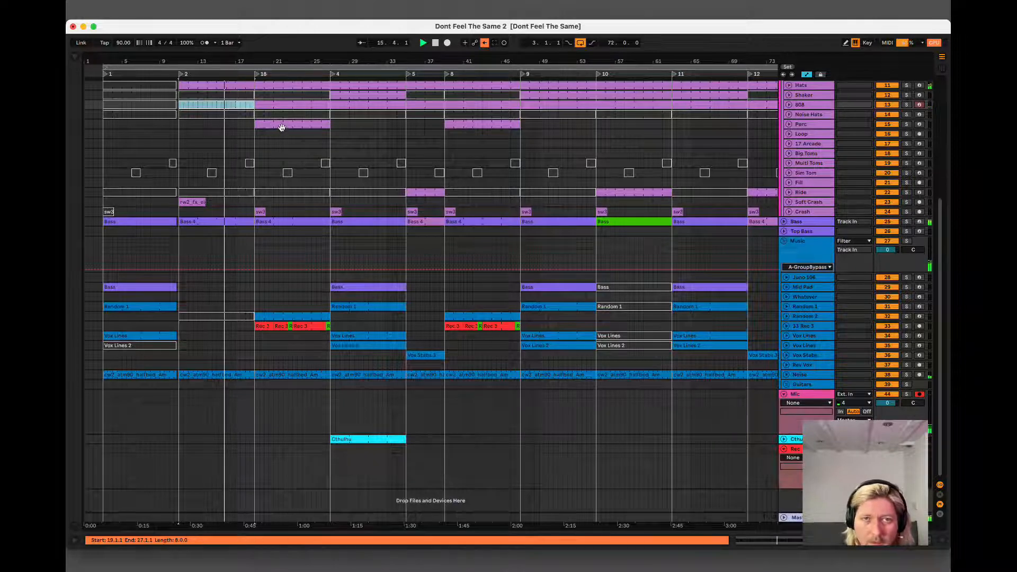
pyautogui.scroll(1, 284, 139)
pyautogui.scroll(10, 241, 246)
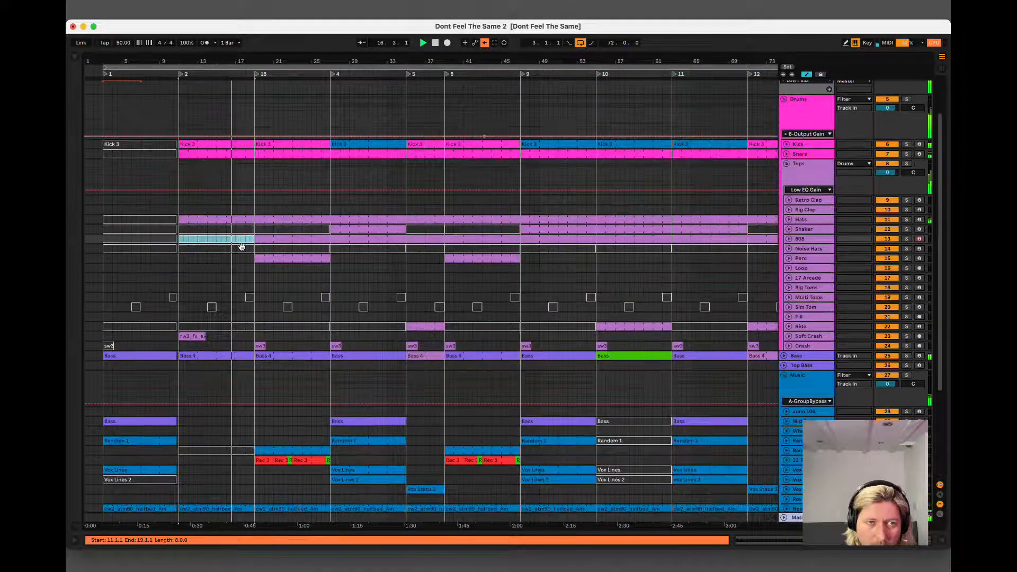
# Add quiet off-beat notes at 1.1.3, 1.2.3, 1.3.3 and 1.4.3 to the bar-11 Hats clip, with velocity about 29.
pyautogui.click(228, 222)
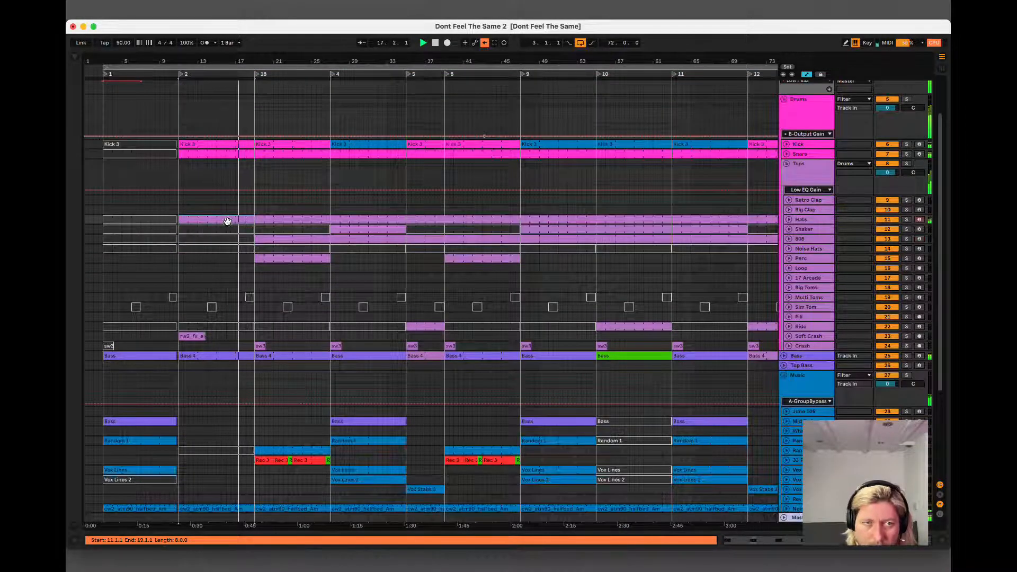
pyautogui.doubleClick(228, 222)
pyautogui.moveTo(365, 397); pyautogui.dragTo(443, 396)
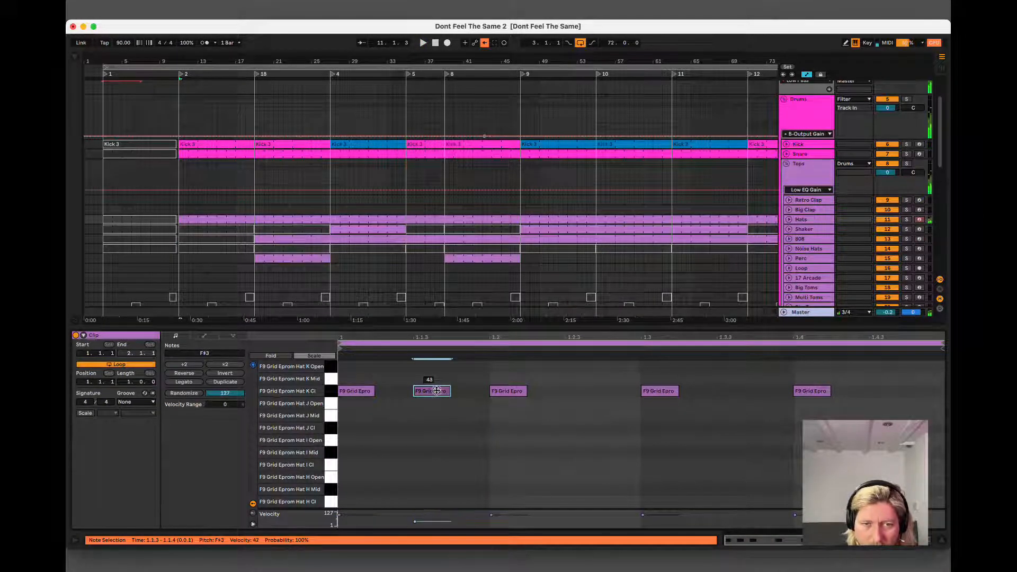
pyautogui.press('space')
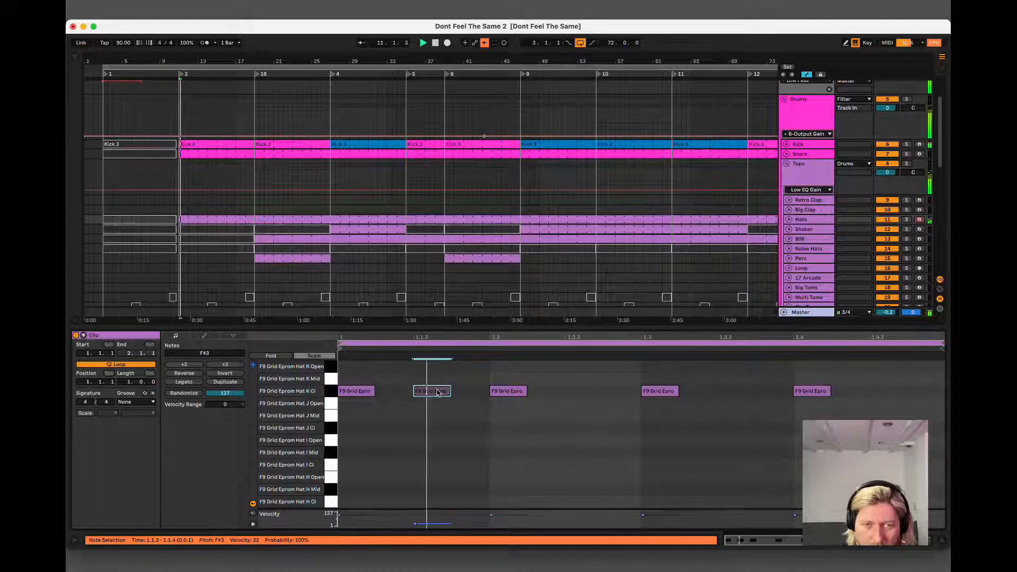
pyautogui.press('space')
pyautogui.moveTo(437, 391); pyautogui.dragTo(436, 390)
pyautogui.press('space')
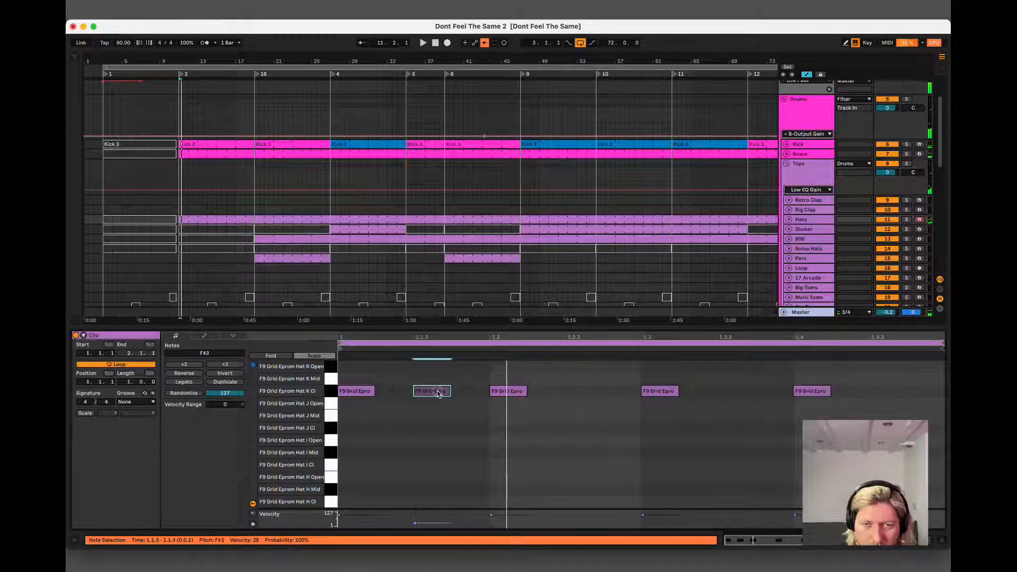
pyautogui.moveTo(438, 393); pyautogui.dragTo(889, 393)
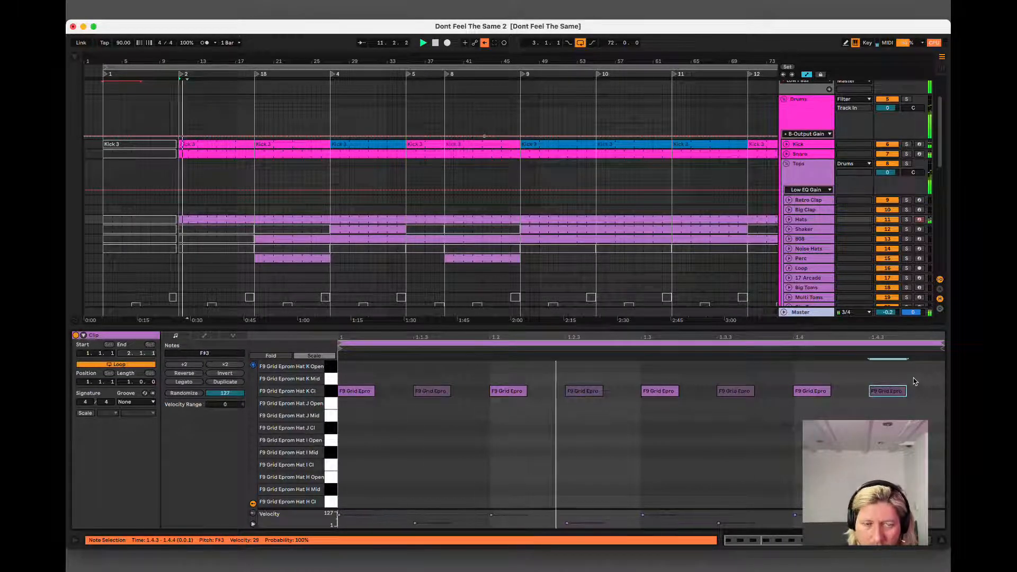
# Duplicate the edited Hats clip over the following sections, trim the copy ending at bar 39, and copy an eight-bar clip to bars 39 to 47.
pyautogui.click(210, 228)
pyautogui.click(210, 219)
pyautogui.press('super+d')
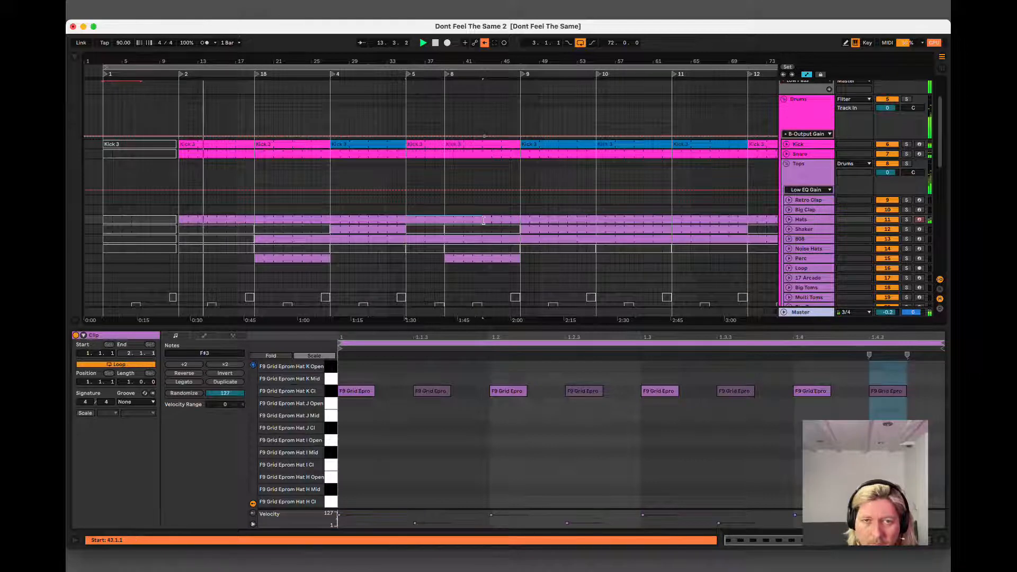
pyautogui.moveTo(483, 220); pyautogui.dragTo(440, 221)
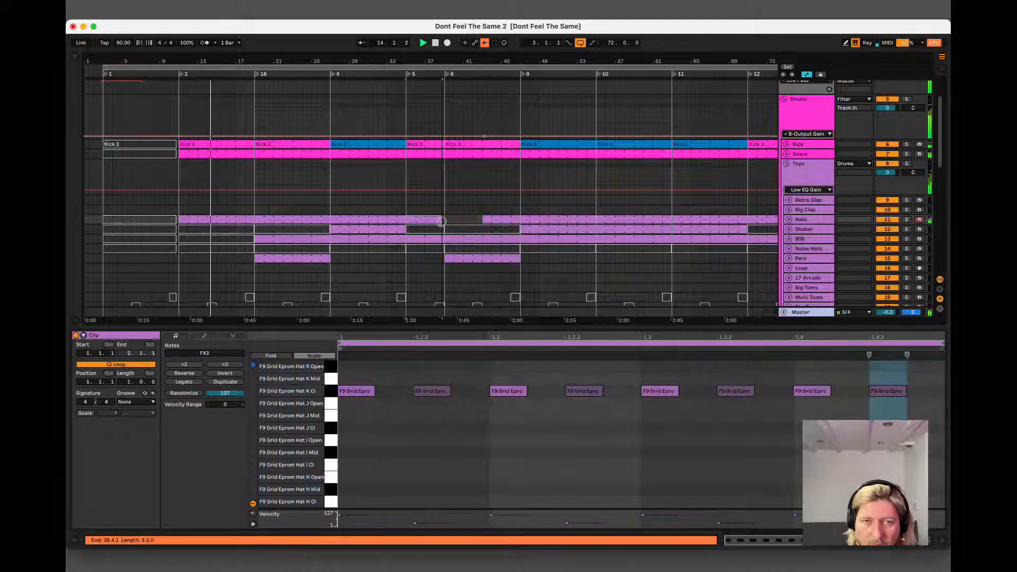
pyautogui.click(347, 220)
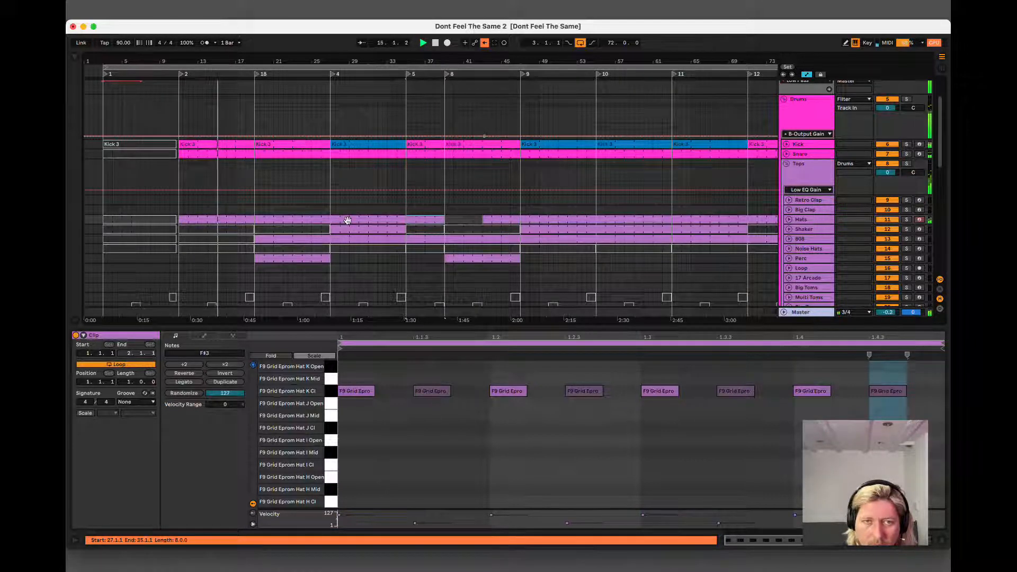
pyautogui.moveTo(347, 220); pyautogui.dragTo(461, 220)
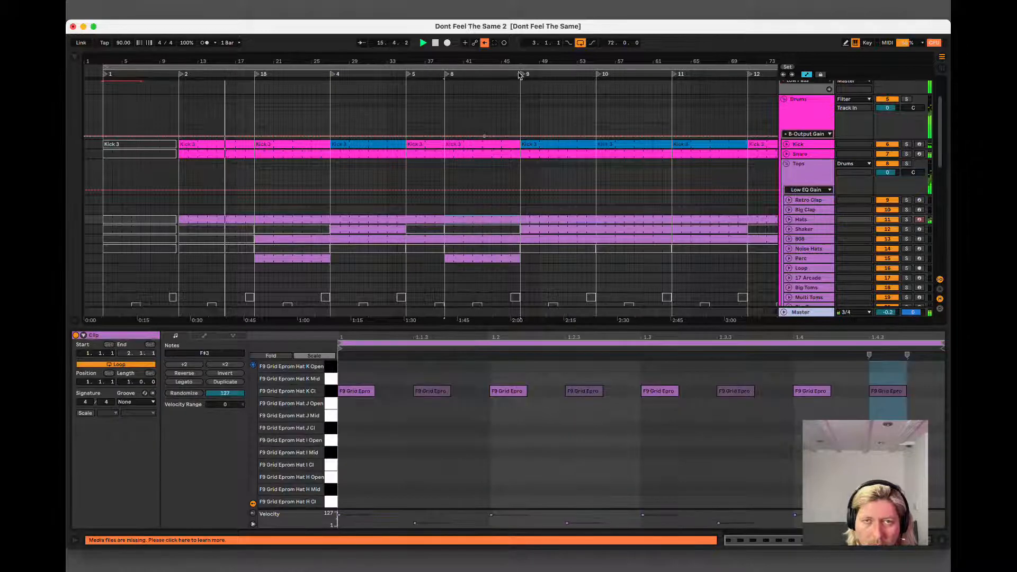
# Duplicate the bar-39 Hats clip three times up to bar 71, and copy the four-bar Hats clip to bars 71 to 75.
pyautogui.moveTo(520, 60); pyautogui.dragTo(398, 57)
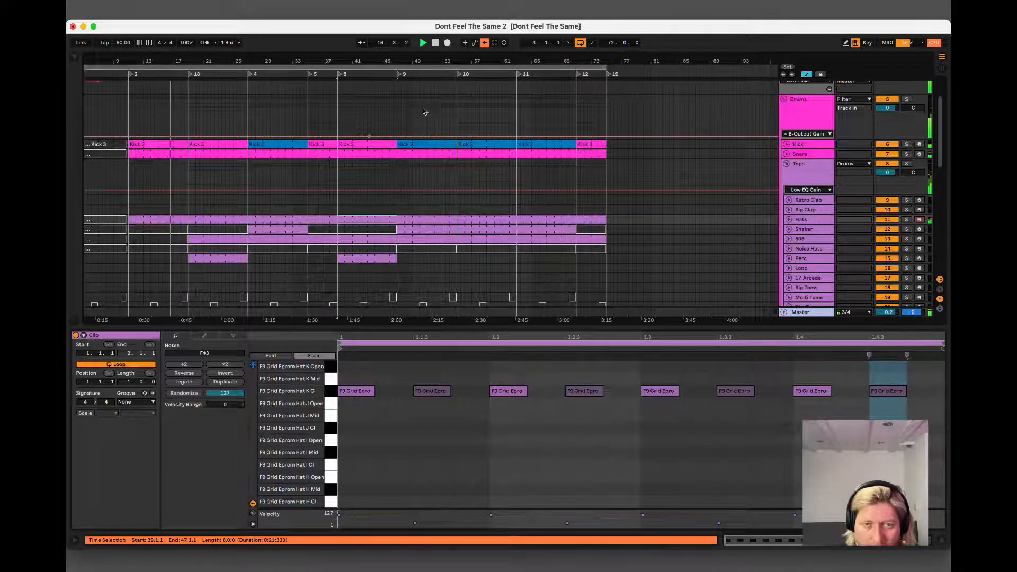
pyautogui.press('super+d')
pyautogui.press('super+d')
pyautogui.press('super+d')
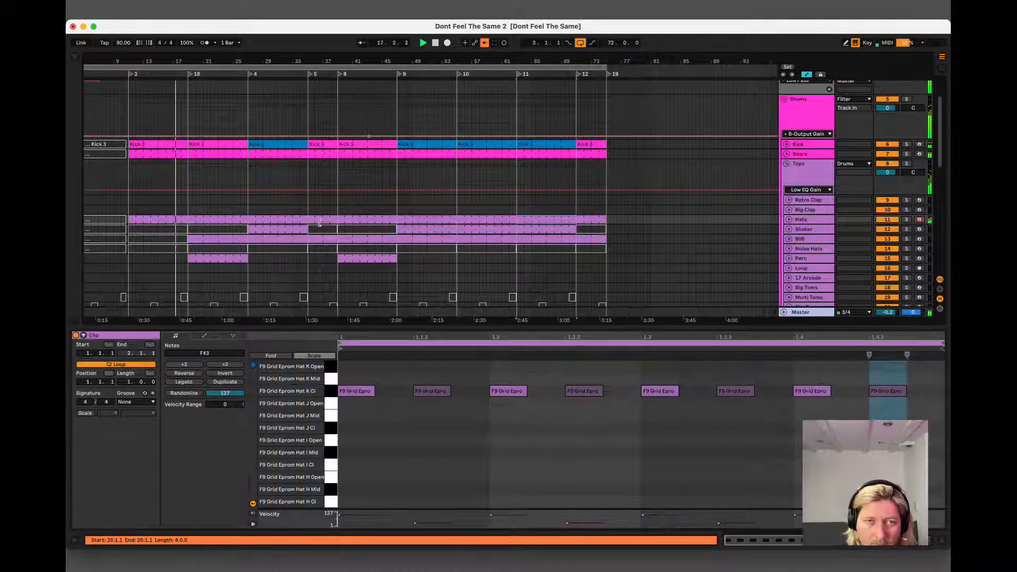
pyautogui.moveTo(320, 222); pyautogui.dragTo(594, 221)
# Select the Cthulhu clip at bars 27 to 35 and review the tracks around that section during playback.
pyautogui.click(200, 231)
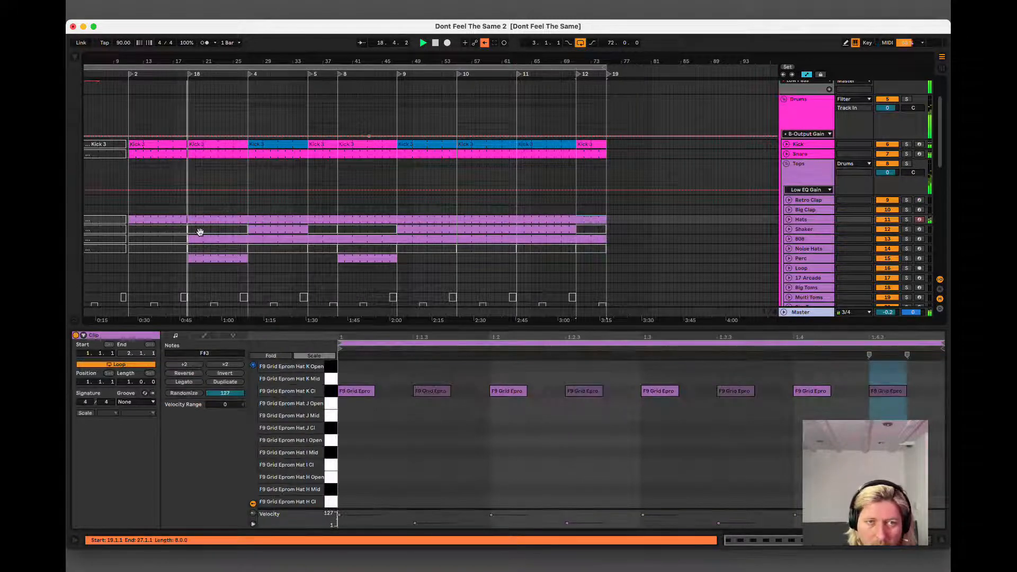
pyautogui.scroll(-3, 320, 263)
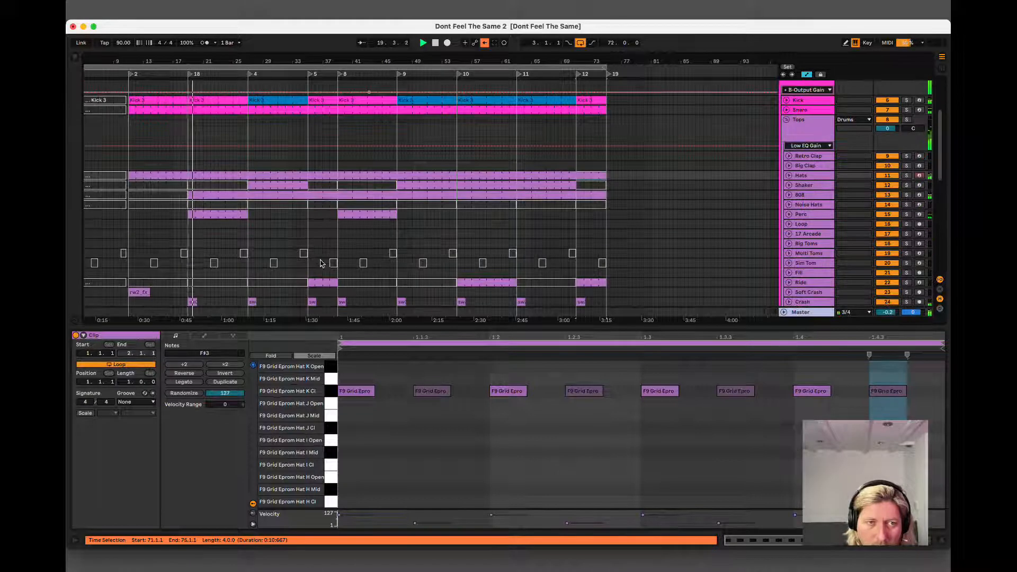
pyautogui.scroll(-5, 320, 263)
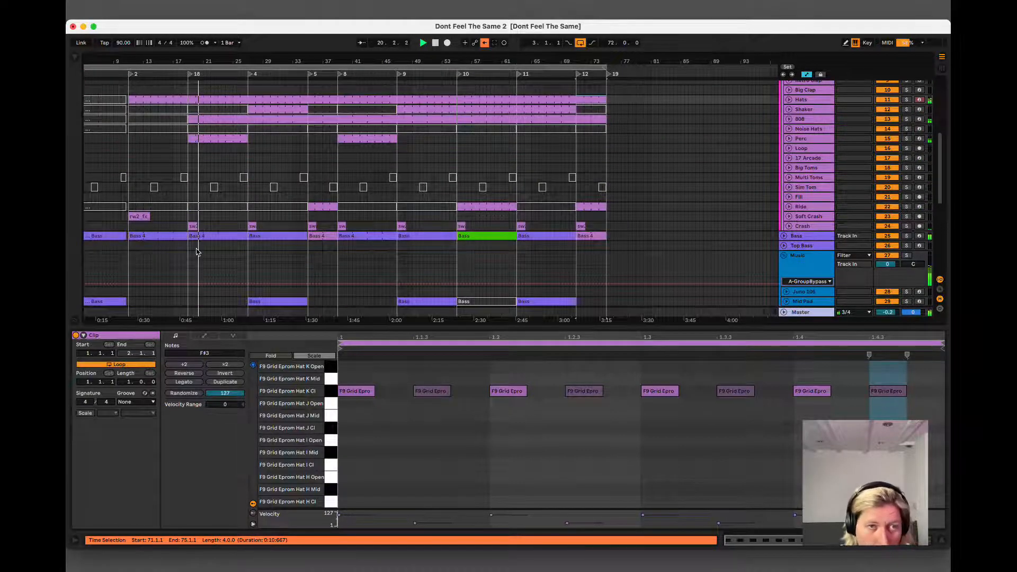
pyautogui.scroll(-4, 199, 252)
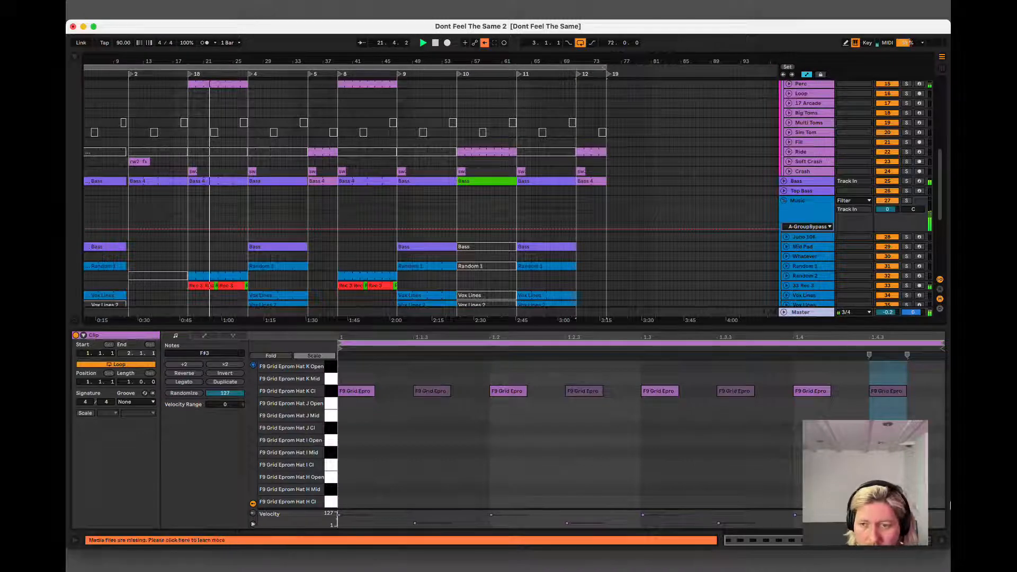
pyautogui.click(941, 543)
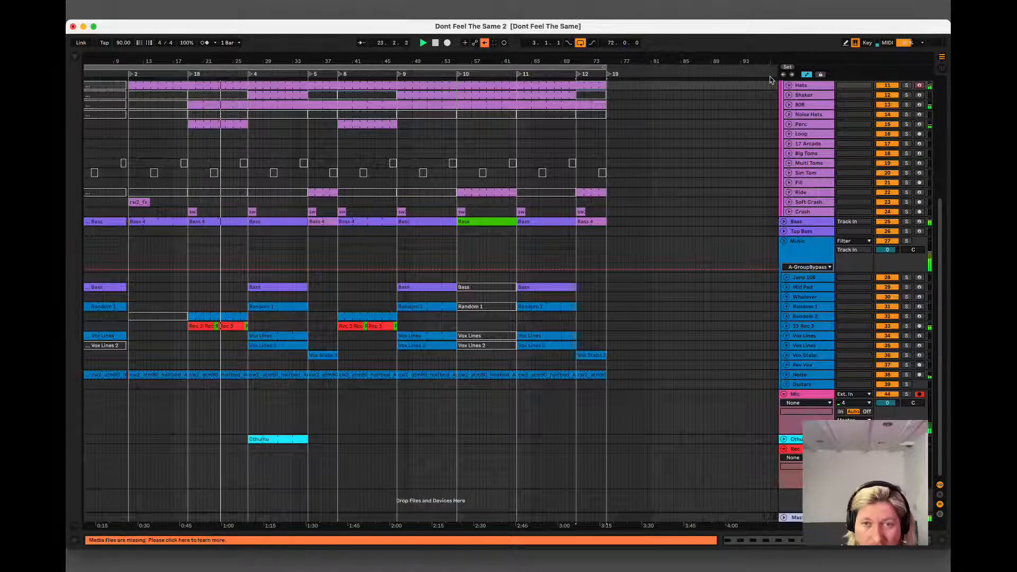
pyautogui.scroll(2, 289, 255)
pyautogui.scroll(1, 289, 255)
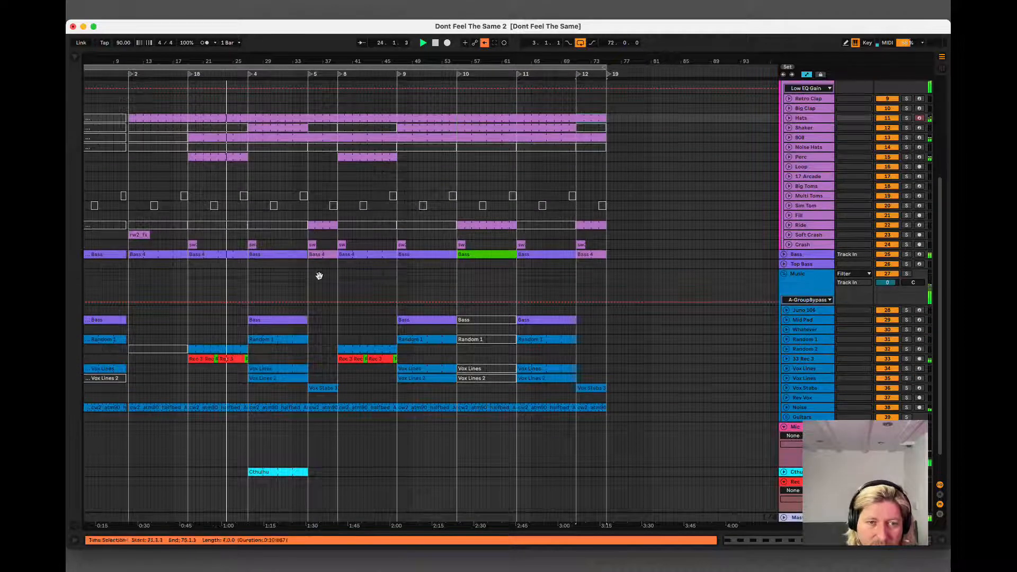
pyautogui.click(289, 470)
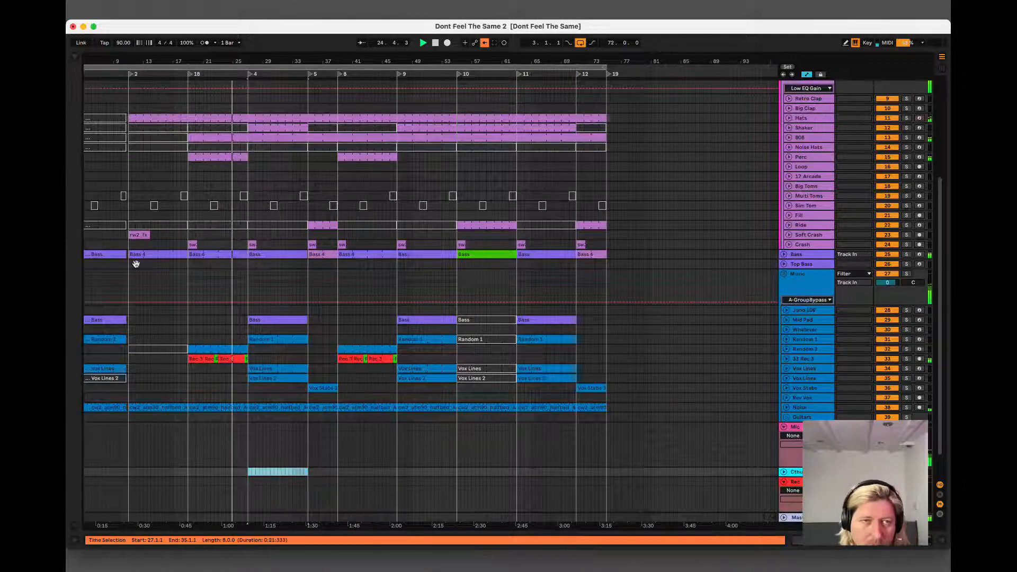
pyautogui.moveTo(237, 52); pyautogui.dragTo(370, 59)
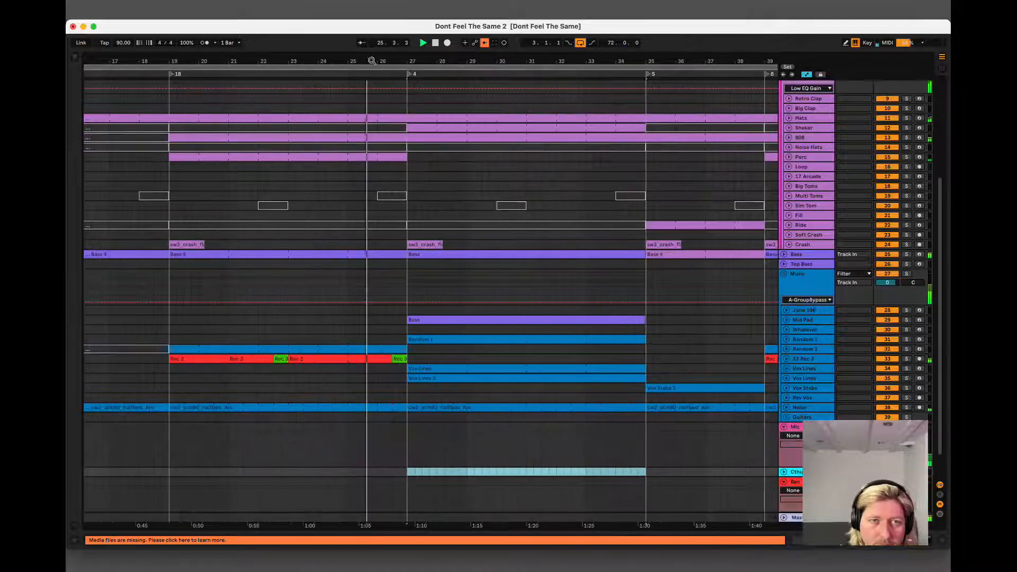
pyautogui.scroll(5, 408, 128)
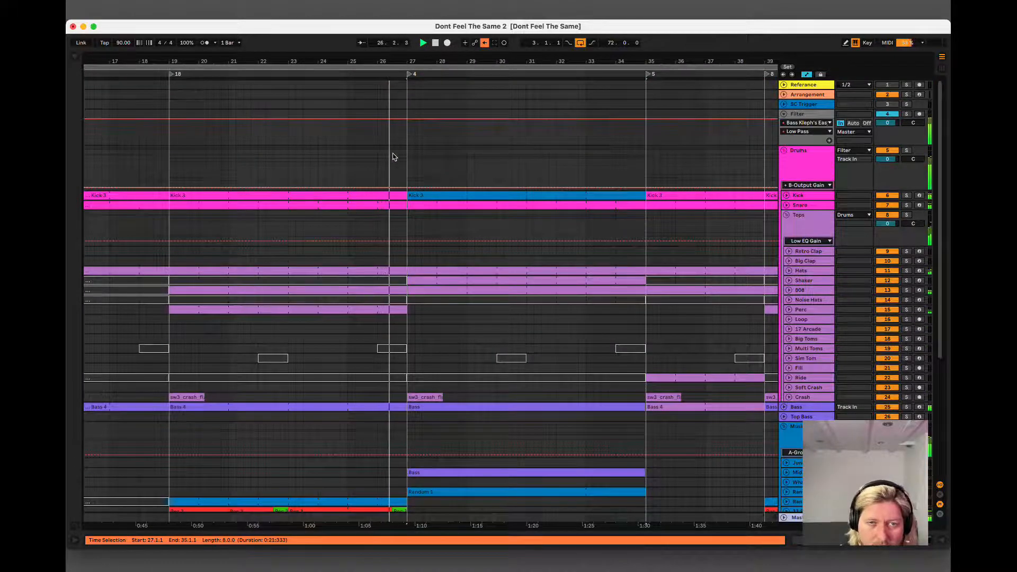
pyautogui.click(343, 294)
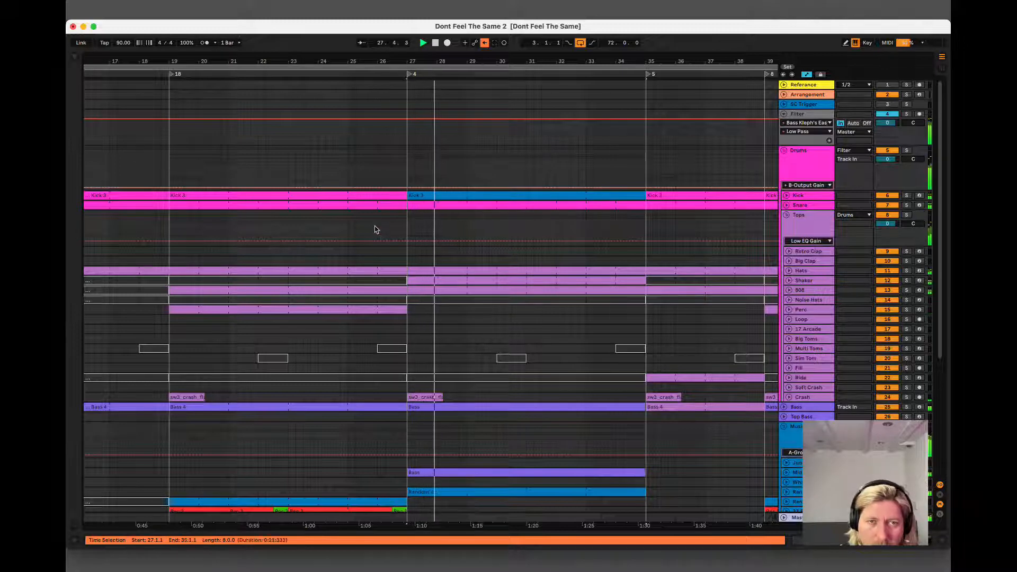
# Select bar 26 to 27 across the drum tracks and play back the transition into bar 27.
pyautogui.moveTo(377, 225); pyautogui.dragTo(405, 188)
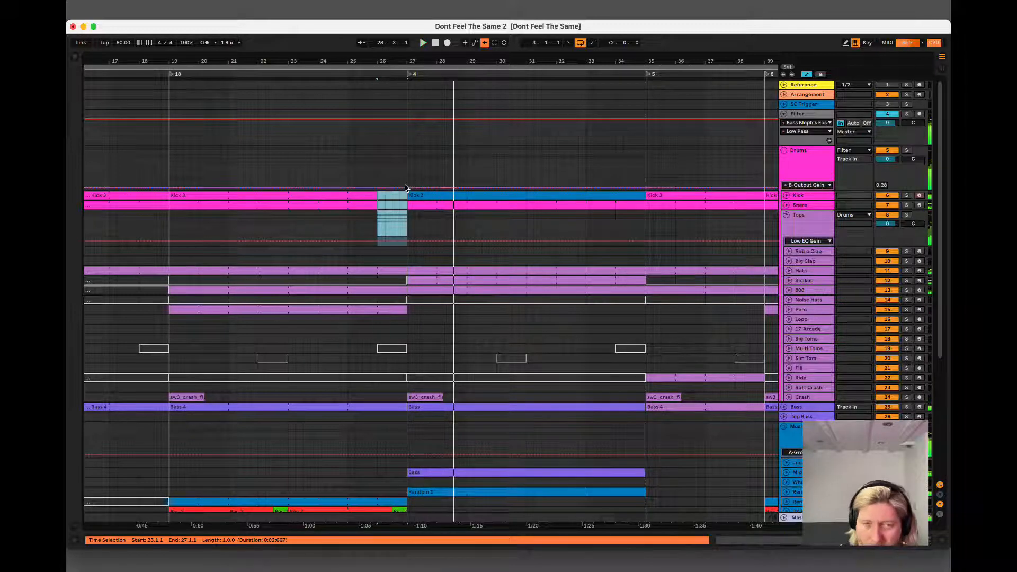
pyautogui.press('space')
pyautogui.press('space')
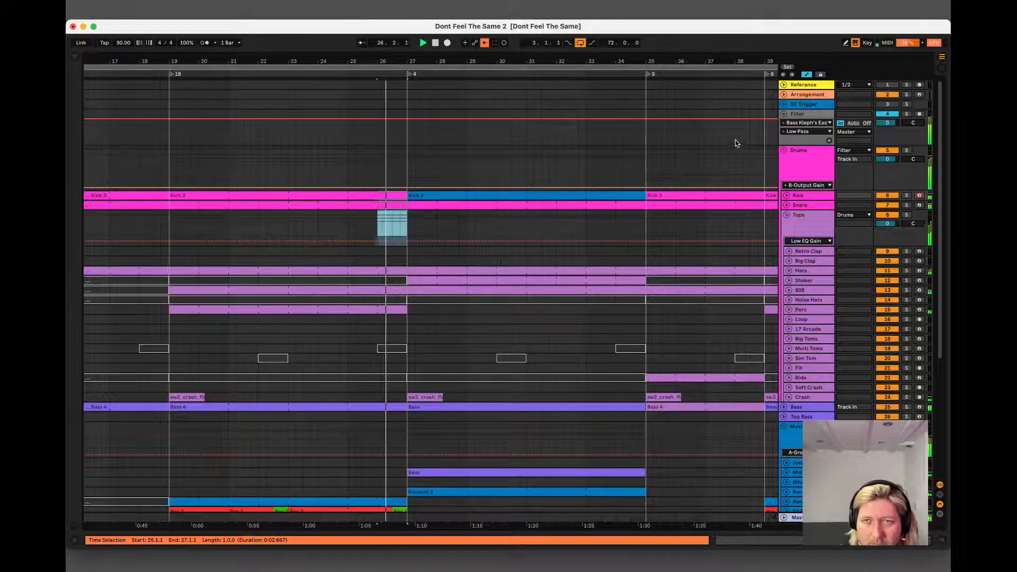
pyautogui.click(792, 160)
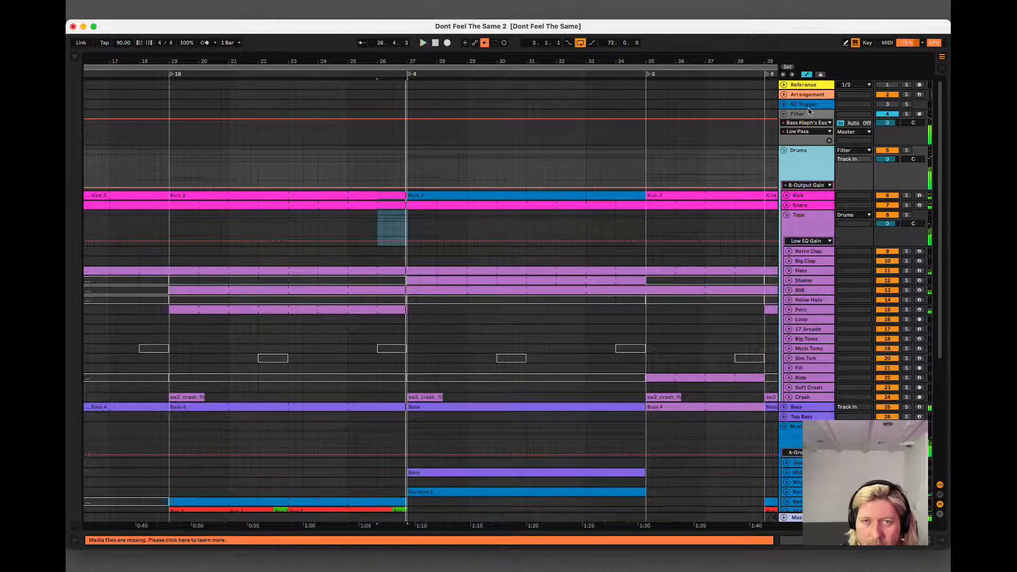
pyautogui.press('space')
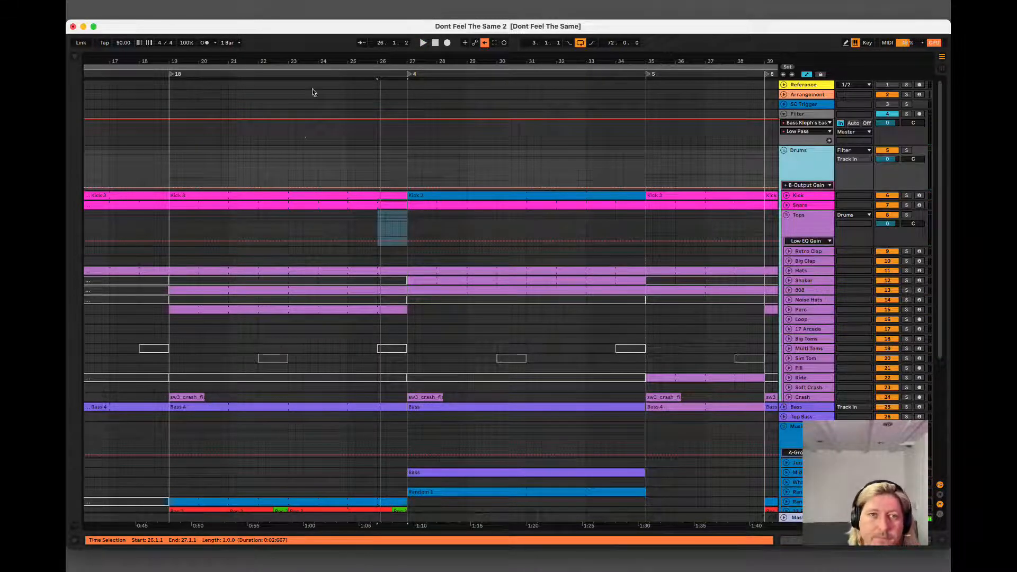
# Review the whole arrangement from the bar-11 Bass clip down through the tracks of the Music group.
pyautogui.moveTo(345, 56); pyautogui.dragTo(357, 65)
pyautogui.click(158, 408)
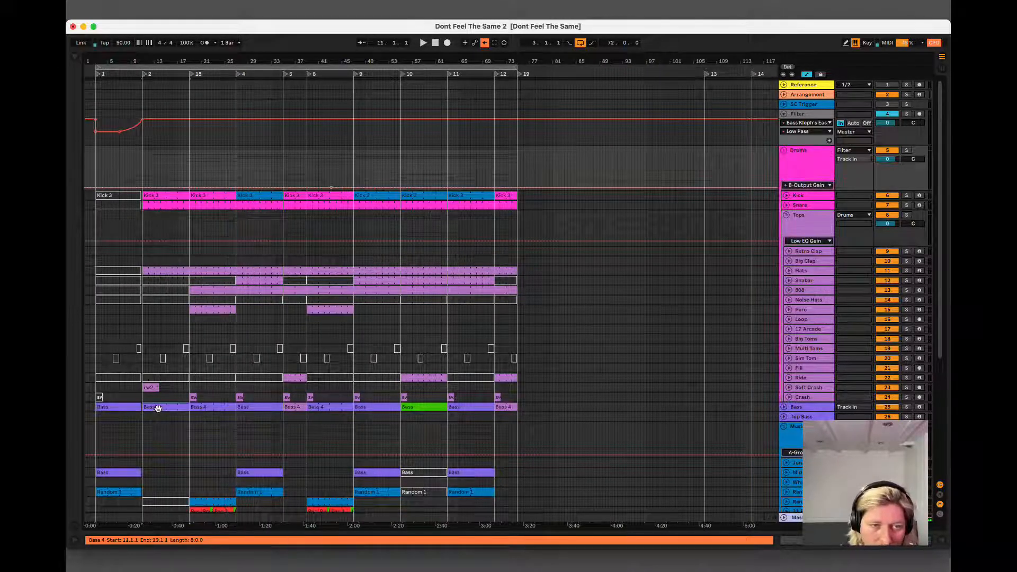
pyautogui.scroll(-2, 157, 408)
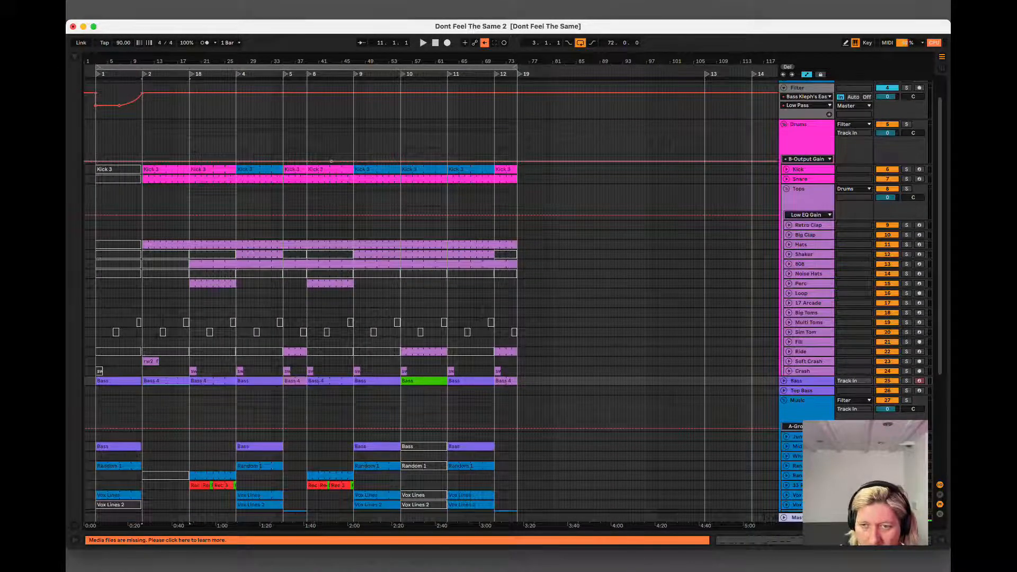
pyautogui.scroll(-3, 811, 417)
pyautogui.click(810, 430)
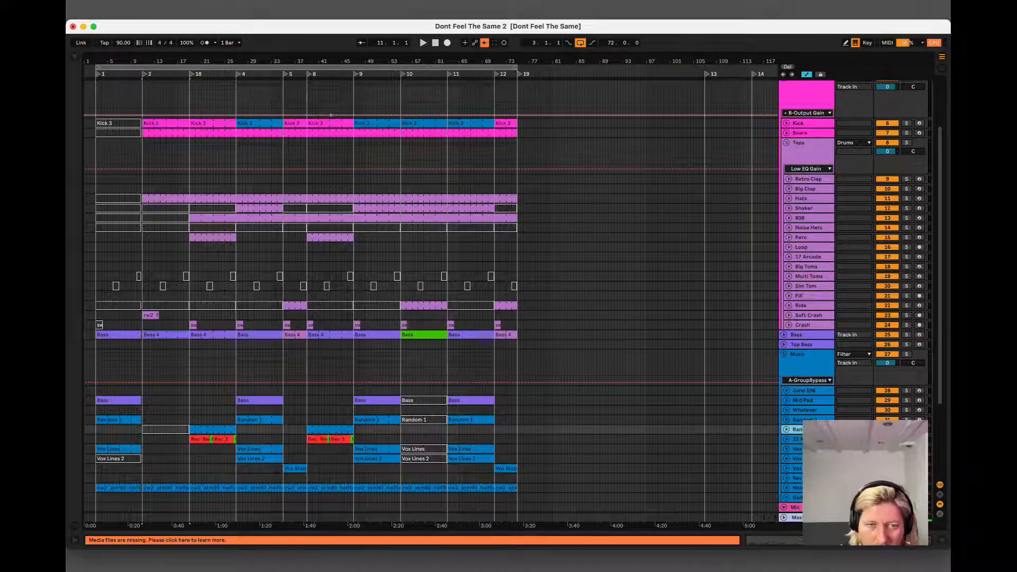
pyautogui.click(805, 419)
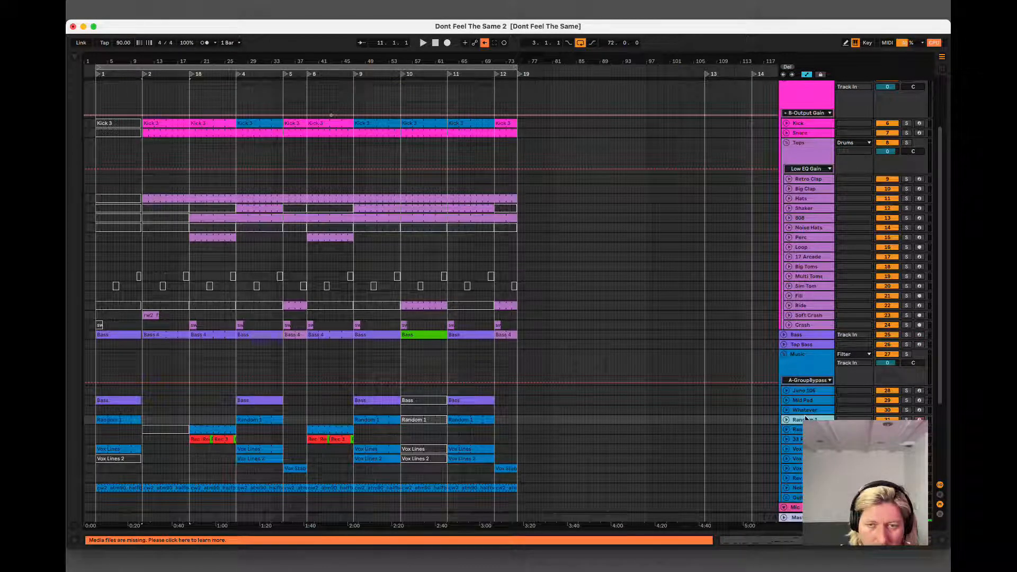
pyautogui.click(804, 408)
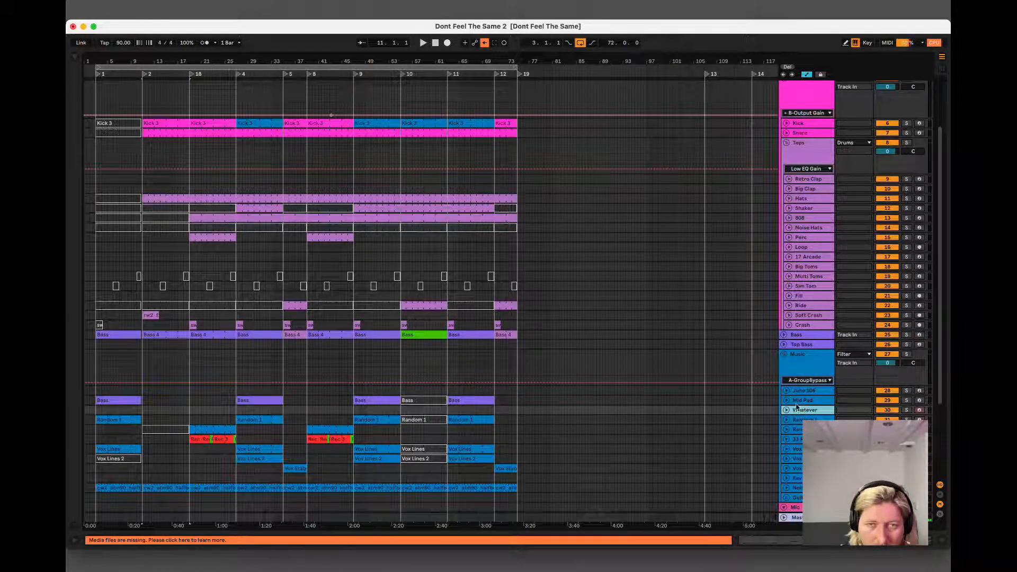
# Show the browser's Mixing collection and insert a new MIDI track directly below the Hats track.
pyautogui.click(74, 57)
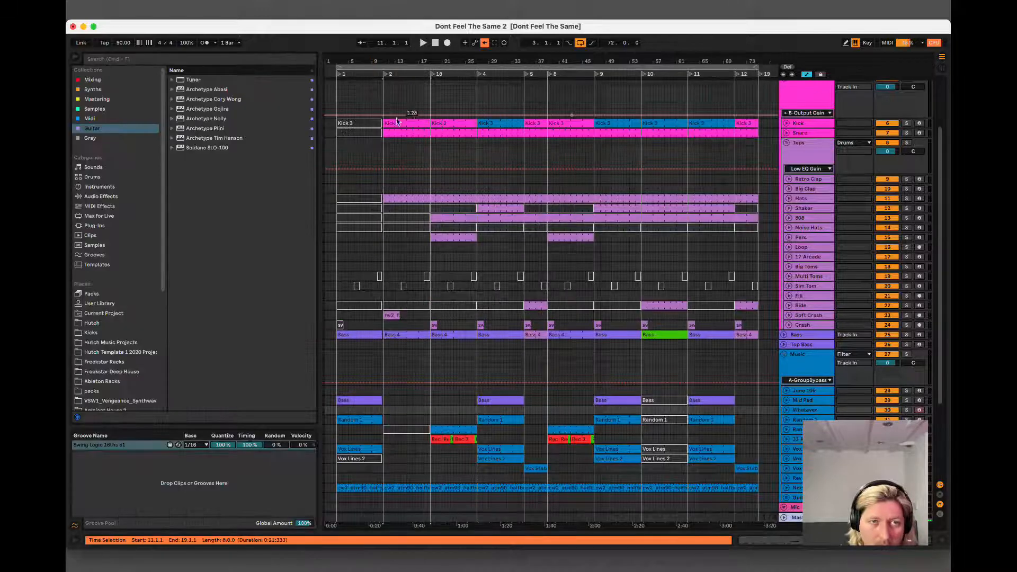
pyautogui.click(87, 90)
pyautogui.click(90, 80)
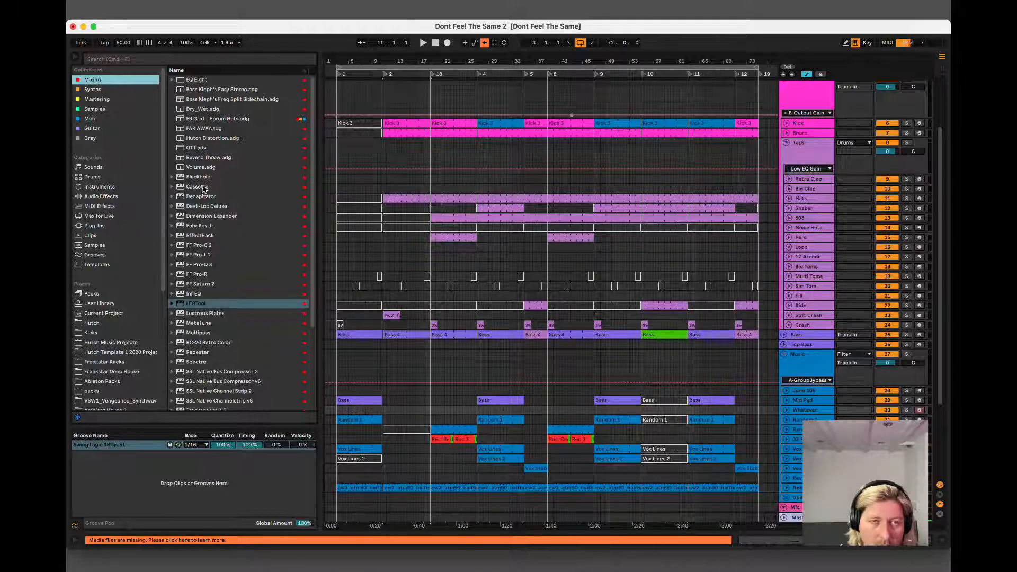
pyautogui.click(802, 199)
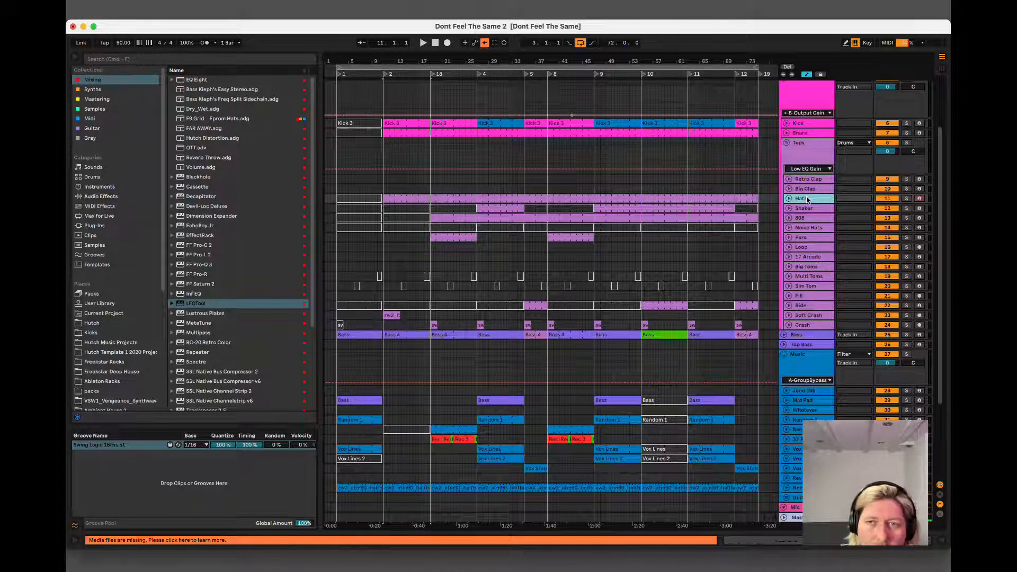
pyautogui.press('super+shift+t')
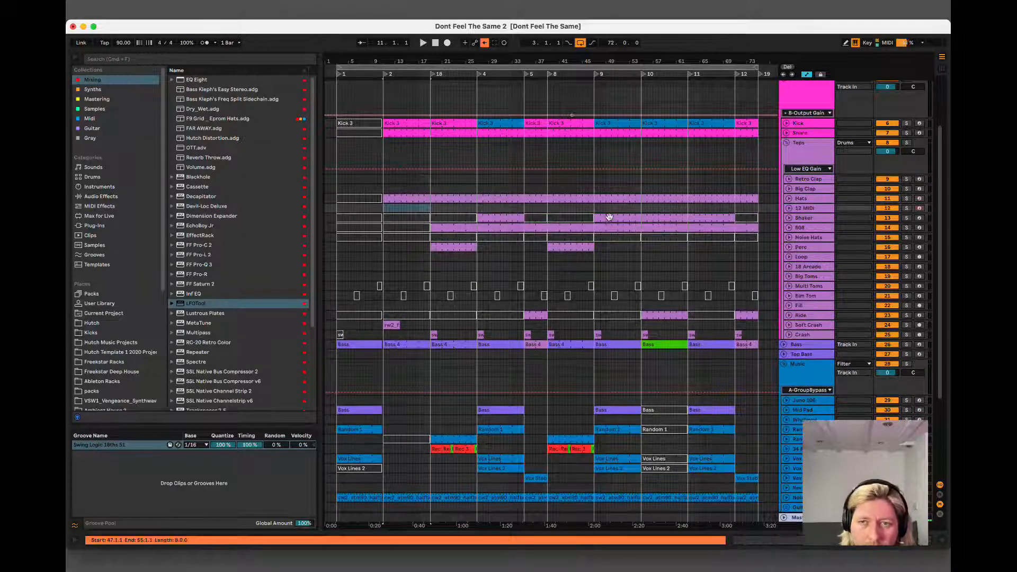
# Find Stylus RMX among the Spectrasonics Audio Units and load it onto the new MIDI track.
pyautogui.click(95, 117)
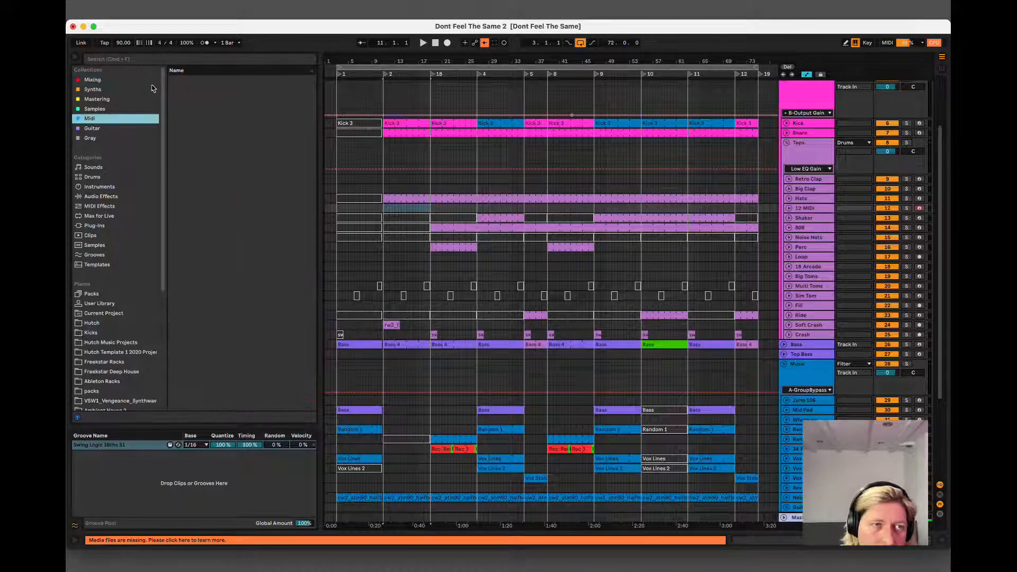
pyautogui.click(94, 90)
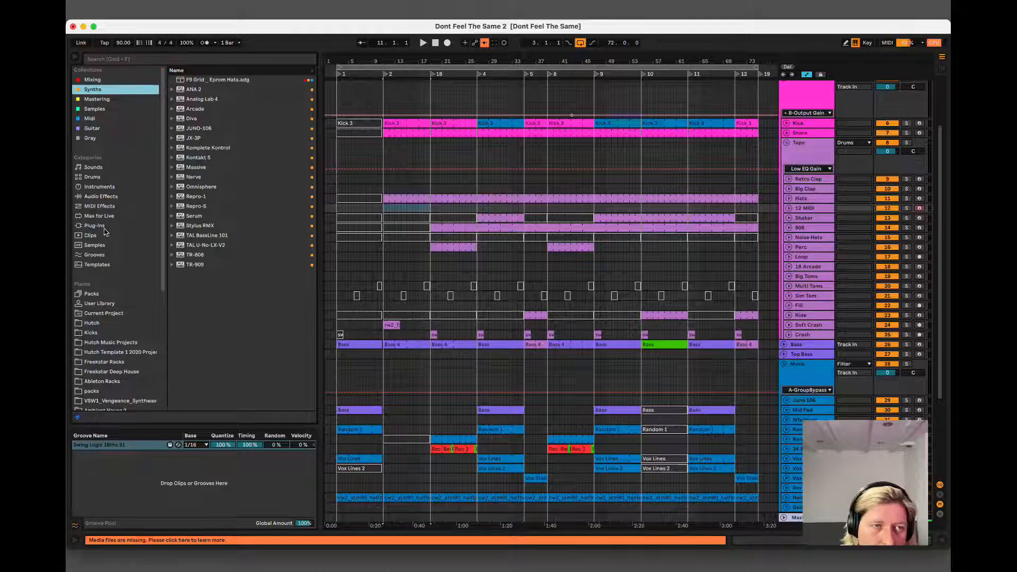
pyautogui.click(106, 225)
pyautogui.click(212, 80)
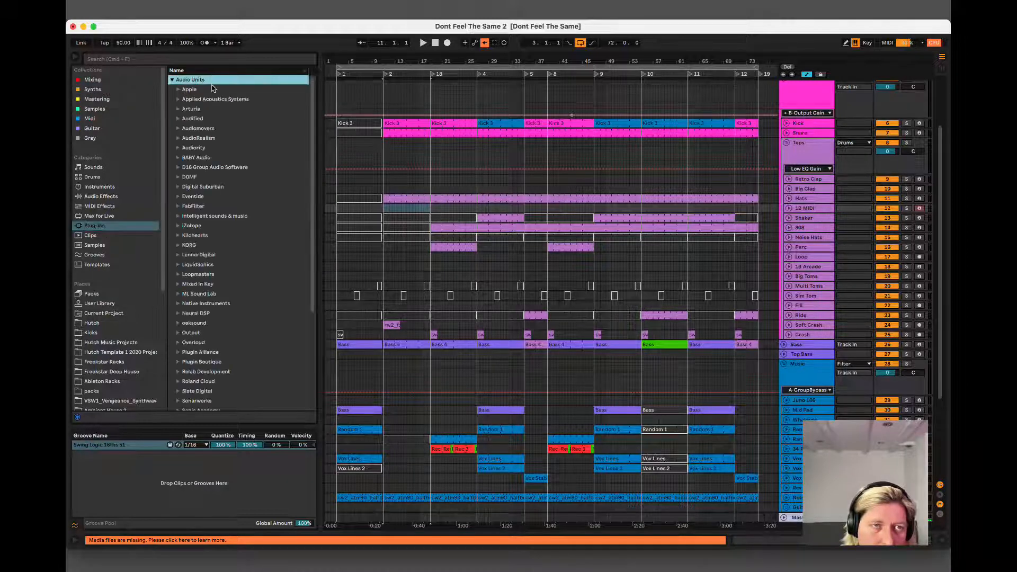
pyautogui.scroll(-4, 204, 364)
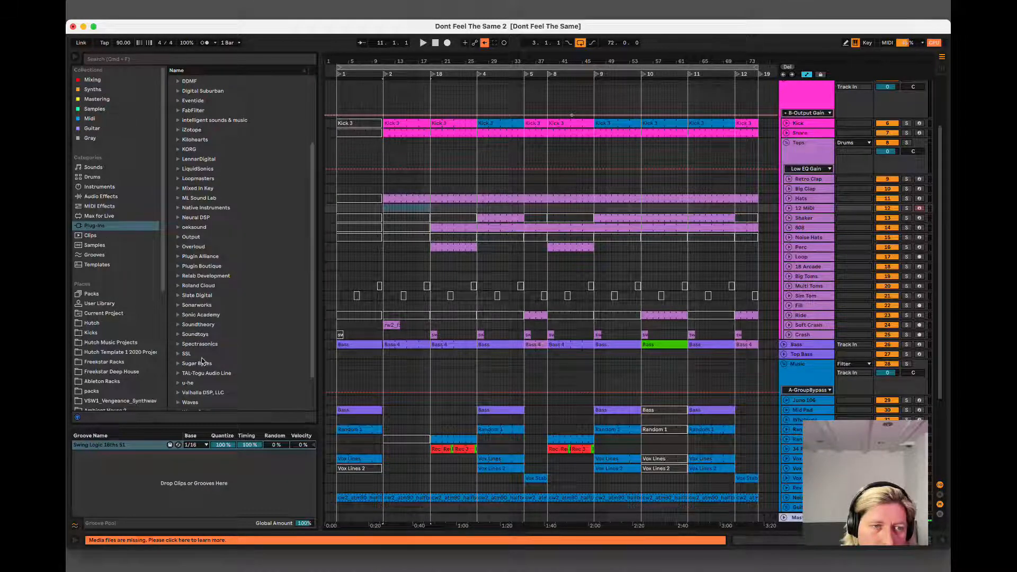
pyautogui.click(200, 344)
pyautogui.click(196, 364)
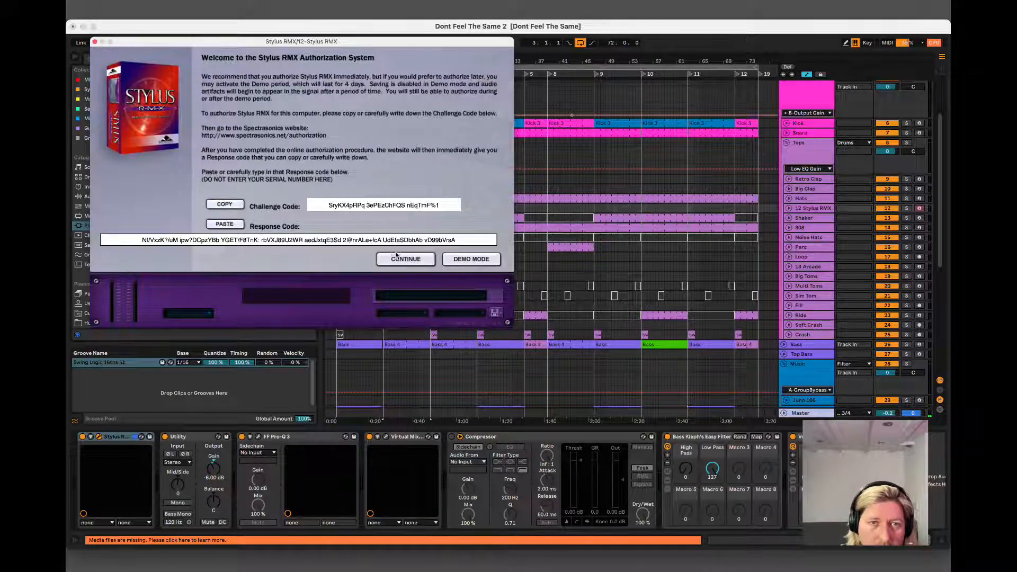
# Continue the Stylus RMX authorization, then close its window and remove the plug-in from the track.
pyautogui.click(397, 258)
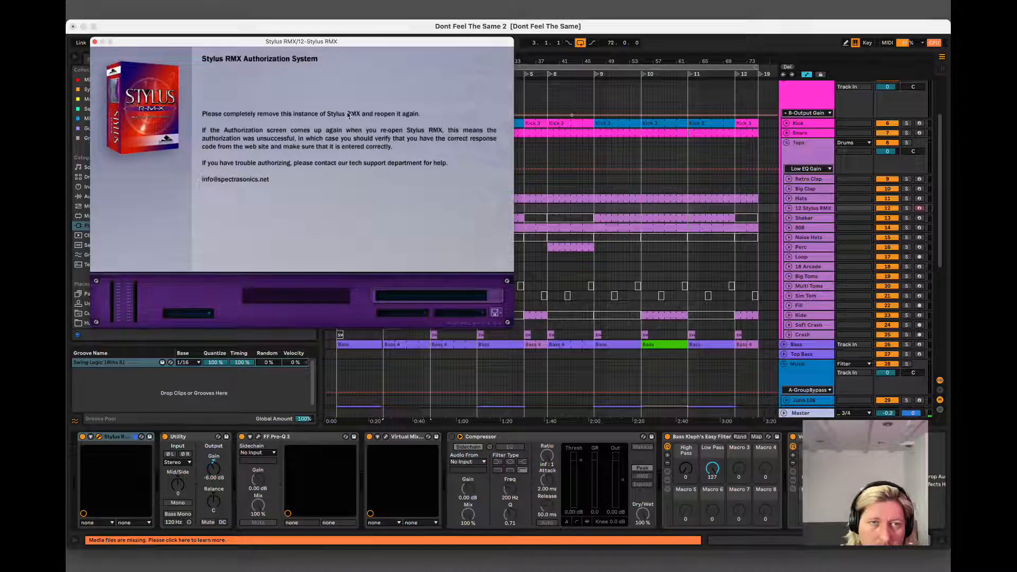
pyautogui.click(95, 42)
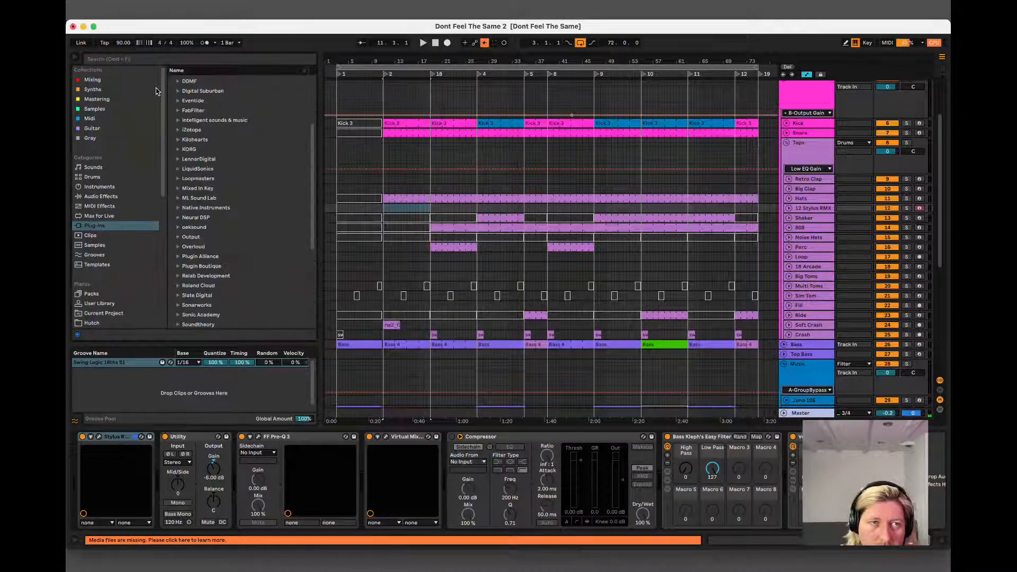
pyautogui.click(106, 440)
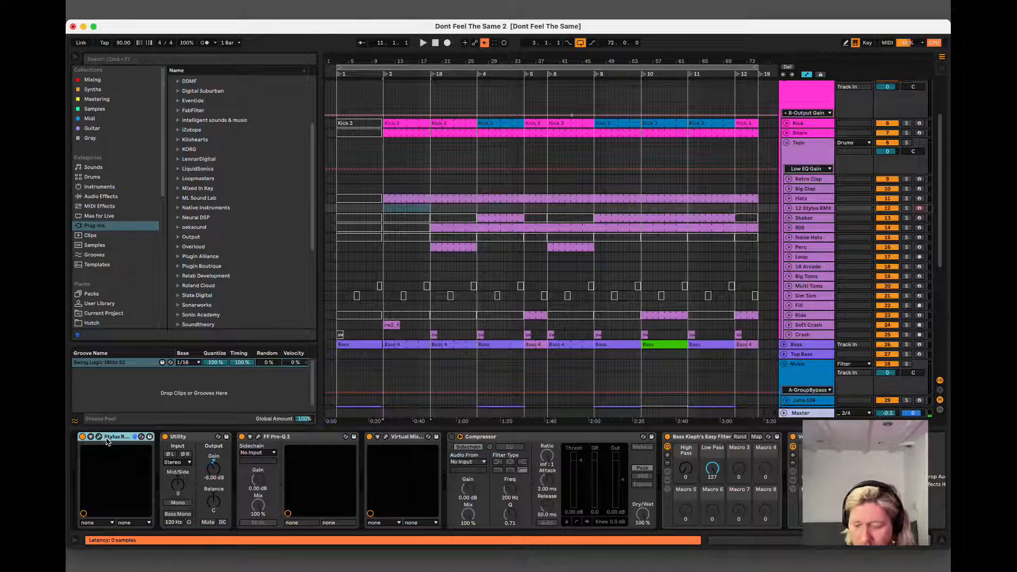
pyautogui.press('Delete')
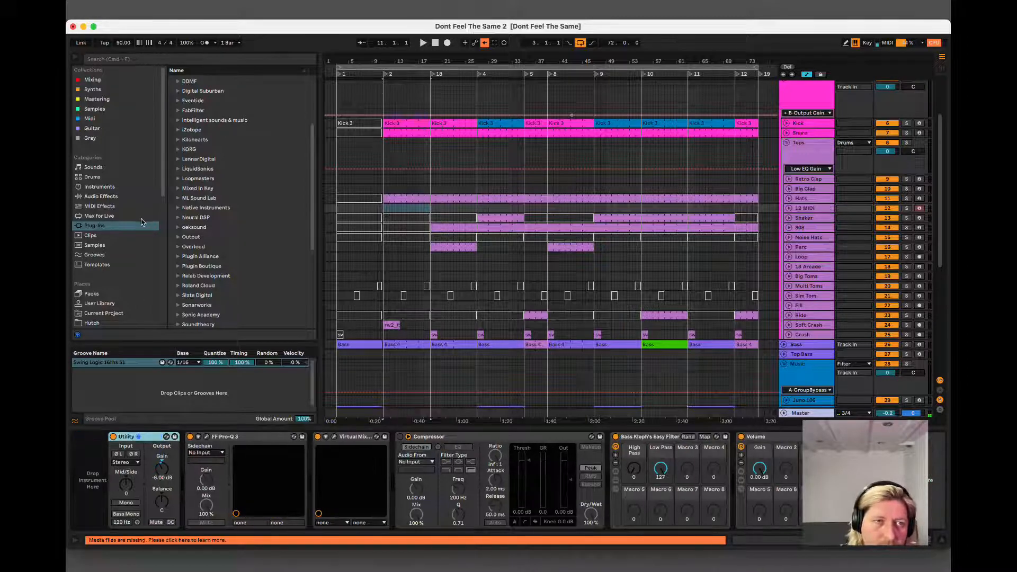
# Try loading Stylus RMX onto the MIDI track again, continue its authorization, and remove the plug-in.
pyautogui.click(202, 315)
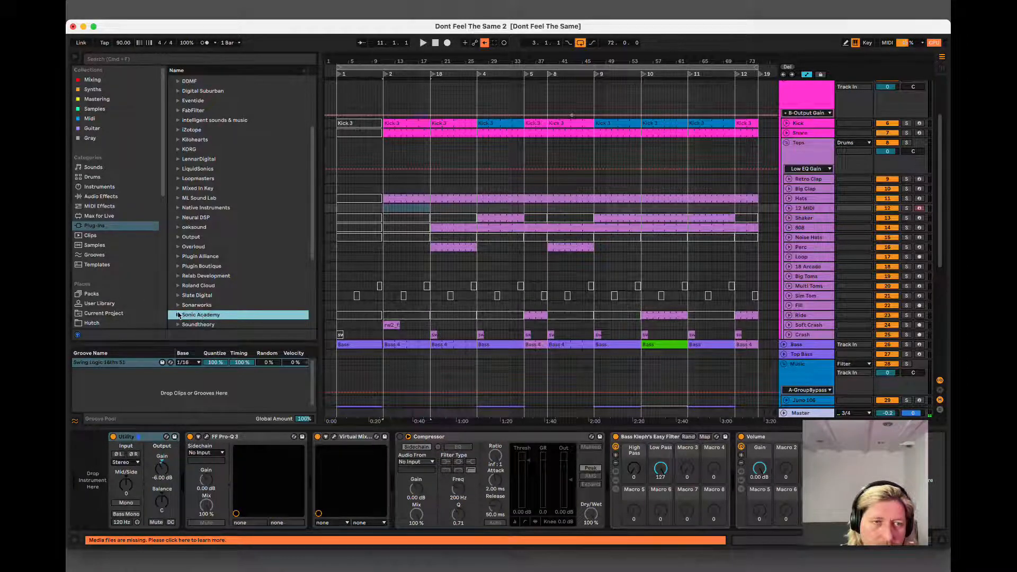
pyautogui.scroll(-1, 179, 315)
pyautogui.click(188, 325)
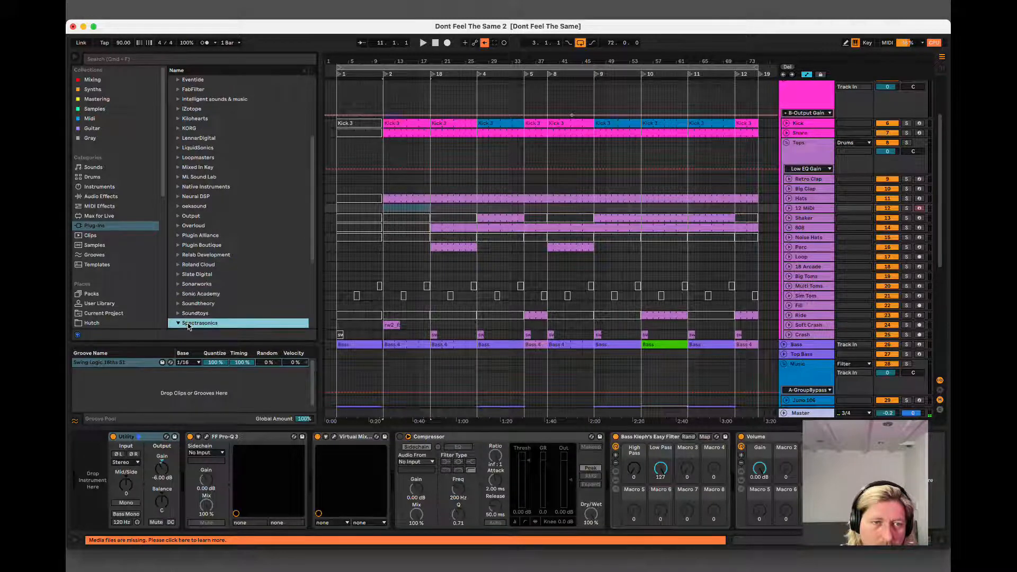
pyautogui.moveTo(192, 311); pyautogui.dragTo(110, 462)
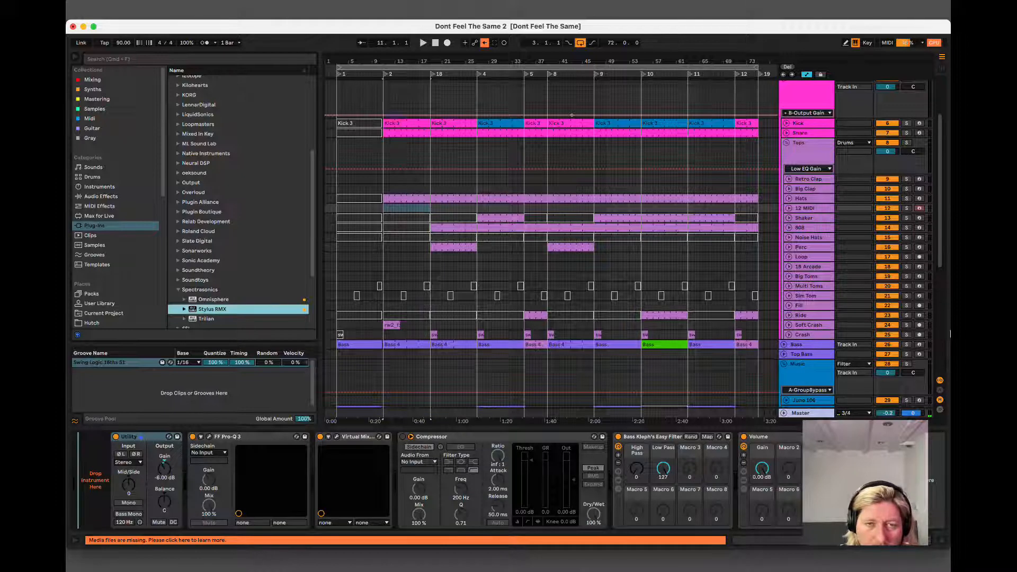
pyautogui.click(424, 266)
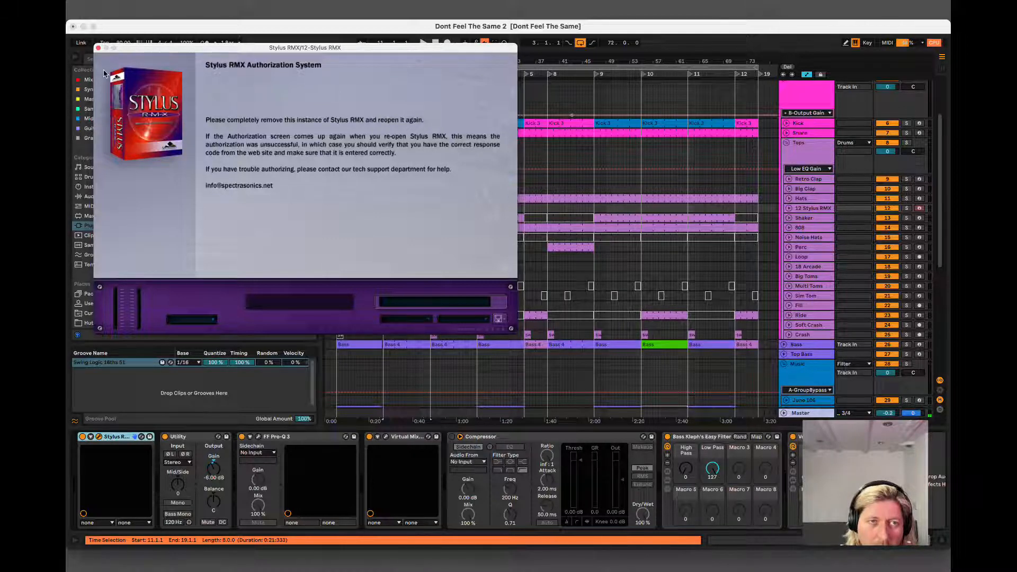
pyautogui.click(97, 48)
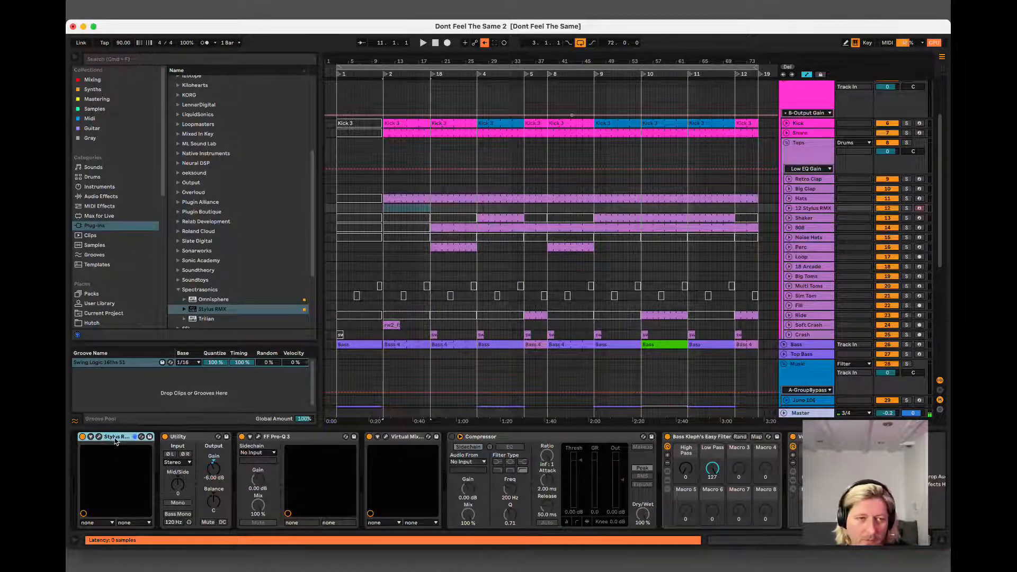
pyautogui.press('Delete')
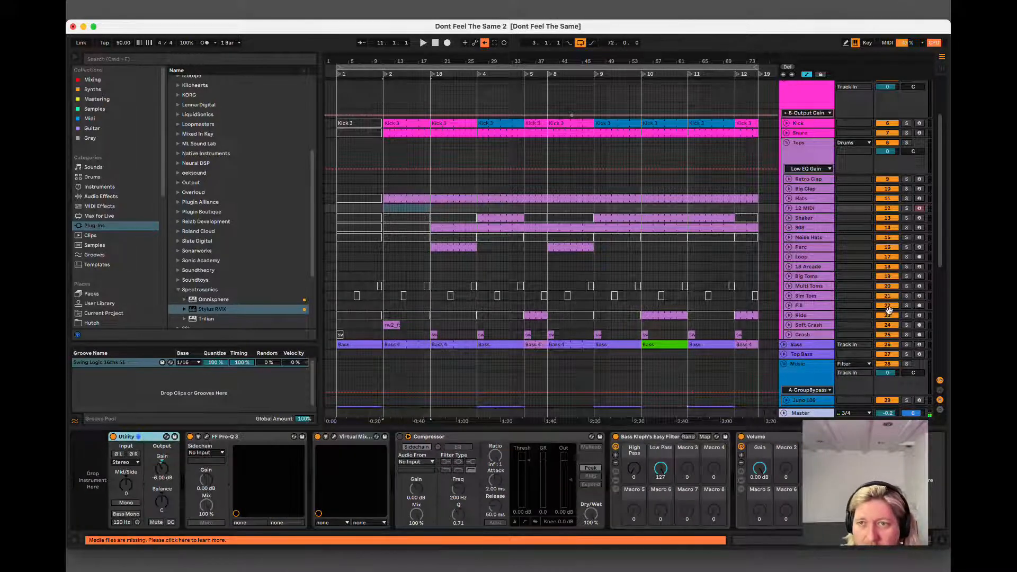
# Select the new MIDI track, collapse the Spectrasonics plug-in list and display the user's packs sample folder in the browser.
pyautogui.click(814, 210)
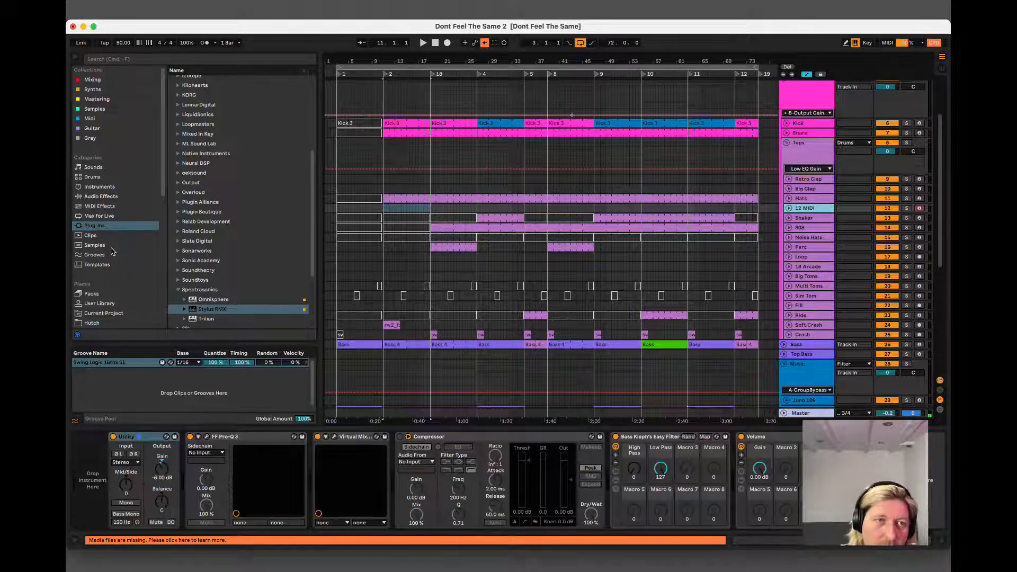
pyautogui.click(179, 291)
pyautogui.scroll(-3, 229, 235)
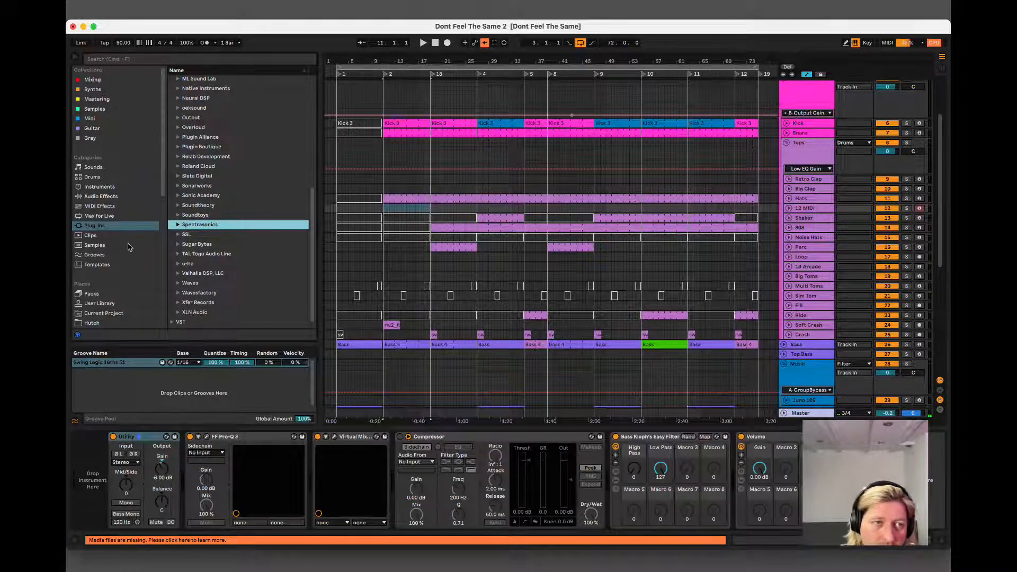
pyautogui.click(88, 293)
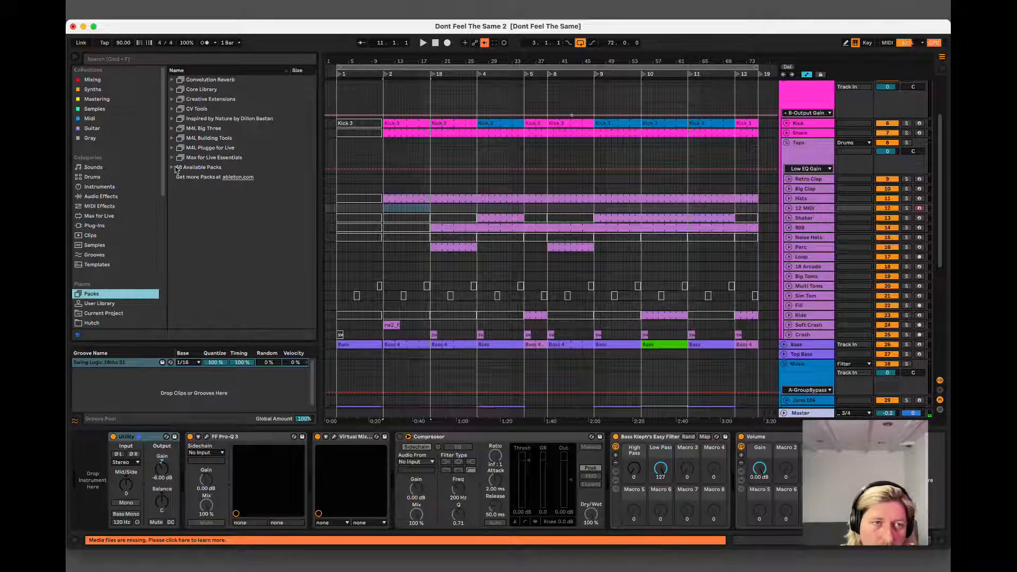
pyautogui.scroll(-4, 100, 279)
pyautogui.click(97, 250)
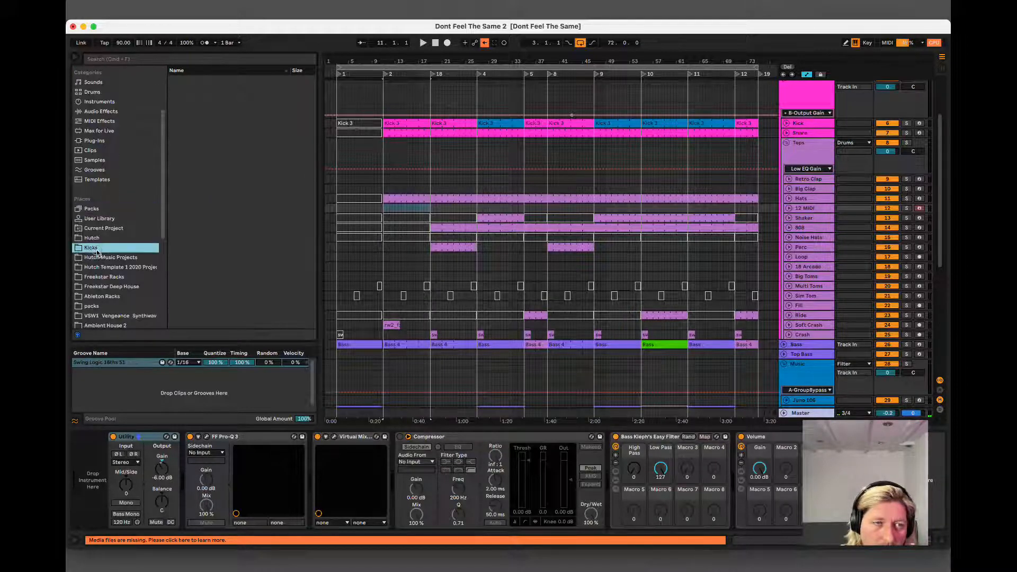
pyautogui.click(92, 306)
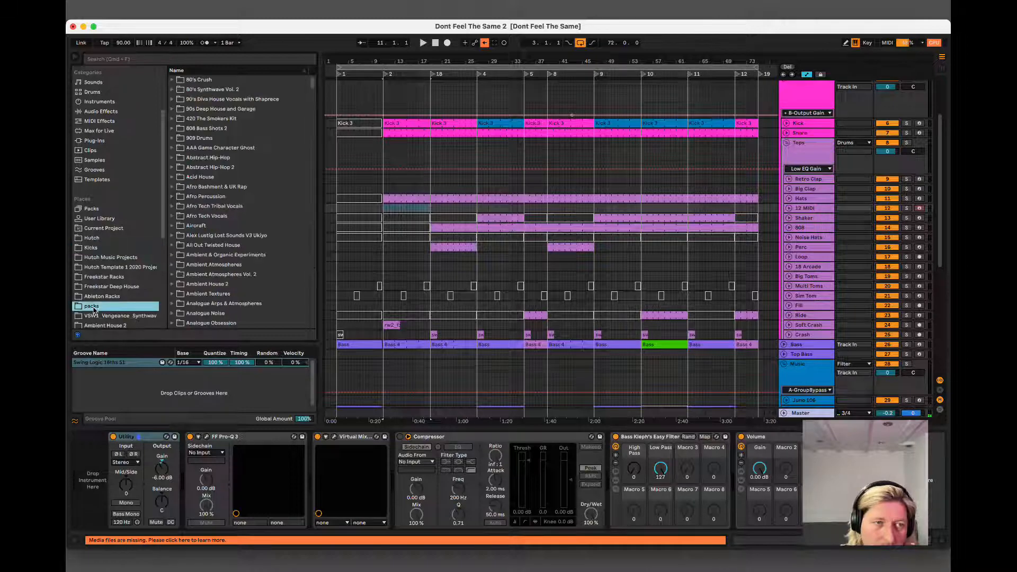
# Find the Synthwave 3 sample pack and open the hats folder within its drum_hits.
pyautogui.scroll(-20, 233, 247)
pyautogui.scroll(-10, 233, 246)
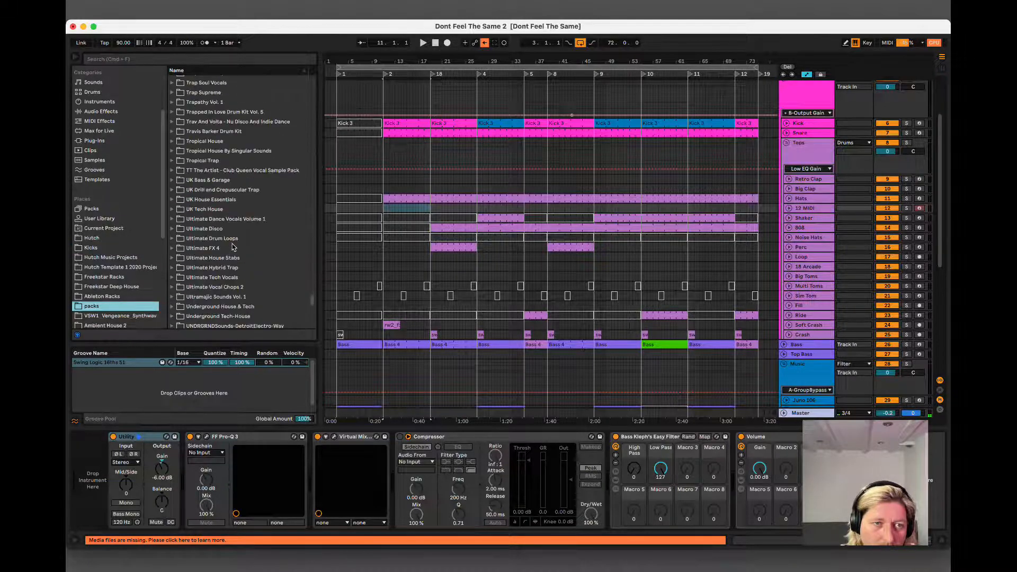
pyautogui.scroll(-3, 233, 249)
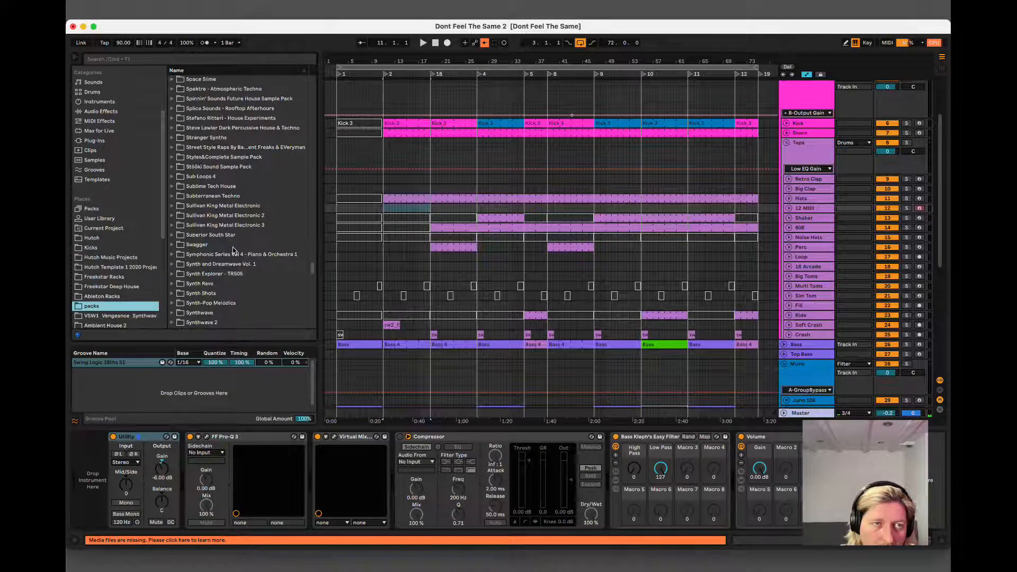
pyautogui.scroll(-3, 223, 154)
pyautogui.click(224, 250)
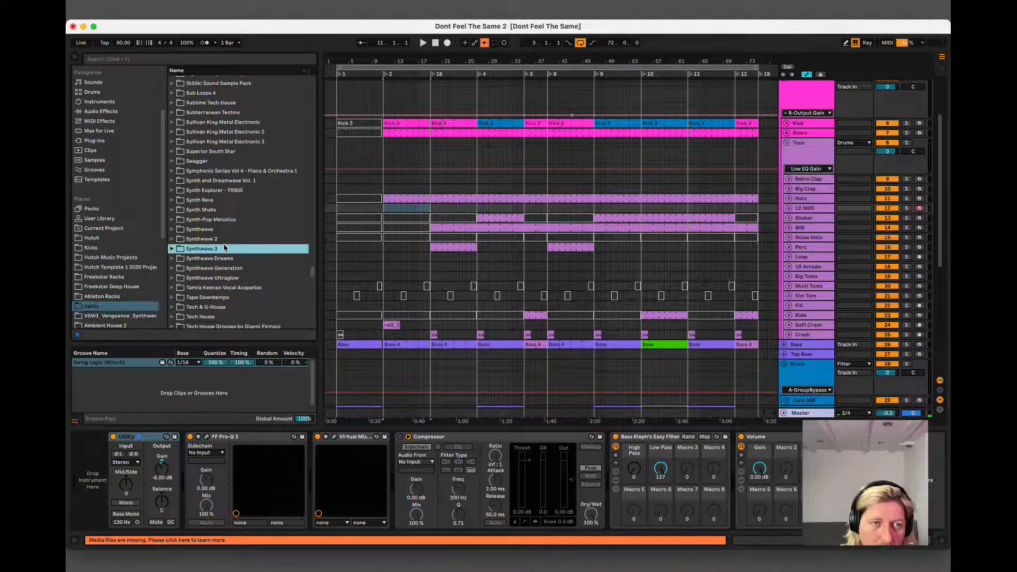
pyautogui.click(244, 259)
pyautogui.scroll(-2, 243, 259)
pyautogui.scroll(-1, 243, 262)
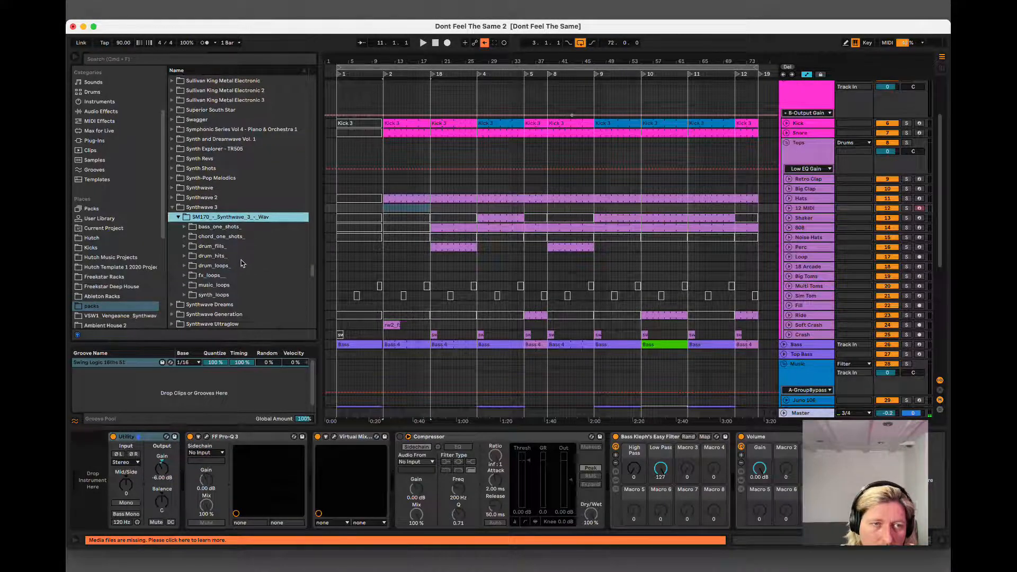
pyautogui.click(217, 256)
pyautogui.scroll(-2, 222, 262)
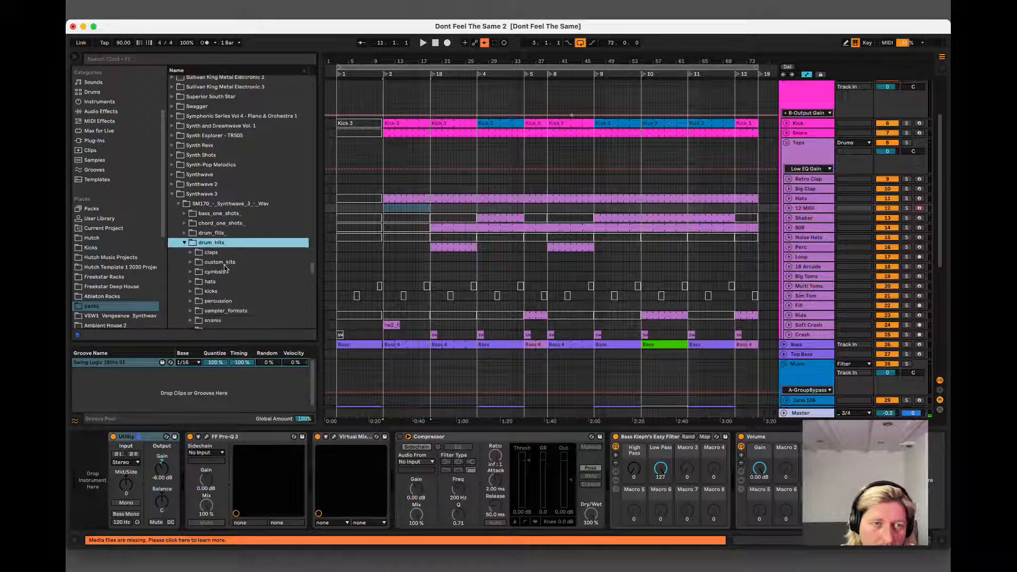
pyautogui.scroll(-1, 223, 278)
pyautogui.click(222, 260)
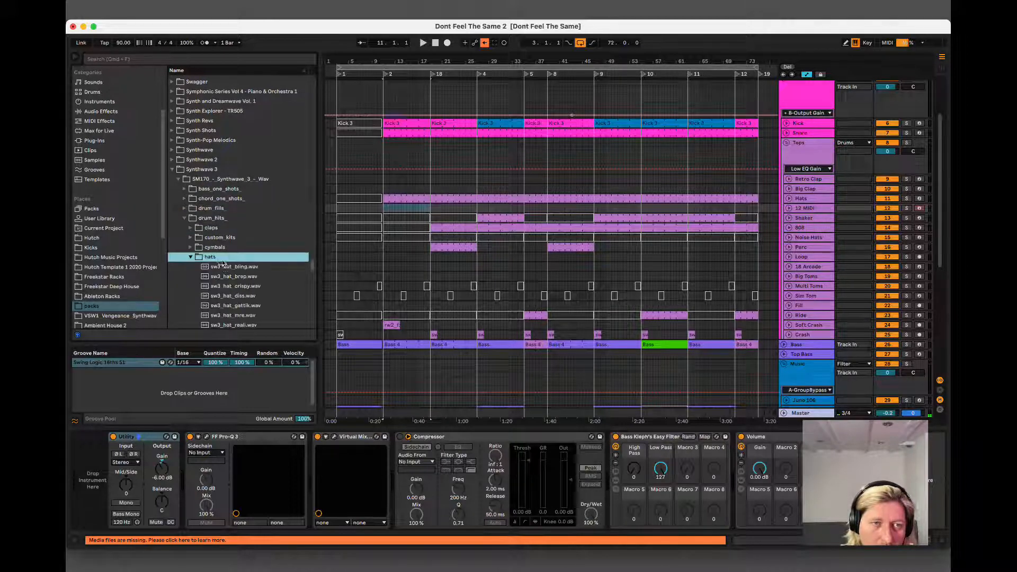
# Audition the hat samples in the Synthwave 3 hats folder, comparing them back and forth.
pyautogui.click(224, 268)
pyautogui.click(227, 276)
pyautogui.scroll(-10, 233, 259)
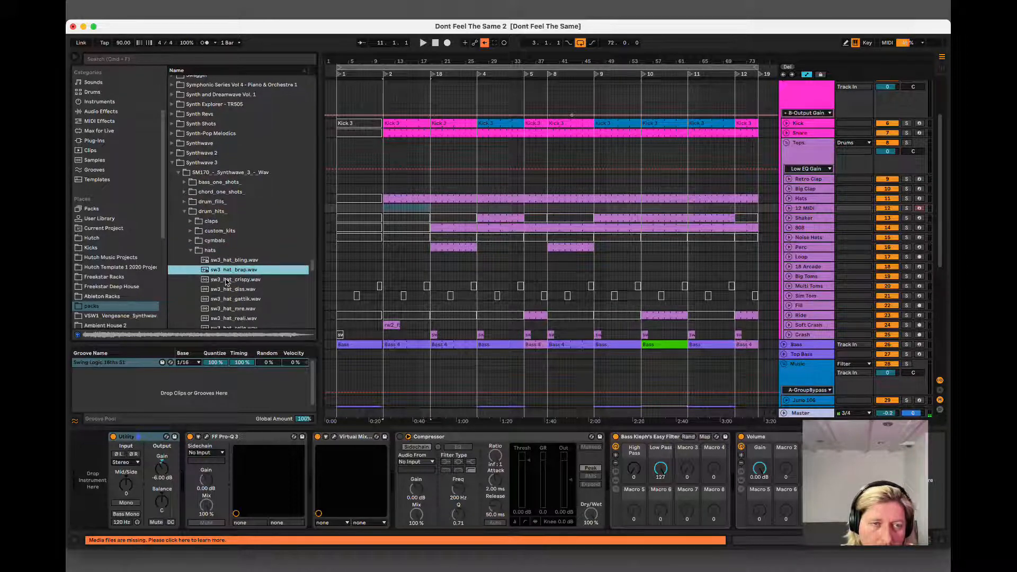
pyautogui.click(238, 225)
pyautogui.click(240, 216)
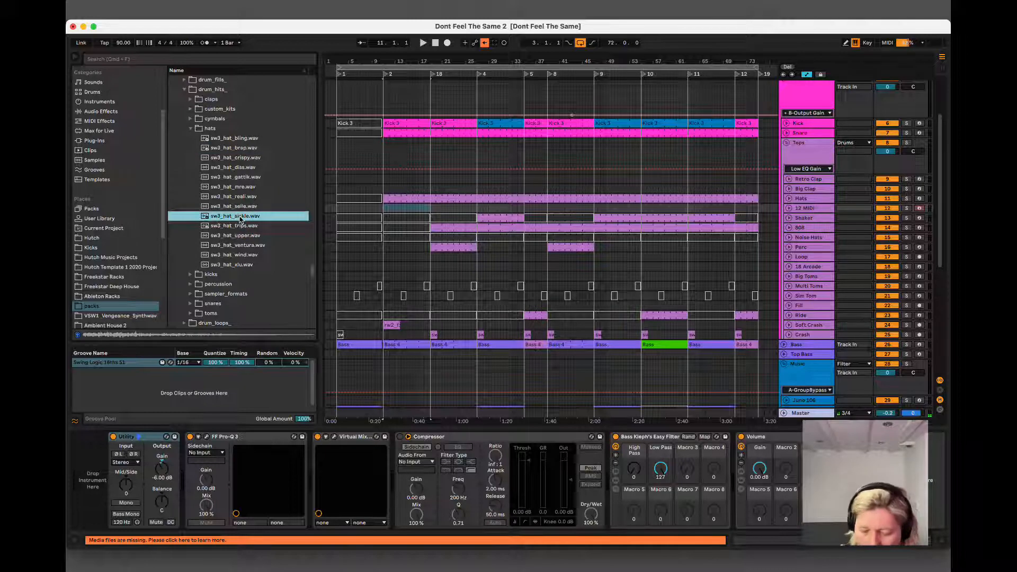
pyautogui.press('Up')
pyautogui.press('Up')
pyautogui.press('Up')
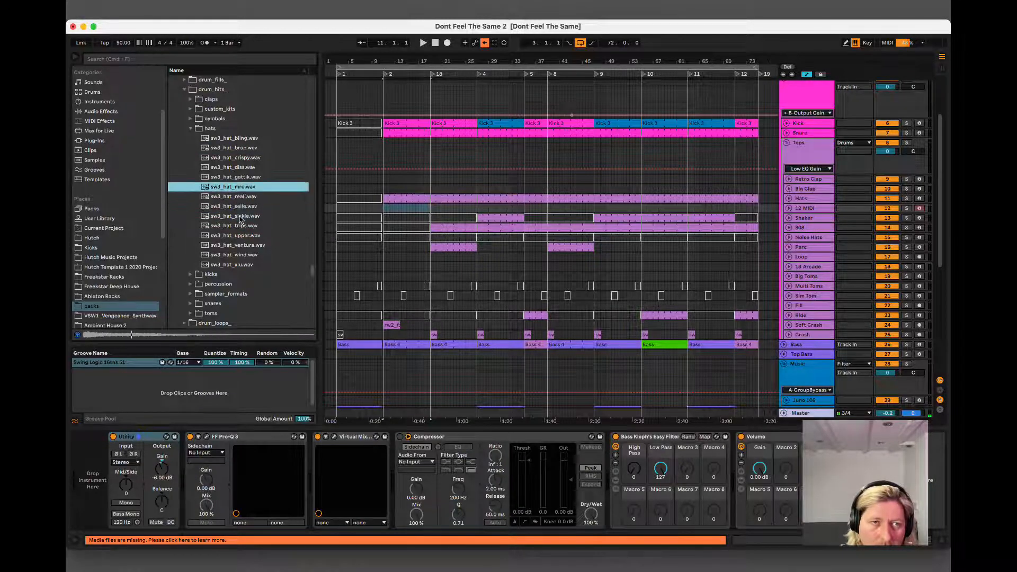
pyautogui.press('Up')
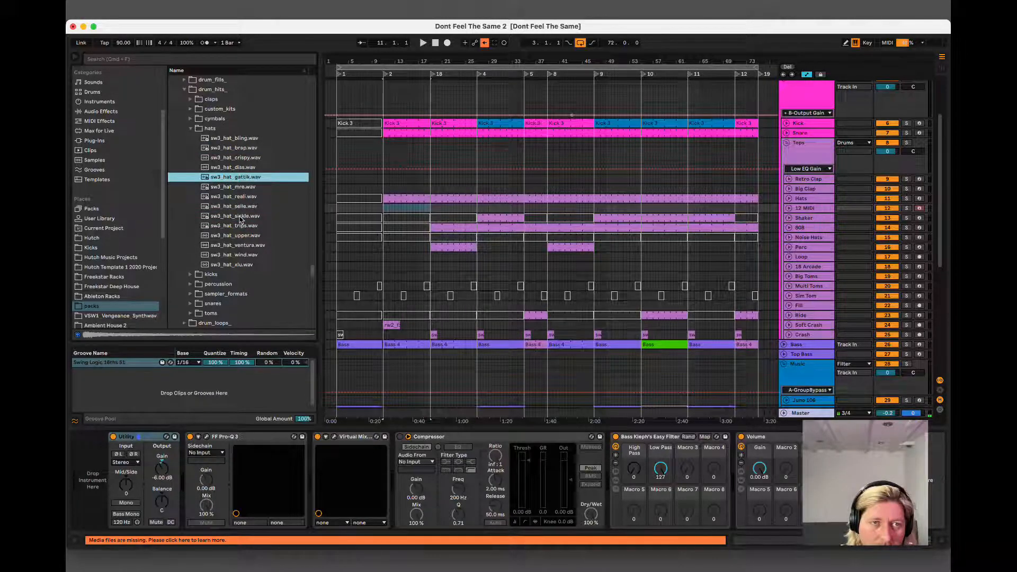
pyautogui.press('Down')
pyautogui.press('Down')
pyautogui.press('Down')
pyautogui.press('Down')
pyautogui.press('Down')
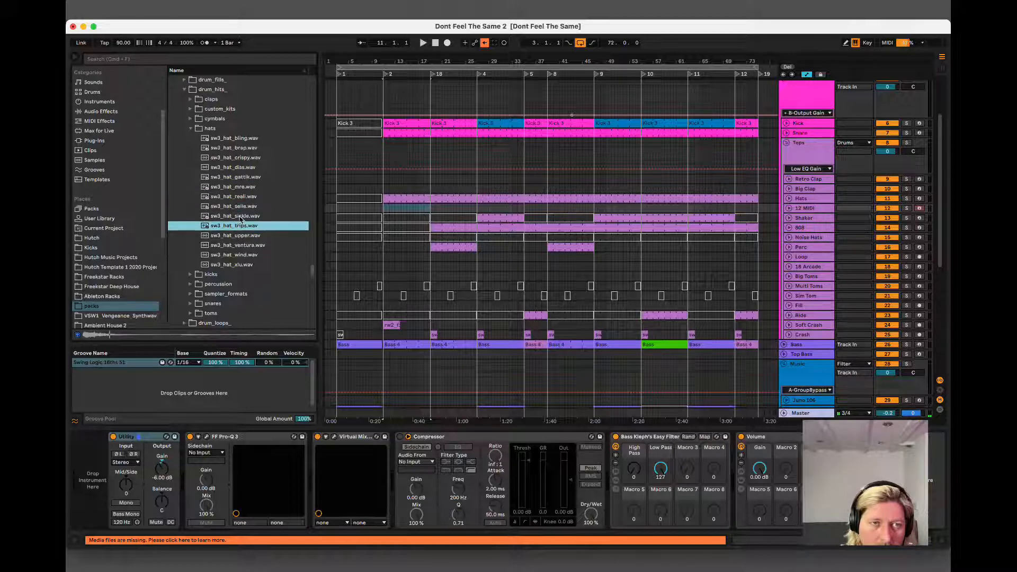
pyautogui.press('Down')
pyautogui.press('Down')
pyautogui.press('Down')
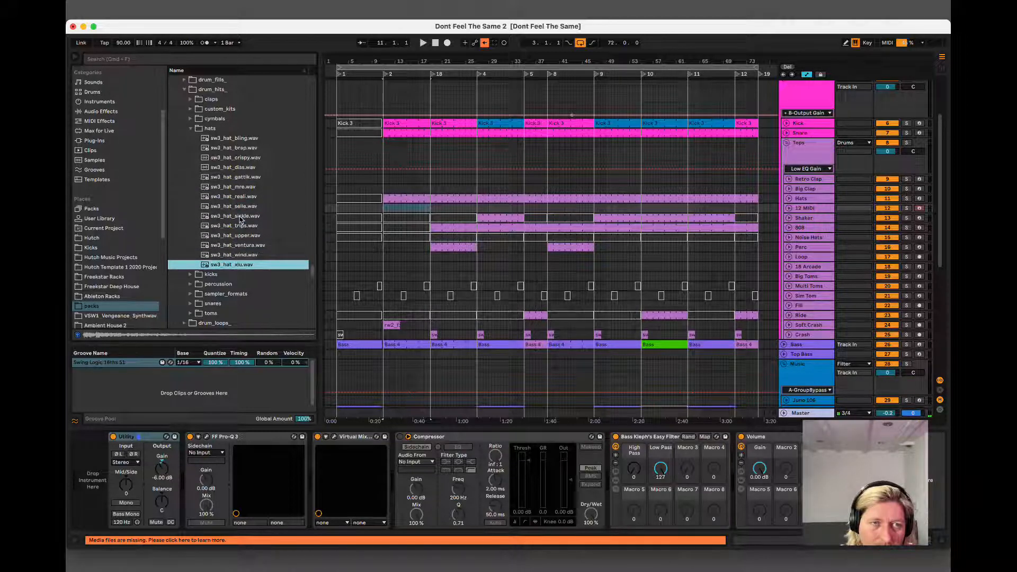
pyautogui.press('Up')
pyautogui.press('Up')
pyautogui.press('Up')
pyautogui.press('Up')
pyautogui.press('Up')
pyautogui.press('Up')
pyautogui.press('Up')
pyautogui.press('Up')
pyautogui.press('Up')
pyautogui.press('Up')
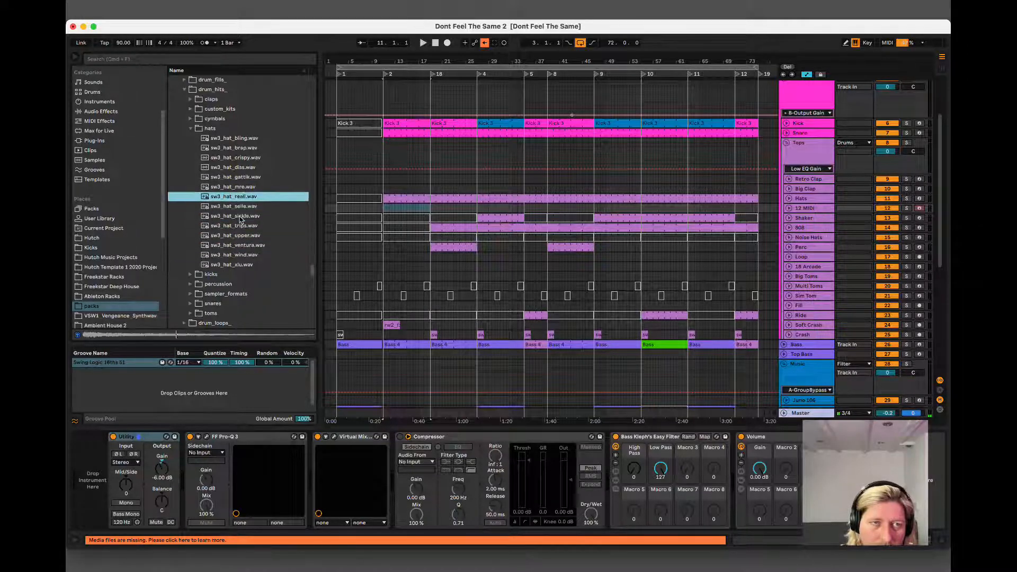
pyautogui.press('Down')
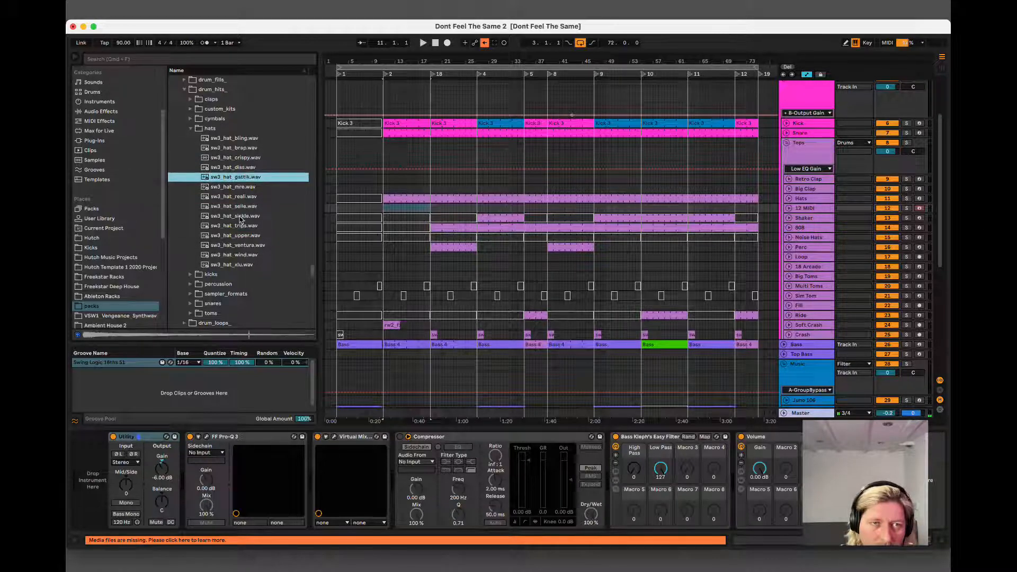
pyautogui.press('Up')
pyautogui.press('Up')
pyautogui.press('Up')
pyautogui.press('Up')
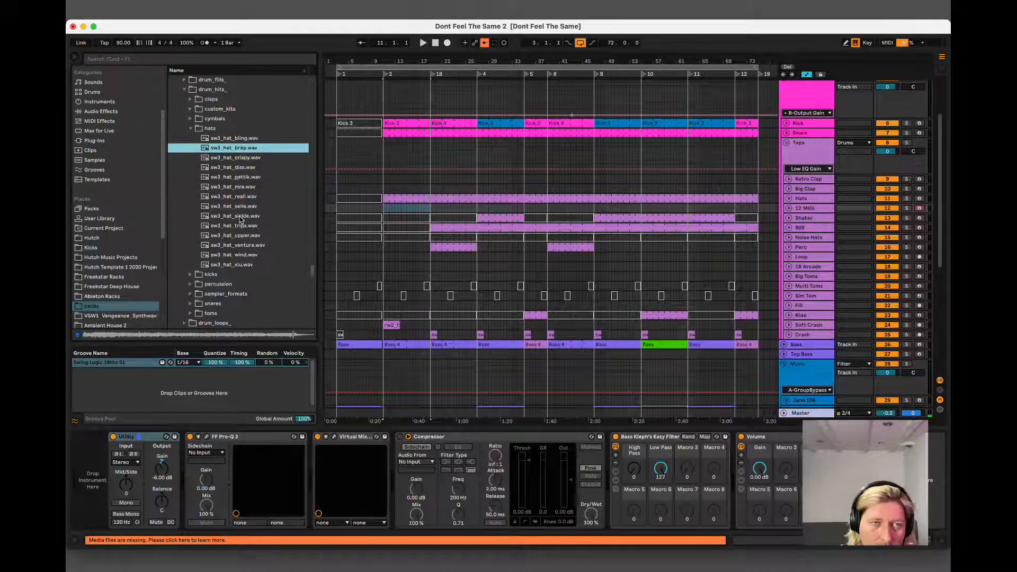
# Collapse the Synthwave 3 pack and open the drum_hits folder of the Synthwave 2 pack.
pyautogui.scroll(10, 223, 265)
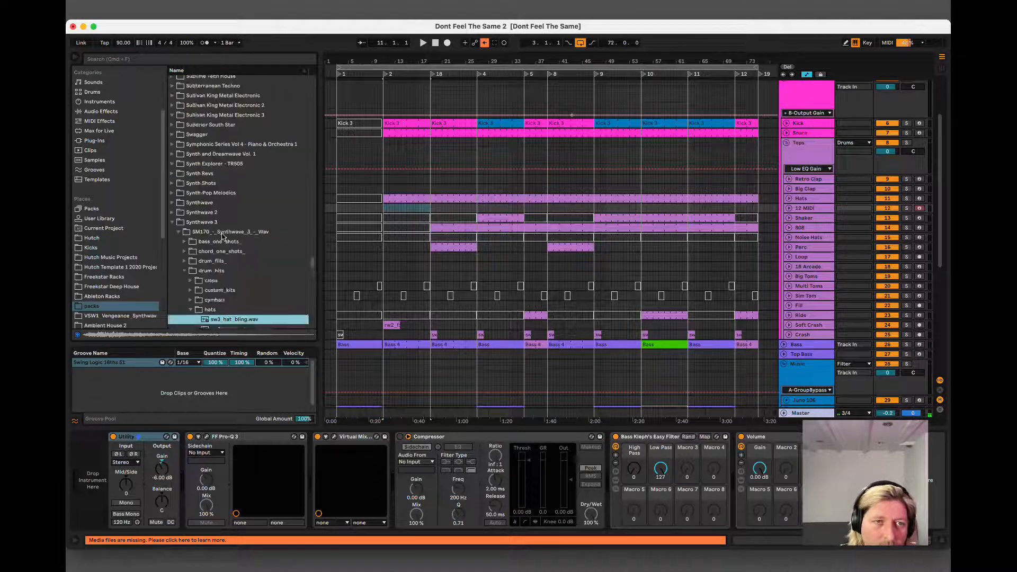
pyautogui.click(180, 291)
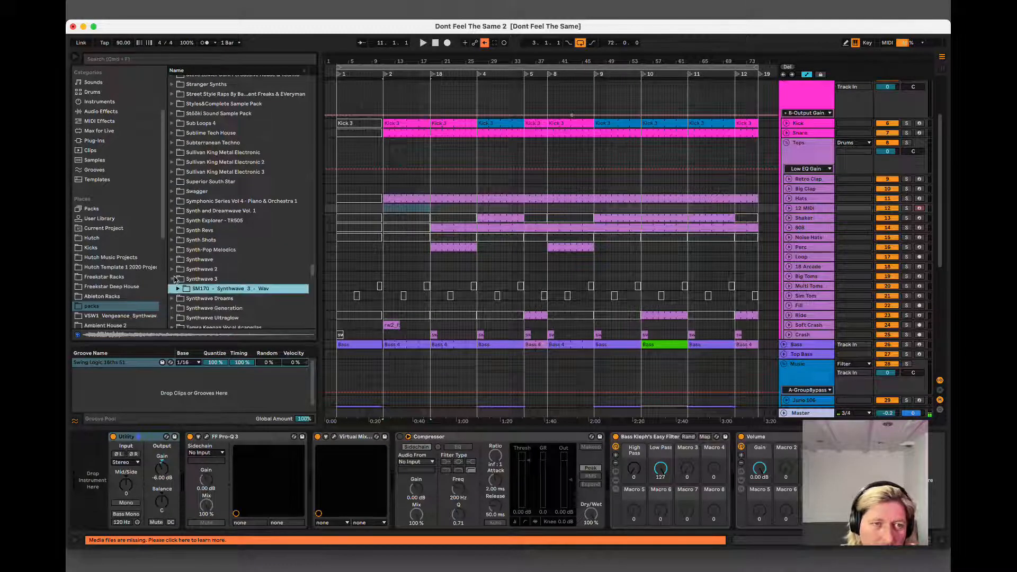
pyautogui.click(173, 270)
pyautogui.click(179, 279)
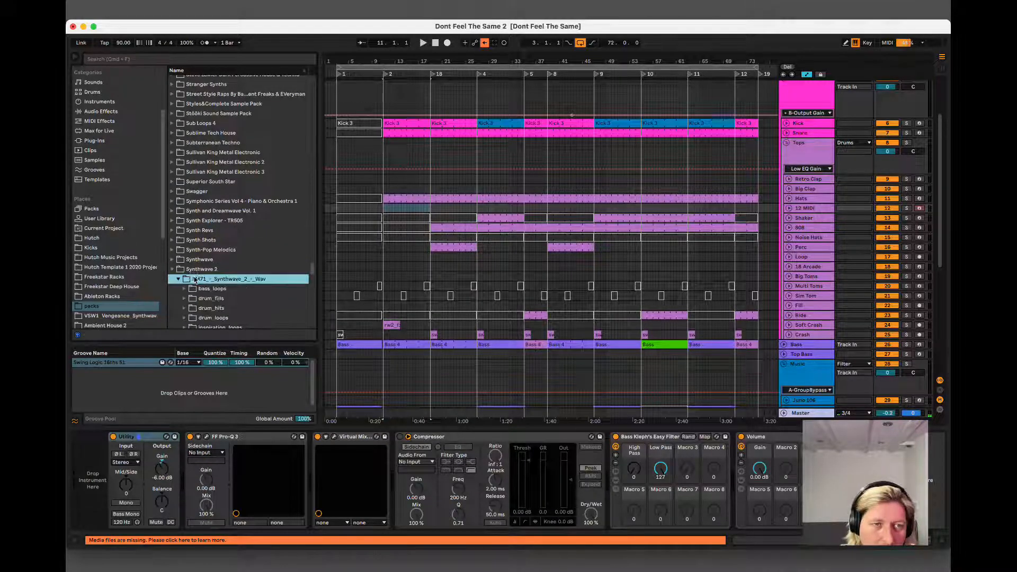
pyautogui.scroll(-5, 212, 238)
pyautogui.click(220, 149)
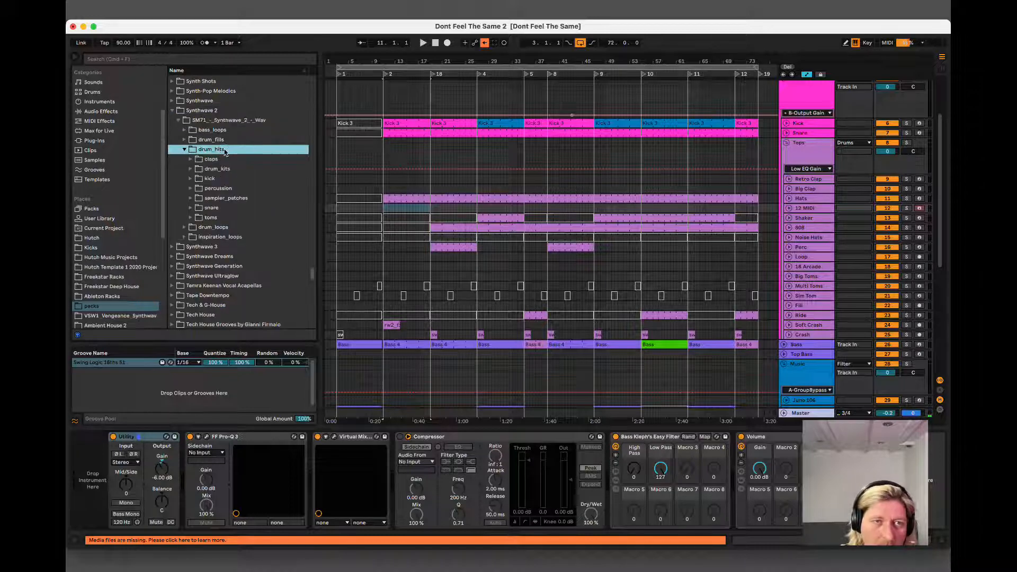
# Look through Synthwave 2's drum_kits for the ableton_drum_rack project and expand its imported samples.
pyautogui.click(224, 170)
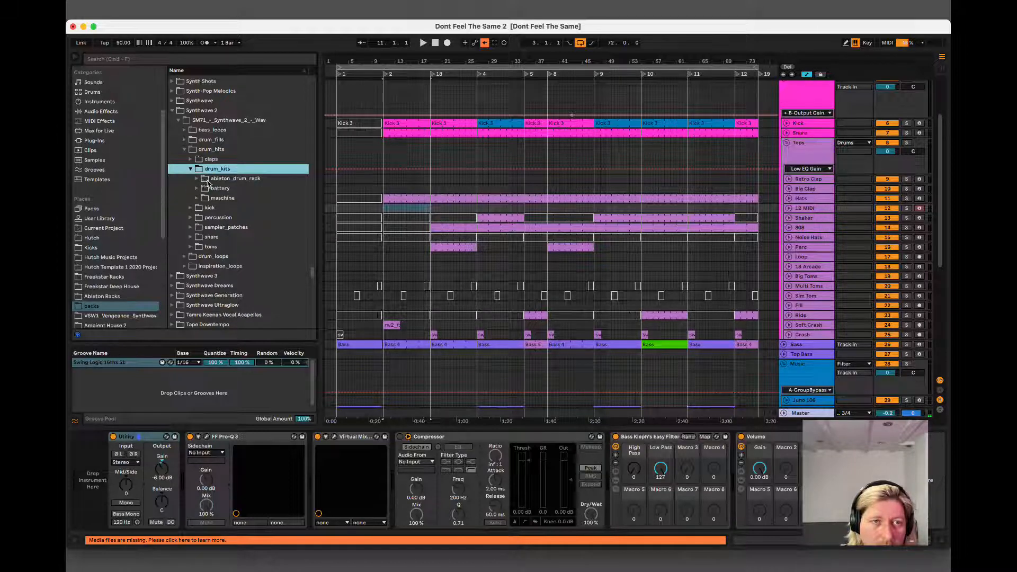
pyautogui.click(211, 180)
pyautogui.click(217, 188)
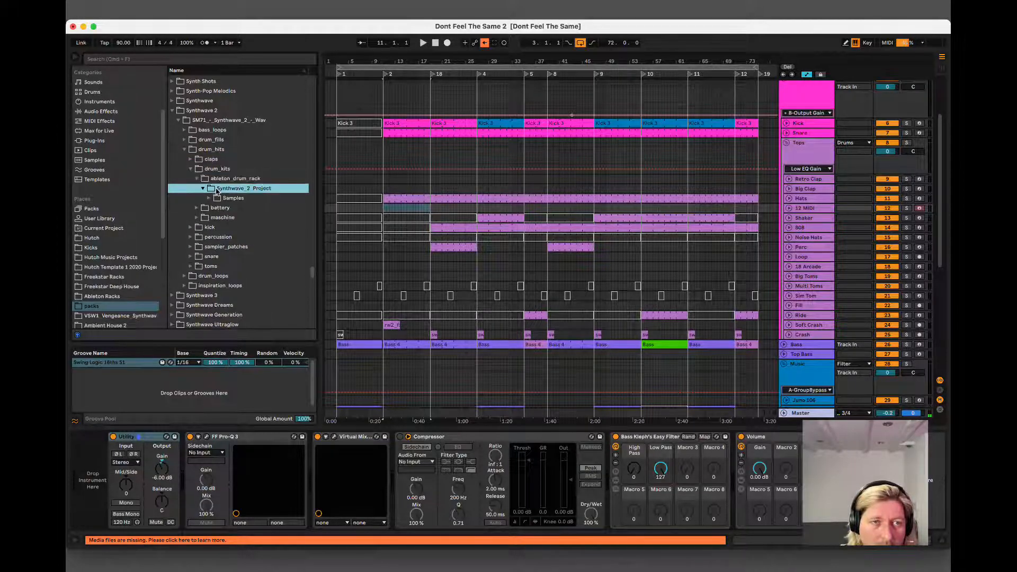
pyautogui.click(224, 198)
pyautogui.click(231, 208)
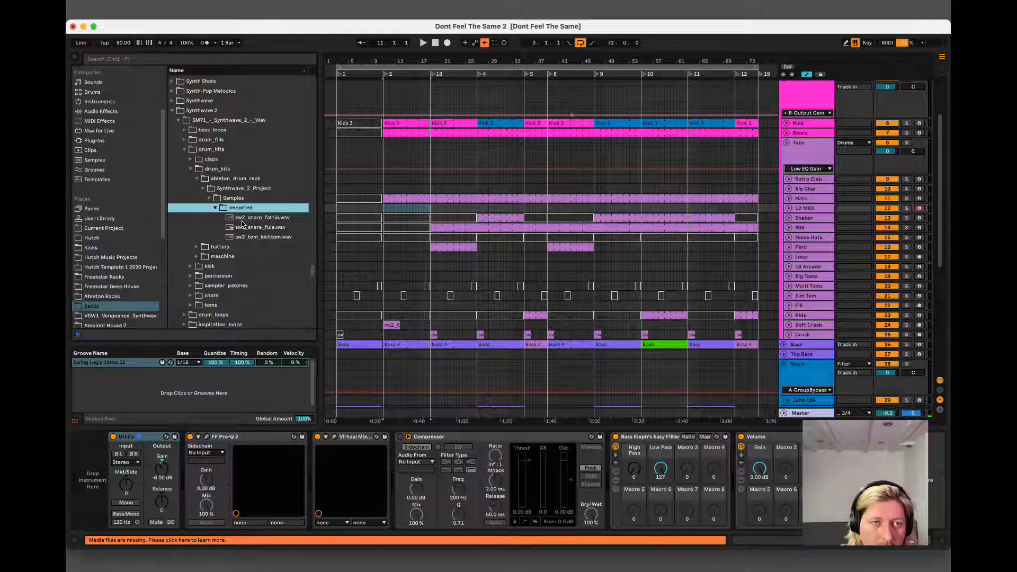
# Collapse the Synthwave 2 folders and expand the original Synthwave pack.
pyautogui.click(202, 187)
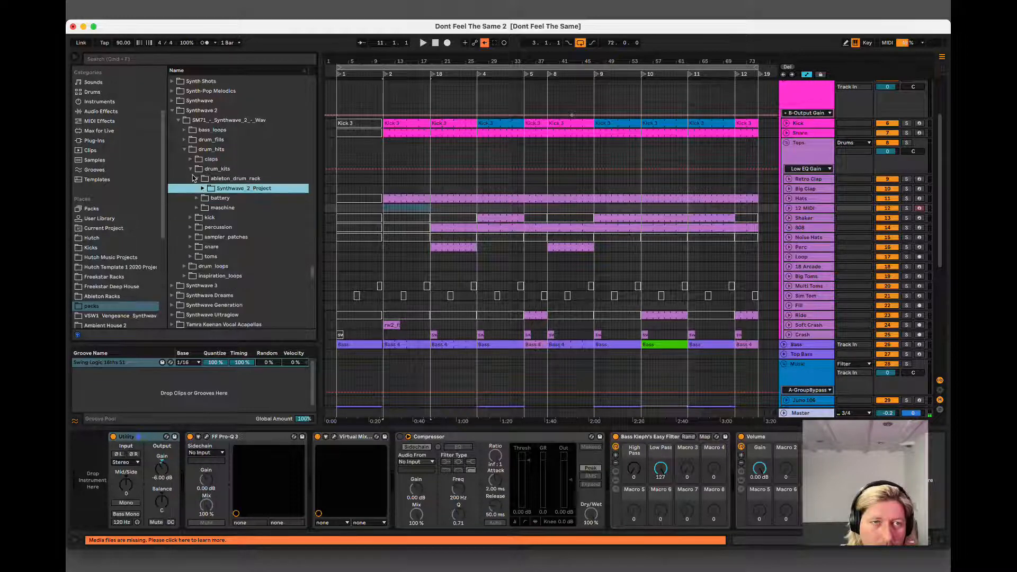
pyautogui.click(191, 168)
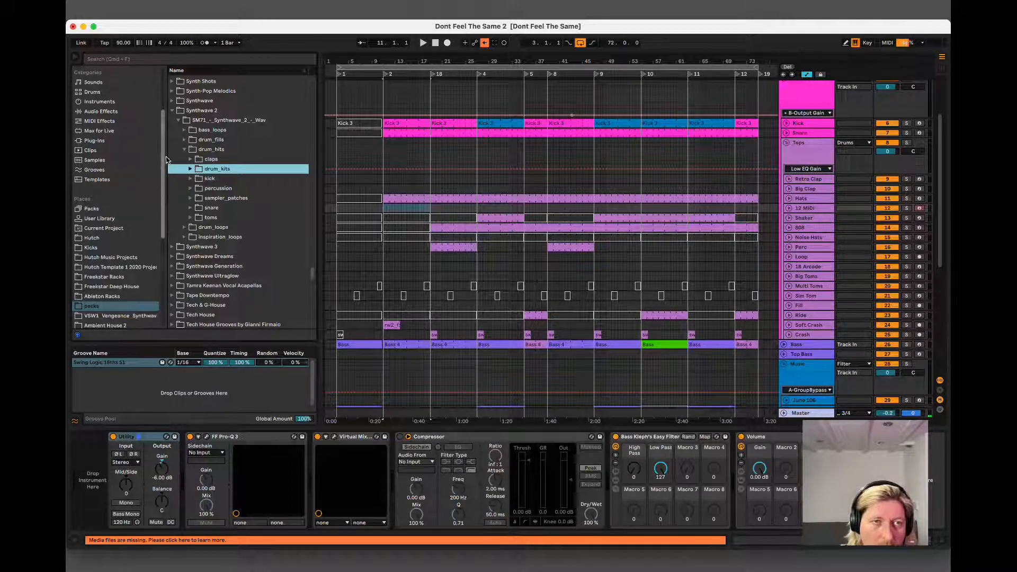
pyautogui.click(180, 150)
pyautogui.click(189, 103)
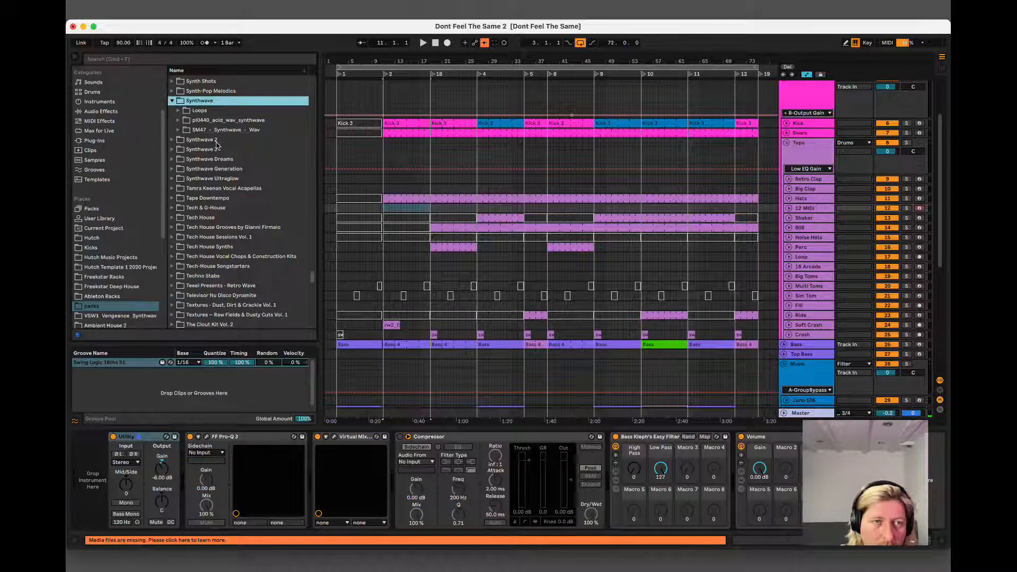
# Look through the packs list for another hat source and expand Expansion Pack - Synthwave.
pyautogui.scroll(5, 217, 144)
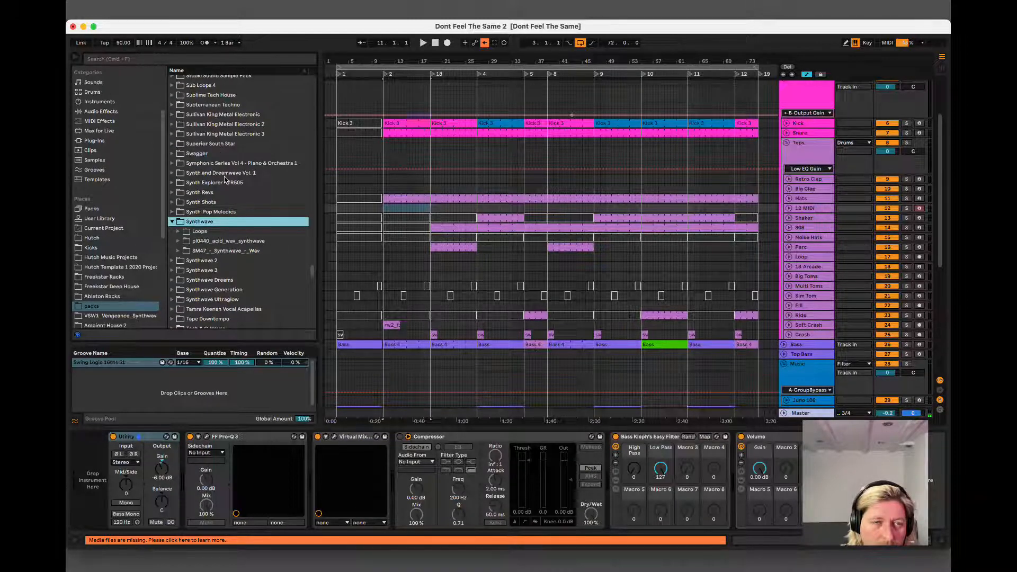
pyautogui.scroll(-3, 225, 180)
pyautogui.scroll(15, 228, 193)
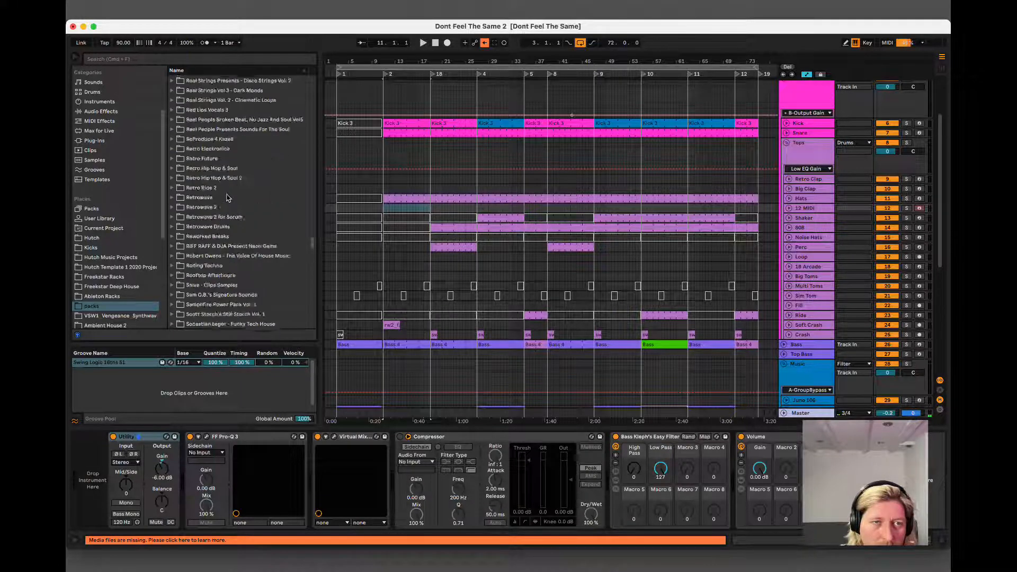
pyautogui.scroll(15, 228, 197)
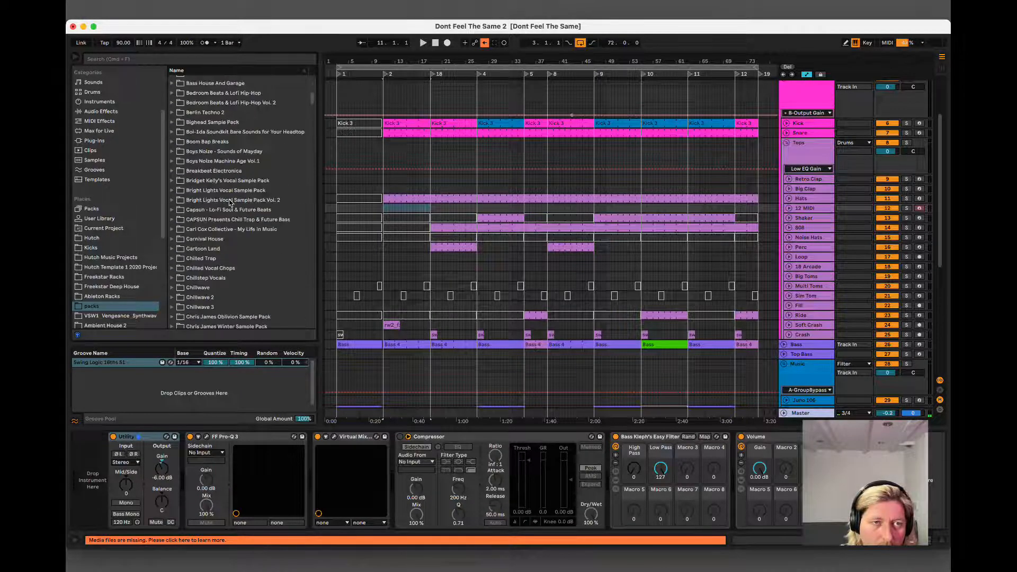
pyautogui.scroll(-10, 229, 203)
pyautogui.scroll(-10, 230, 203)
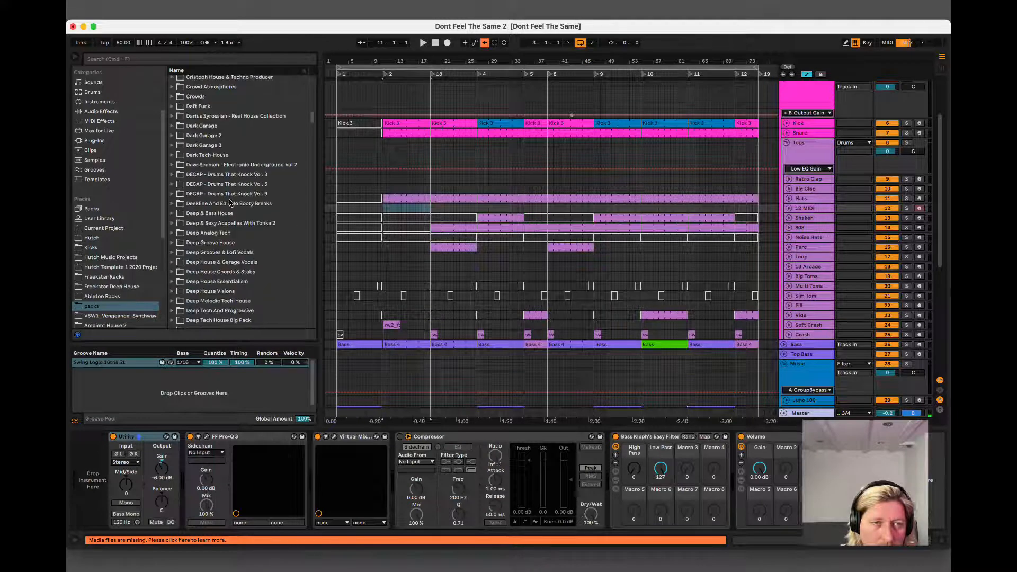
pyautogui.scroll(-12, 230, 203)
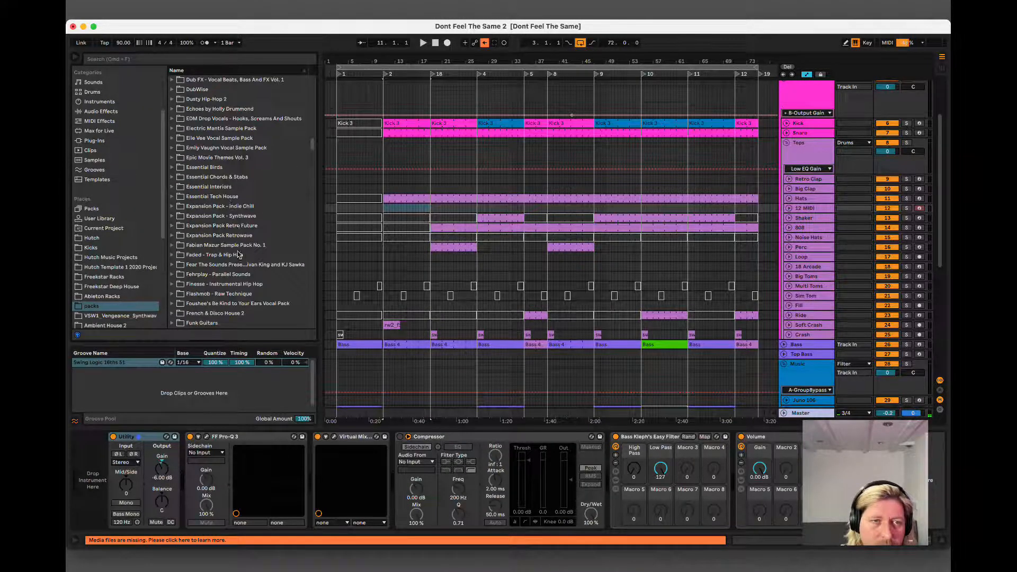
pyautogui.click(239, 217)
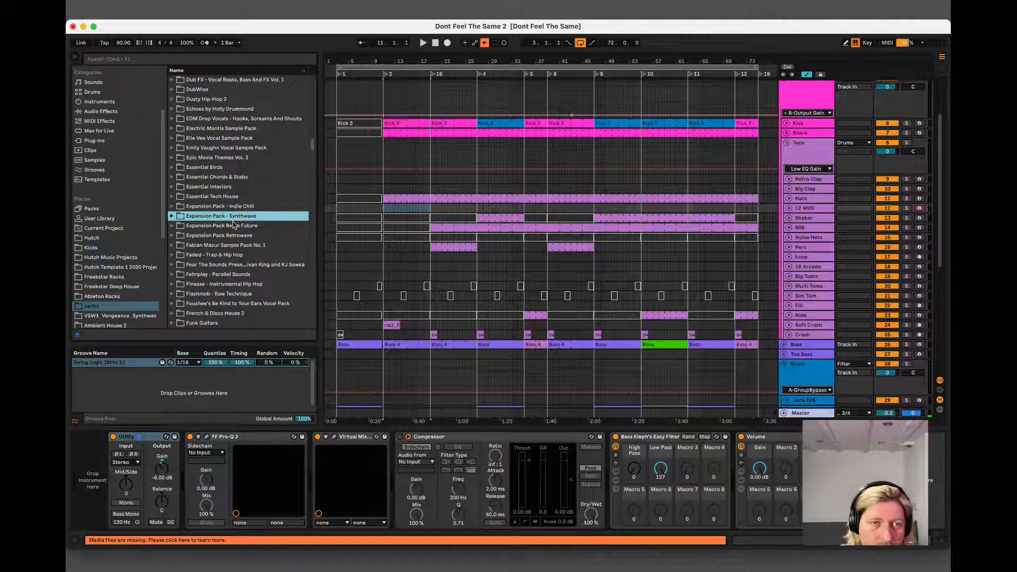
pyautogui.doubleClick(233, 218)
# Expand the pack's Wav - Splice folder, its drum_hits folder and the hats folder inside.
pyautogui.doubleClick(235, 226)
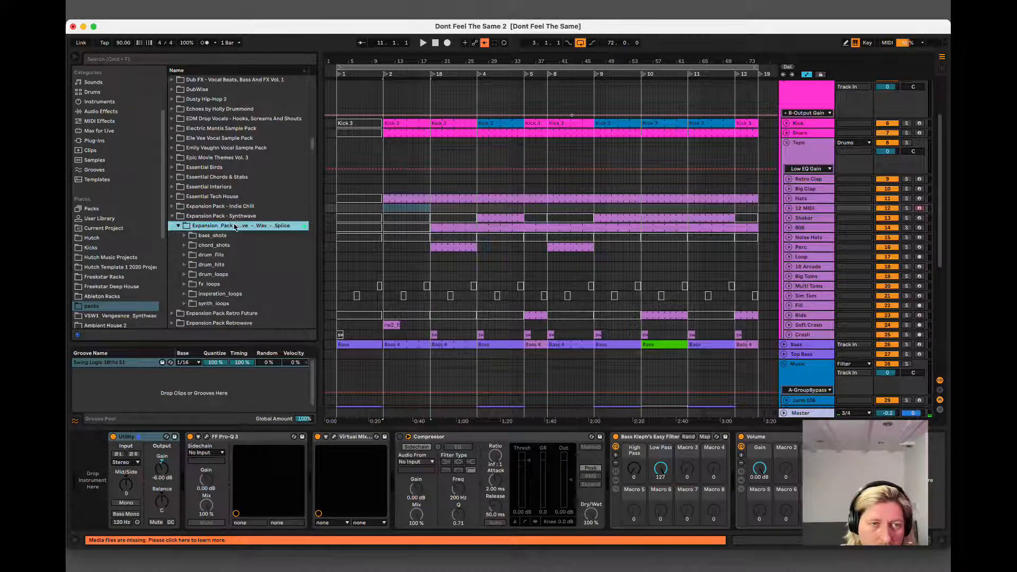
pyautogui.click(228, 238)
pyautogui.scroll(-2, 228, 238)
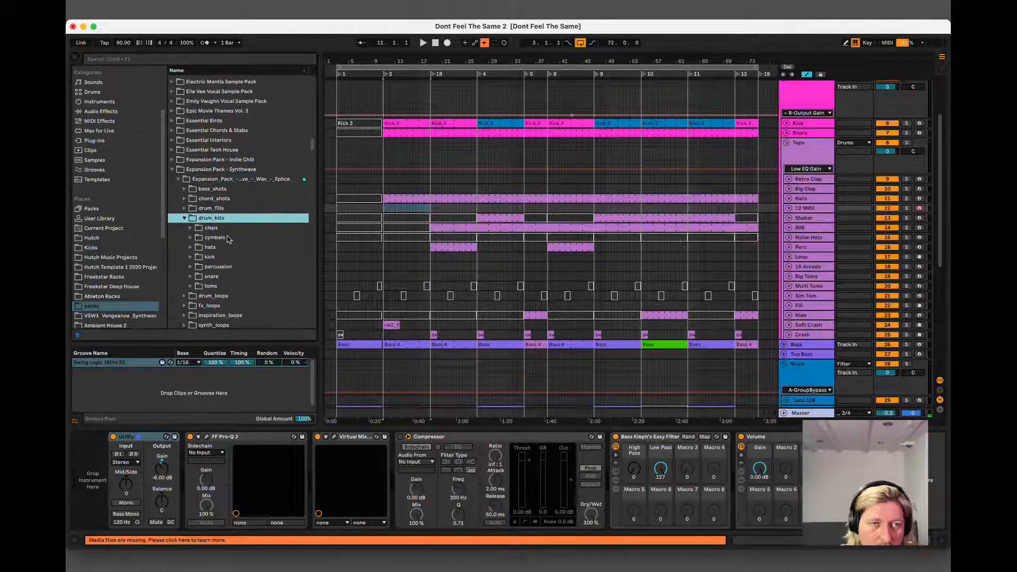
pyautogui.doubleClick(225, 246)
# Audition the hat samples in the hats folder one after another, from xpsw_hat_angle.wav down to xpsw_hat_rbto.wav.
pyautogui.click(229, 257)
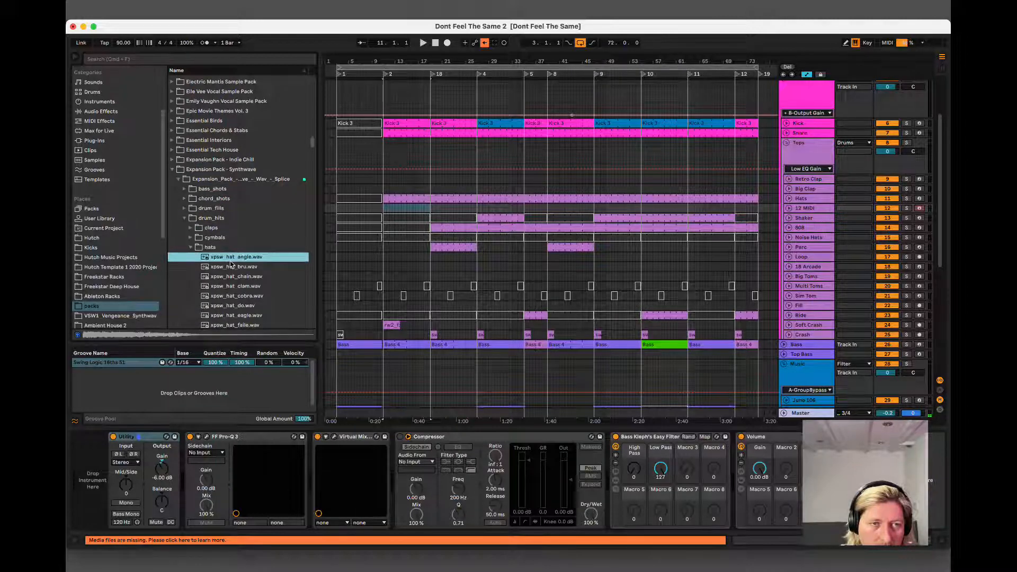
pyautogui.click(231, 266)
pyautogui.press('Down')
pyautogui.press('Down')
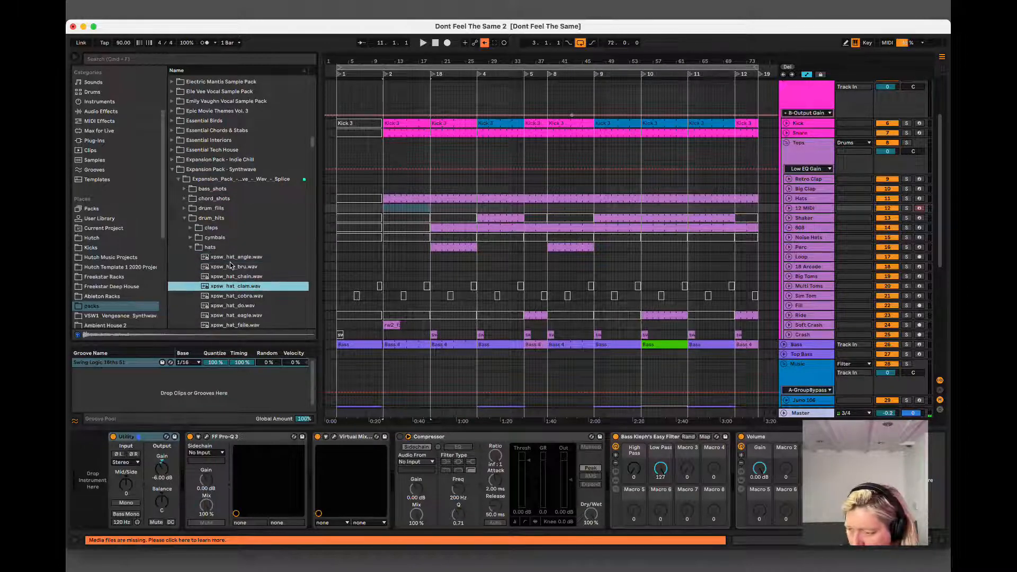
pyautogui.press('Up')
pyautogui.scroll(-5, 231, 265)
pyautogui.press('Down')
pyautogui.press('Down')
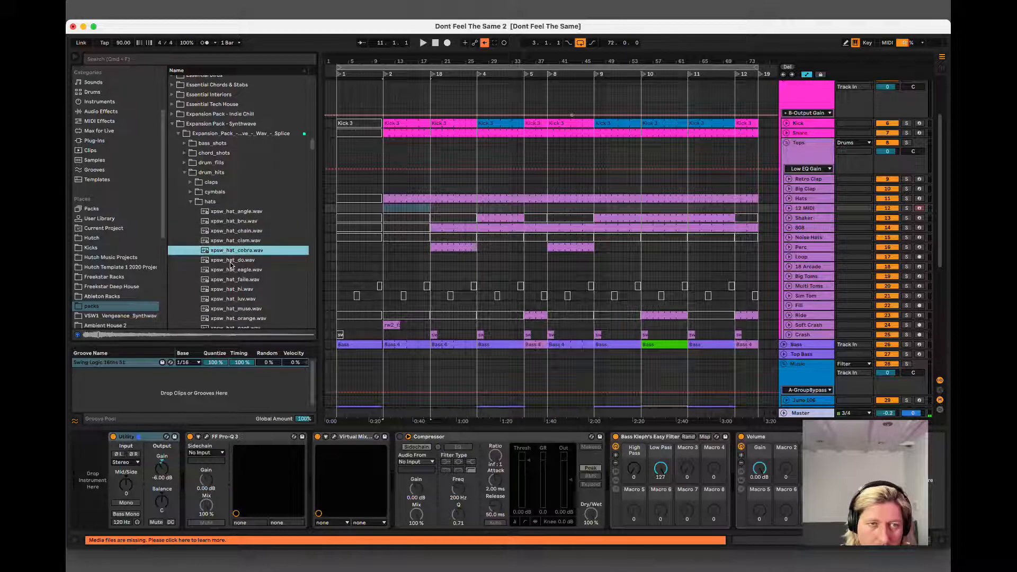
pyautogui.press('Down')
pyautogui.press('Down')
pyautogui.press('Down')
pyautogui.press('Down')
pyautogui.press('Down')
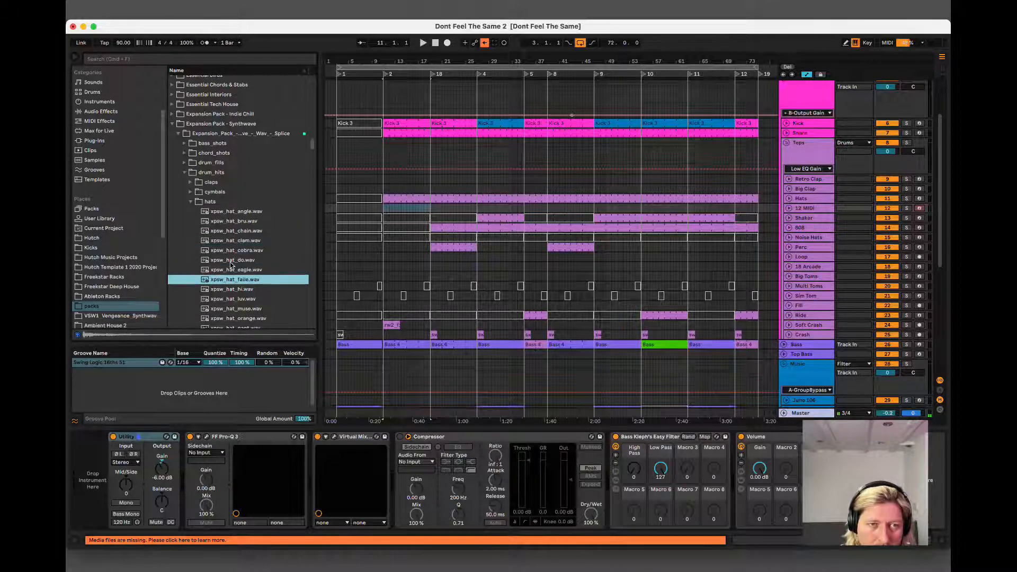
pyautogui.press('Down')
pyautogui.press('Down')
pyautogui.press('Down')
pyautogui.press('Down')
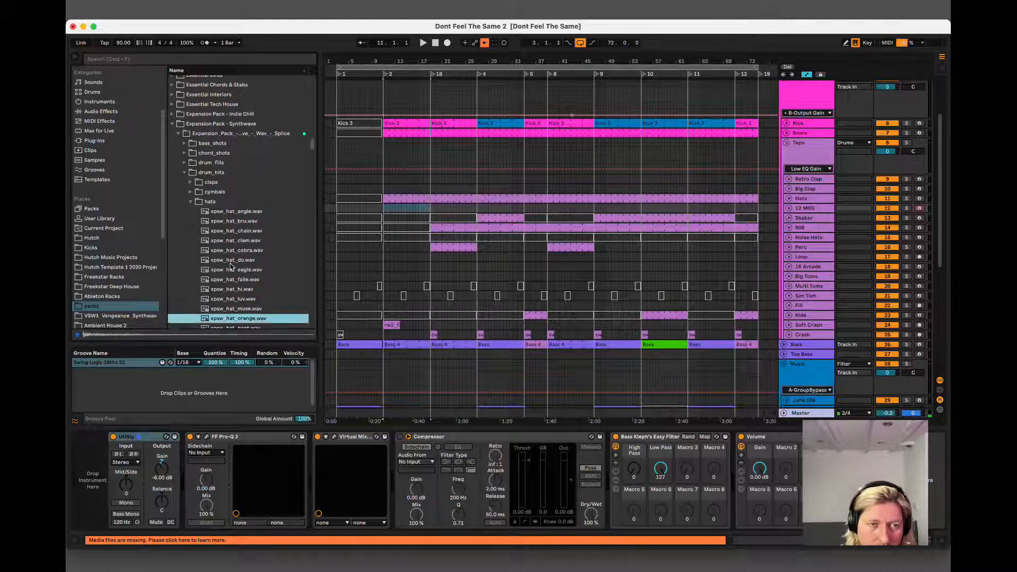
pyautogui.scroll(-2, 231, 267)
pyautogui.press('Down')
pyautogui.press('Up')
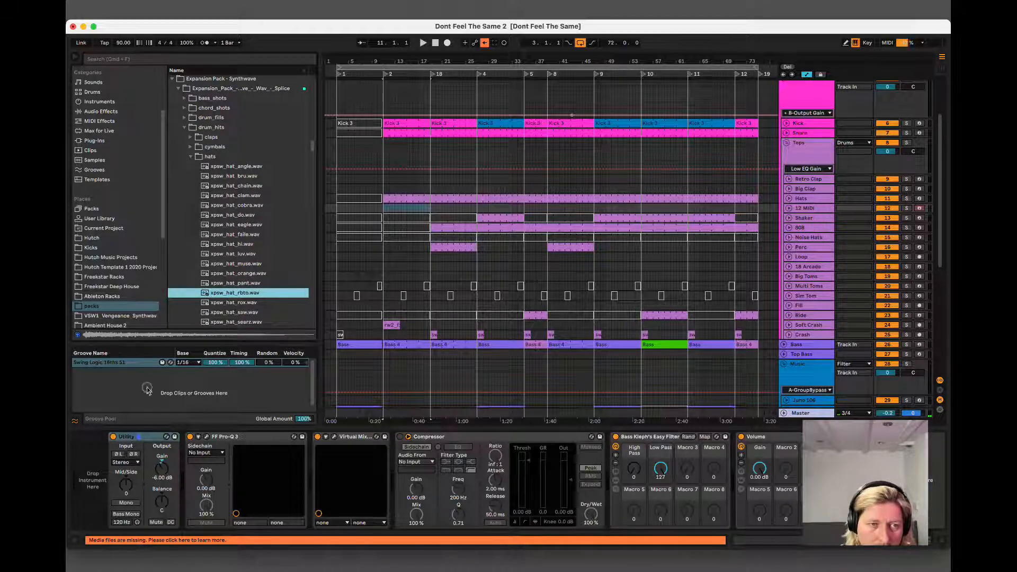
# Load xpsw_hat_rbto.wav onto the empty MIDI track 12, audition the following hats, and replace the sample with xpsw_hat_saw.wav.
pyautogui.moveTo(147, 390); pyautogui.dragTo(93, 461)
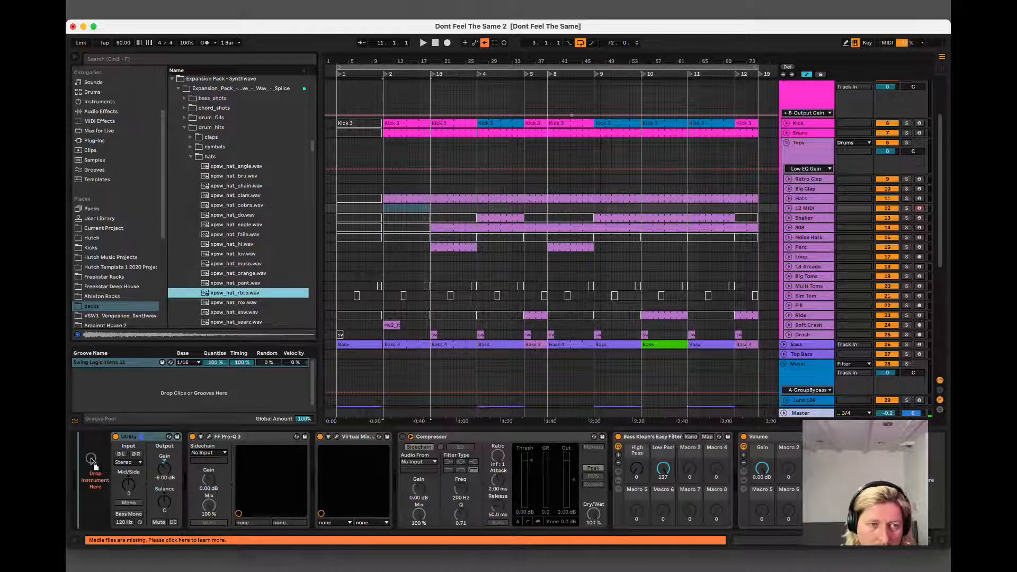
pyautogui.click(239, 303)
pyautogui.press('Down')
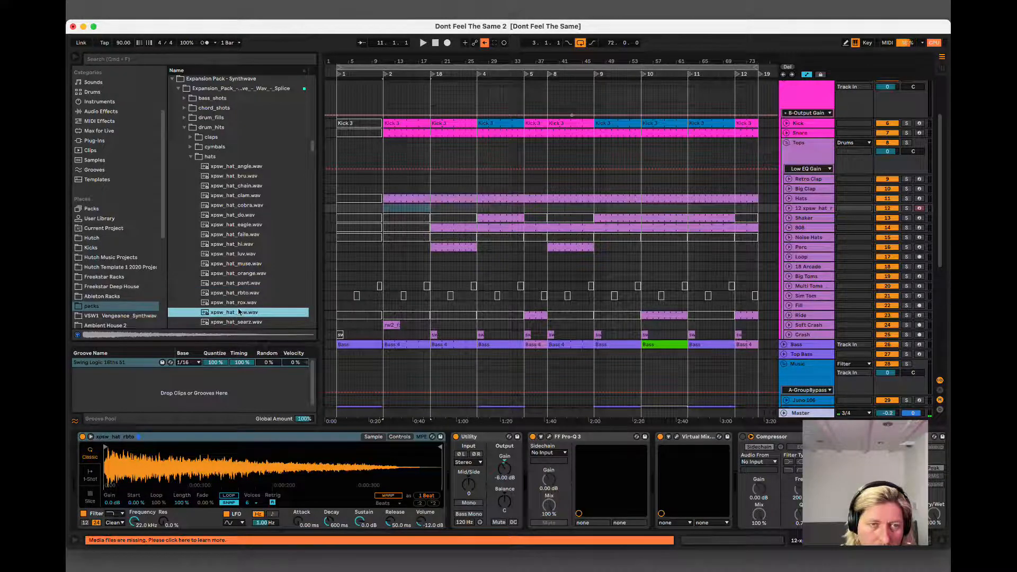
pyautogui.moveTo(152, 484); pyautogui.dragTo(170, 481)
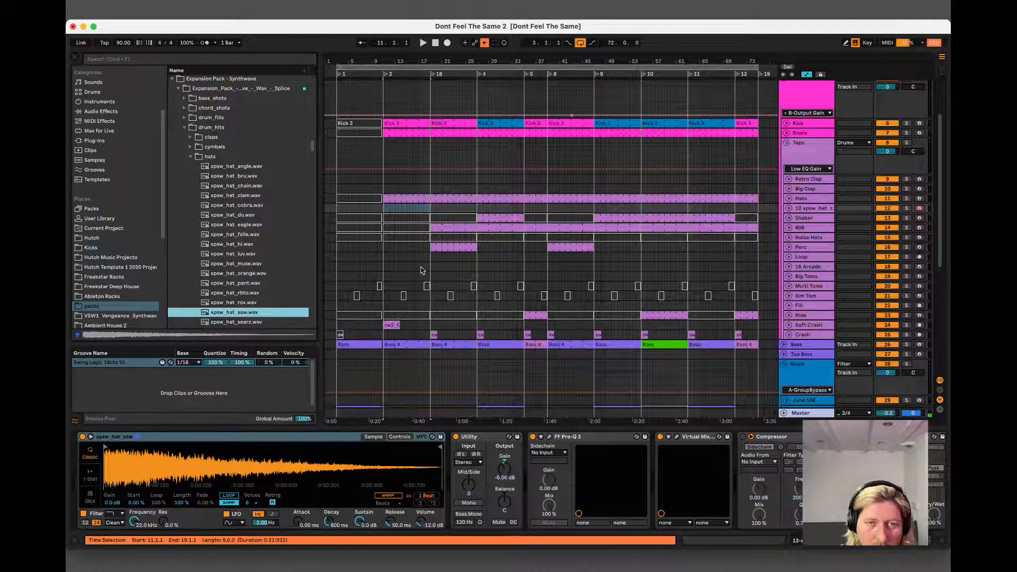
# Play the arrangement from bar 11 and again from the start of the Shaker clip at bar 27.
pyautogui.press('space')
pyautogui.click(483, 218)
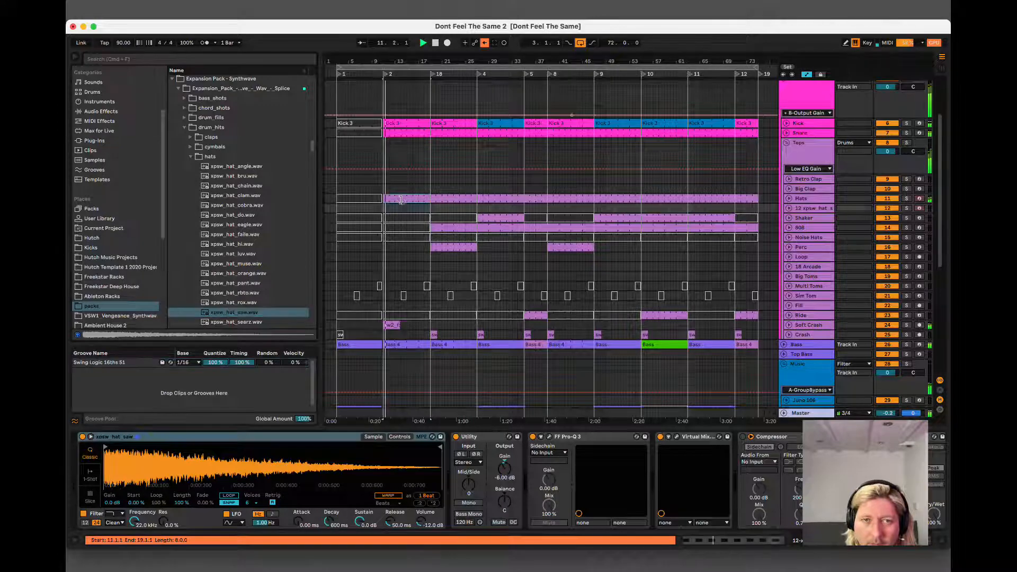
pyautogui.click(483, 217)
pyautogui.press('space')
pyautogui.press('space')
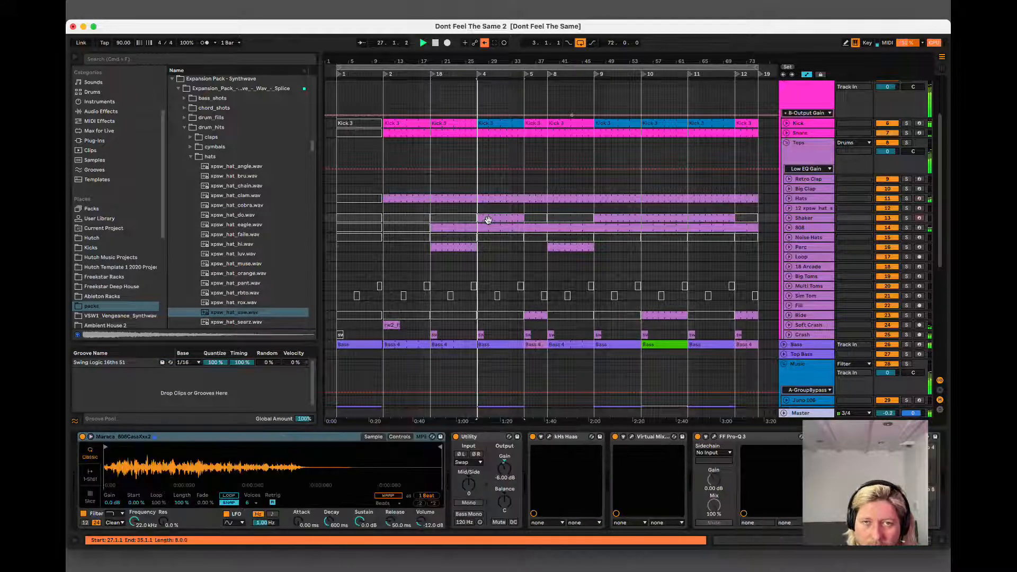
# Copy the Hats clip from bars 27 to 35 onto the new xpsw_hat track at the same position.
pyautogui.click(487, 207)
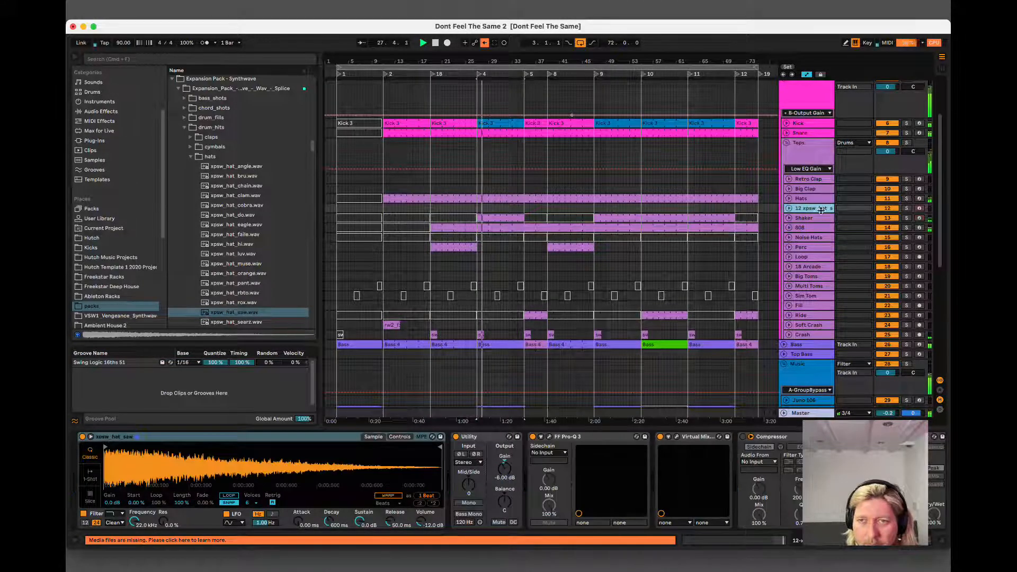
pyautogui.click(489, 201)
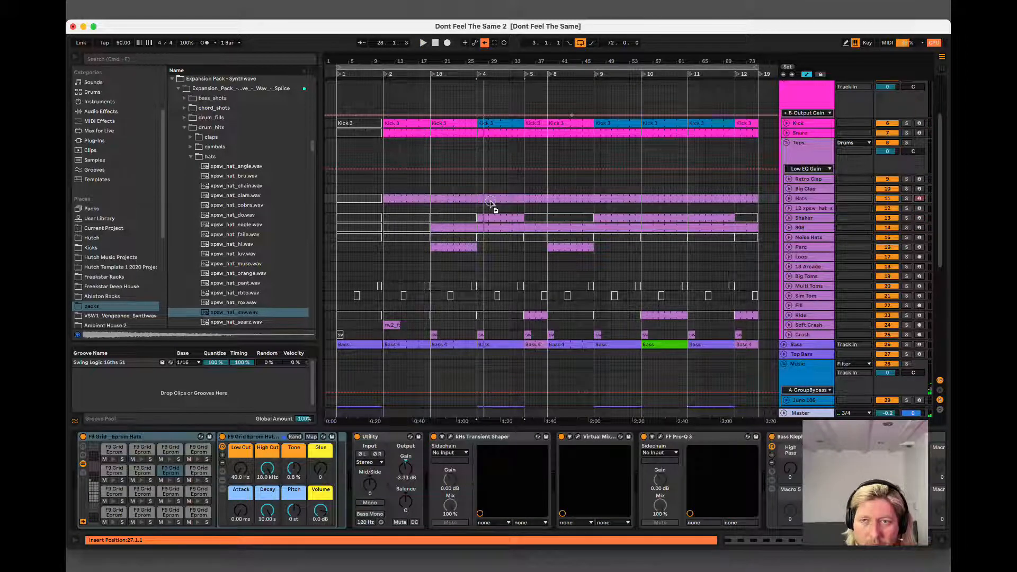
pyautogui.click(496, 208)
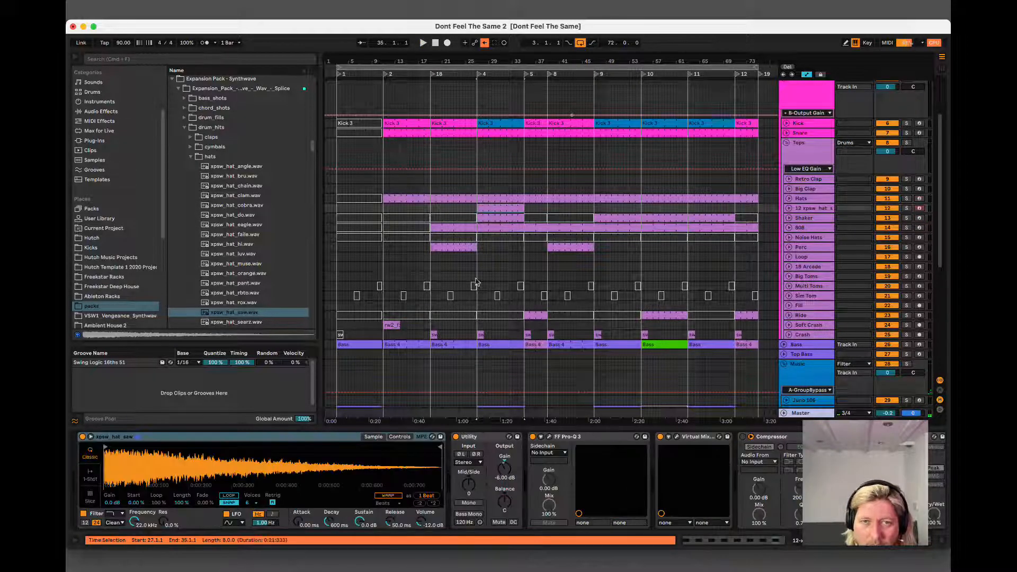
# Delete the offbeat F#3 notes at 1.1.3, 1.2.3, 1.3.3 and 1.4.3 in the copied hat clip.
pyautogui.doubleClick(499, 211)
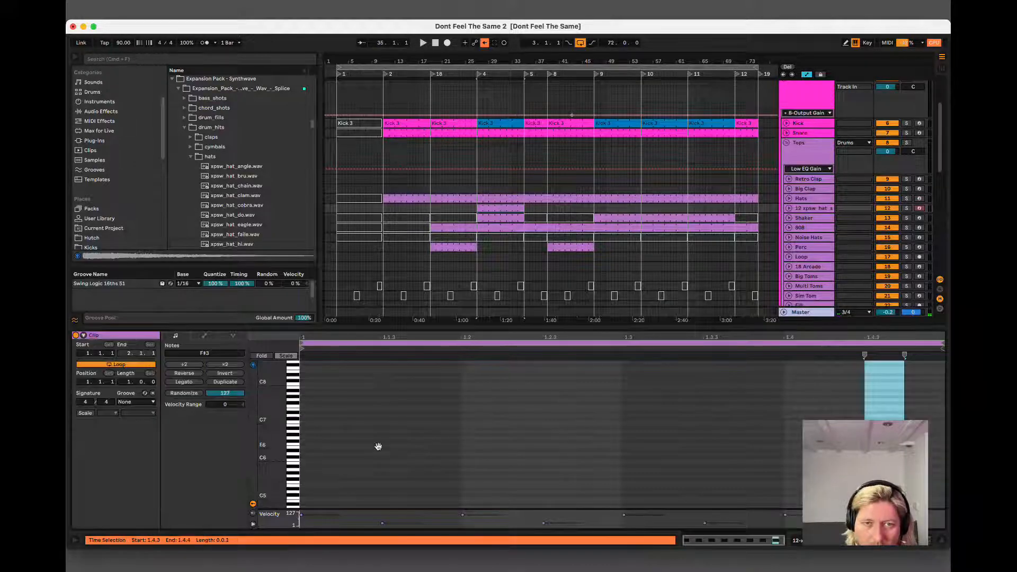
pyautogui.scroll(-10, 438, 482)
pyautogui.moveTo(408, 397); pyautogui.dragTo(405, 431)
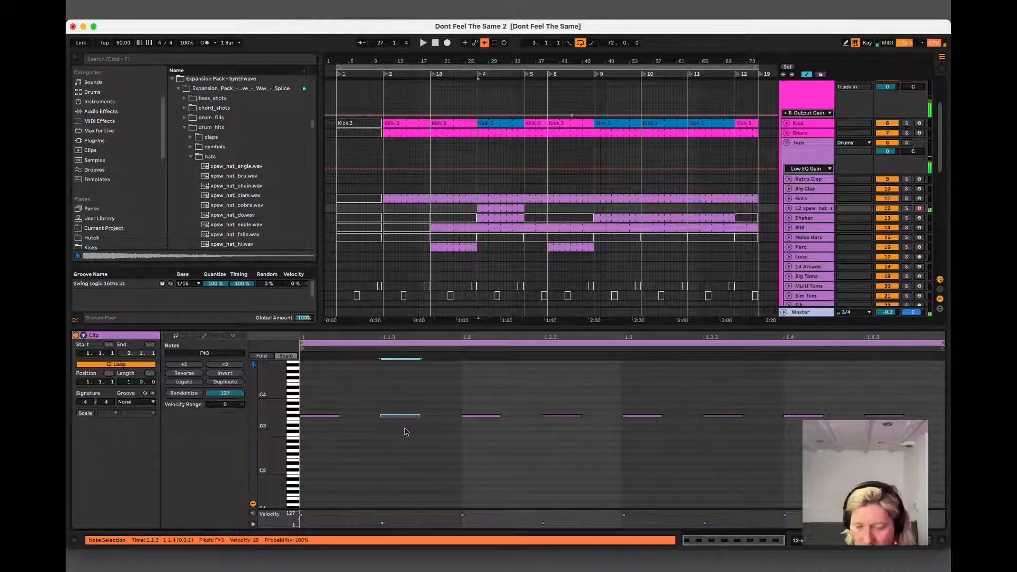
pyautogui.press('Delete')
pyautogui.moveTo(556, 377); pyautogui.dragTo(590, 439)
pyautogui.press('Delete')
pyautogui.moveTo(707, 371); pyautogui.dragTo(725, 438)
pyautogui.press('Delete')
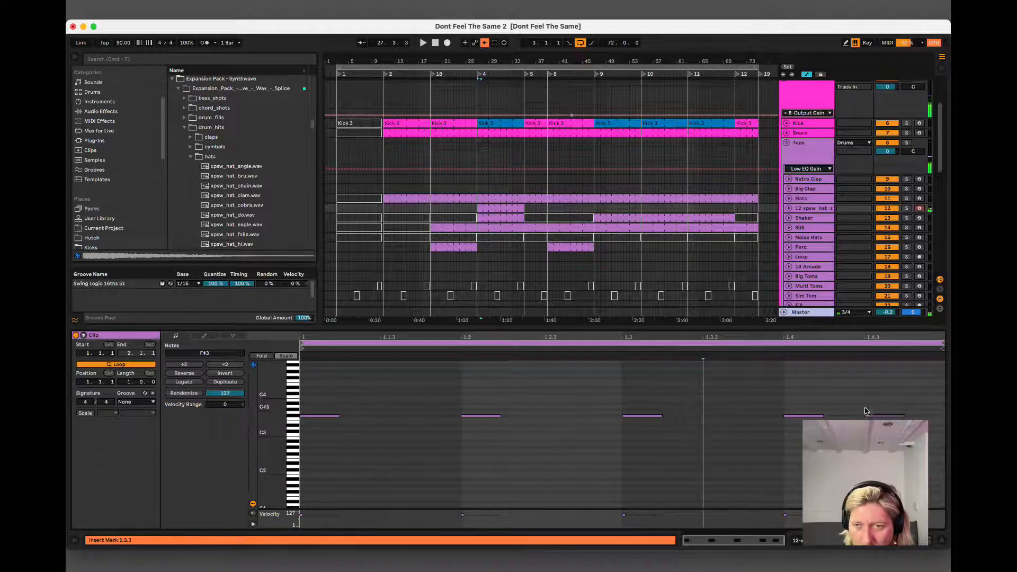
pyautogui.moveTo(864, 404); pyautogui.dragTo(904, 423)
pyautogui.press('Delete')
# Lower the Hats track's volume while playing from bar 27, and check the track briefly in solo.
pyautogui.press('space')
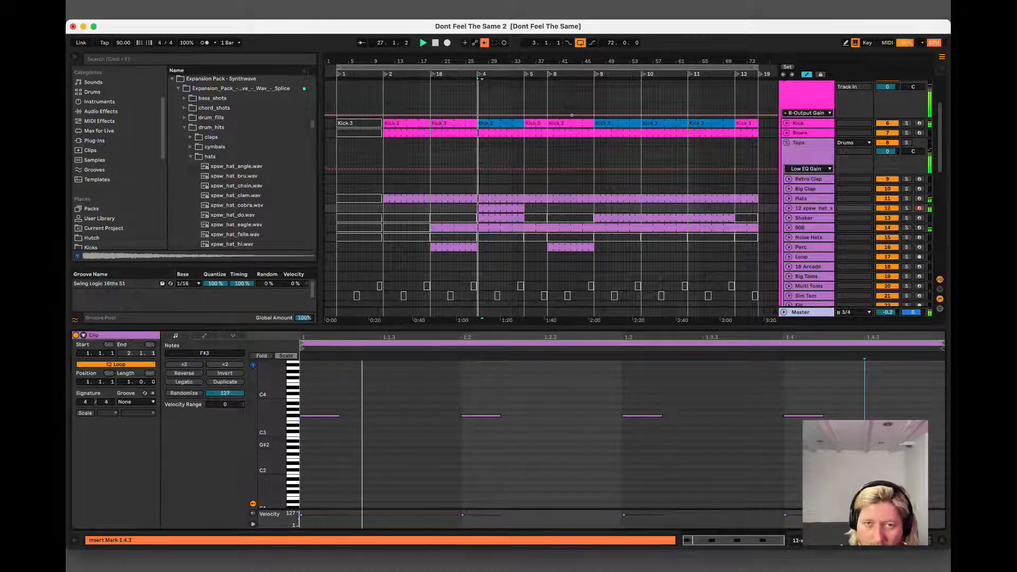
pyautogui.click(811, 199)
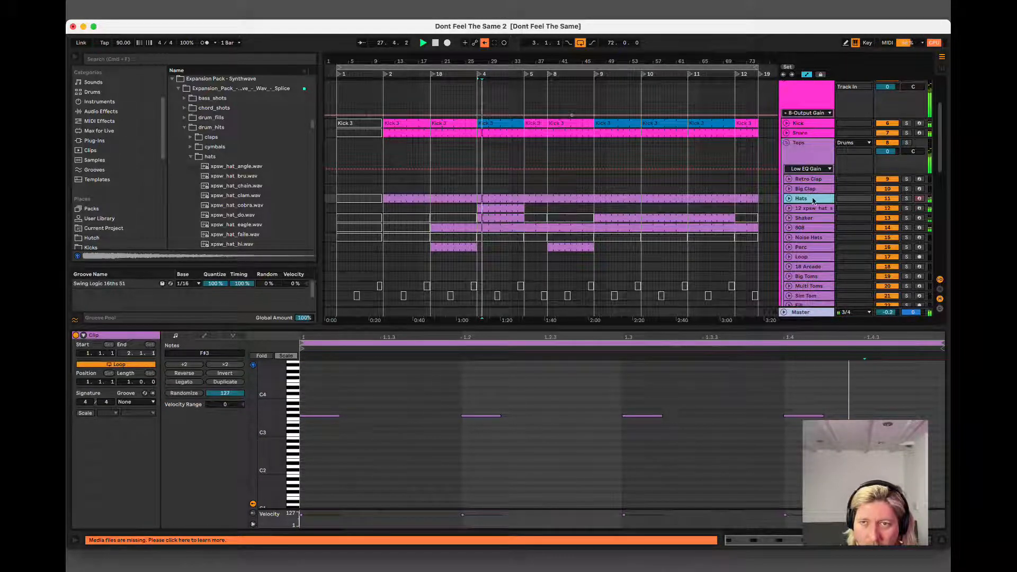
pyautogui.click(789, 199)
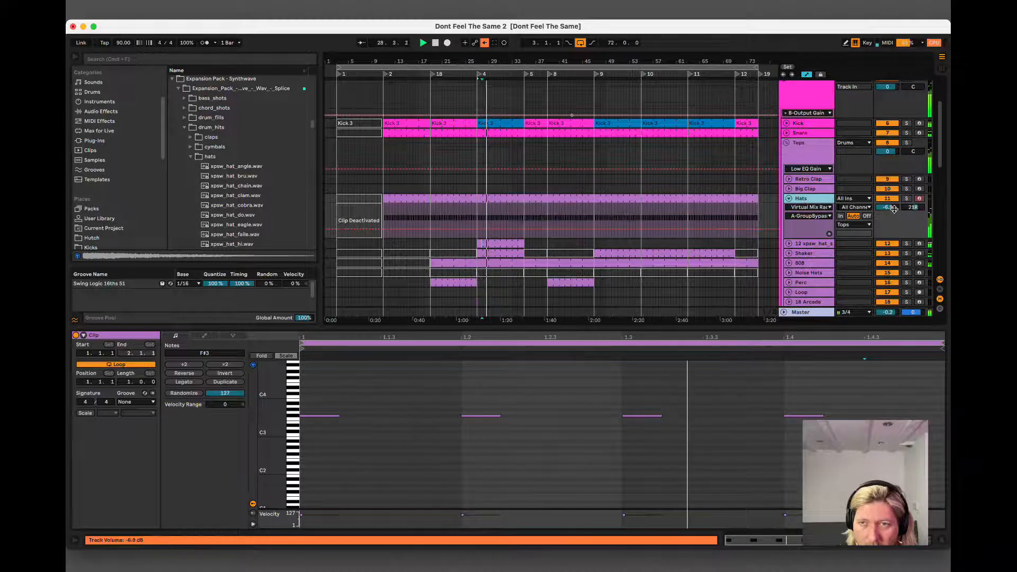
pyautogui.moveTo(887, 207); pyautogui.dragTo(887, 222)
pyautogui.click(804, 202)
pyautogui.doubleClick(803, 202)
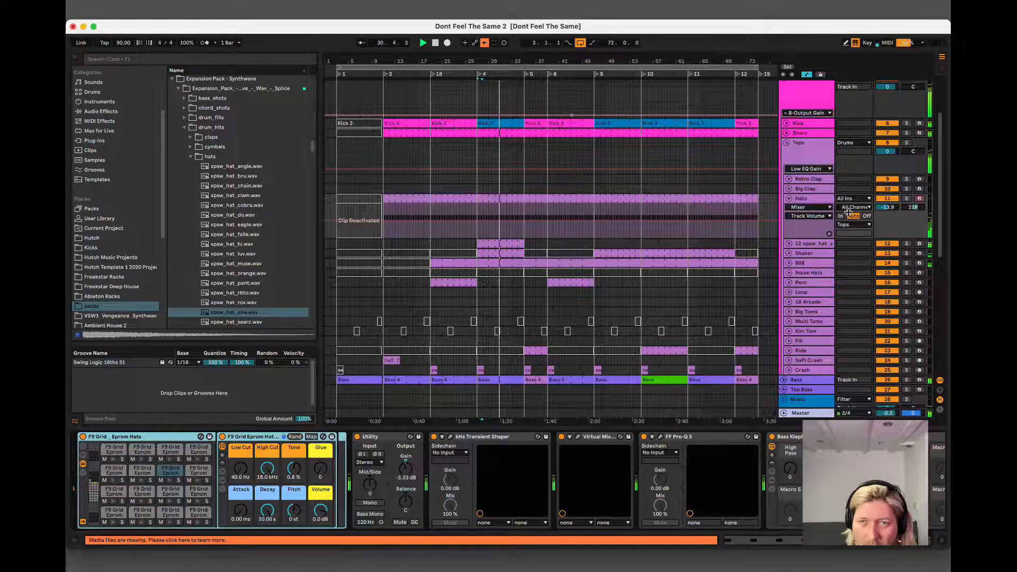
pyautogui.click(815, 200)
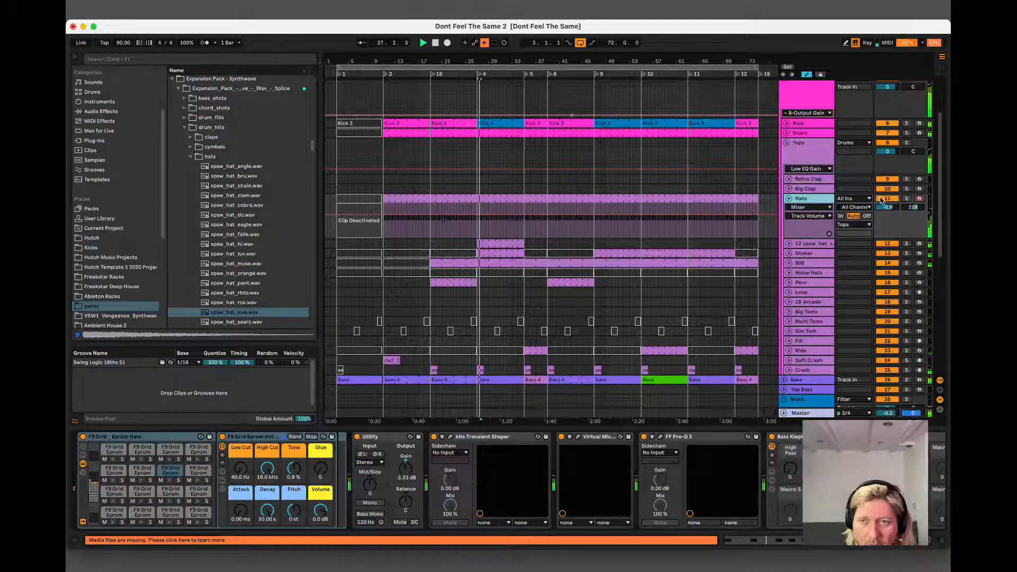
pyautogui.click(906, 198)
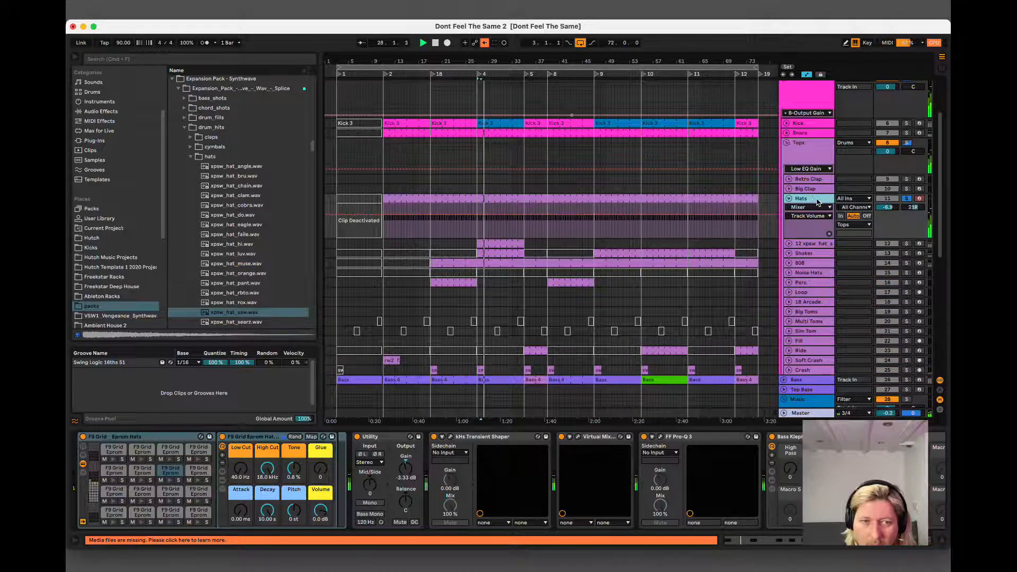
pyautogui.click(907, 198)
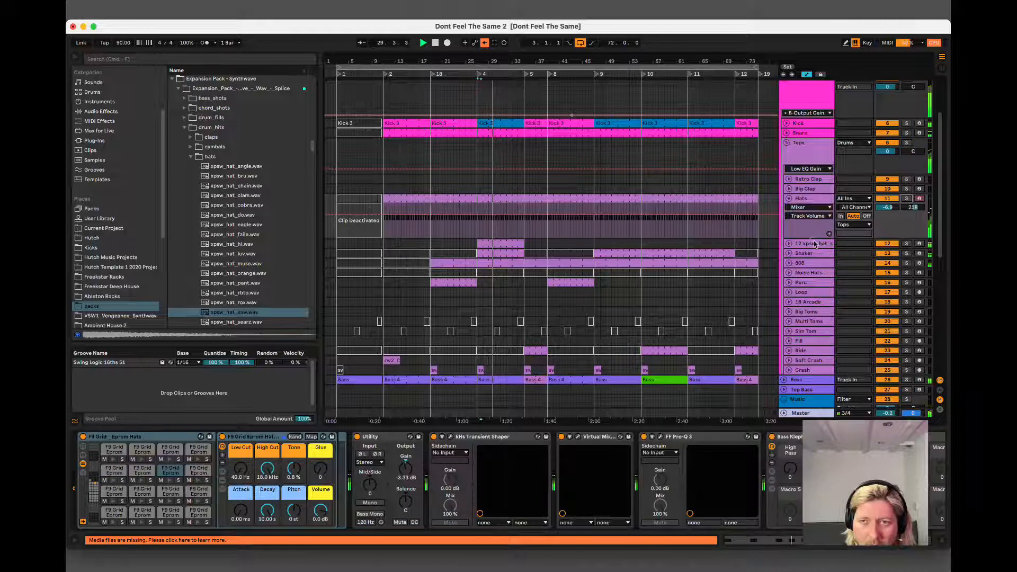
# Switch the xpsw_hat_saw sampler to 1-Shot mode and set its track volume to about -7.6 dB.
pyautogui.click(814, 245)
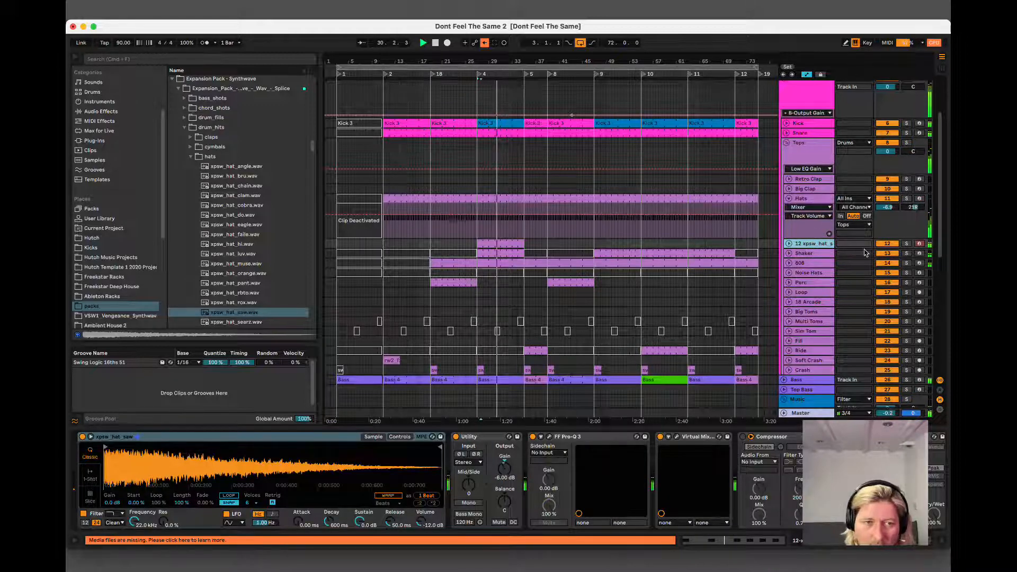
pyautogui.click(90, 474)
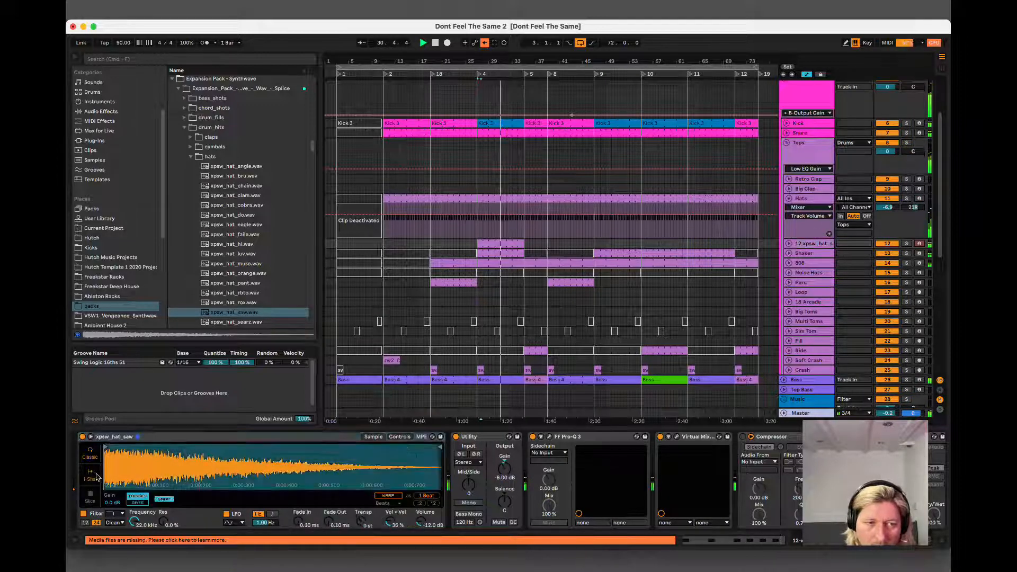
pyautogui.click(789, 244)
pyautogui.moveTo(888, 252); pyautogui.dragTo(892, 253)
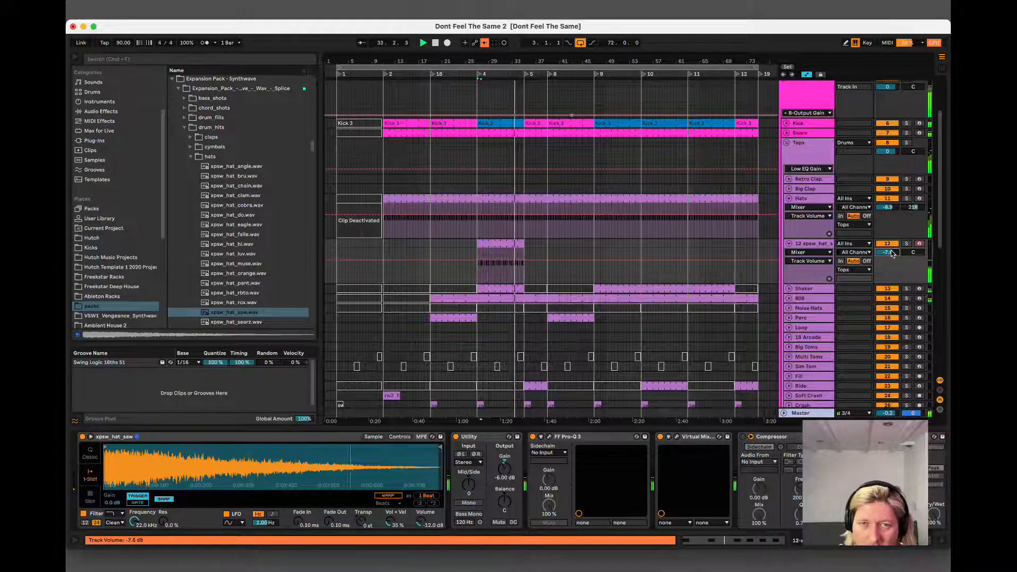
# Copy the xpsw_hat clip from bars 27 to 35 into the sections at bars 47 and 63, checking the track briefly in solo.
pyautogui.click(504, 244)
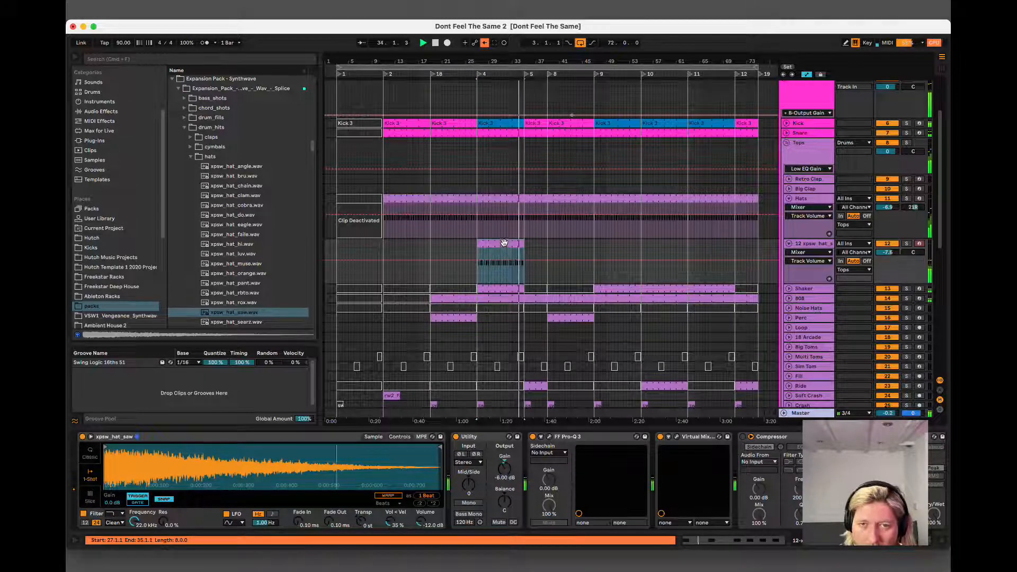
pyautogui.moveTo(504, 243); pyautogui.dragTo(581, 243)
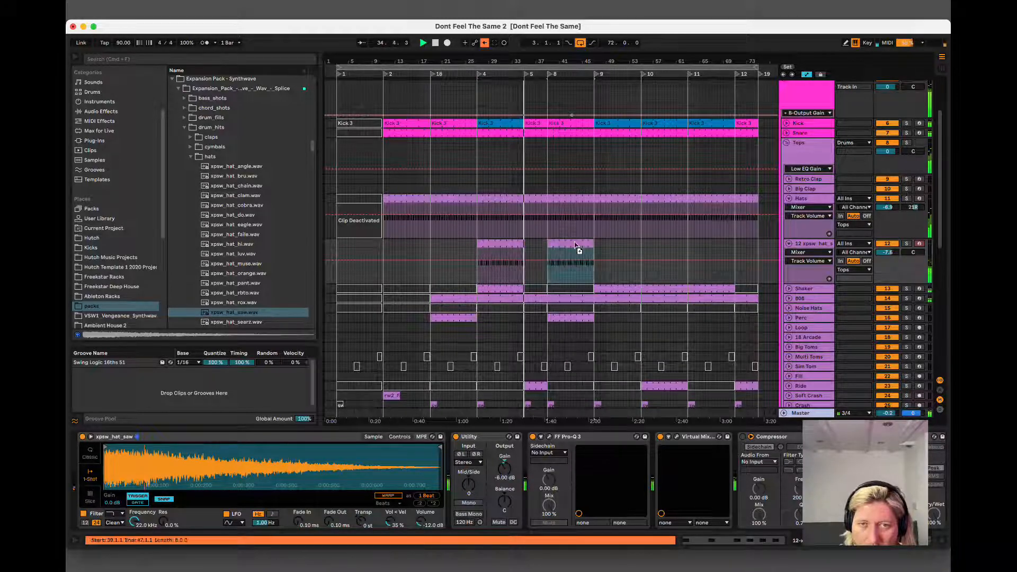
pyautogui.click(907, 244)
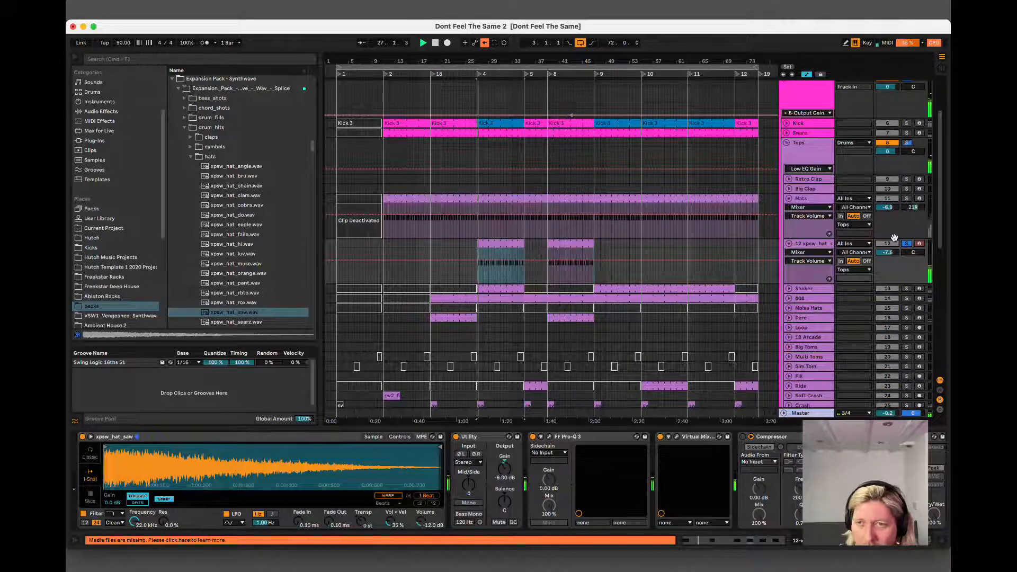
pyautogui.click(906, 243)
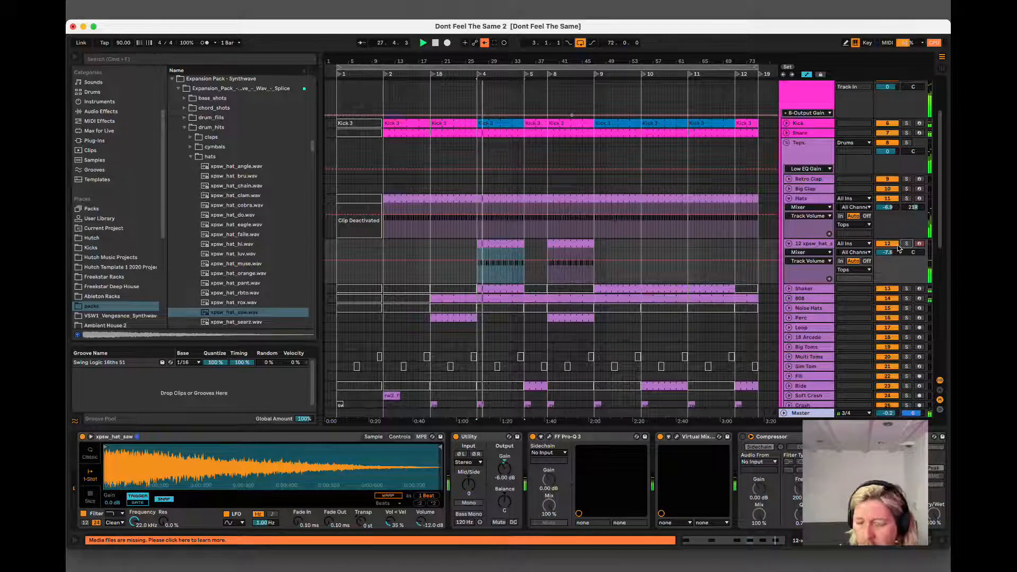
pyautogui.click(607, 265)
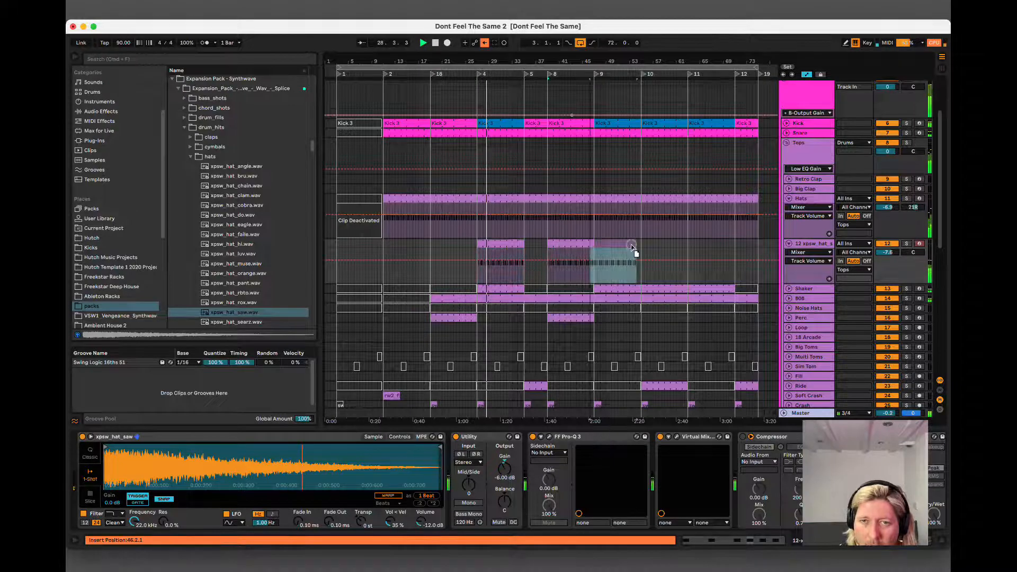
pyautogui.moveTo(611, 244); pyautogui.dragTo(708, 252)
# Delete the remaining offbeat F#3 notes at 1.3.3 and 1.4.3 in the xpsw_hat clip at bar 27 and close the clip editor.
pyautogui.doubleClick(483, 247)
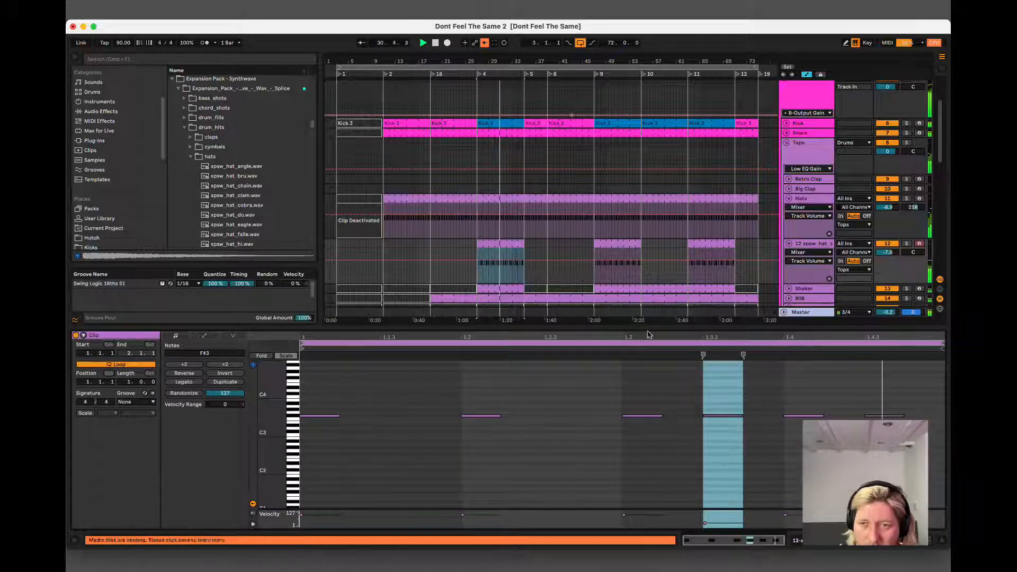
pyautogui.moveTo(840, 386); pyautogui.dragTo(877, 433)
pyautogui.press('BackSpace')
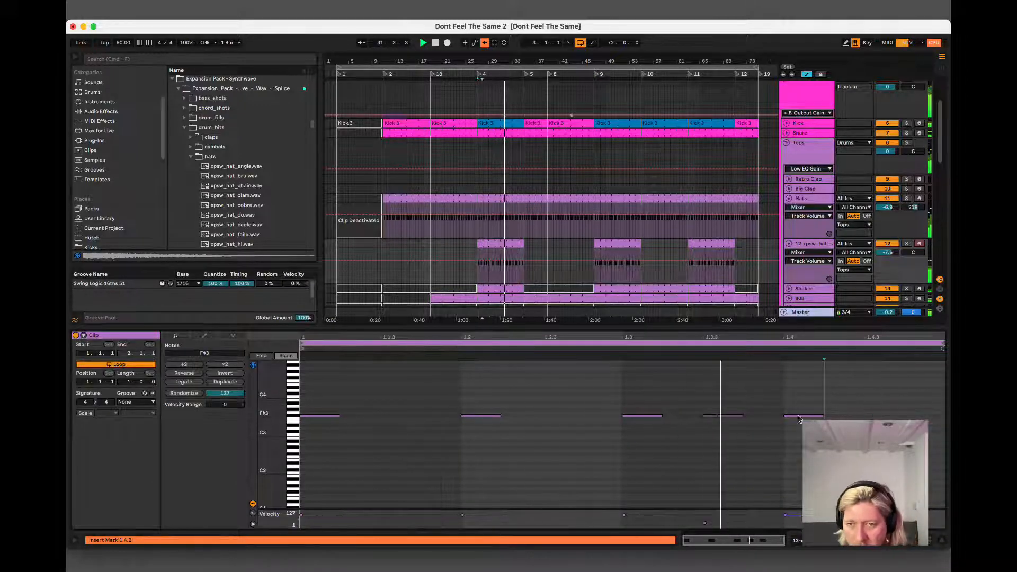
pyautogui.moveTo(718, 391); pyautogui.dragTo(731, 434)
pyautogui.press('BackSpace')
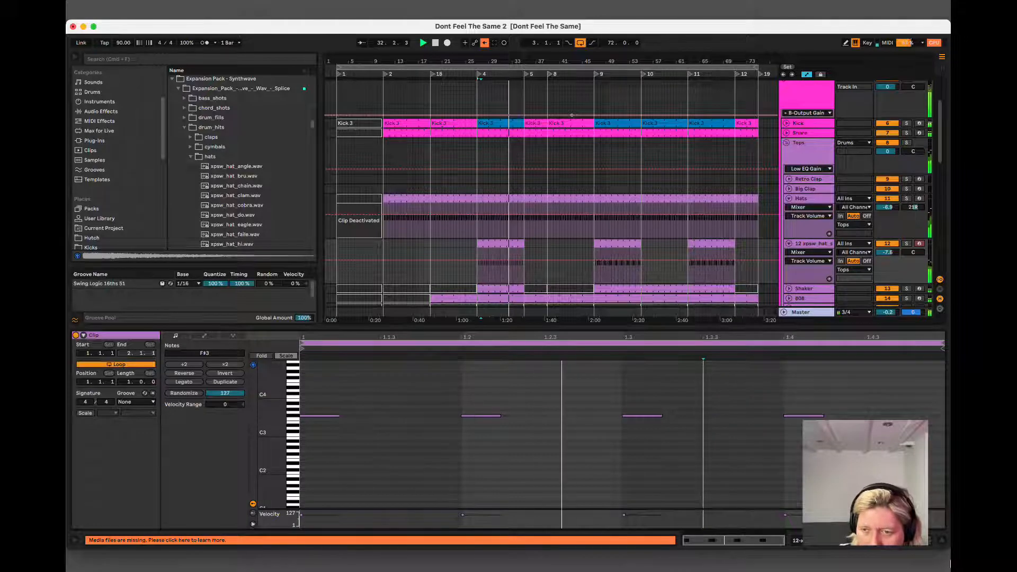
pyautogui.click(941, 540)
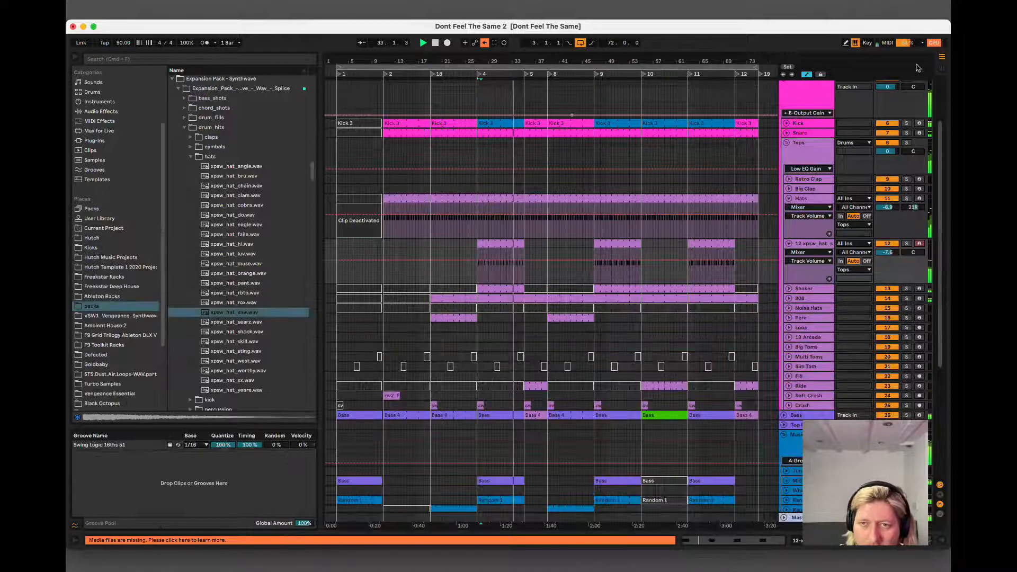
# Set the xpsw_hat track's volume to about -7.0 dB and fold the track.
pyautogui.click(809, 247)
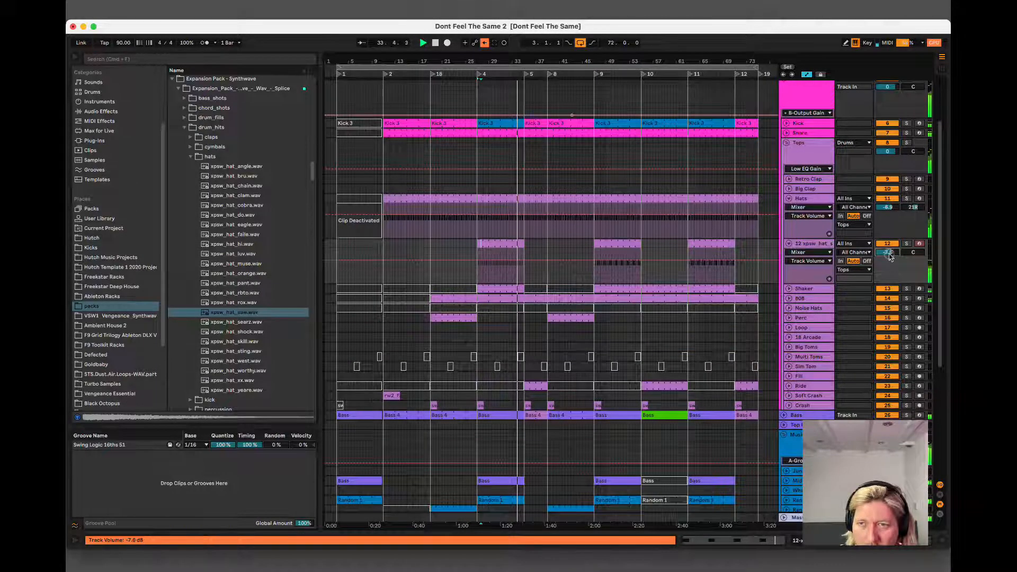
pyautogui.click(789, 243)
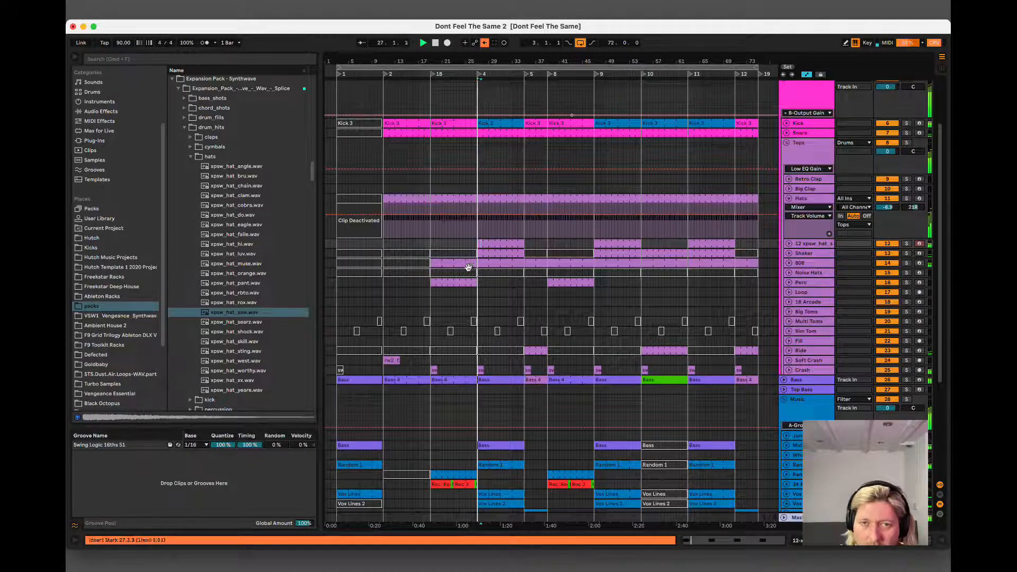
# Vary the F#3 velocities in the bar 27 xpsw_hat clip, with 90 at 1.1.1 and 94 at 1.3.1, and copy it over the bar 63 clip.
pyautogui.doubleClick(490, 242)
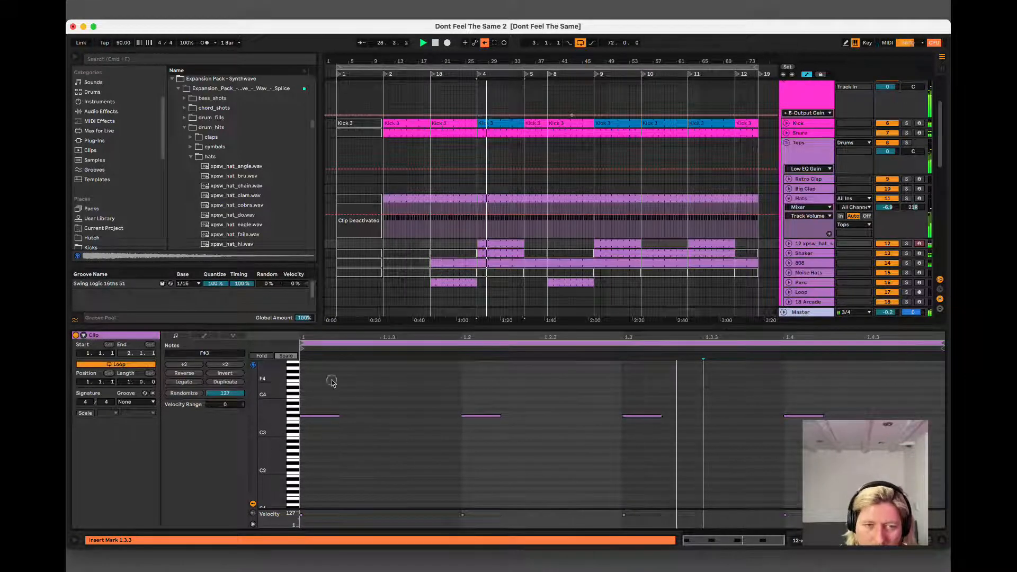
pyautogui.moveTo(332, 379); pyautogui.dragTo(307, 450)
pyautogui.moveTo(260, 413); pyautogui.dragTo(318, 419)
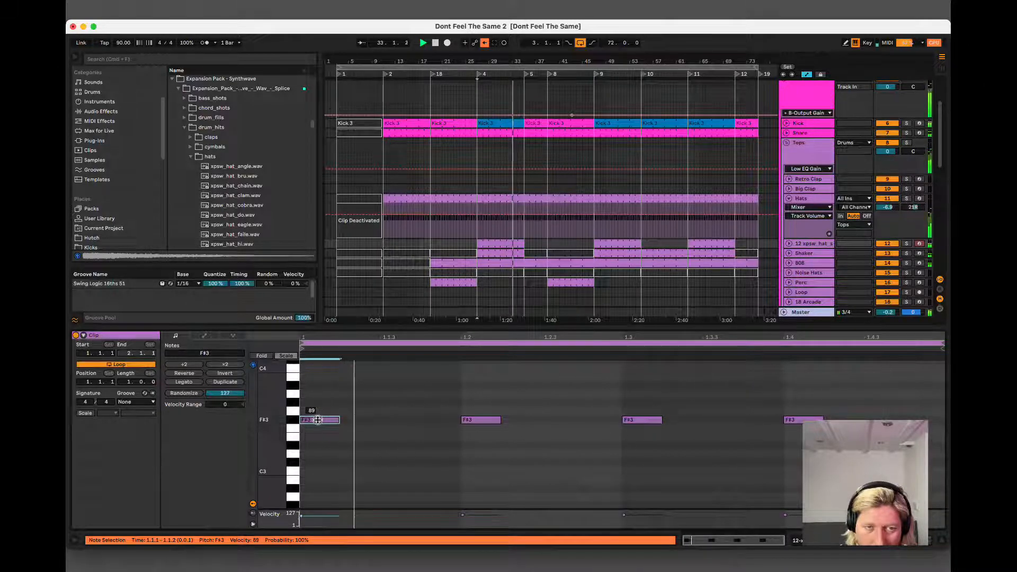
pyautogui.click(477, 419)
pyautogui.moveTo(327, 424); pyautogui.dragTo(328, 423)
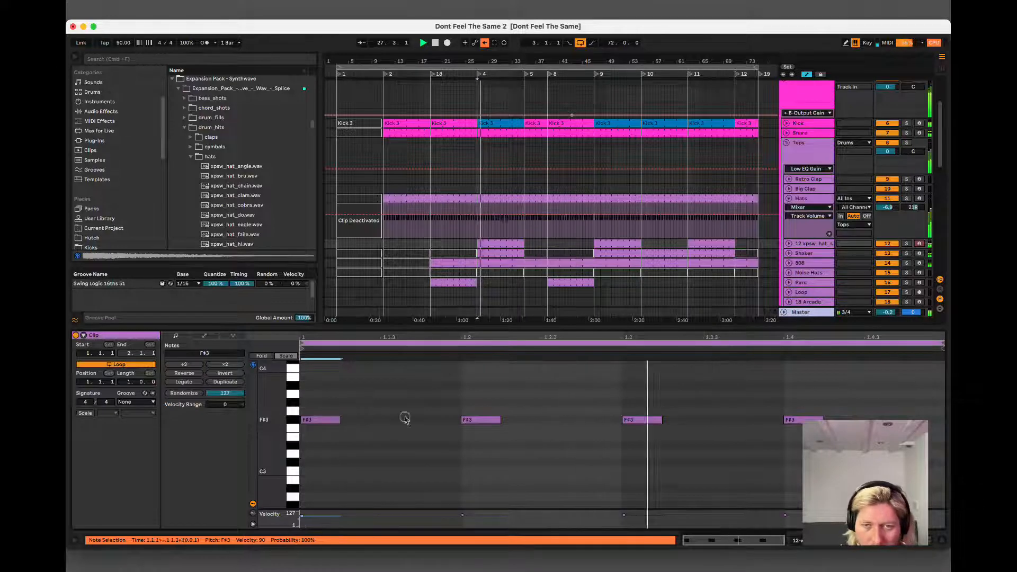
pyautogui.click(644, 420)
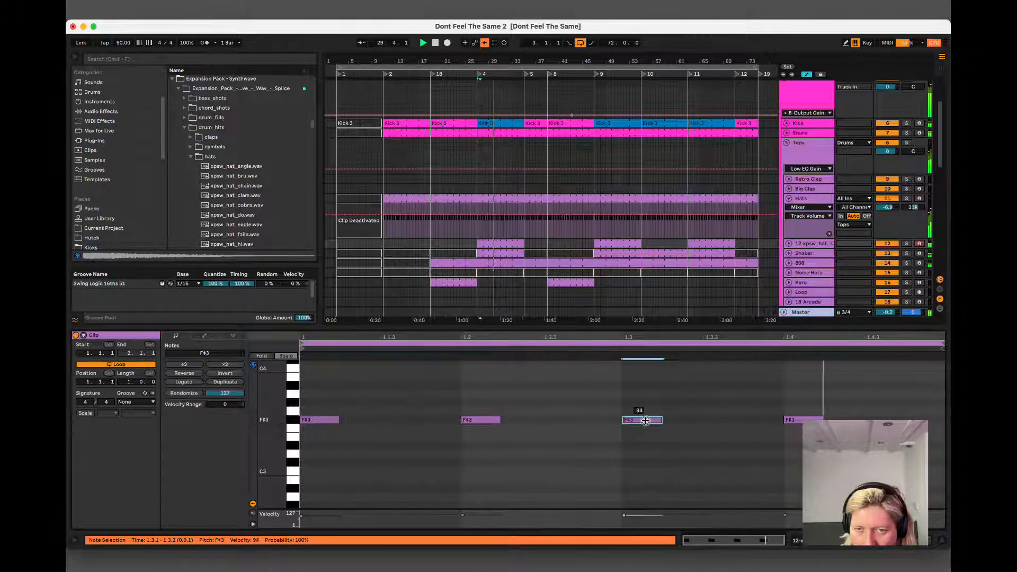
pyautogui.click(941, 538)
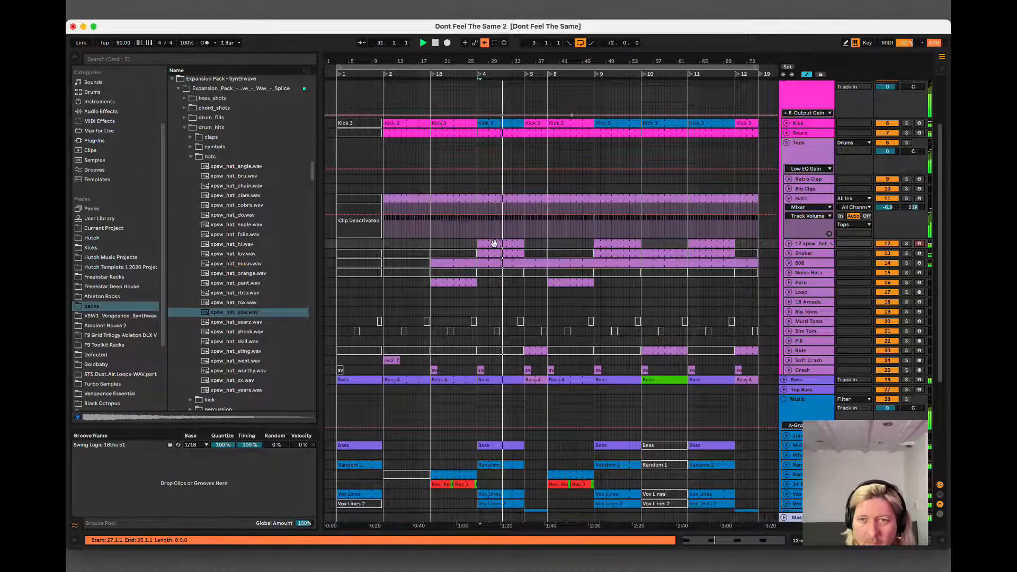
pyautogui.moveTo(494, 243); pyautogui.dragTo(706, 247)
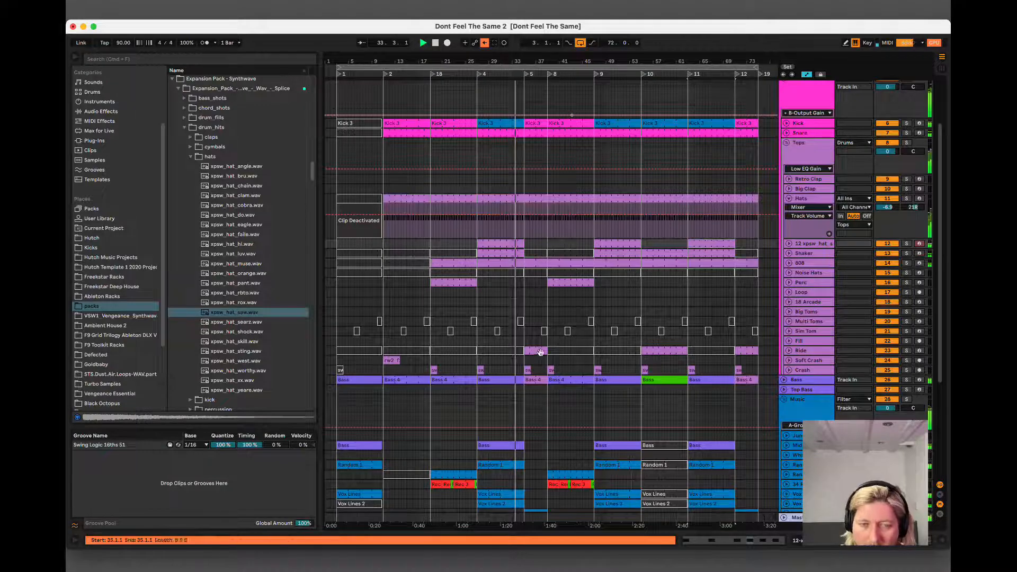
# Listen to the sections starting at bar 27 and bar 11 to compare their music parts.
pyautogui.click(513, 445)
pyautogui.scroll(-5, 538, 443)
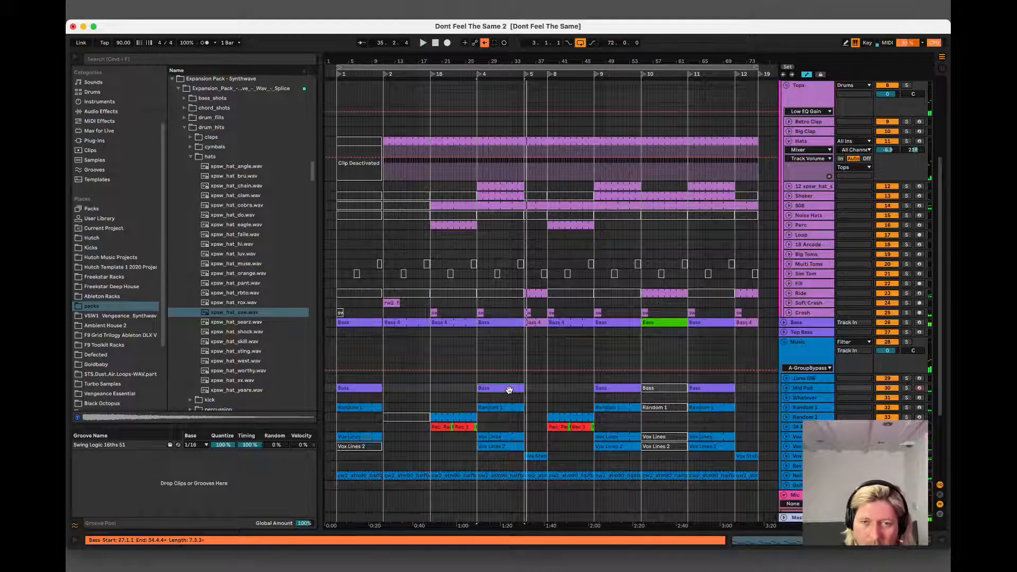
pyautogui.press('space')
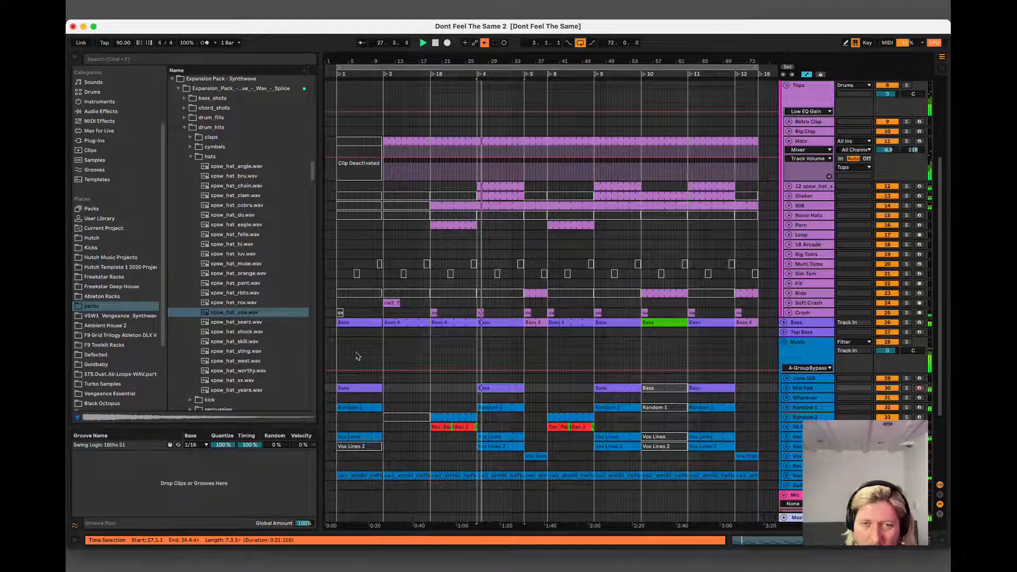
pyautogui.click(409, 419)
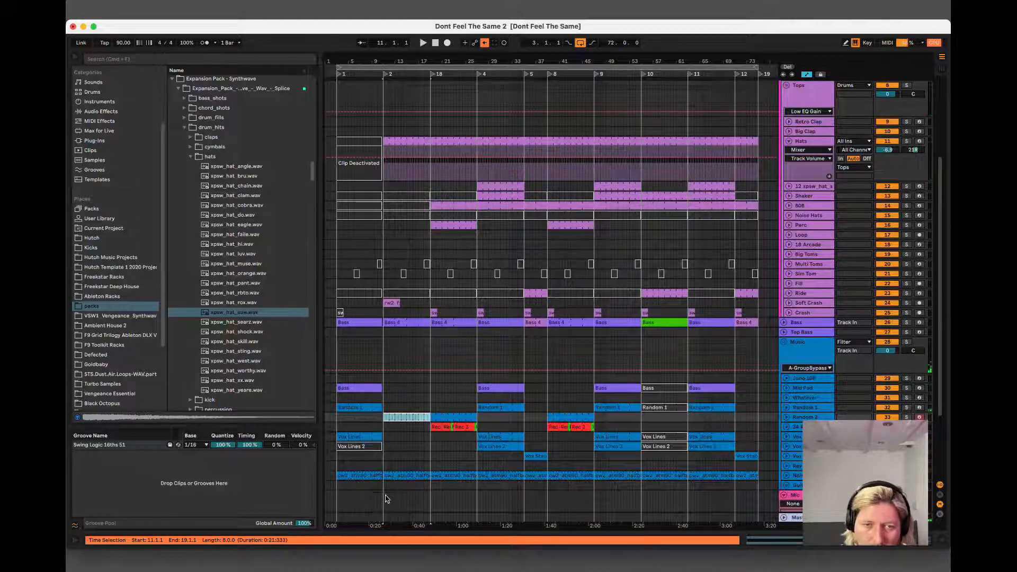
pyautogui.press('space')
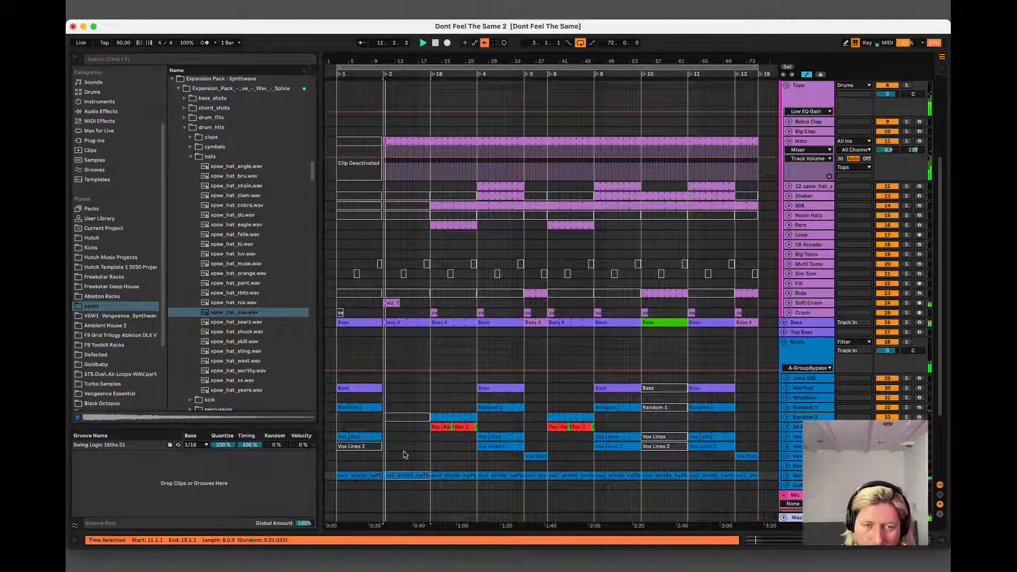
# Unfold the Guitars group and go through the Random 1, Rev Vox and Juno 106 tracks while the section from bar 11 plays.
pyautogui.click(559, 415)
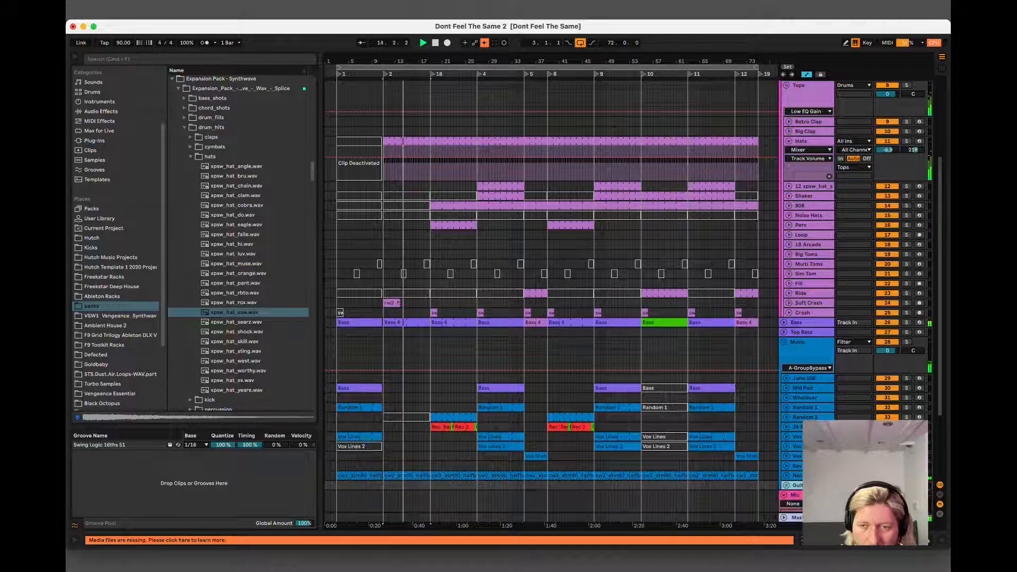
pyautogui.click(785, 485)
pyautogui.scroll(-5, 792, 485)
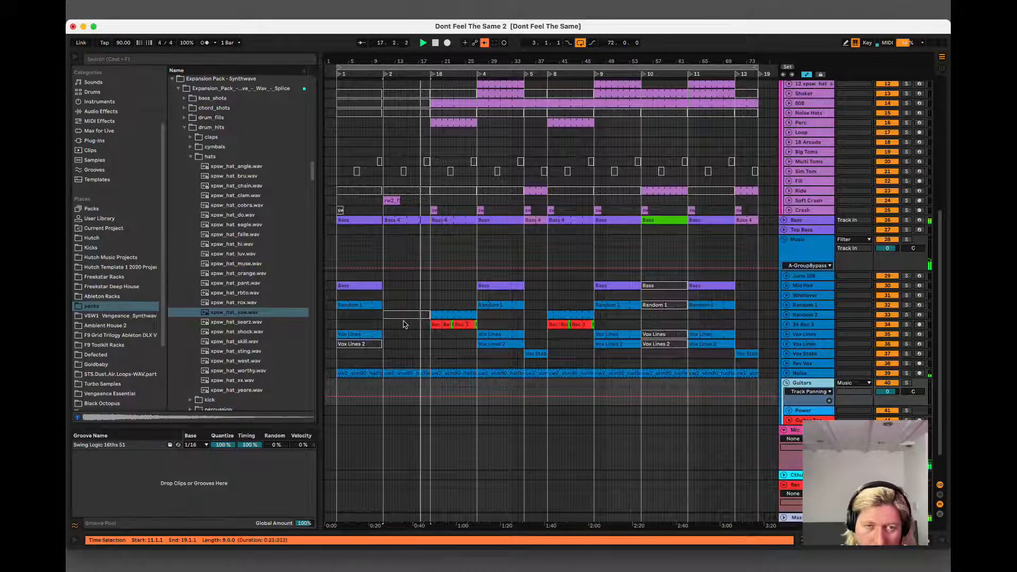
pyautogui.click(810, 306)
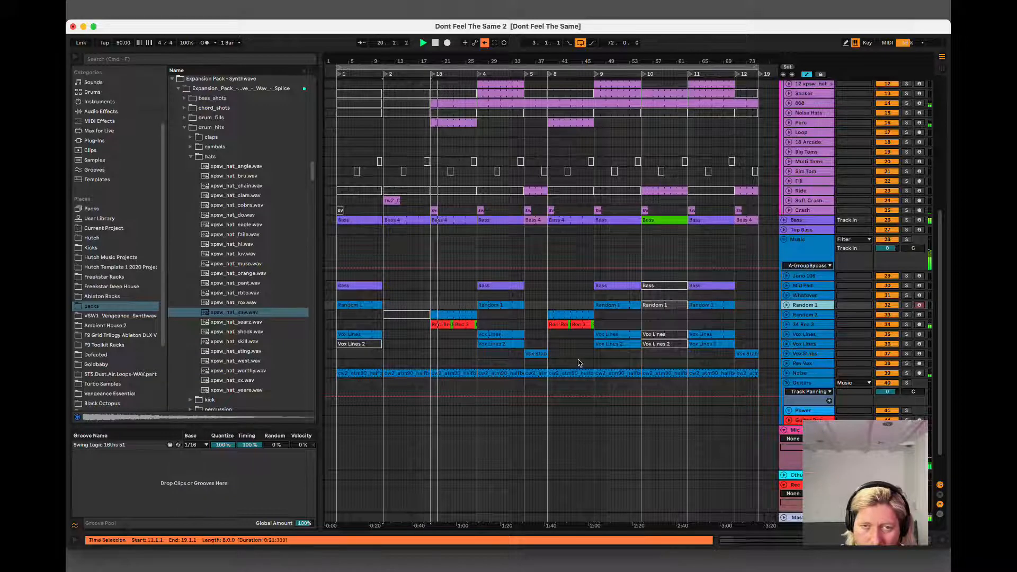
pyautogui.click(806, 365)
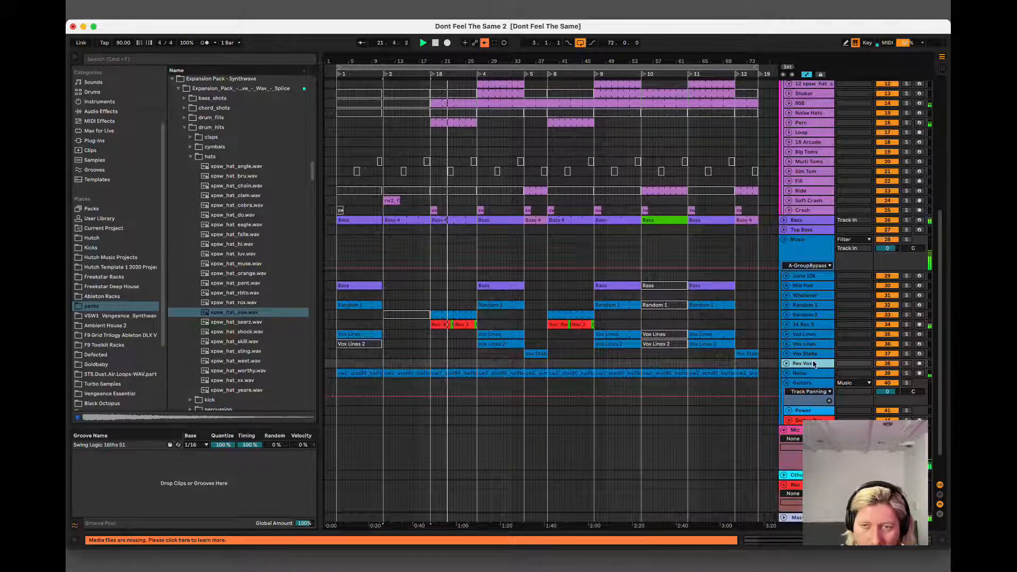
pyautogui.click(804, 272)
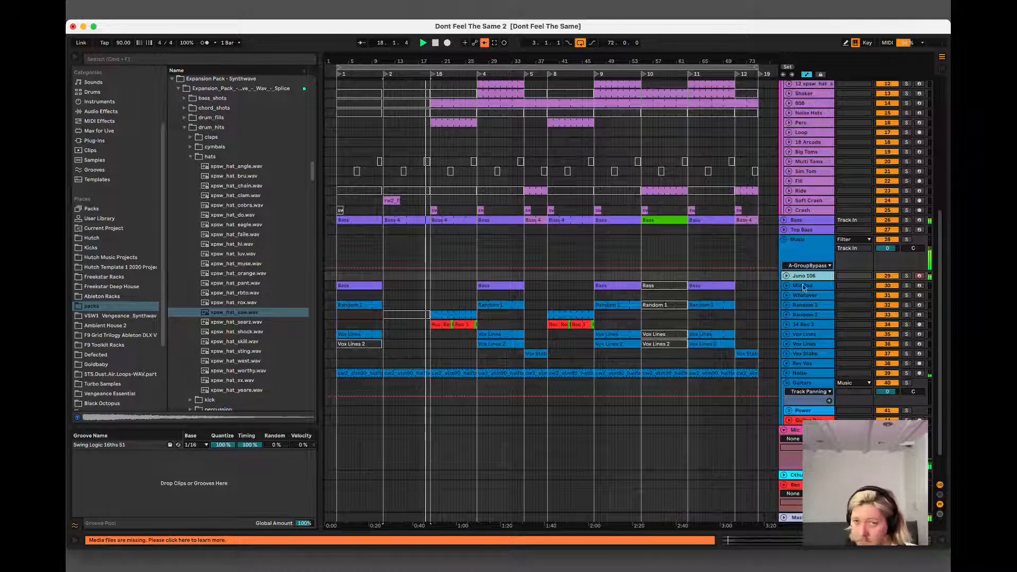
pyautogui.click(716, 262)
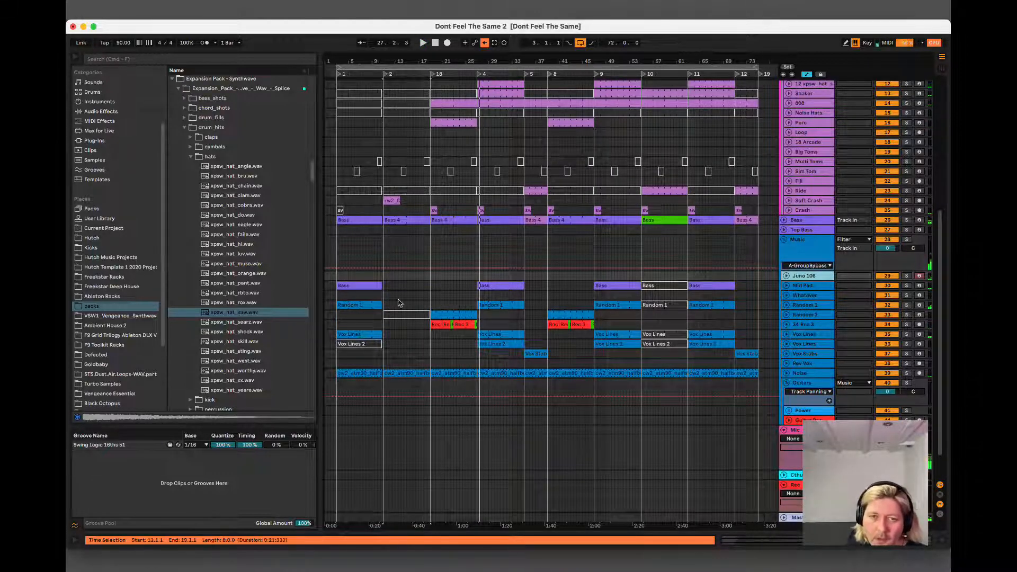
# Arm the Juno 106 track and start arrangement recording from bar 11 with a count-in.
pyautogui.click(405, 314)
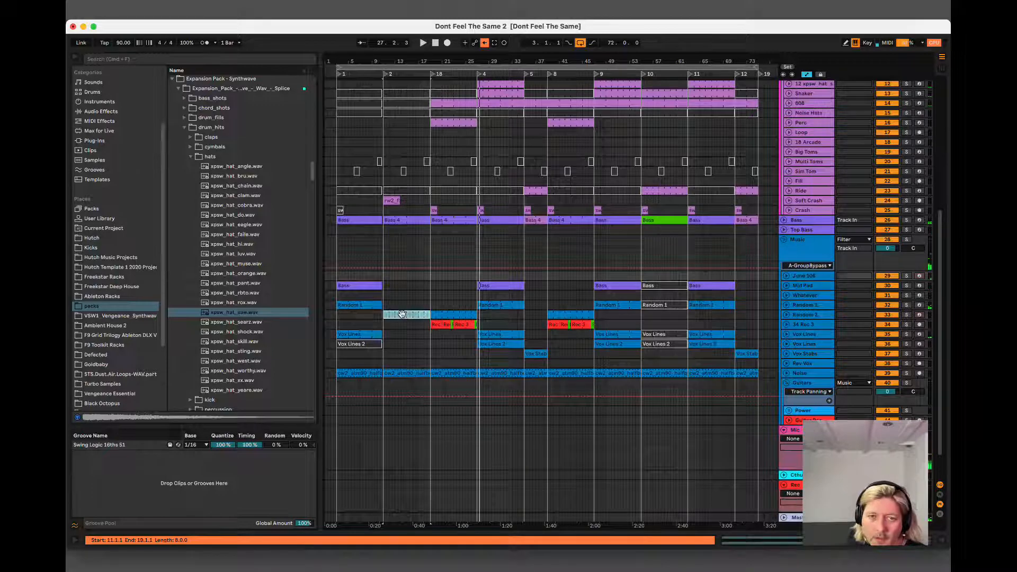
pyautogui.click(448, 43)
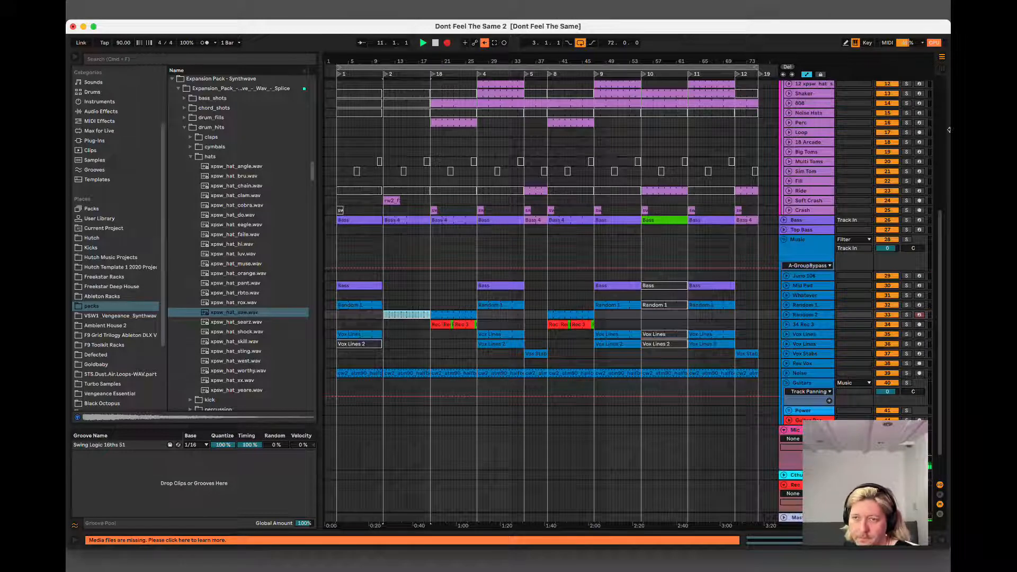
pyautogui.click(919, 276)
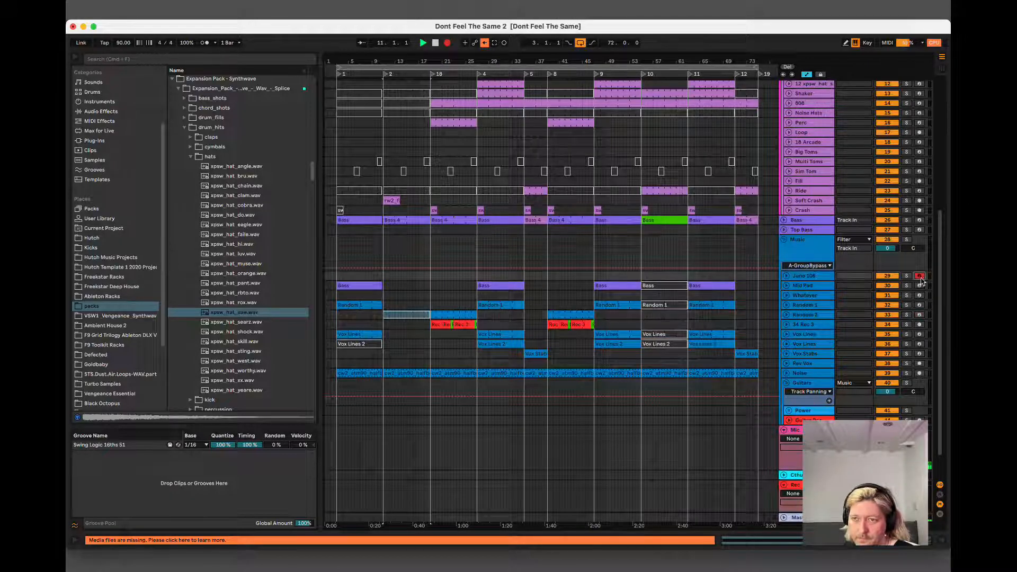
pyautogui.click(822, 279)
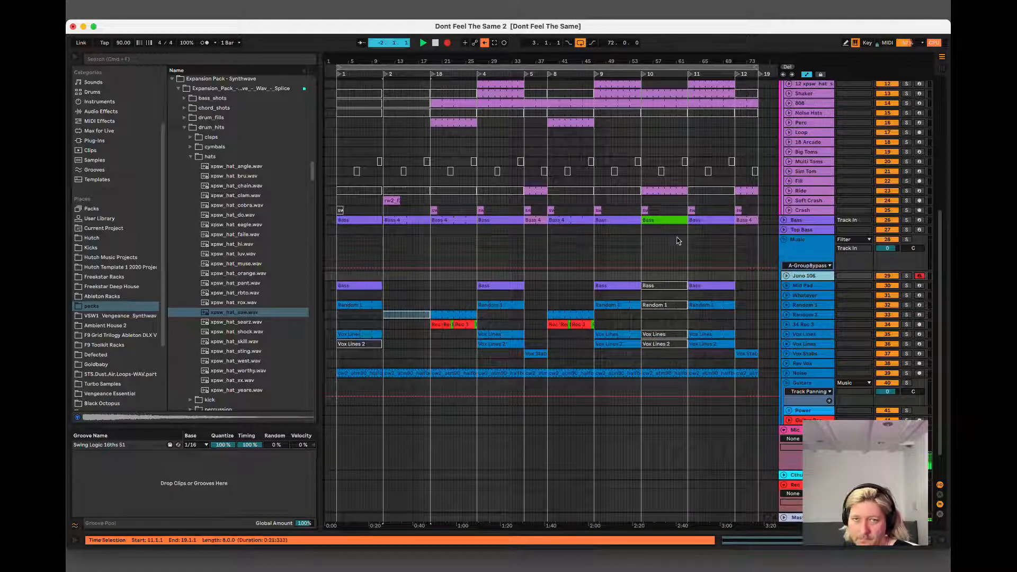
pyautogui.click(402, 316)
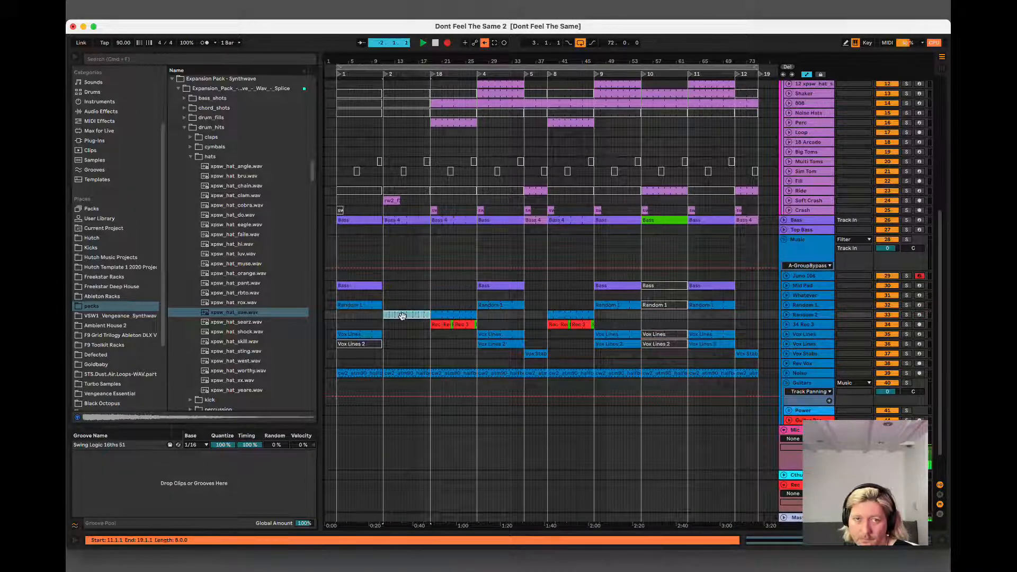
pyautogui.click(409, 219)
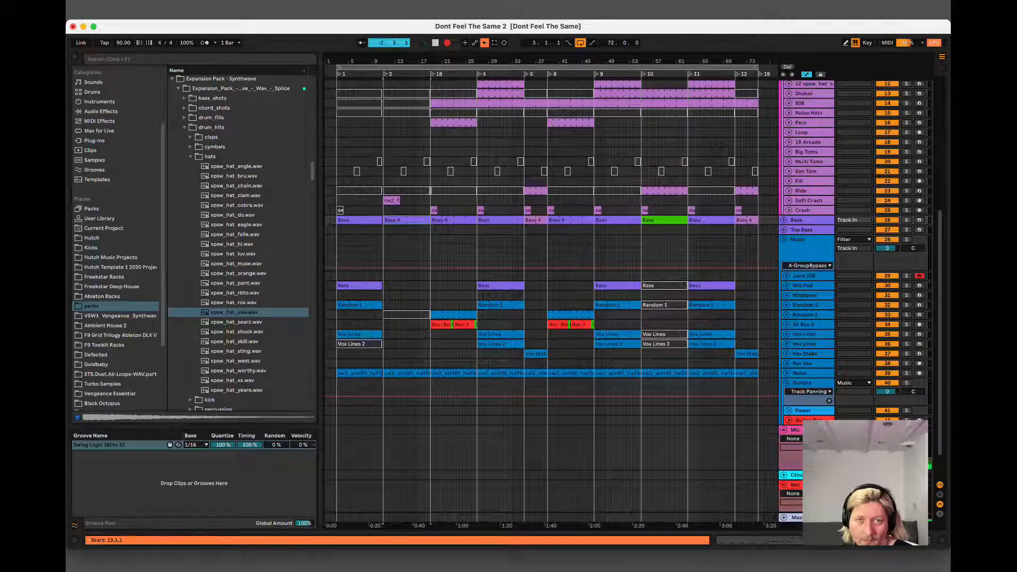
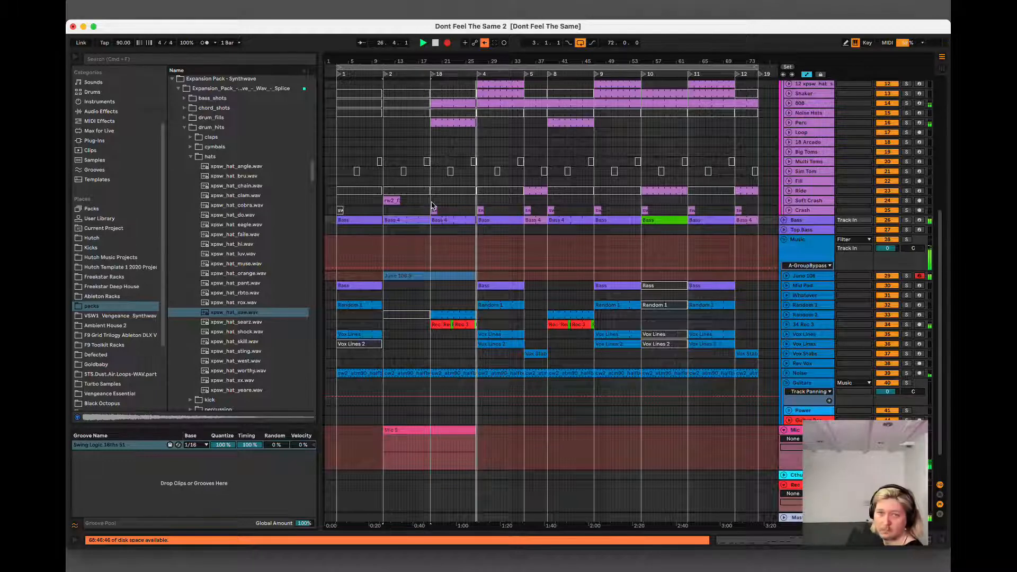
# Stop the recording, quantize all notes in the new Juno 106 clip and make them legato.
pyautogui.press('space')
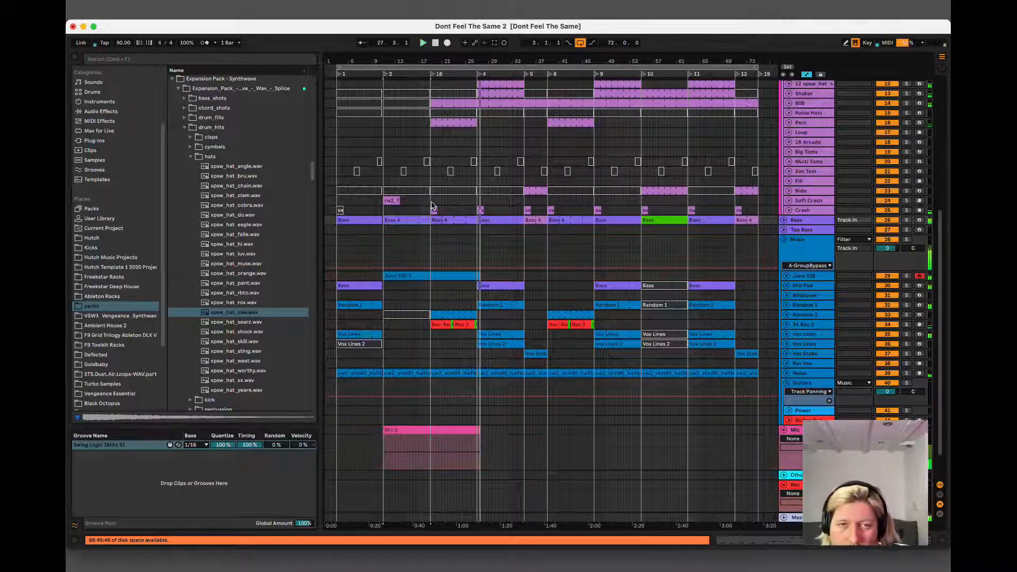
pyautogui.doubleClick(447, 277)
pyautogui.press('super+a')
pyautogui.press('super+u')
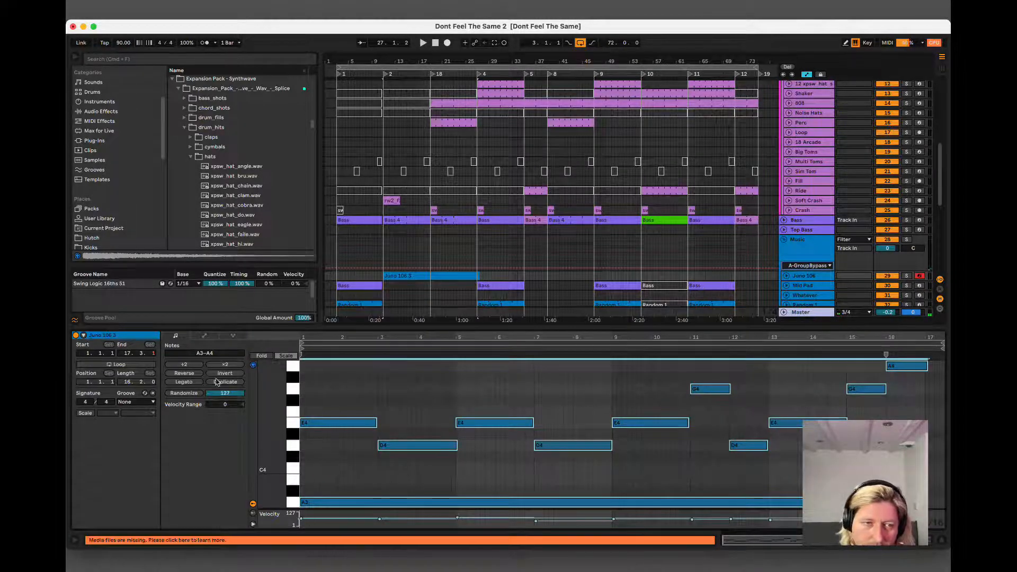
pyautogui.click(178, 384)
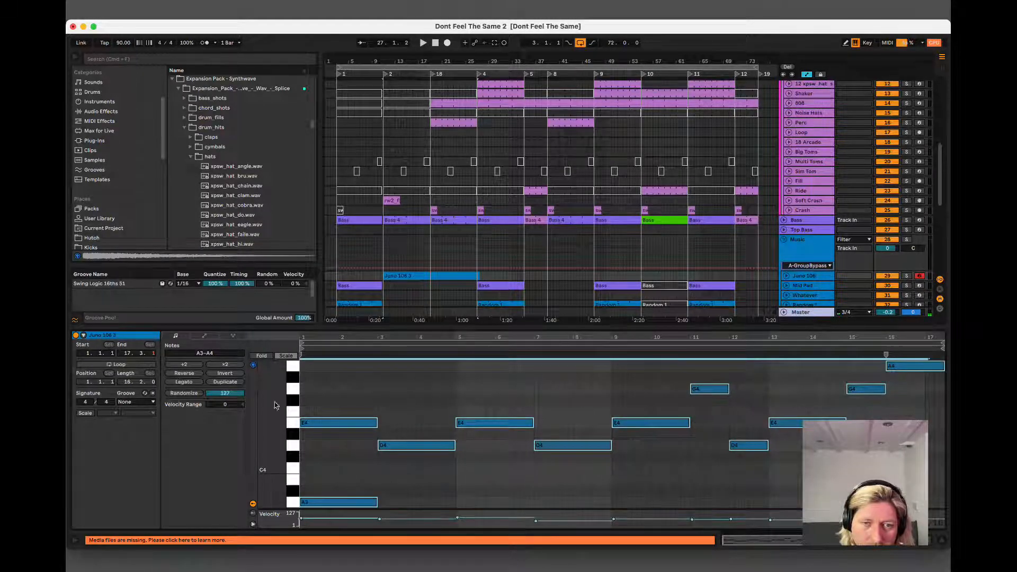
# Lengthen the opening A3 note of the Juno 106 clip to 8 bars and duplicate it directly after itself.
pyautogui.click(469, 484)
pyautogui.moveTo(379, 504); pyautogui.dragTo(927, 503)
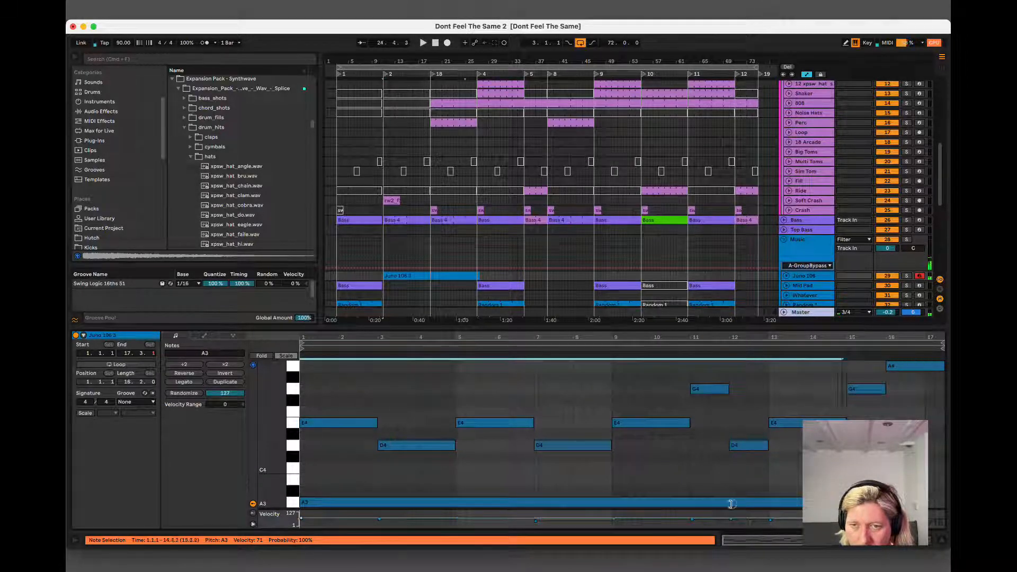
pyautogui.moveTo(731, 504); pyautogui.dragTo(608, 508)
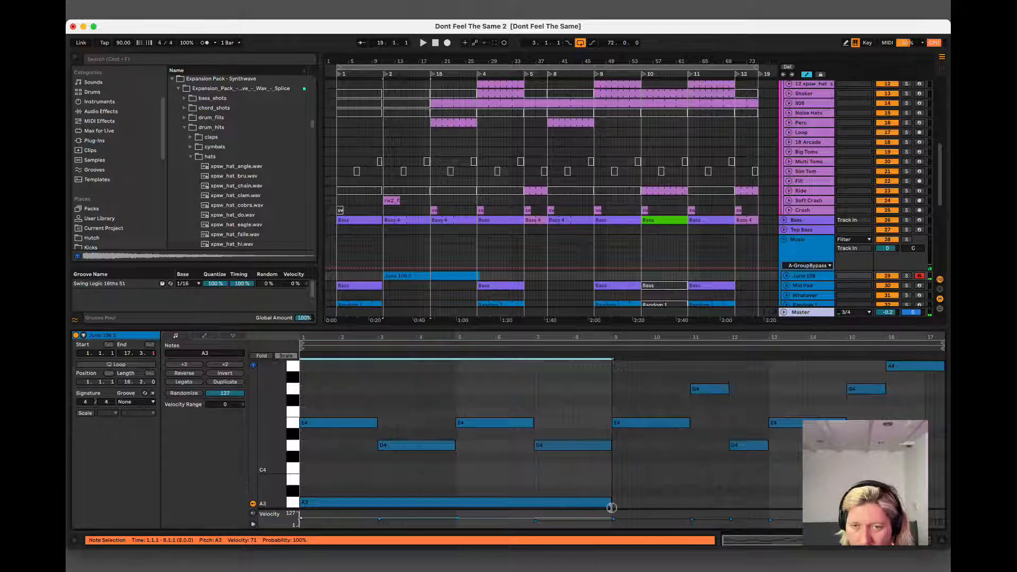
pyautogui.press('super+d')
# Play the section from bar 11, trim the excess of the Juno 106 clip after bar 27 and hide the note editor.
pyautogui.press('space')
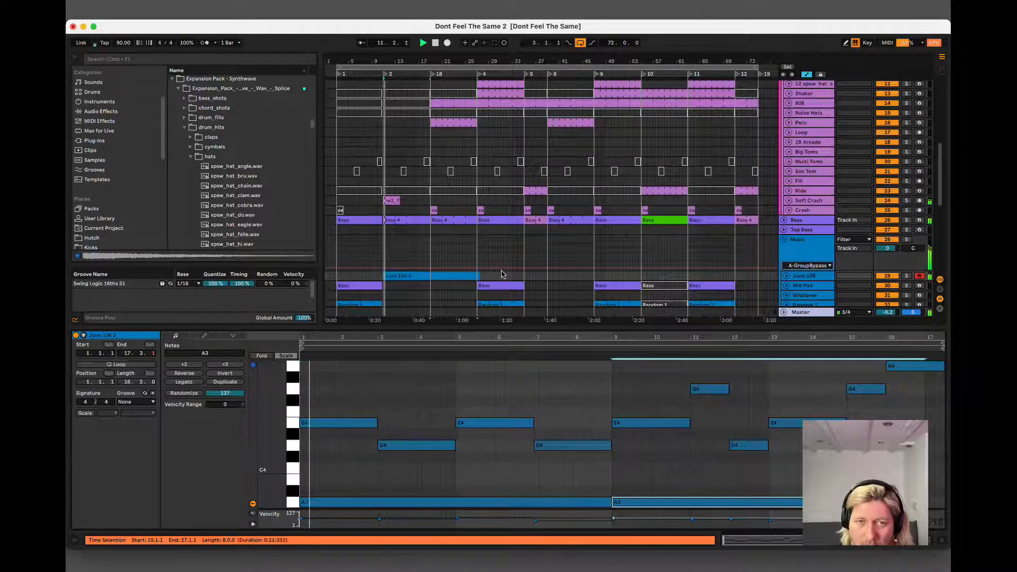
pyautogui.moveTo(503, 275); pyautogui.dragTo(478, 278)
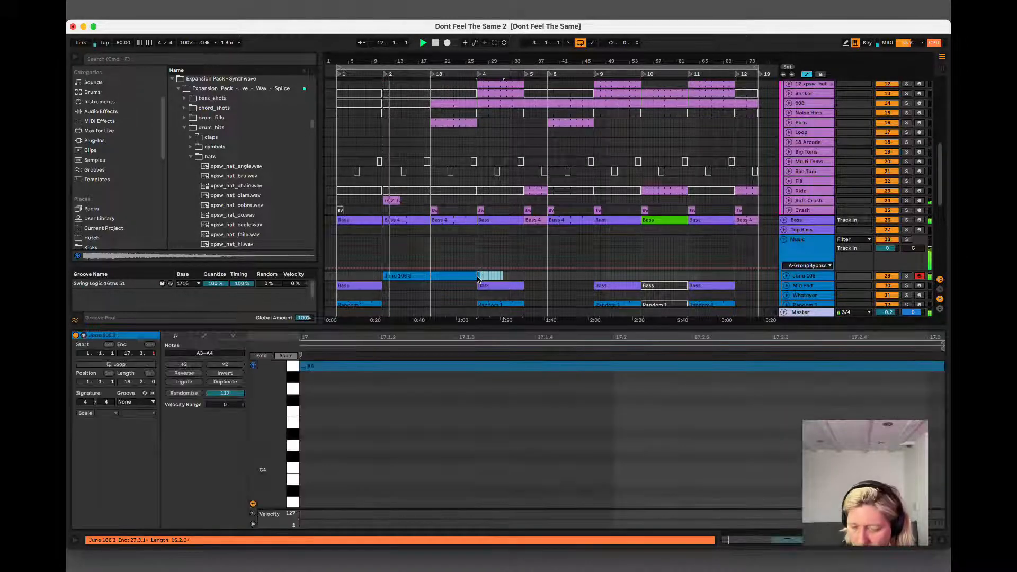
pyautogui.press('Delete')
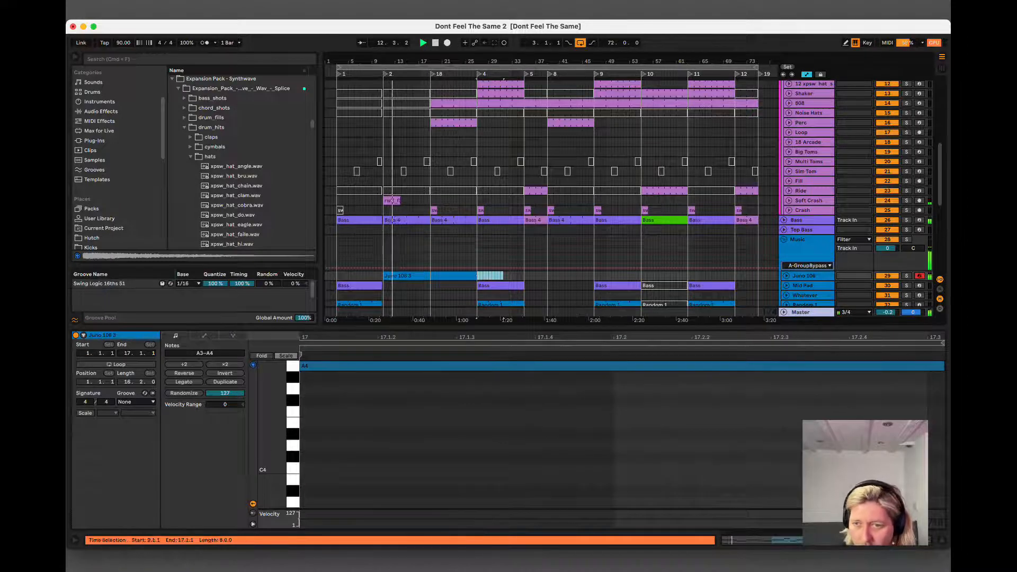
pyautogui.click(941, 540)
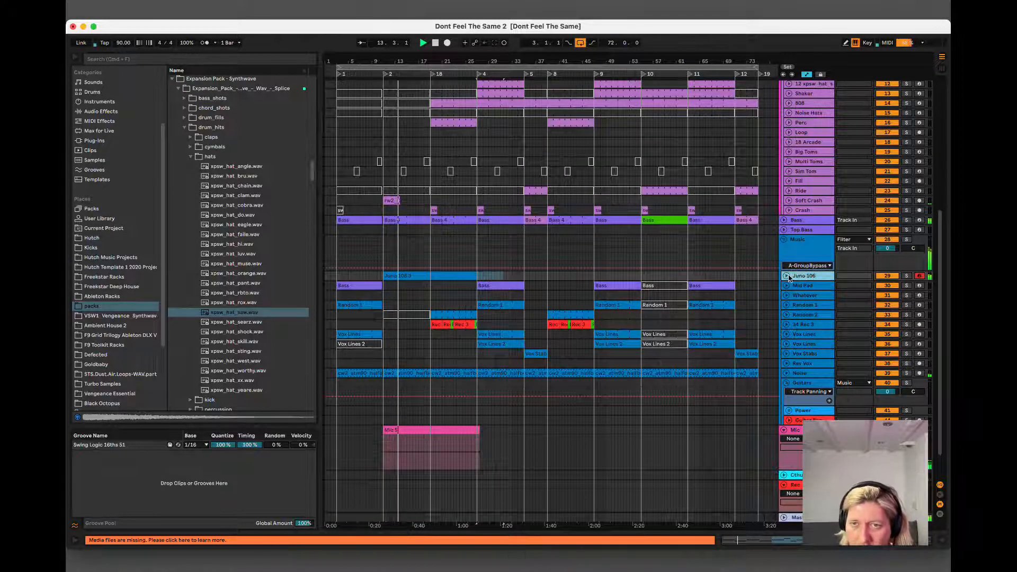
# Unfold the Juno 106 track, set its volume to -9.1 and show its device chain.
pyautogui.click(787, 276)
pyautogui.moveTo(888, 287); pyautogui.dragTo(888, 286)
pyautogui.doubleClick(805, 276)
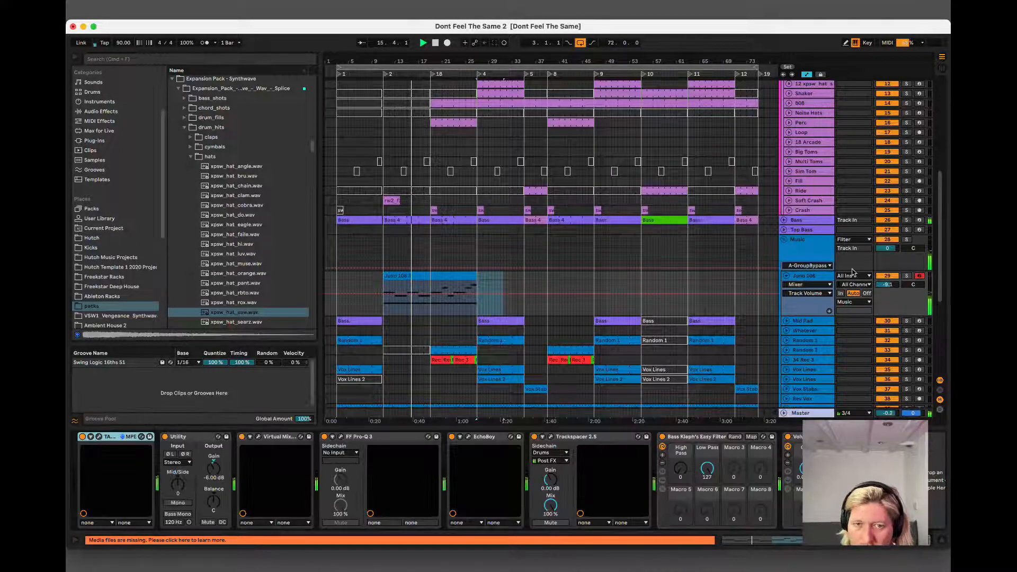
# Try lower Low Pass settings on the Juno 106 Easy Filter during playback and return the macro to 127.
pyautogui.moveTo(706, 468); pyautogui.dragTo(705, 466)
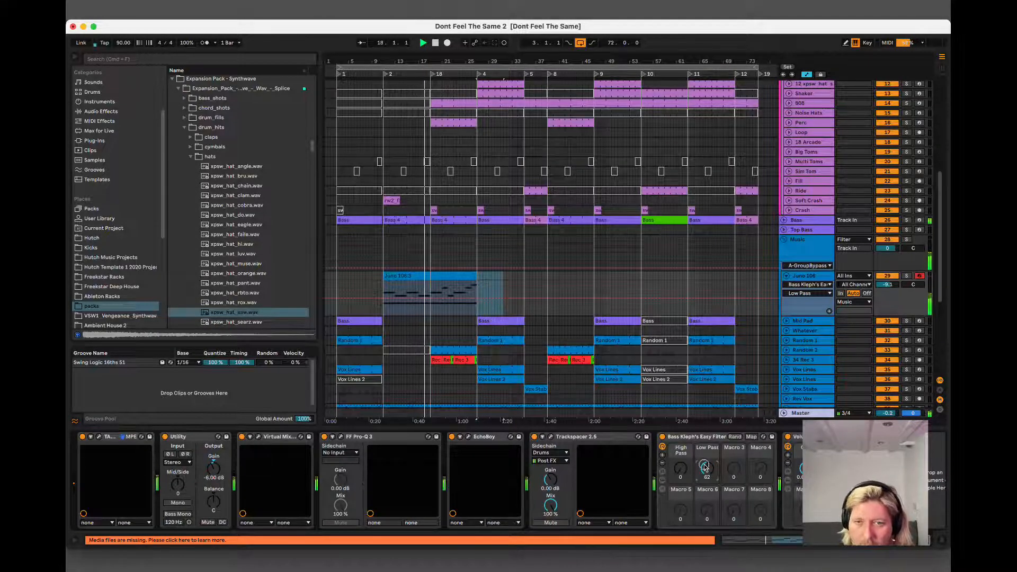
pyautogui.moveTo(704, 466); pyautogui.dragTo(704, 465)
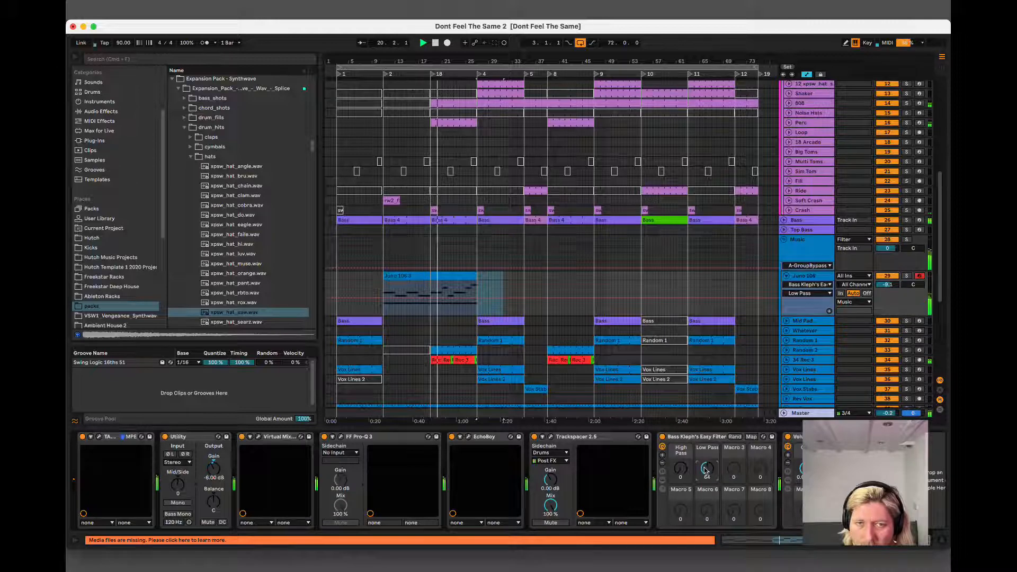
pyautogui.moveTo(704, 471); pyautogui.dragTo(705, 445)
# Automate the Juno 106 Low Pass at 55 from bar 11, ramping up to 127 between bars 19 and 27.
pyautogui.click(443, 274)
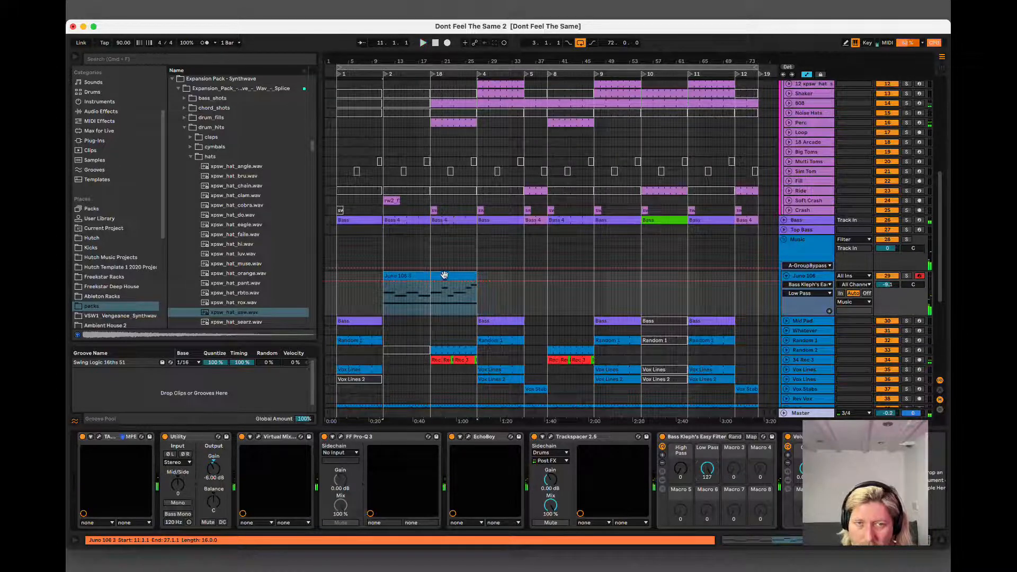
pyautogui.press('space')
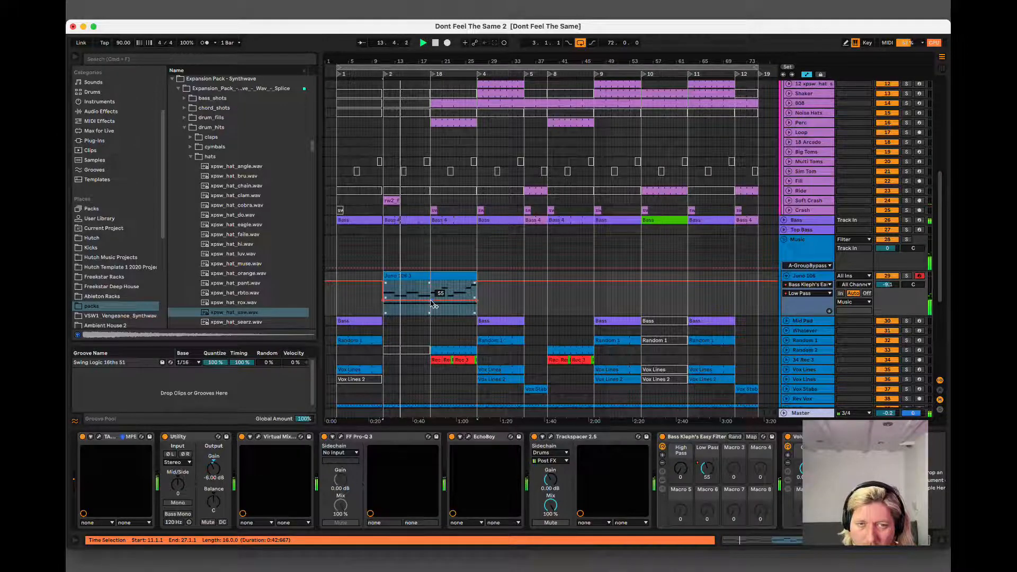
pyautogui.click(477, 300)
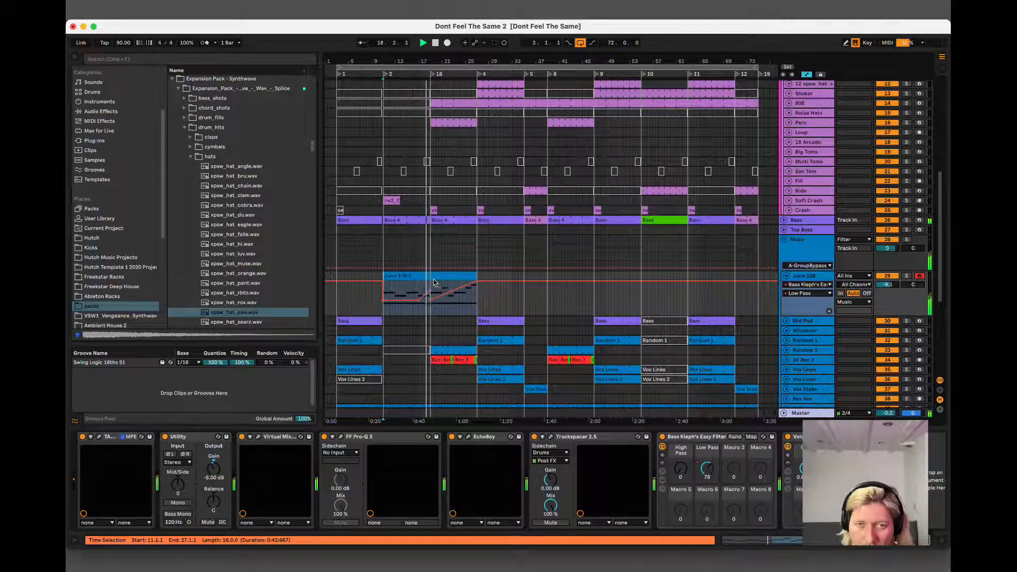
# Add a Low Pass automation rise to 100 leading into bar 19, dropping back to 55 at that bar.
pyautogui.moveTo(425, 60); pyautogui.dragTo(467, 151)
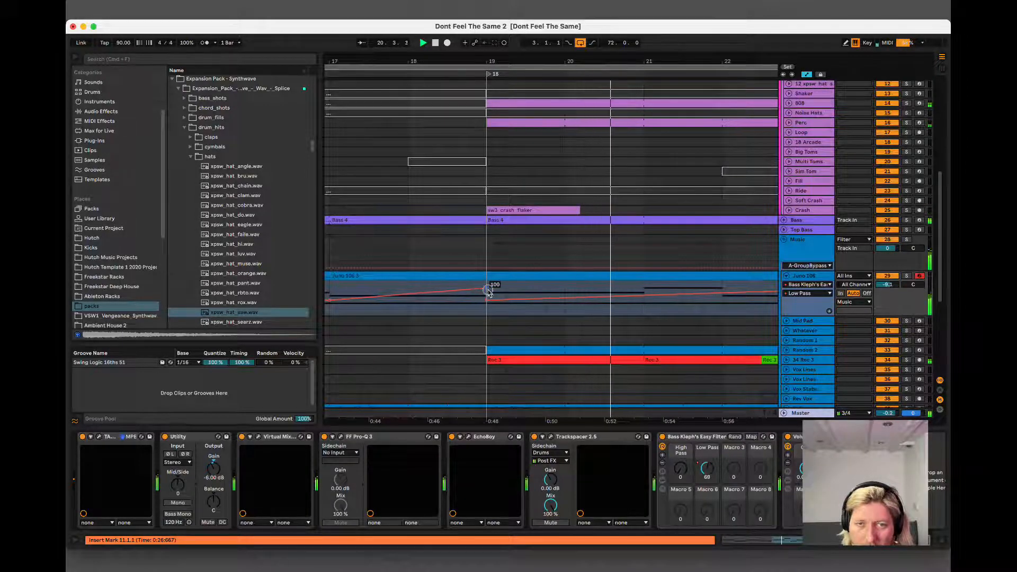
pyautogui.press('space')
pyautogui.press('space')
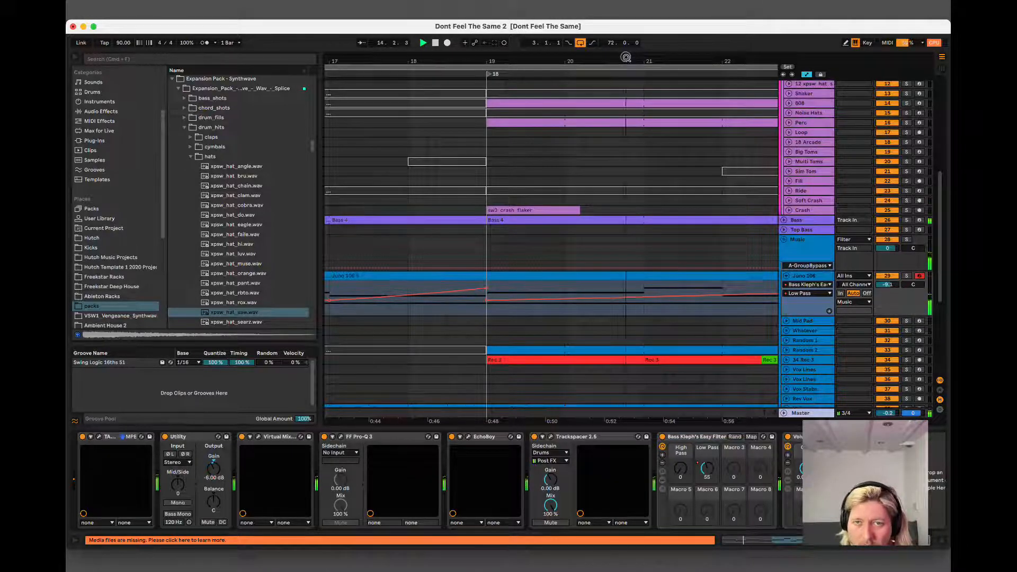
# Copy the Juno 106 part from bars 19 to 27, including its Low Pass automation, to bar 39.
pyautogui.moveTo(626, 58); pyautogui.dragTo(492, 58)
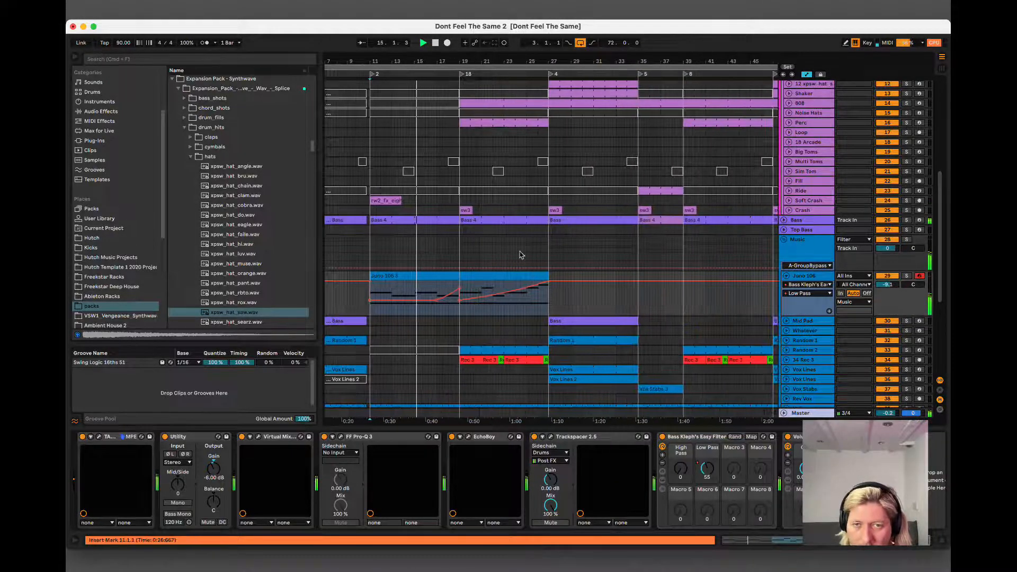
pyautogui.click(504, 274)
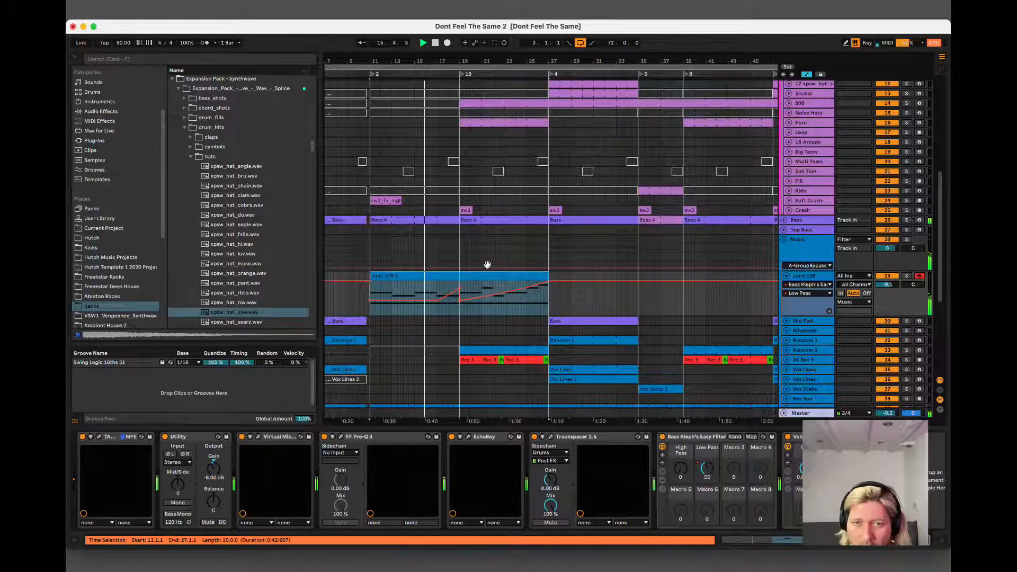
pyautogui.moveTo(460, 314)
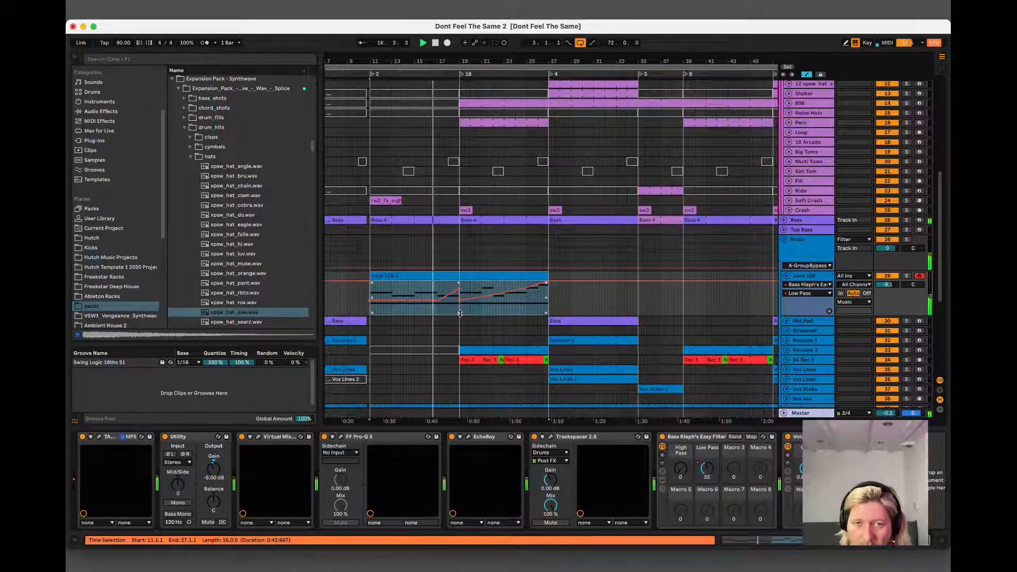
pyautogui.rightClick(767, 414)
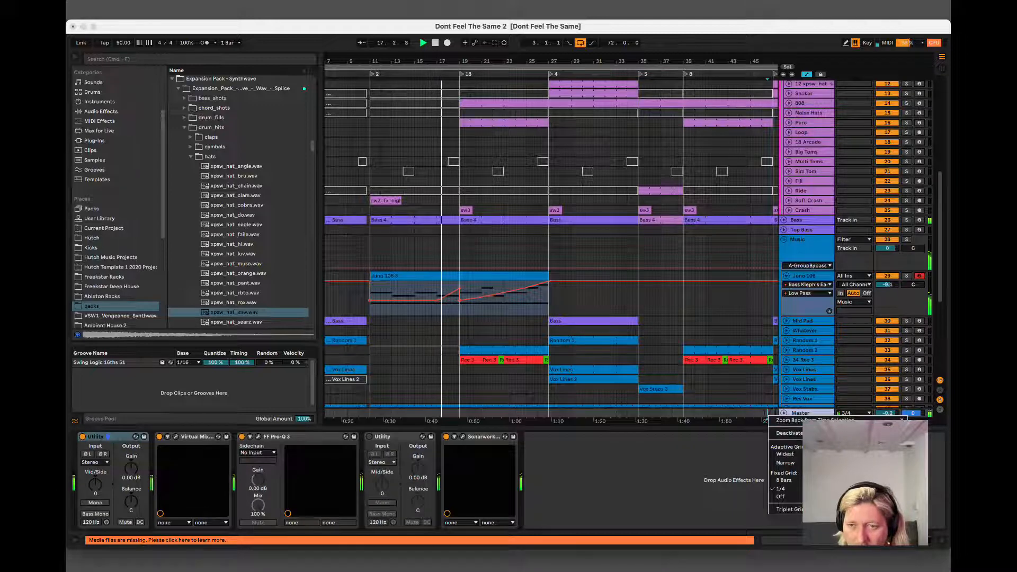
pyautogui.click(560, 349)
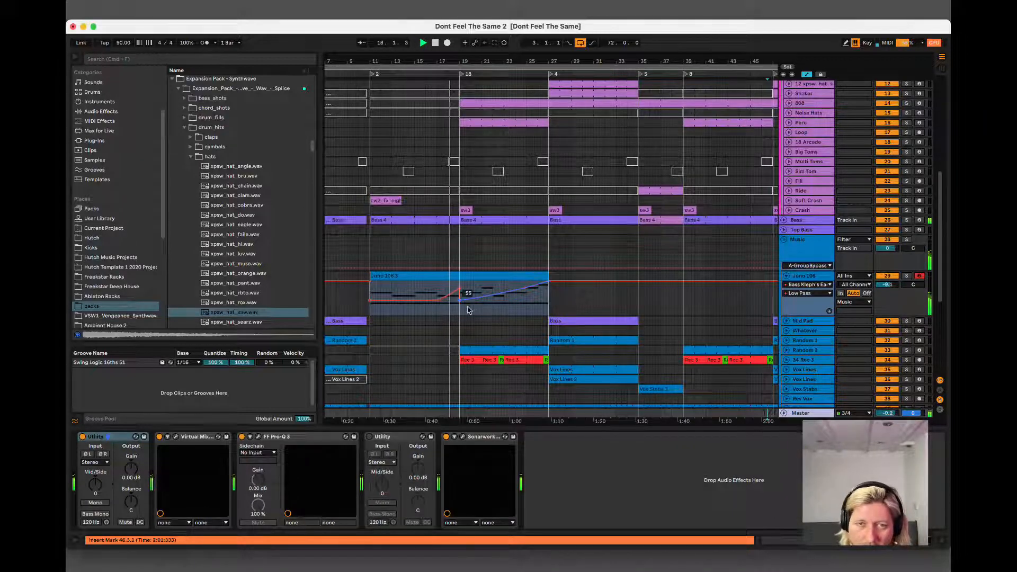
pyautogui.moveTo(466, 305); pyautogui.dragTo(721, 285)
pyautogui.click(519, 275)
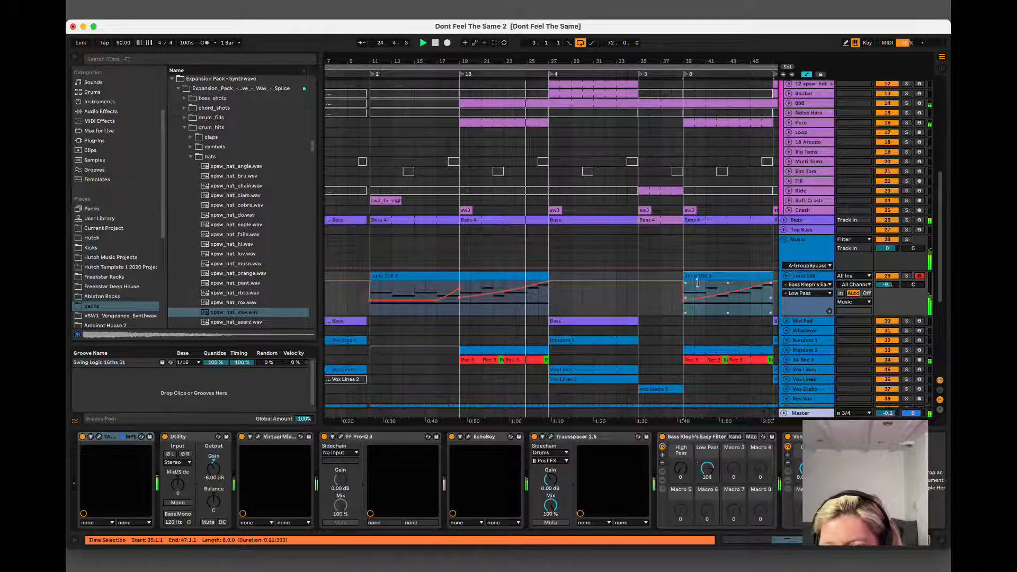
pyautogui.click(470, 277)
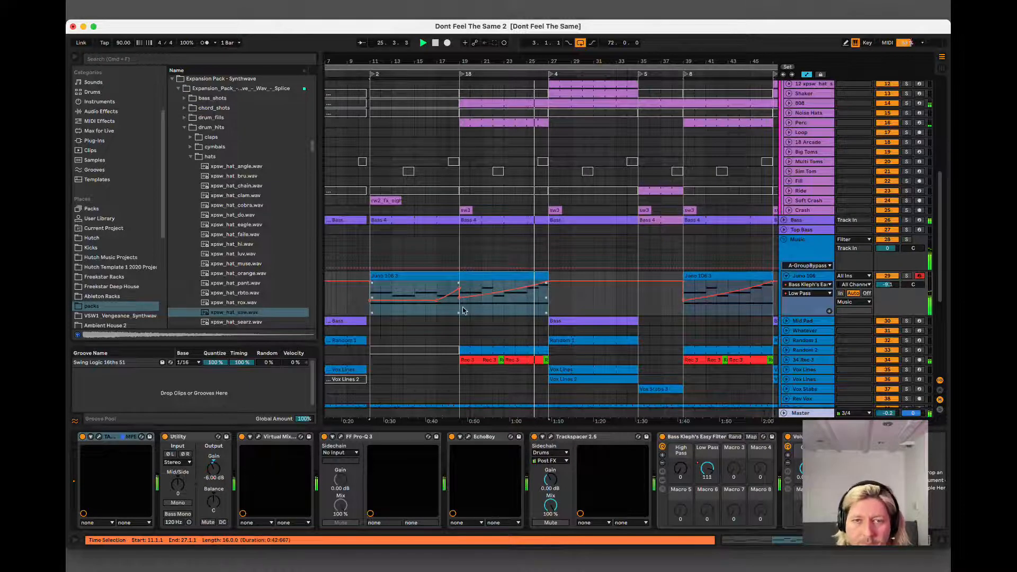
pyautogui.moveTo(462, 311); pyautogui.dragTo(736, 286)
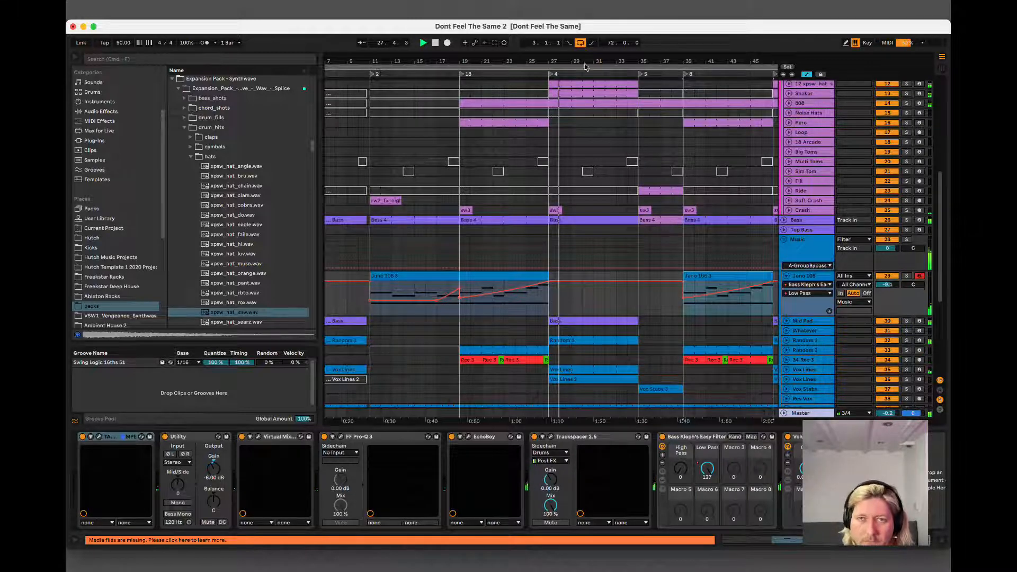
# Automate Device On of the Filter track's Audio Effect Rack so that it is on only during bar 26.
pyautogui.moveTo(585, 67); pyautogui.dragTo(445, 68)
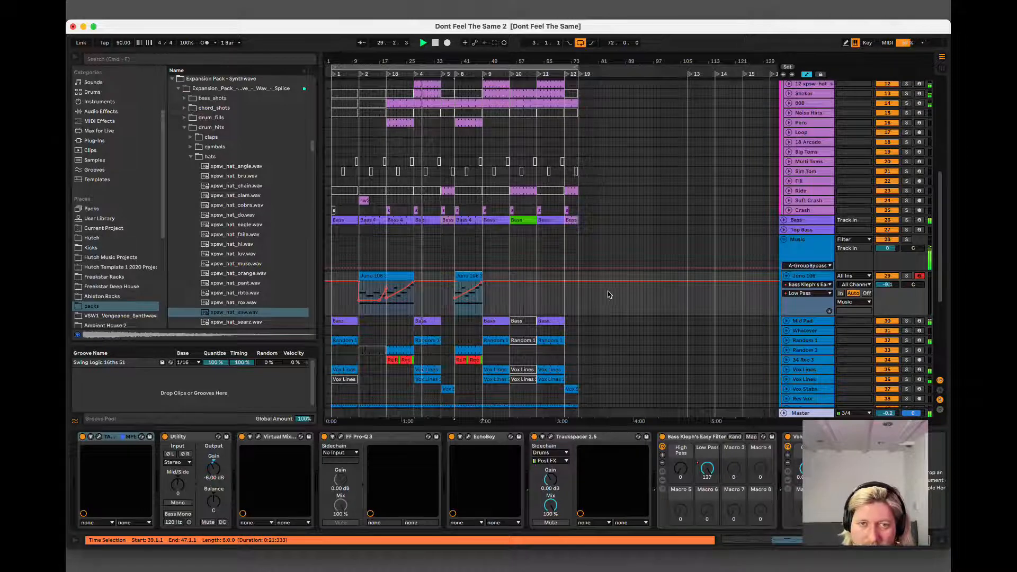
pyautogui.scroll(5, 413, 159)
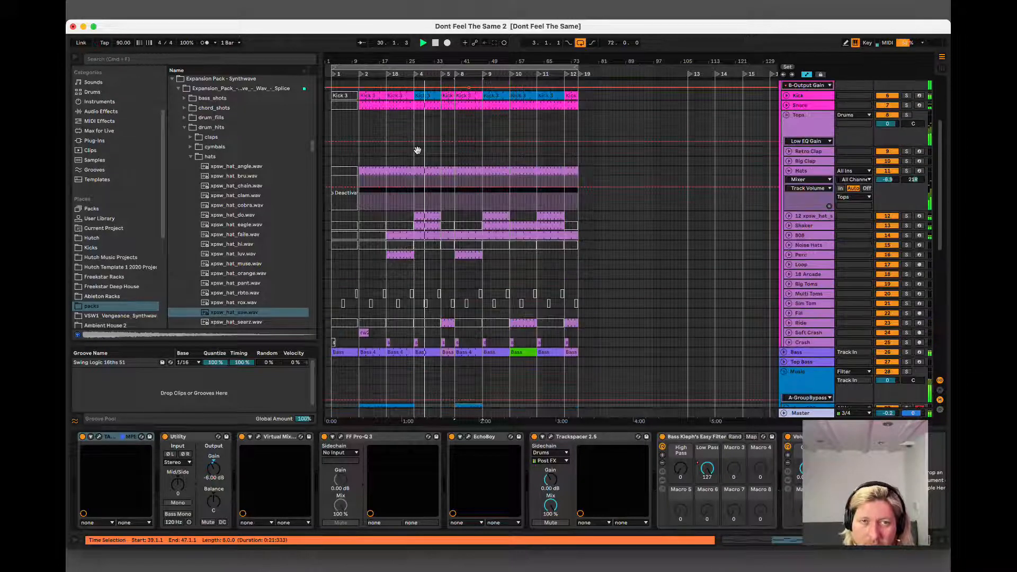
pyautogui.scroll(4, 415, 122)
pyautogui.moveTo(413, 61); pyautogui.dragTo(415, 116)
pyautogui.click(797, 111)
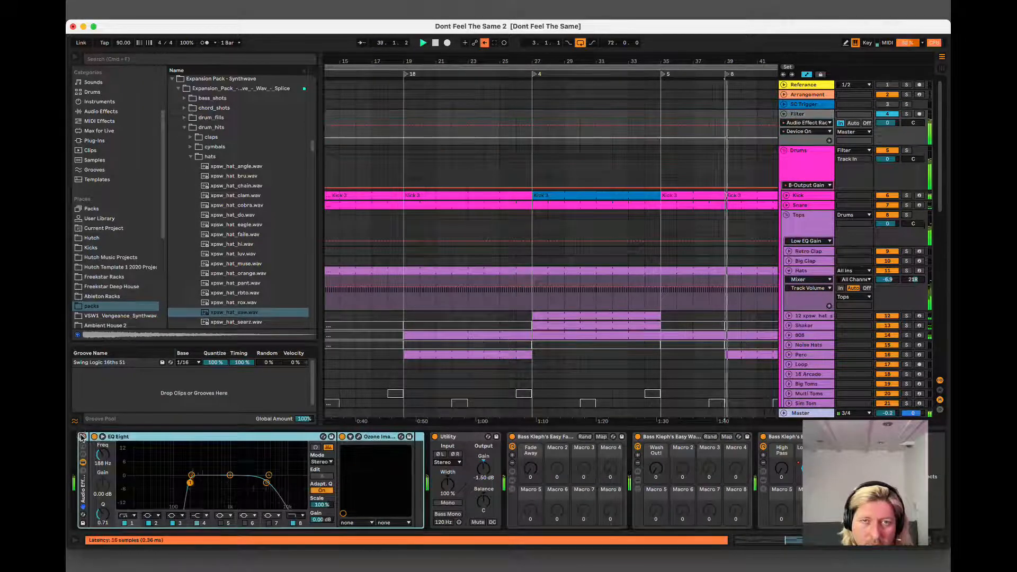
pyautogui.moveTo(517, 130); pyautogui.dragTo(535, 110)
pyautogui.click(533, 110)
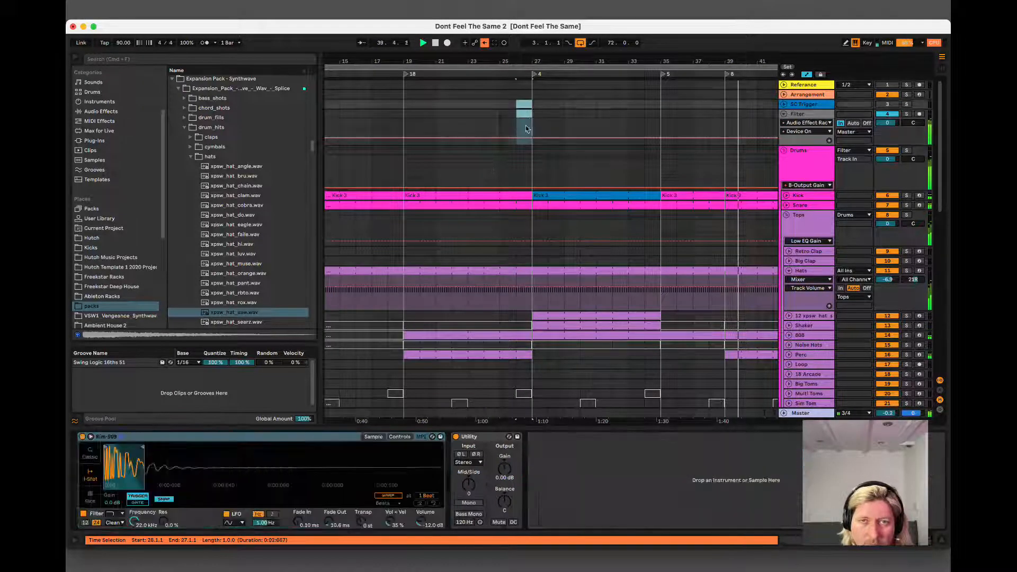
pyautogui.click(810, 114)
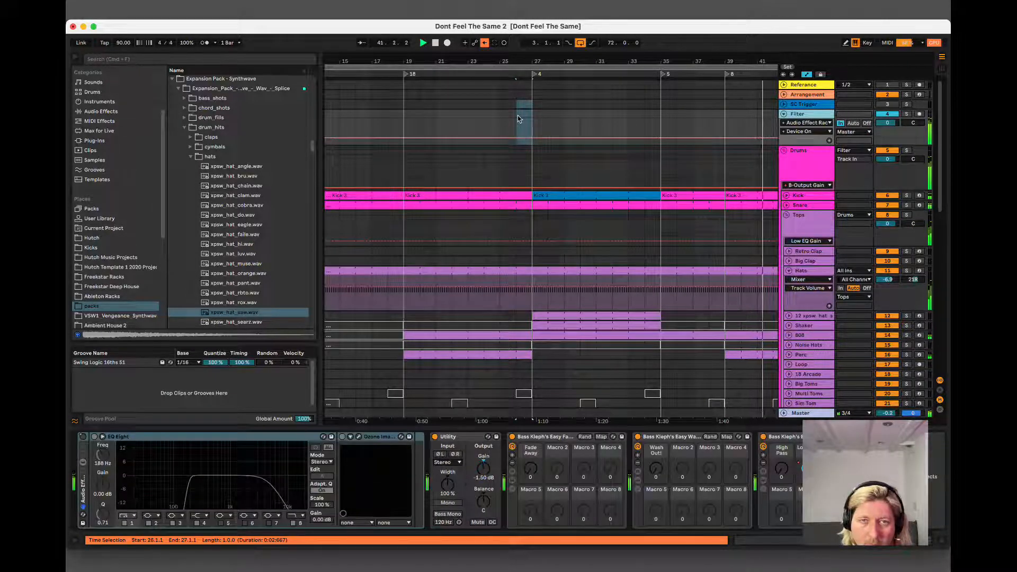
pyautogui.moveTo(519, 114); pyautogui.dragTo(536, 112)
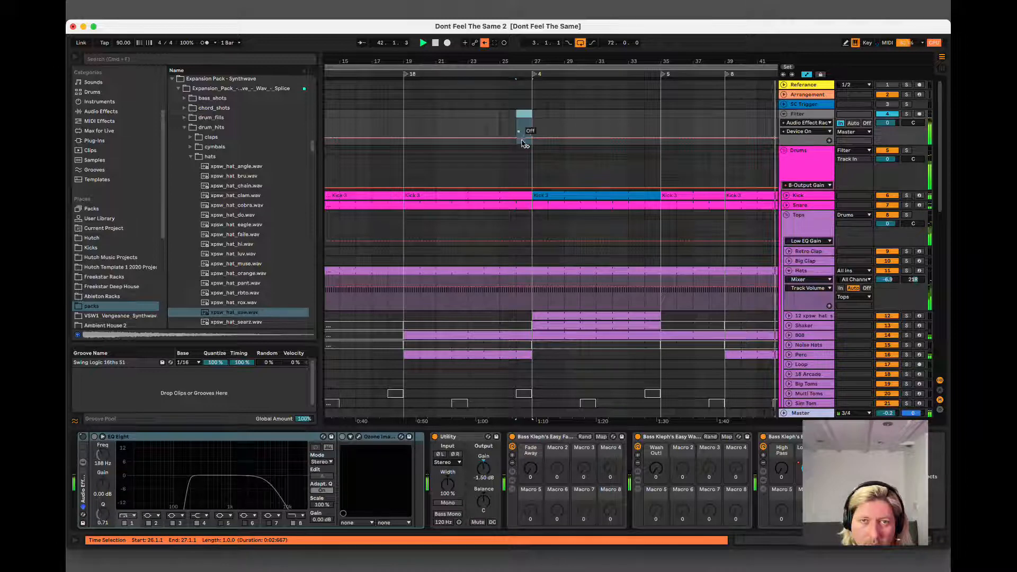
pyautogui.click(83, 437)
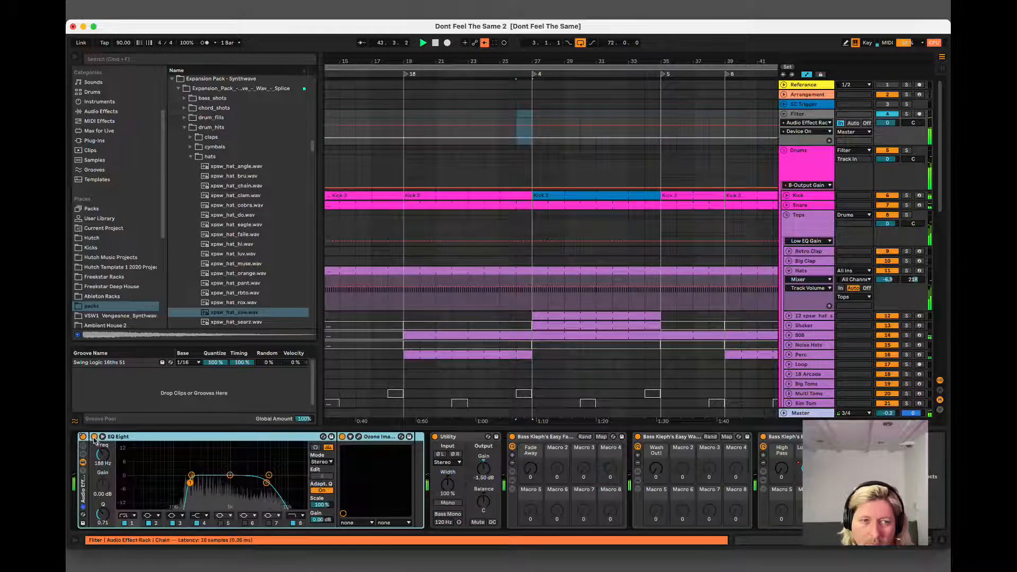
pyautogui.click(519, 160)
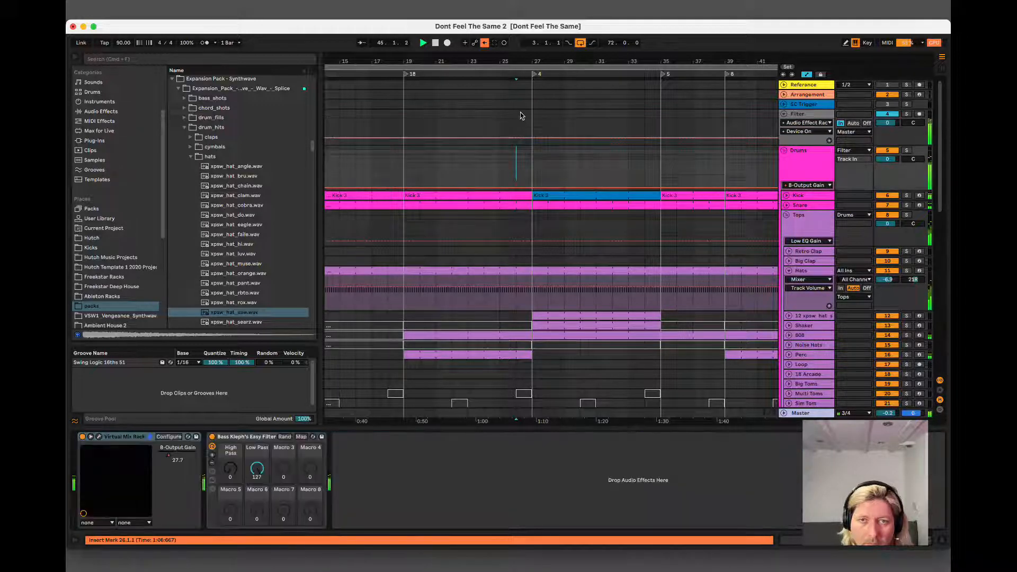
pyautogui.moveTo(519, 118); pyautogui.dragTo(526, 131)
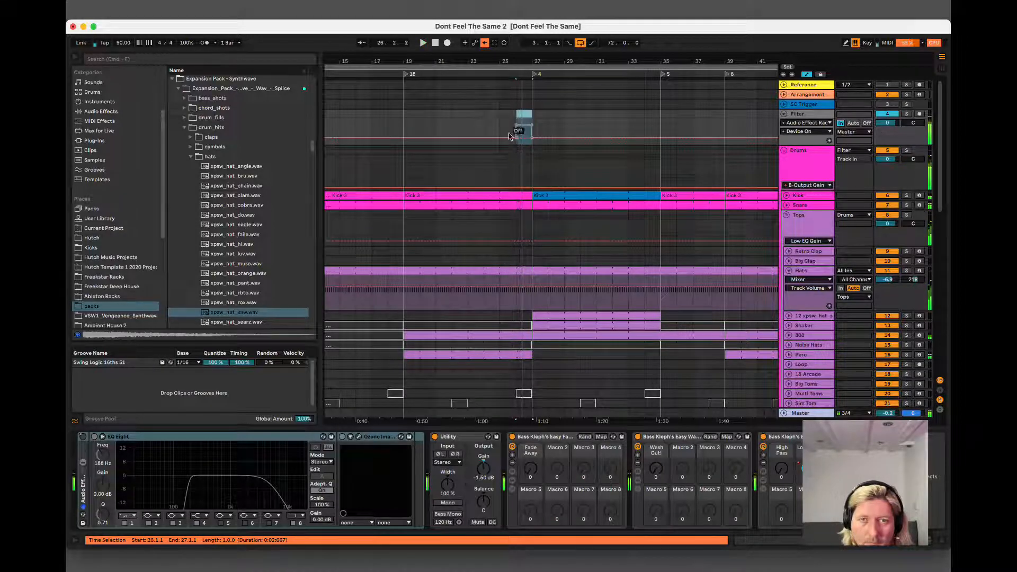
# Play from bar 25 to hear the filtered bar, with automation arm switched off.
pyautogui.click(500, 127)
pyautogui.press('space')
pyautogui.click(484, 42)
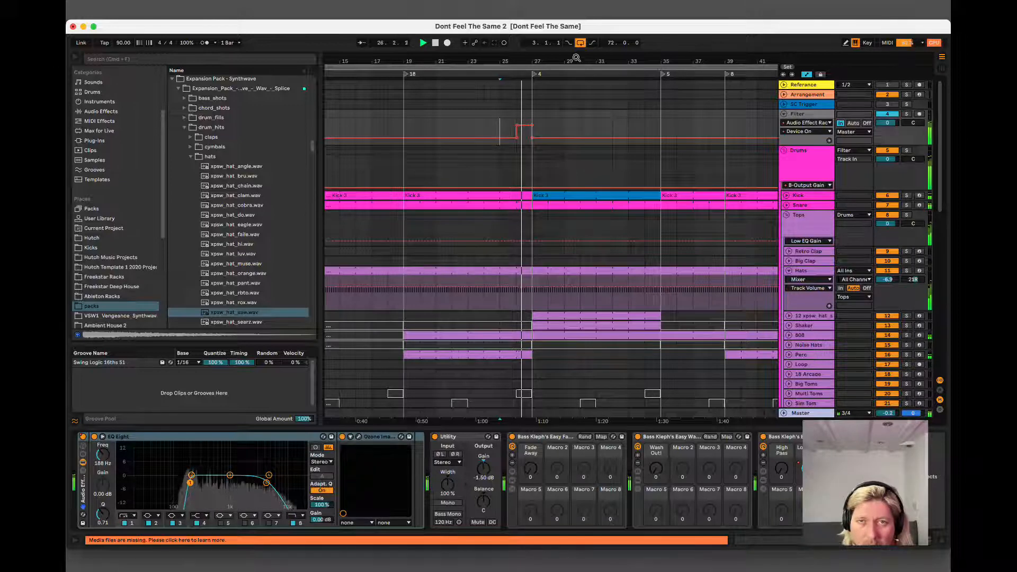
# Automate Device On of the Filter track's Audio Effect Rack so that it also switches on during bar 46.
pyautogui.moveTo(576, 58); pyautogui.dragTo(576, 55)
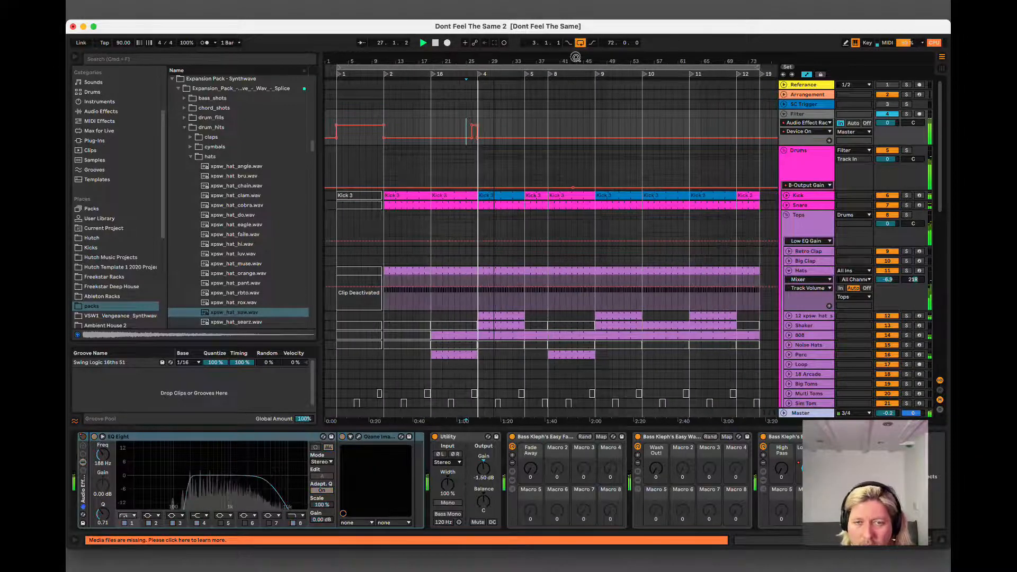
pyautogui.click(592, 117)
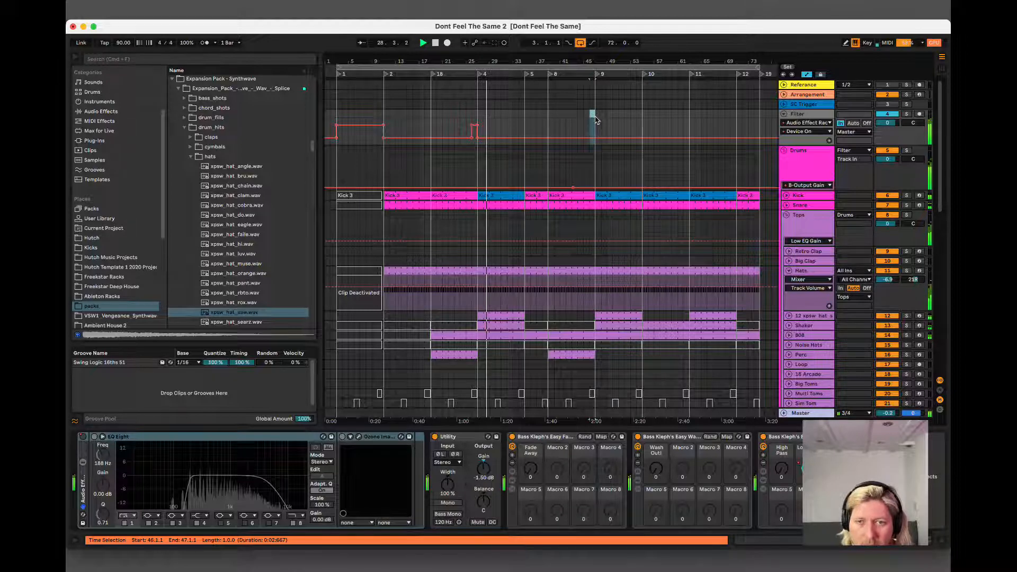
pyautogui.moveTo(604, 65); pyautogui.dragTo(596, 78)
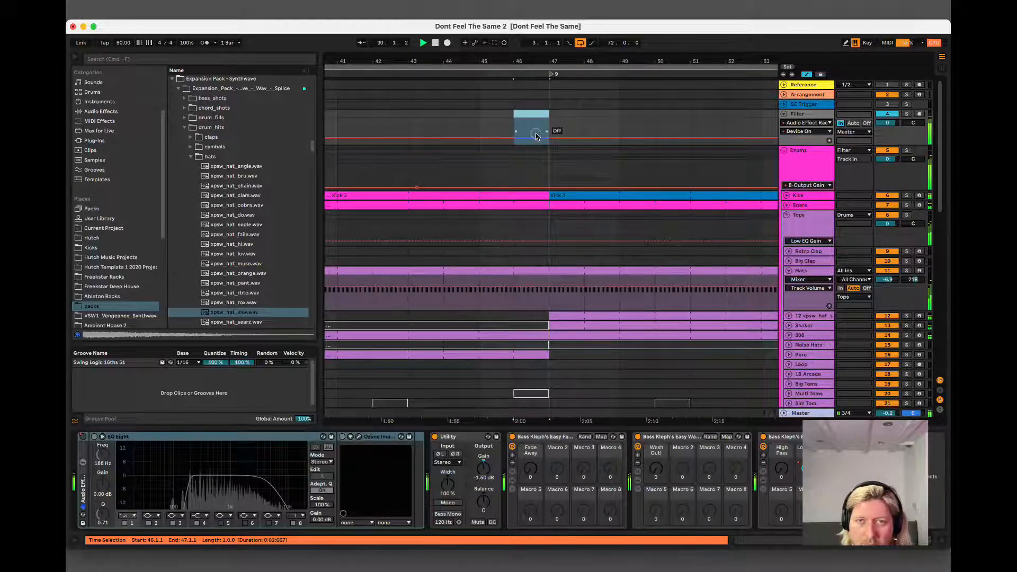
pyautogui.moveTo(535, 136); pyautogui.dragTo(543, 100)
pyautogui.moveTo(553, 62); pyautogui.dragTo(553, 61)
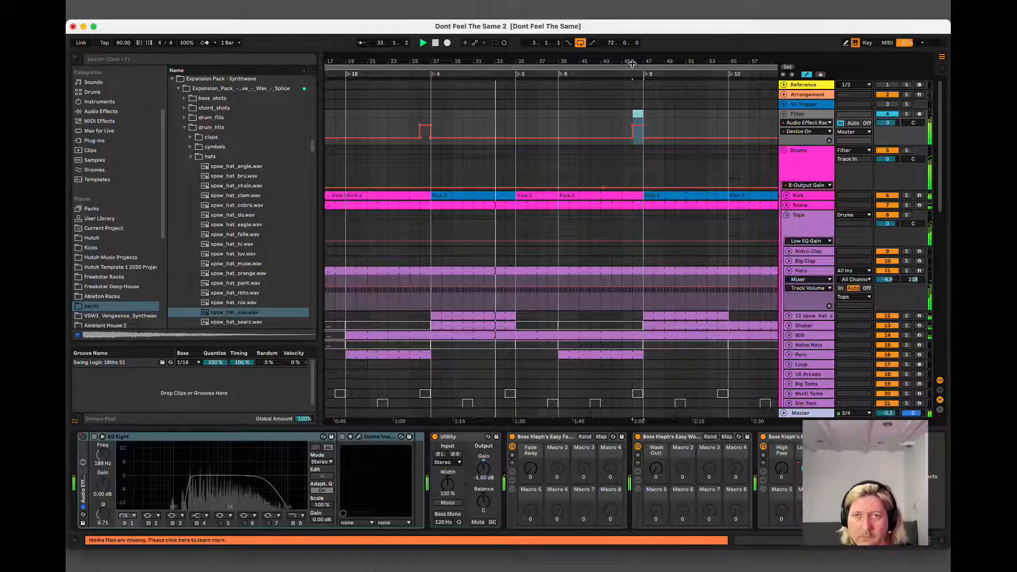
pyautogui.moveTo(632, 62); pyautogui.dragTo(586, 66)
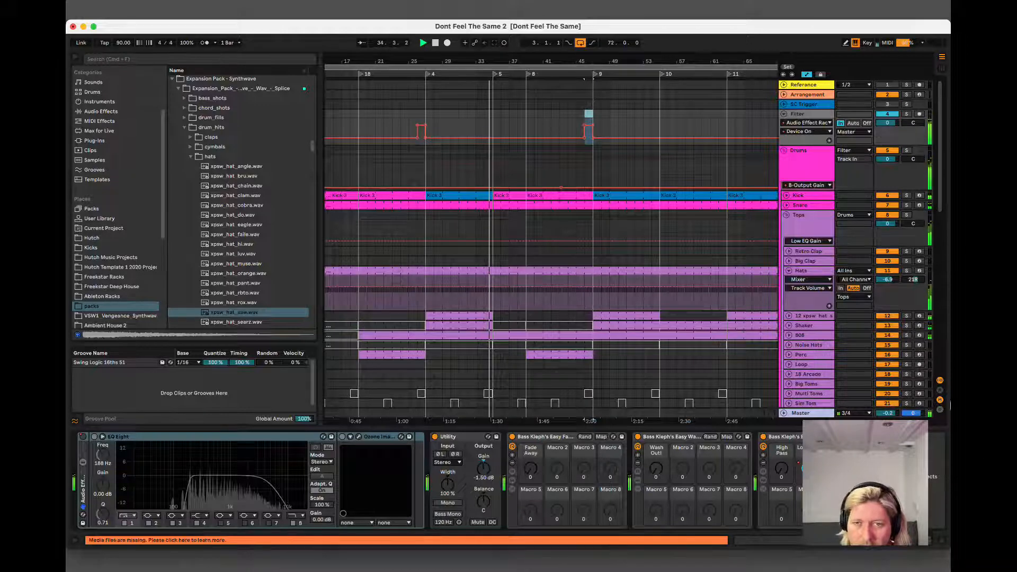
# Collapse the Hats track's automation lane and add one-bar Crash clips at bars 26 and 46.
pyautogui.click(789, 270)
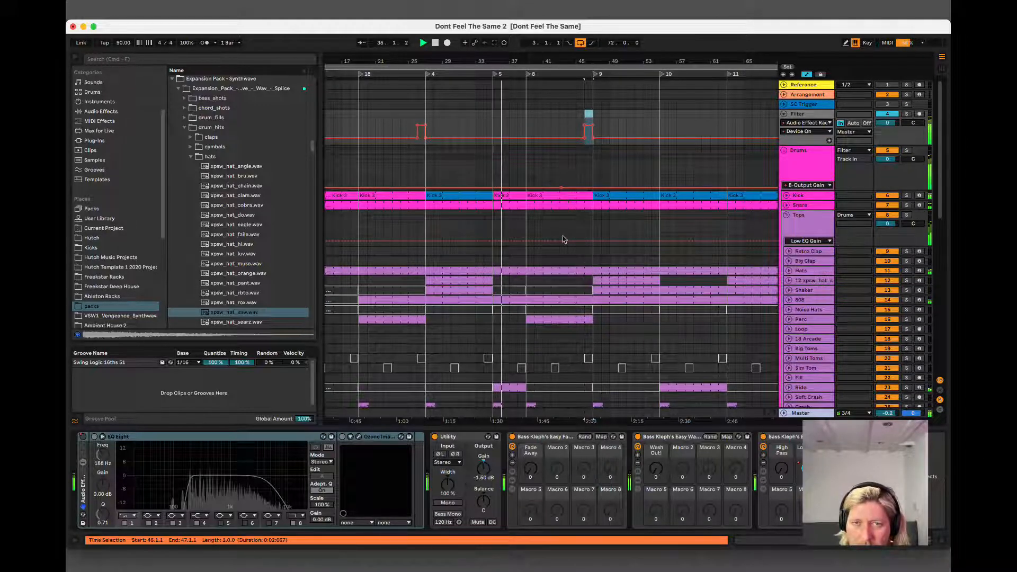
pyautogui.click(563, 191)
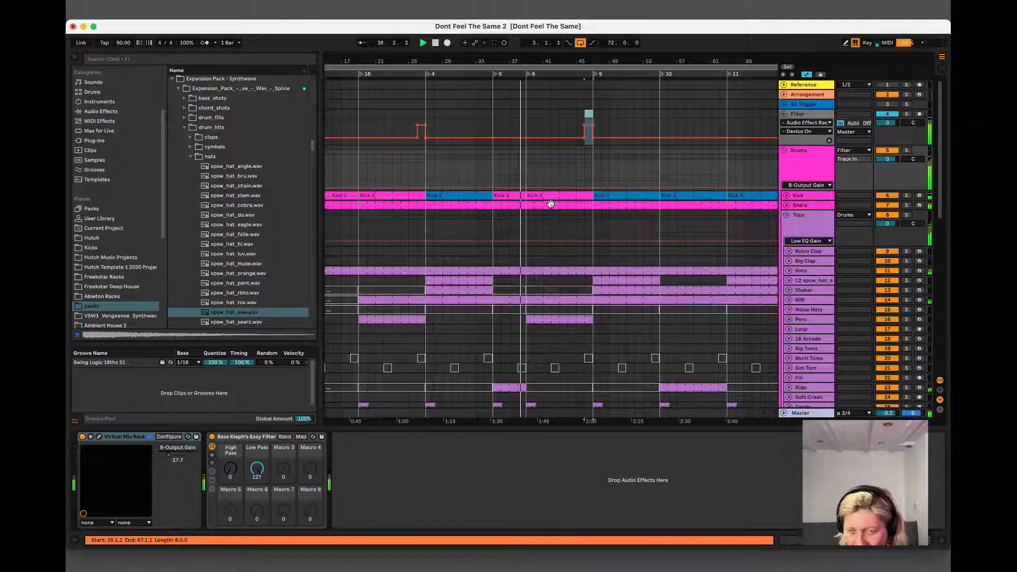
pyautogui.scroll(-2, 509, 408)
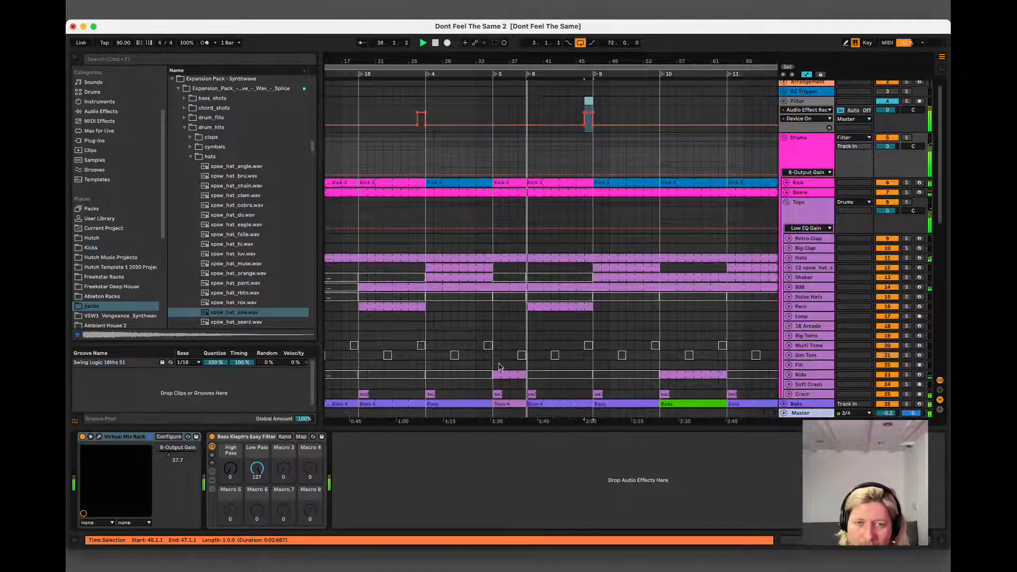
pyautogui.moveTo(450, 388); pyautogui.dragTo(589, 389)
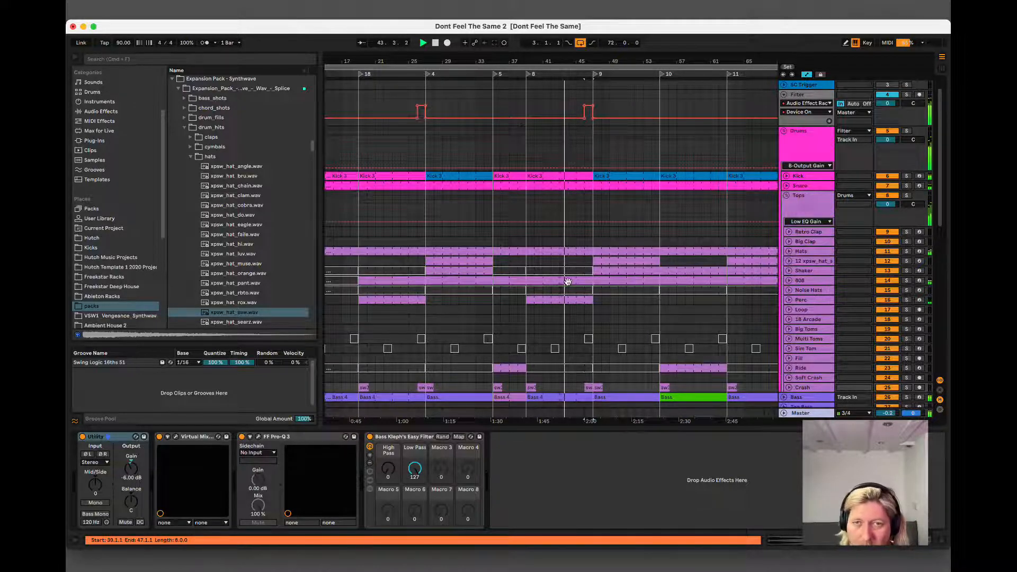
# Activate the Ride part from bar 39 to bar 46.
pyautogui.moveTo(613, 57); pyautogui.dragTo(565, 57)
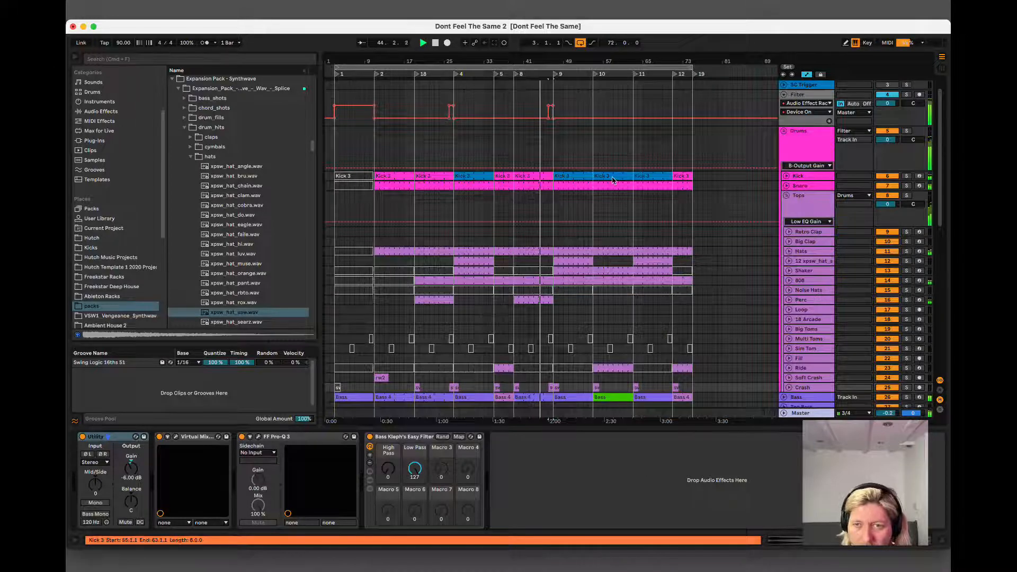
pyautogui.click(535, 368)
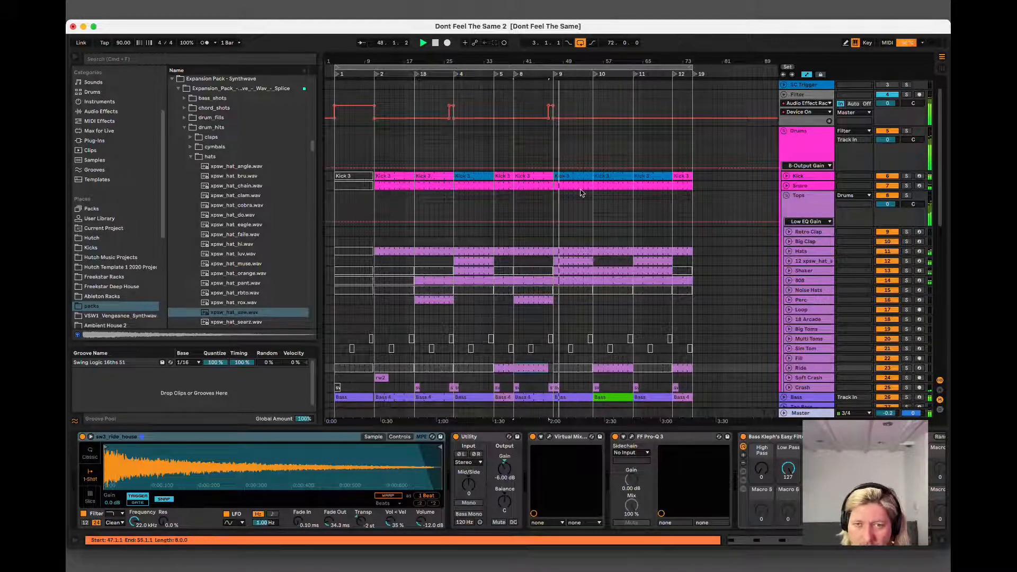
# Compare the saw hat and Shaker clips in the sections starting at bars 27 and 47 during playback.
pyautogui.click(480, 260)
pyautogui.click(560, 260)
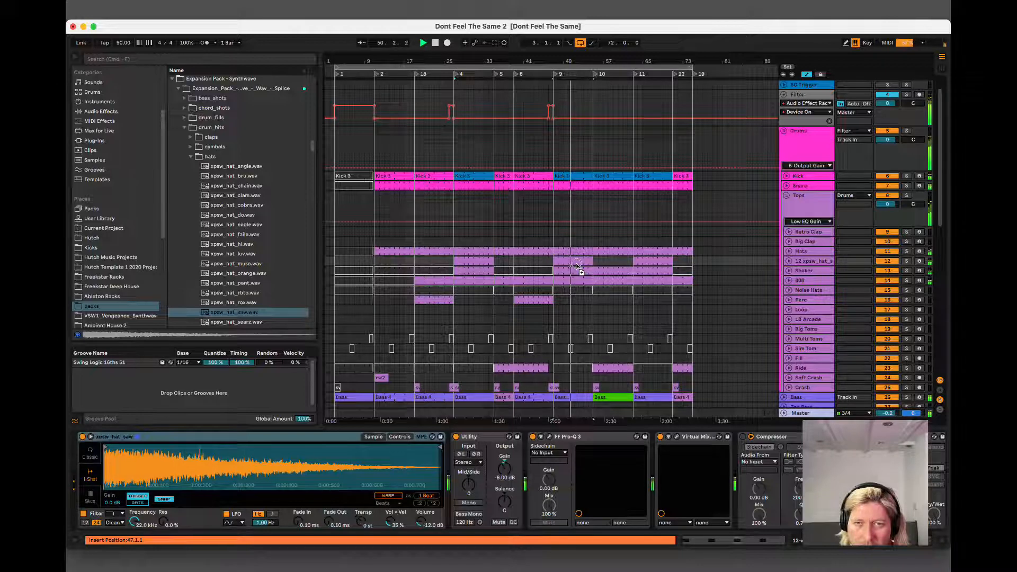
pyautogui.click(482, 263)
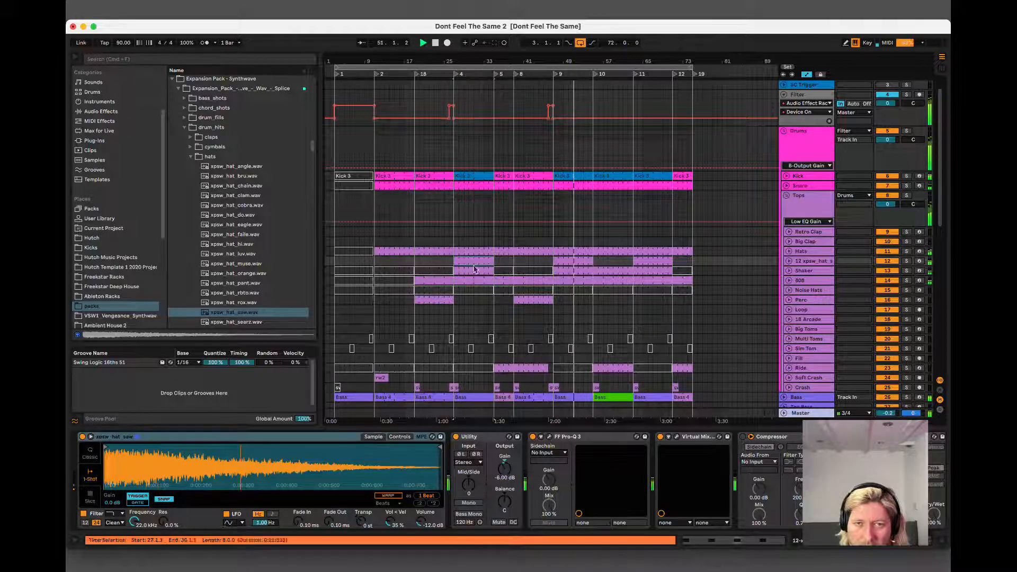
pyautogui.click(573, 274)
pyautogui.click(575, 276)
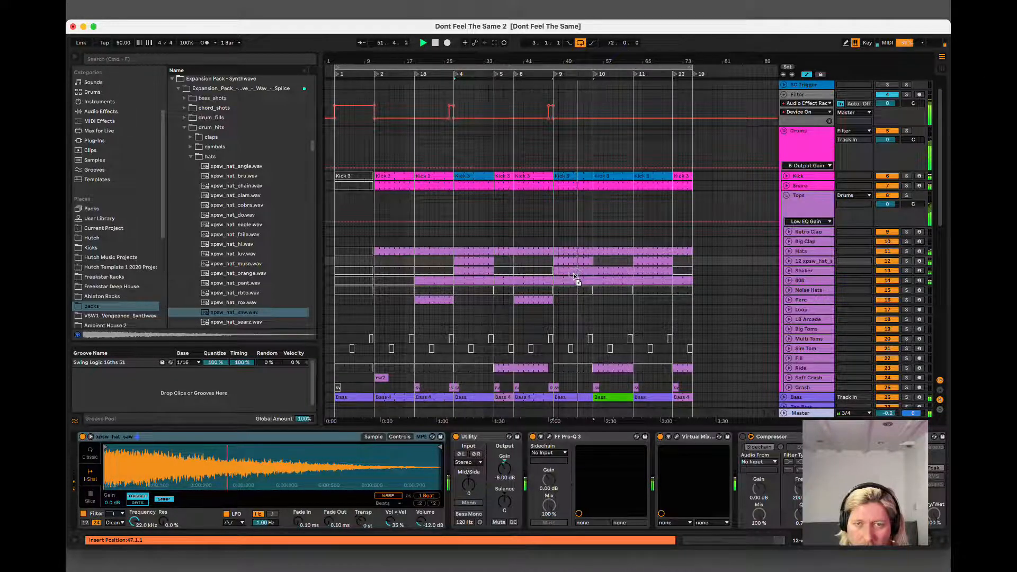
pyautogui.click(575, 272)
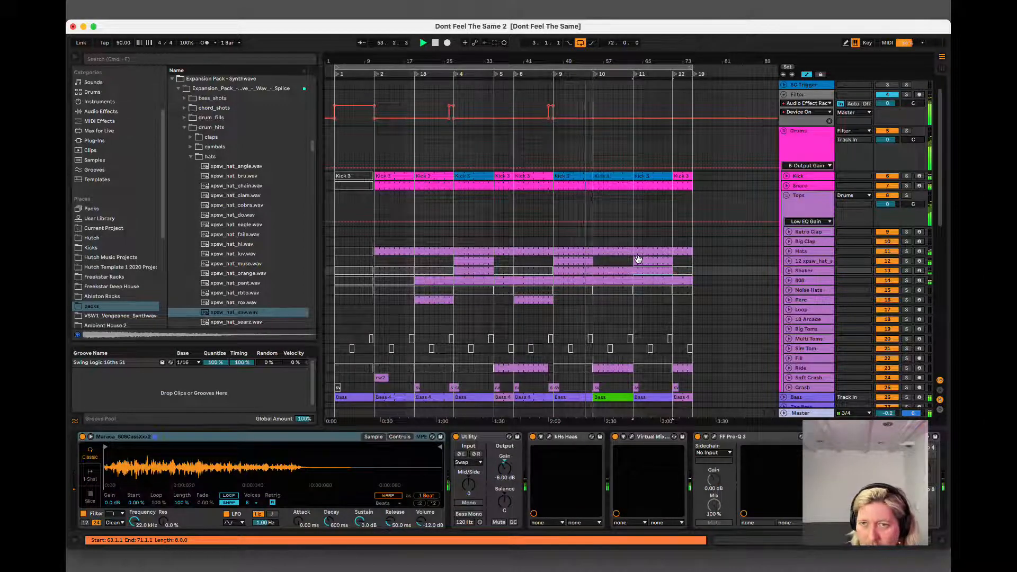
# Deactivate the Shaker clips from bar 47 to bar 71 and save the set.
pyautogui.click(798, 271)
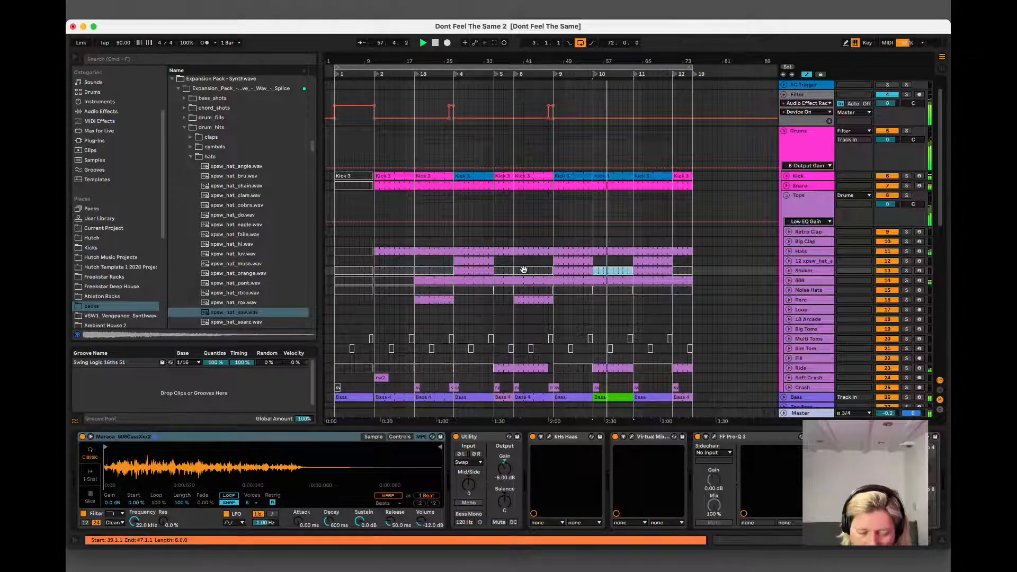
pyautogui.press('super+s')
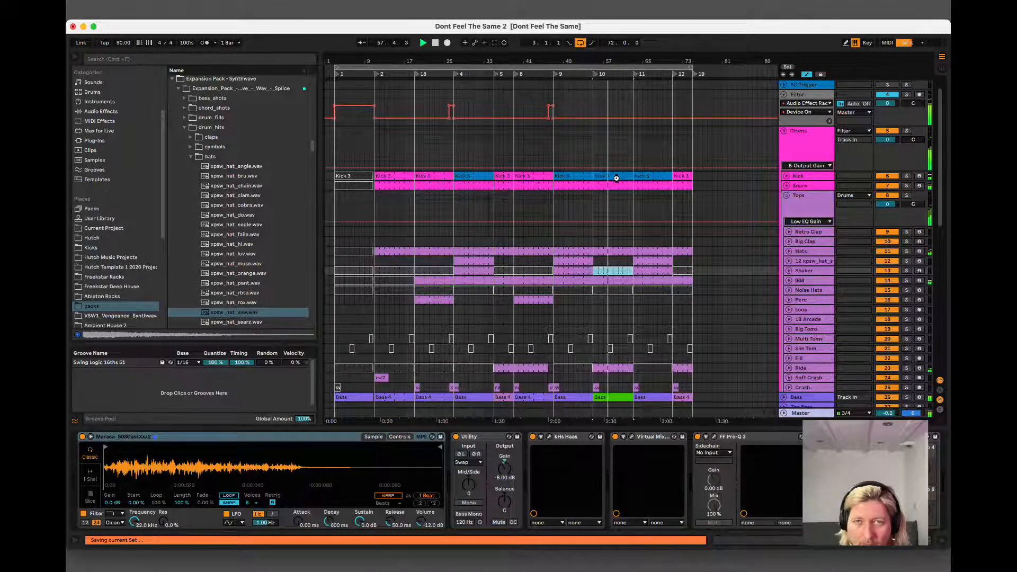
pyautogui.scroll(-1, 615, 179)
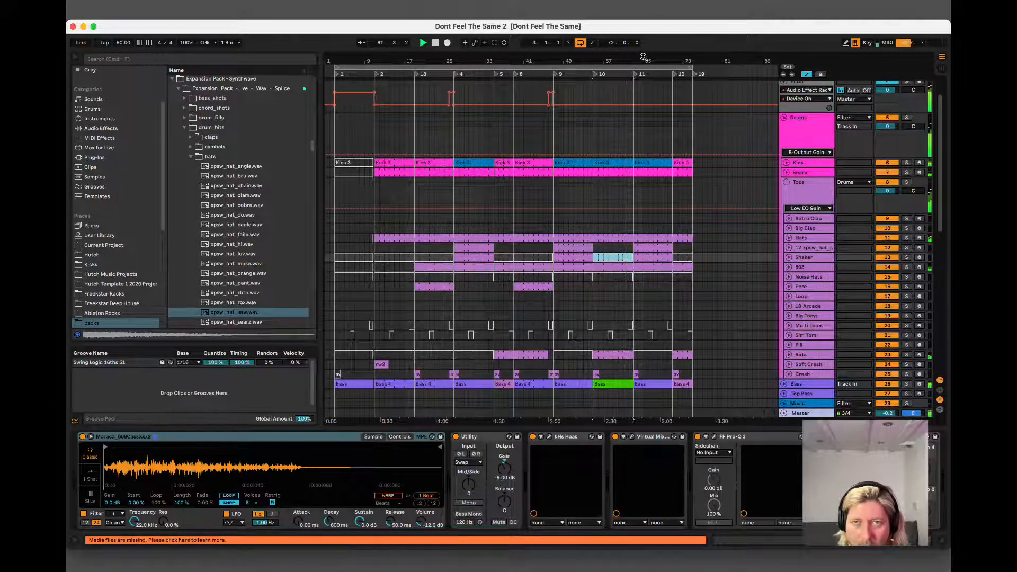
pyautogui.scroll(5, 642, 56)
pyautogui.scroll(-3, 662, 170)
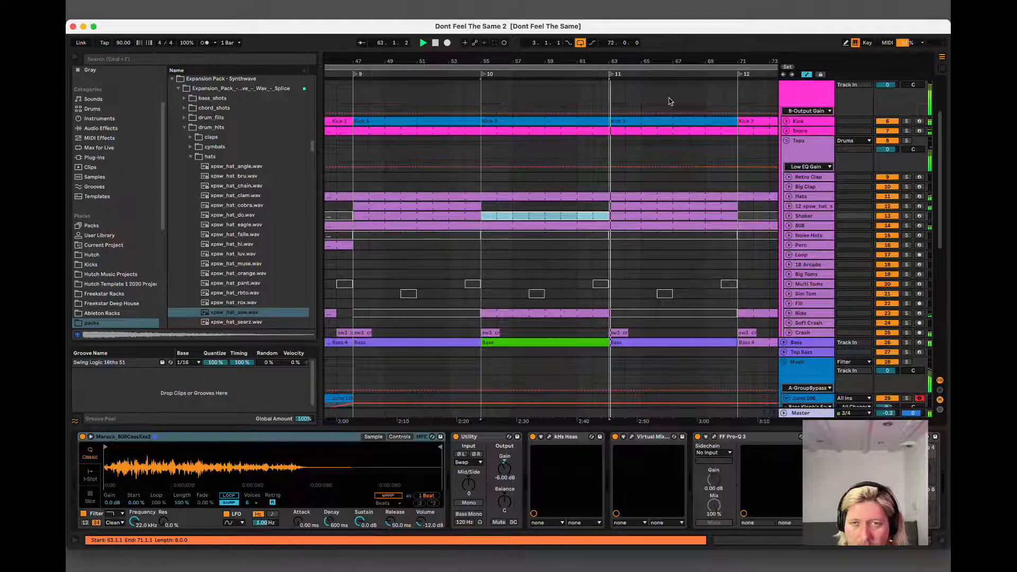
pyautogui.moveTo(668, 61); pyautogui.dragTo(669, 60)
pyautogui.click(563, 207)
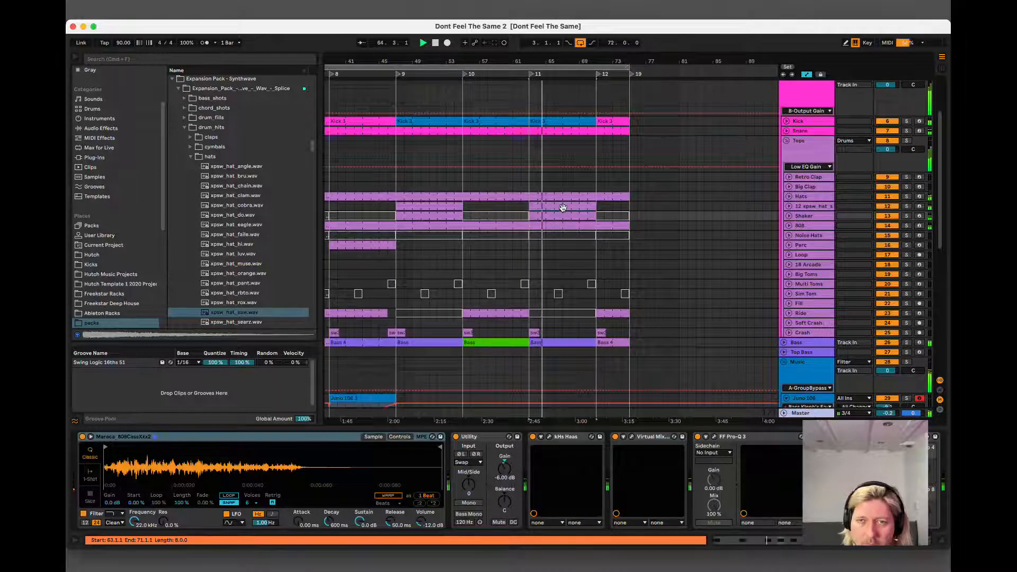
pyautogui.click(558, 222)
pyautogui.click(559, 217)
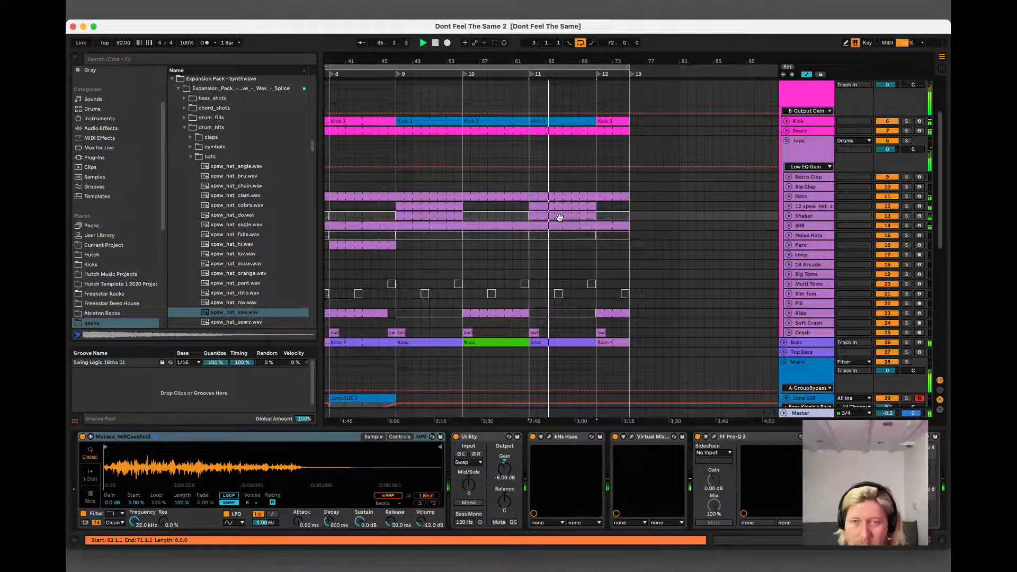
pyautogui.click(423, 217)
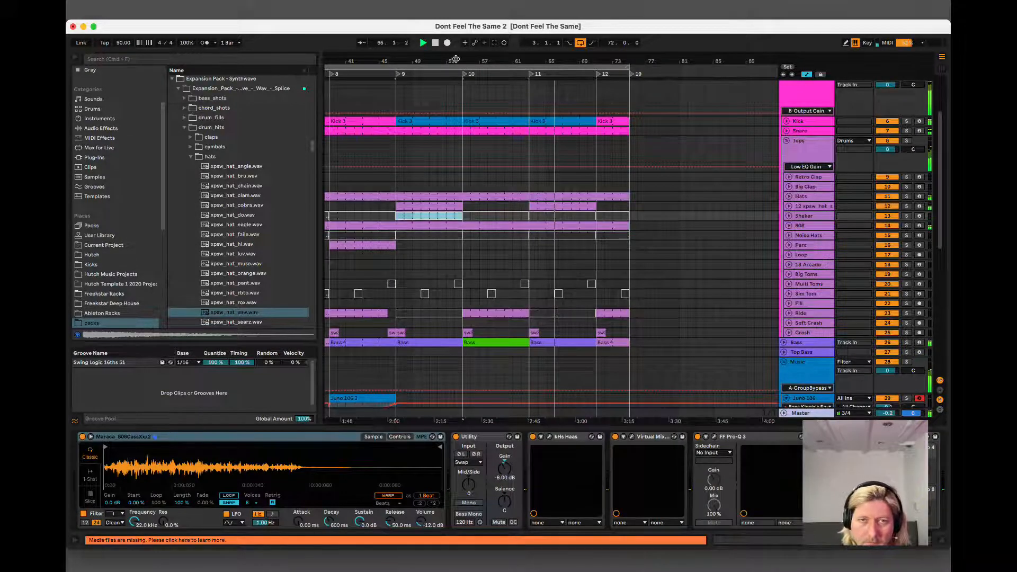
pyautogui.moveTo(455, 58); pyautogui.dragTo(582, 57)
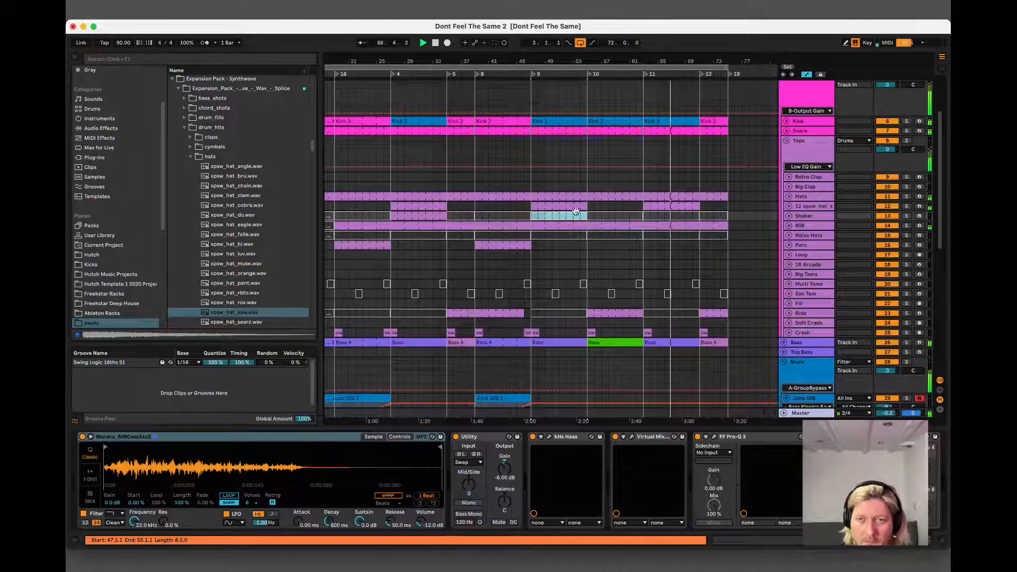
pyautogui.click(547, 228)
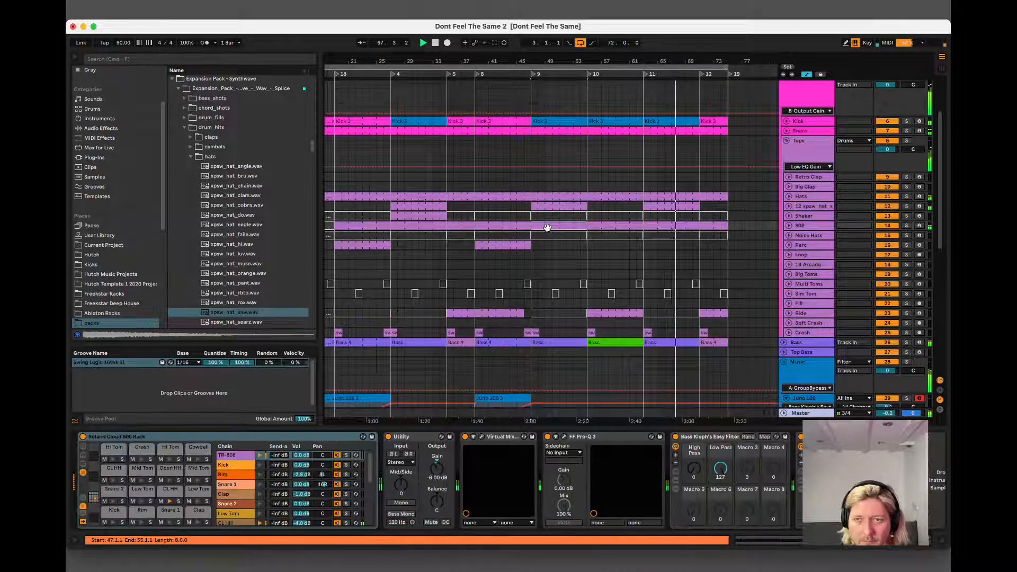
# Try extending the saw hat part over bars 71 to 75, and open the notes of its clip at bar 27.
pyautogui.click(557, 205)
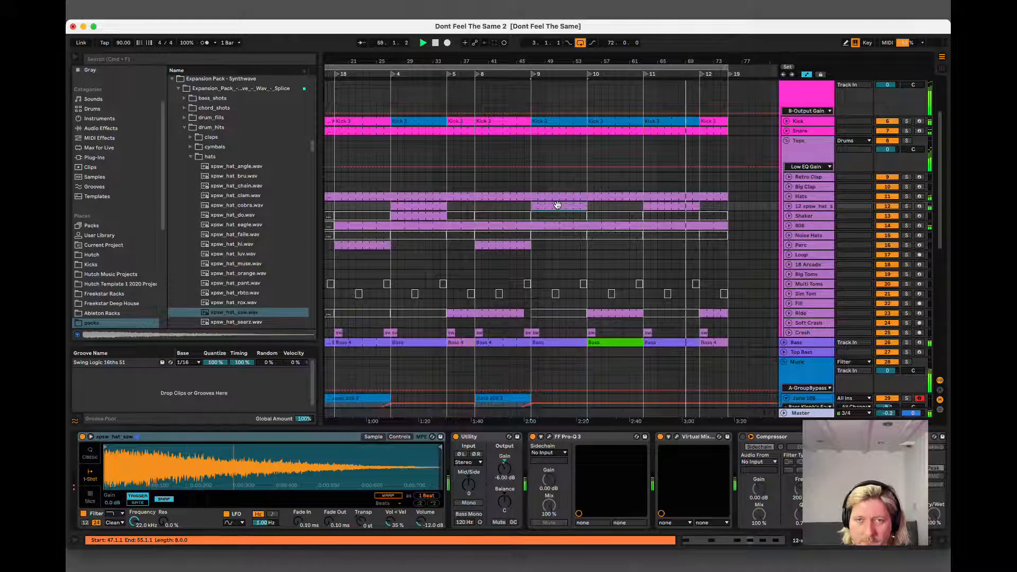
pyautogui.click(670, 207)
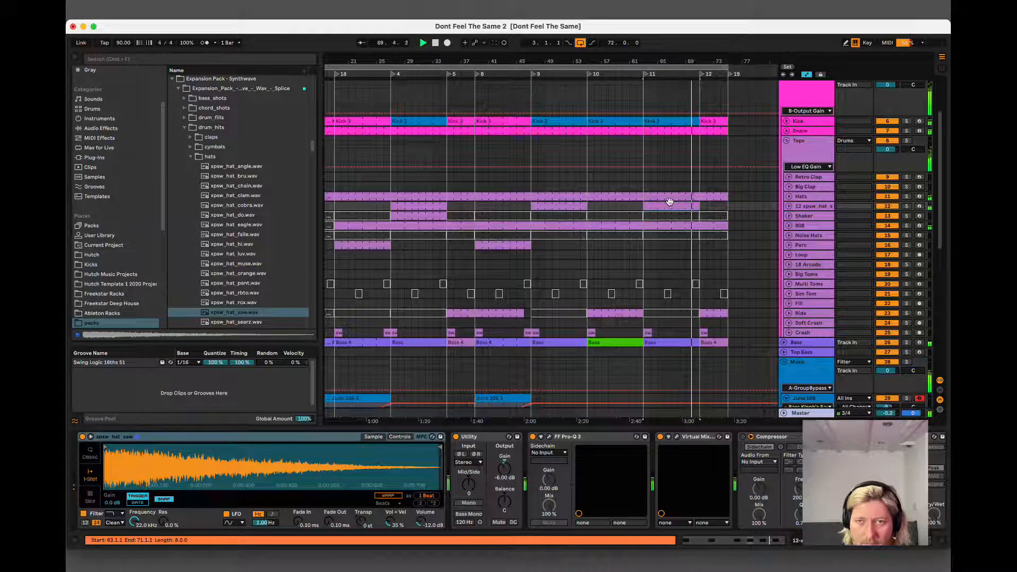
pyautogui.click(671, 206)
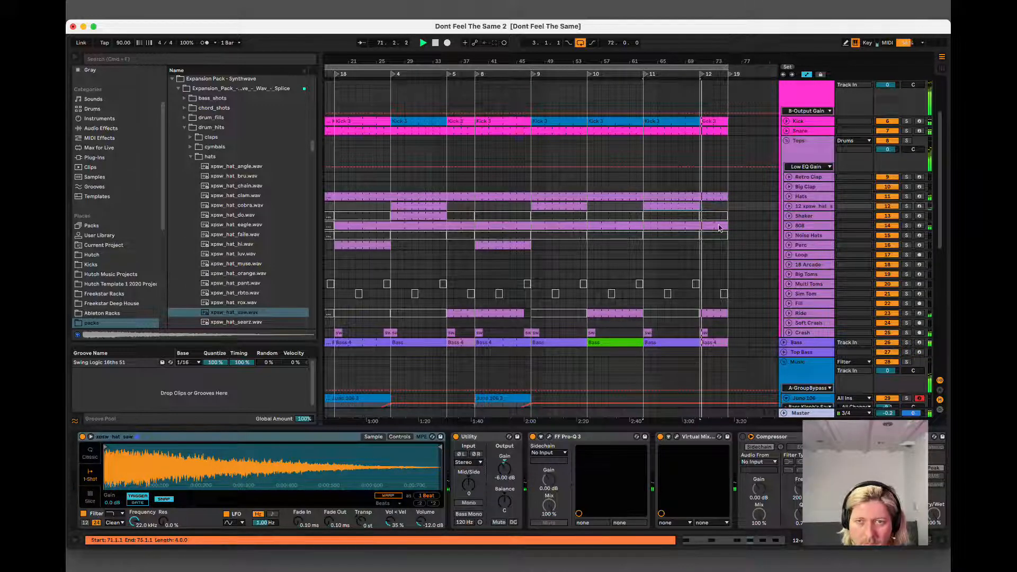
pyautogui.moveTo(677, 206); pyautogui.dragTo(734, 208)
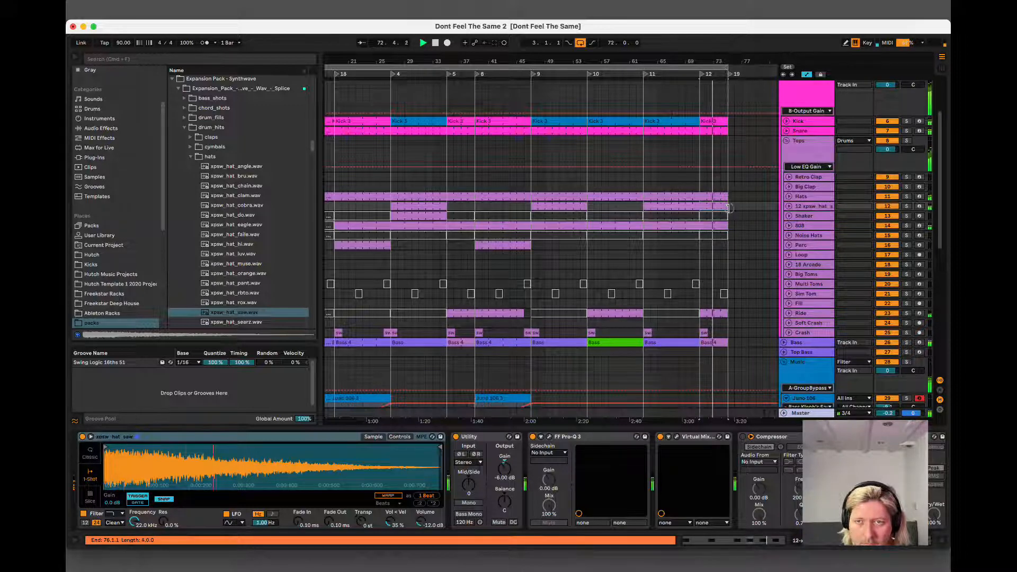
pyautogui.click(427, 206)
pyautogui.doubleClick(427, 206)
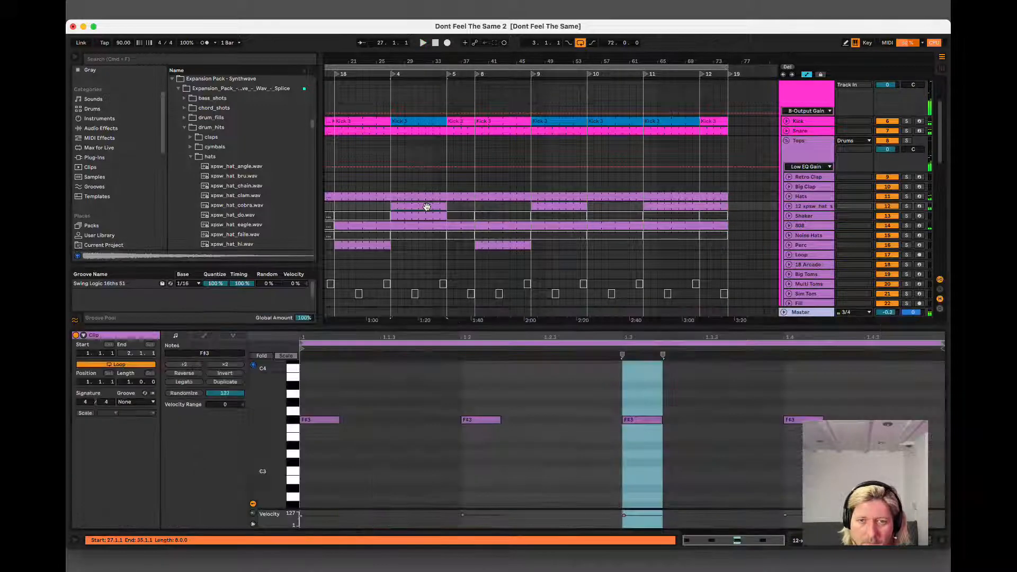
# Delete the saw hat extension between bars 71 and 75.
pyautogui.click(598, 206)
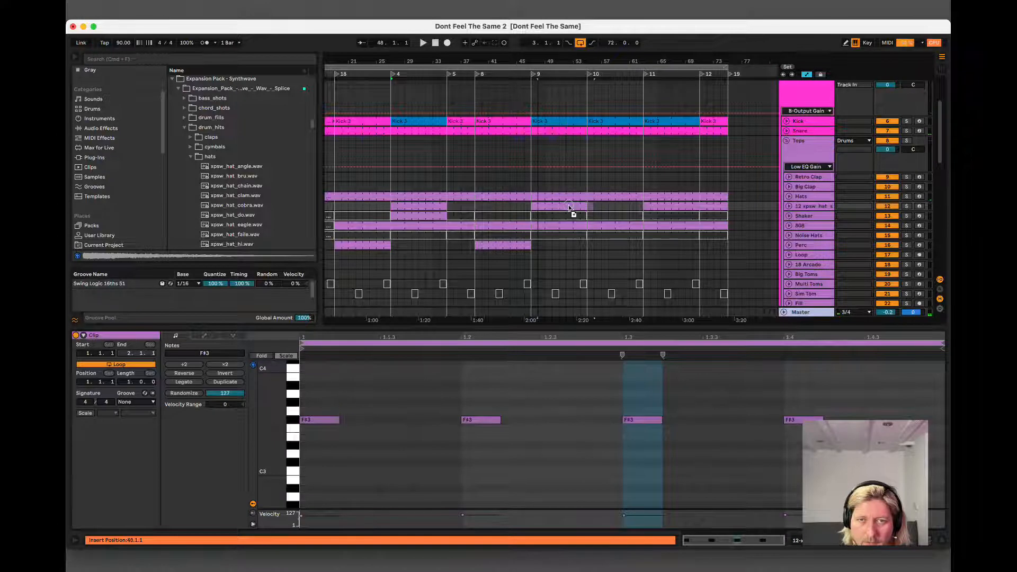
pyautogui.moveTo(561, 207); pyautogui.dragTo(707, 206)
pyautogui.click(708, 206)
pyautogui.press('Delete')
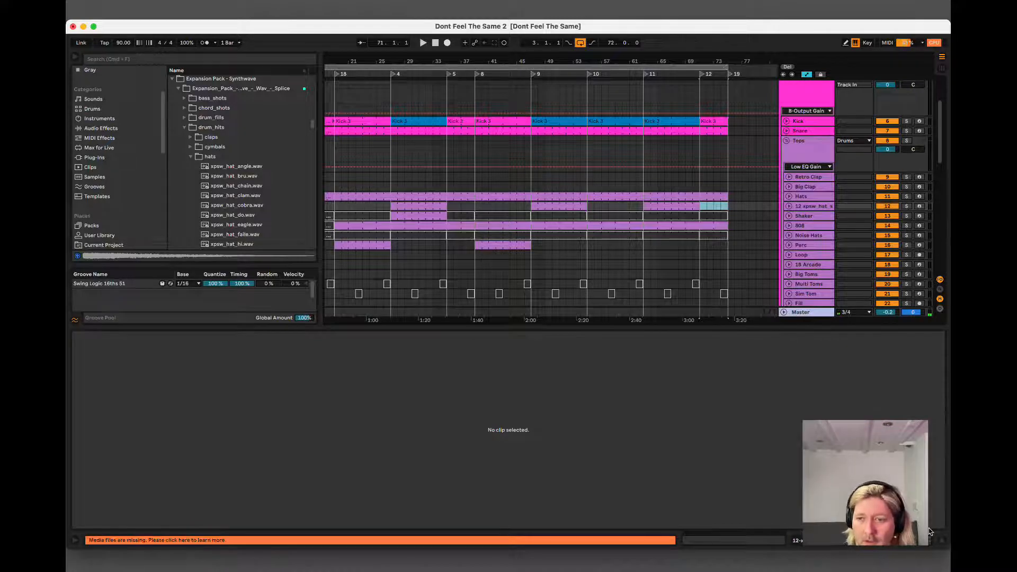
# Hide the clip view, play the ending from bar 71, and fold the Juno 106 track before stopping playback.
pyautogui.click(944, 540)
pyautogui.press('space')
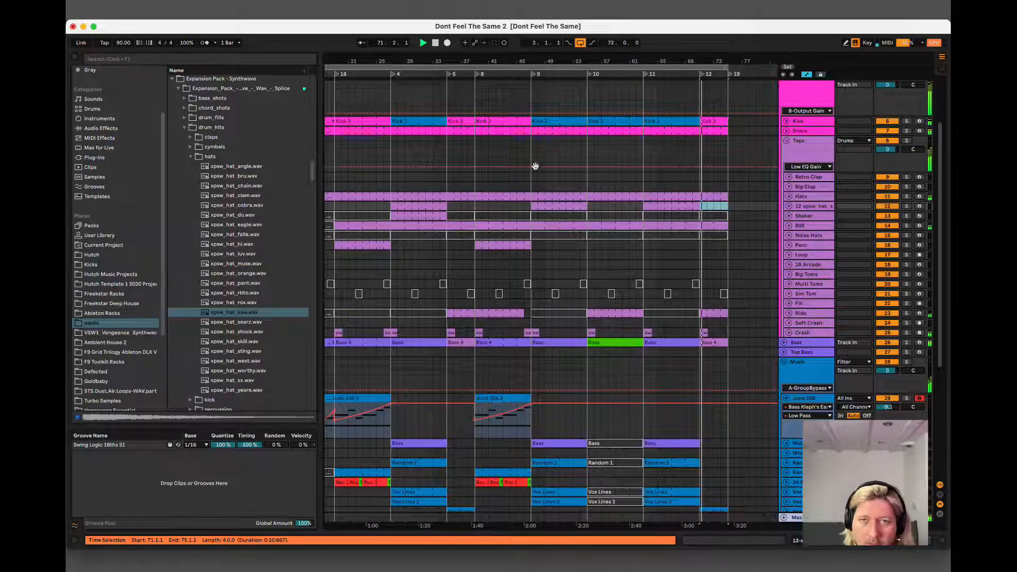
pyautogui.moveTo(546, 59); pyautogui.dragTo(486, 59)
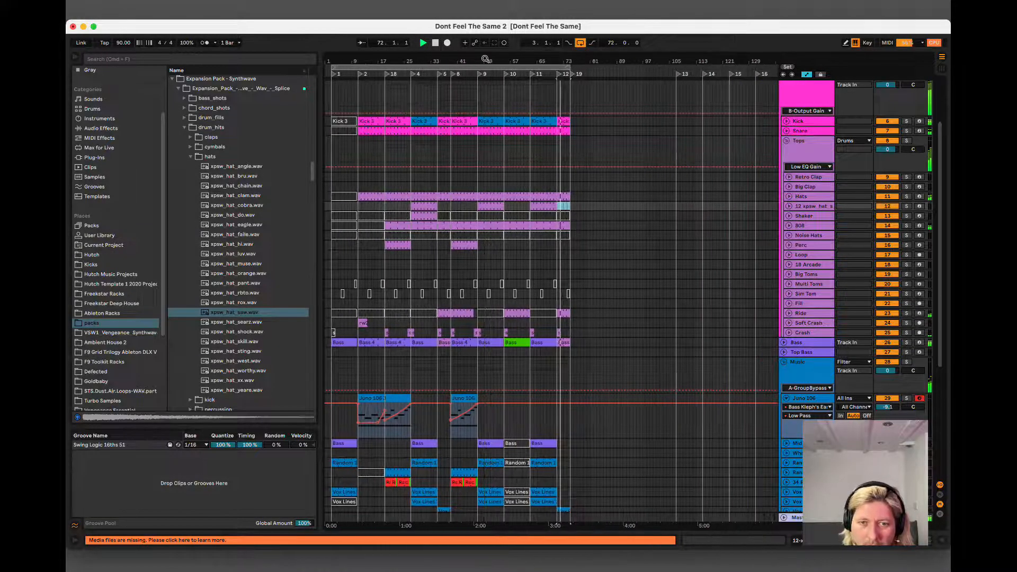
pyautogui.scroll(-6, 898, 381)
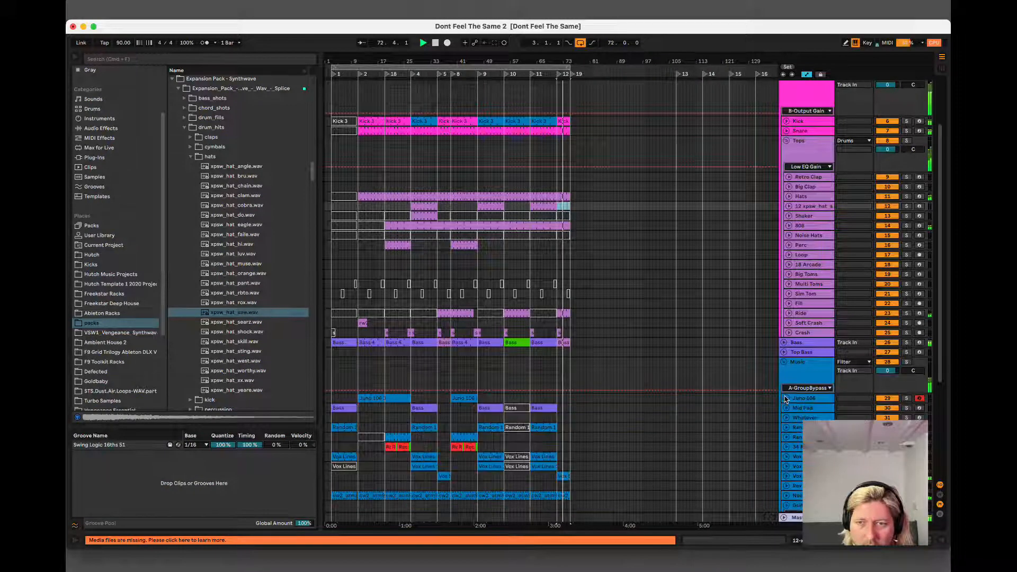
pyautogui.press('space')
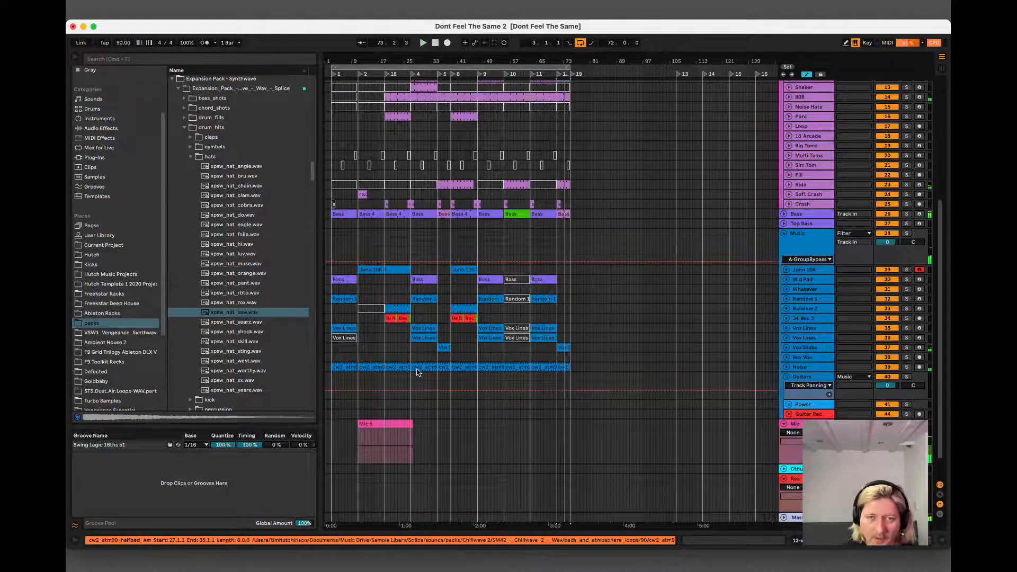
# Delete the leftover Mic recording between bars 9 and 35 and save the set.
pyautogui.moveTo(440, 433); pyautogui.dragTo(352, 450)
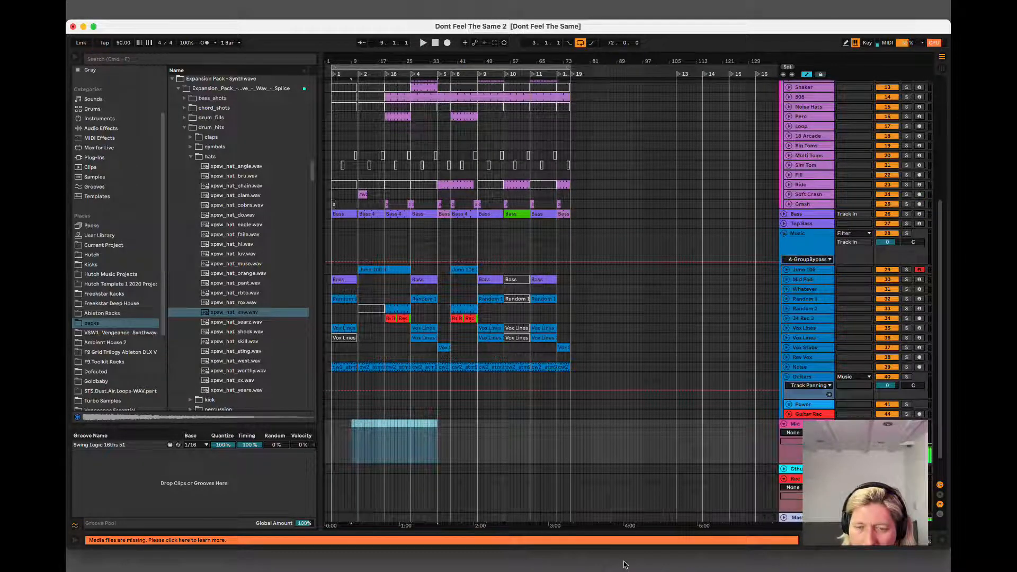
pyautogui.press('super+s')
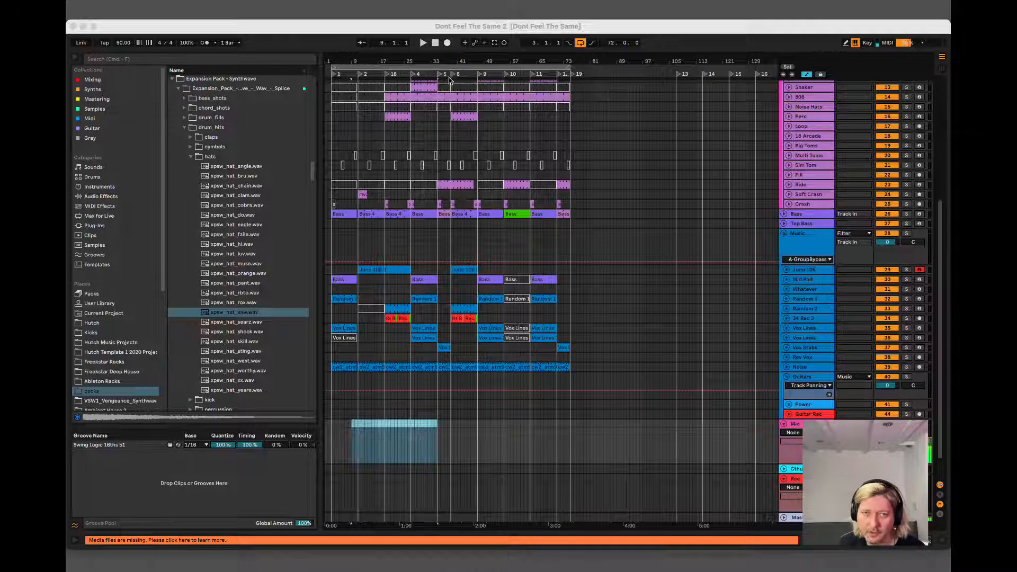
pyautogui.click(493, 25)
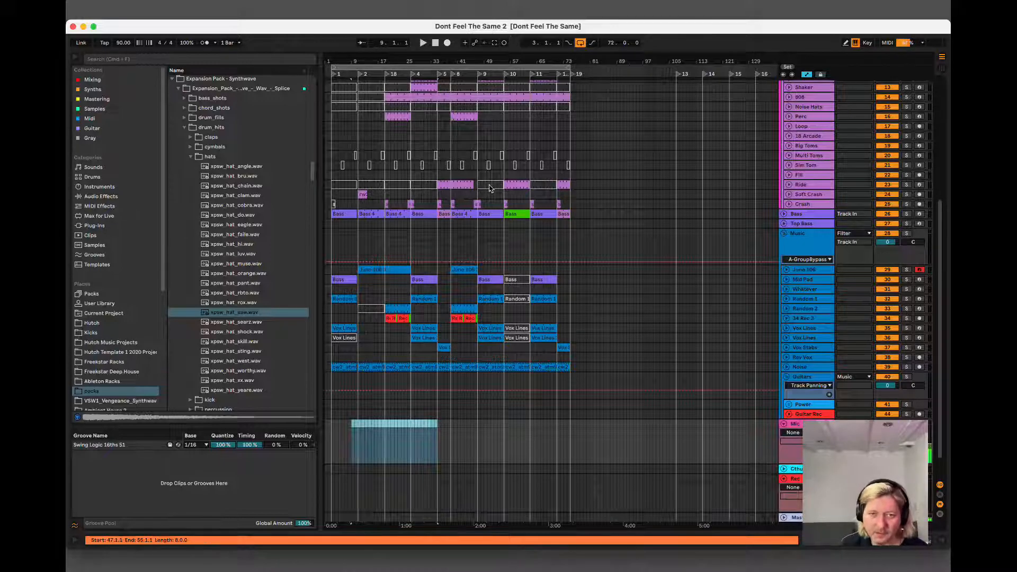
# Play briefly from bars 19 and 27, and examine the notes of the Mid Pad track's Bass clip at bar 27.
pyautogui.click(399, 309)
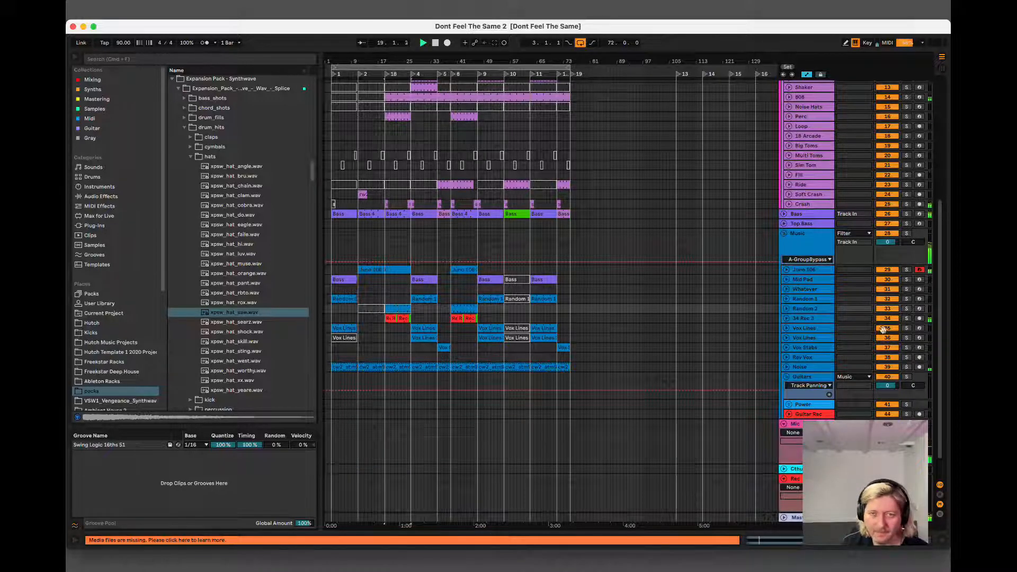
pyautogui.press('space')
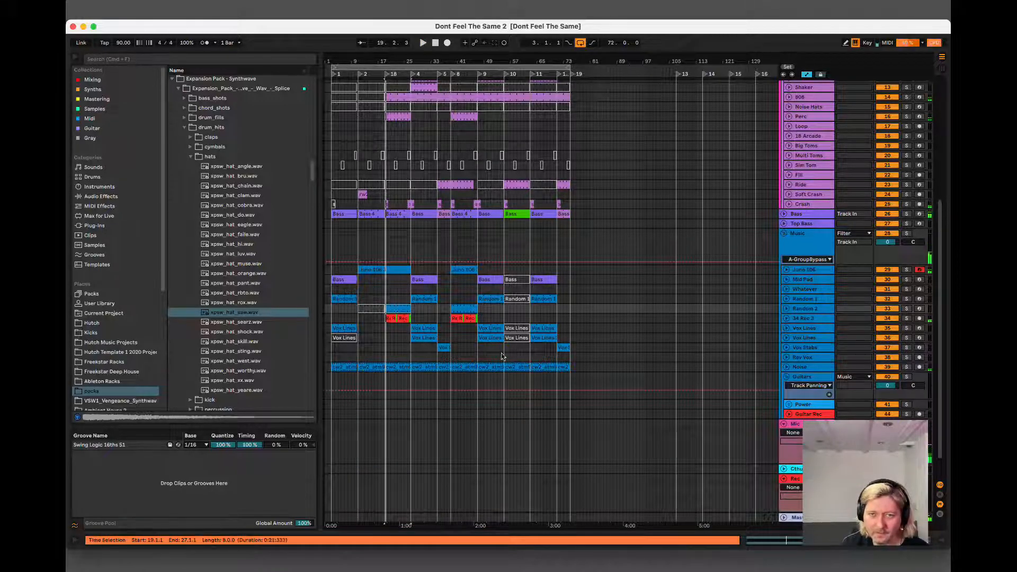
pyautogui.click(415, 339)
pyautogui.press('space')
pyautogui.press('space')
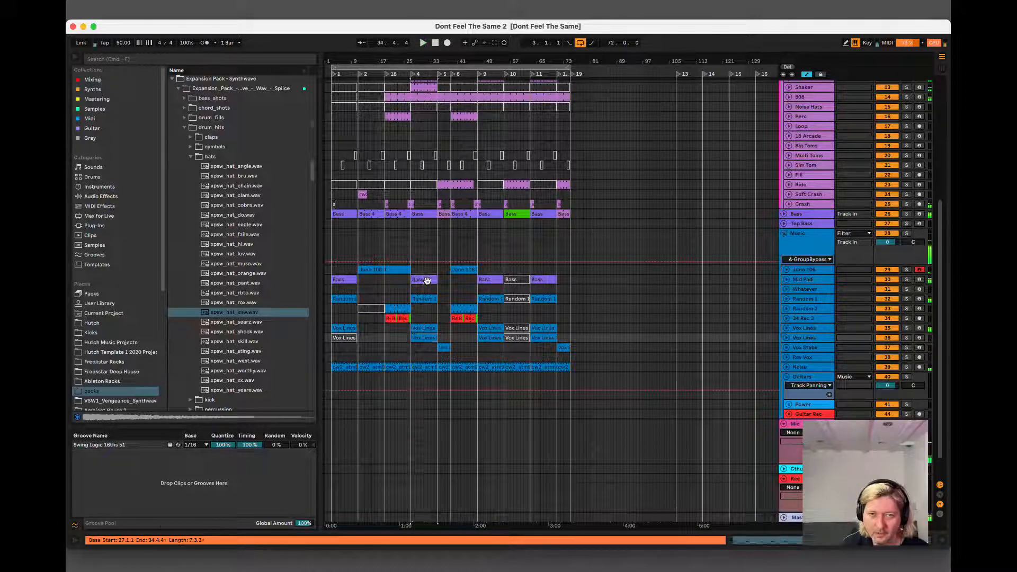
pyautogui.doubleClick(427, 280)
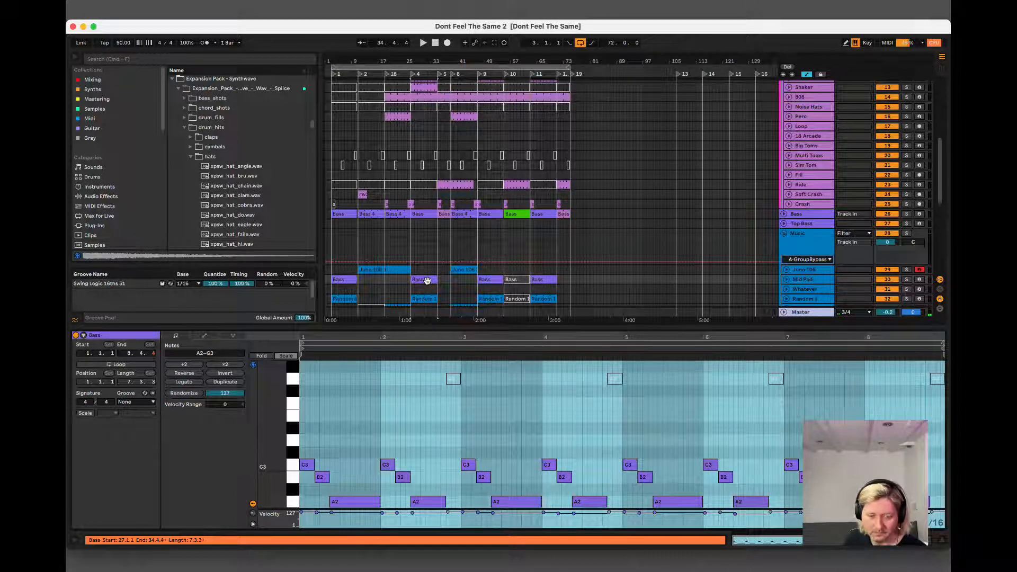
pyautogui.press('space')
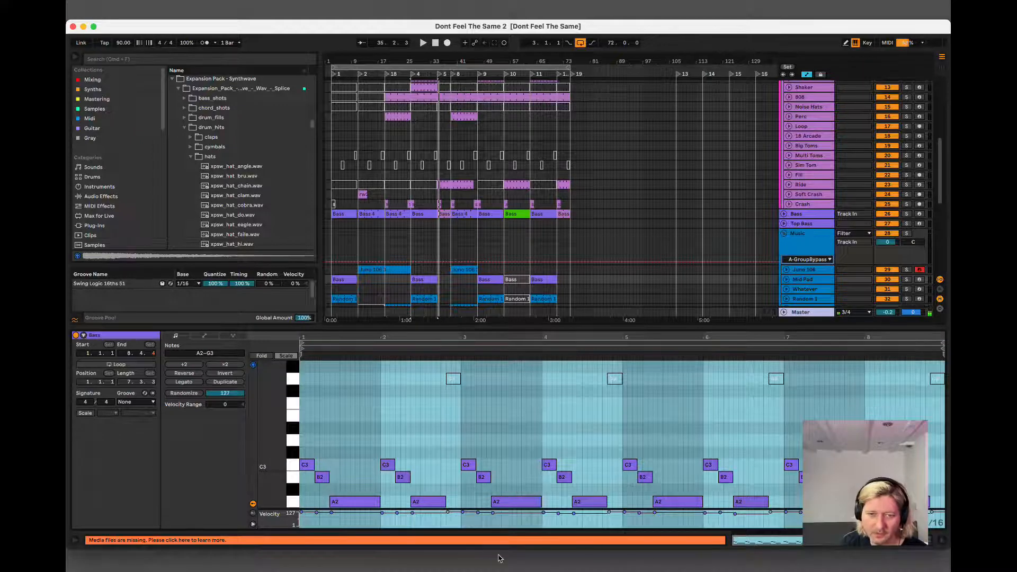
# Hide the clip view, and unfold the Guitar Rec track and arm it for recording.
pyautogui.click(600, 563)
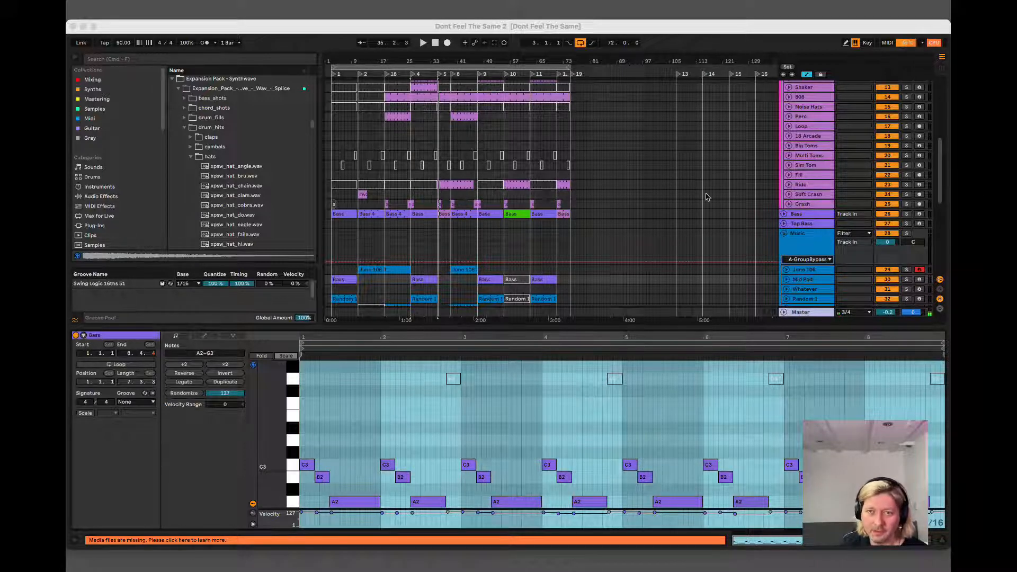
pyautogui.click(671, 30)
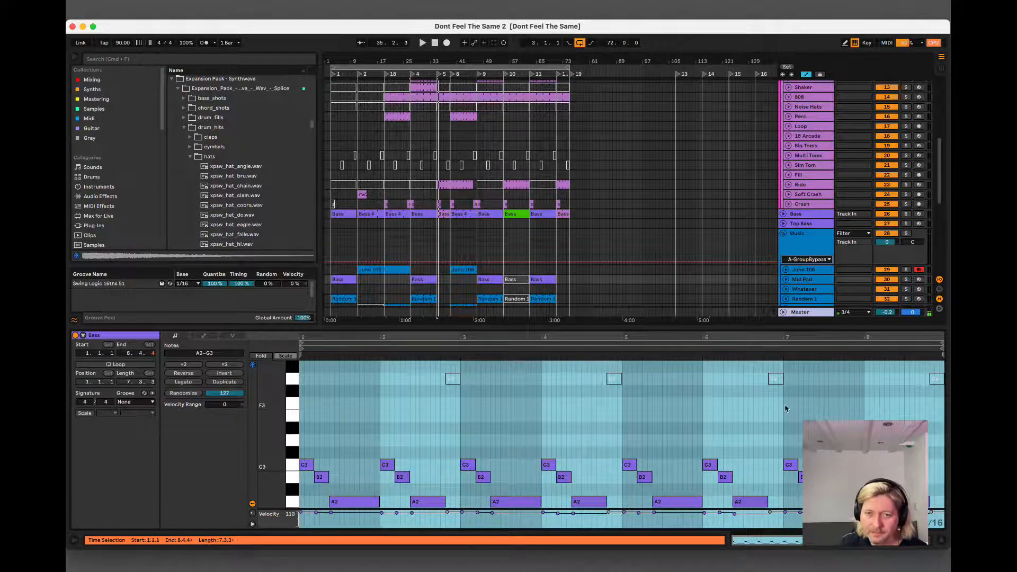
pyautogui.click(943, 544)
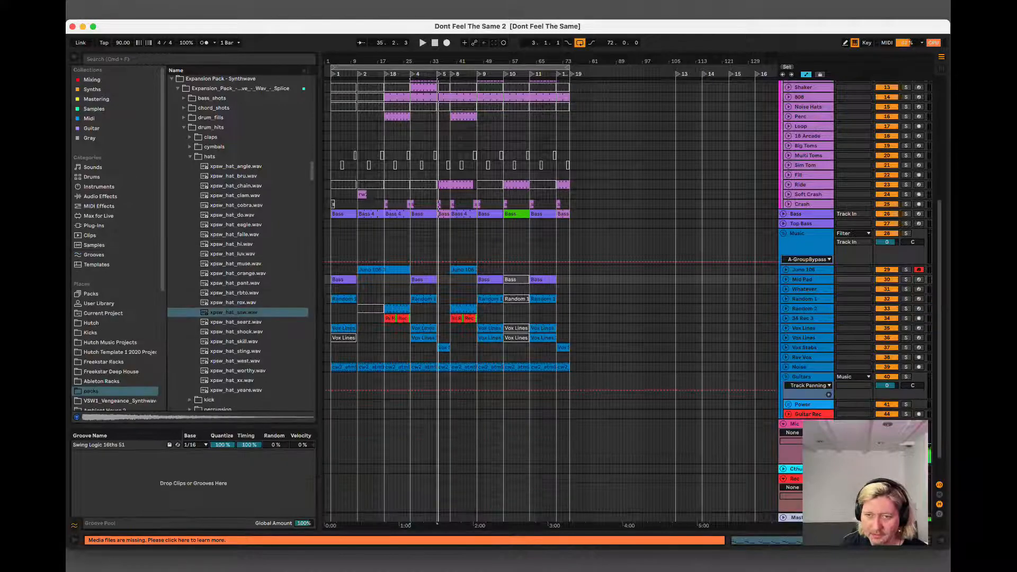
pyautogui.click(787, 414)
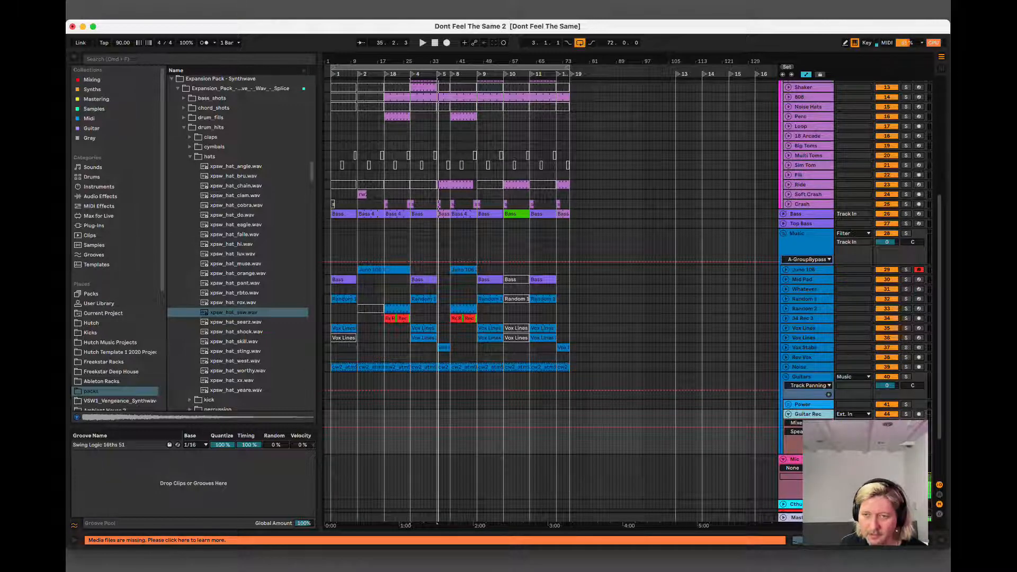
pyautogui.click(895, 430)
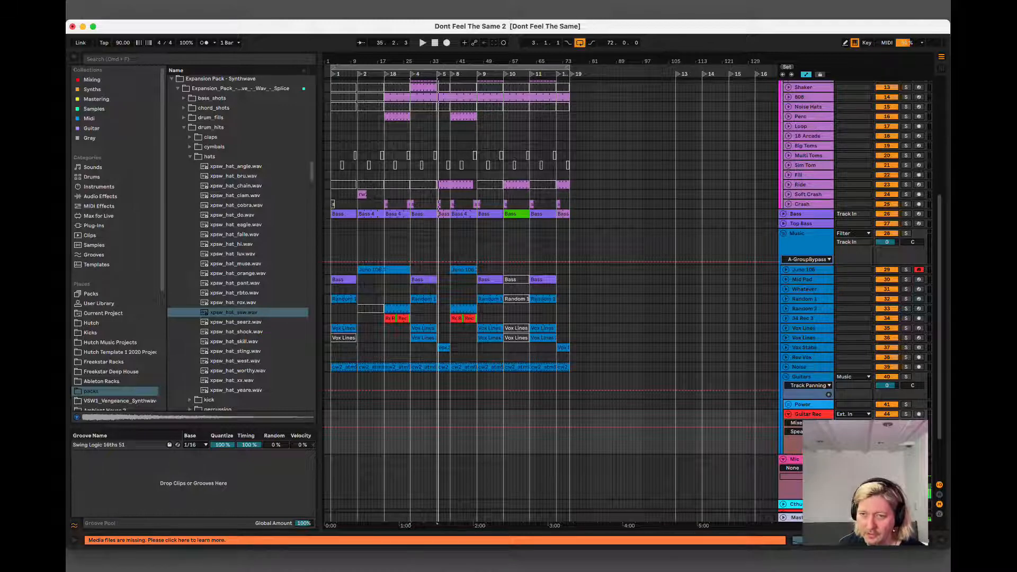
pyautogui.click(918, 413)
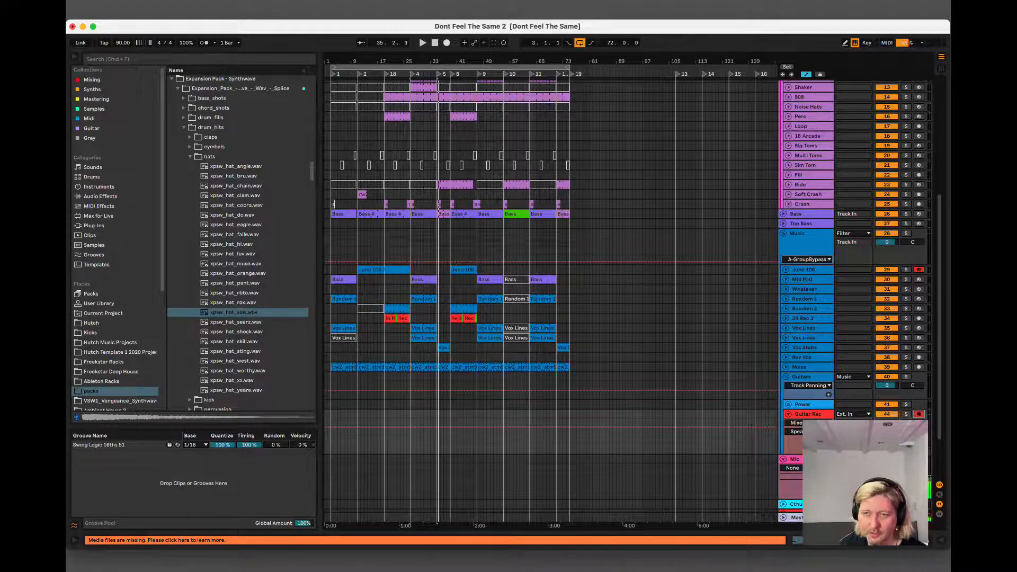
# Preview bar 19, and record a guitar take on Guitar Rec from bar 27 to about bar 39.
pyautogui.click(404, 309)
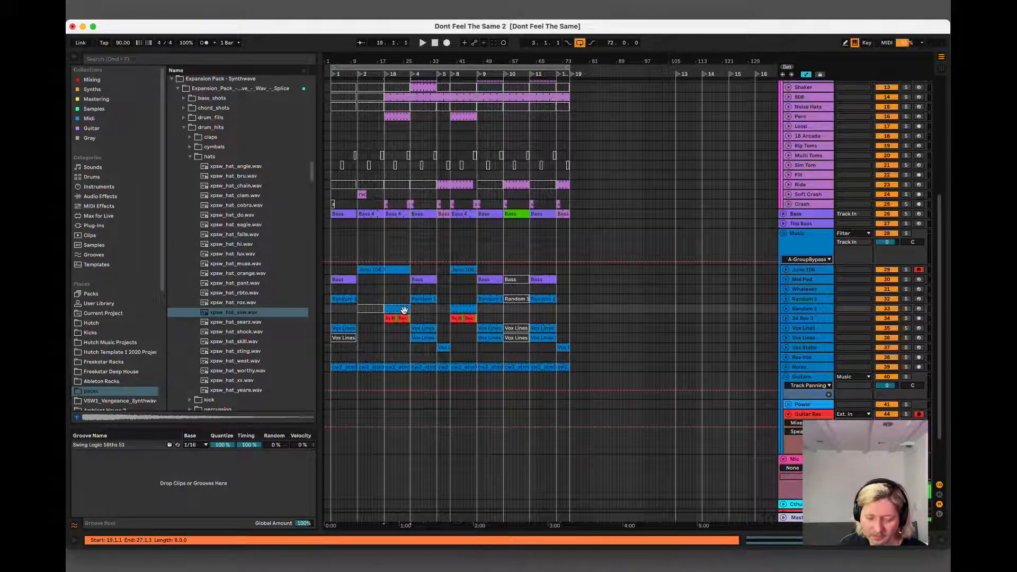
pyautogui.press('space')
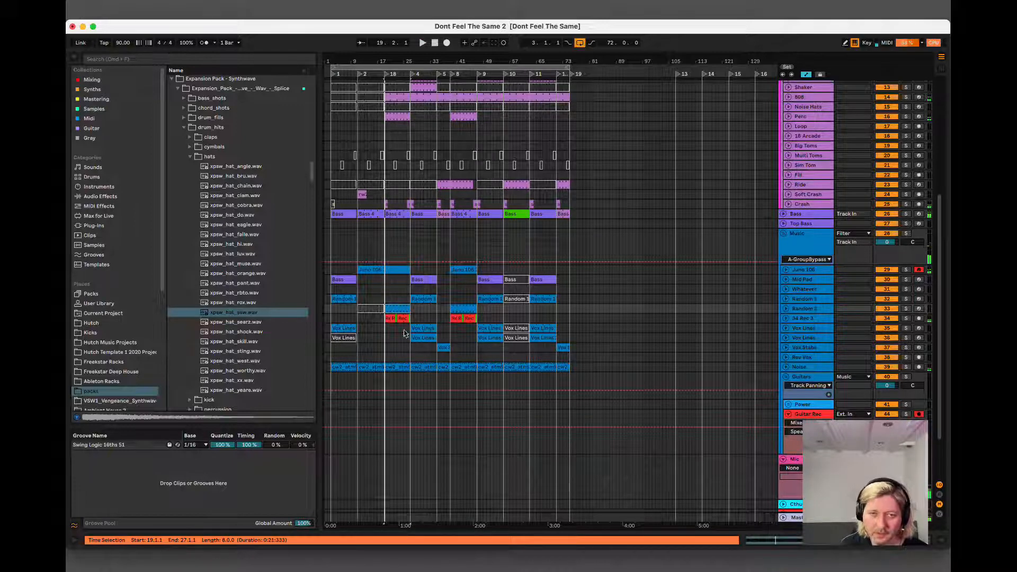
pyautogui.click(421, 327)
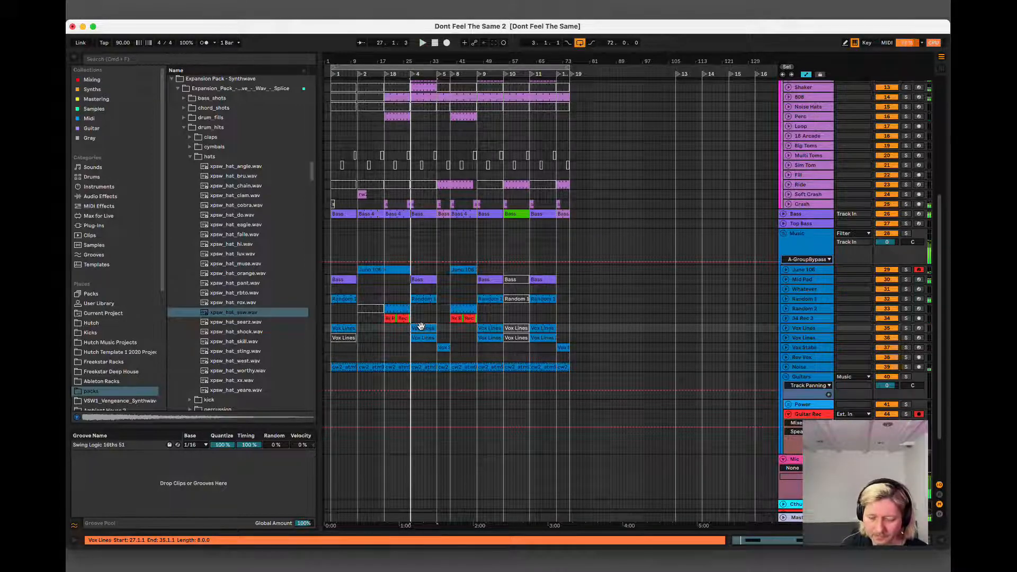
pyautogui.click(445, 42)
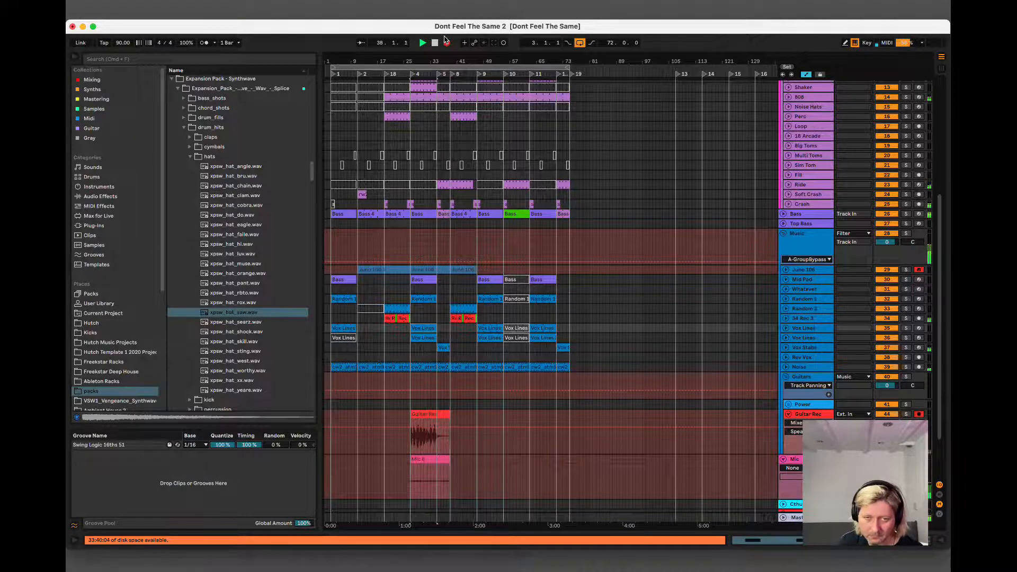
pyautogui.click(445, 39)
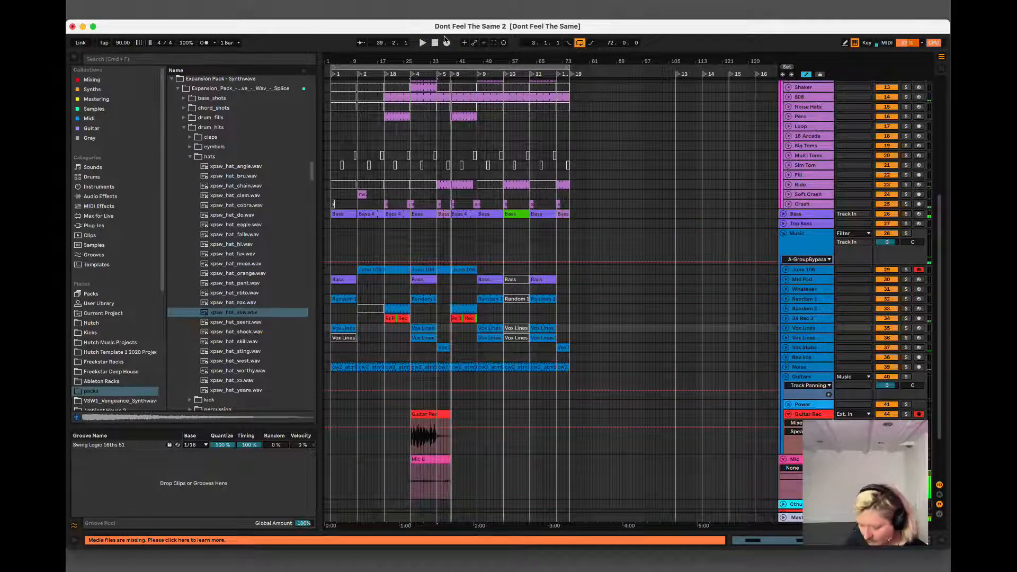
# Delete the Mic clip recorded alongside the guitar, and move the guitar take onto the L track inside the Power group.
pyautogui.click(445, 424)
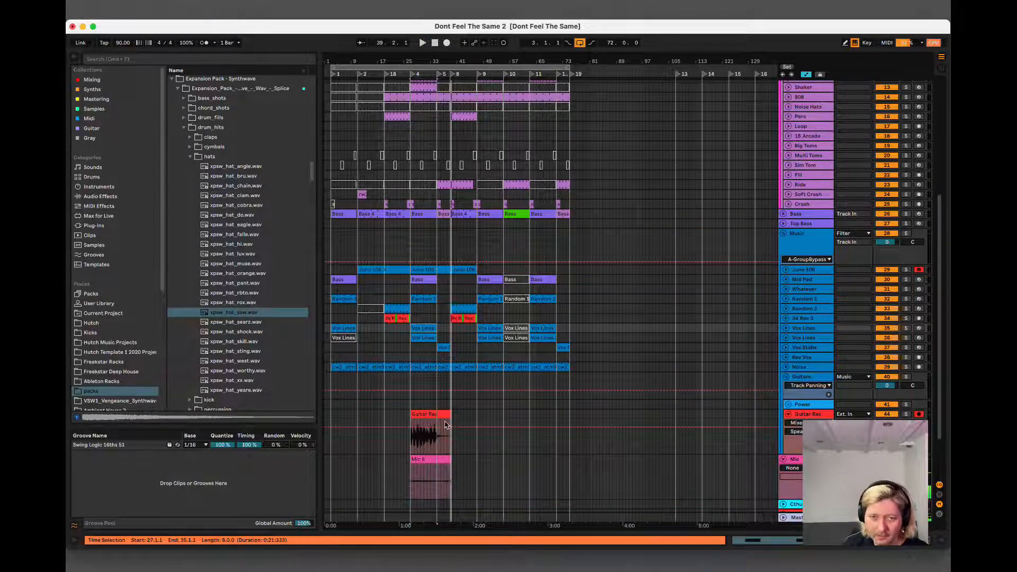
pyautogui.click(429, 464)
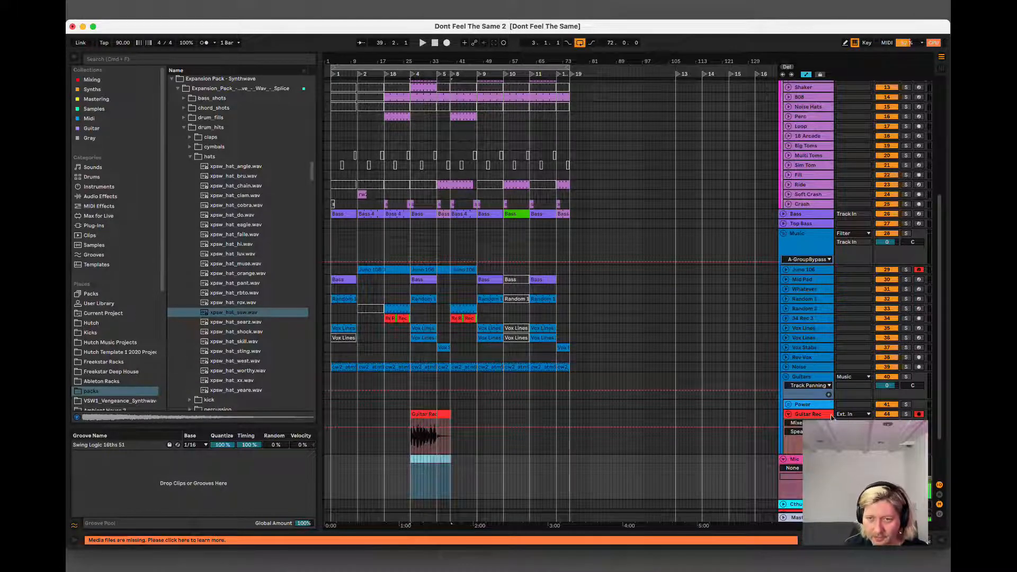
pyautogui.click(788, 404)
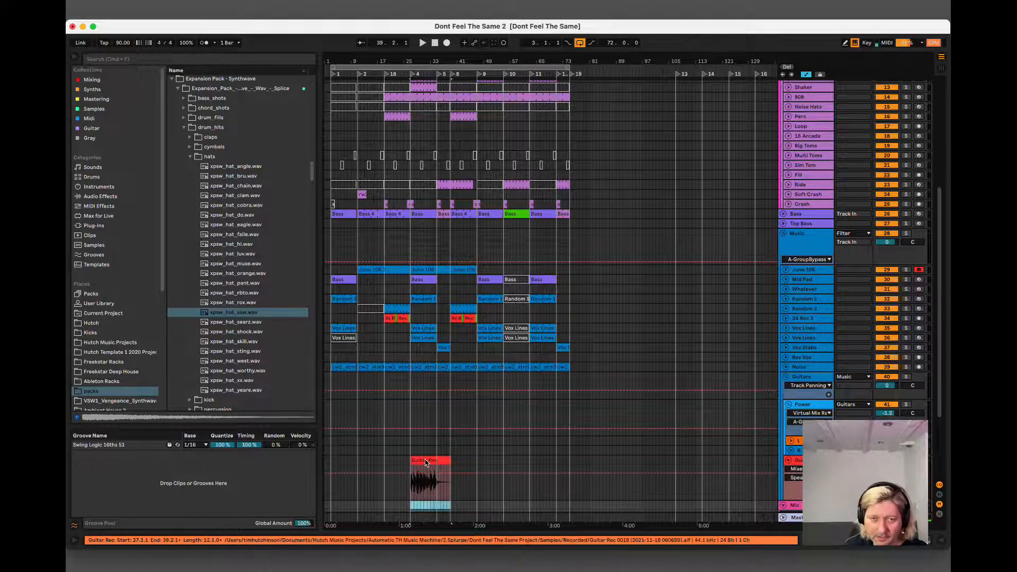
pyautogui.click(425, 462)
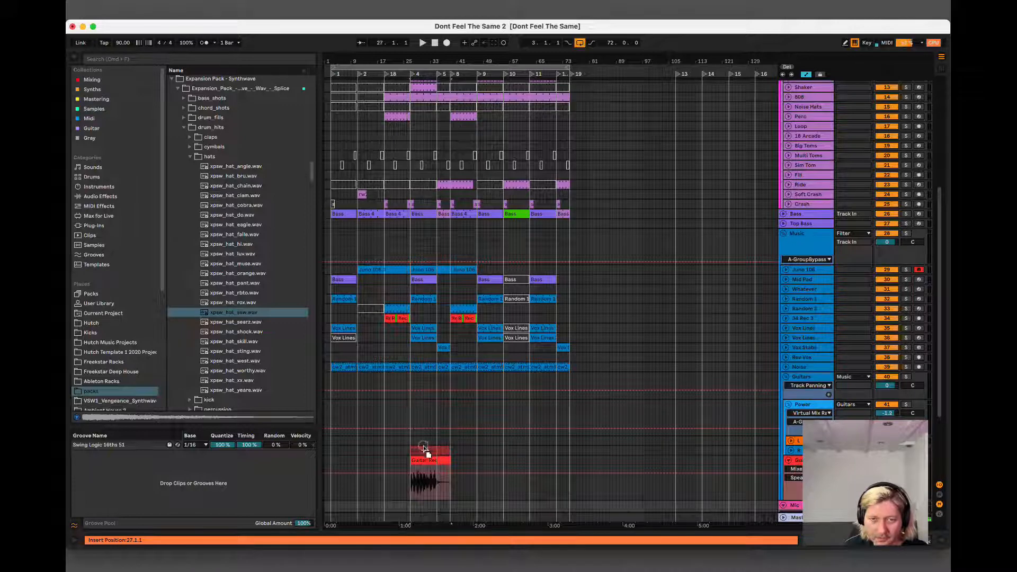
pyautogui.moveTo(424, 449); pyautogui.dragTo(427, 441)
# Turn on the Archetype plug-in on the L track and audition the guitar take from bar 27.
pyautogui.press('space')
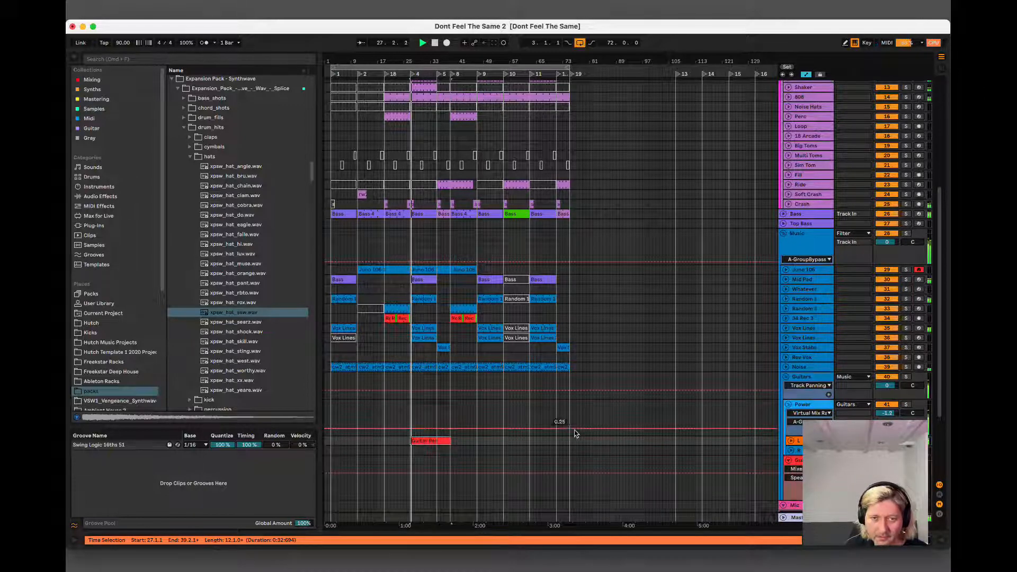
pyautogui.press('space')
pyautogui.hotkey('shift', 'Tab')
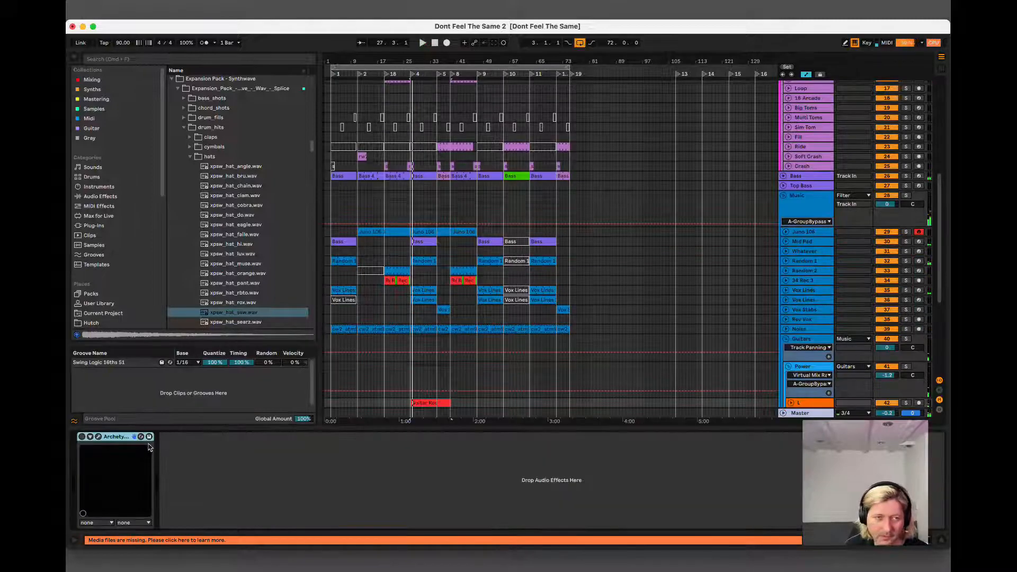
pyautogui.click(89, 438)
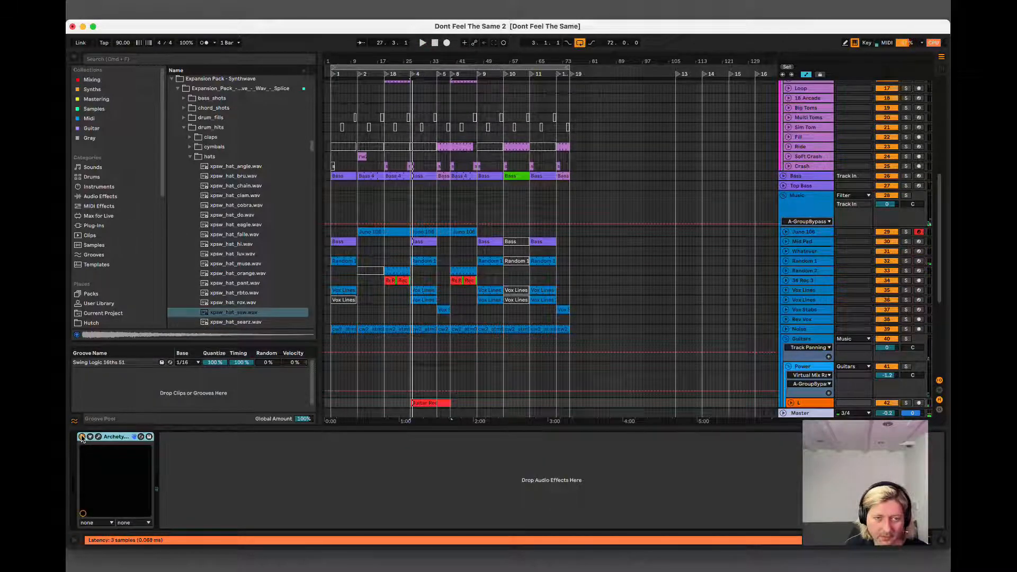
pyautogui.press('space')
pyautogui.click(941, 538)
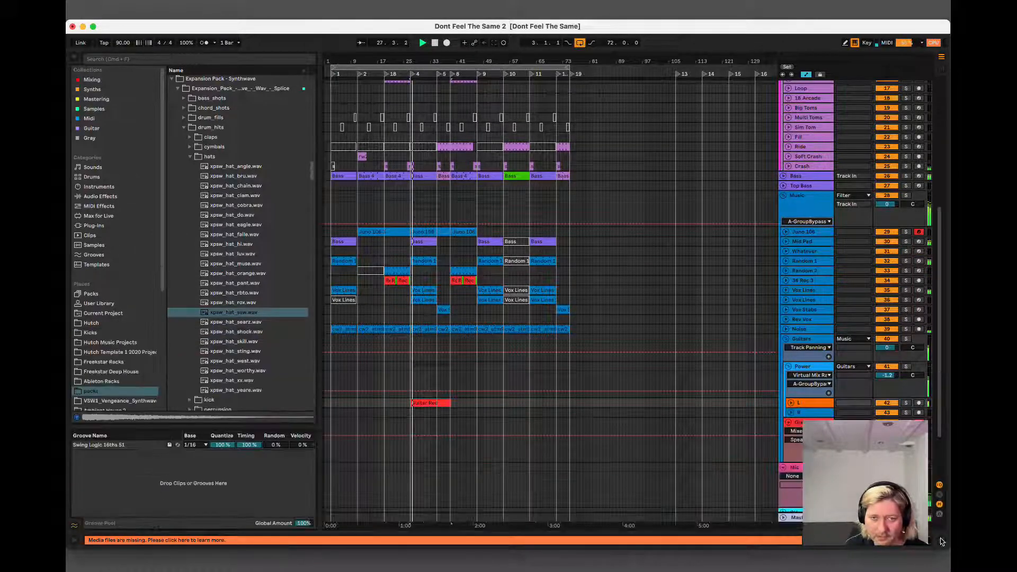
pyautogui.press('space')
# Try recording a second guitar take on Guitar Rec from bar 27, discarding both attempts.
pyautogui.click(816, 423)
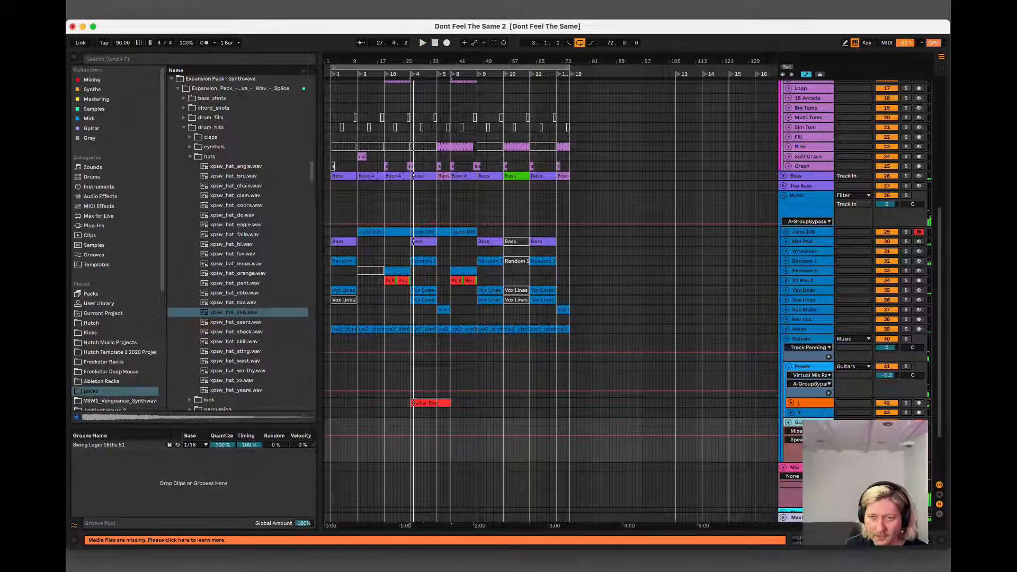
pyautogui.click(445, 43)
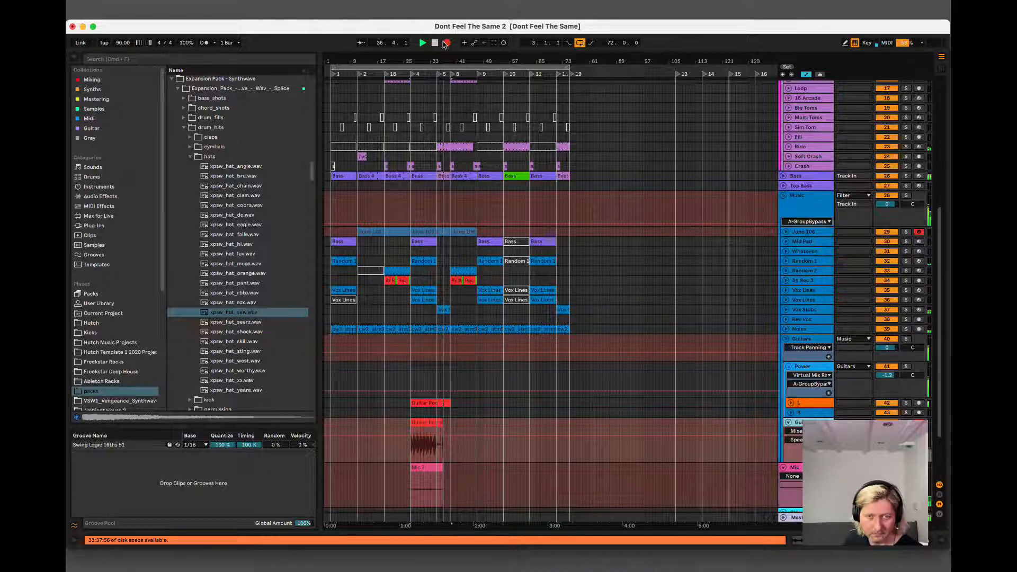
pyautogui.click(445, 43)
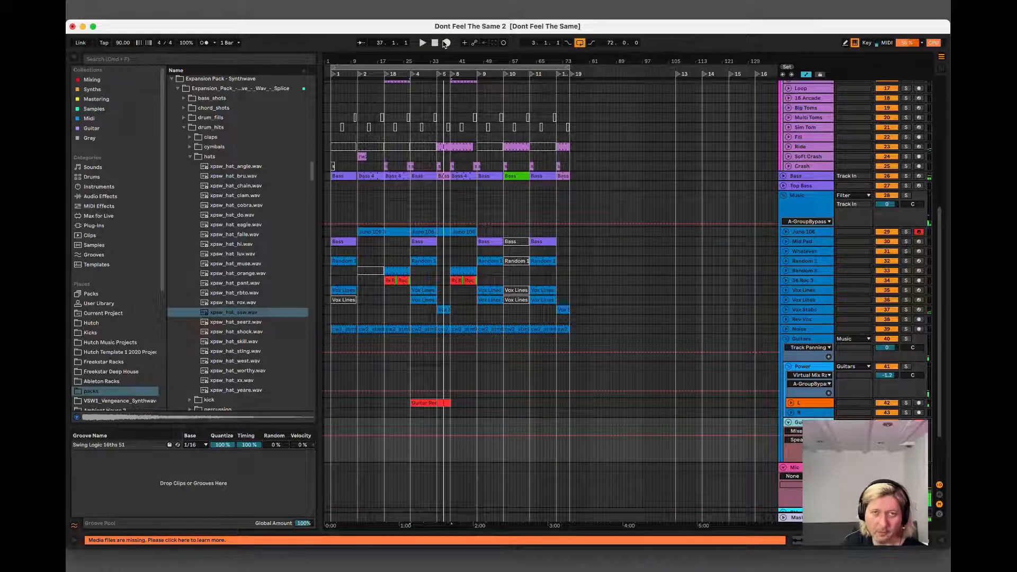
pyautogui.click(445, 43)
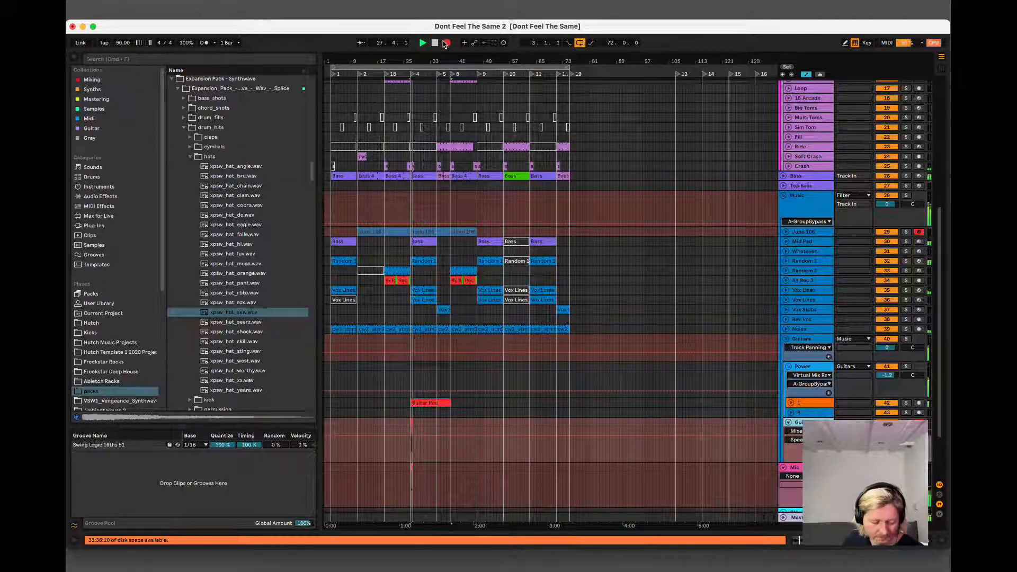
pyautogui.click(446, 43)
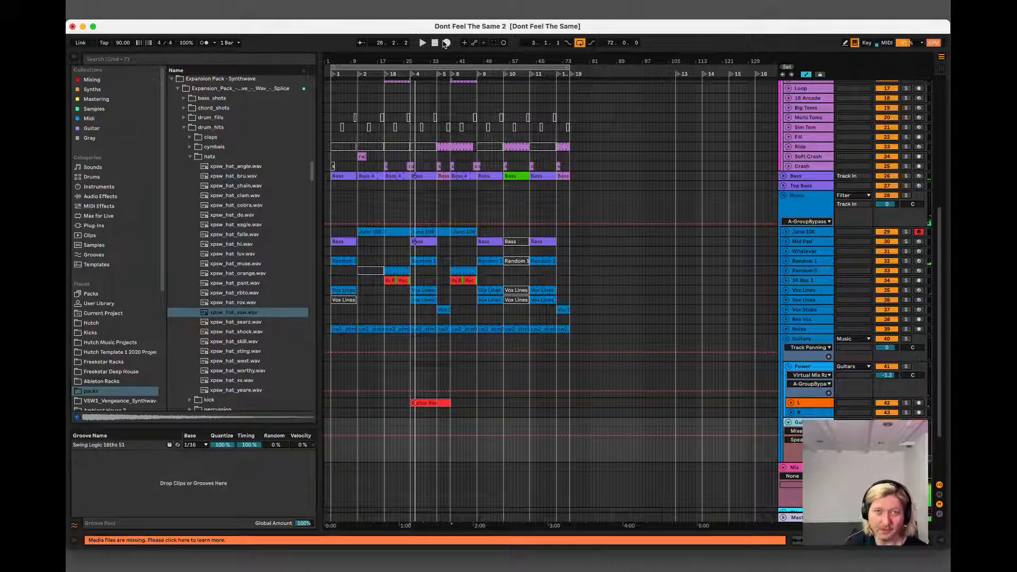
# Record a second guitar take from bar 27 to about bar 39 and move it onto the R track of the Power group.
pyautogui.click(446, 43)
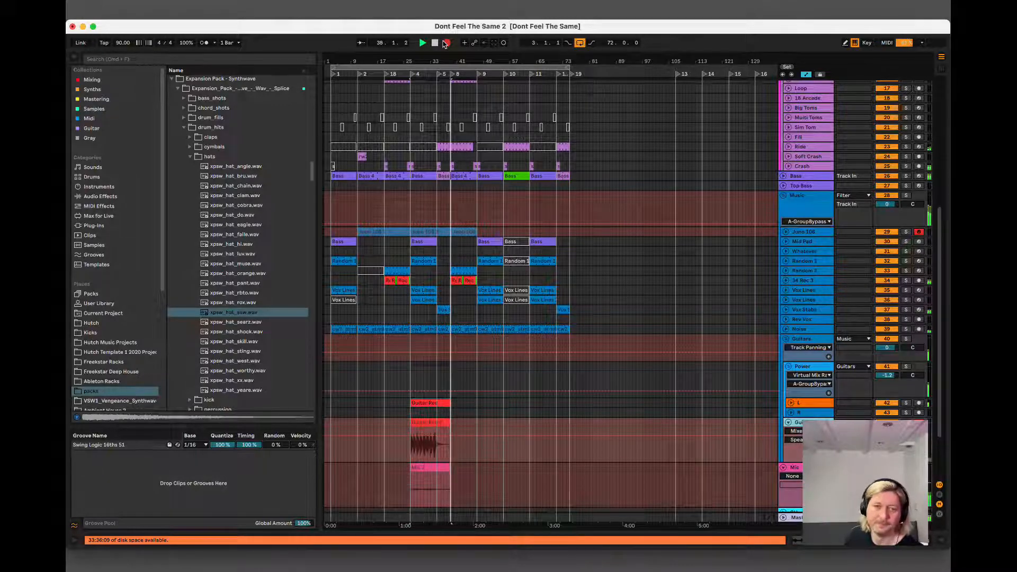
pyautogui.click(446, 42)
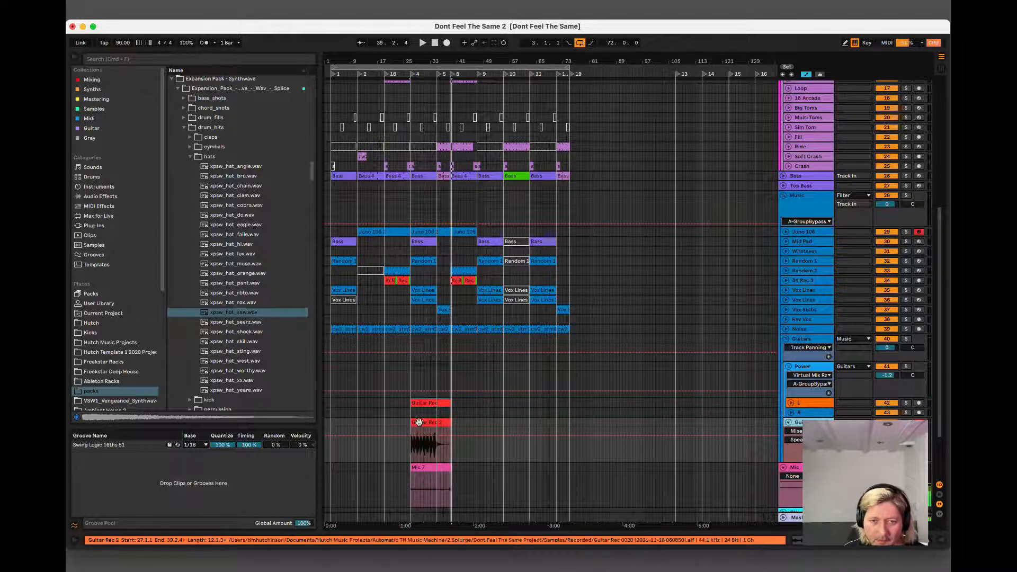
pyautogui.moveTo(419, 422); pyautogui.dragTo(418, 412)
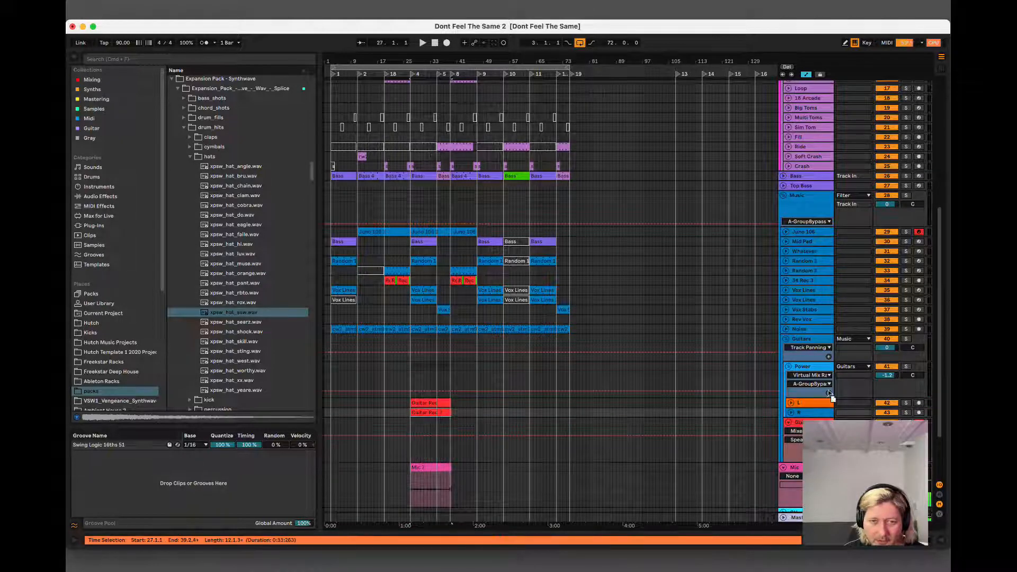
# Turn on the Archetype plug-in on the R track, audition both guitar takes from bar 27, and fold the R track.
pyautogui.click(791, 413)
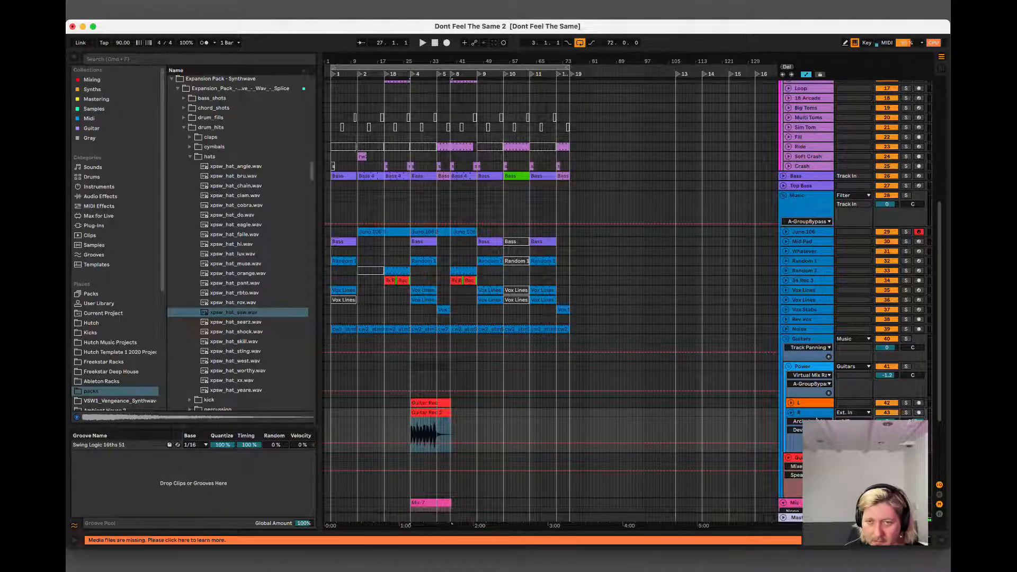
pyautogui.doubleClick(816, 418)
pyautogui.click(81, 436)
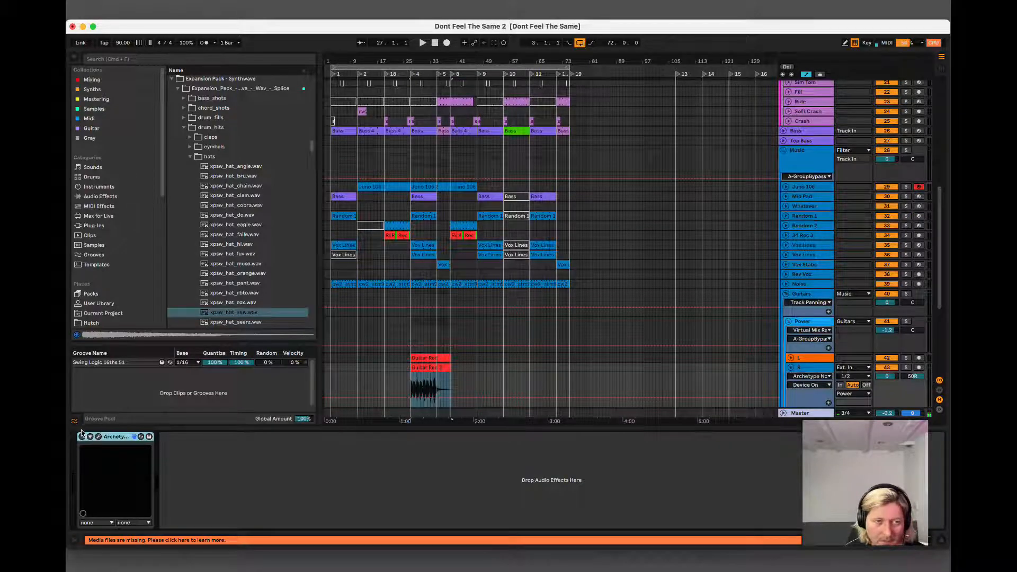
pyautogui.click(939, 539)
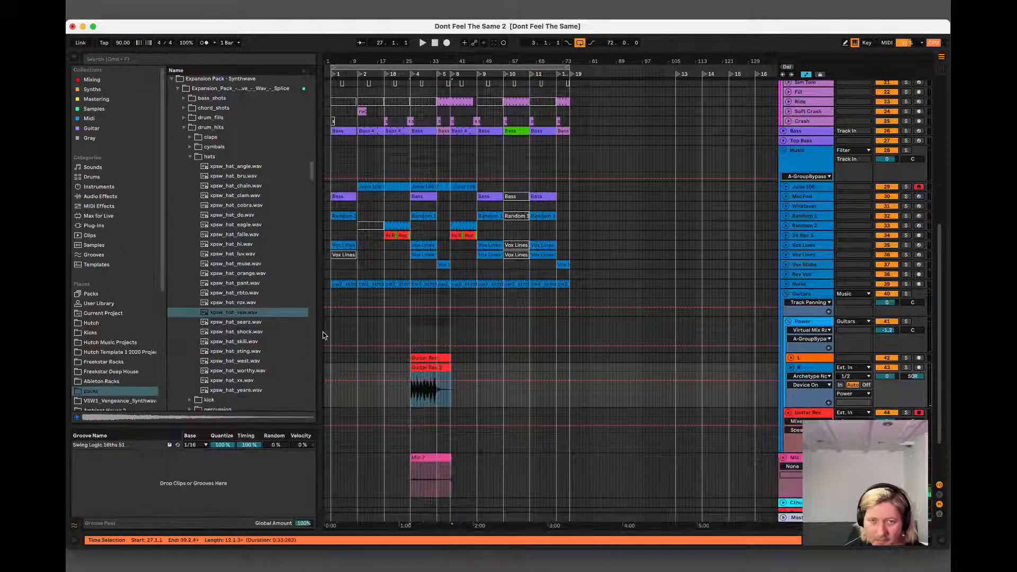
pyautogui.press('space')
pyautogui.click(788, 368)
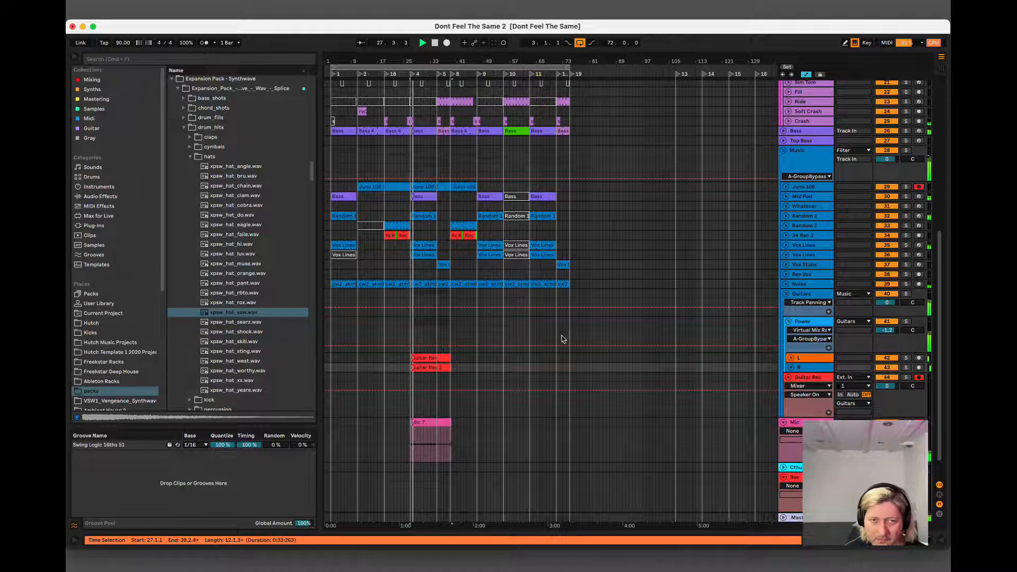
# Copy the L and R guitar clips to bars 47 and 63, trimming the copies to end at bars 55 and 71.
pyautogui.moveTo(468, 357); pyautogui.dragTo(449, 367)
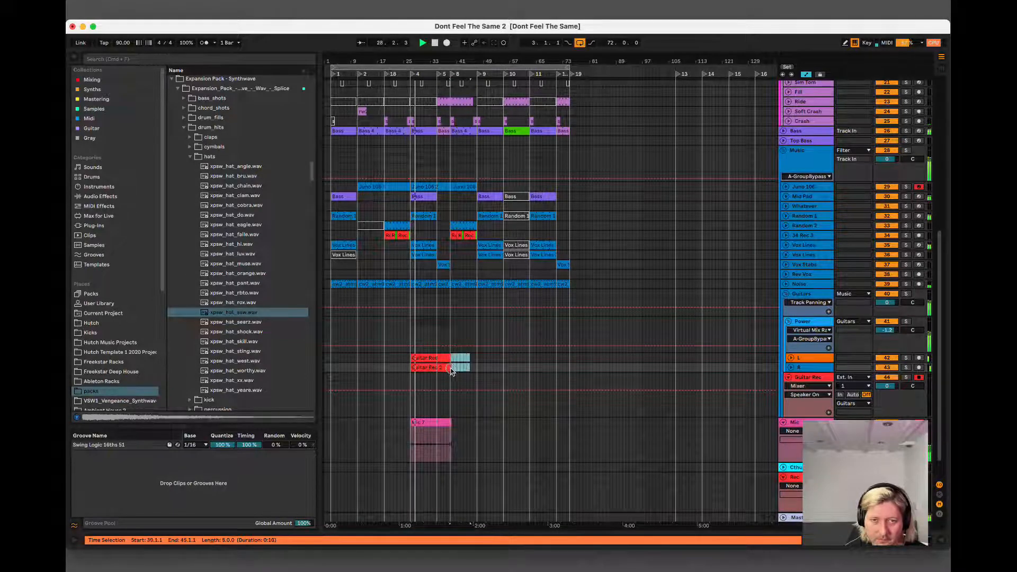
pyautogui.click(428, 358)
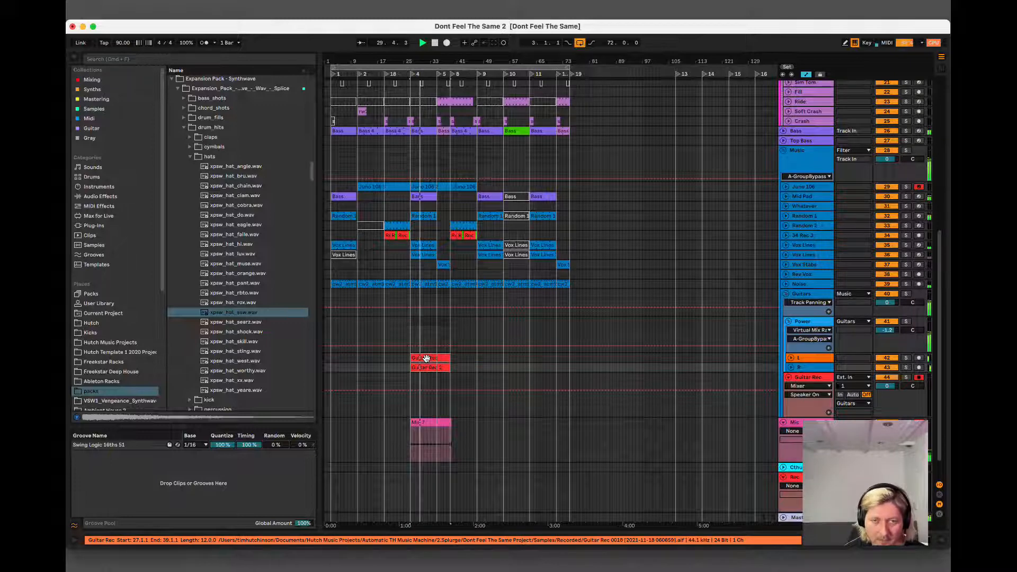
pyautogui.moveTo(425, 358); pyautogui.dragTo(505, 368)
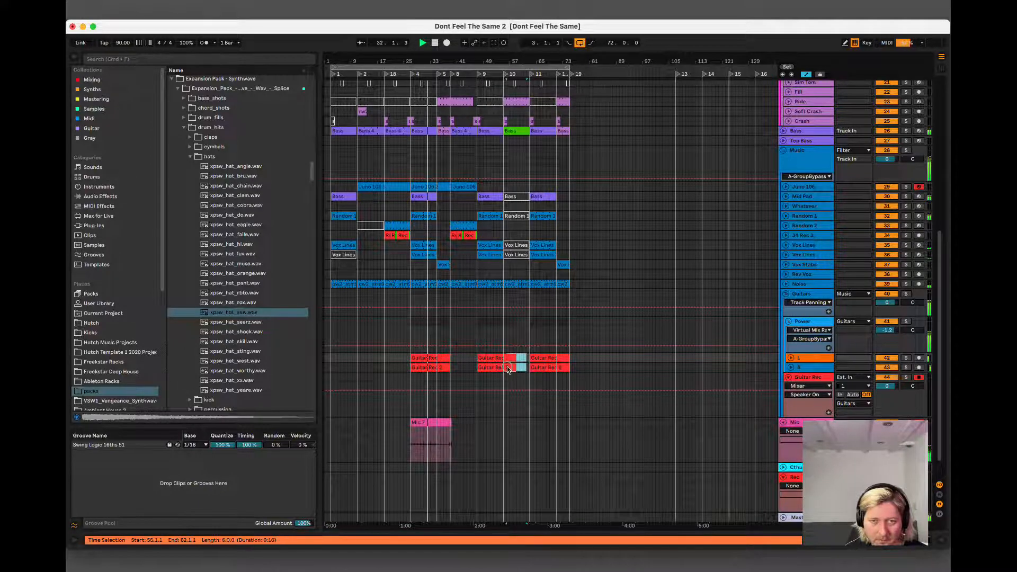
pyautogui.press('Delete')
pyautogui.moveTo(589, 358); pyautogui.dragTo(557, 370)
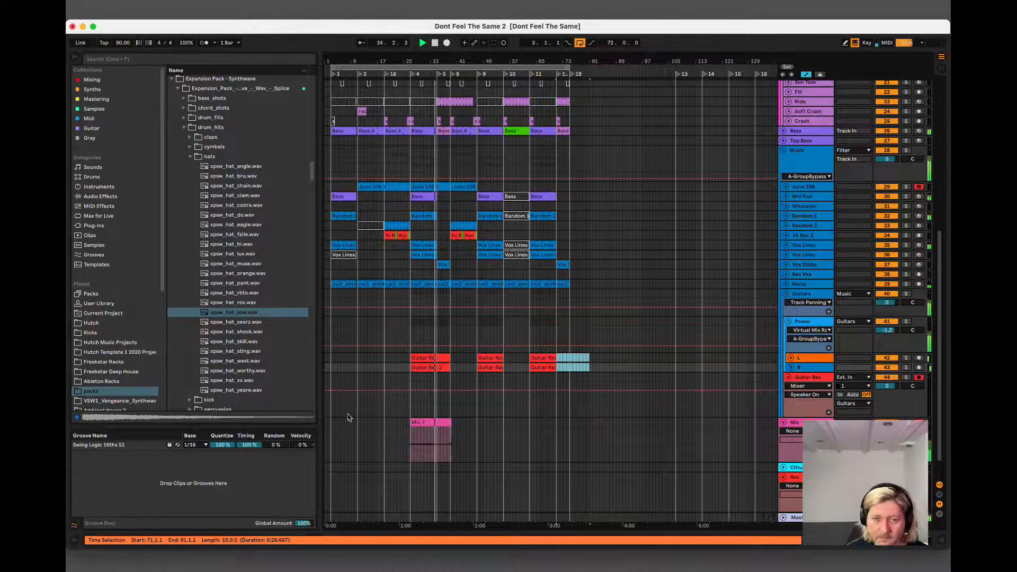
# Delete the Mic clip starting at bar 27, and fold the Power group and the Guitar Rec track.
pyautogui.click(431, 422)
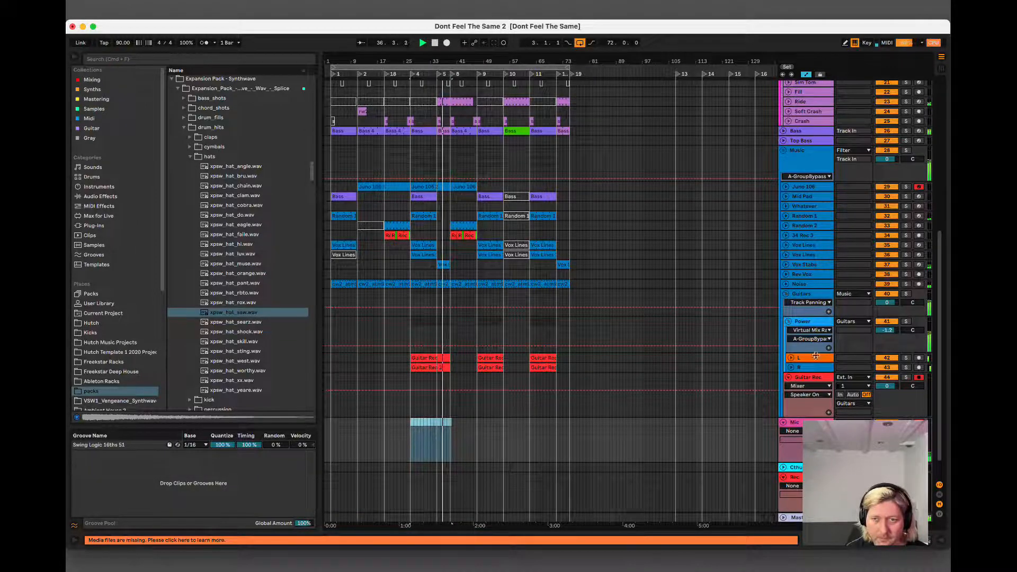
pyautogui.click(786, 321)
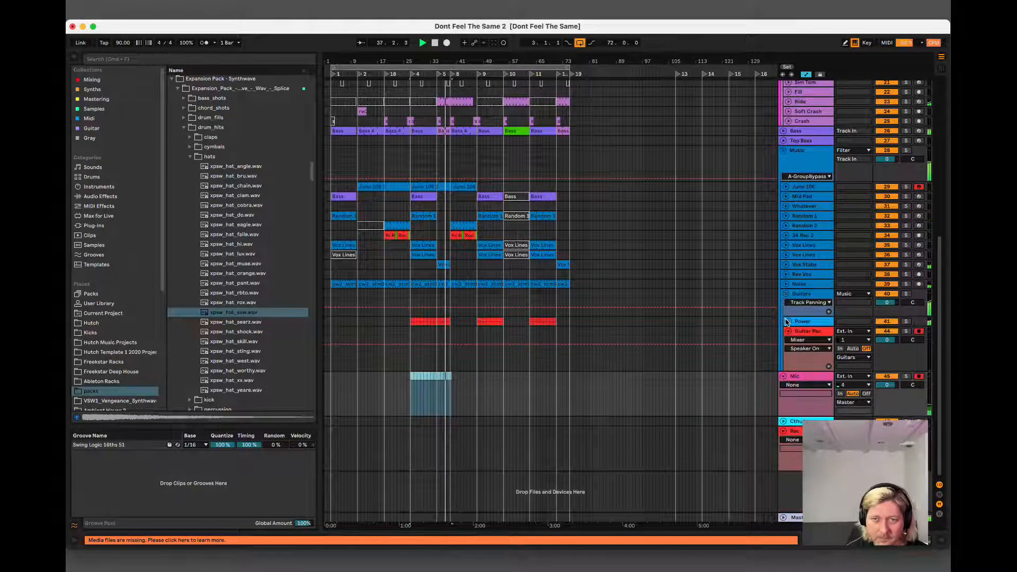
pyautogui.click(788, 331)
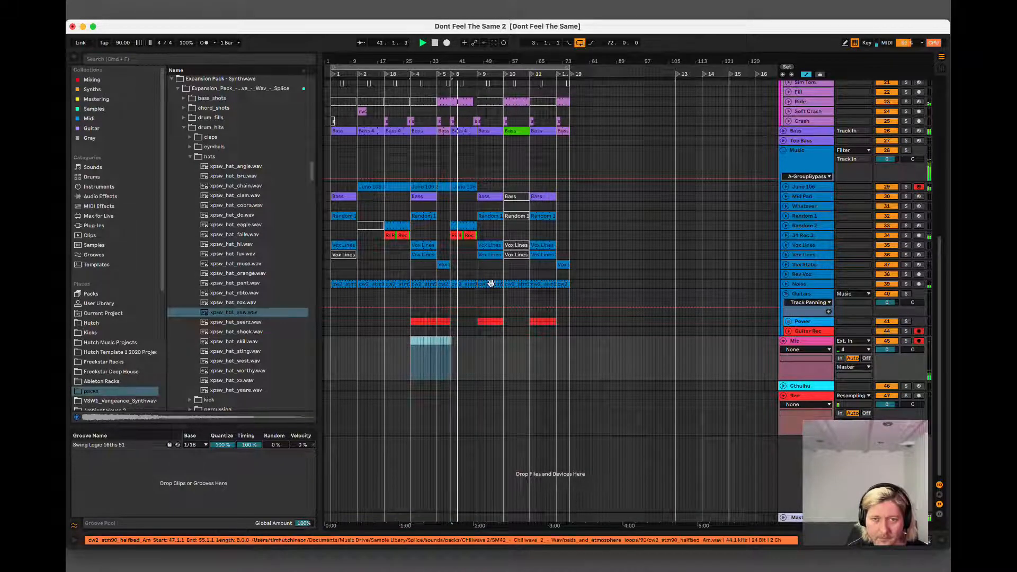
# Delete the Juno 106 clip between bars 27 and 39, and save the set.
pyautogui.click(463, 226)
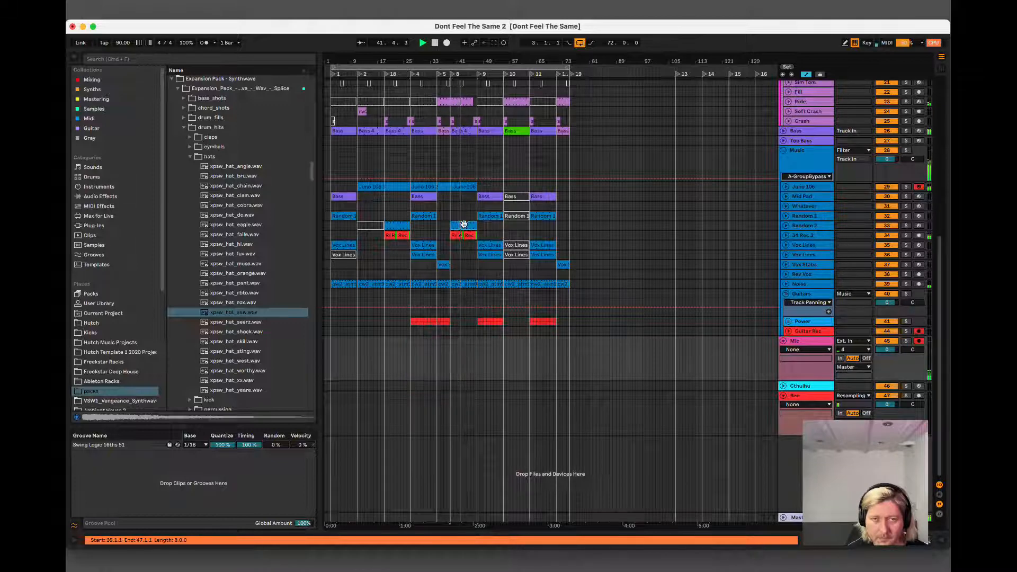
pyautogui.click(438, 187)
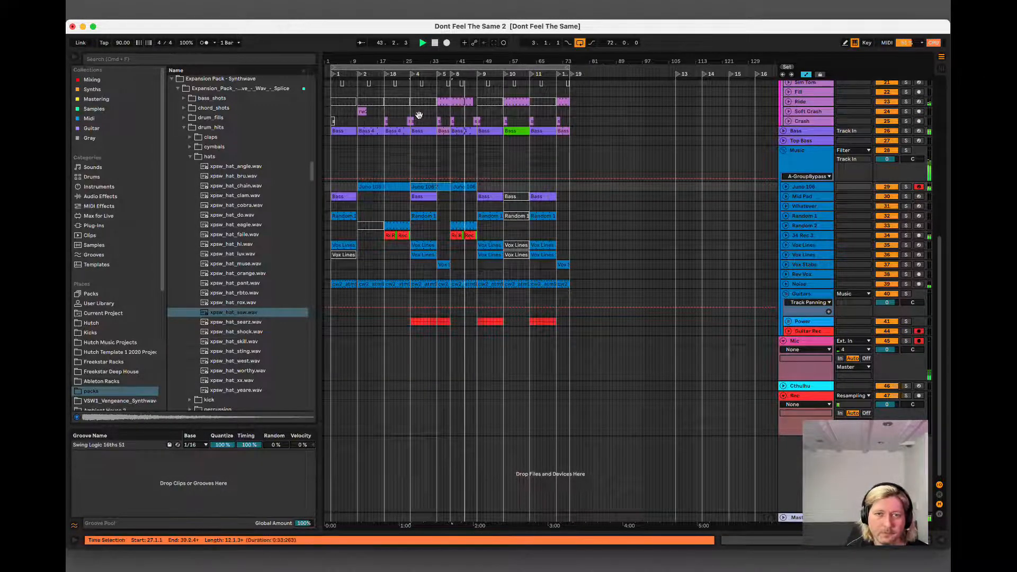
pyautogui.moveTo(414, 60); pyautogui.dragTo(439, 96)
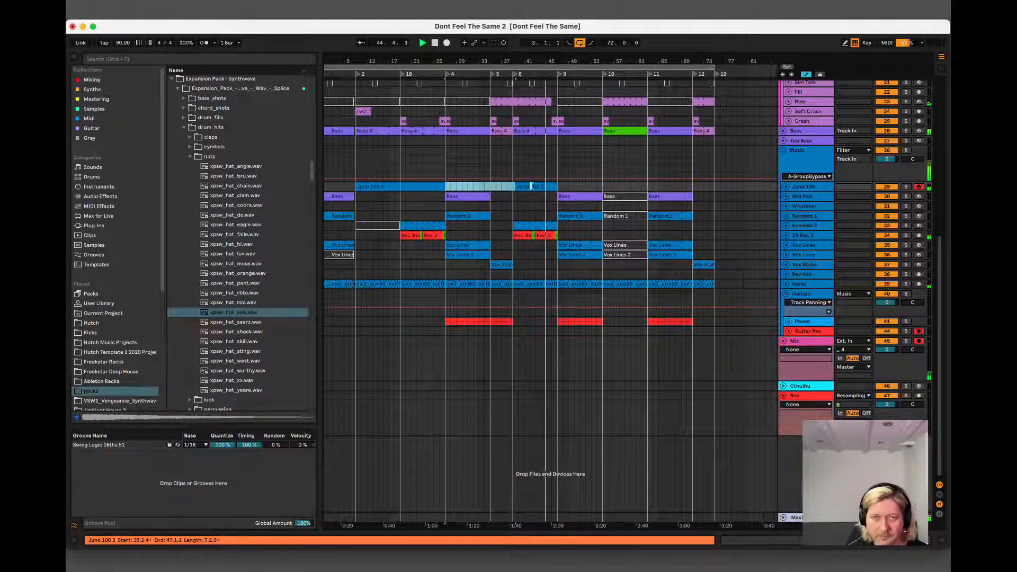
pyautogui.press('Delete')
pyautogui.click(409, 188)
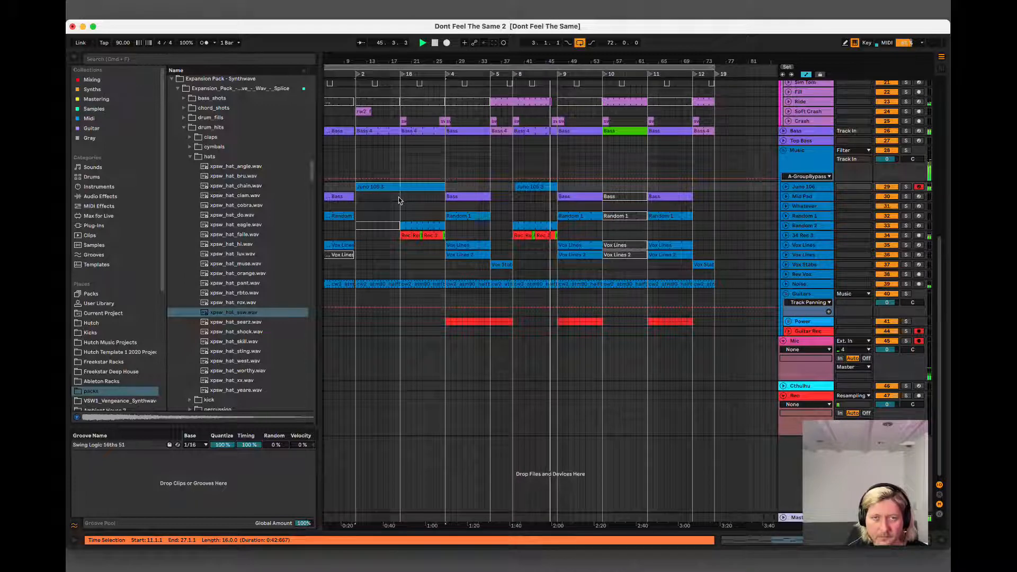
pyautogui.moveTo(401, 200); pyautogui.dragTo(535, 193)
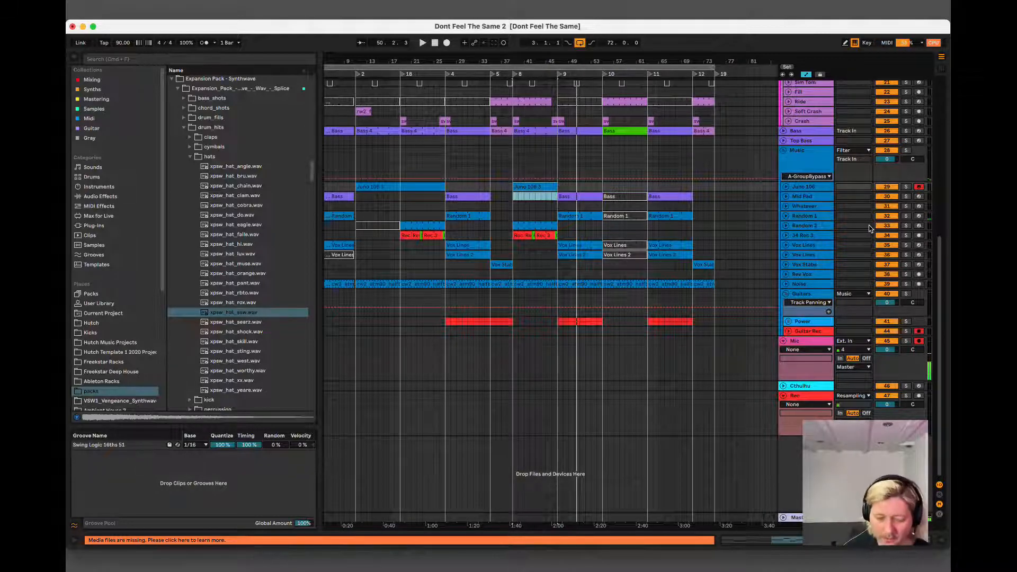
pyautogui.press('super+s')
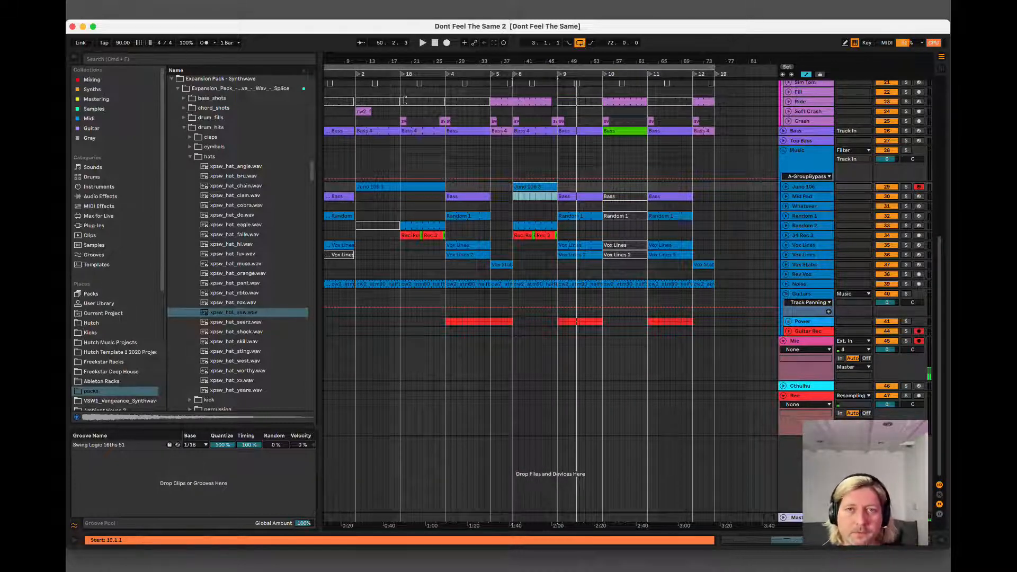
# Show the whole arrangement and briefly play it from bar 3.
pyautogui.click(496, 67)
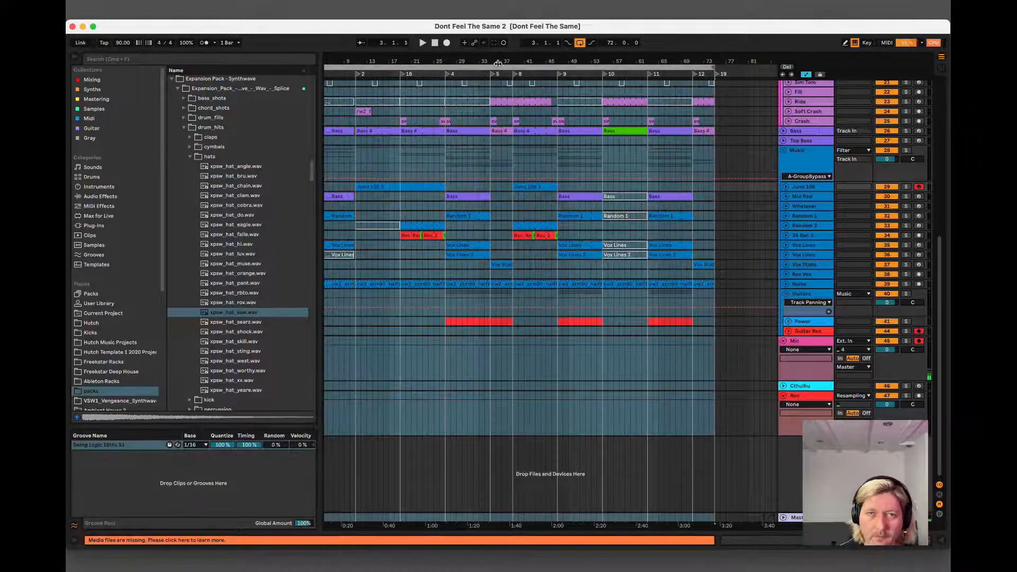
pyautogui.moveTo(498, 62); pyautogui.dragTo(523, 49)
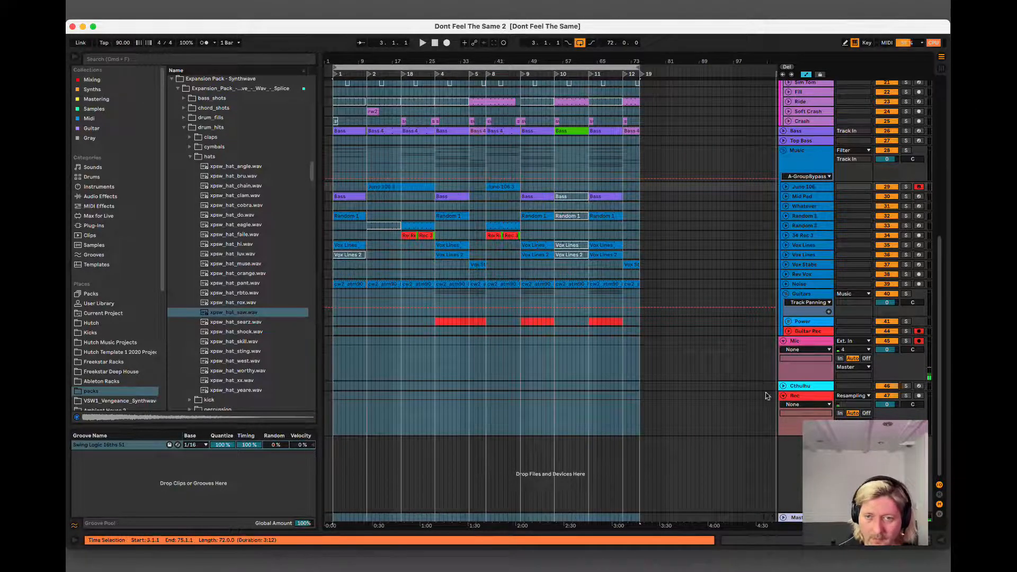
pyautogui.click(806, 342)
pyautogui.press('space')
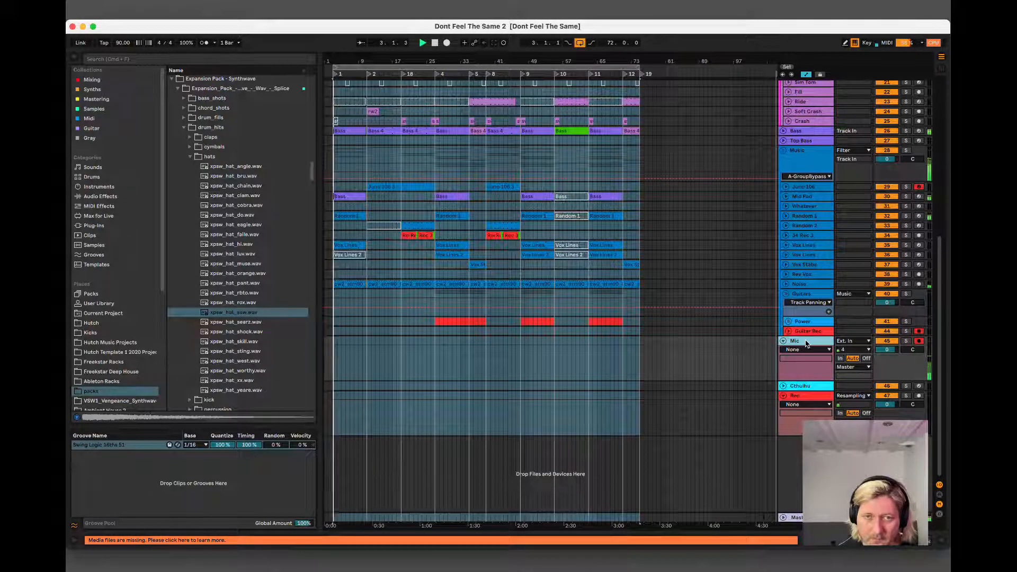
pyautogui.click(344, 282)
pyautogui.press('space')
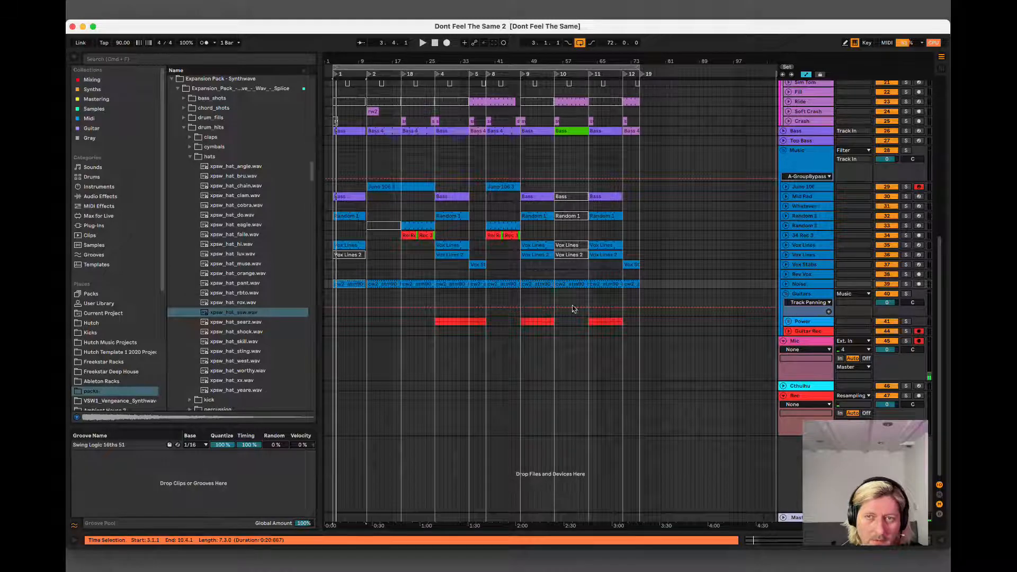
pyautogui.click(404, 555)
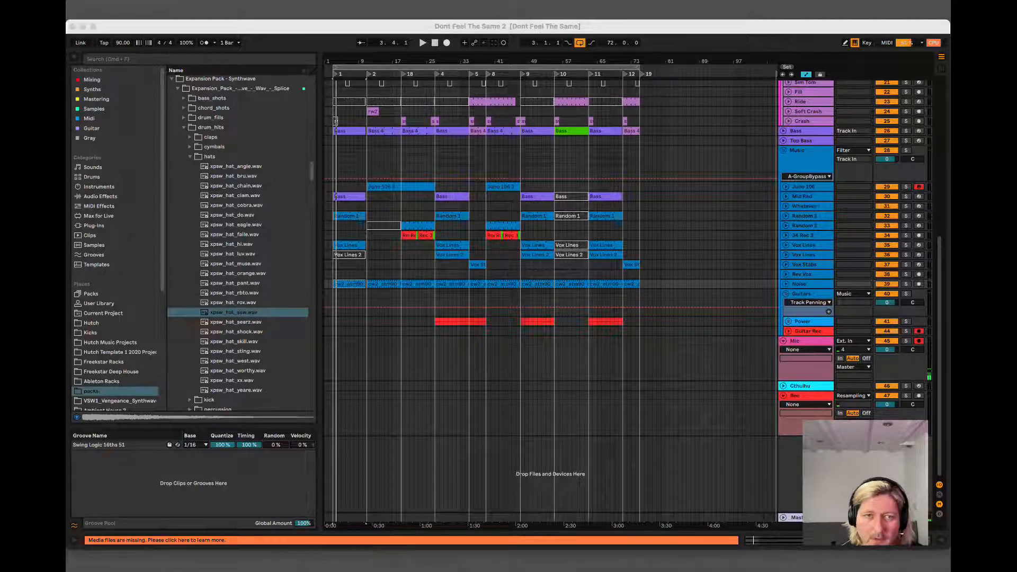
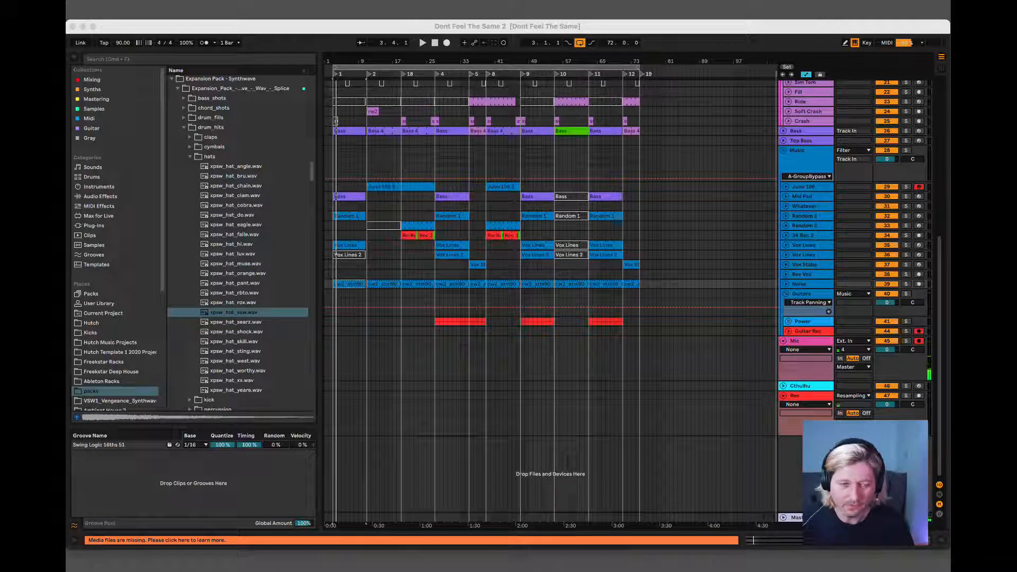
pyautogui.click(261, 502)
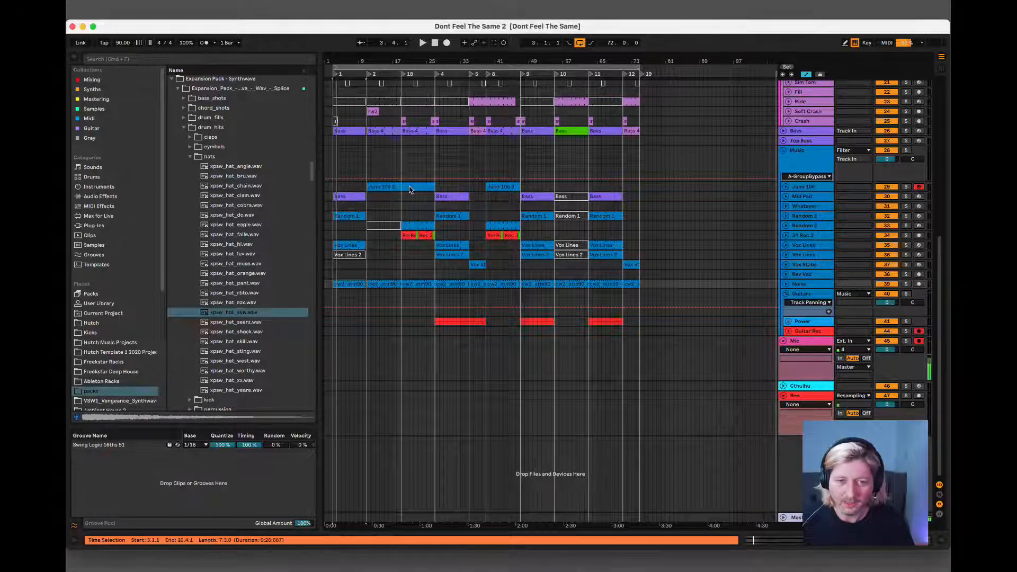
pyautogui.press('super+a')
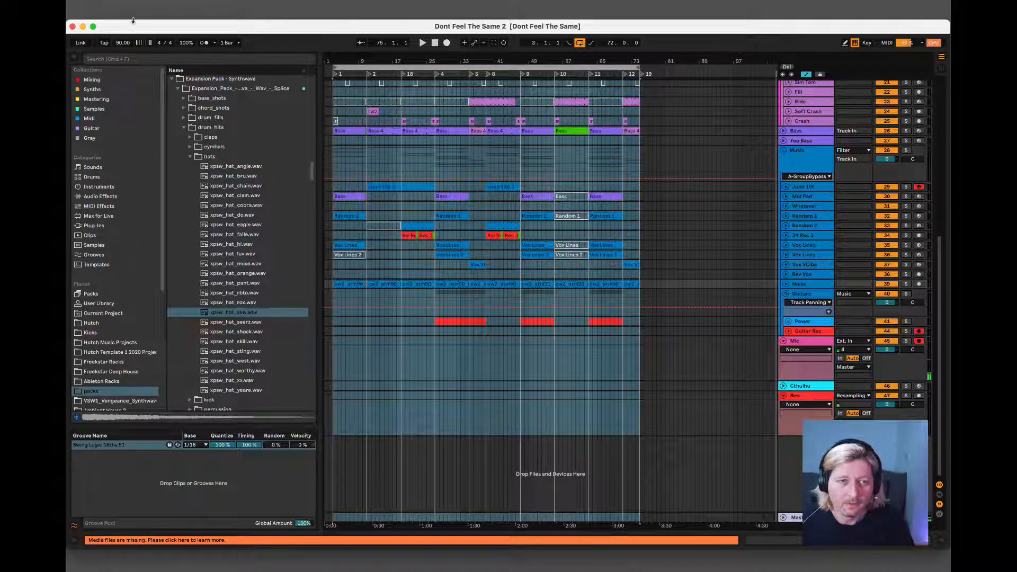
pyautogui.click(119, 7)
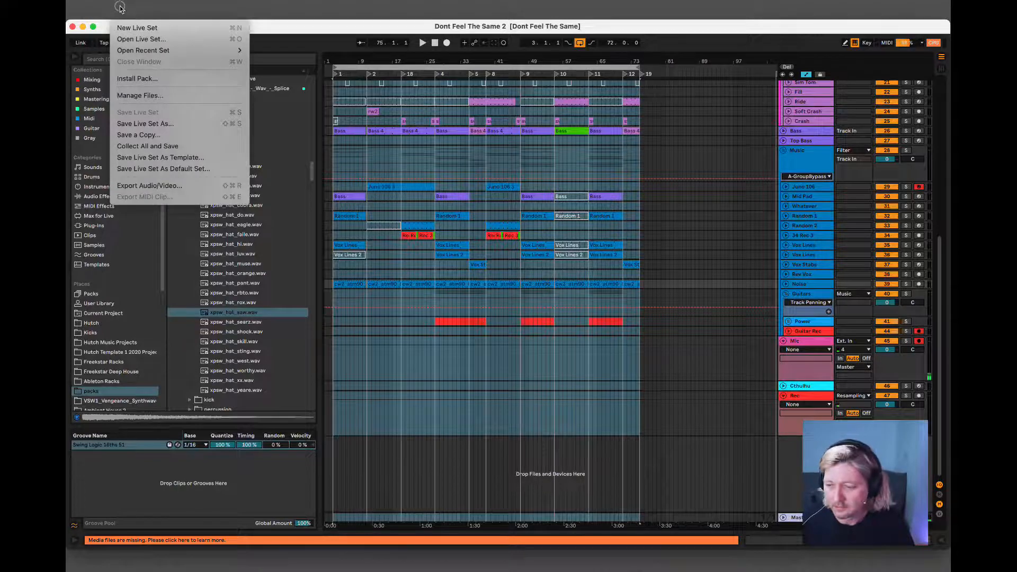
pyautogui.click(120, 7)
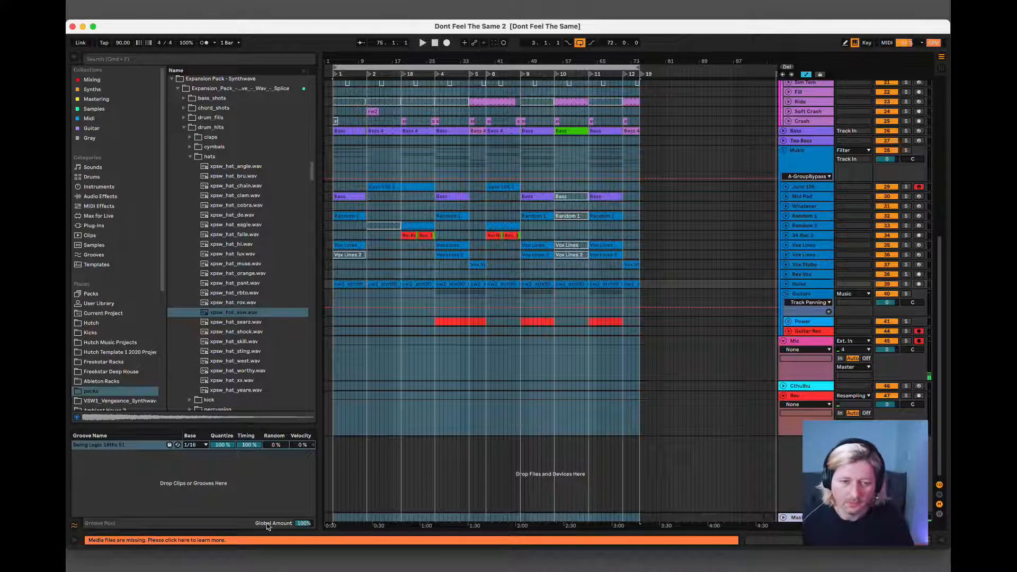
# Switch to Trello and review the Don't Feel The Same and Done cards in the Discovery list.
pyautogui.click(191, 561)
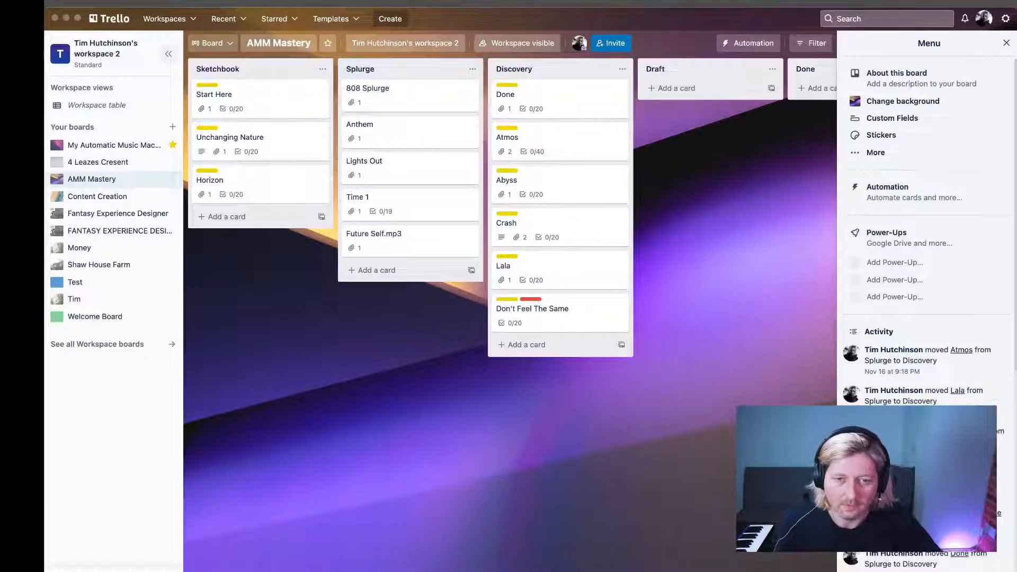
pyautogui.click(443, 22)
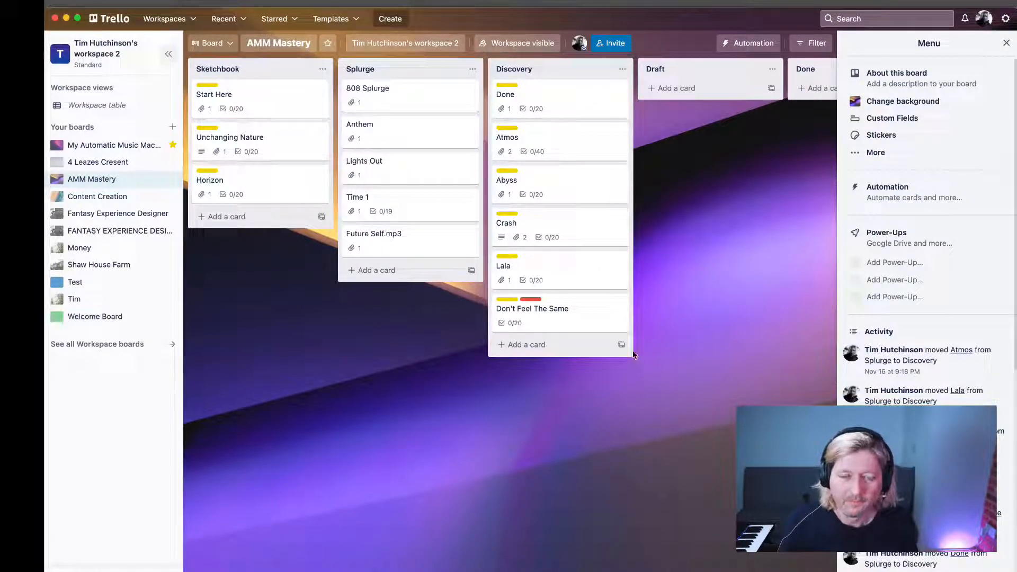
pyautogui.click(542, 307)
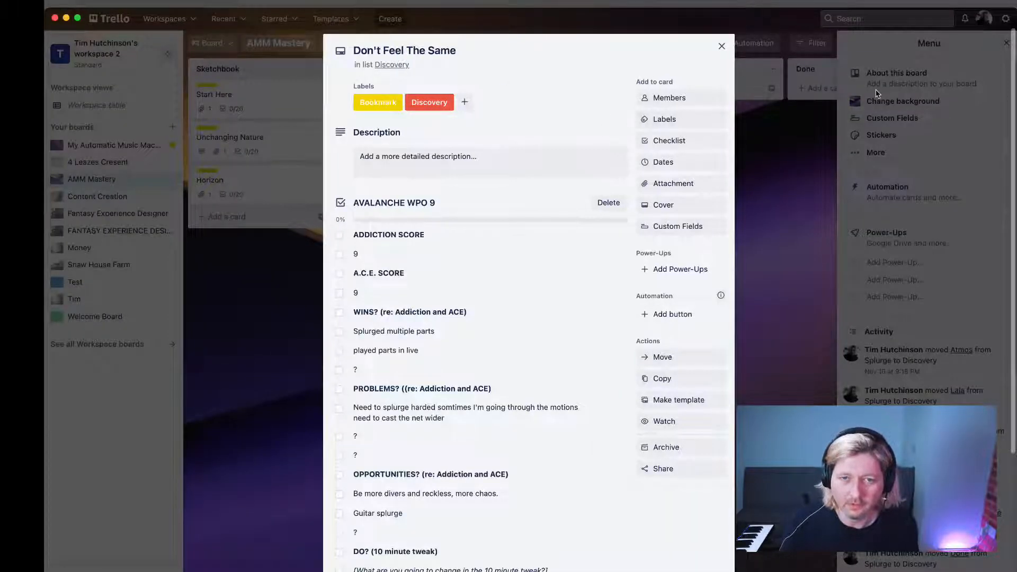
pyautogui.click(722, 48)
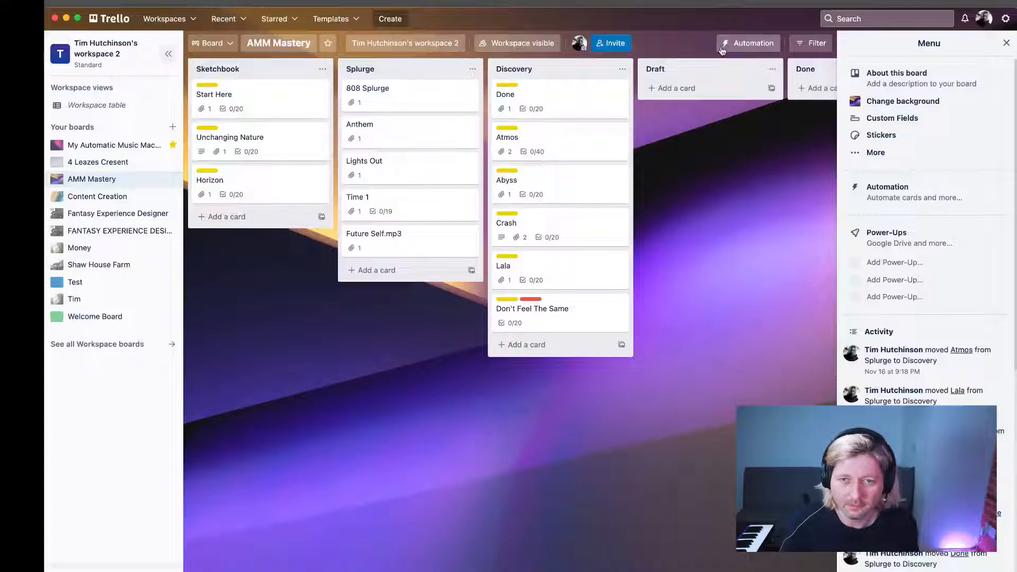
pyautogui.click(545, 102)
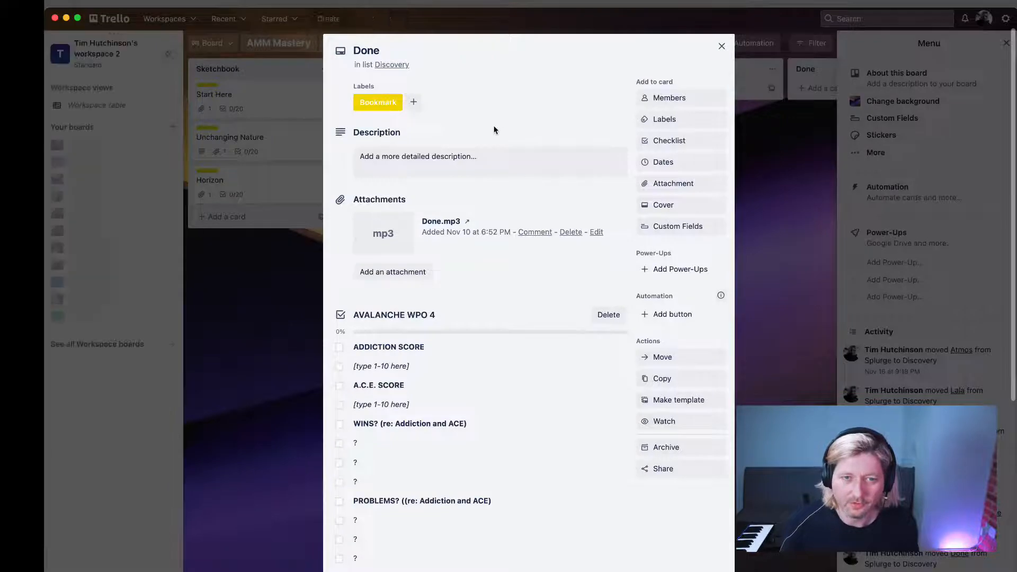
pyautogui.click(721, 45)
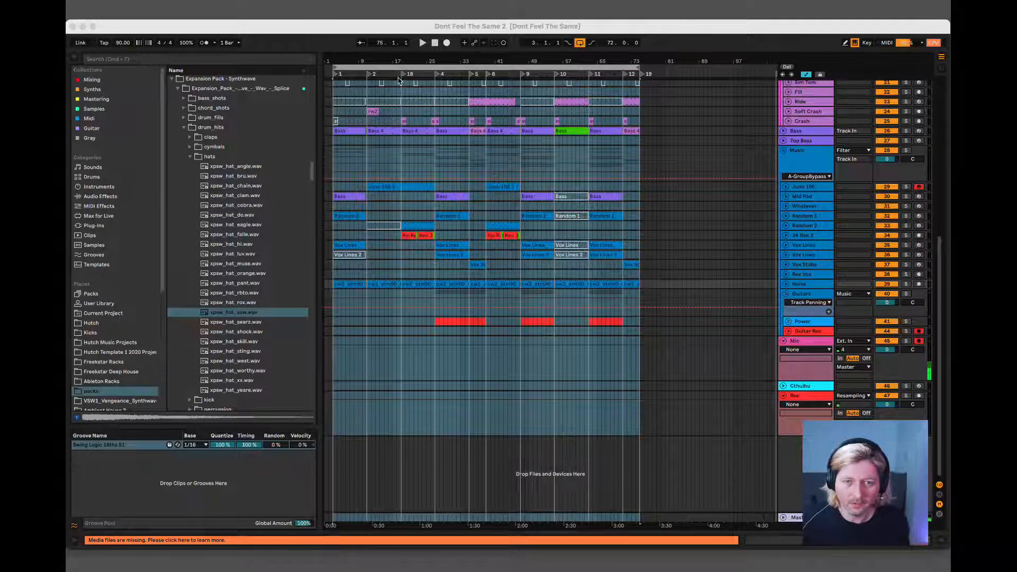
# Switch back to Ableton Live and open the recent set Done.als.
pyautogui.click(562, 26)
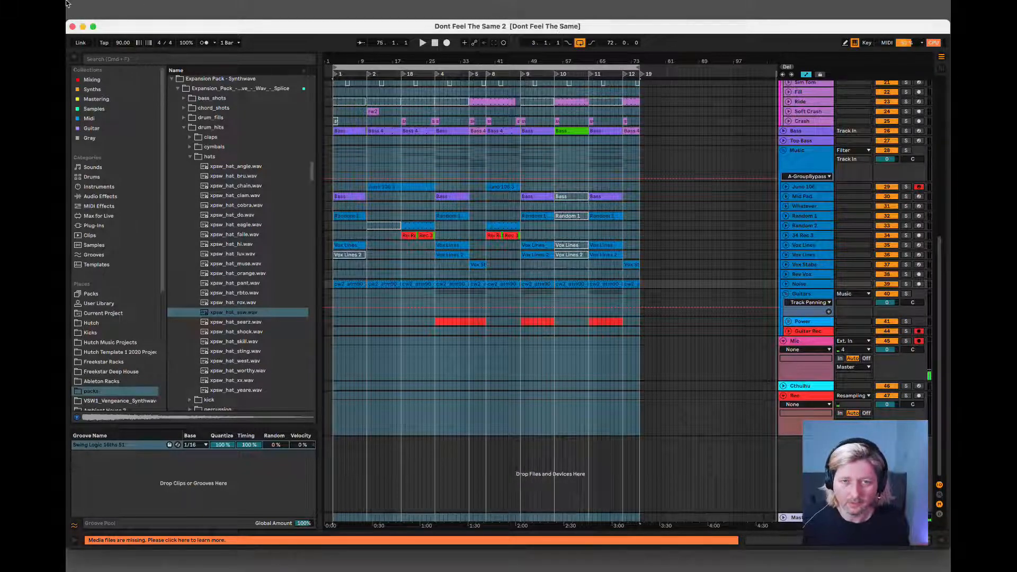
pyautogui.click(127, 3)
pyautogui.click(127, 3)
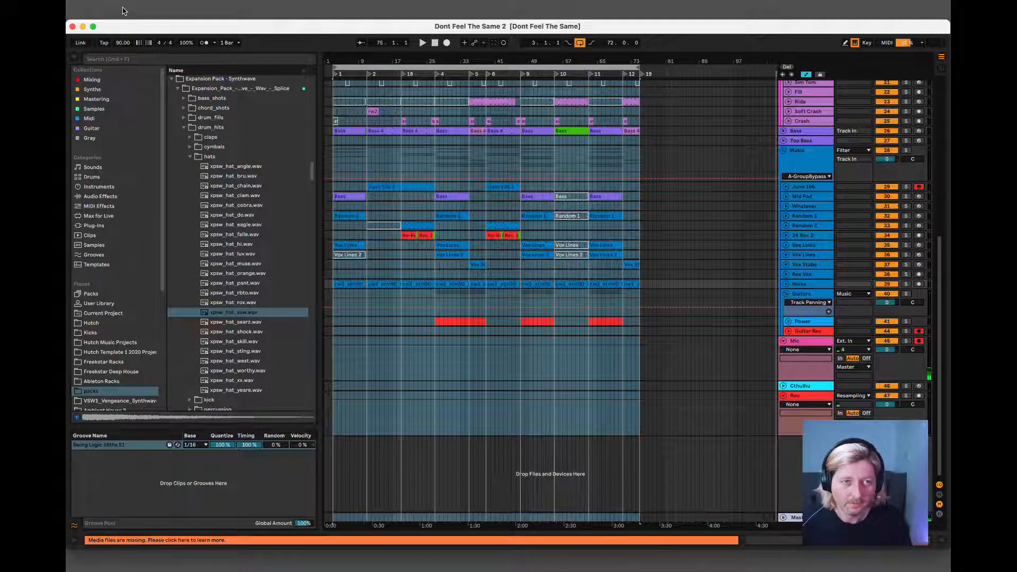
pyautogui.click(122, 10)
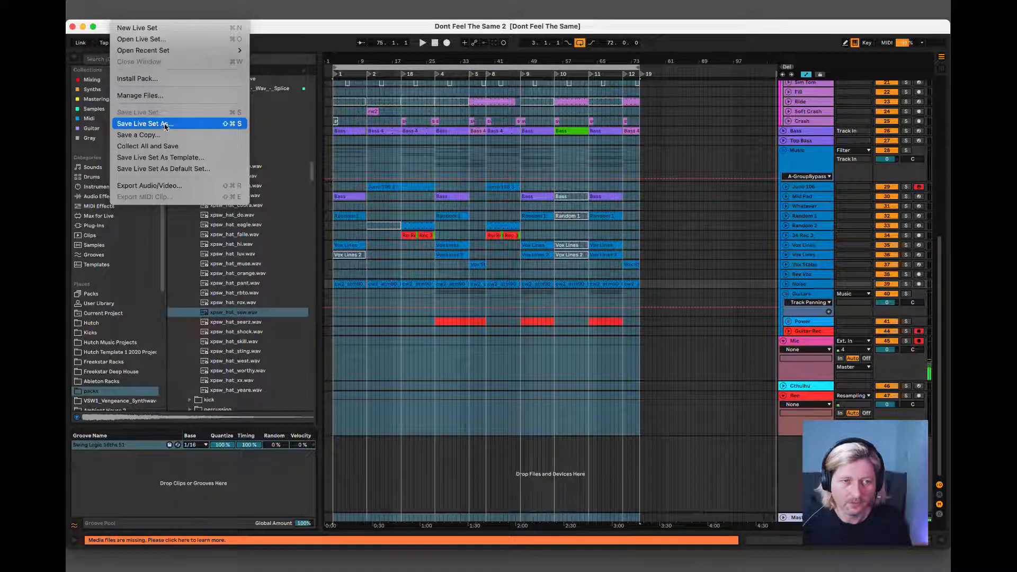
pyautogui.moveTo(178, 51)
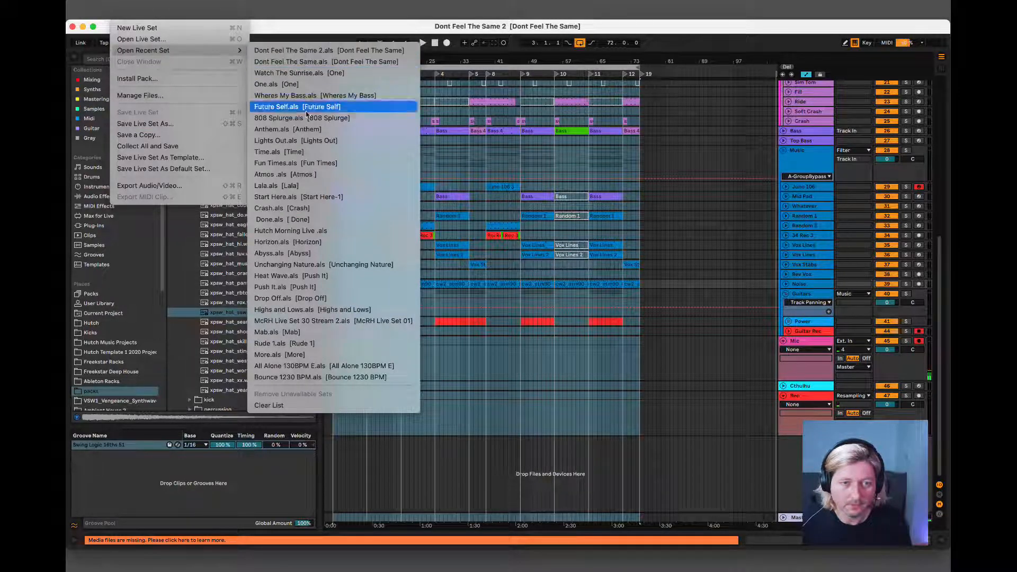
pyautogui.click(319, 219)
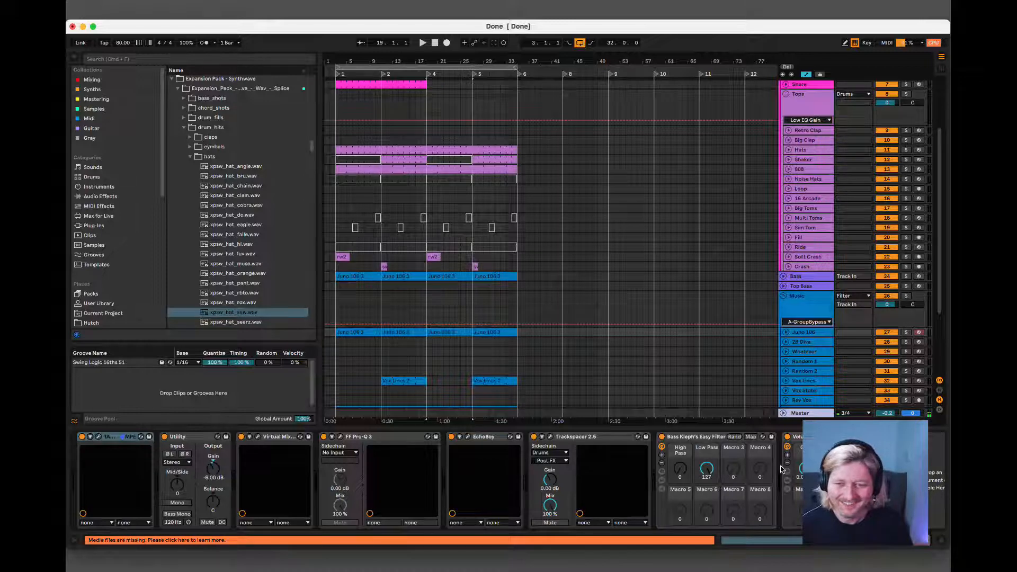
# Play the arrangement from bar 3 and hide the device view to look over all tracks.
pyautogui.click(346, 333)
pyautogui.press('space')
pyautogui.scroll(-4, 373, 323)
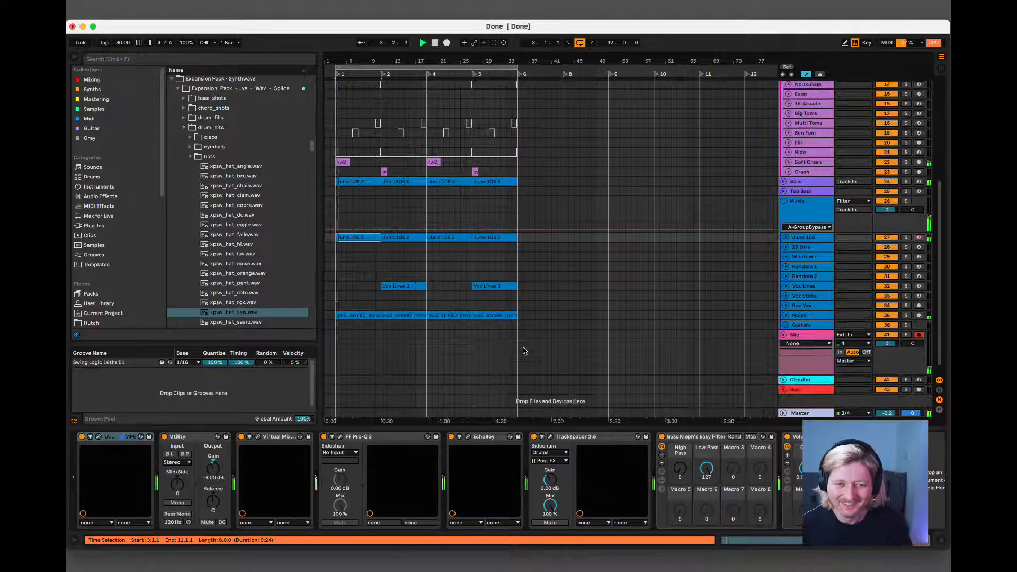
pyautogui.scroll(4, 524, 350)
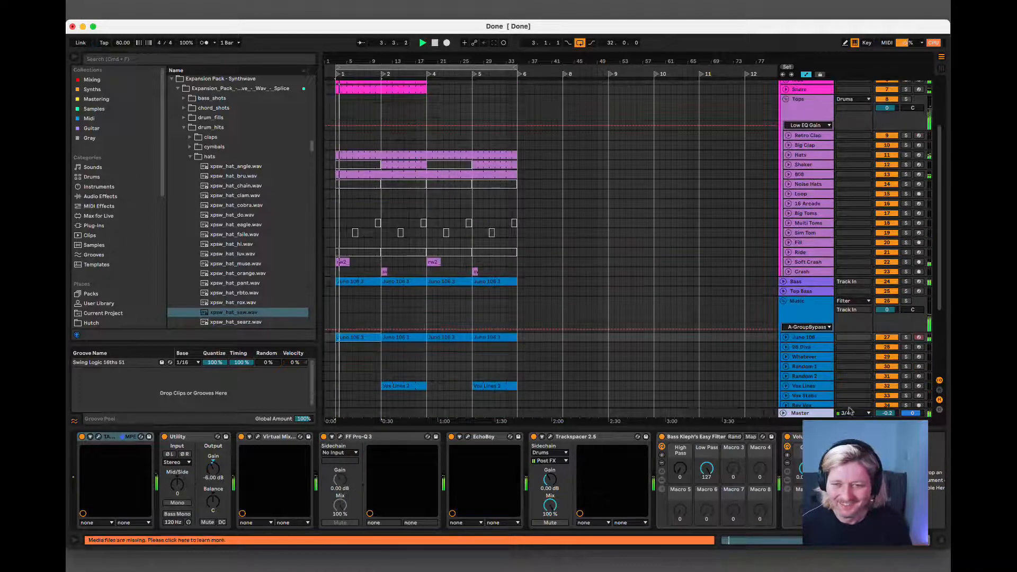
pyautogui.click(939, 541)
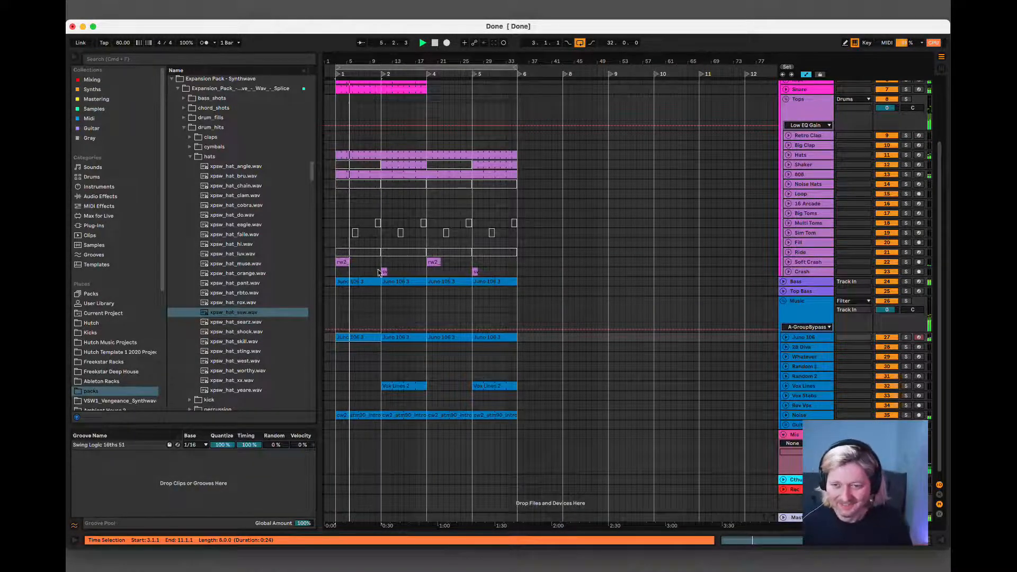
pyautogui.scroll(3, 391, 259)
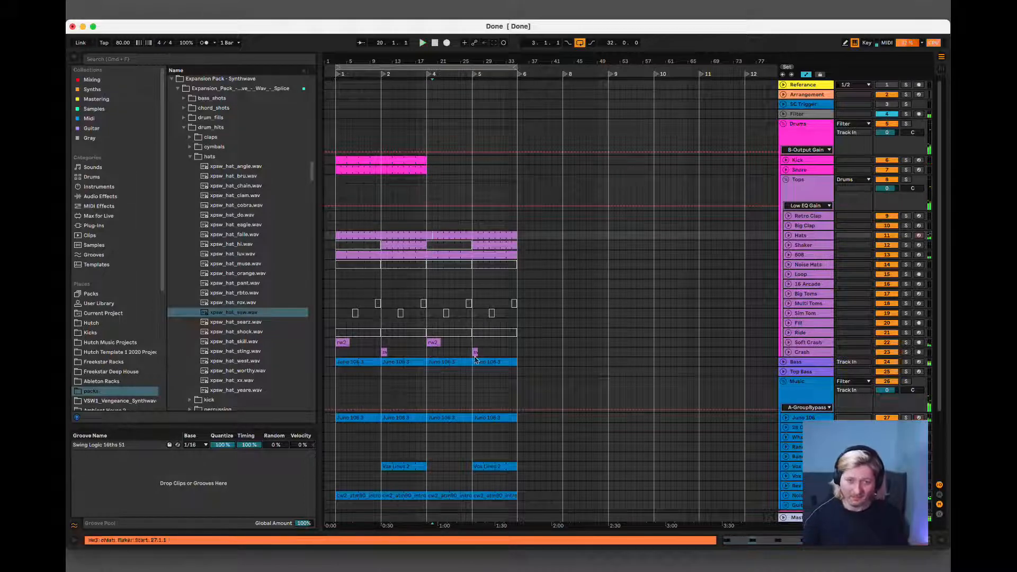
# Move all clips between bars 19 and 35, from the Hats track down to the noise loops, eight bars later to bar 27.
pyautogui.click(487, 496)
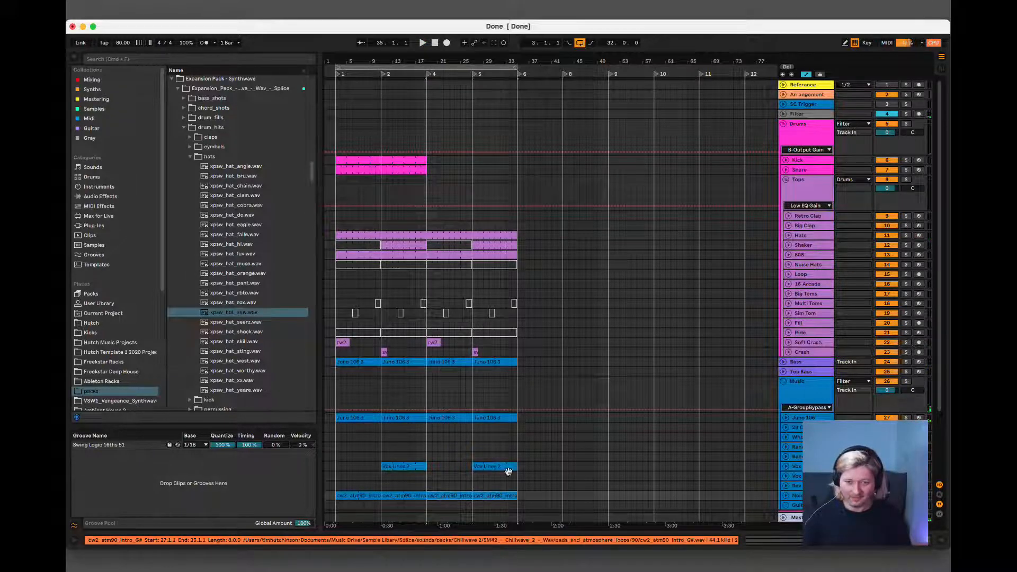
pyautogui.keyDown('shift'); pyautogui.click(453, 245); pyautogui.keyUp('shift')
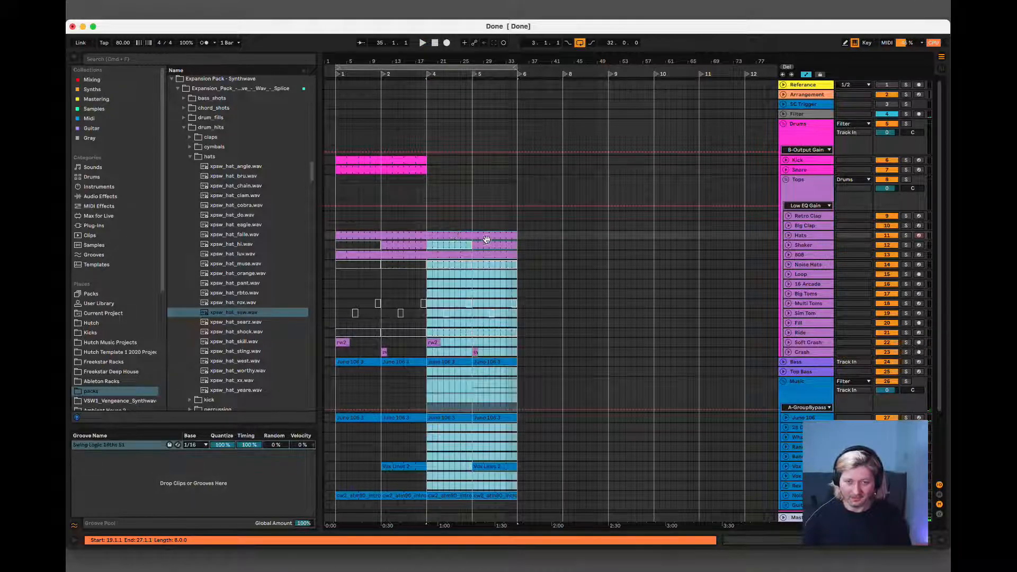
pyautogui.moveTo(486, 239); pyautogui.dragTo(532, 239)
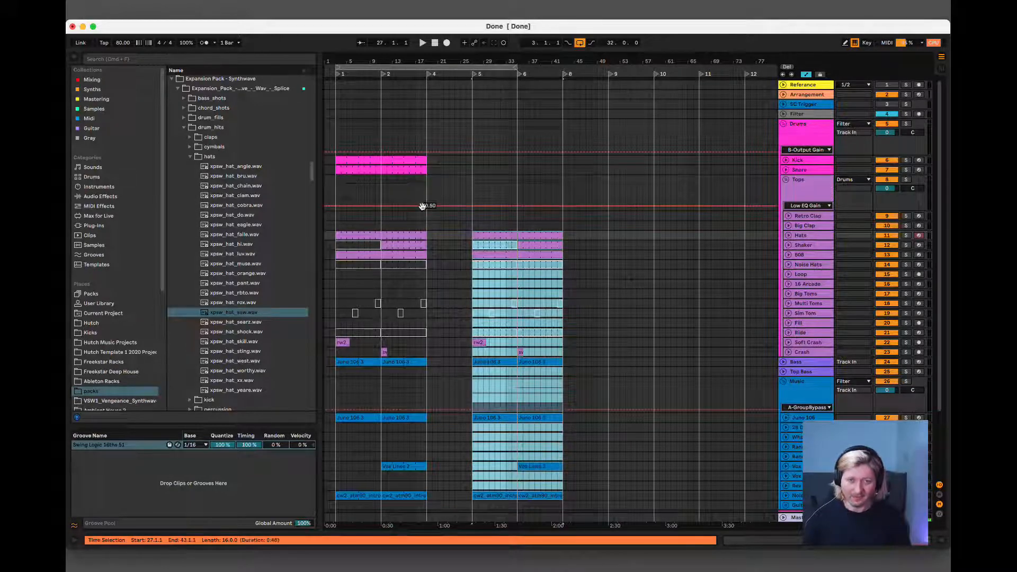
# Duplicate the Kick through Noise Hats clips of bars 11 to 19 into the gap at bar 19, and play from there.
pyautogui.click(402, 158)
pyautogui.keyDown('shift'); pyautogui.click(405, 263); pyautogui.keyUp('shift')
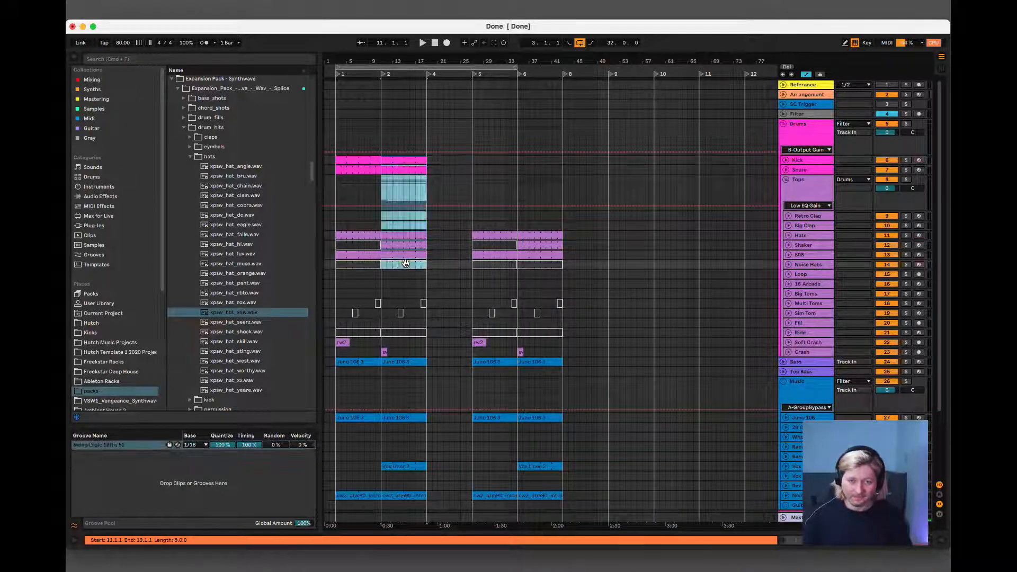
pyautogui.hotkey('ctrl', 'd')
pyautogui.press('space')
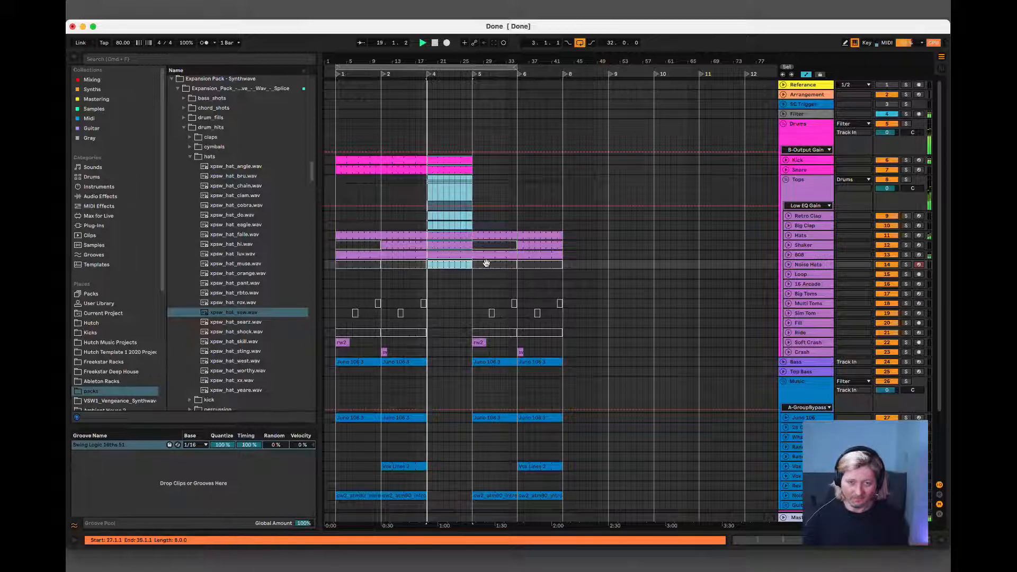
# Play from bar 11 and examine the notes of the Bass track's clip there, closing the clip view at the end.
pyautogui.click(414, 362)
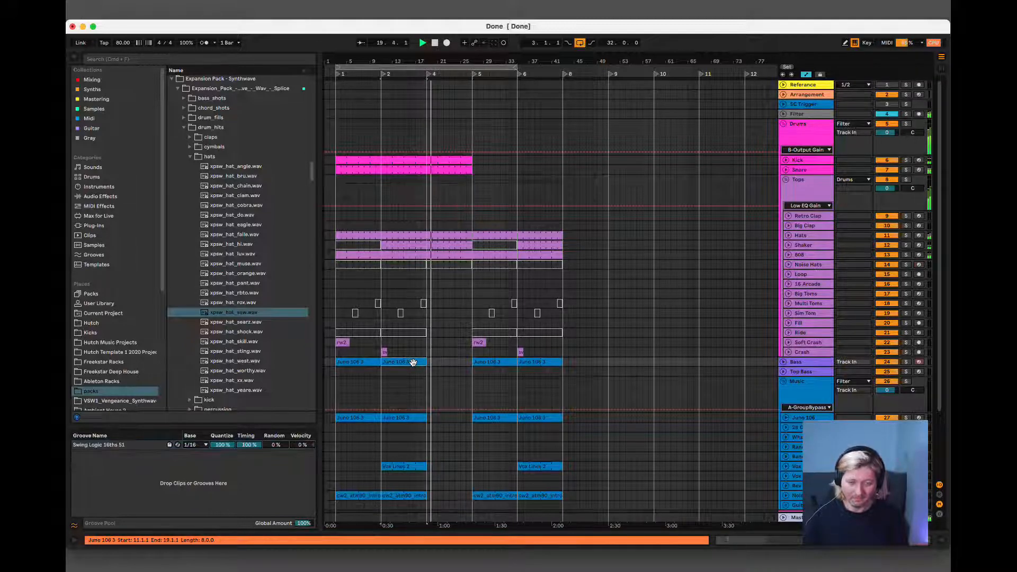
pyautogui.press('space')
pyautogui.press('space')
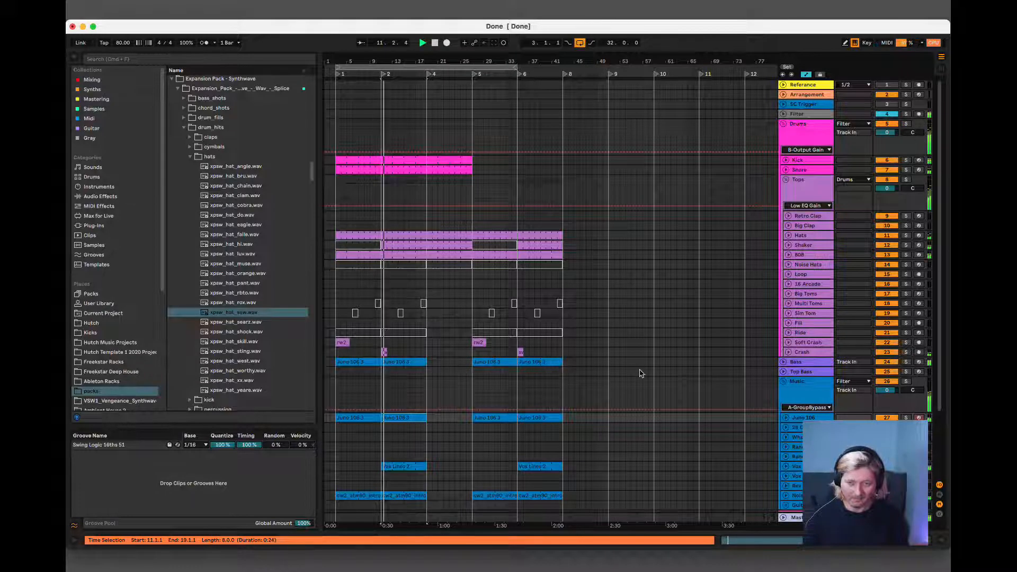
pyautogui.click(412, 362)
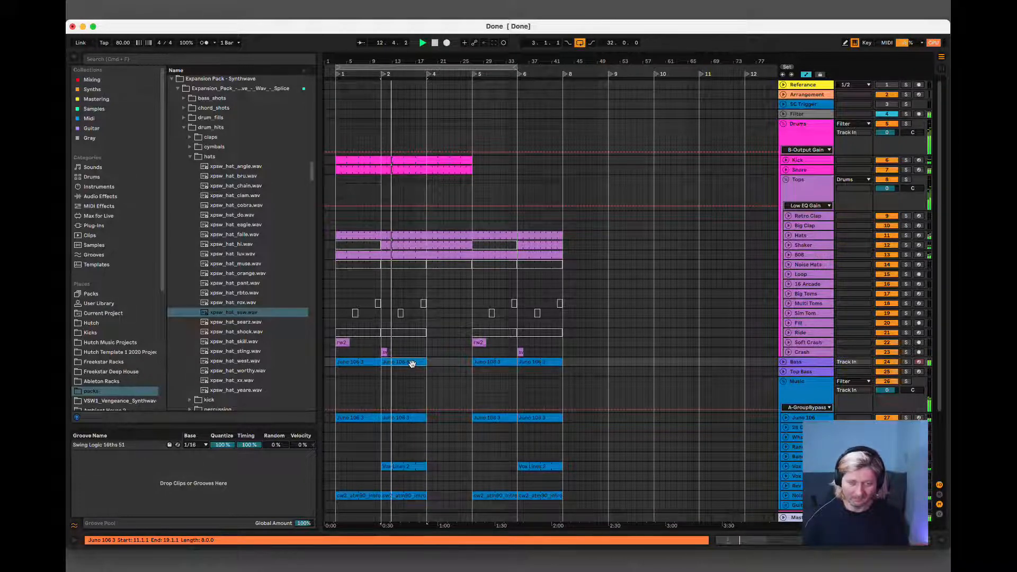
pyautogui.doubleClick(412, 362)
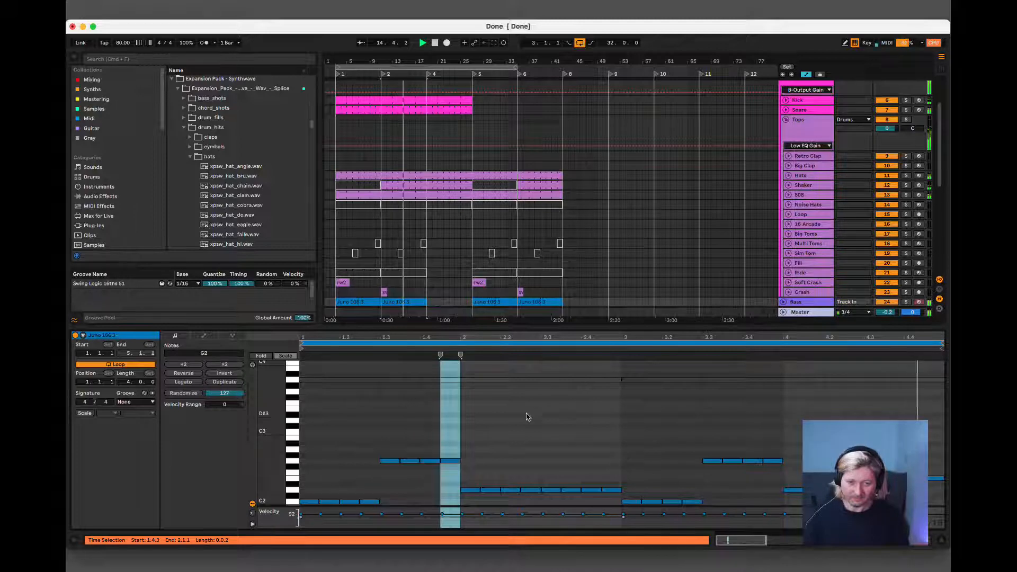
pyautogui.scroll(-4, 524, 416)
pyautogui.scroll(3, 526, 414)
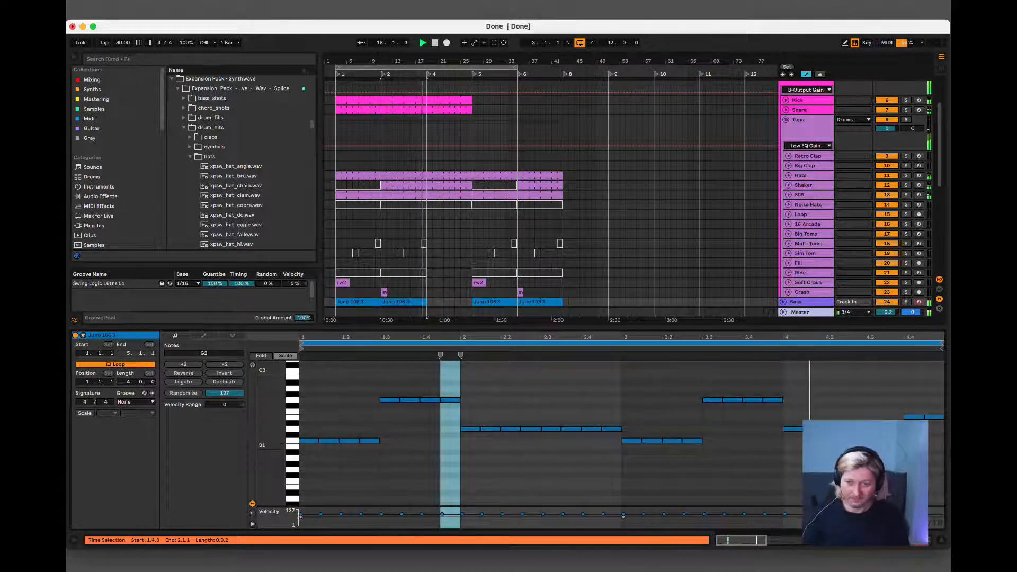
pyautogui.click(942, 542)
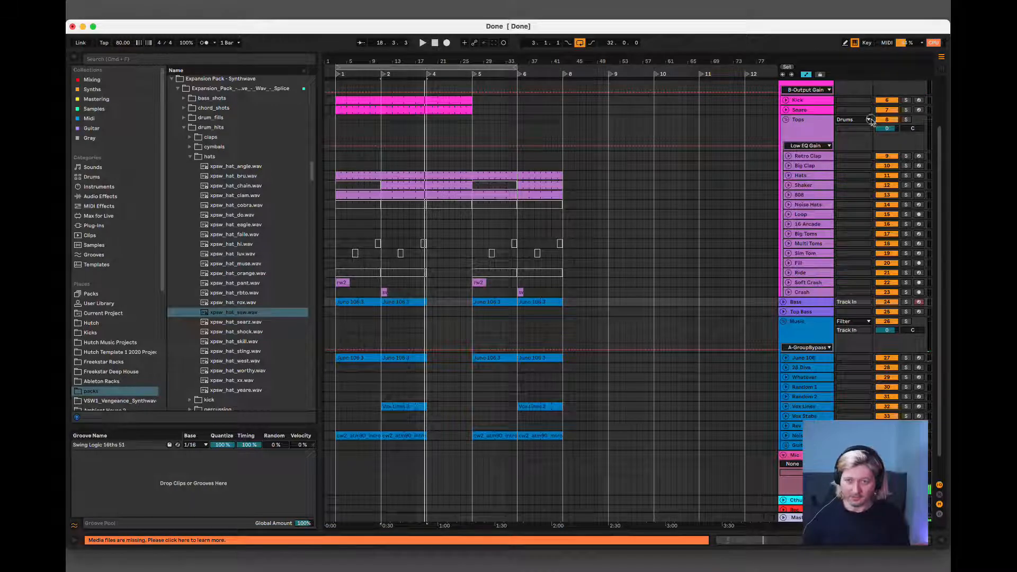
# Load the JX-3P synth from the Synths collection onto the Random 1 track.
pyautogui.click(798, 387)
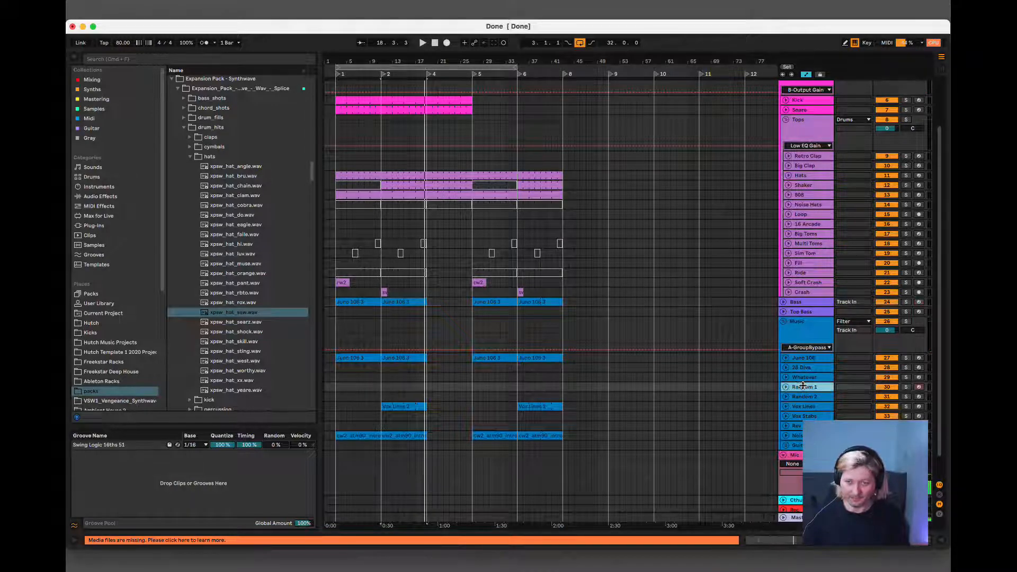
pyautogui.click(786, 387)
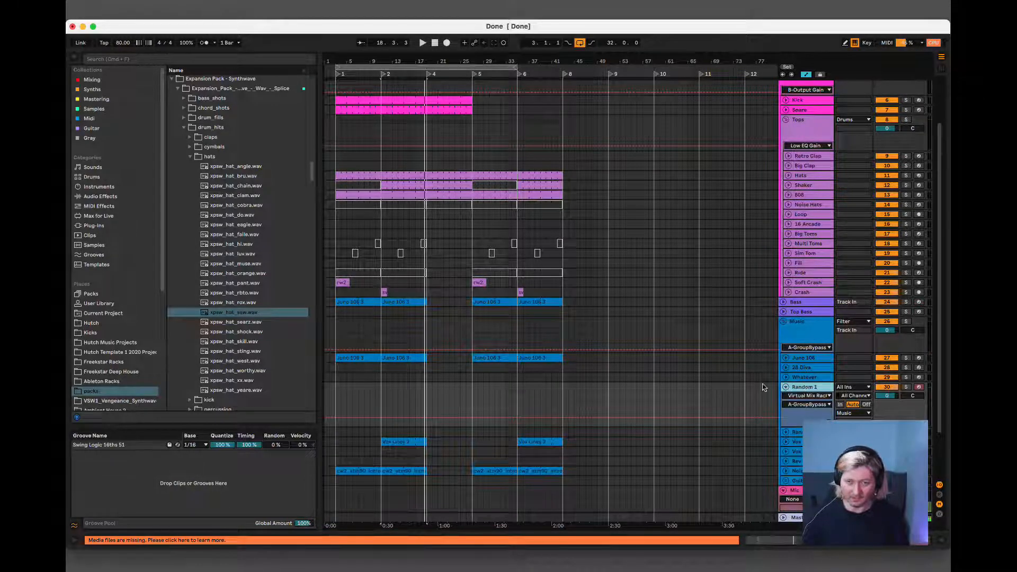
pyautogui.click(142, 272)
pyautogui.scroll(-1, 142, 272)
pyautogui.click(797, 387)
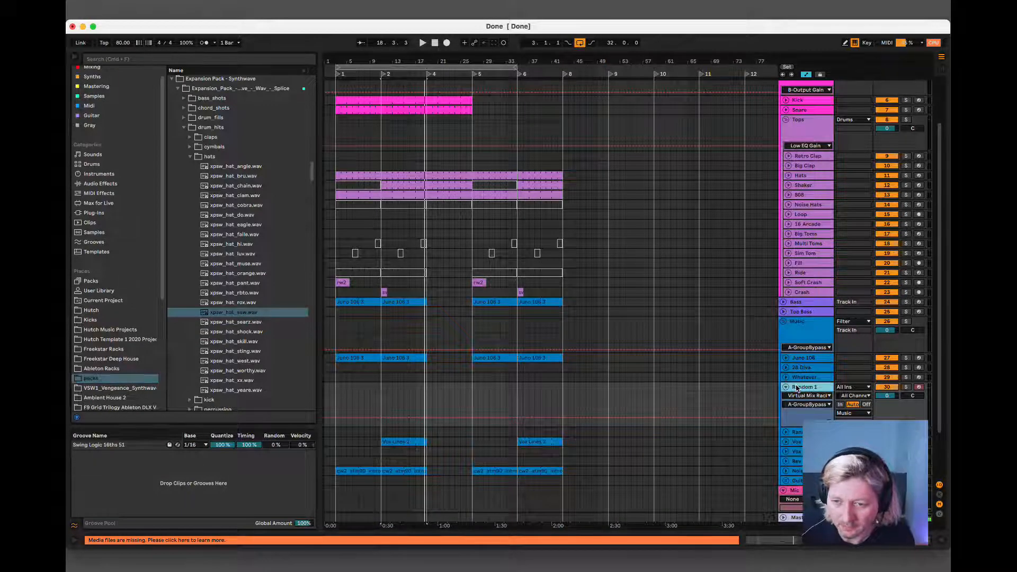
pyautogui.scroll(1, 115, 103)
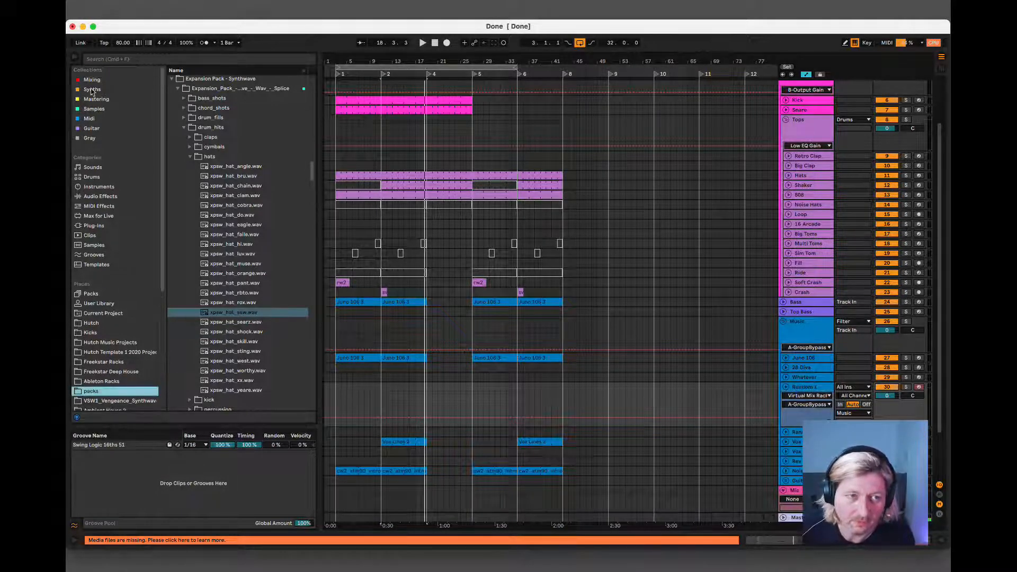
pyautogui.click(92, 89)
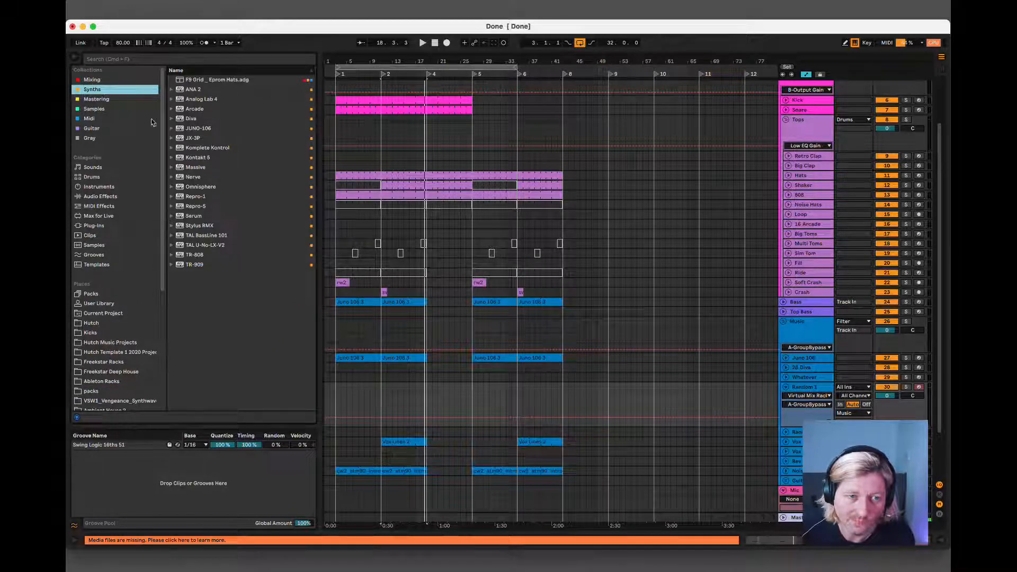
pyautogui.click(179, 139)
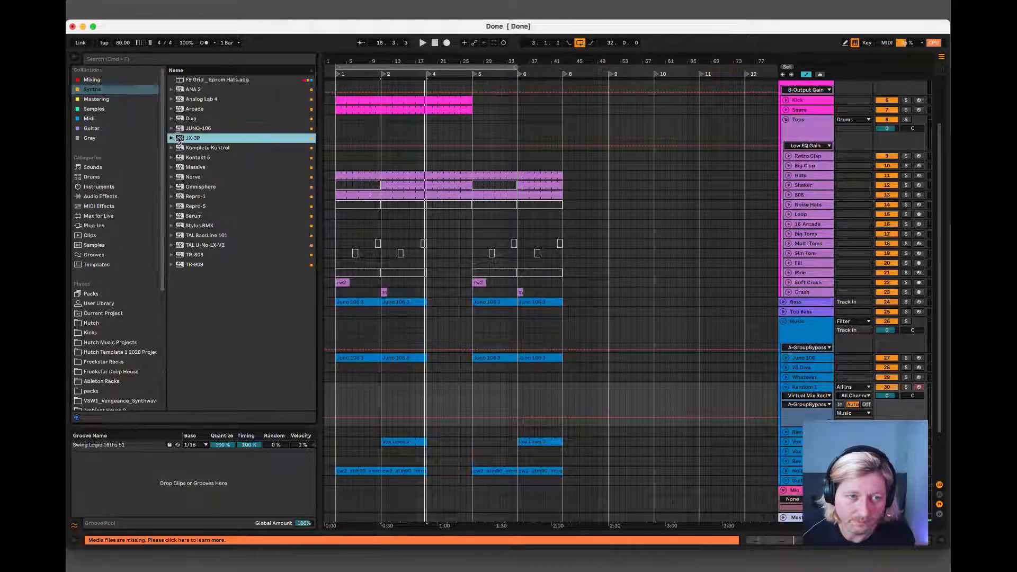
pyautogui.doubleClick(809, 387)
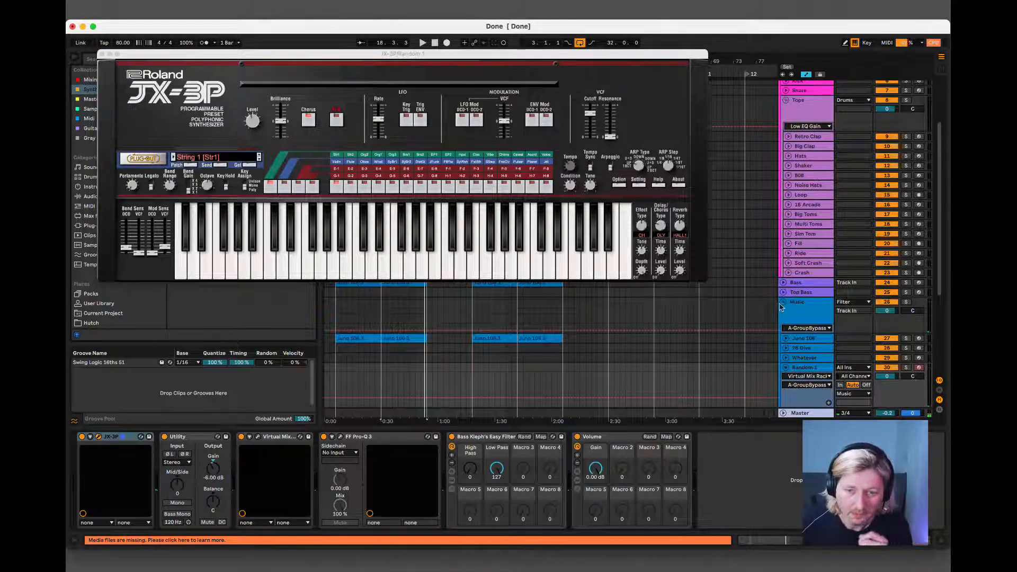
# Copy the EchoBoy effect from the Juno 106 track onto the Random 1 track.
pyautogui.click(803, 338)
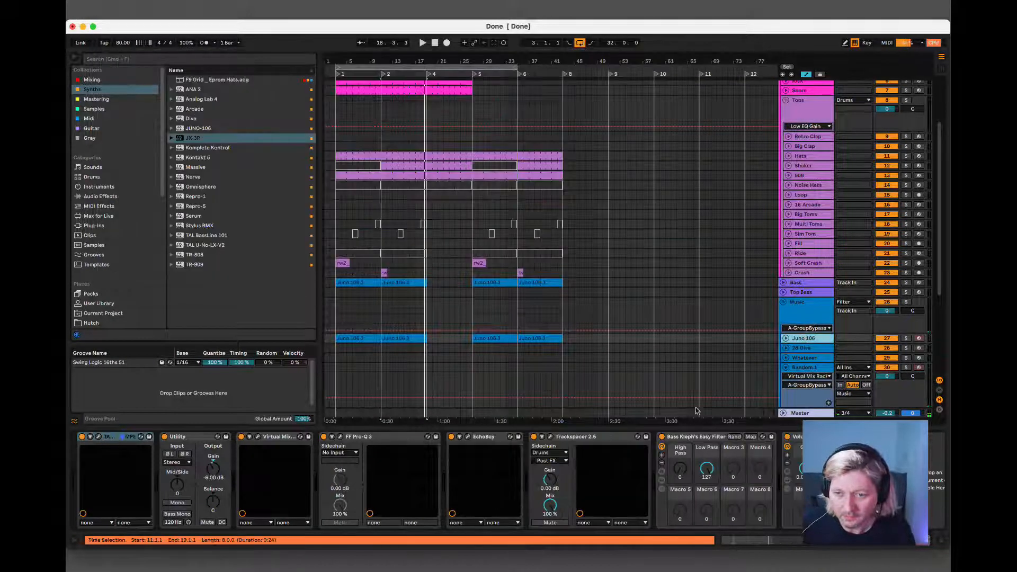
pyautogui.click(483, 438)
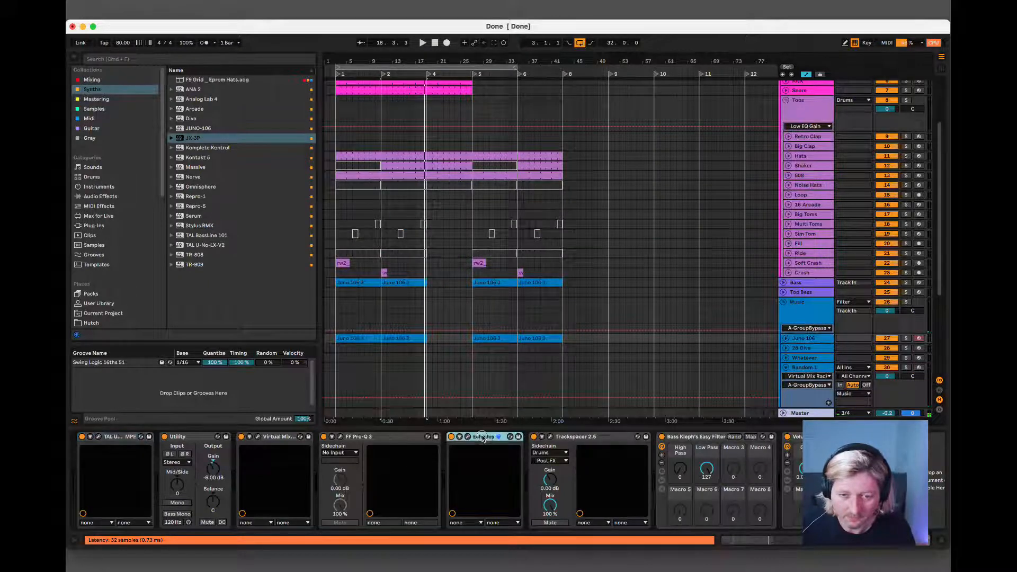
pyautogui.click(812, 368)
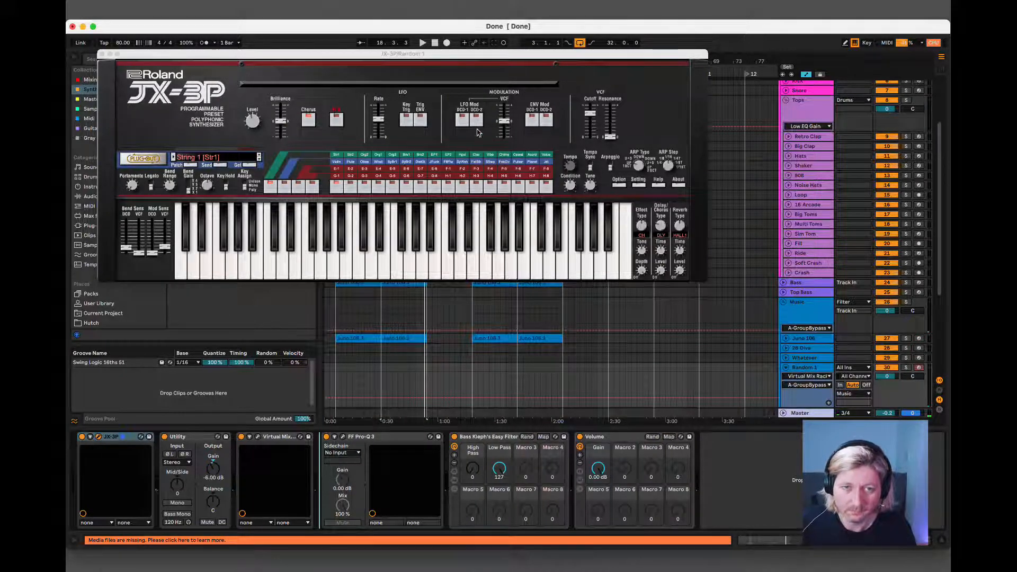
# Adjust the ENV-1 attack in the JX-3P's PG-200 programmer, closing the synth window and folding the Random 1 track.
pyautogui.click(337, 119)
pyautogui.click(539, 132)
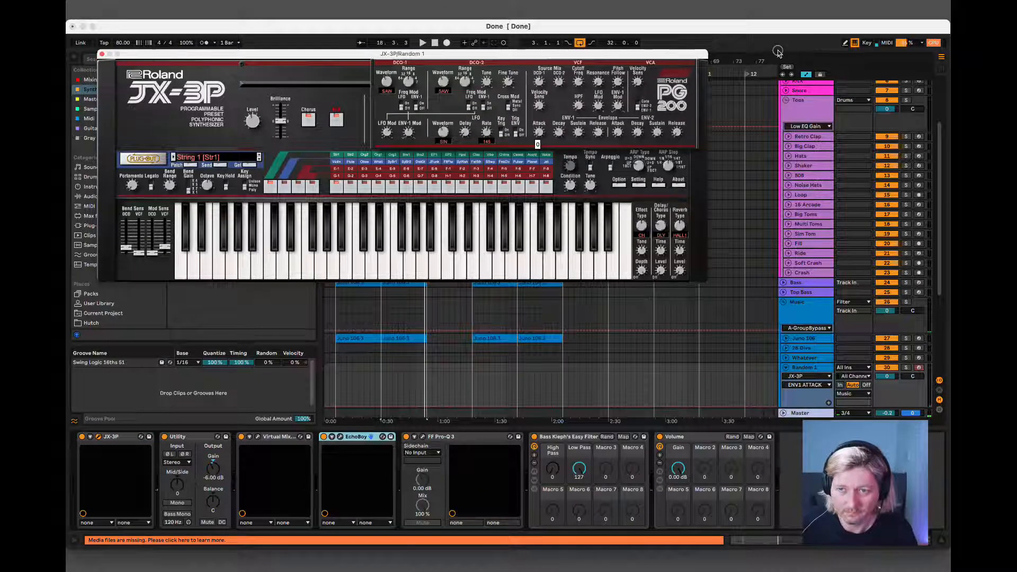
pyautogui.click(102, 54)
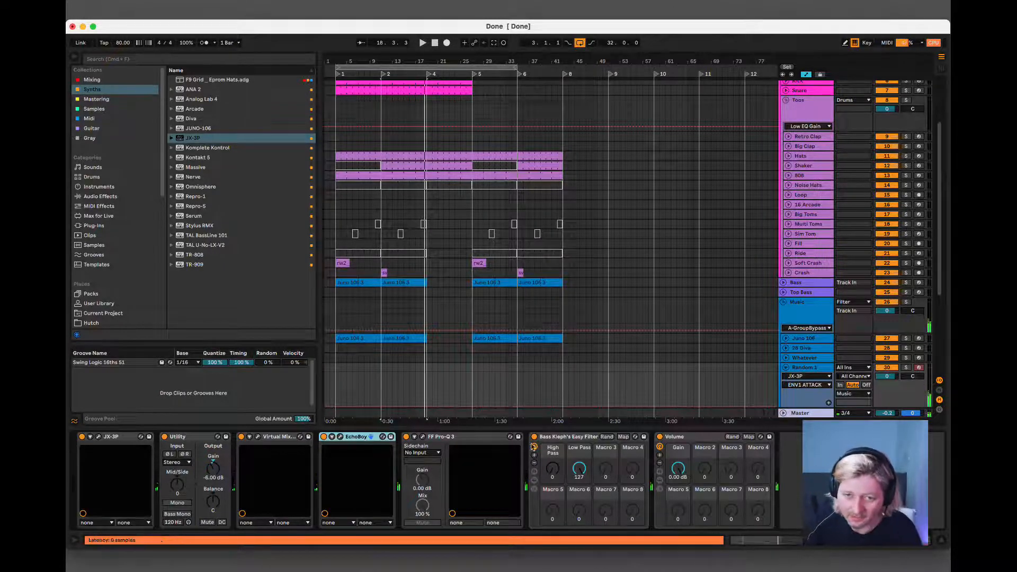
pyautogui.click(787, 370)
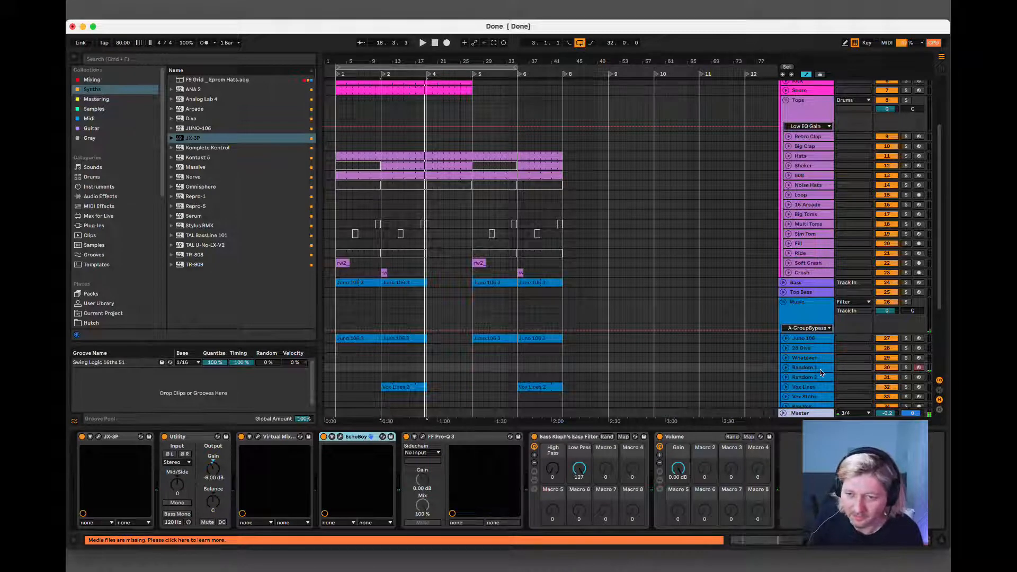
# Route Random 1's MIDI input from the Cthulhu track, with Cthulhu as the input channel and monitoring set to In.
pyautogui.scroll(-1, 820, 373)
pyautogui.scroll(-4, 820, 369)
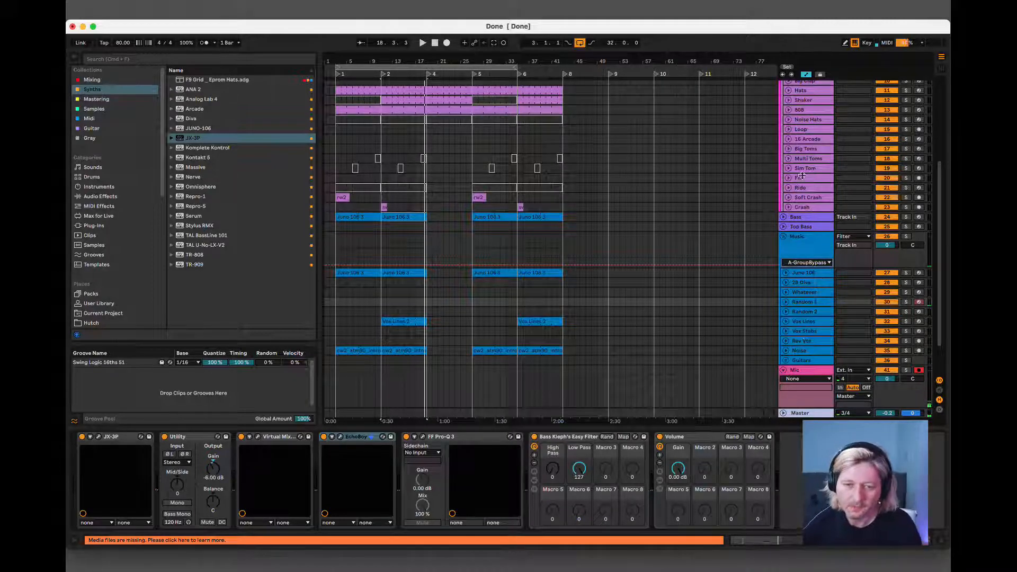
pyautogui.click(798, 361)
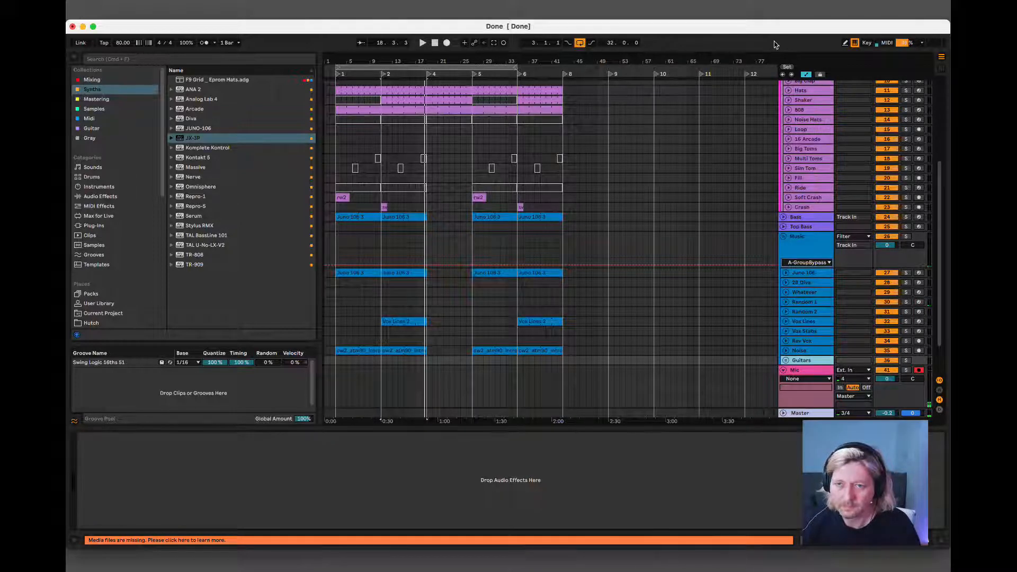
pyautogui.scroll(-3, 765, 357)
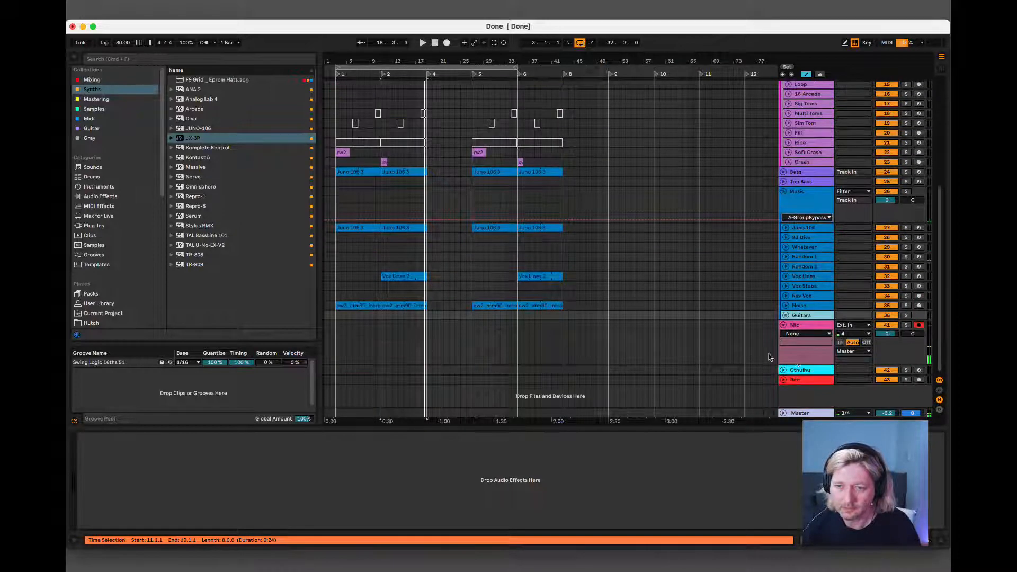
pyautogui.click(798, 371)
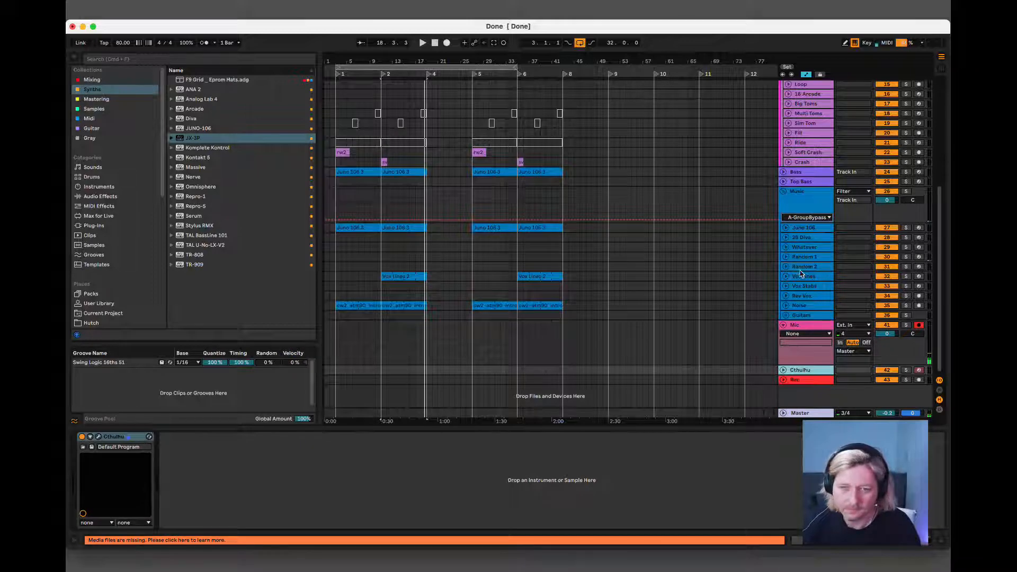
pyautogui.click(785, 257)
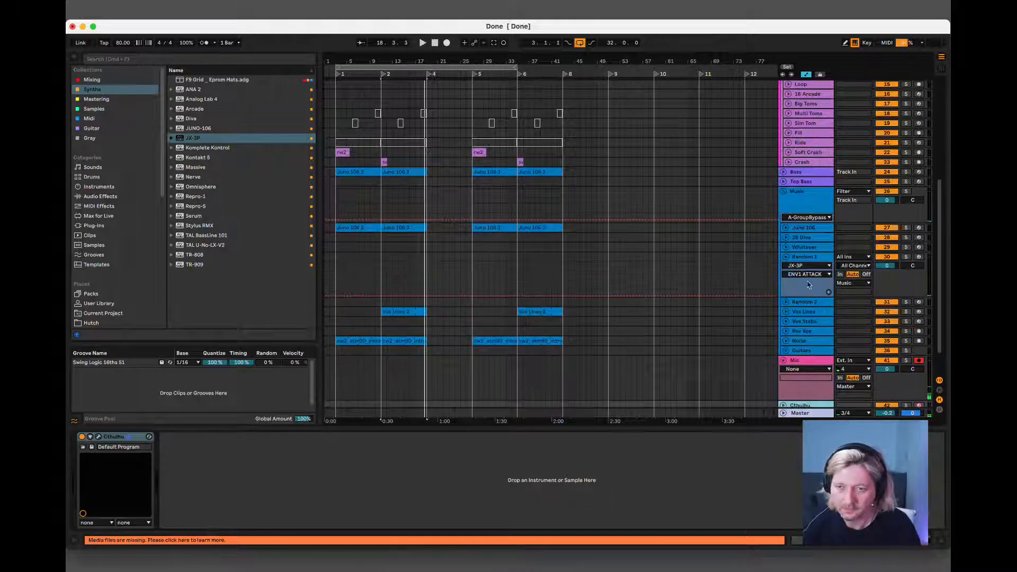
pyautogui.click(853, 265)
pyautogui.click(847, 268)
pyautogui.click(848, 257)
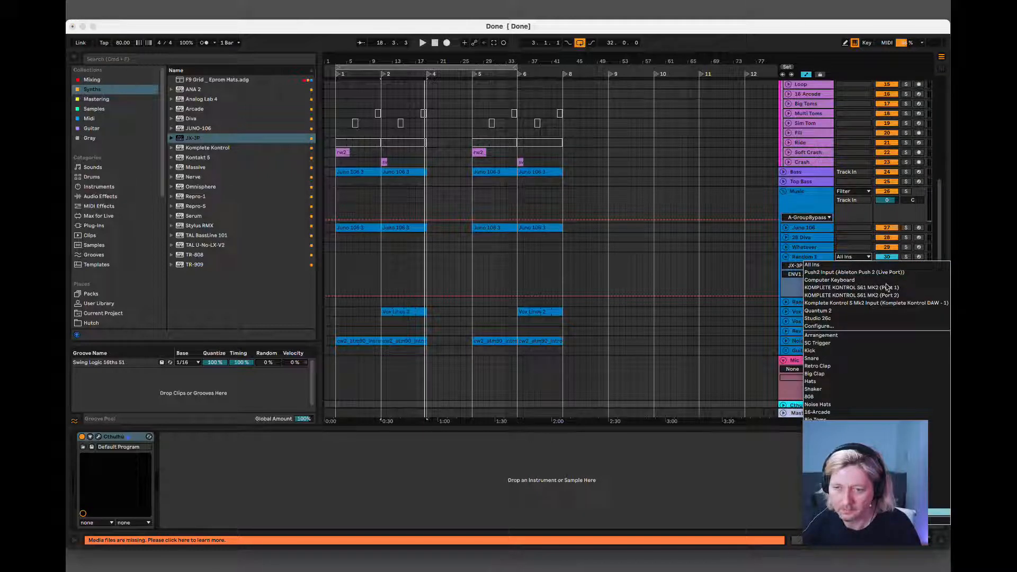
pyautogui.click(879, 512)
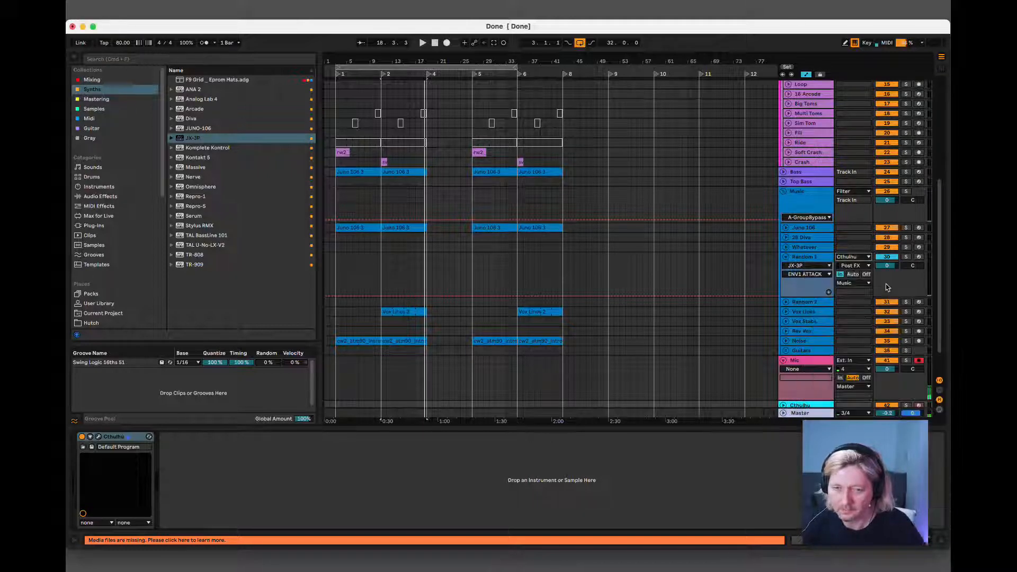
pyautogui.click(863, 267)
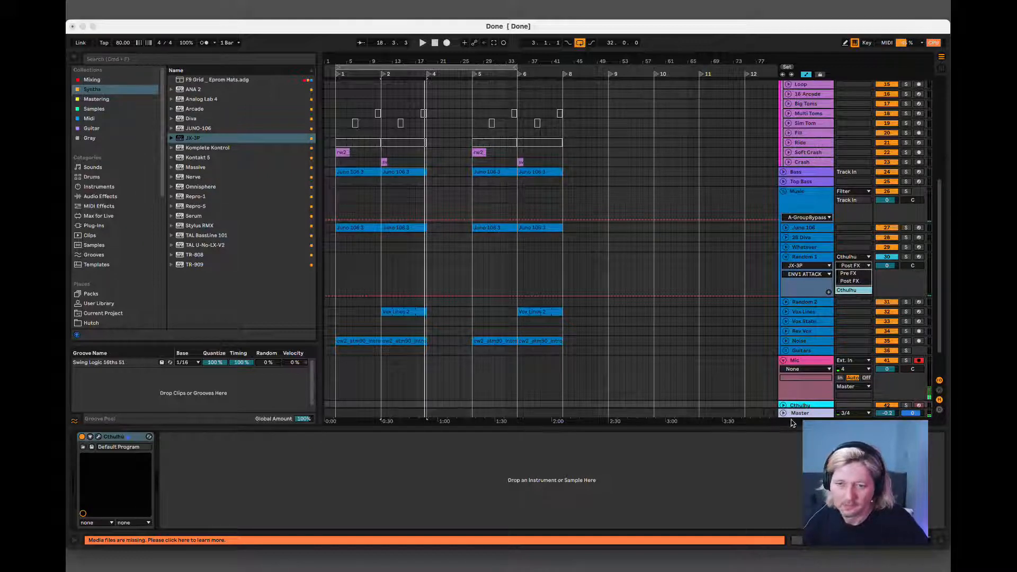
pyautogui.press('Return')
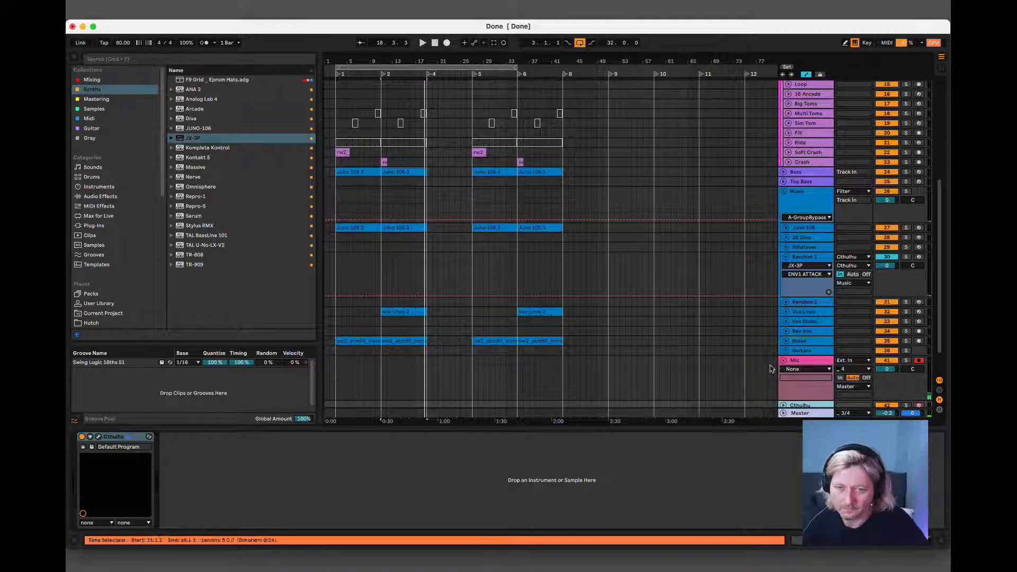
# Open the Cthulhu plug-in on its track and load the -init- chord preset.
pyautogui.scroll(-3, 801, 356)
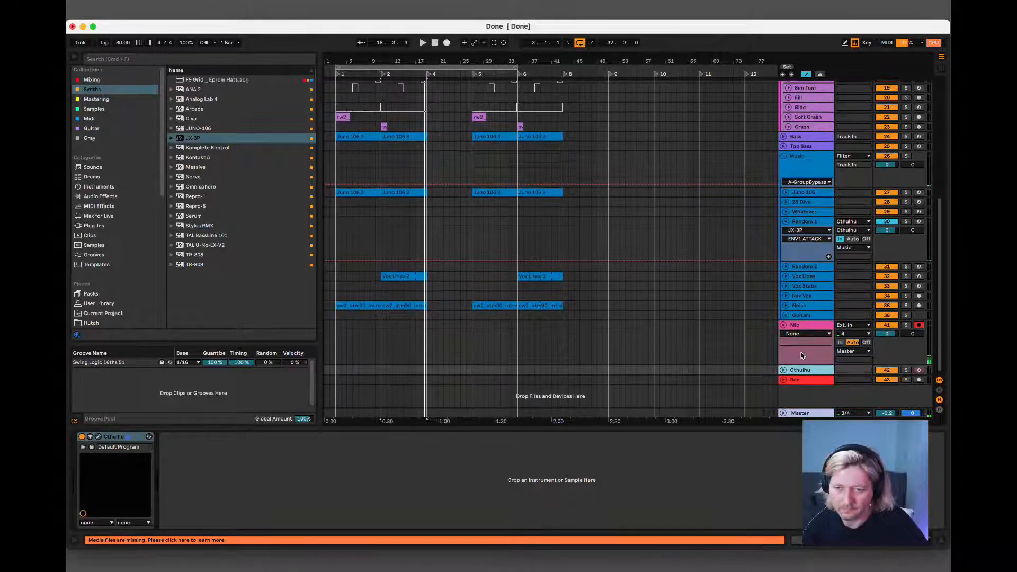
pyautogui.click(800, 370)
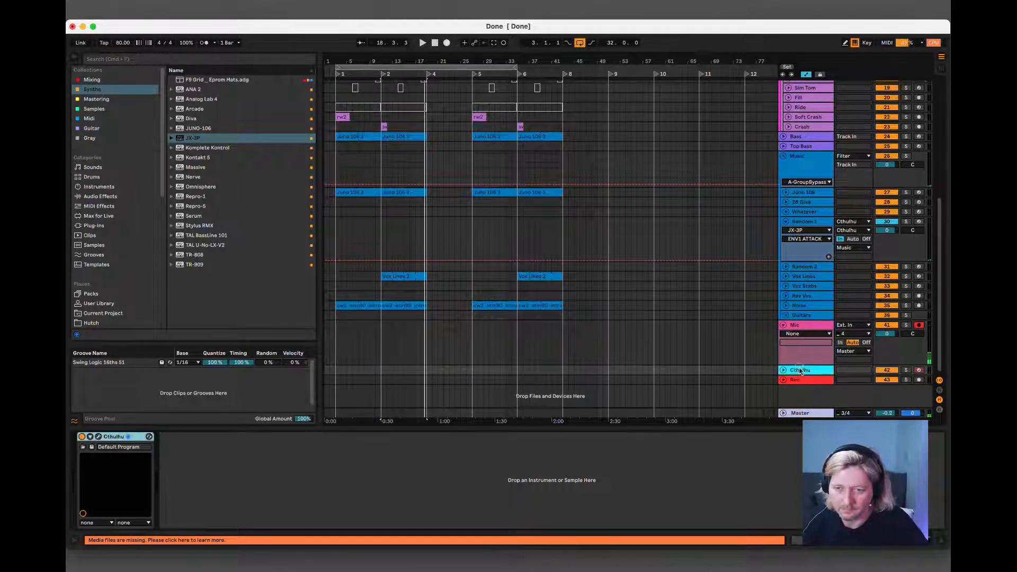
pyautogui.click(98, 437)
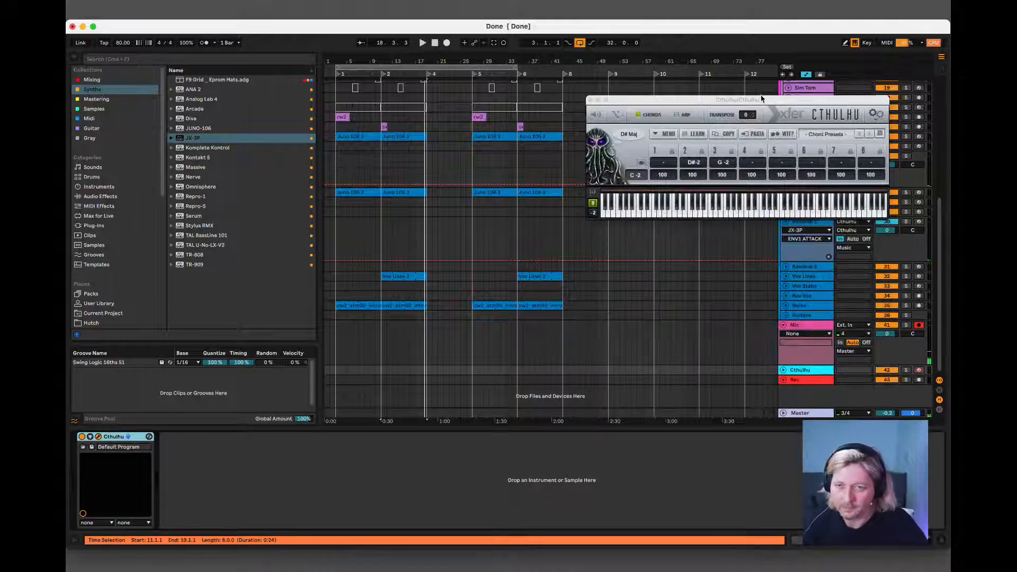
pyautogui.moveTo(761, 99); pyautogui.dragTo(506, 256)
pyautogui.click(574, 291)
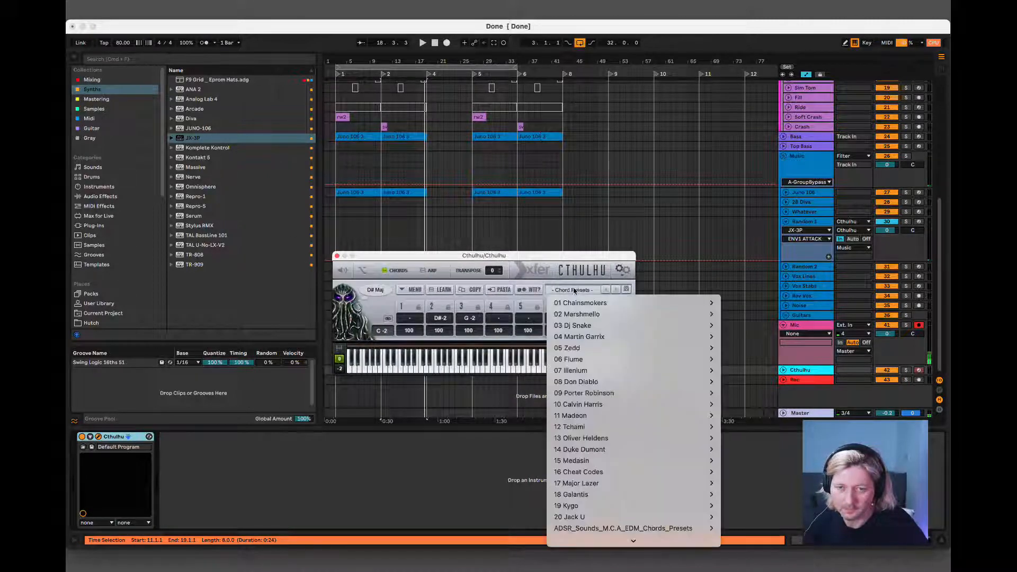
pyautogui.scroll(-5, 577, 474)
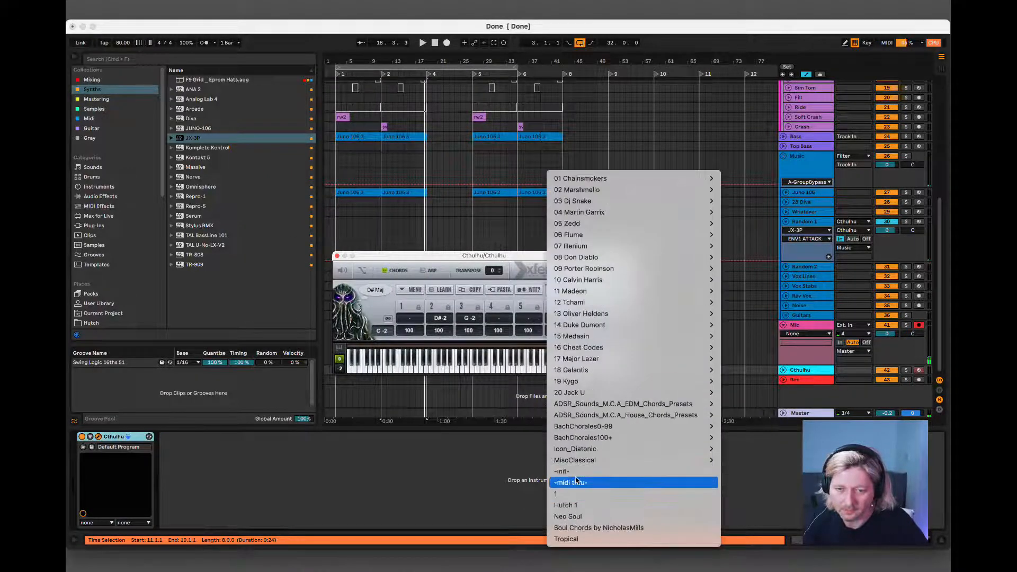
pyautogui.click(576, 471)
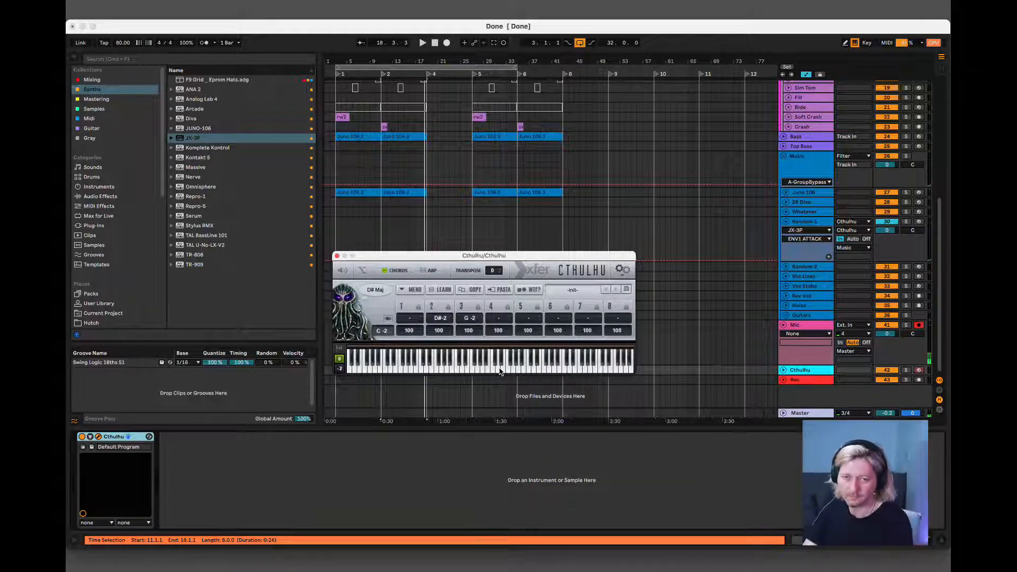
# Build a chord for the C3 key in Cthulhu from the notes C3, G3, D4, G4, B3 and E4.
pyautogui.click(455, 365)
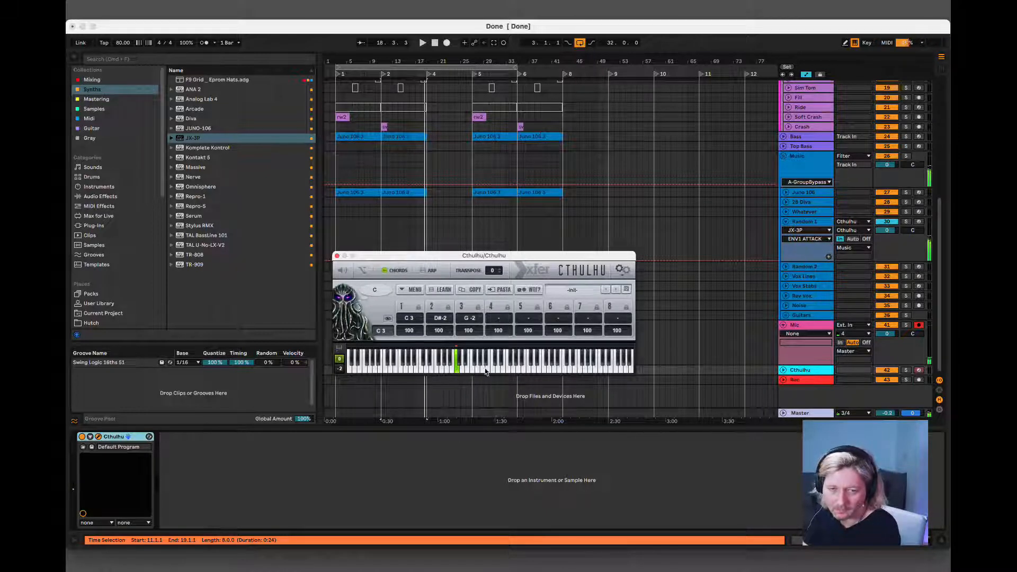
pyautogui.click(476, 370)
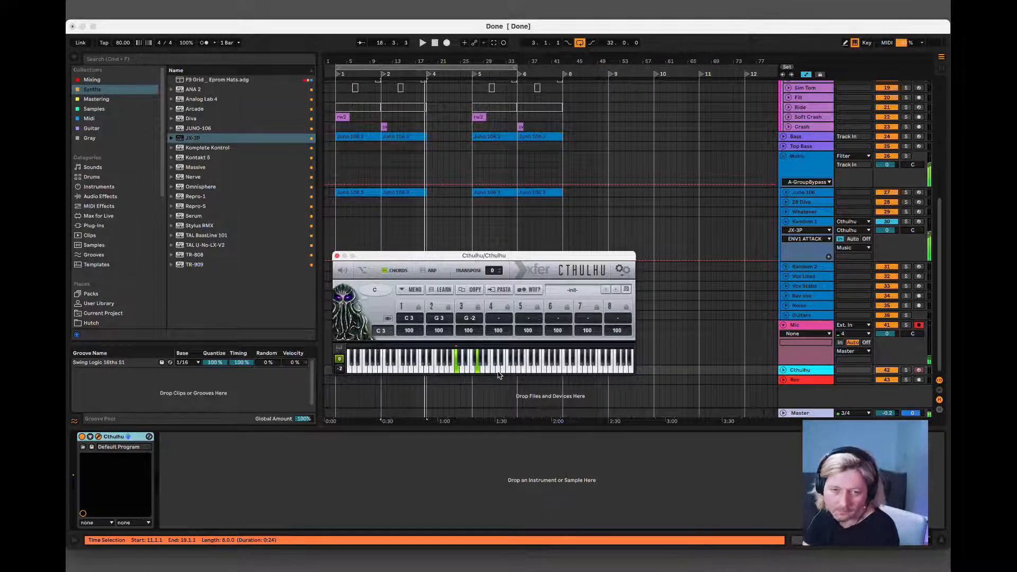
pyautogui.click(498, 371)
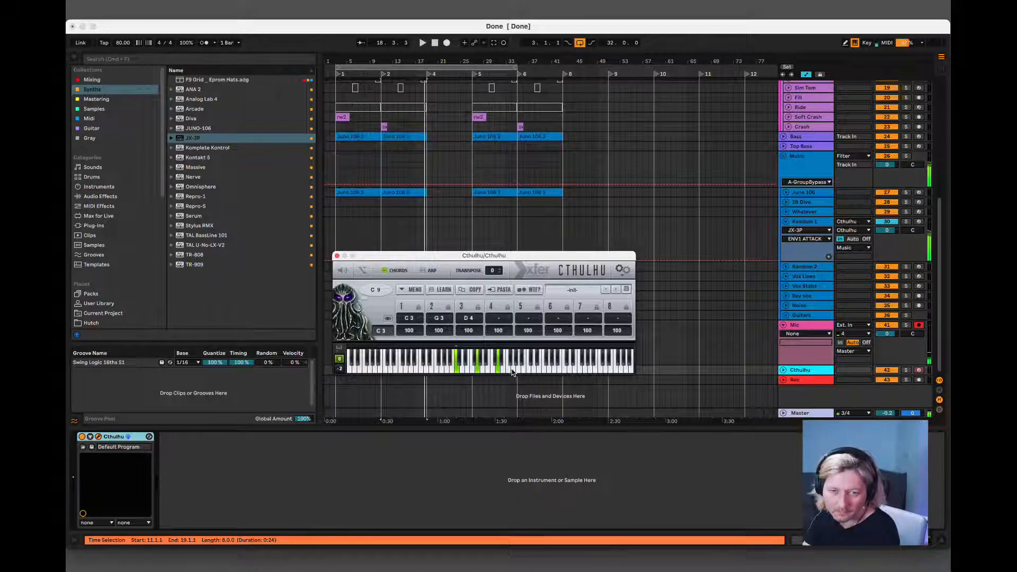
pyautogui.click(512, 371)
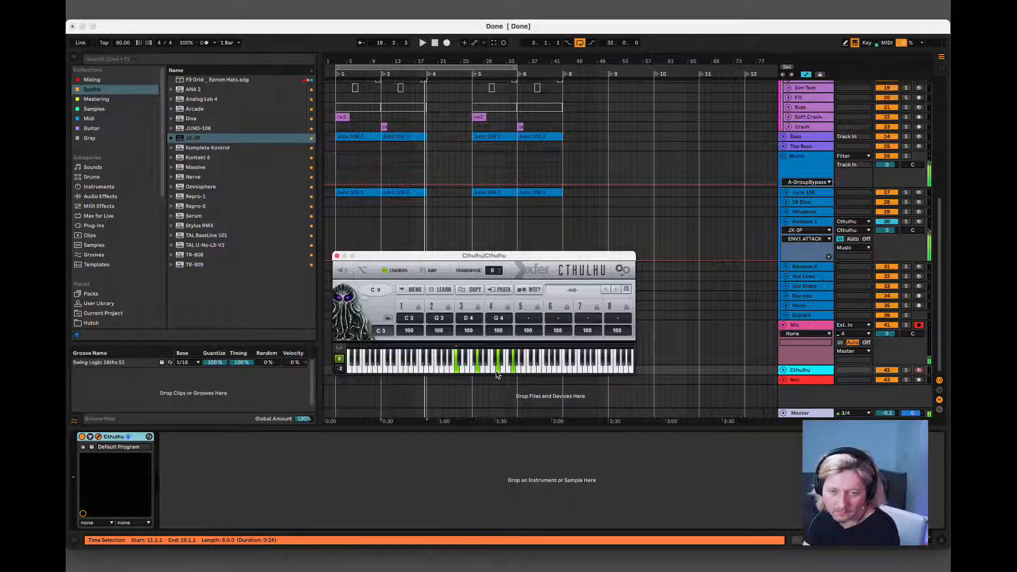
pyautogui.click(488, 372)
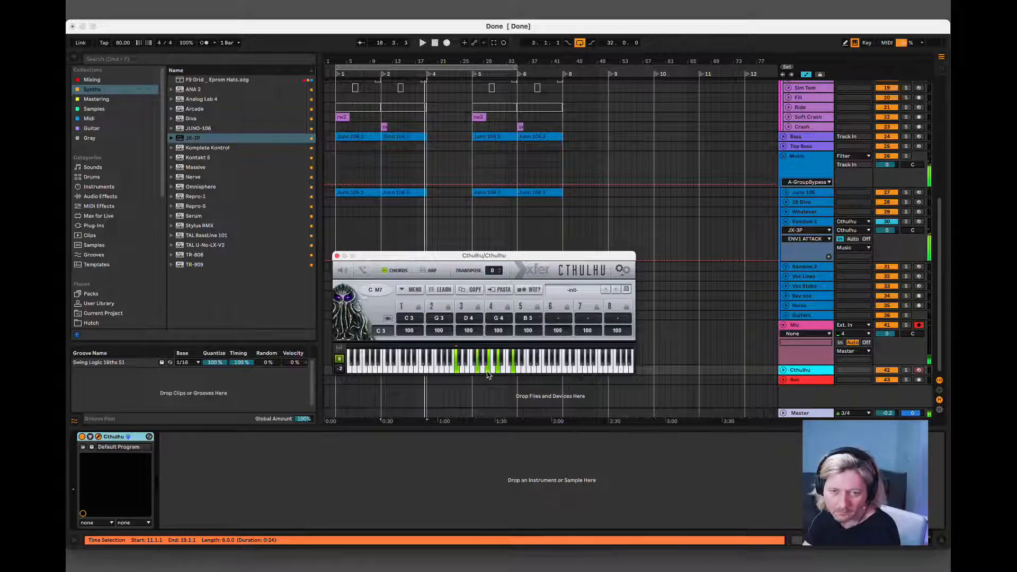
pyautogui.click(510, 370)
pyautogui.click(516, 370)
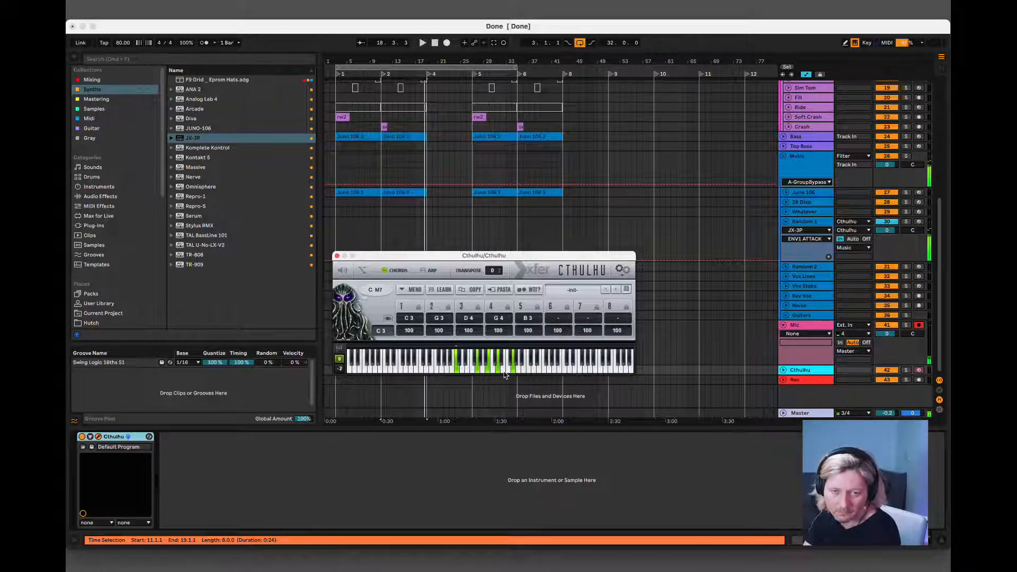
pyautogui.click(503, 373)
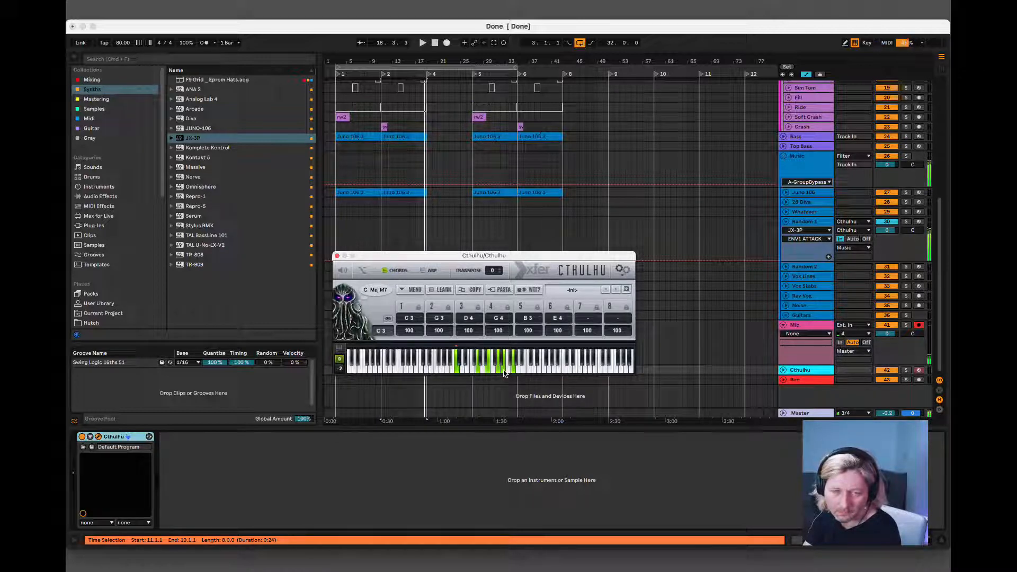
# Change the E4 in the C3 key's chord to D4 and clear the stray note from the seventh slot.
pyautogui.click(498, 373)
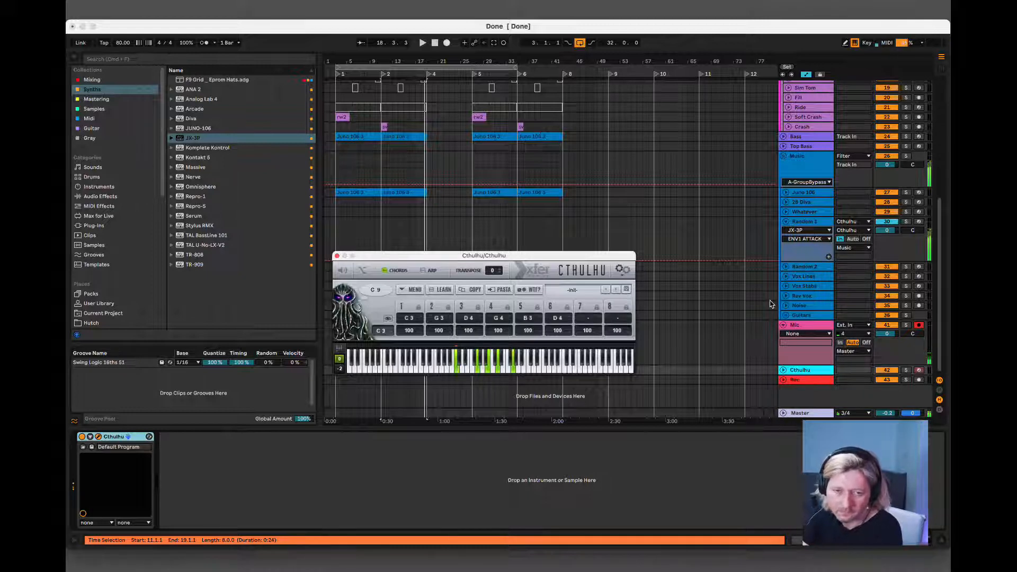
pyautogui.click(447, 370)
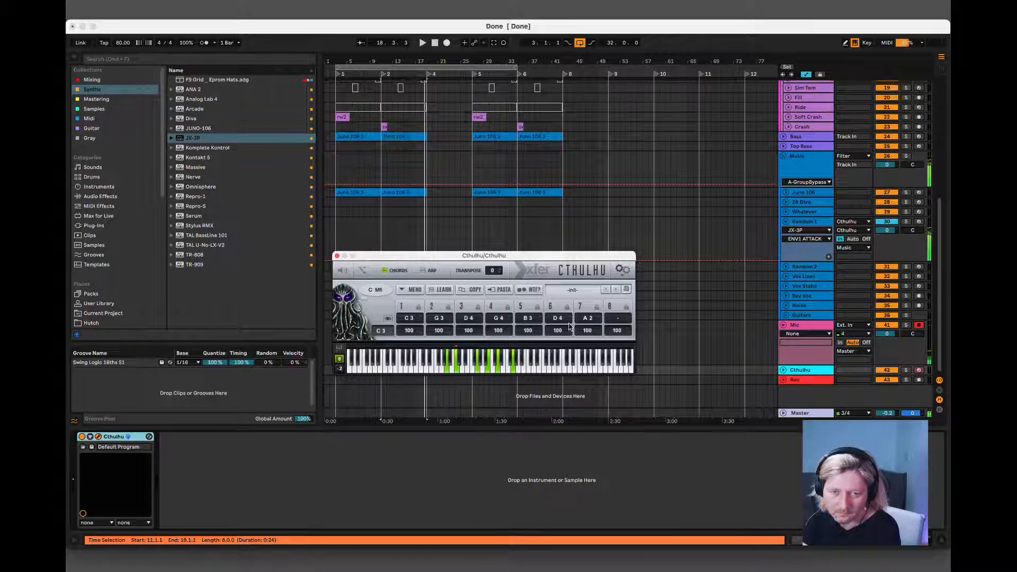
pyautogui.click(587, 317)
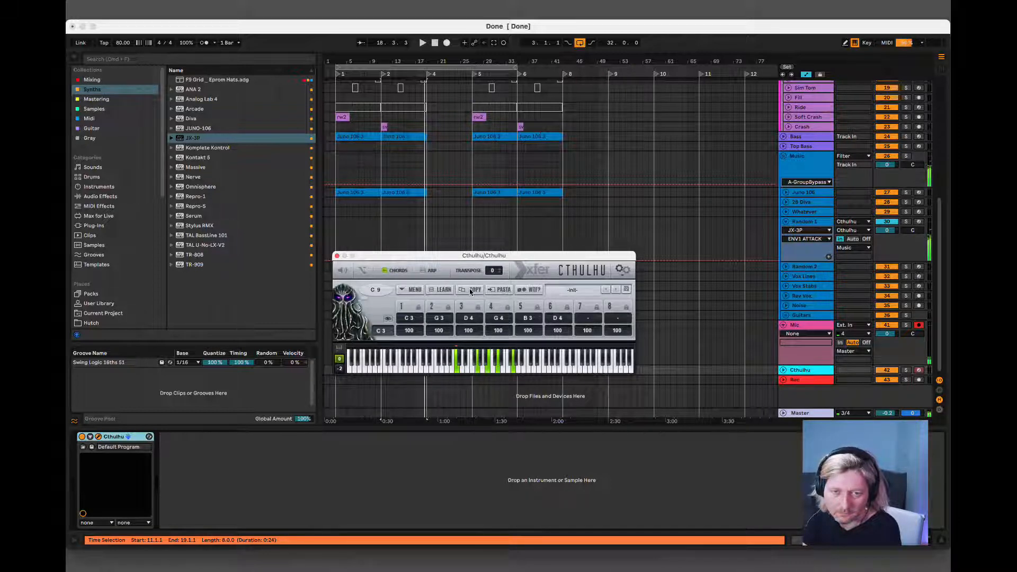
# Copy the C3 key's chord onto the A2 key, and change its notes C3, G3 and G4 to A2, E3 and E4.
pyautogui.doubleClick(473, 316)
pyautogui.click(448, 374)
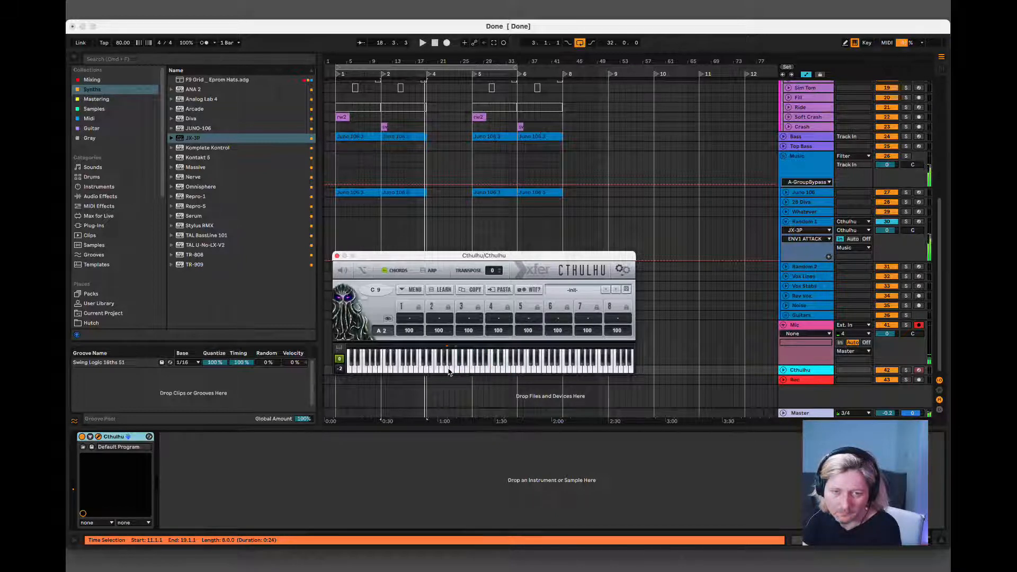
pyautogui.click(502, 290)
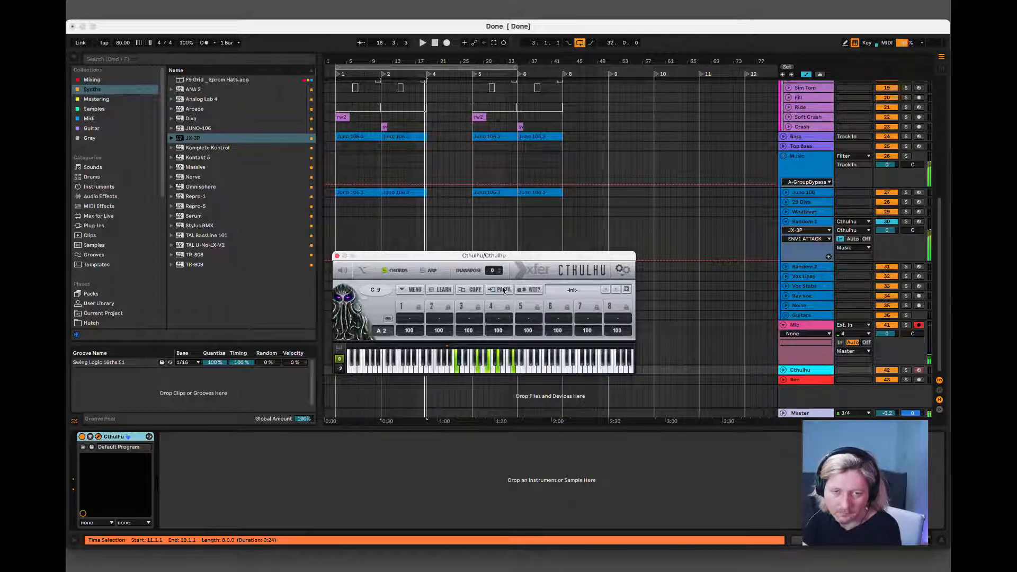
pyautogui.click(447, 370)
pyautogui.click(469, 372)
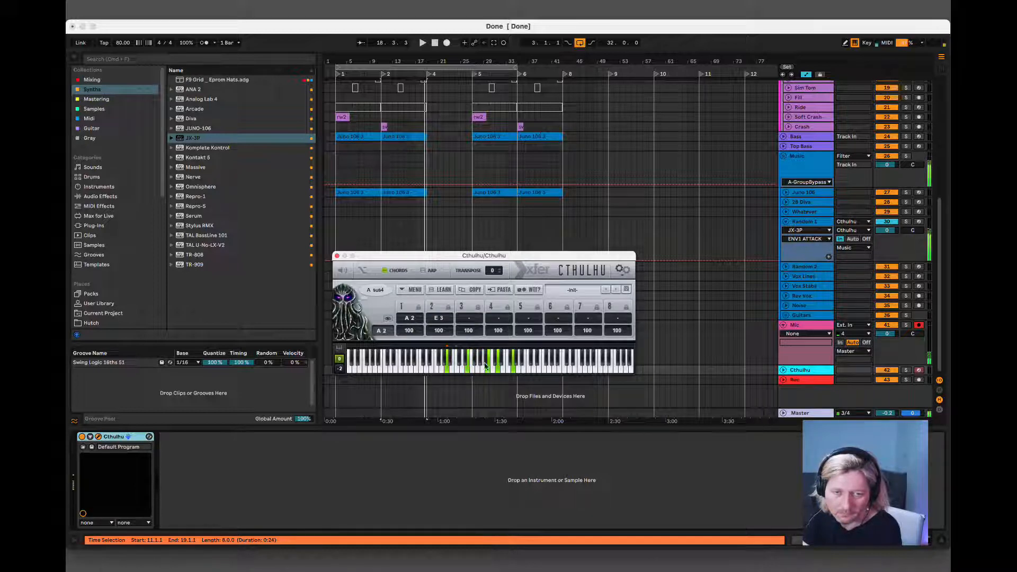
pyautogui.click(506, 371)
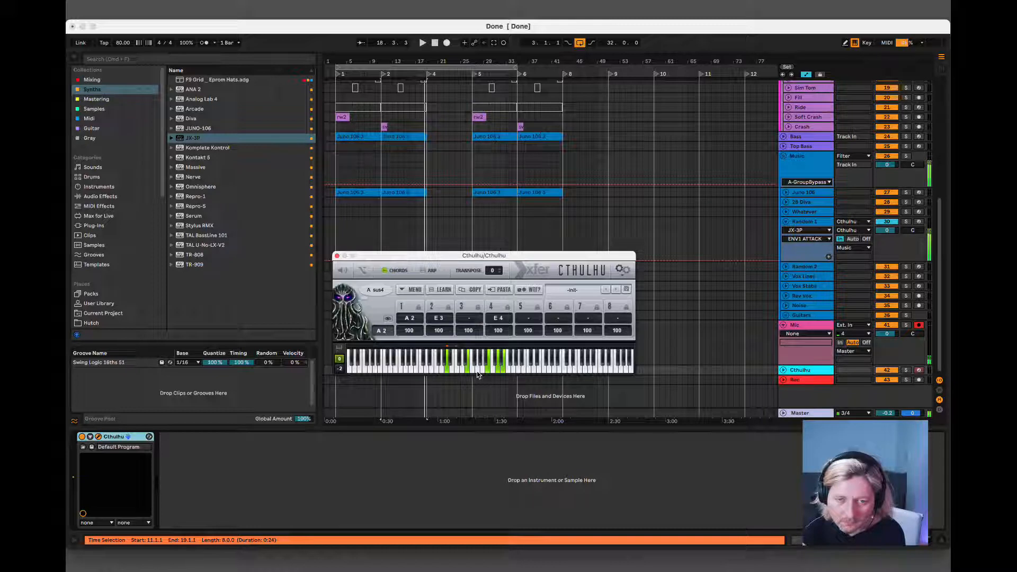
# Add a seventh-slot note to the A2 key's chord, trying G3 and A3.
pyautogui.click(478, 372)
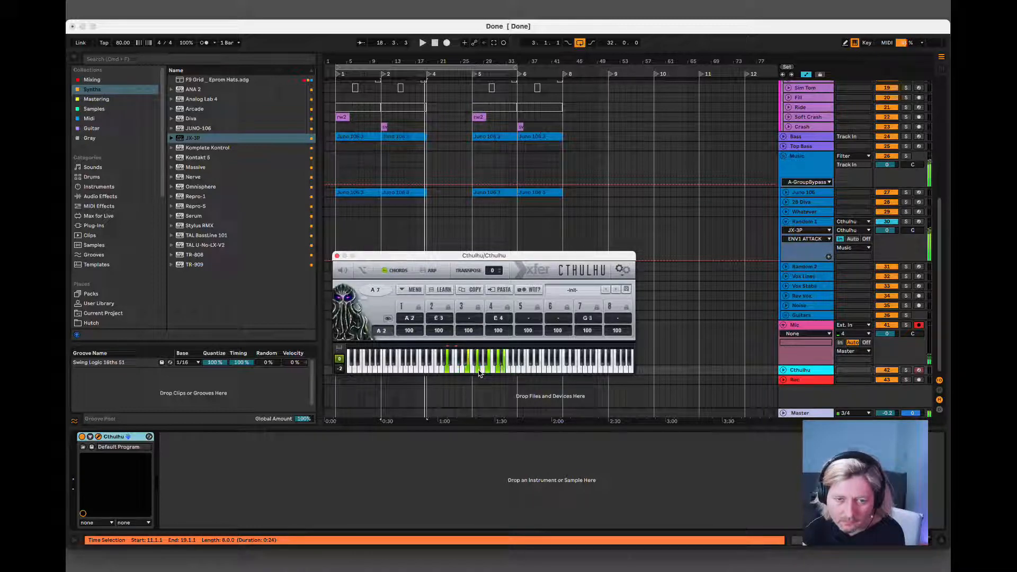
pyautogui.click(485, 370)
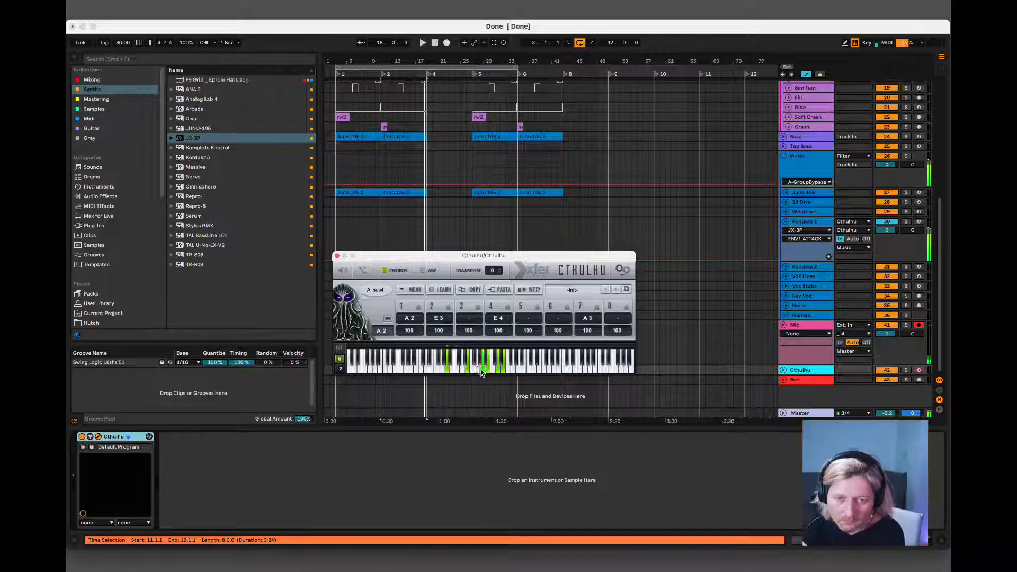
pyautogui.click(476, 370)
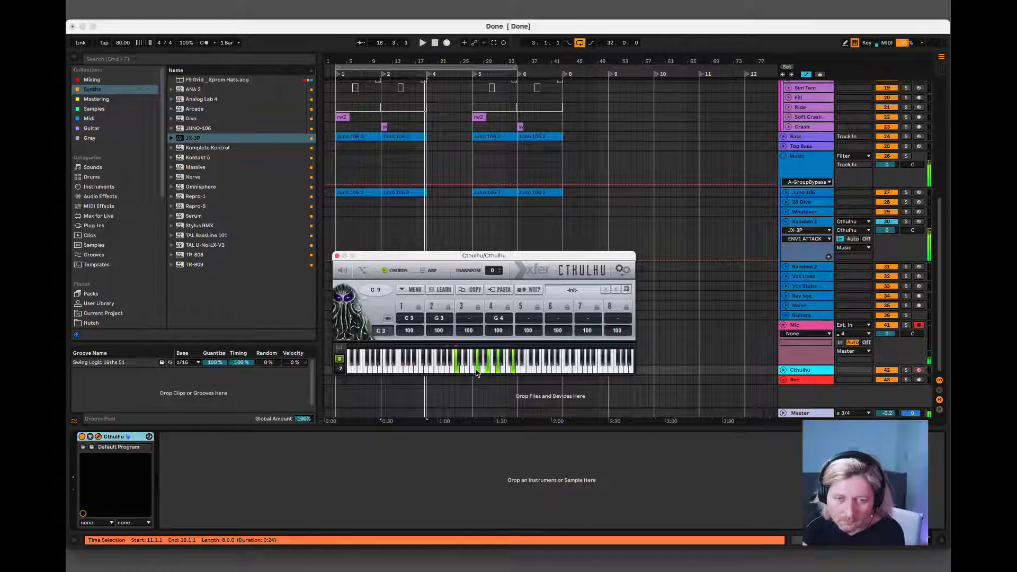
pyautogui.click(481, 370)
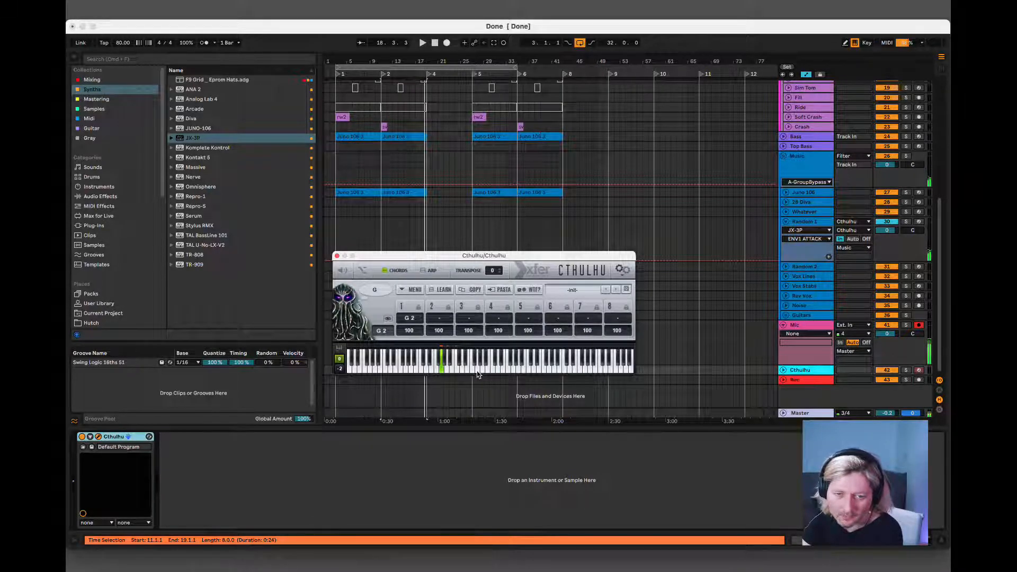
# Build a chord for the G2 key from the notes G2, G3, B3, D4 and F4.
pyautogui.click(478, 371)
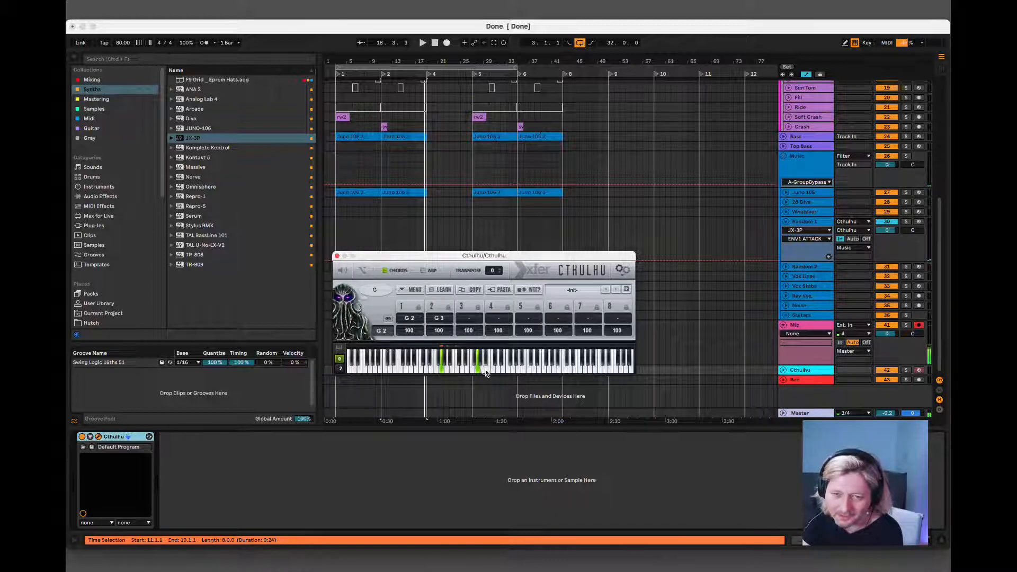
pyautogui.click(487, 371)
pyautogui.click(498, 371)
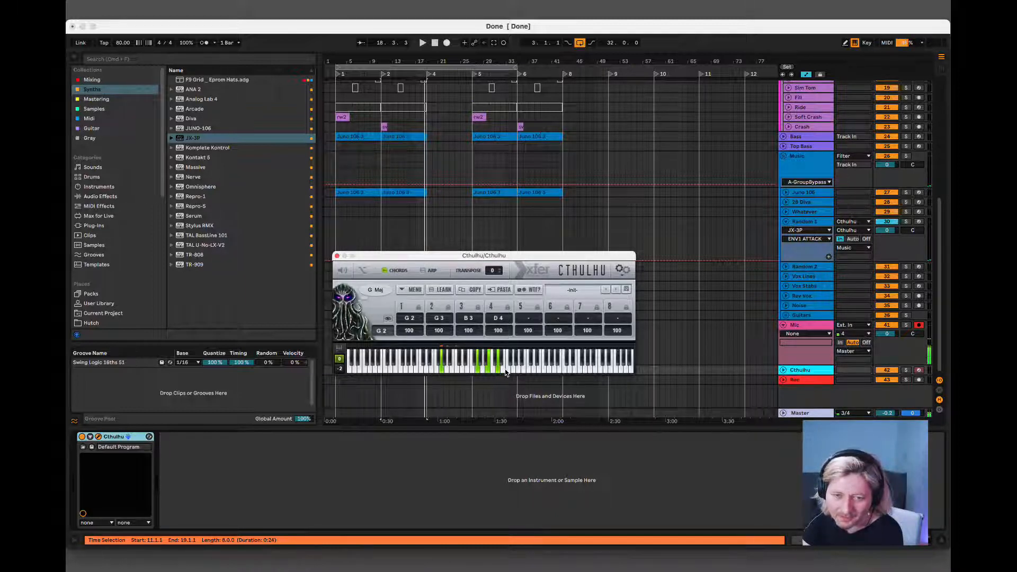
pyautogui.click(506, 371)
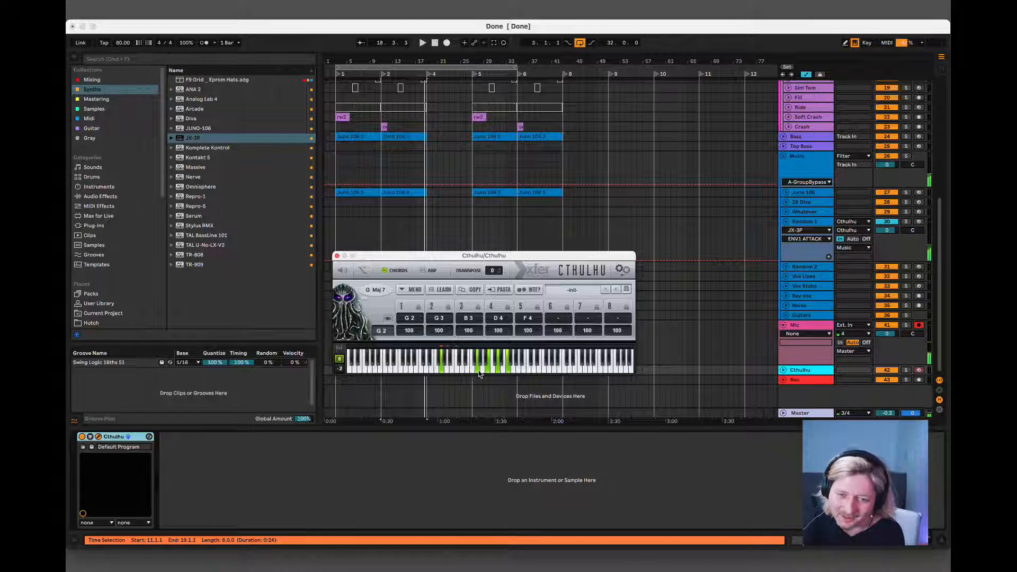
# Change G3 to A3 in the G2 key's chord and clear its fifth note after trying G4 and E4.
pyautogui.moveTo(478, 372); pyautogui.dragTo(512, 371)
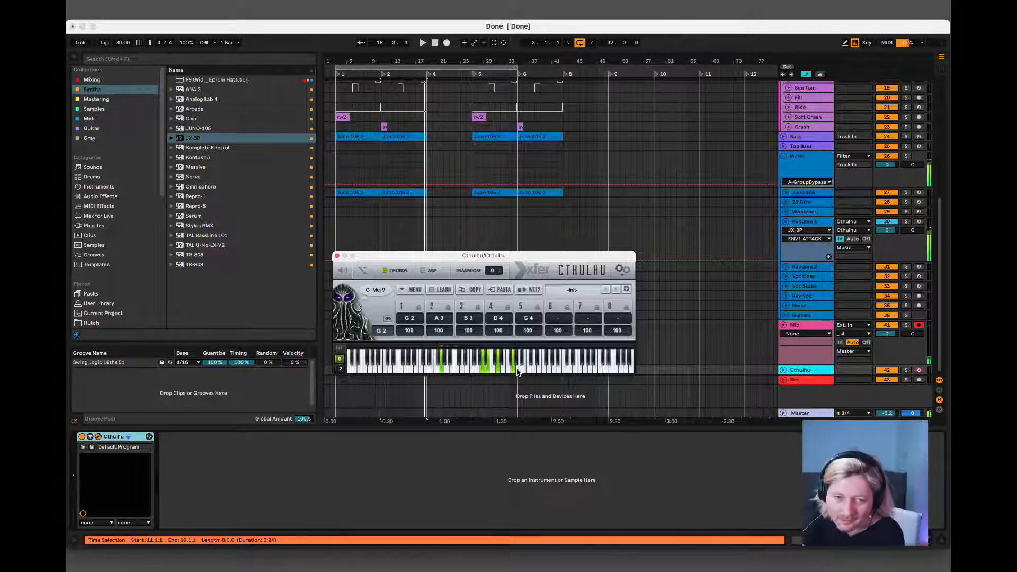
pyautogui.moveTo(518, 372); pyautogui.dragTo(503, 373)
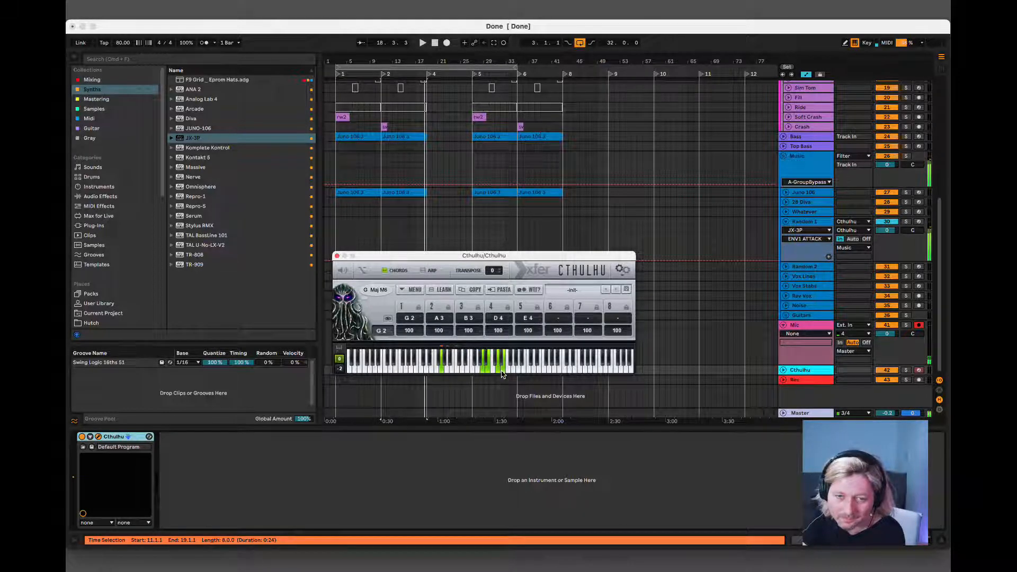
pyautogui.moveTo(526, 318); pyautogui.dragTo(501, 570)
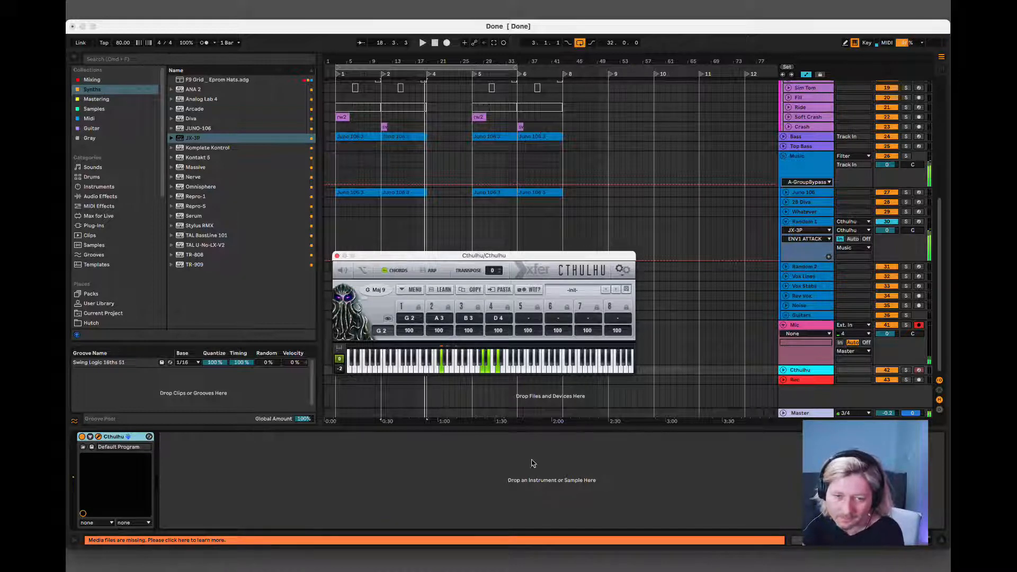
# Build a chord for the F2 key from F2, G3, E4 and G4, trying C4 and D4 as the fifth note.
pyautogui.click(436, 371)
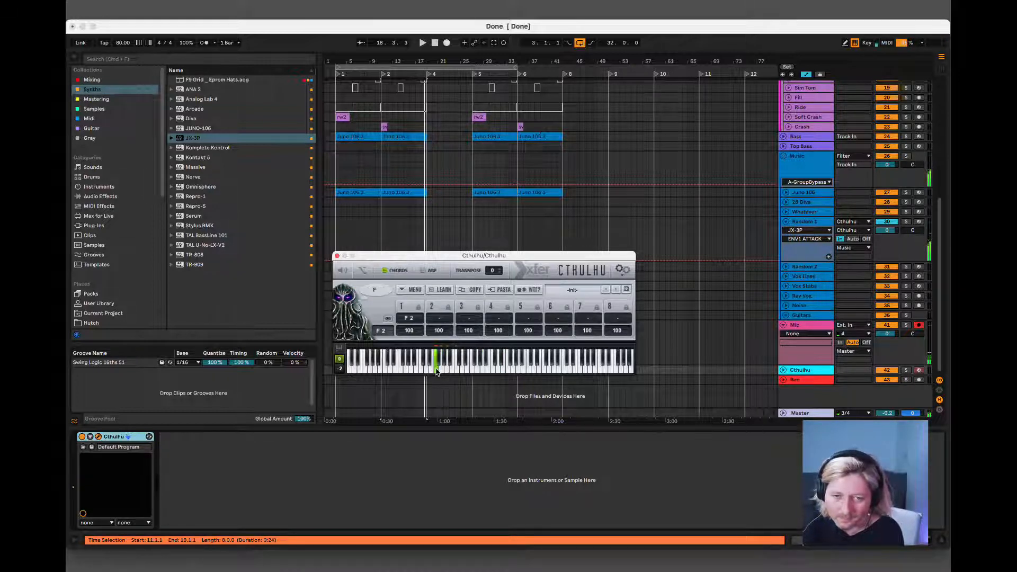
pyautogui.click(477, 372)
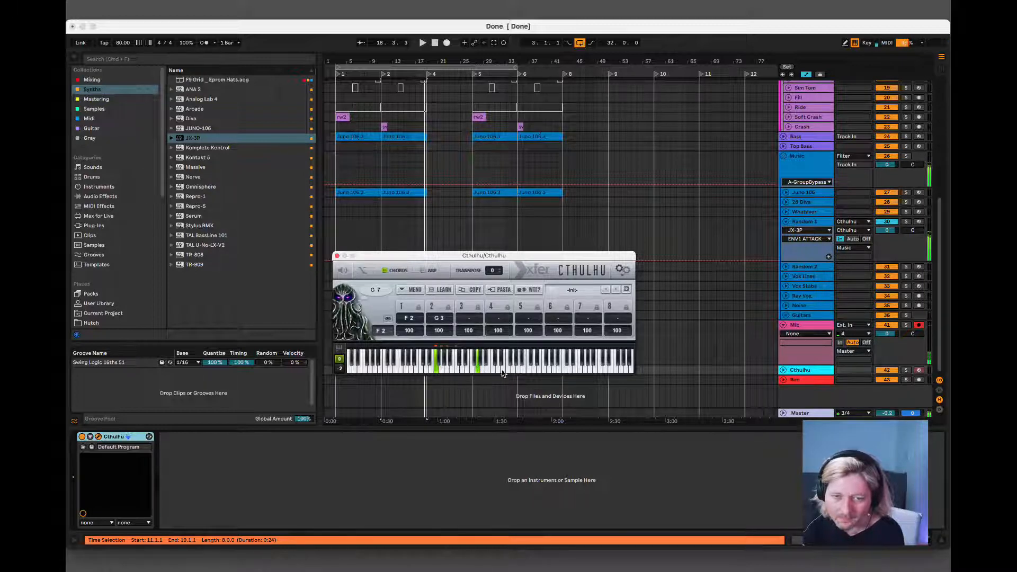
pyautogui.click(503, 371)
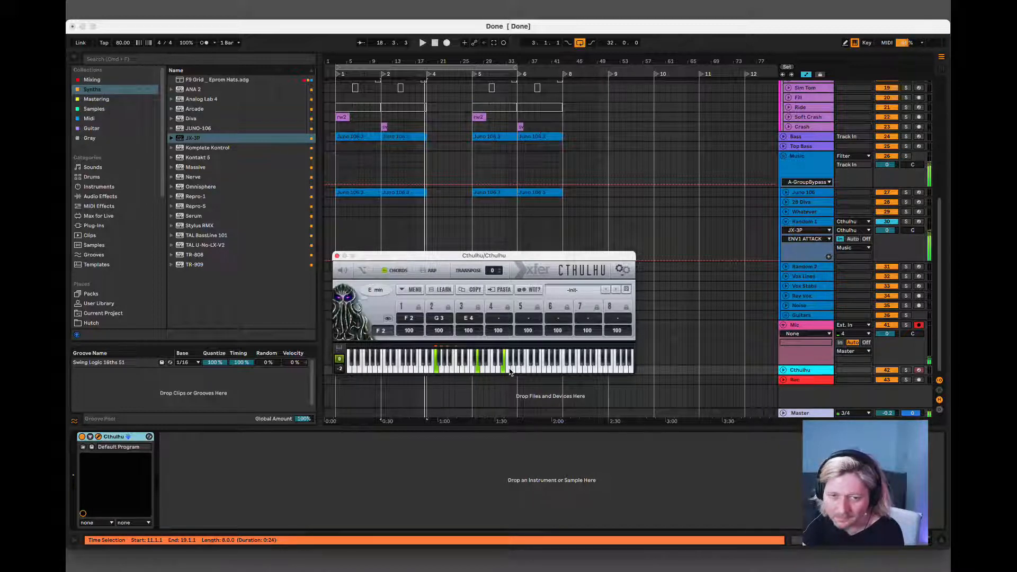
pyautogui.click(513, 371)
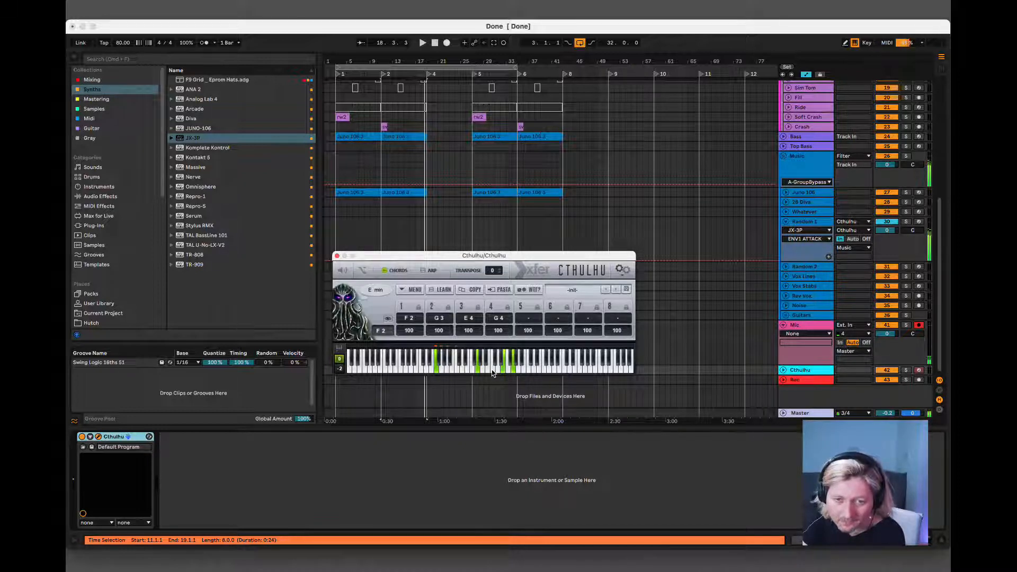
pyautogui.click(492, 370)
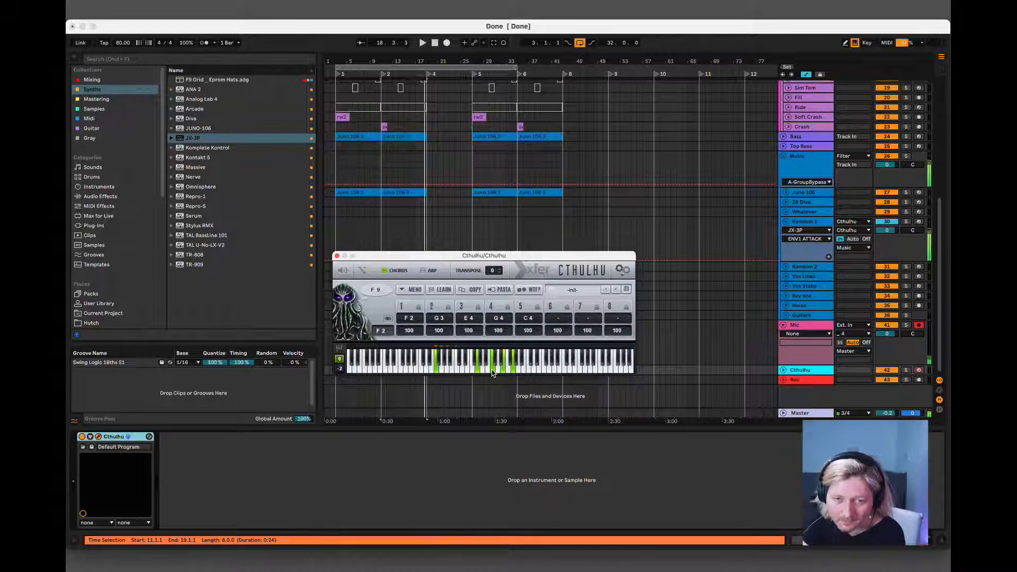
pyautogui.click(498, 370)
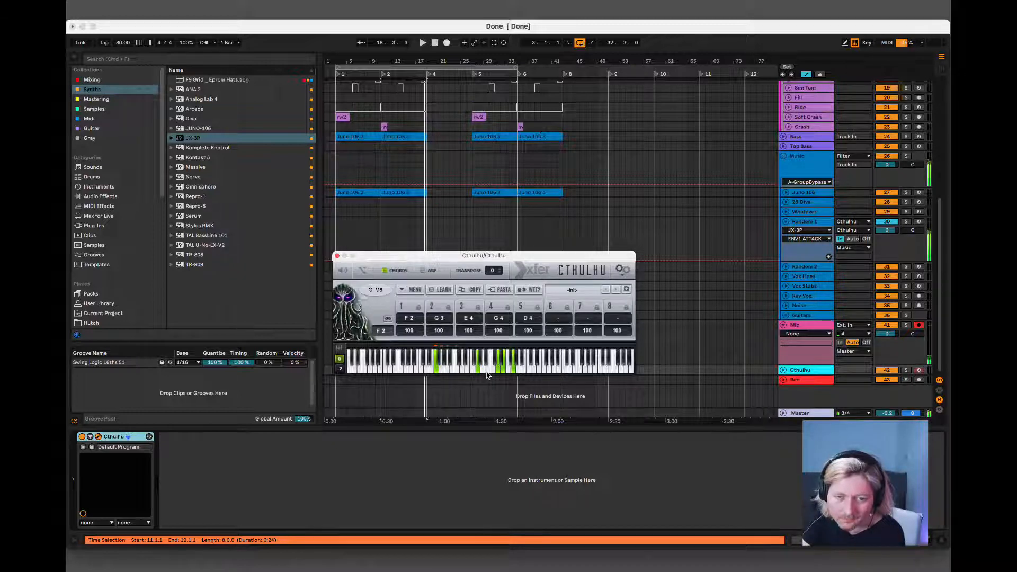
pyautogui.click(486, 371)
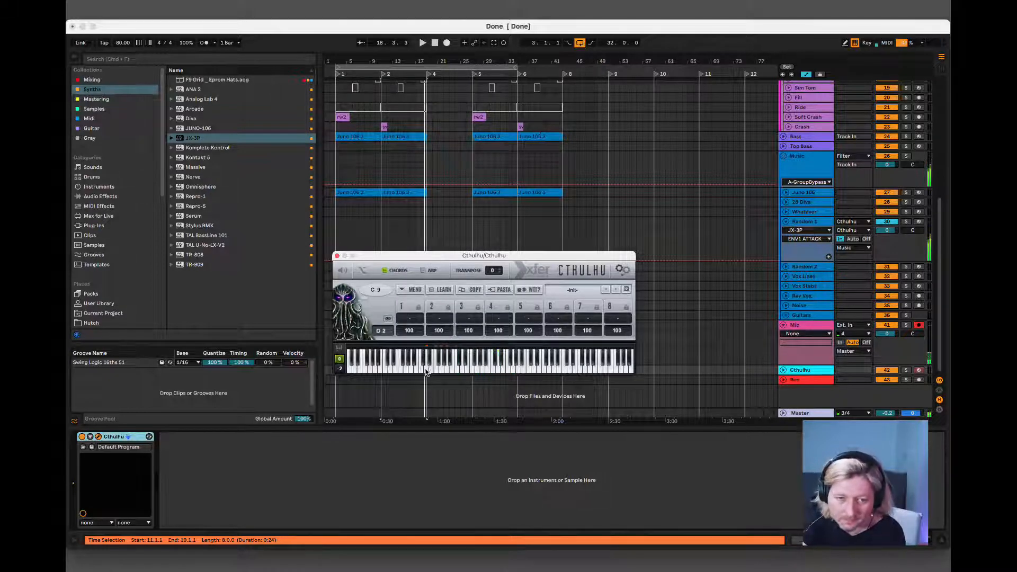
# Build a chord for the D2 key from the notes D4, D3, A3, F4, A4 and C4.
pyautogui.click(461, 368)
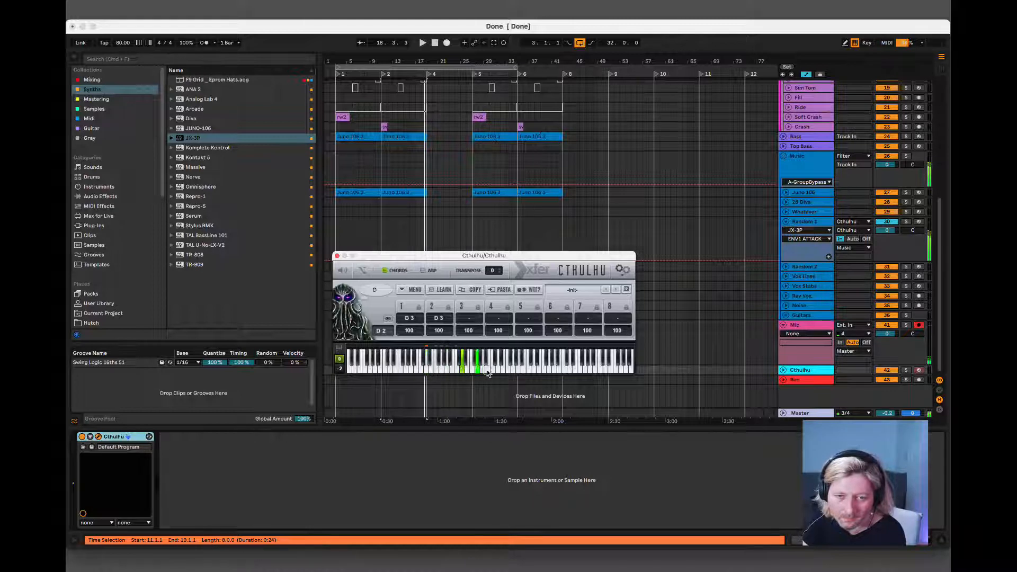
pyautogui.click(497, 369)
pyautogui.click(483, 365)
pyautogui.click(513, 370)
pyautogui.click(518, 369)
pyautogui.click(523, 371)
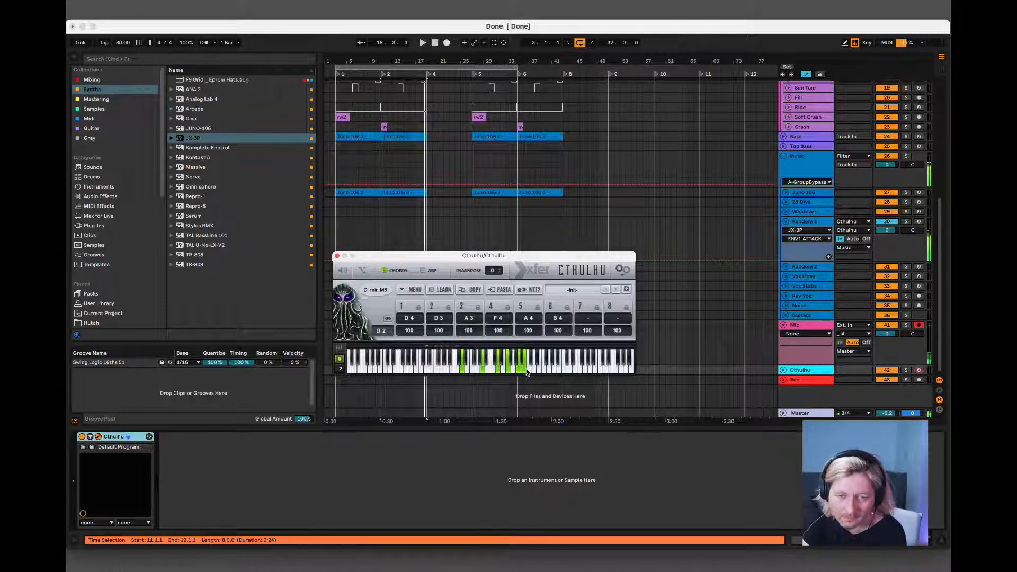
pyautogui.click(528, 371)
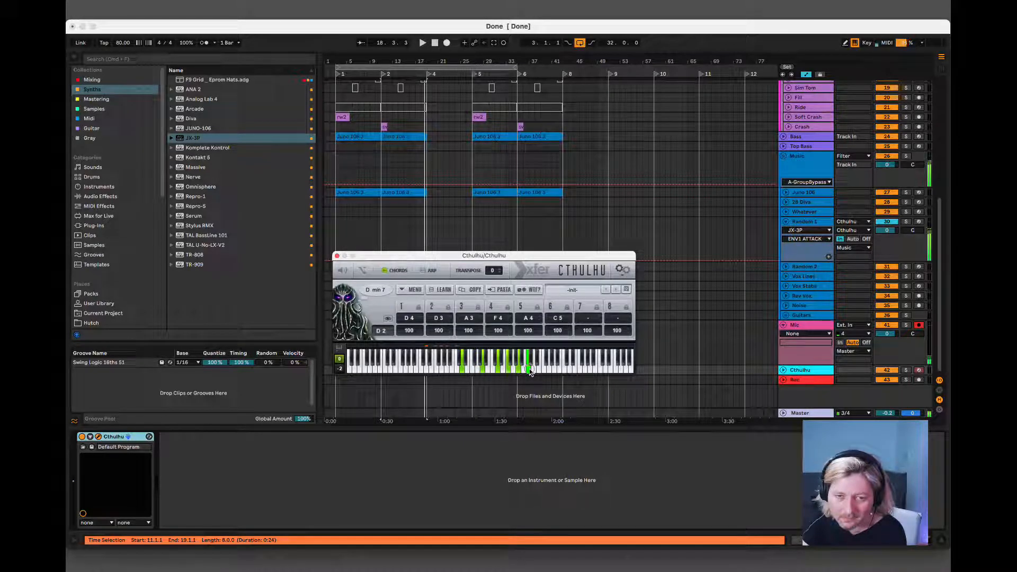
pyautogui.click(530, 371)
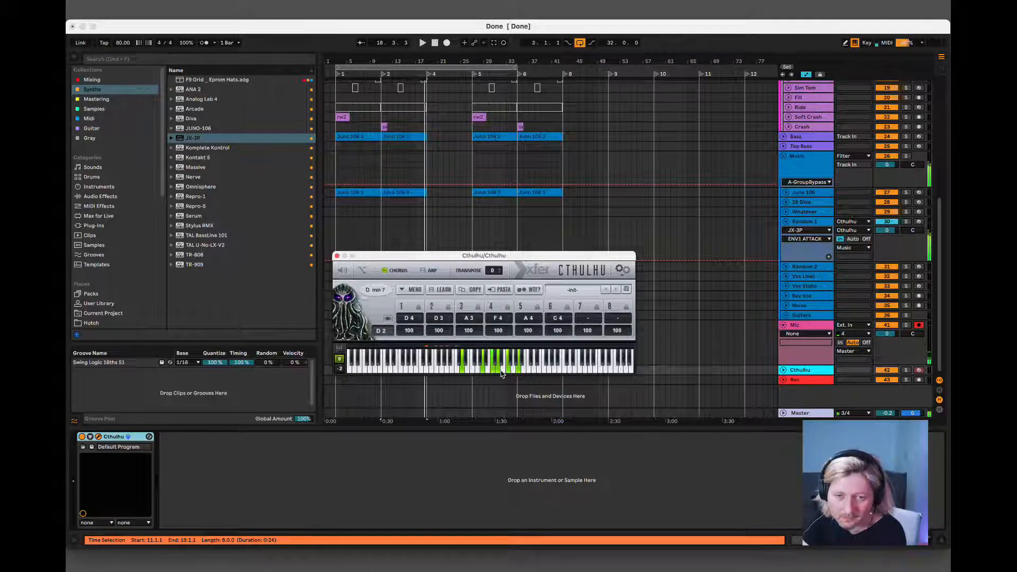
# Revoice the D2 key's chord lower, adding D2 as the bass note under D3, F3, A3, C4 and D4.
pyautogui.doubleClick(436, 318)
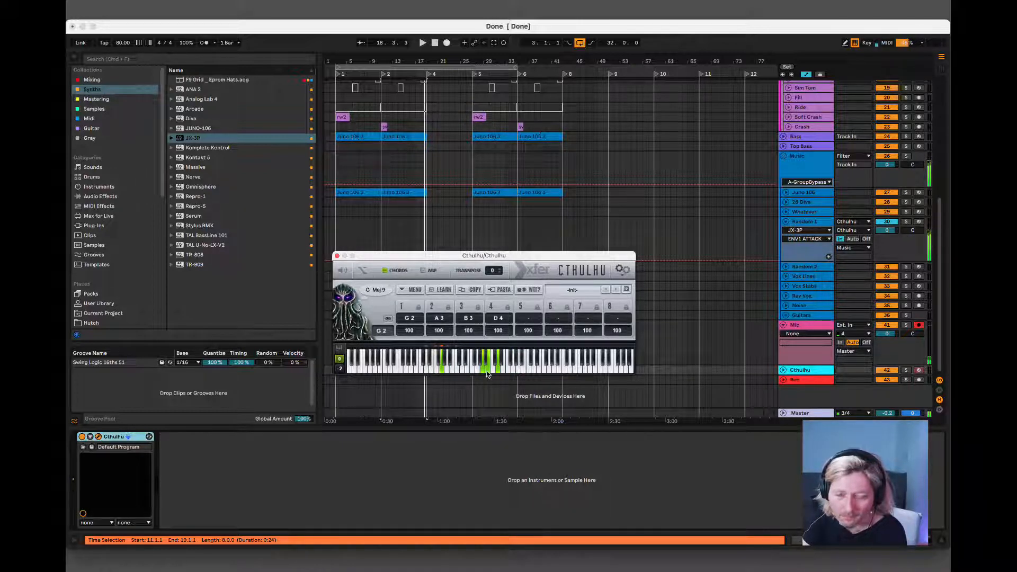
pyautogui.click(520, 368)
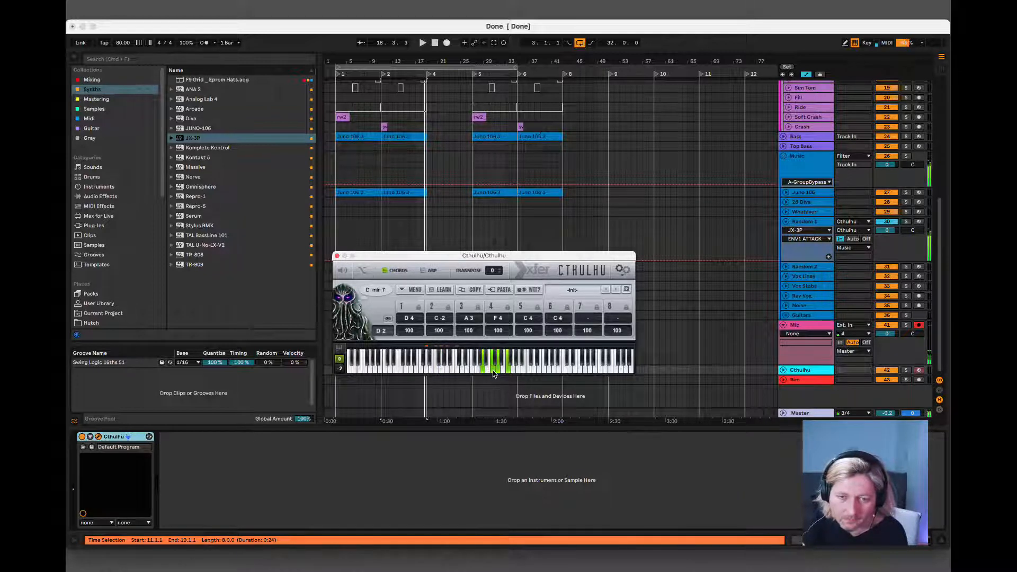
pyautogui.click(466, 371)
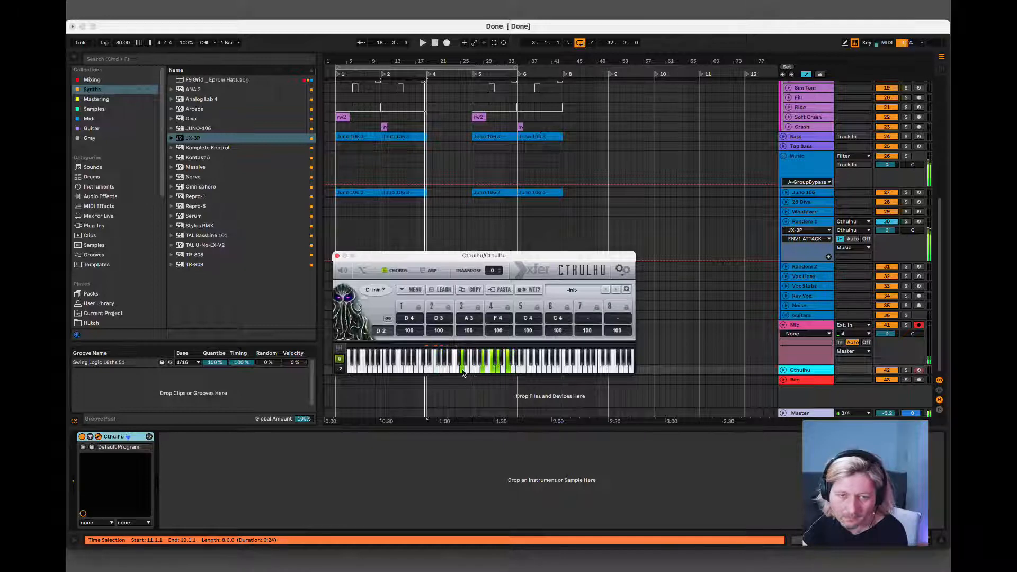
pyautogui.click(427, 371)
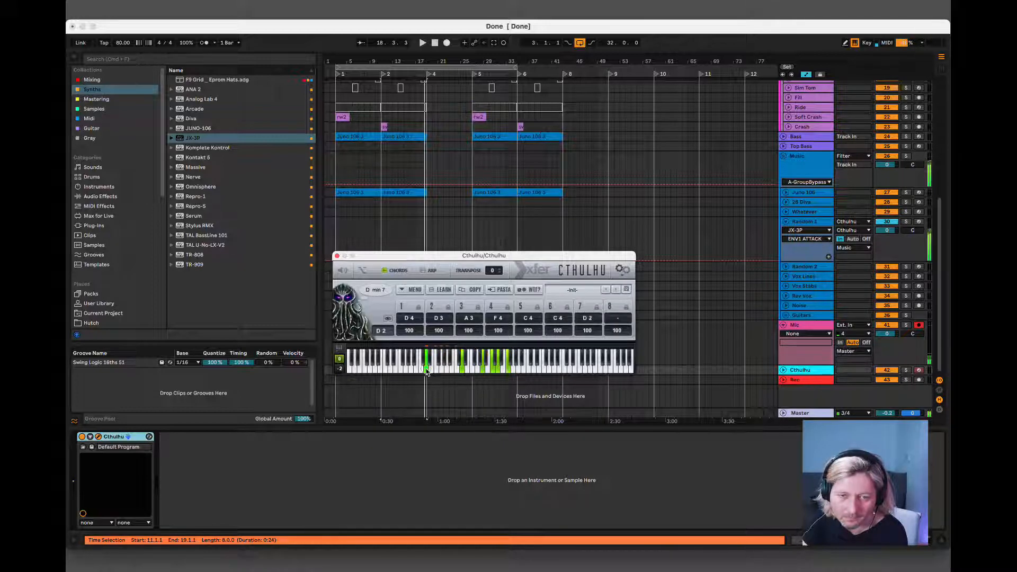
pyautogui.click(482, 370)
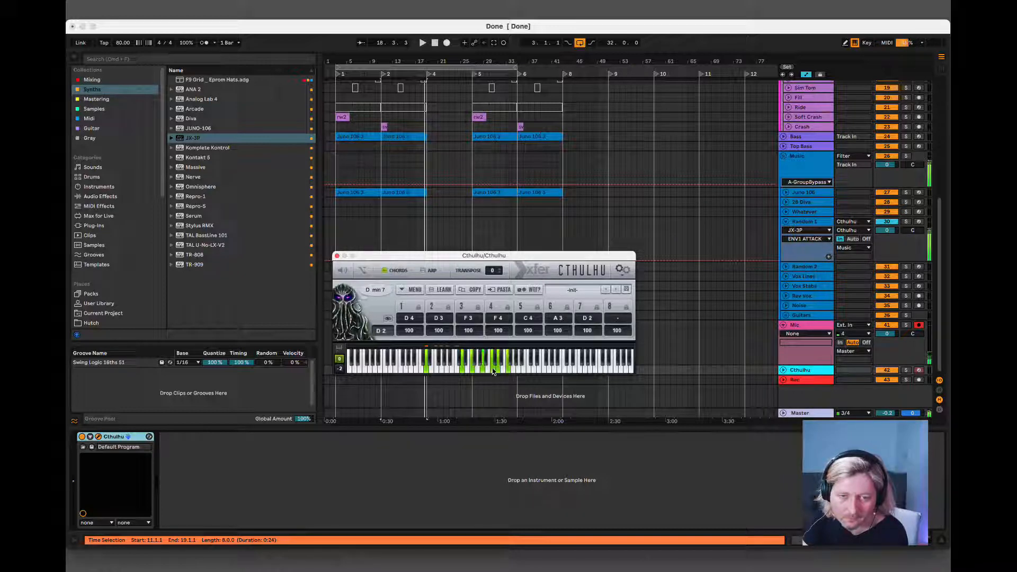
pyautogui.click(486, 370)
pyautogui.click(473, 368)
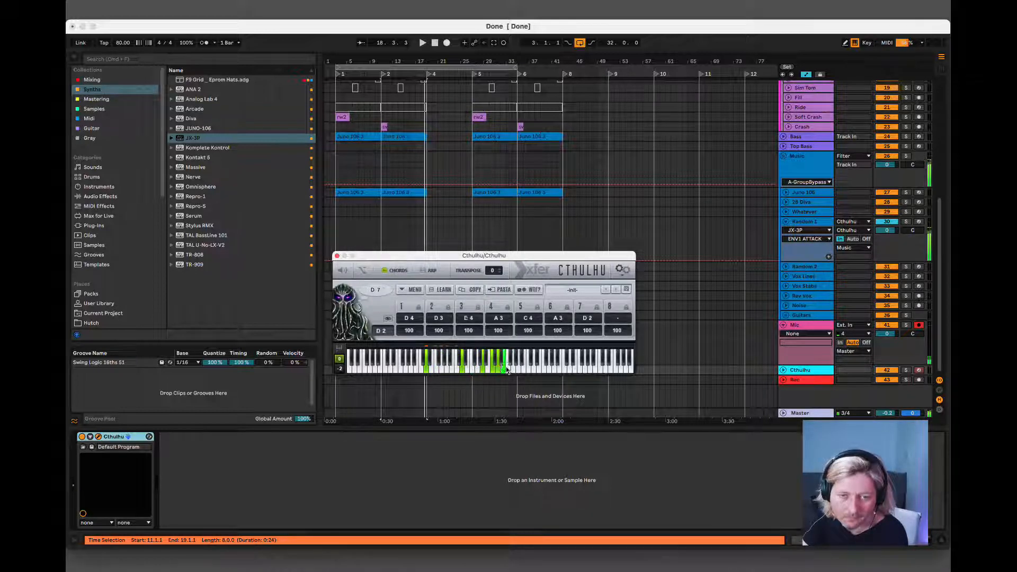
pyautogui.click(507, 368)
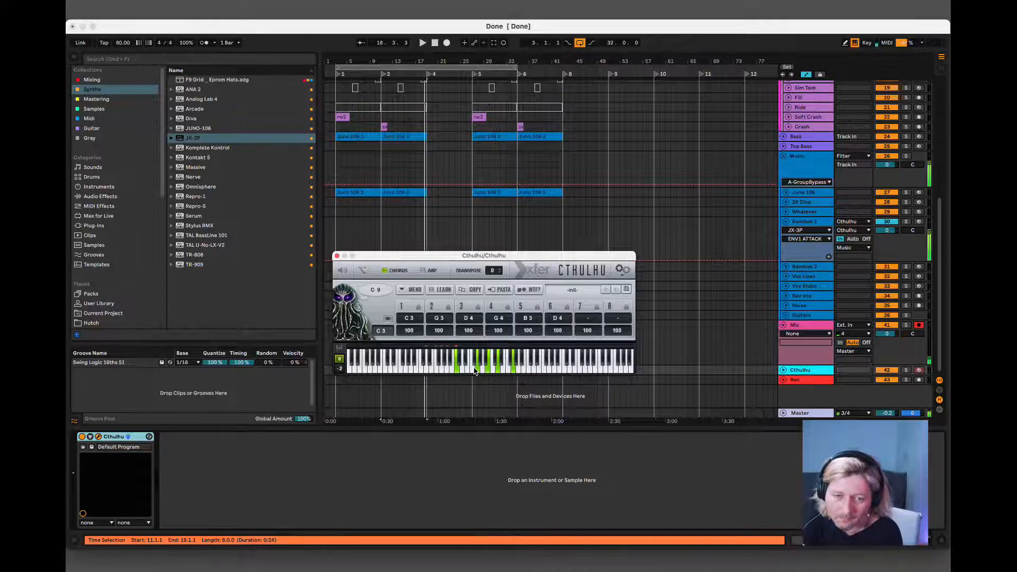
# Build a chord for the E2 key from the notes E2, E3, D4, G4, E4 and B3.
pyautogui.click(431, 370)
pyautogui.click(468, 371)
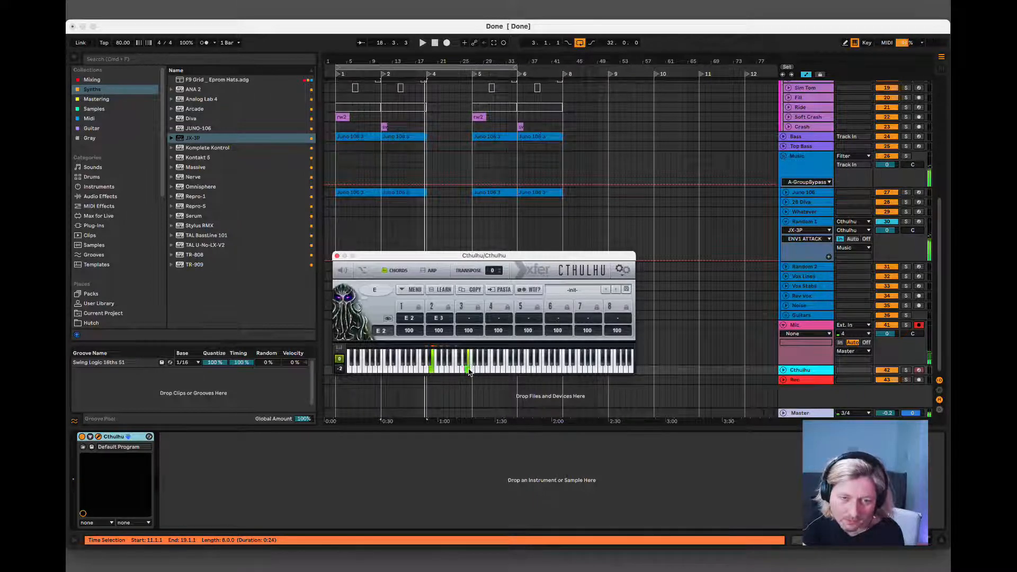
pyautogui.click(498, 370)
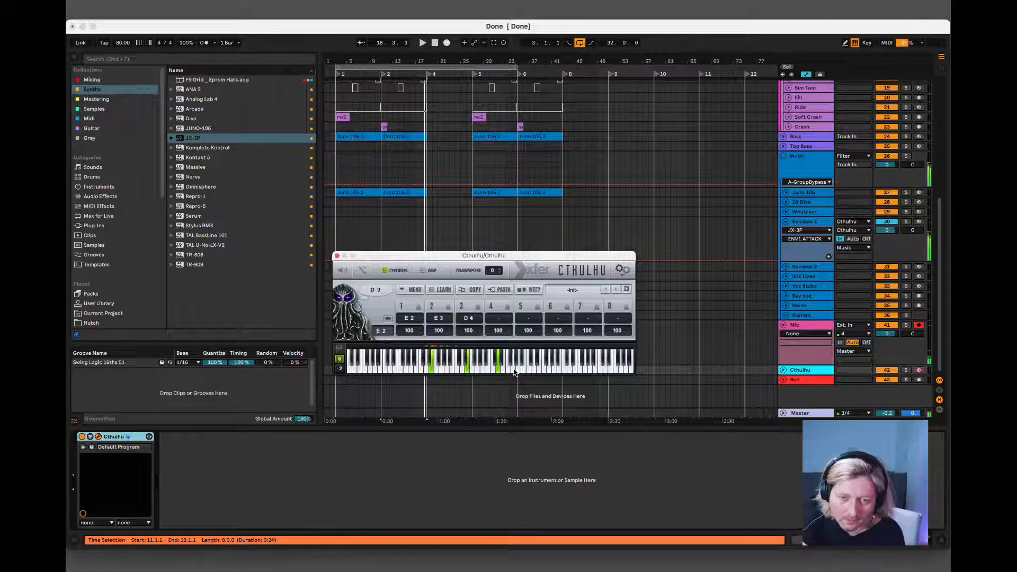
pyautogui.click(513, 371)
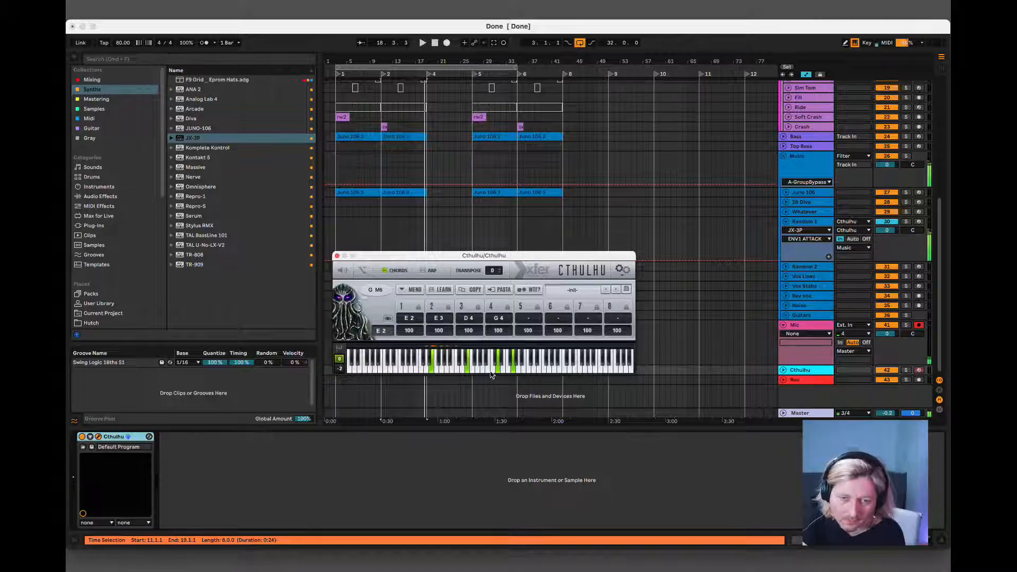
pyautogui.click(503, 371)
pyautogui.click(487, 371)
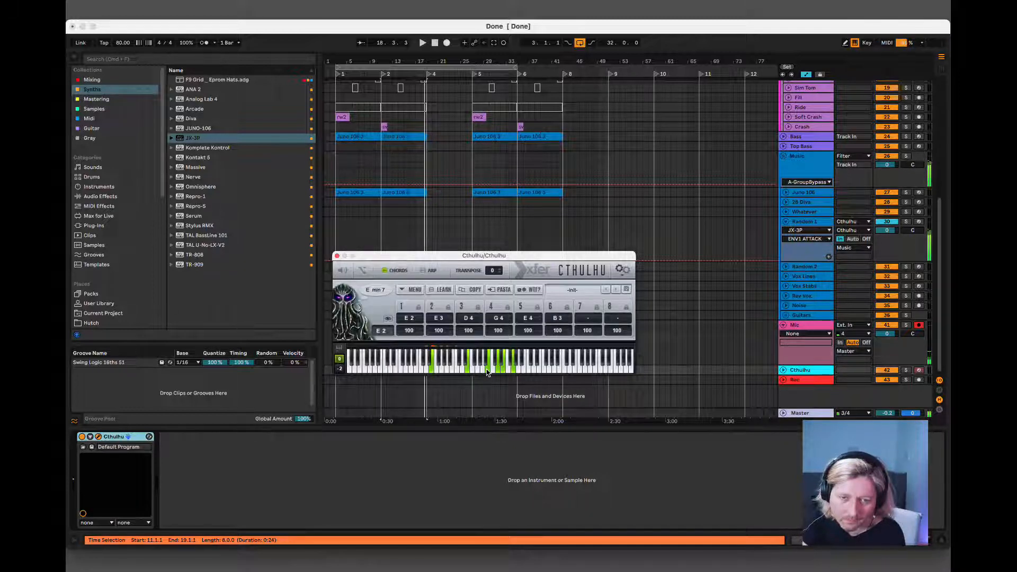
pyautogui.click(484, 372)
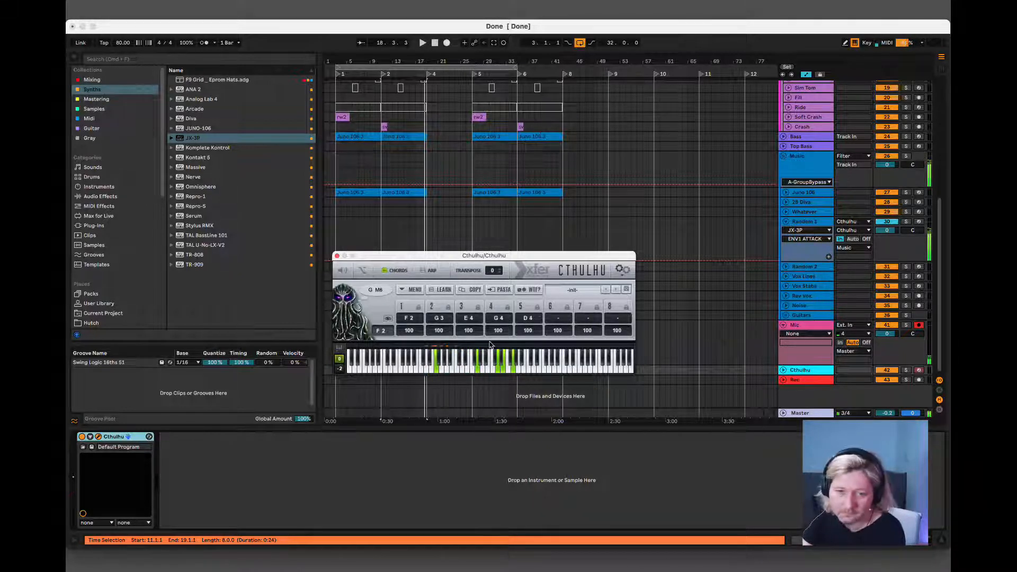
# Audition the Cthulhu chords on the Cthulhu track while playing the set from bar 17.
pyautogui.click(416, 222)
pyautogui.press('space')
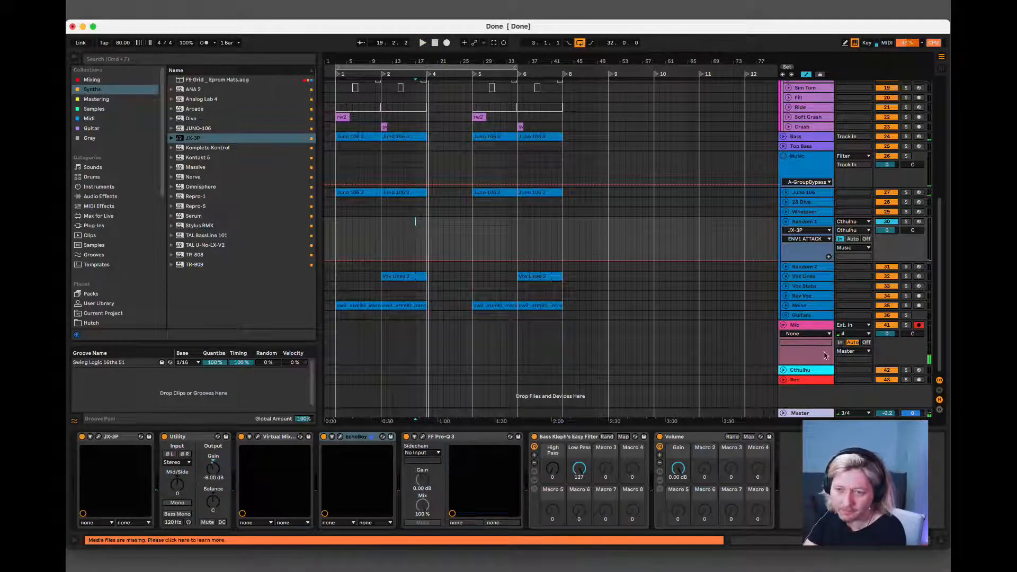
pyautogui.click(808, 381)
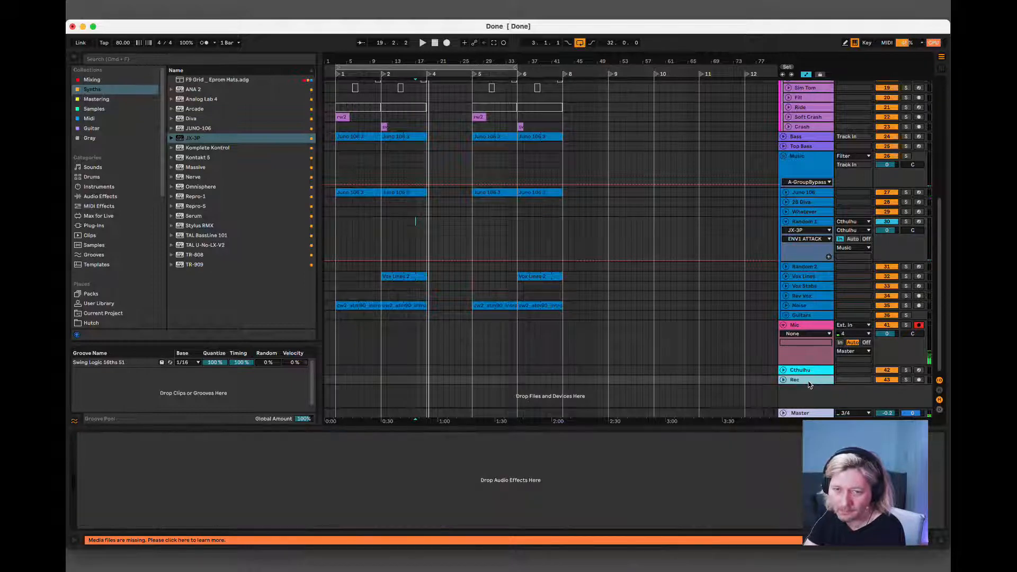
pyautogui.click(810, 371)
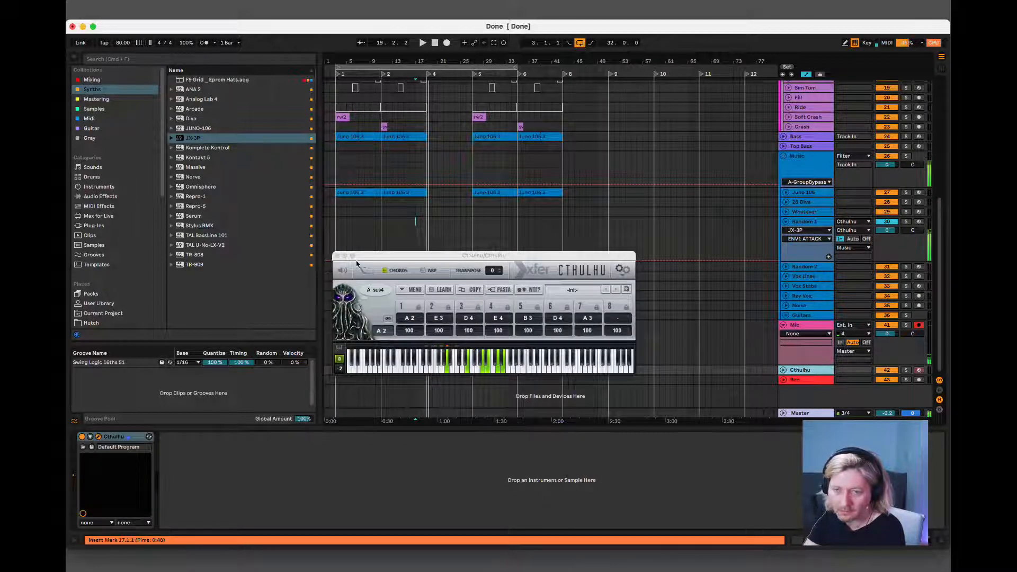
pyautogui.press('space')
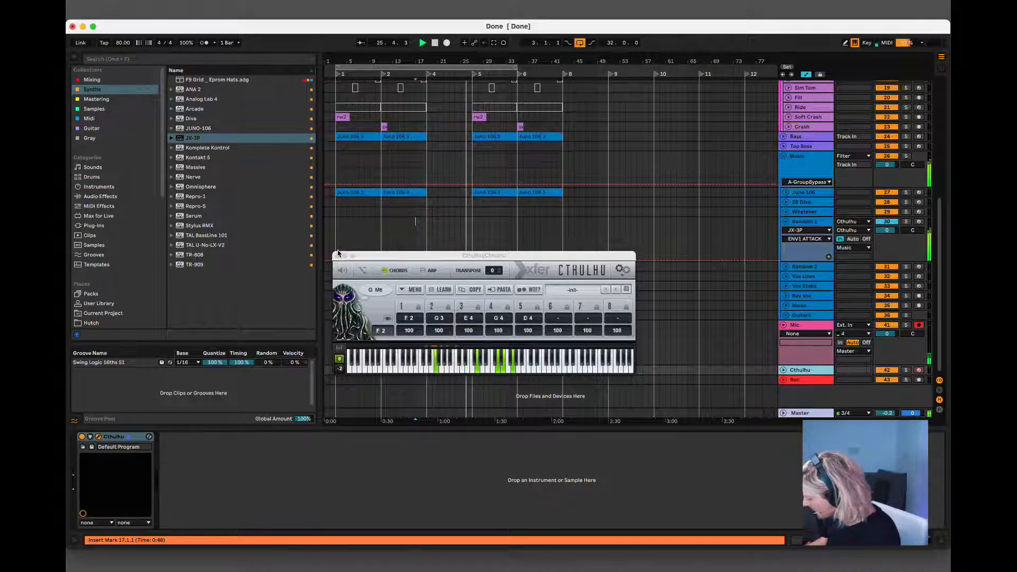
pyautogui.press('space')
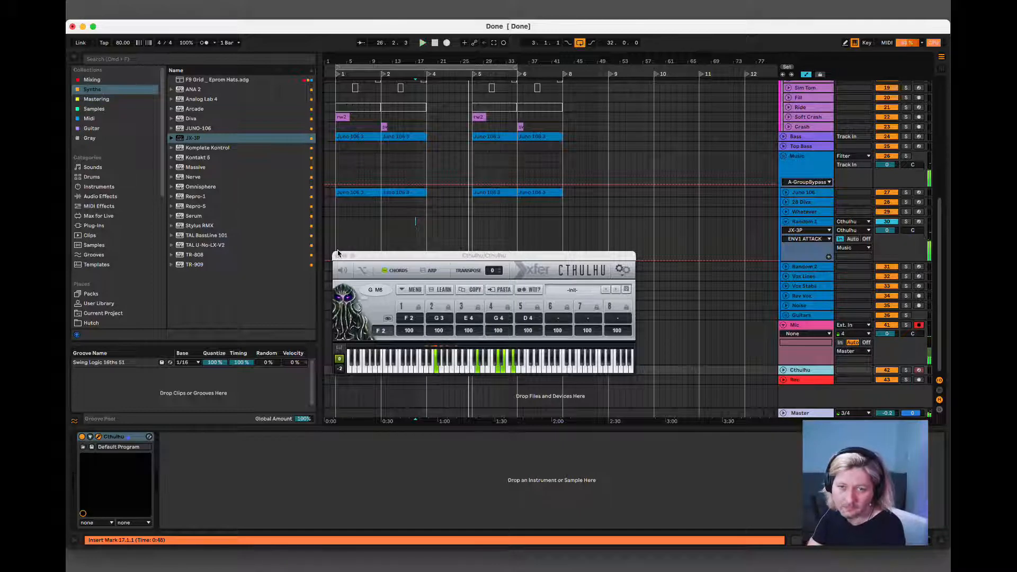
# Record a chord performance onto the Cthulhu track from bar 17 and close the Cthulhu plugin window.
pyautogui.click(445, 44)
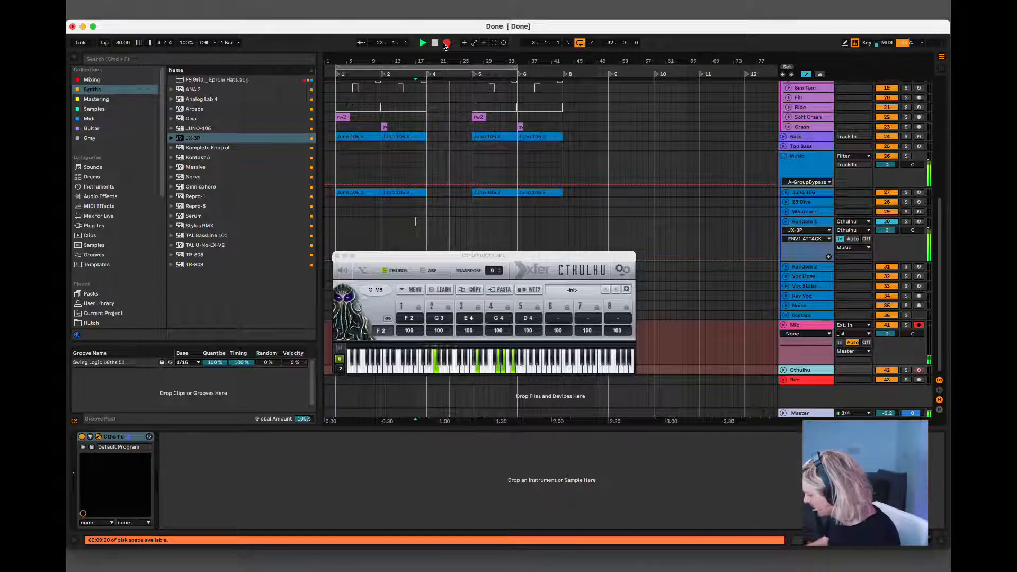
pyautogui.click(443, 45)
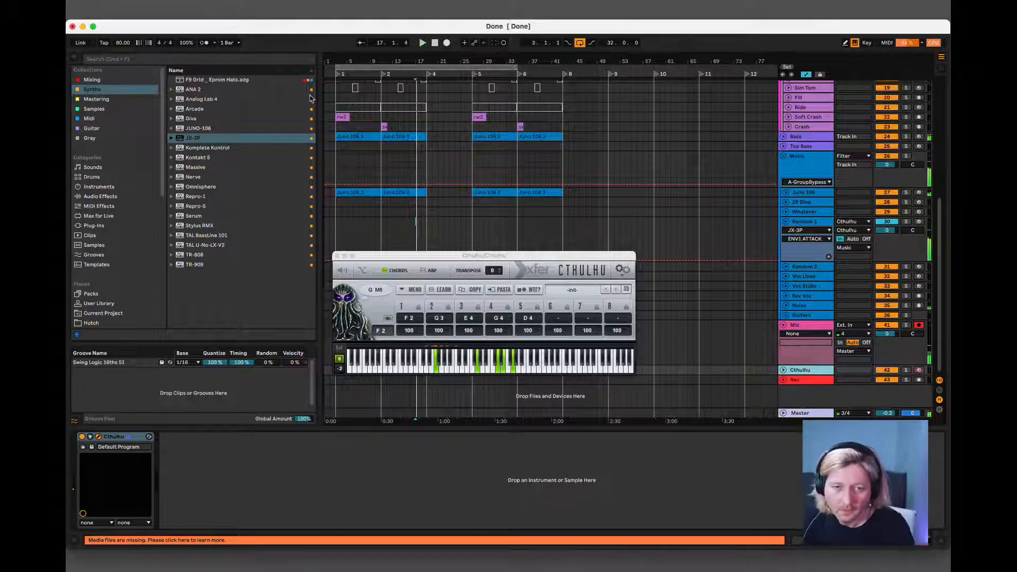
pyautogui.click(337, 256)
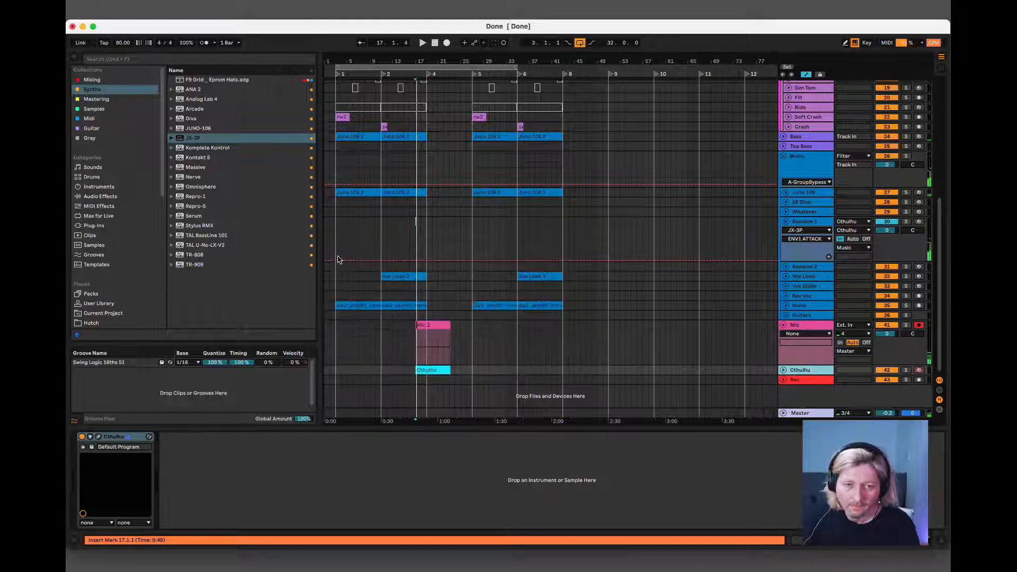
# Trim the recorded Cthulhu clip to run from bar 19 to bar 23 and delete the Mic 2 clip.
pyautogui.click(417, 371)
pyautogui.click(430, 369)
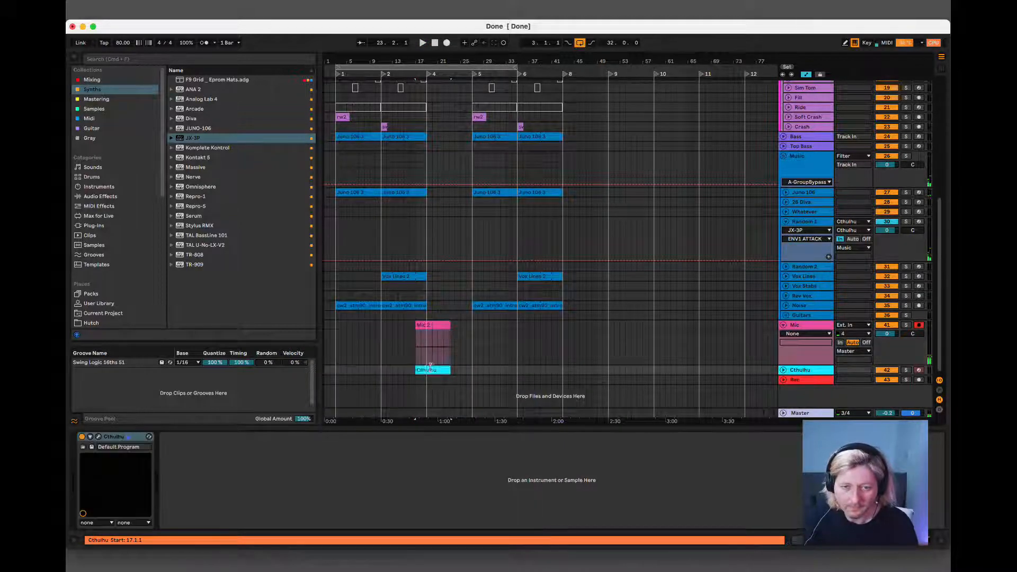
pyautogui.click(440, 344)
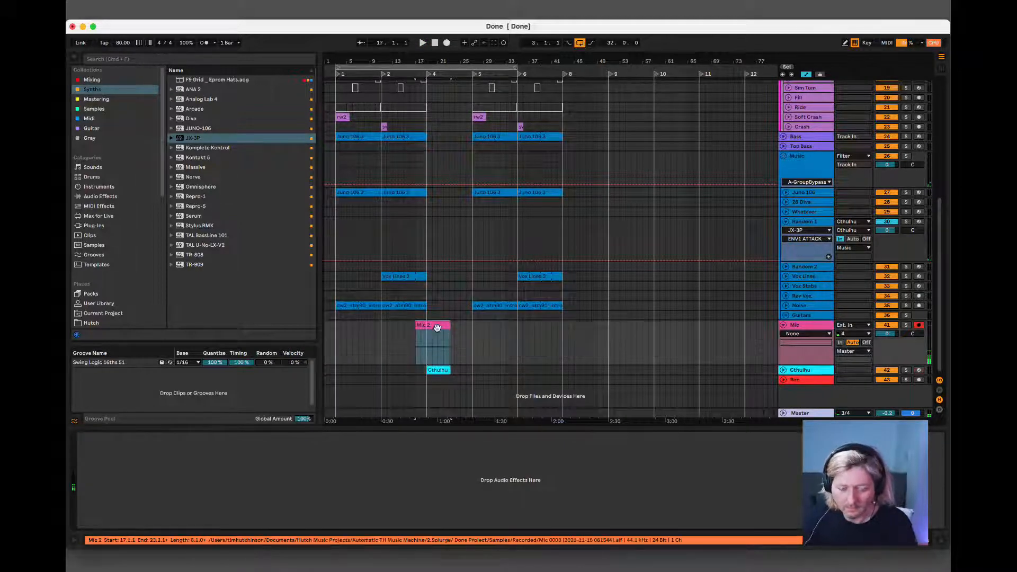
pyautogui.moveTo(451, 369); pyautogui.dragTo(459, 364)
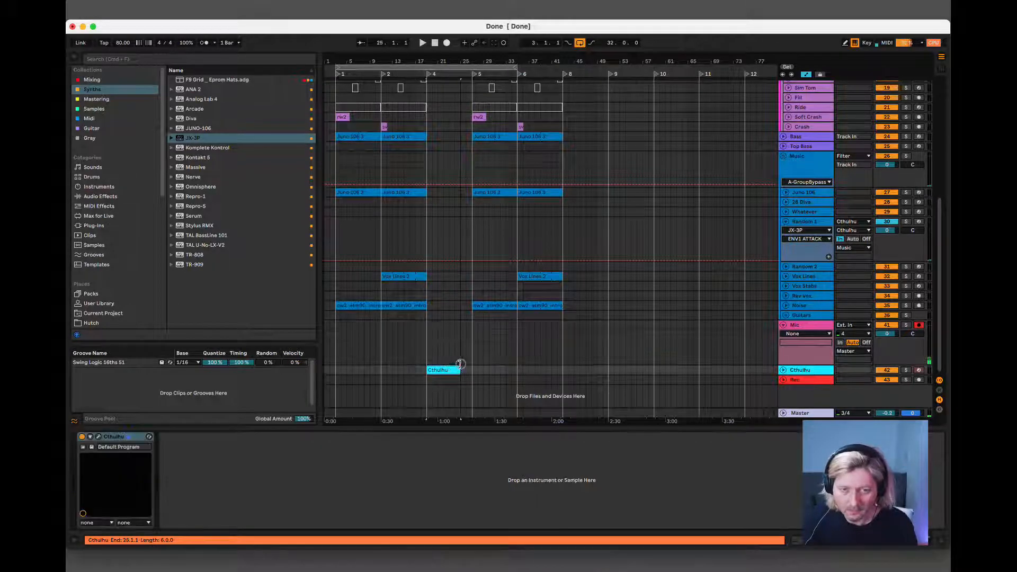
# Quantize all notes in the Cthulhu clip, even out their velocities and play the result.
pyautogui.doubleClick(442, 369)
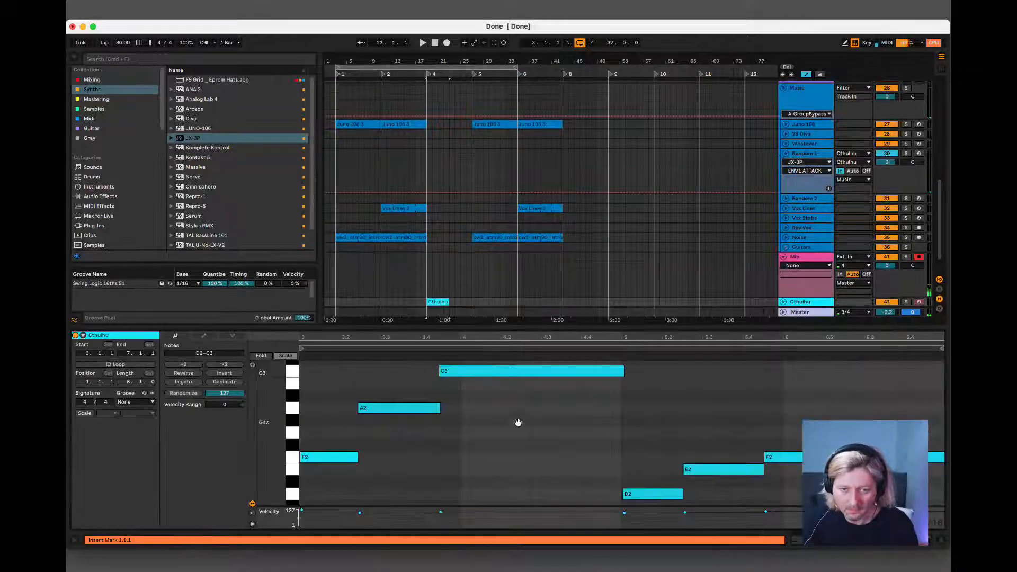
pyautogui.press('super+a')
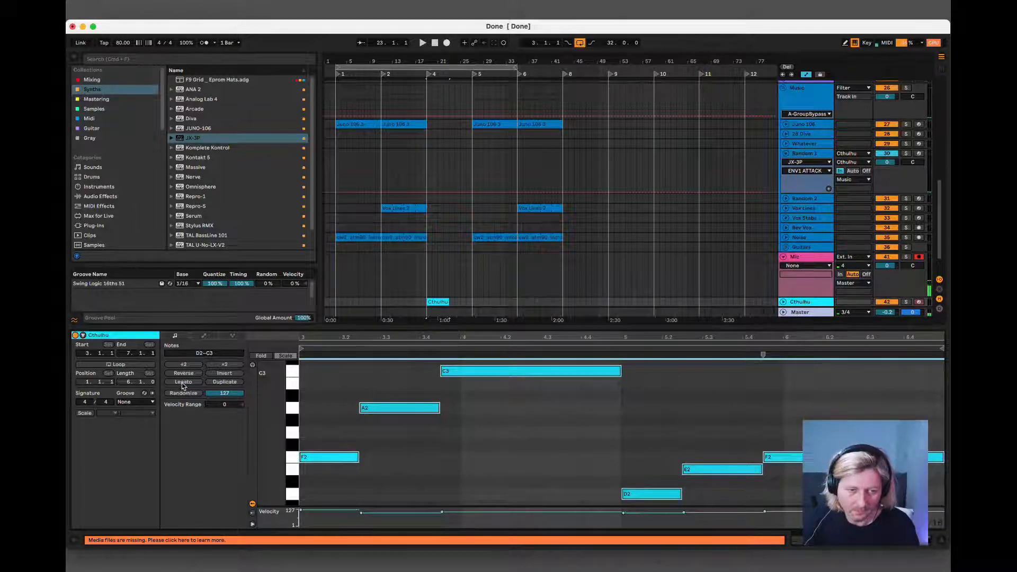
pyautogui.moveTo(379, 409); pyautogui.dragTo(379, 407)
pyautogui.press('space')
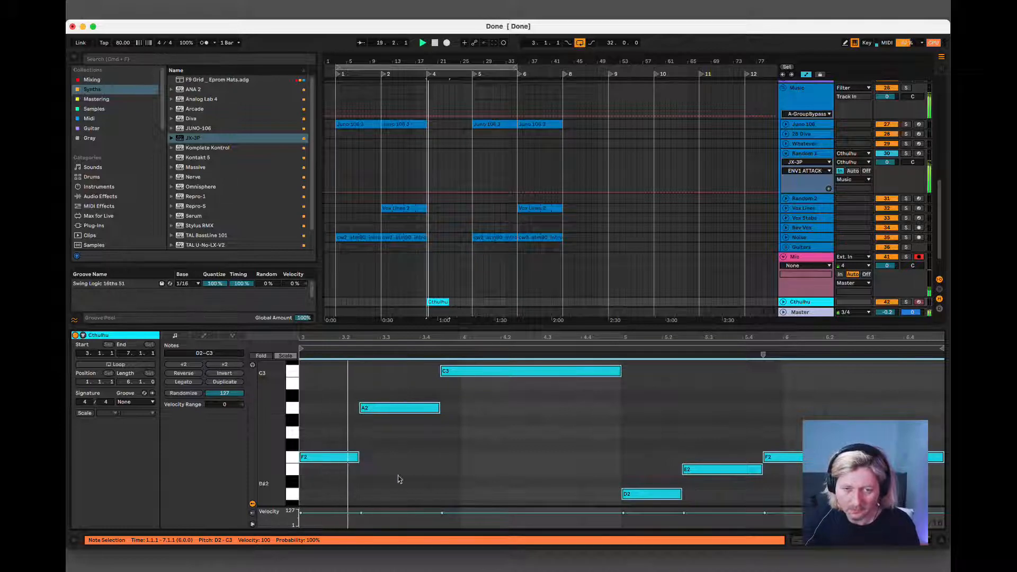
# Duplicate and consolidate the four-bar Cthulhu clip to fill bars 19 to 27, and loop that range.
pyautogui.click(940, 540)
pyautogui.click(432, 474)
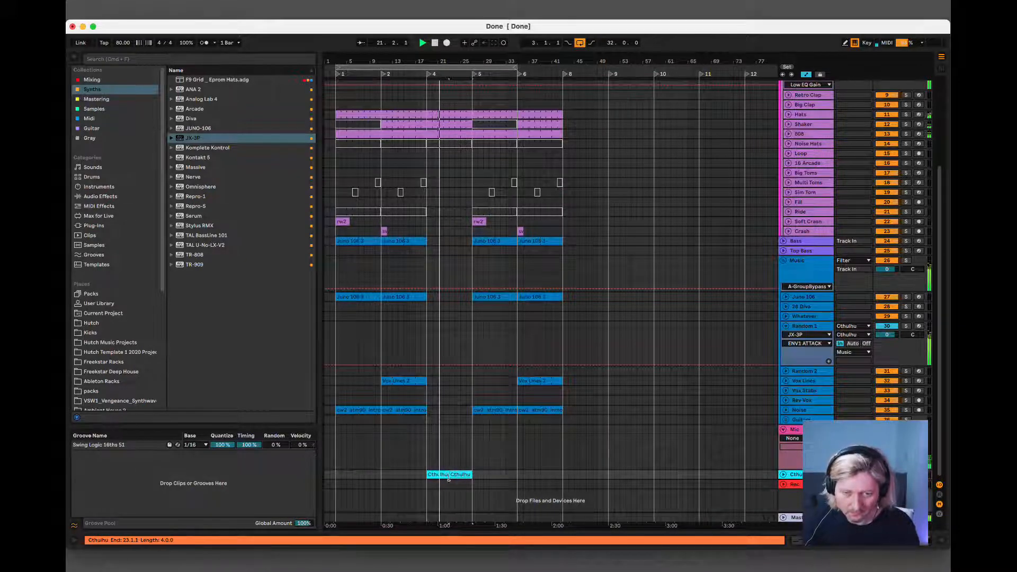
pyautogui.press('super+l')
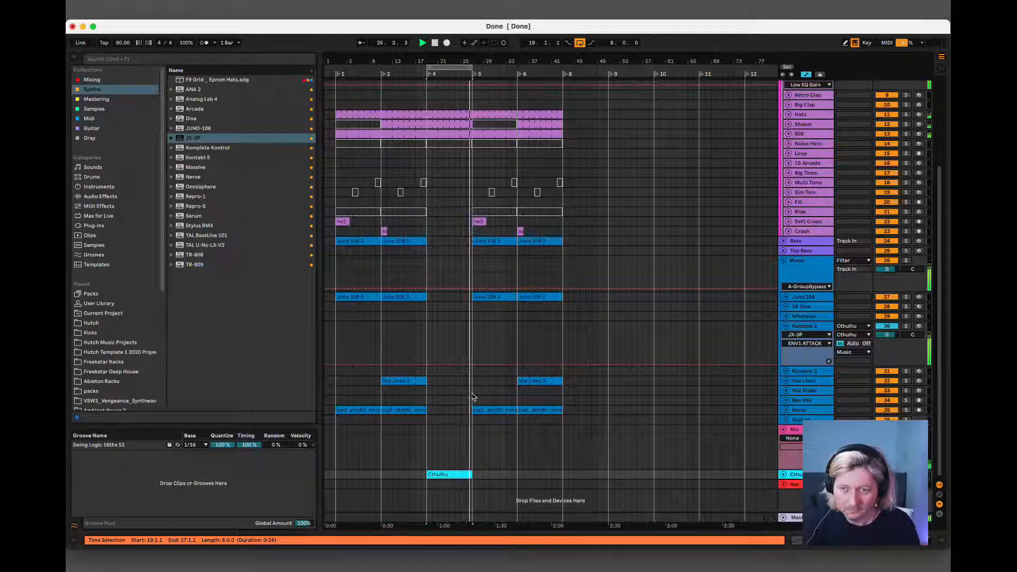
pyautogui.press('space')
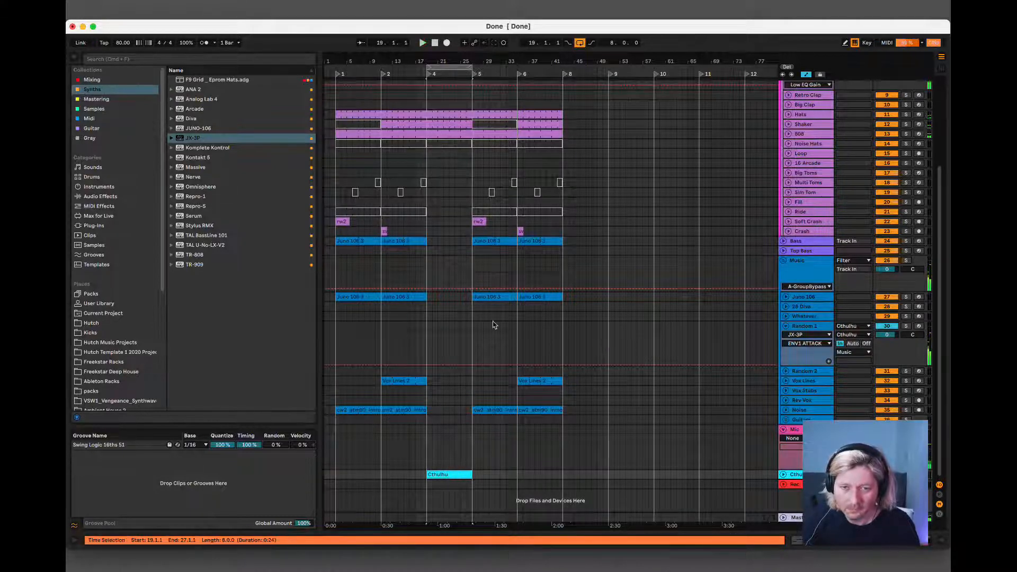
pyautogui.press('space')
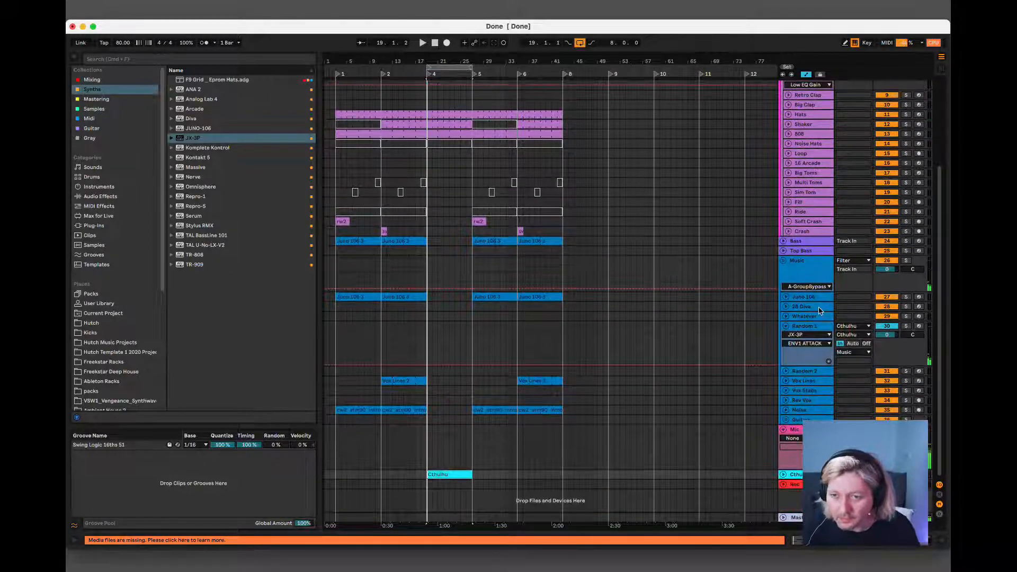
# Arm the Random 1 track and record the Cthulhu chord output onto it from bar 19.
pyautogui.click(817, 327)
pyautogui.click(918, 326)
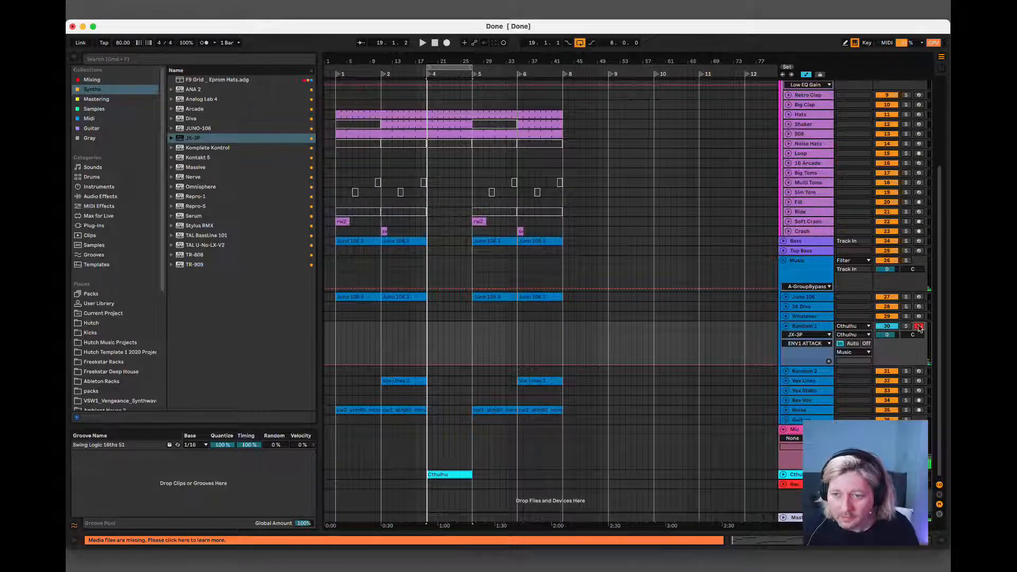
pyautogui.click(428, 332)
pyautogui.click(446, 44)
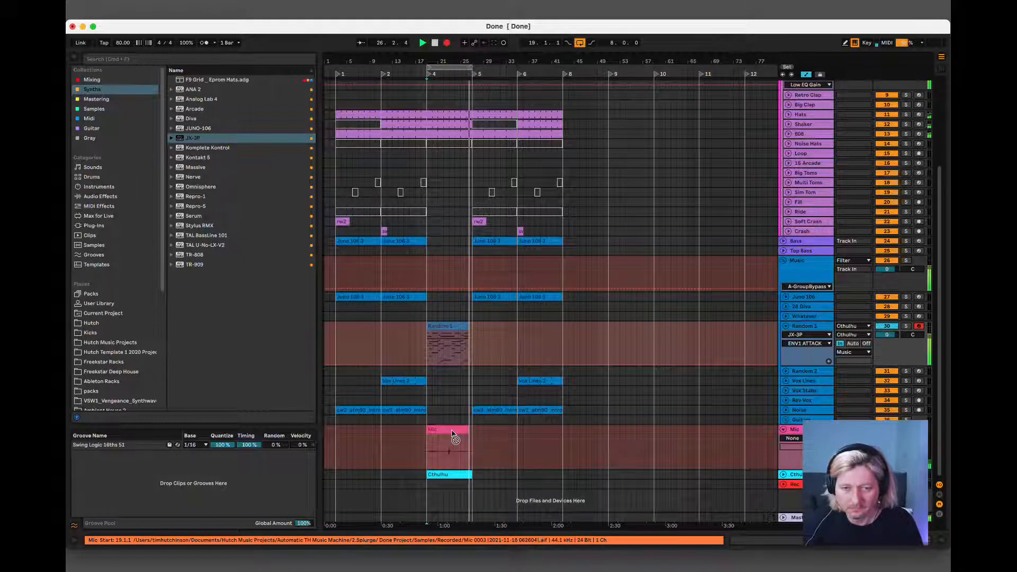
pyautogui.press('space')
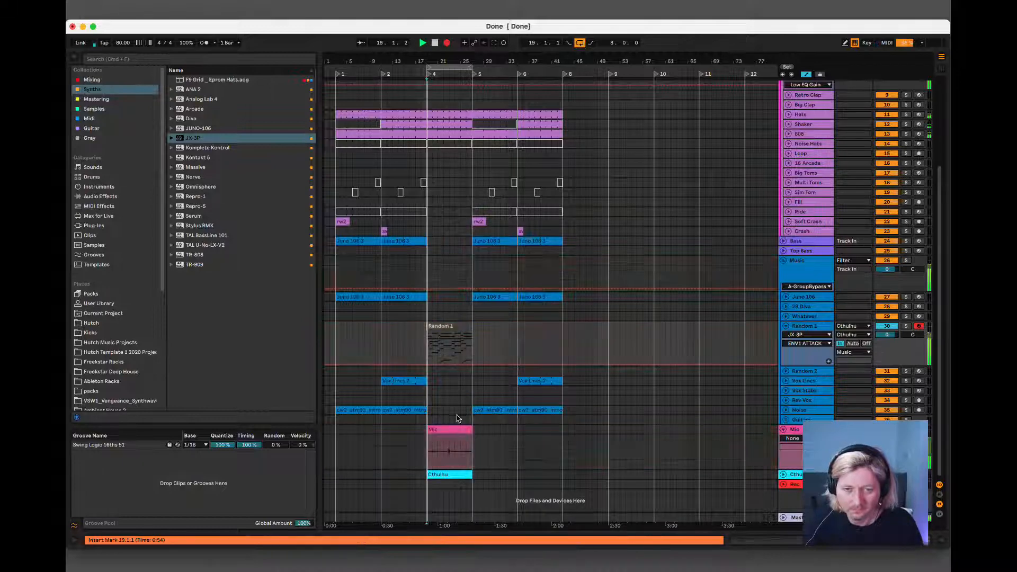
# Extend the recorded Random 1 clip's start back to 19.1.1 and remove the Mic clip.
pyautogui.click(445, 326)
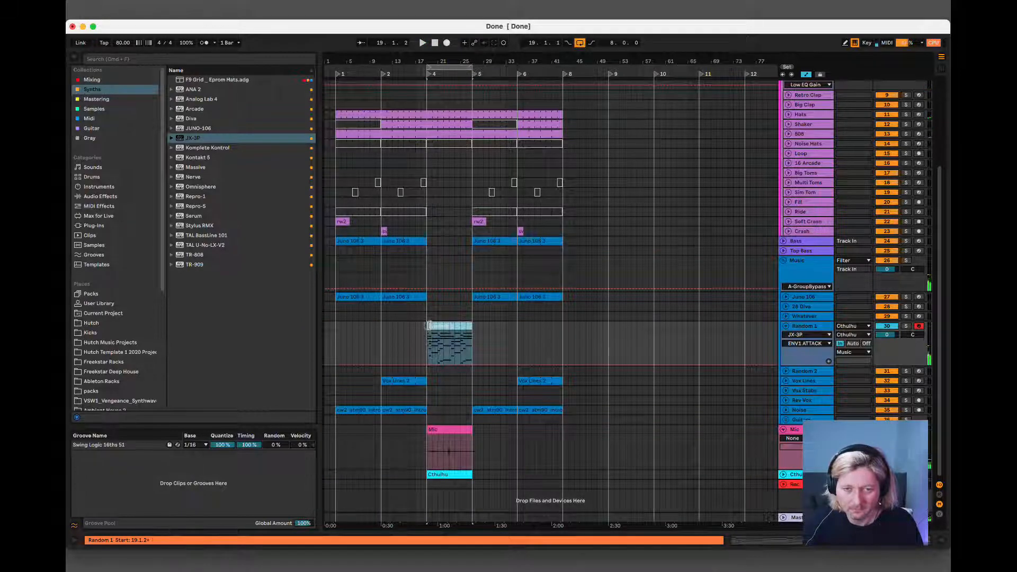
pyautogui.moveTo(423, 325); pyautogui.dragTo(421, 325)
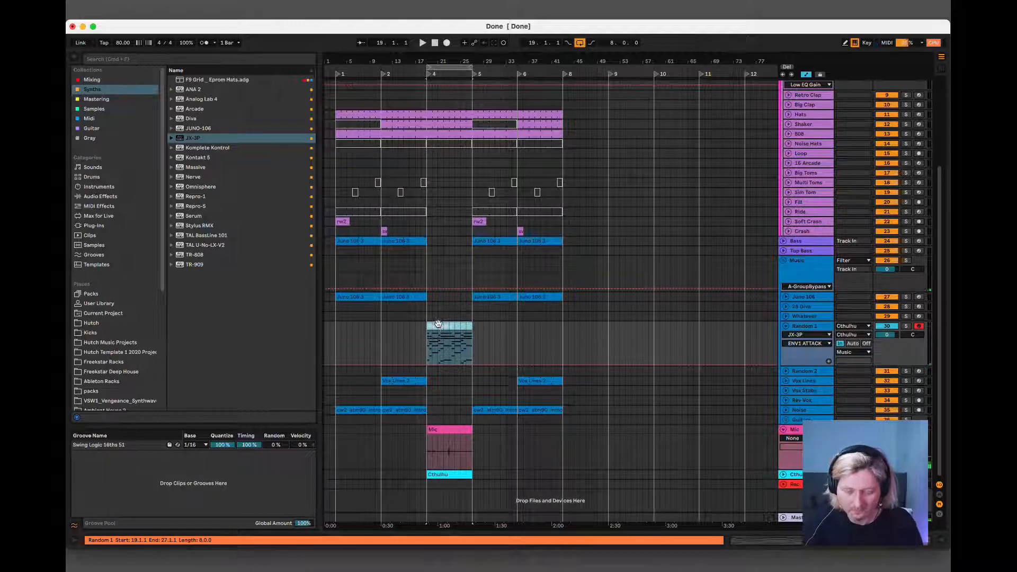
pyautogui.click(437, 430)
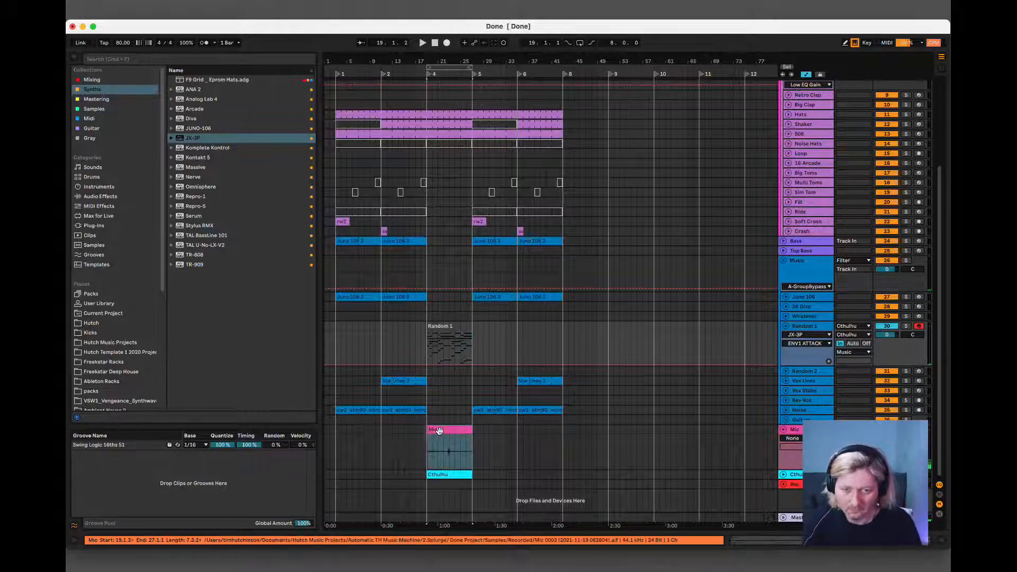
pyautogui.press('0')
# Set the Random 1 track's monitoring to Auto and its MIDI input to All Ins.
pyautogui.click(442, 325)
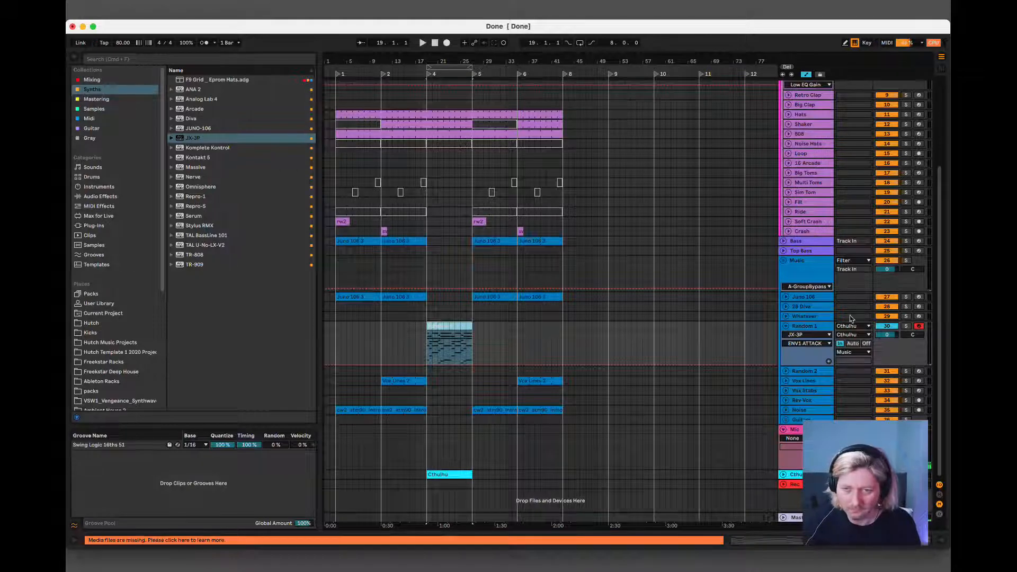
pyautogui.click(852, 344)
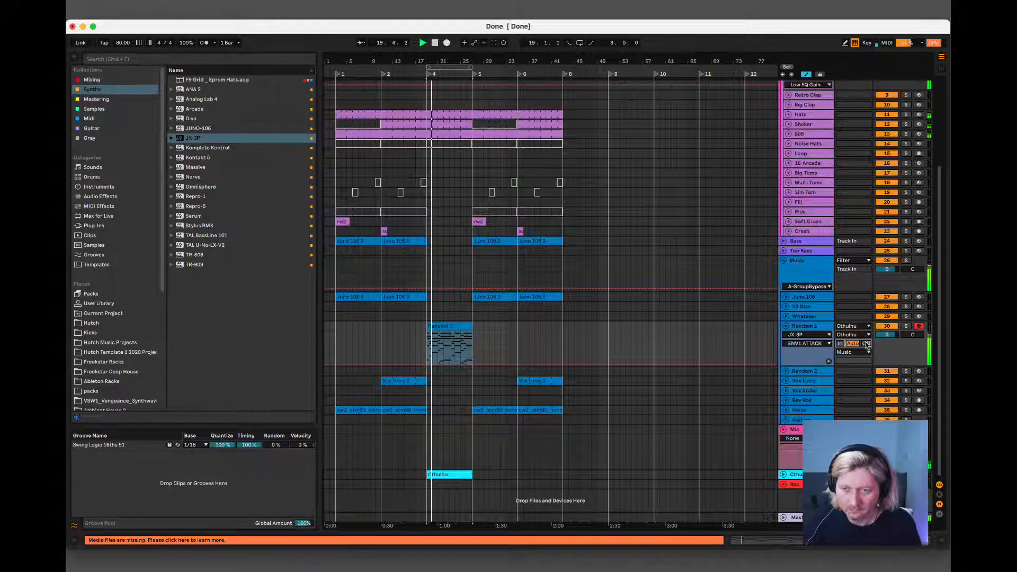
pyautogui.click(852, 327)
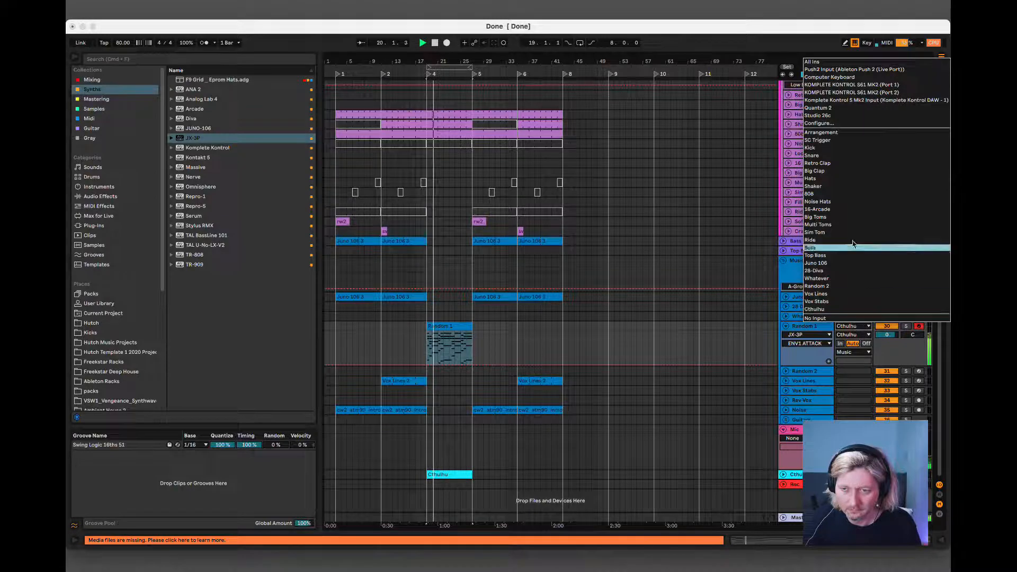
pyautogui.click(820, 63)
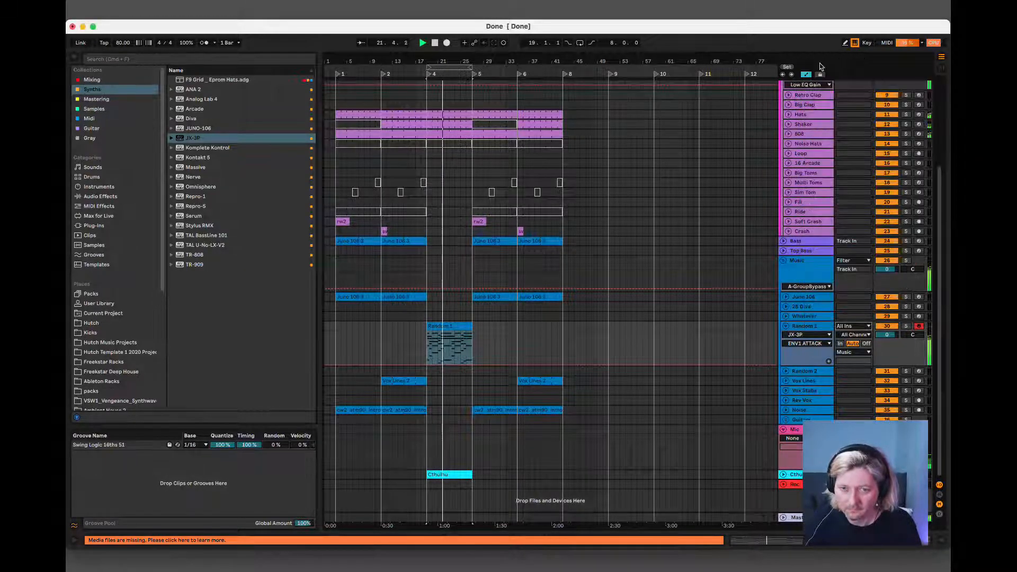
# Open the Random 1 clip and deactivate its lowest chord notes, from D2 to C3, across all eight bars.
pyautogui.doubleClick(458, 330)
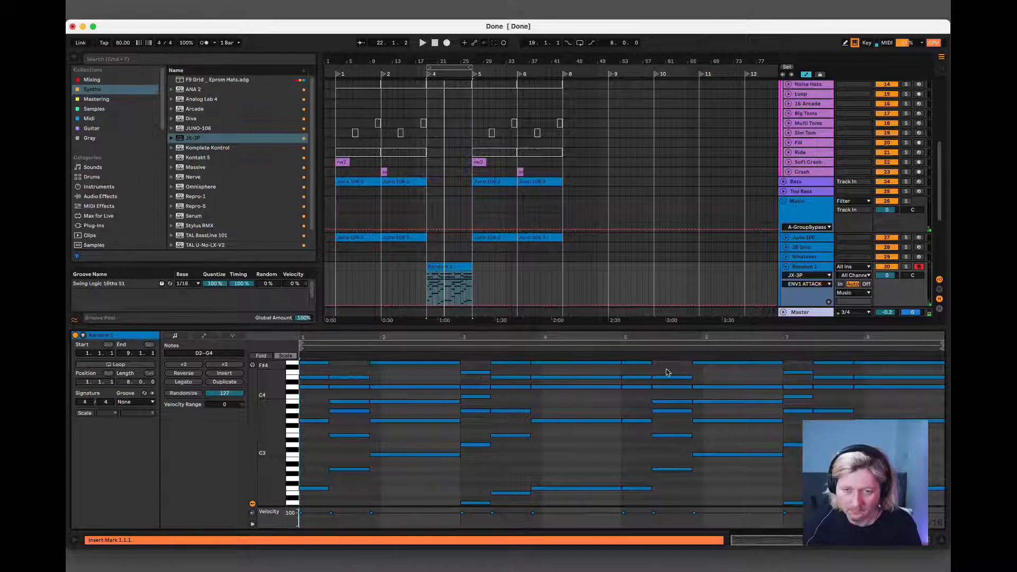
pyautogui.scroll(-5, 667, 373)
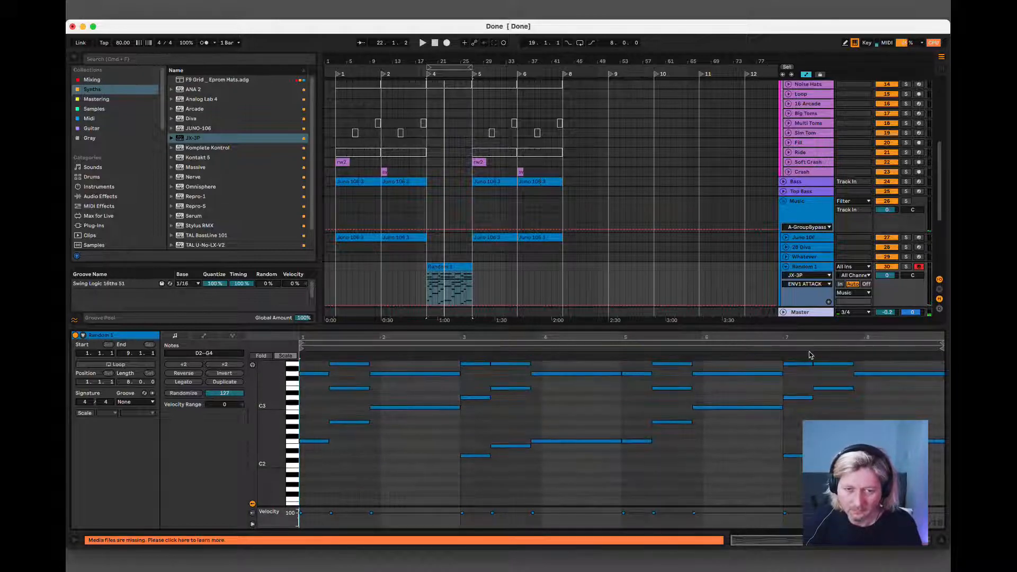
pyautogui.scroll(5, 547, 469)
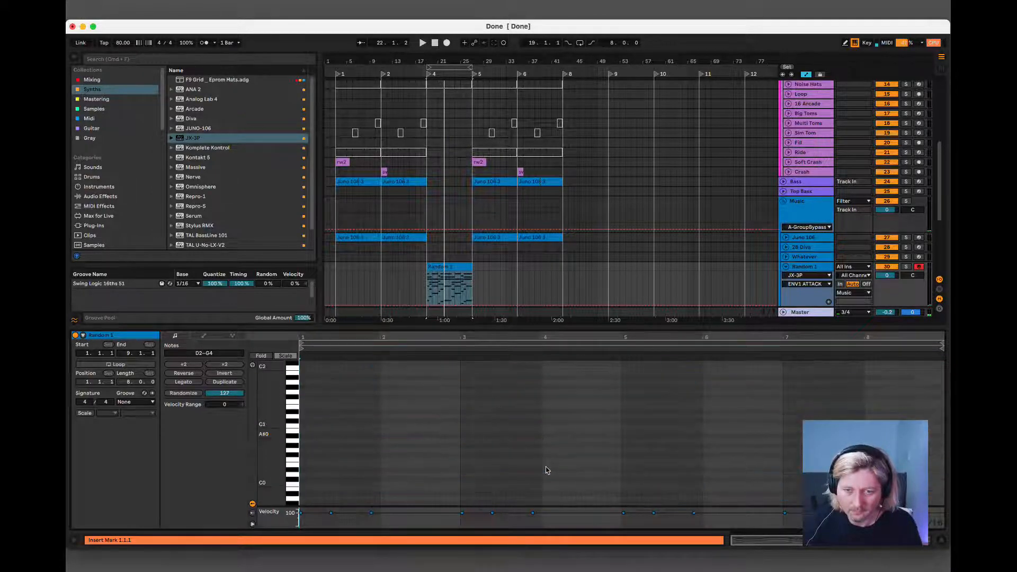
pyautogui.scroll(-1, 547, 470)
pyautogui.click(315, 422)
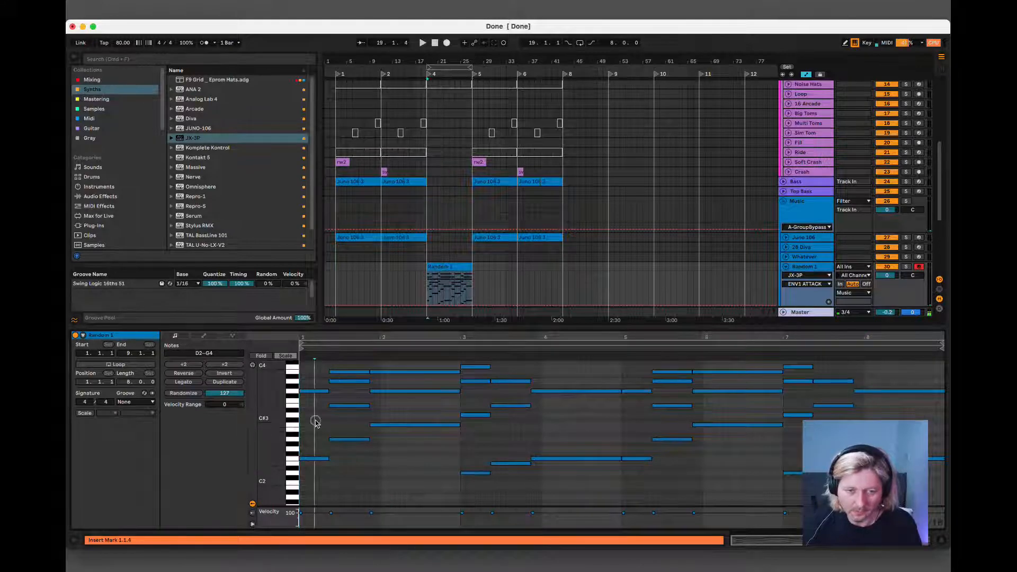
pyautogui.scroll(4, 316, 425)
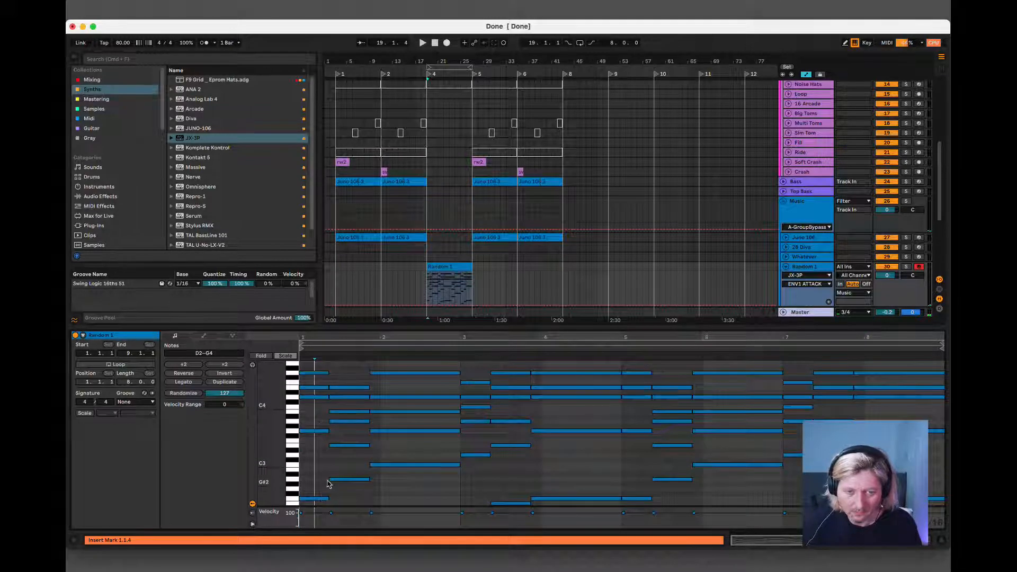
pyautogui.scroll(-2, 328, 483)
pyautogui.moveTo(316, 443); pyautogui.dragTo(416, 488)
pyautogui.moveTo(490, 470); pyautogui.dragTo(630, 501)
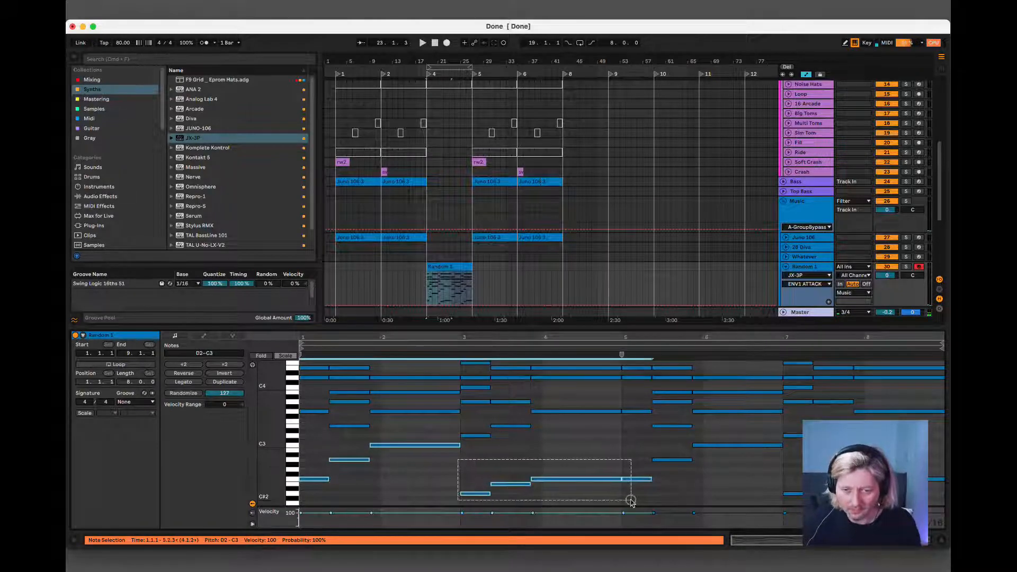
pyautogui.moveTo(665, 442); pyautogui.dragTo(934, 506)
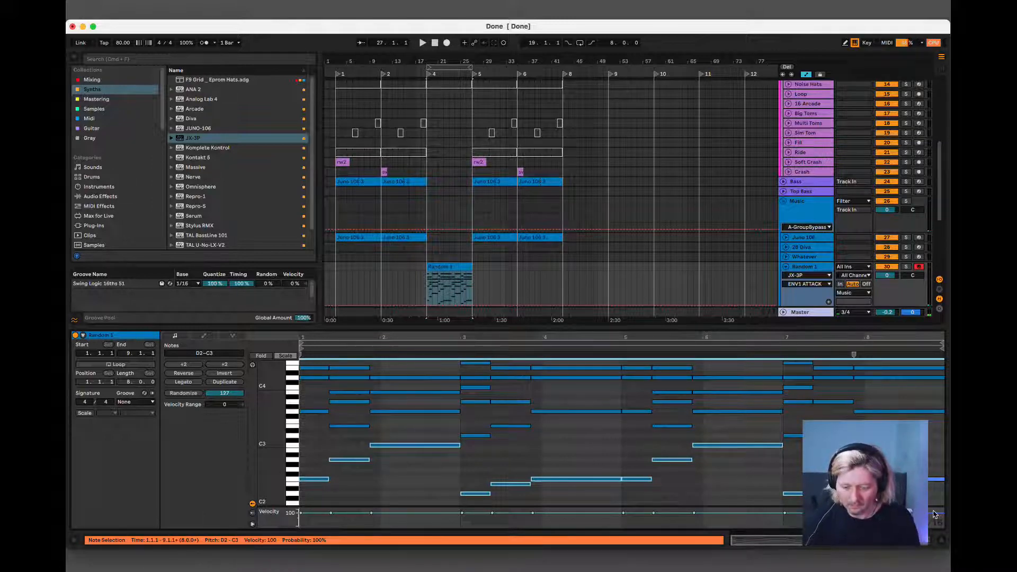
pyautogui.click(935, 478)
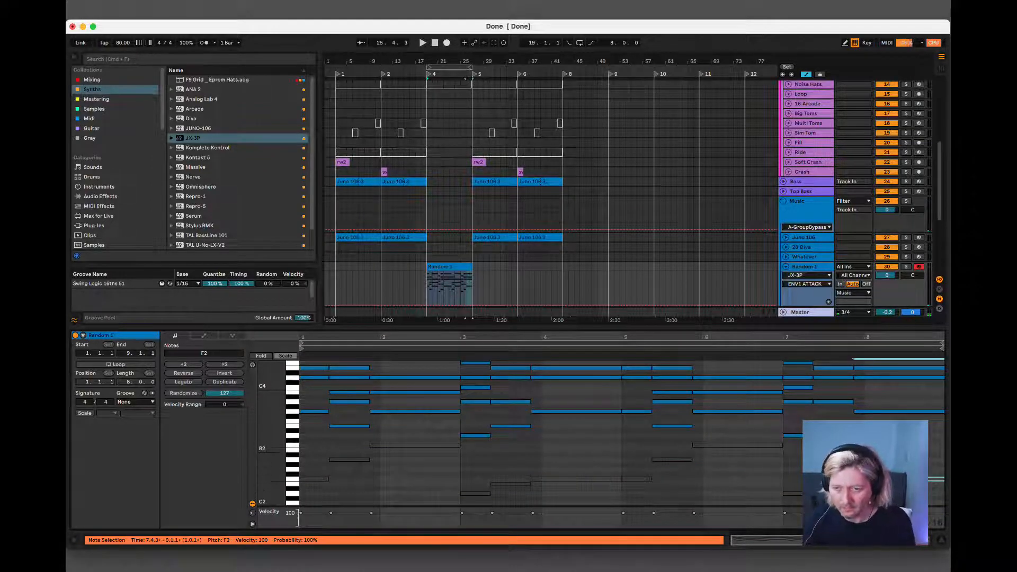
pyautogui.click(903, 406)
# Copy the Random 1 clip onto the Bass track at bar 19 and open the copy's notes.
pyautogui.click(445, 265)
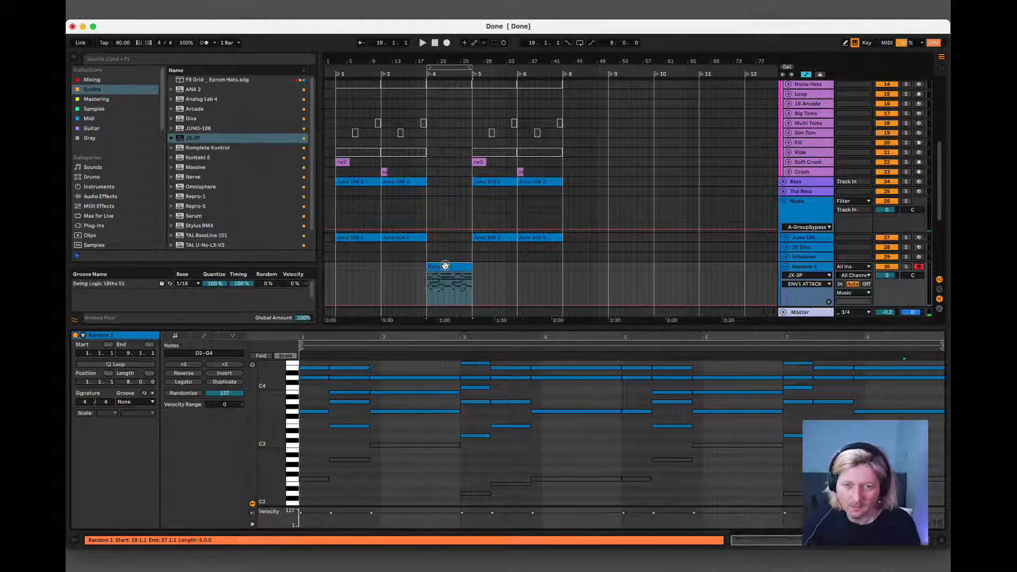
pyautogui.click(449, 182)
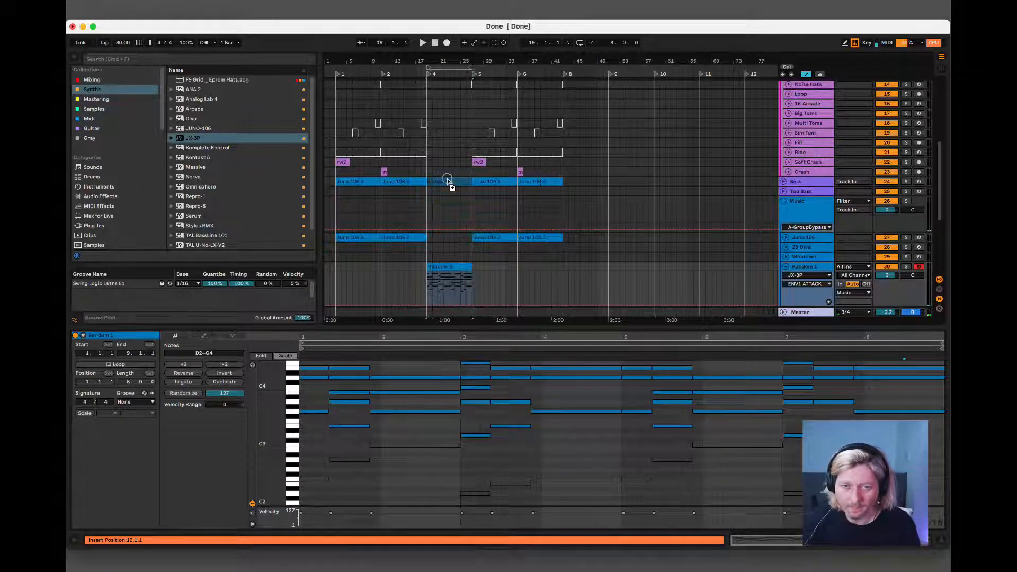
pyautogui.moveTo(447, 181); pyautogui.dragTo(448, 181)
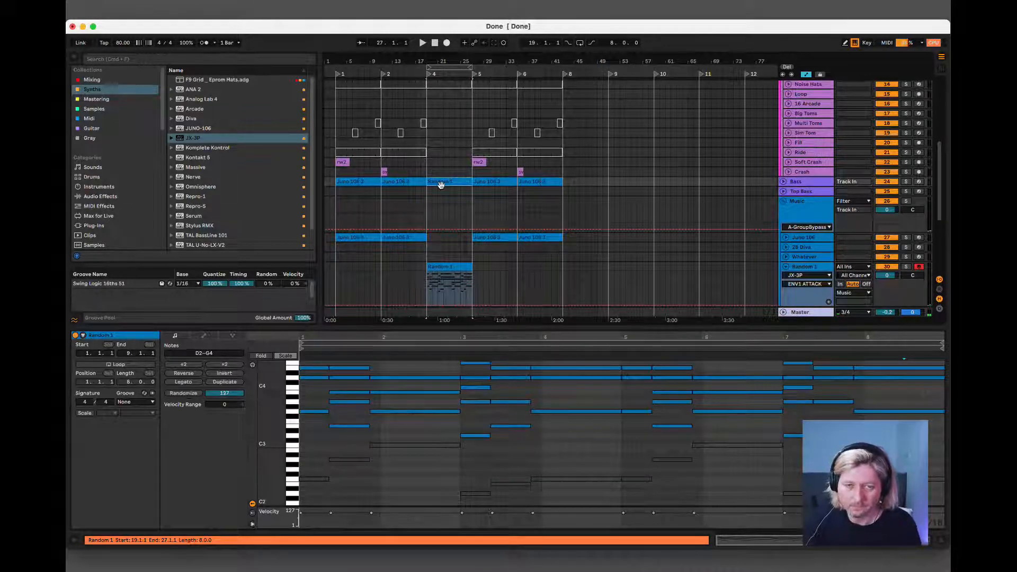
pyautogui.click(417, 182)
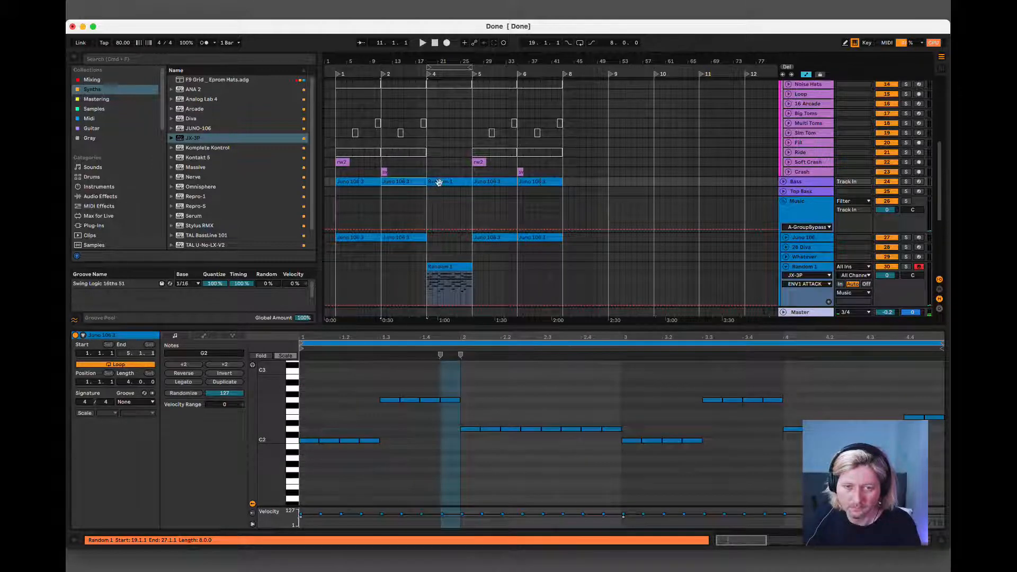
pyautogui.click(438, 182)
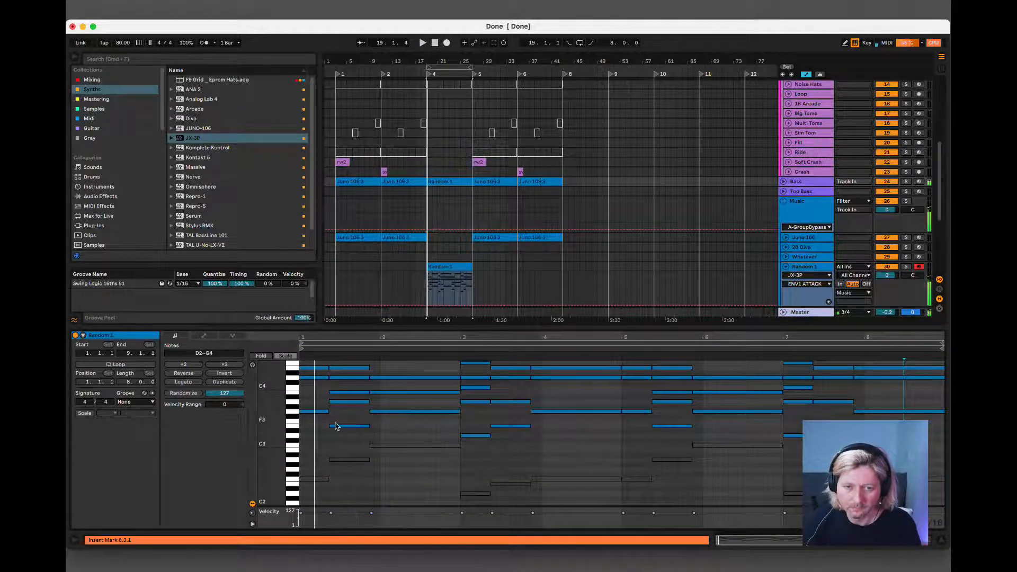
# Delete the chord notes above C3 from the Bass copy, reactivate the D2 to C3 notes, and play it back.
pyautogui.scroll(5, 335, 426)
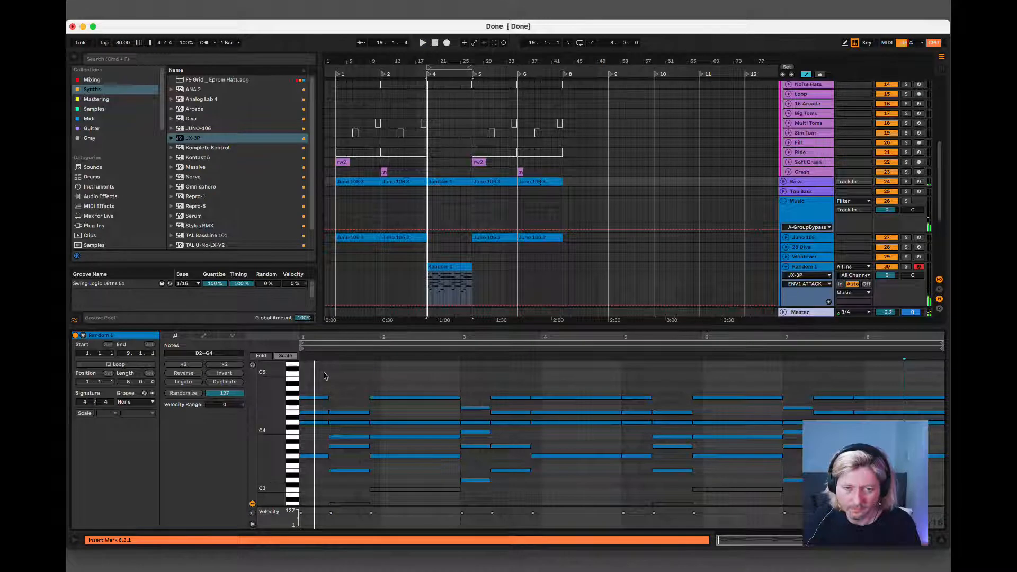
pyautogui.moveTo(324, 372); pyautogui.dragTo(921, 479)
pyautogui.press('Delete')
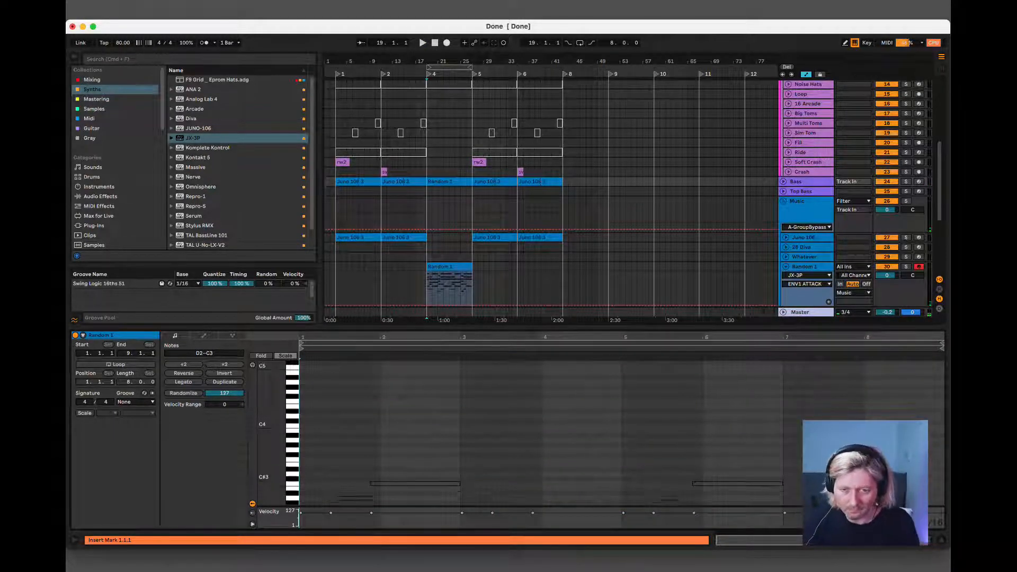
pyautogui.scroll(-3, 375, 461)
pyautogui.press('super+z')
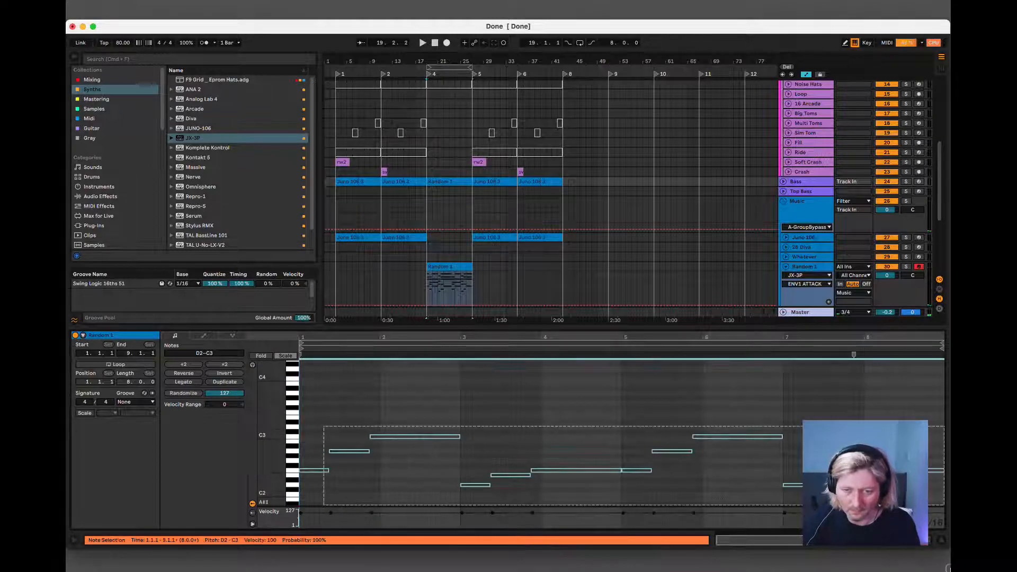
pyautogui.press('space')
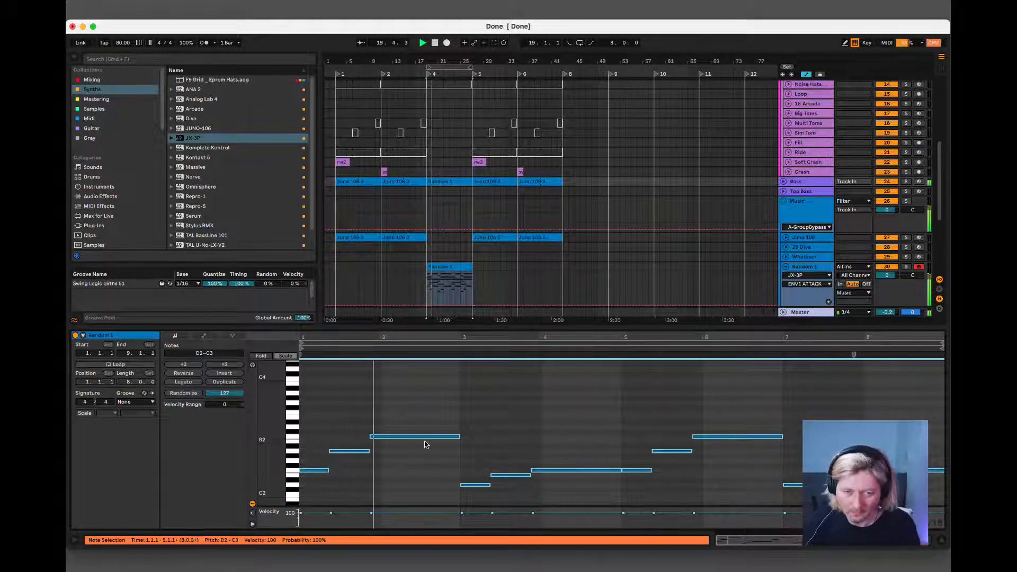
# Shorten the first F2 note of the Bass clip to an eighth note and repeat it up to 1.2.3.
pyautogui.click(459, 425)
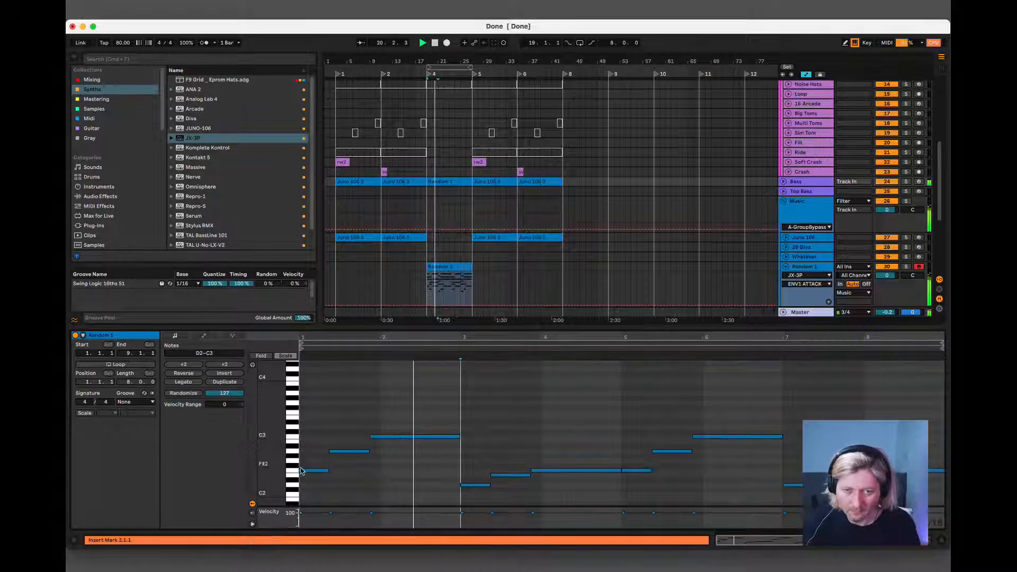
pyautogui.click(328, 469)
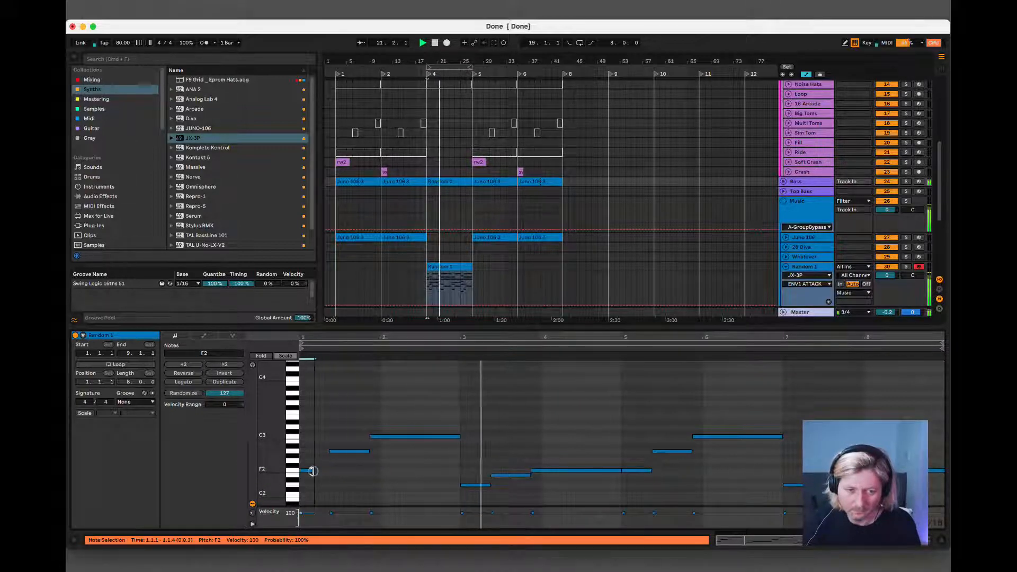
pyautogui.moveTo(327, 469); pyautogui.dragTo(348, 476)
pyautogui.press('super+d')
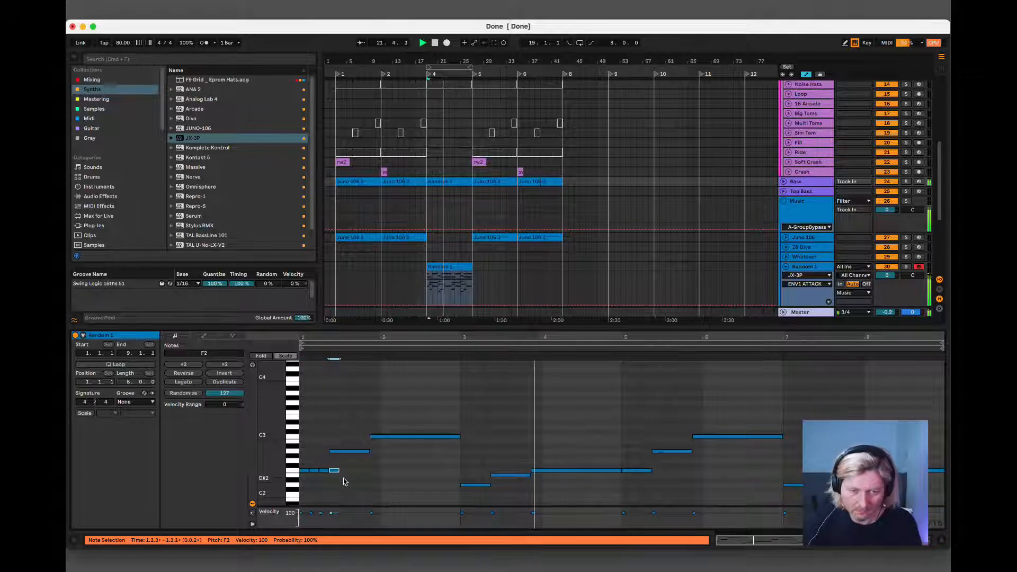
# Raise the duplicated note to A2 and repeat it as eighth notes from 1.2.3 to 1.4.3.
pyautogui.press('Up')
pyautogui.press('Up')
pyautogui.press('Up')
pyautogui.press('Up')
pyautogui.press('super+d')
# Raise the next duplicate to C3 and repeat it as eighth notes from 1.4.3 to the end of bar 2.
pyautogui.press('super+d')
pyautogui.press('super+d')
pyautogui.press('super+d')
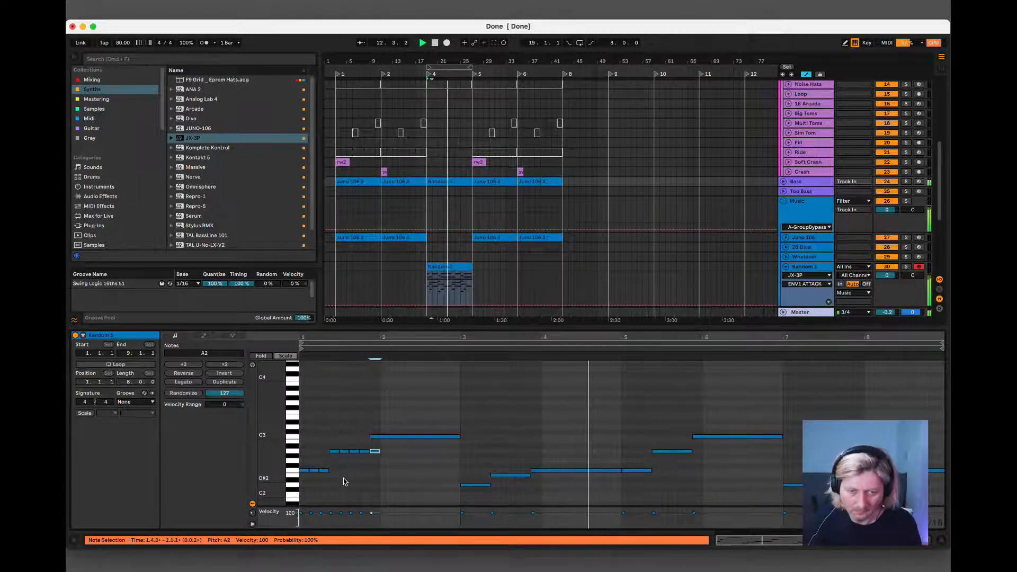
pyautogui.press('Up')
pyautogui.press('Up')
pyautogui.press('Up')
pyautogui.press('super+d')
pyautogui.press('super+d')
pyautogui.press('super+d')
pyautogui.press('super+d')
pyautogui.press('super+d')
pyautogui.press('super+d')
pyautogui.press('super+d')
pyautogui.press('super+d')
pyautogui.press('super+d')
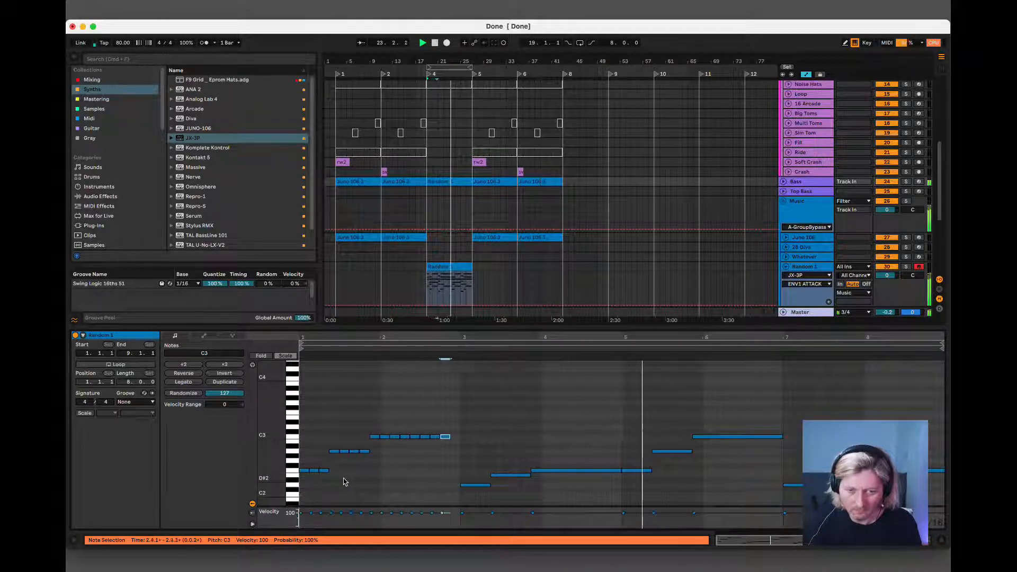
# Lower the next duplicate to D2 and repeat it as eighth notes from 3.1.1 to 3.2.3.
pyautogui.press('Down')
pyautogui.press('Down')
pyautogui.press('Down')
pyautogui.press('Down')
pyautogui.press('Down')
pyautogui.press('Down')
pyautogui.press('Down')
pyautogui.press('Down')
pyautogui.press('Down')
pyautogui.press('Down')
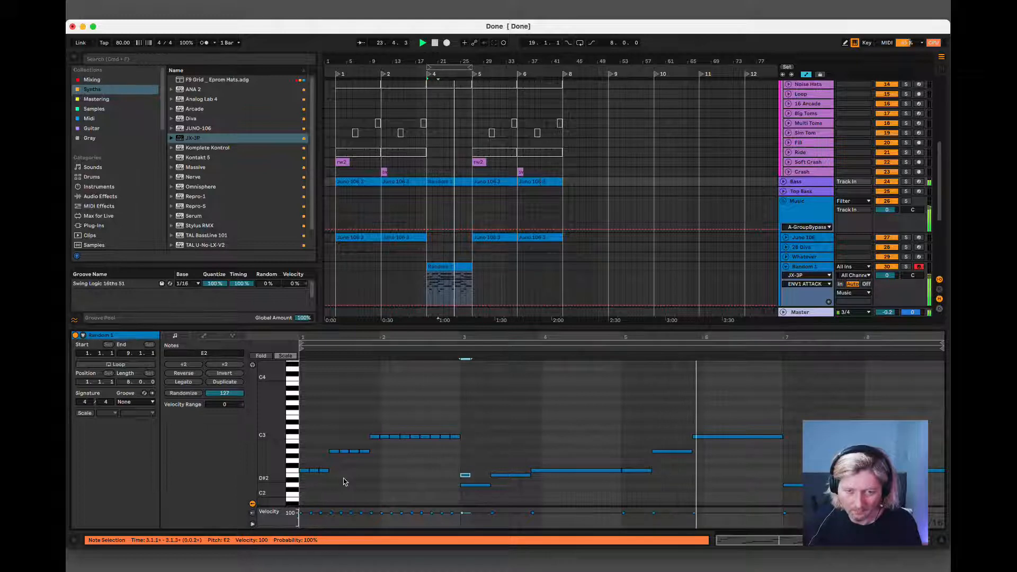
pyautogui.press('super+d')
pyautogui.press('super+d')
pyautogui.press('super+d')
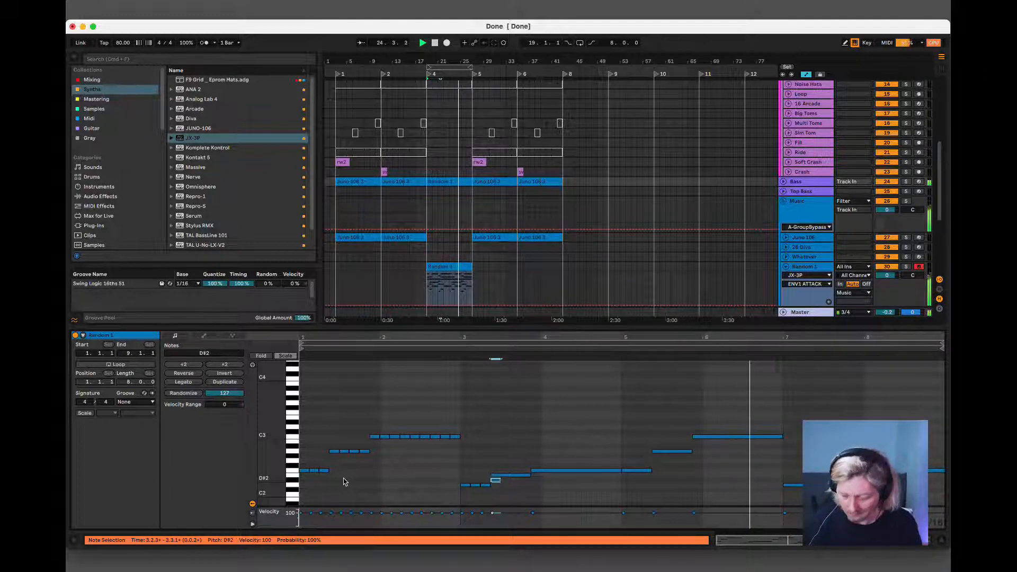
# Repeat eighth notes on E2 from 3.2.3 and on F2 from 3.4.3 to the end of bar 4.
pyautogui.press('Up')
pyautogui.press('Up')
pyautogui.press('super+d')
pyautogui.press('super+d')
pyautogui.press('super+d')
pyautogui.press('super+d')
pyautogui.press('Up')
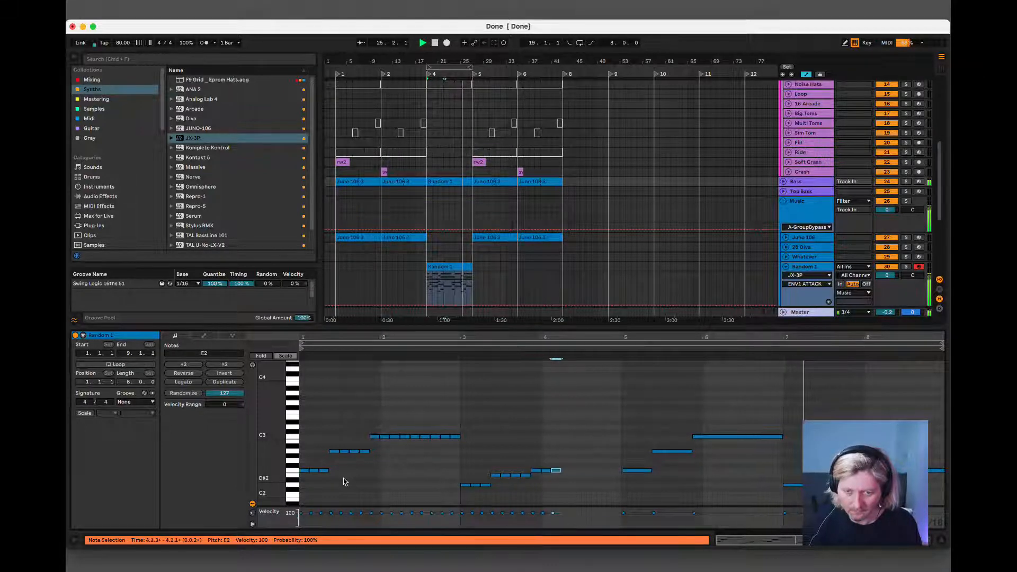
pyautogui.press('super+d')
pyautogui.press('super+d')
pyautogui.press('super+d')
pyautogui.press('super+d')
pyautogui.press('super+d')
pyautogui.press('super+d')
pyautogui.press('super+d')
pyautogui.press('super+d')
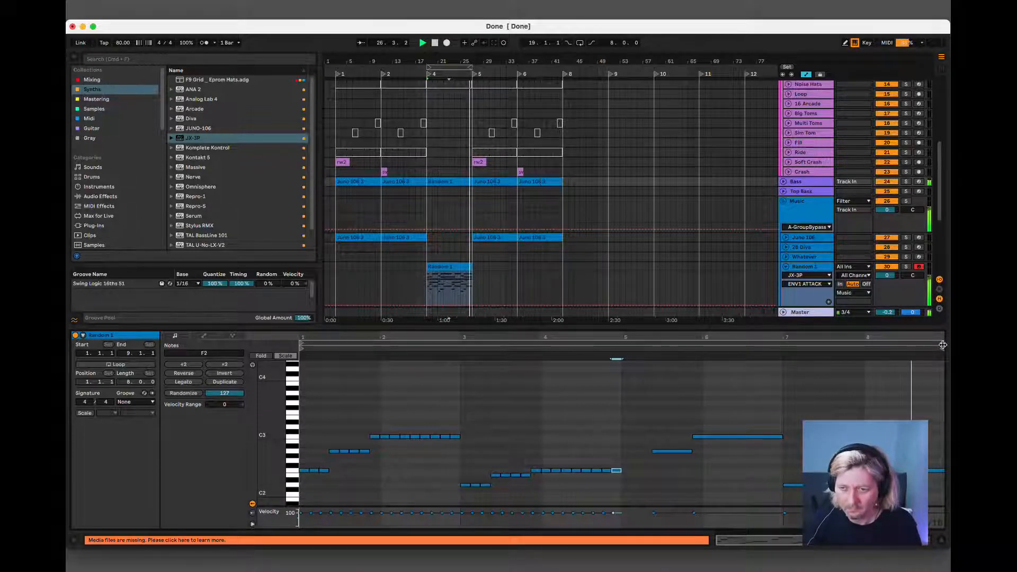
# Set the Bass clip's end to 5.1.1, turn on its four-bar loop, and extend the clip to bar 27.
pyautogui.moveTo(946, 345); pyautogui.dragTo(620, 376)
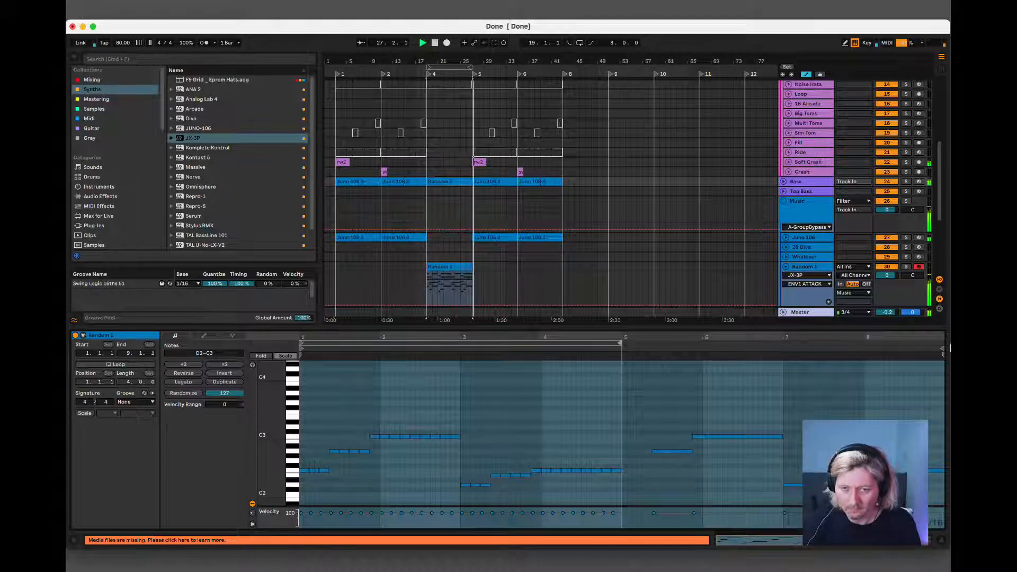
pyautogui.moveTo(942, 353); pyautogui.dragTo(619, 367)
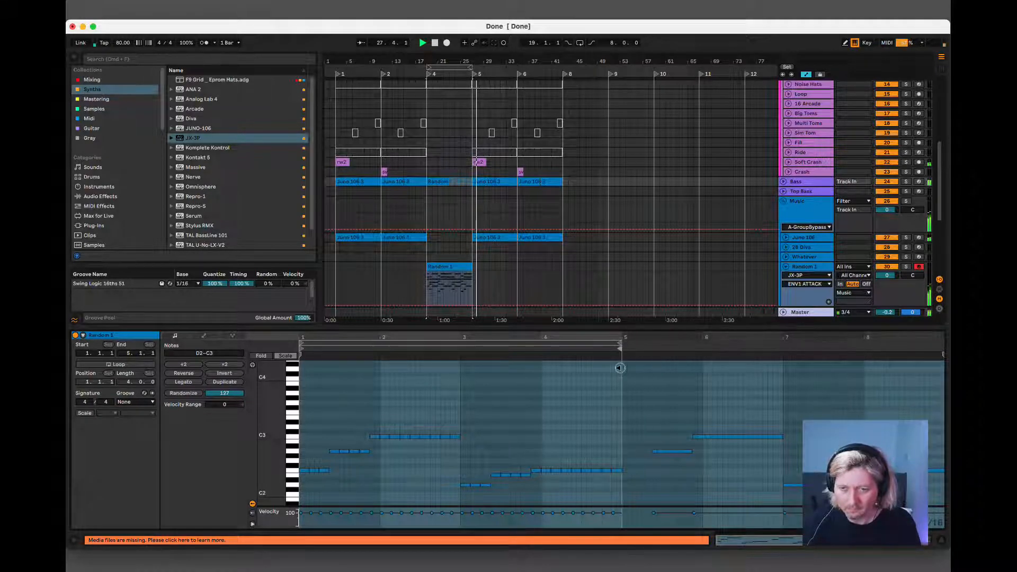
pyautogui.click(450, 267)
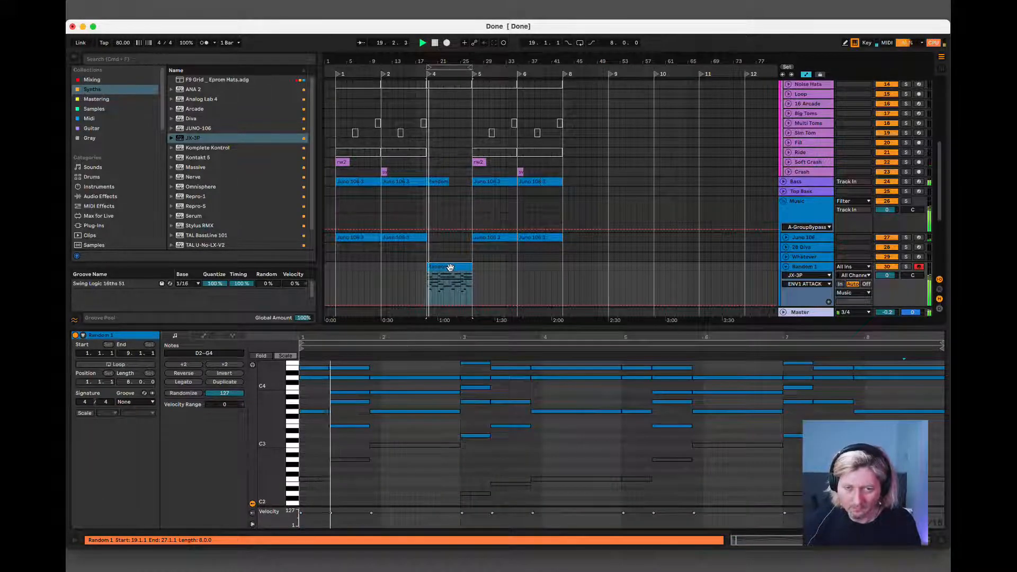
pyautogui.click(441, 181)
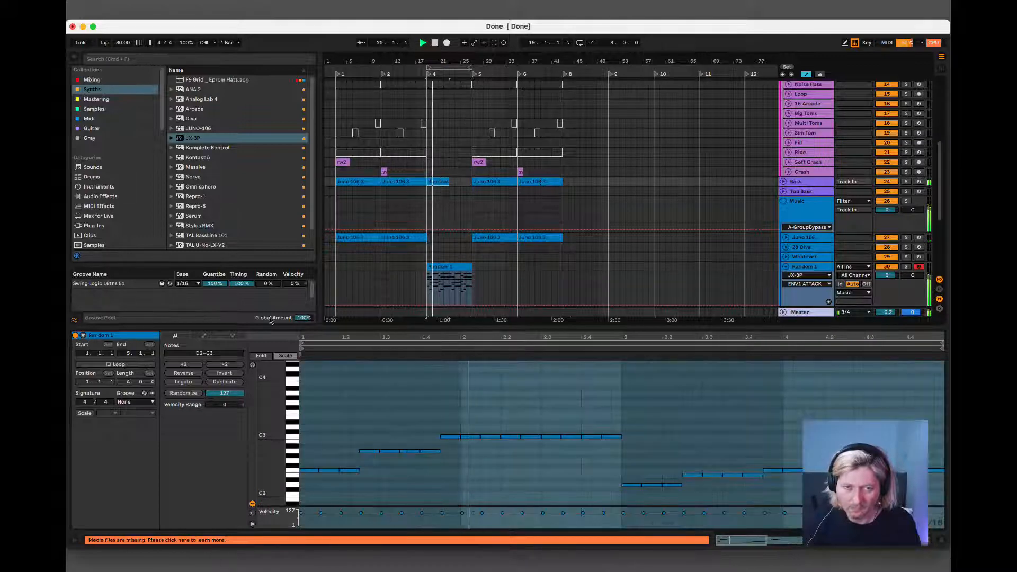
pyautogui.click(122, 365)
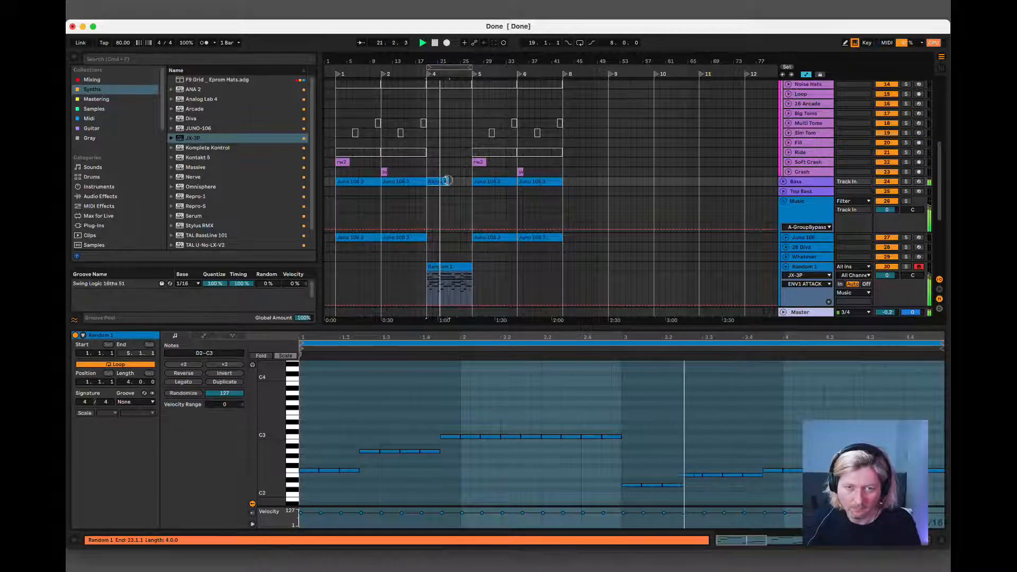
pyautogui.moveTo(449, 183); pyautogui.dragTo(472, 175)
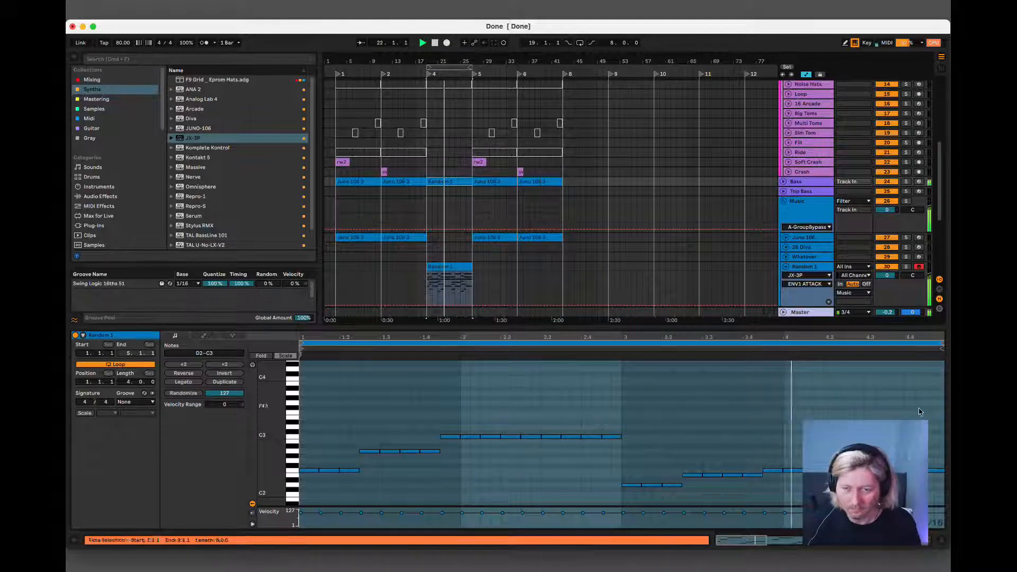
# Show the Random 1 track's devices and the Bass track's device chain.
pyautogui.click(941, 540)
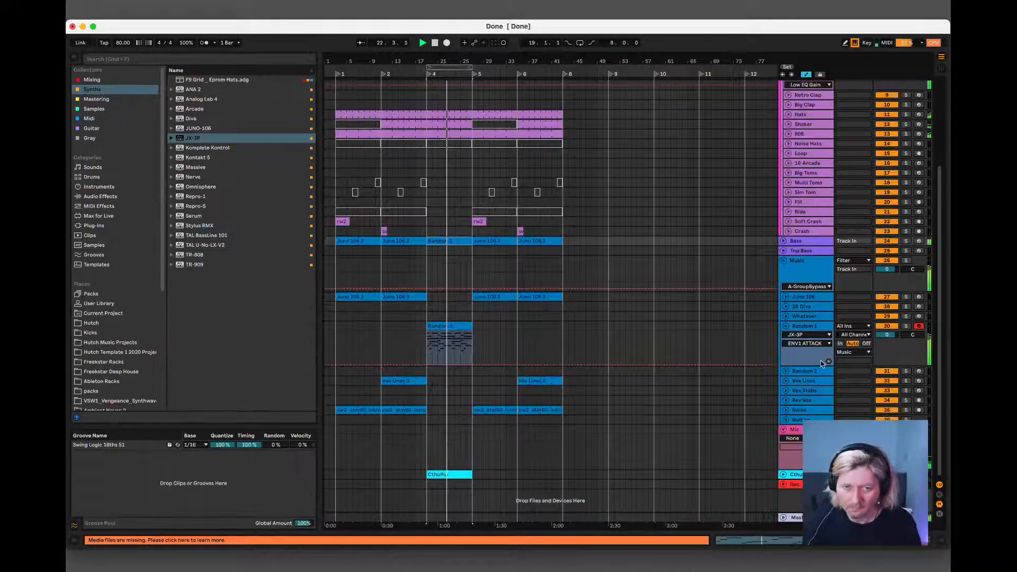
pyautogui.doubleClick(802, 327)
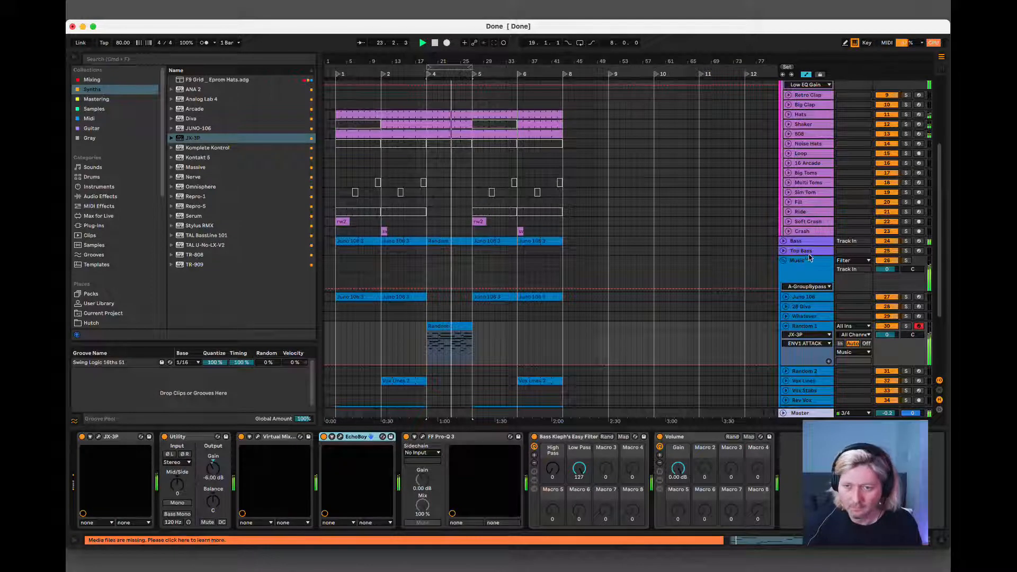
pyautogui.click(809, 231)
pyautogui.click(809, 241)
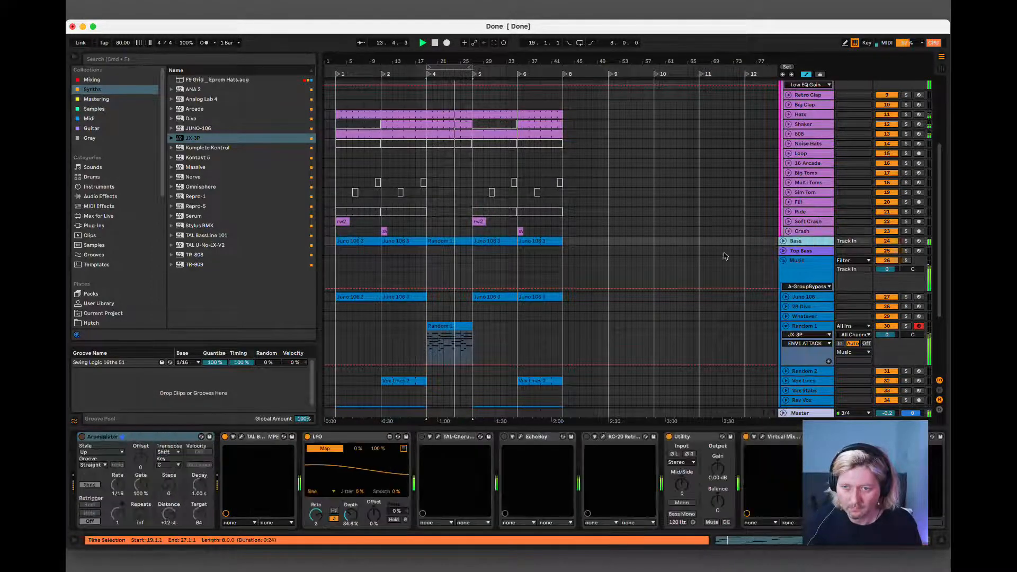
# Copy the Bass clip in bars 19 to 27 onto Top Bass, and place copies of the crash at bars 19 and 23.
pyautogui.click(445, 251)
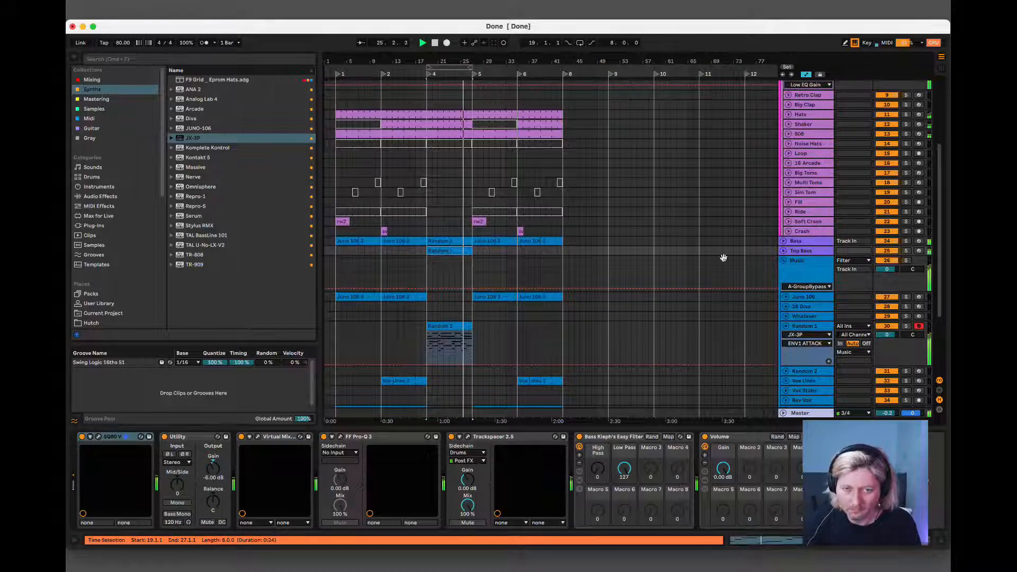
pyautogui.scroll(-2, 810, 285)
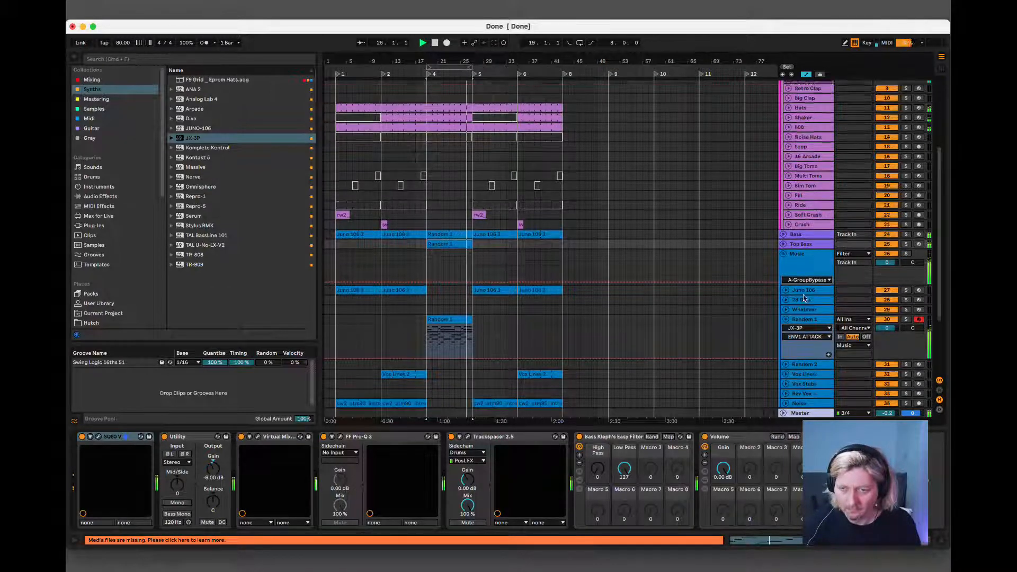
pyautogui.click(787, 307)
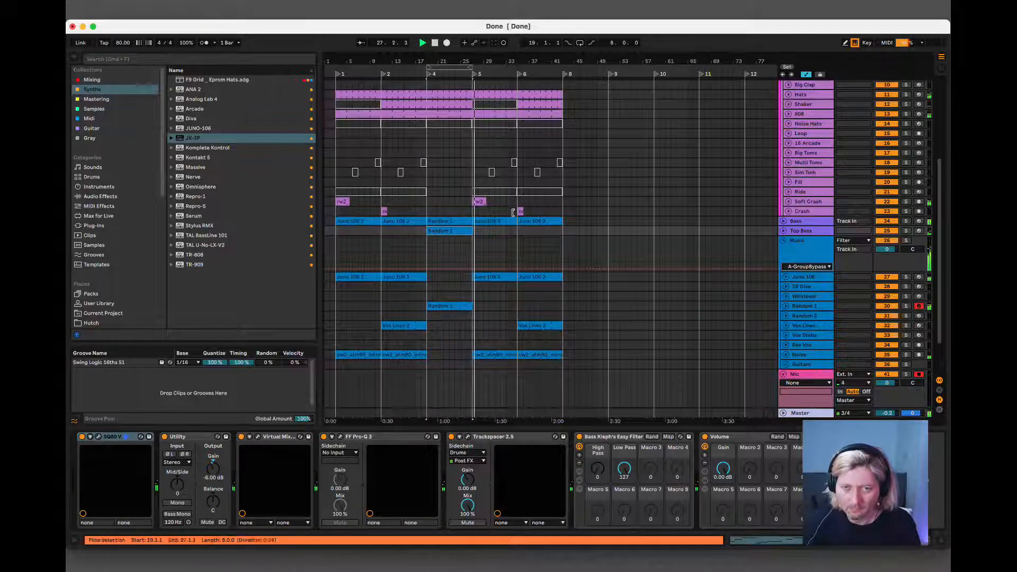
pyautogui.click(449, 231)
pyautogui.moveTo(383, 210); pyautogui.dragTo(451, 212)
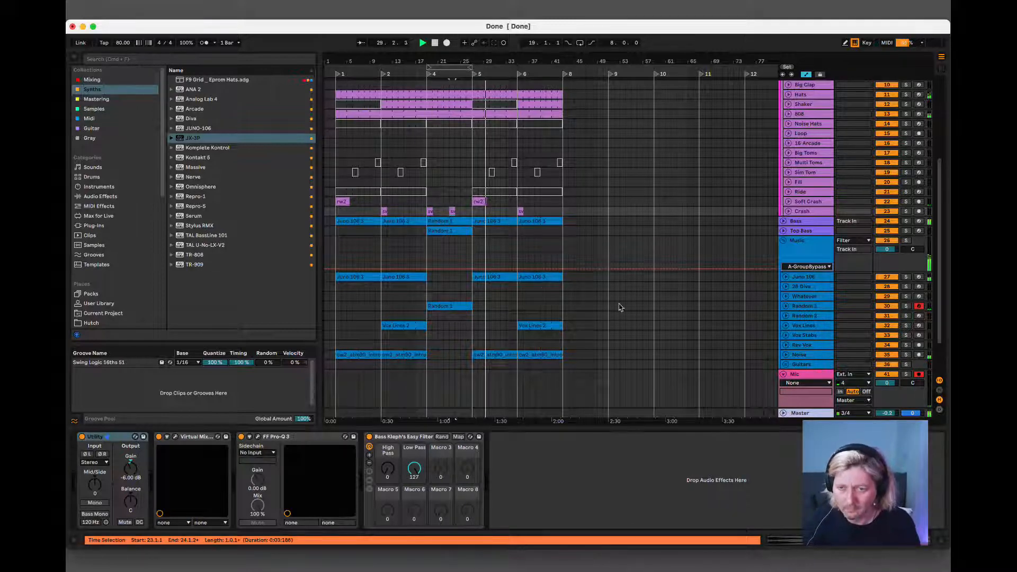
# Play the arrangement from bar 15 to check the transition into the section starting at bar 19.
pyautogui.press('space')
pyautogui.click(402, 299)
pyautogui.press('space')
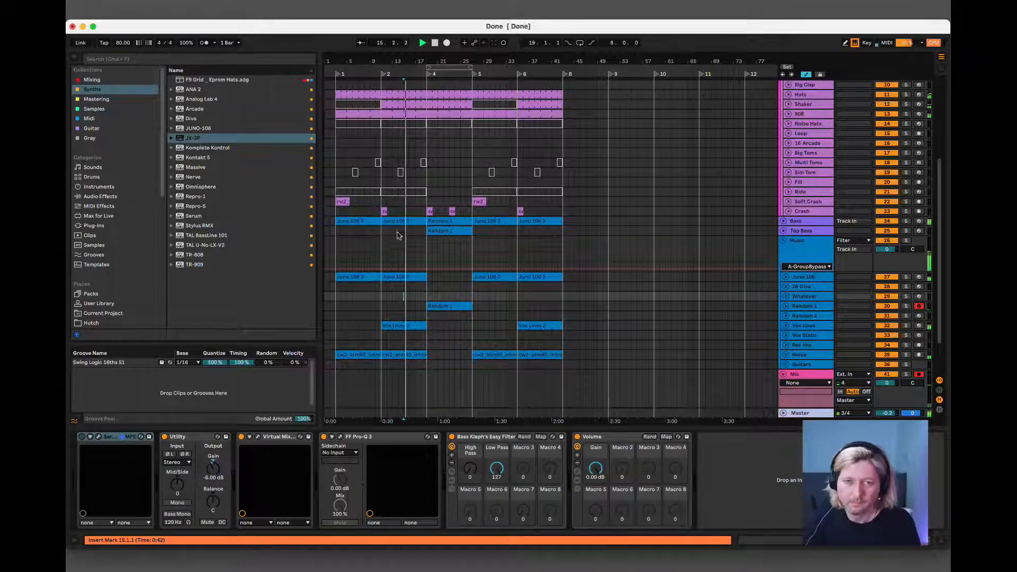
pyautogui.scroll(1, 396, 235)
pyautogui.scroll(-3, 796, 219)
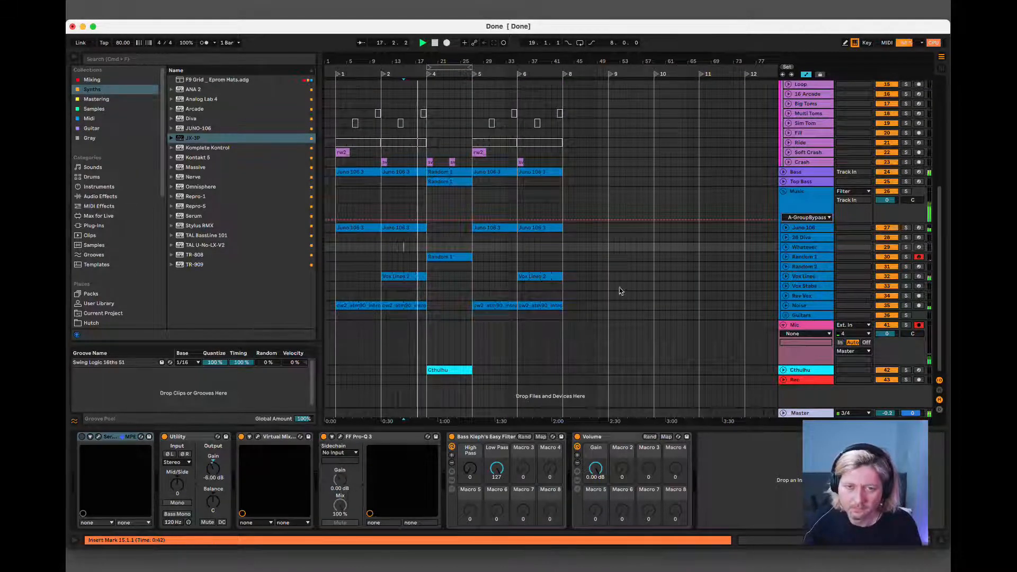
pyautogui.scroll(3, 526, 311)
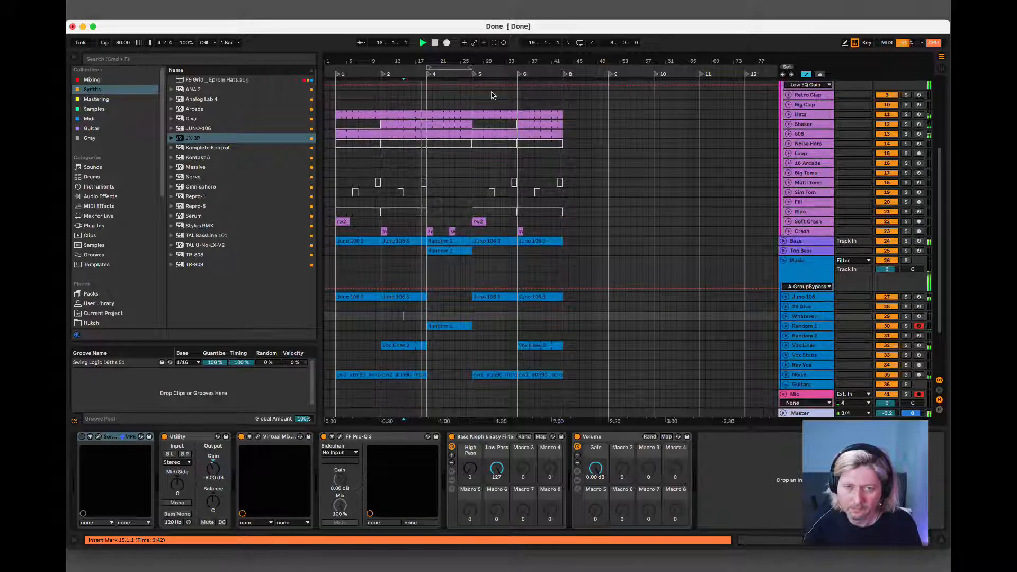
pyautogui.scroll(-2, 624, 339)
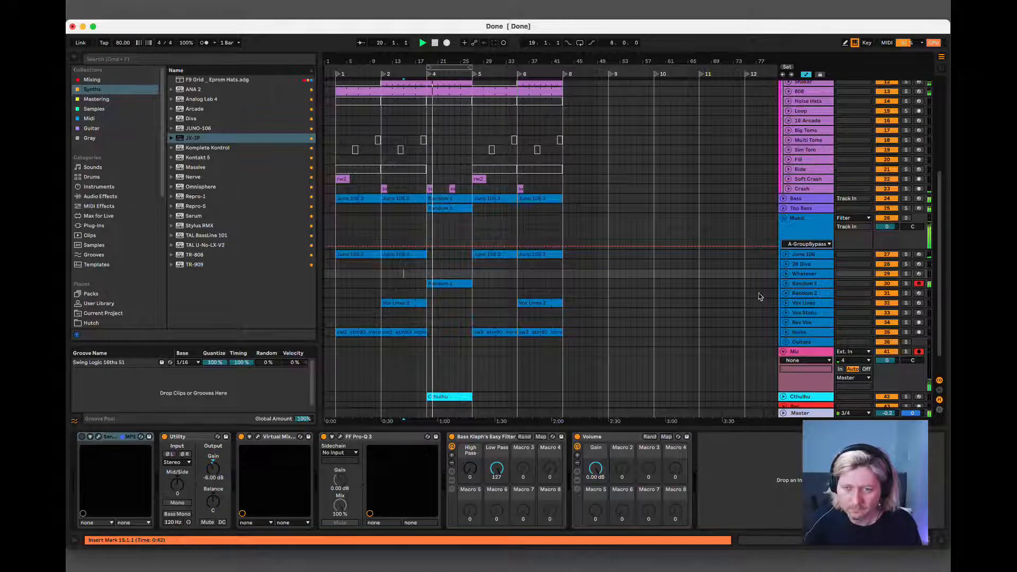
# Lower the Random 1 track's volume to -2.9 dB.
pyautogui.click(817, 286)
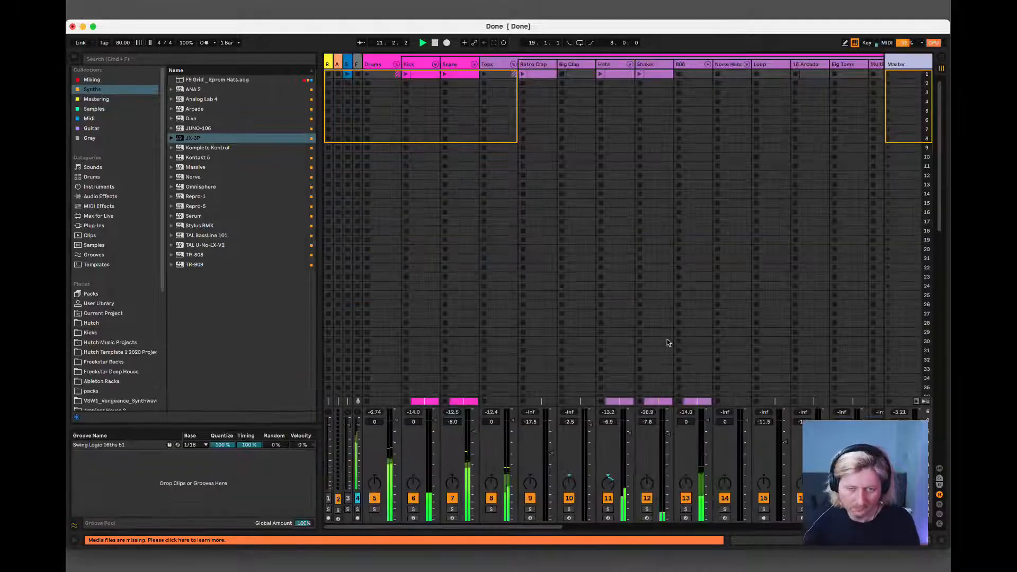
pyautogui.press('Tab')
pyautogui.press('Tab')
pyautogui.click(801, 297)
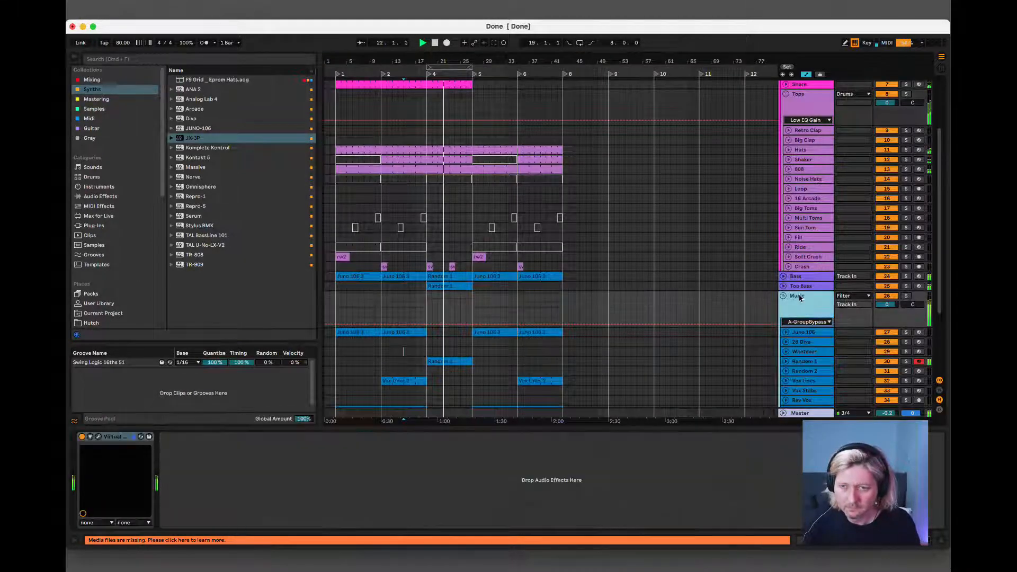
pyautogui.scroll(-2, 799, 331)
pyautogui.click(796, 329)
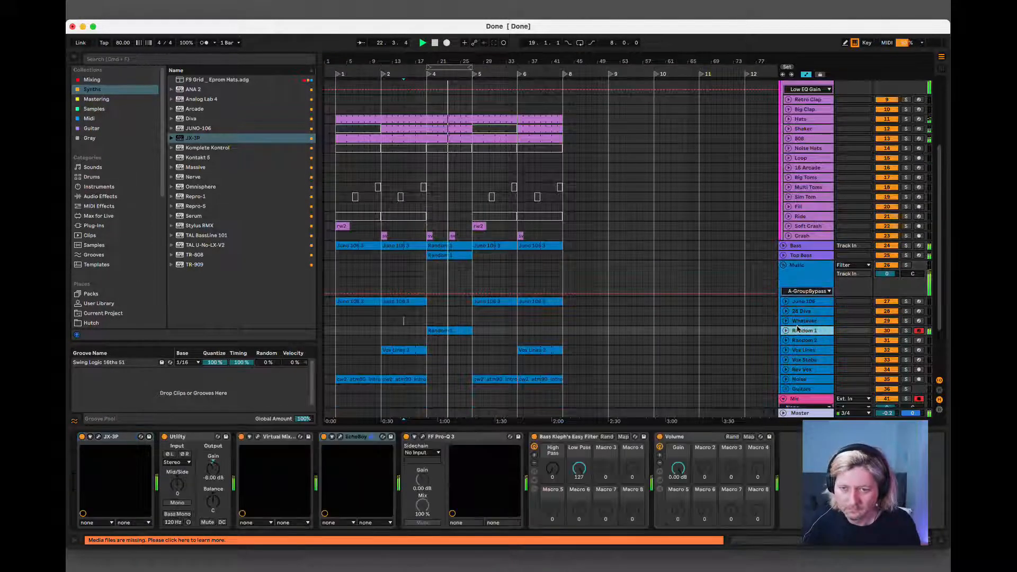
pyautogui.click(784, 331)
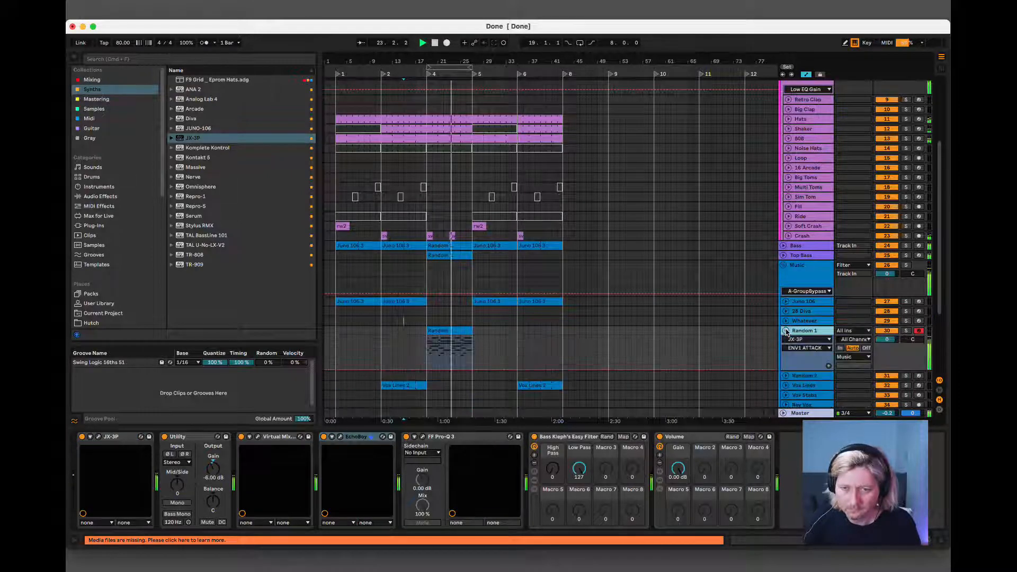
pyautogui.moveTo(883, 340); pyautogui.dragTo(885, 338)
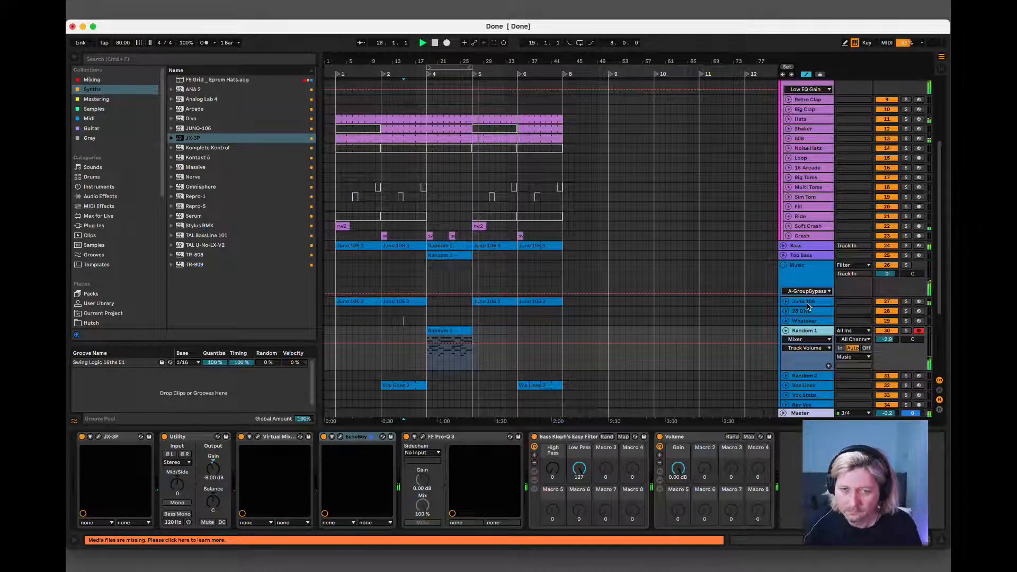
# Repeat bars 27 to 31 across the arrangement, shifting the following clips four bars to the right.
pyautogui.click(488, 119)
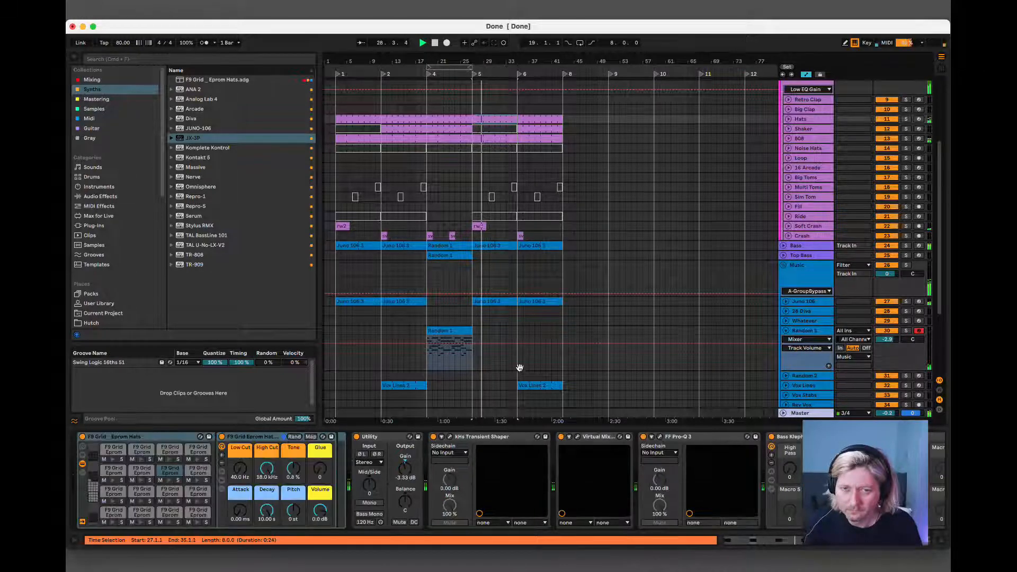
pyautogui.click(537, 387)
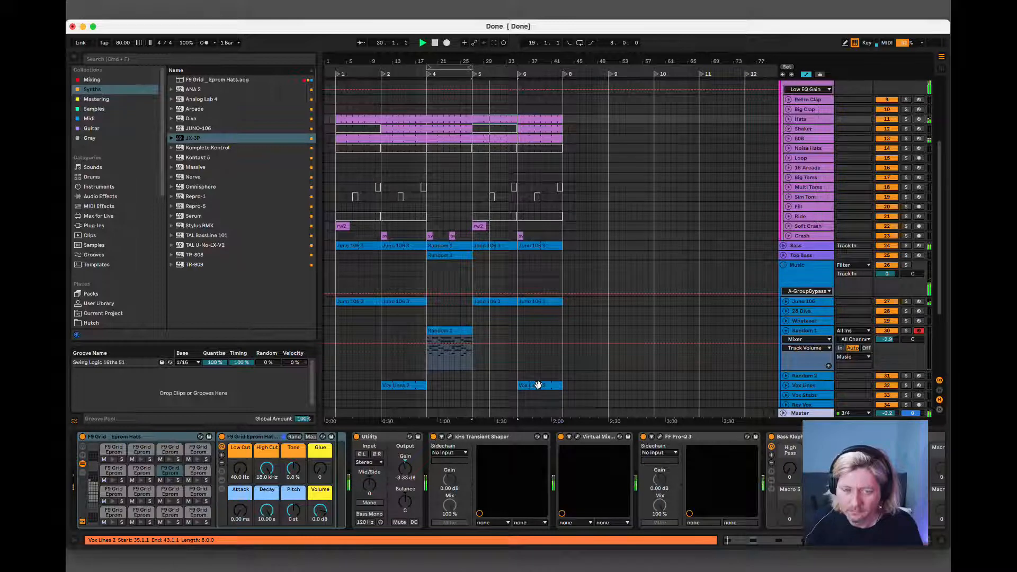
pyautogui.click(538, 385)
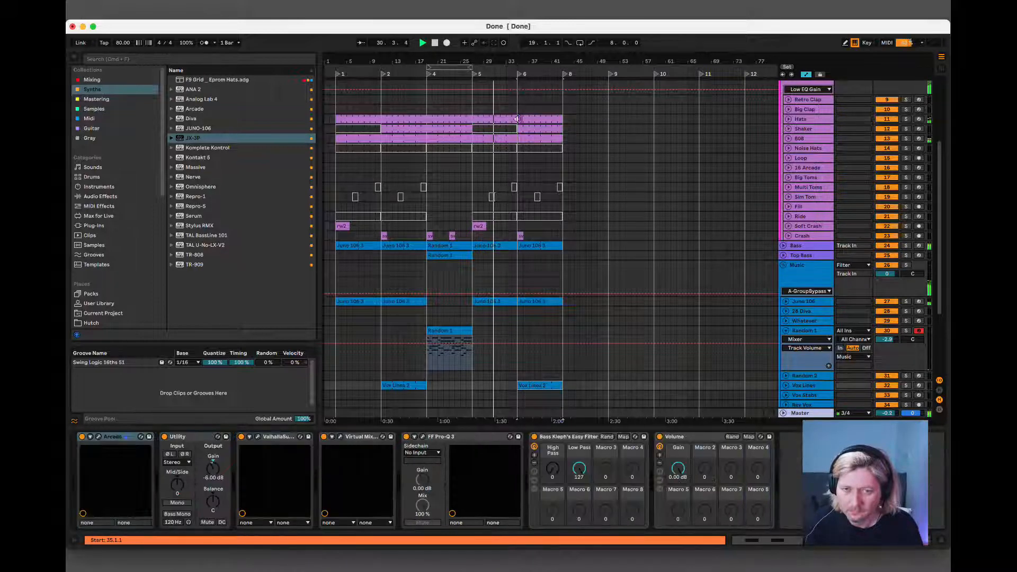
pyautogui.scroll(5, 500, 118)
pyautogui.scroll(-8, 500, 118)
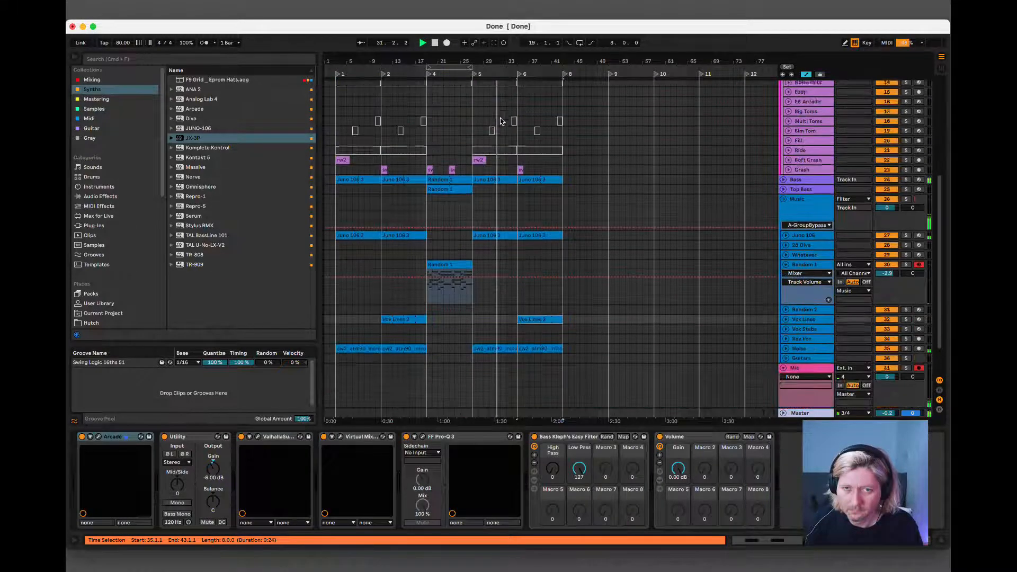
pyautogui.click(496, 109)
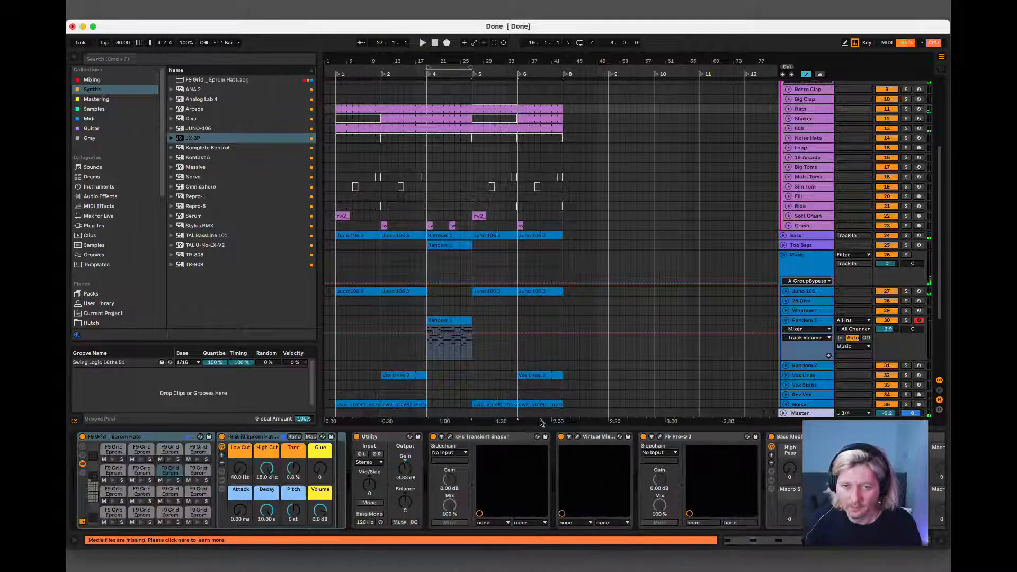
pyautogui.keyDown('shift'); pyautogui.click(505, 404); pyautogui.keyUp('shift')
pyautogui.keyDown('shift'); pyautogui.click(537, 405); pyautogui.keyUp('shift')
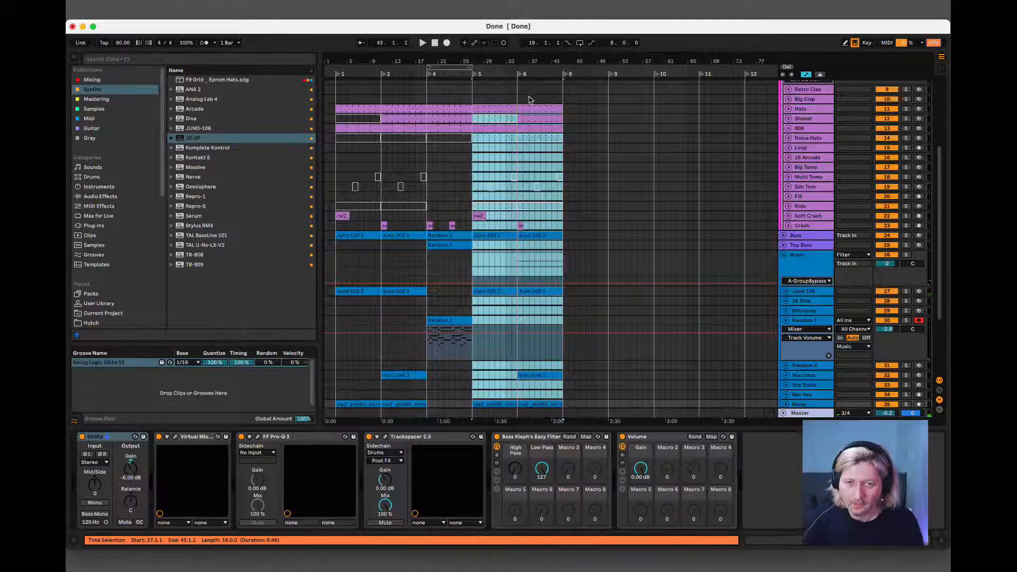
pyautogui.moveTo(486, 105)
pyautogui.mouseDown()
pyautogui.moveTo(508, 111)
pyautogui.moveTo(499, 371)
pyautogui.moveTo(523, 373)
pyautogui.moveTo(519, 387)
pyautogui.moveTo(521, 96)
pyautogui.moveTo(486, 101)
pyautogui.mouseUp()
pyautogui.click(500, 100)
pyautogui.click(488, 372)
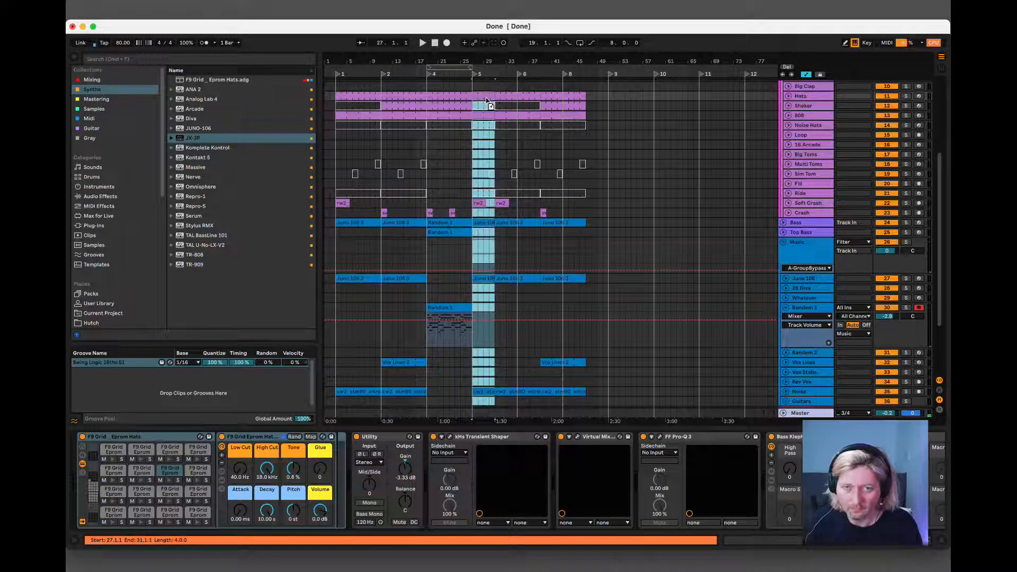
# Play from bar 27 and examine the notes of the four-bar Juno 106 clip.
pyautogui.press('space')
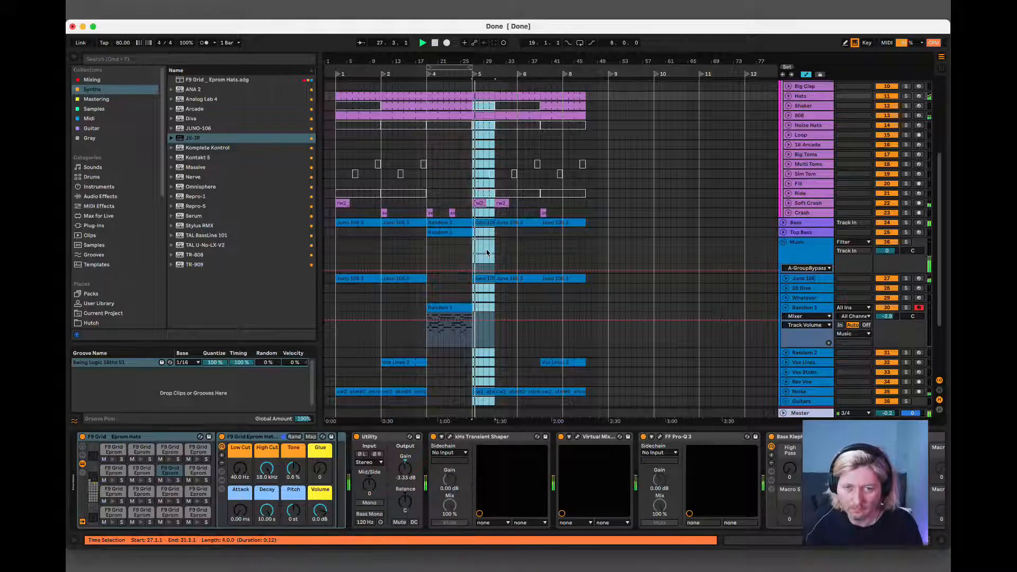
pyautogui.doubleClick(482, 278)
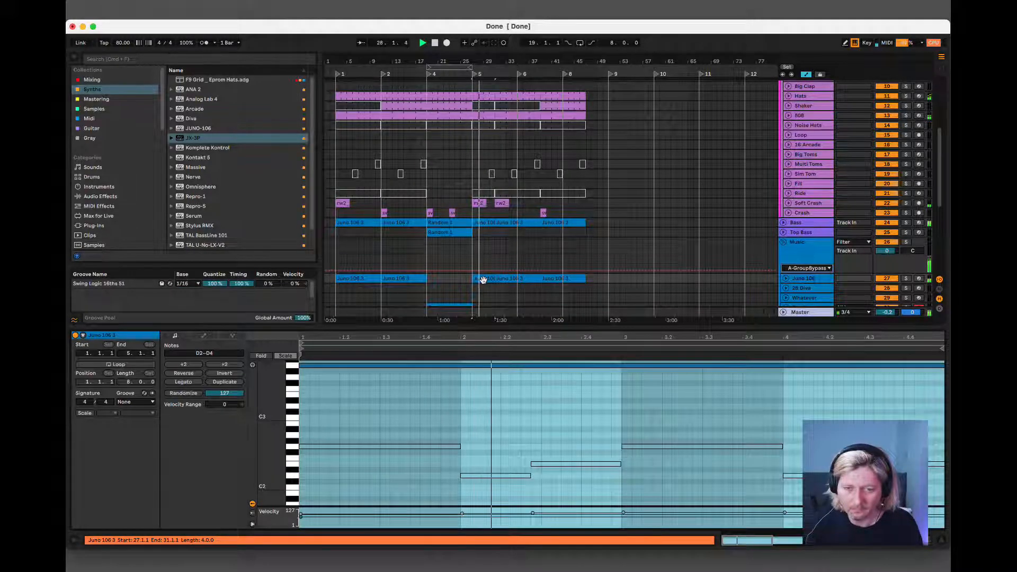
pyautogui.press('space')
pyautogui.press('space')
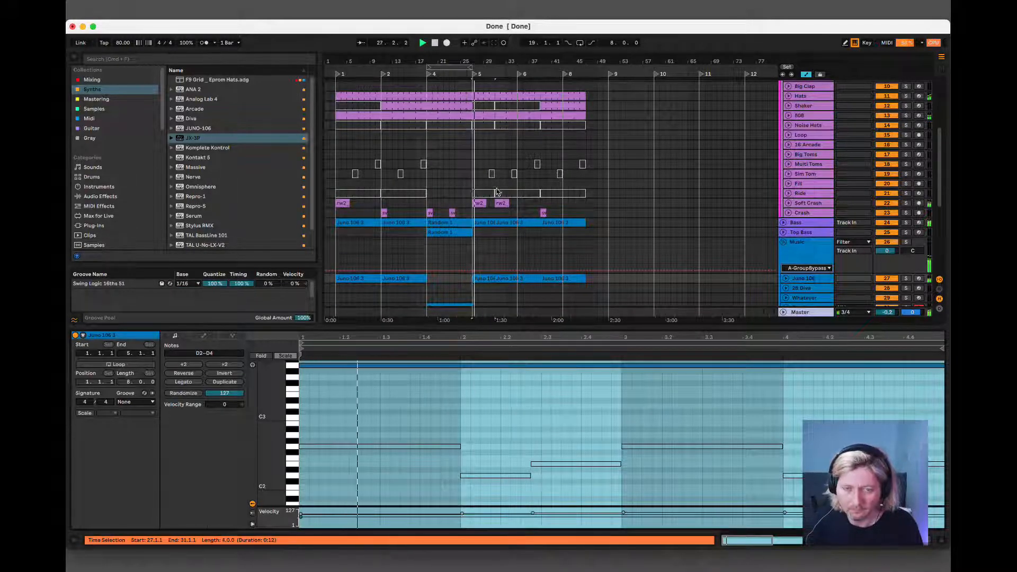
pyautogui.scroll(-5, 495, 193)
pyautogui.scroll(-2, 496, 189)
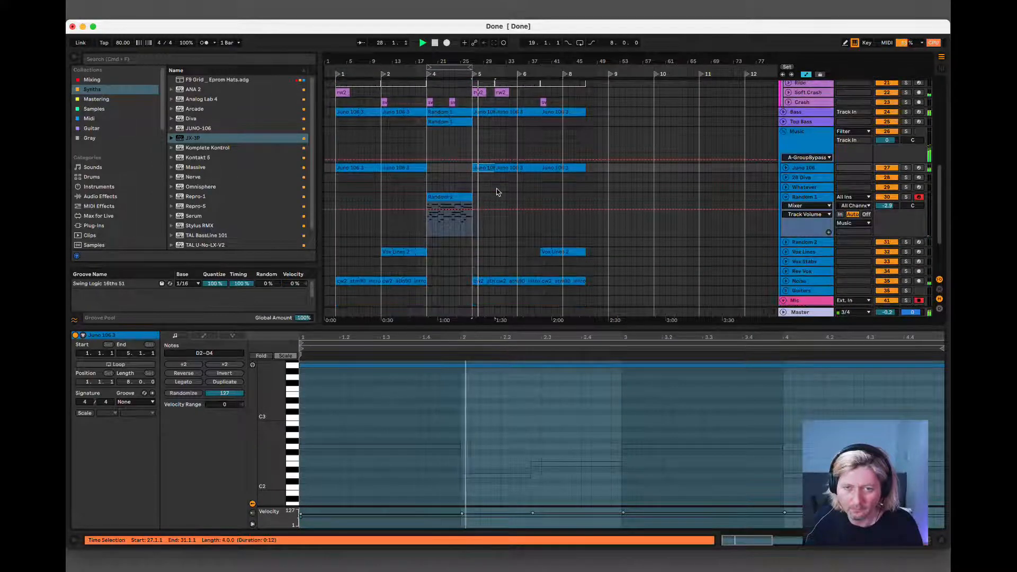
pyautogui.scroll(7, 493, 169)
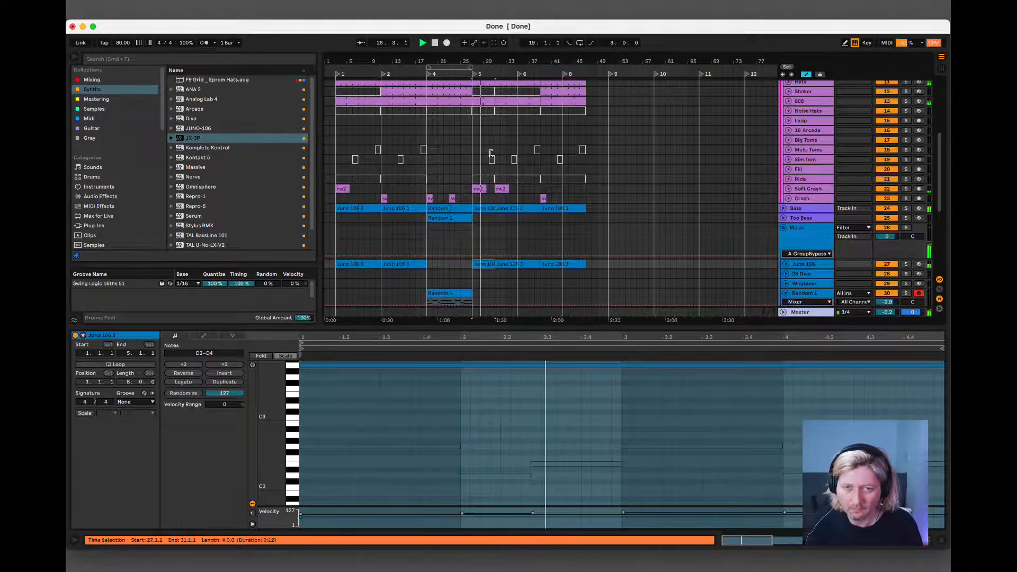
pyautogui.press('space')
# Shorten the loop of the Bass clip at bar 27 to one bar, ending at 2.1.1, and play it back.
pyautogui.click(480, 209)
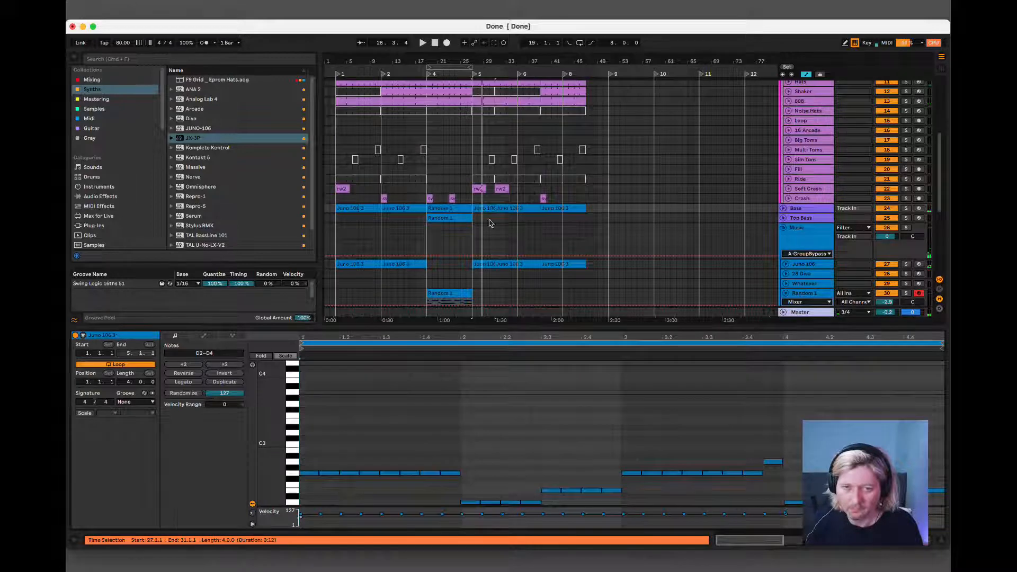
pyautogui.moveTo(939, 342)
pyautogui.mouseDown()
pyautogui.moveTo(446, 351)
pyautogui.moveTo(456, 351)
pyautogui.mouseUp()
pyautogui.press('space')
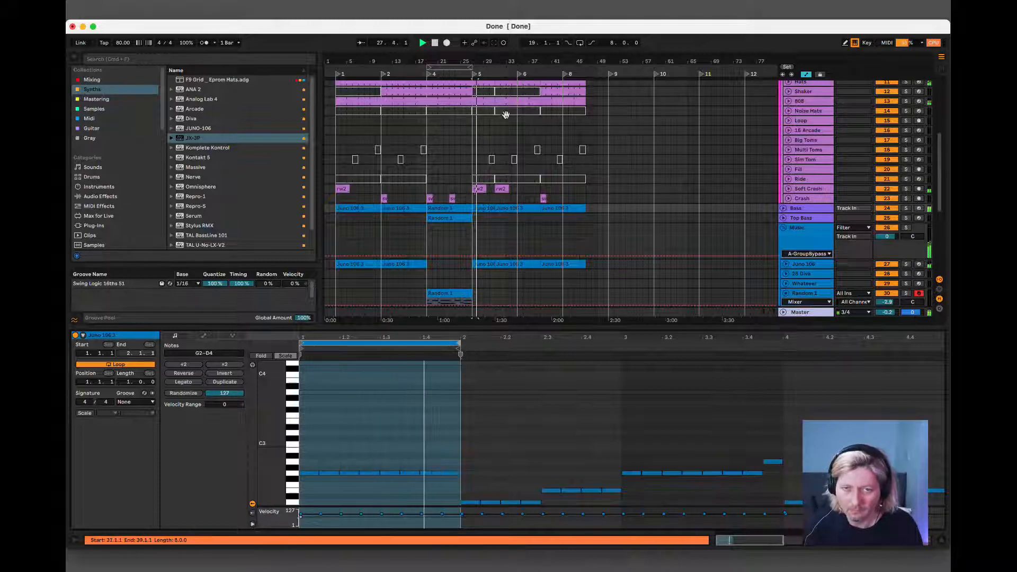
pyautogui.scroll(-3, 511, 205)
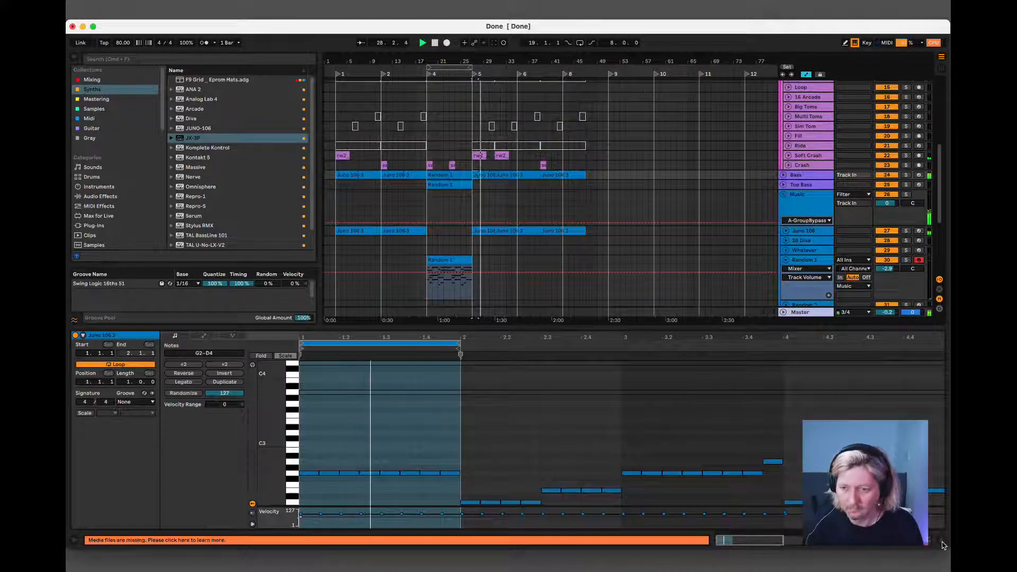
pyautogui.press('super+alt+l')
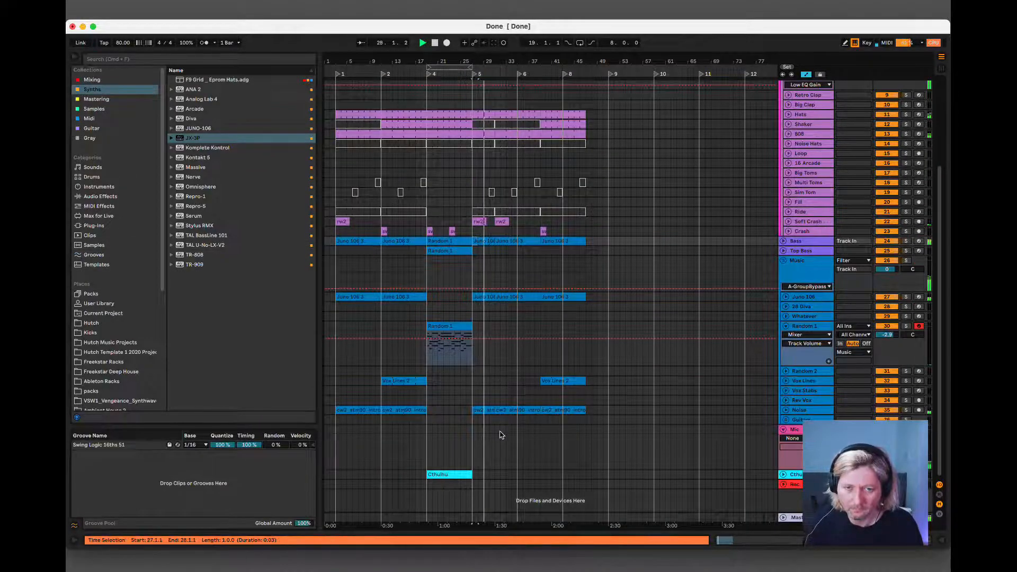
# Delete the time from bar 29 to bar 31 across the arrangement.
pyautogui.moveTo(486, 422); pyautogui.dragTo(495, 115)
pyautogui.scroll(5, 494, 118)
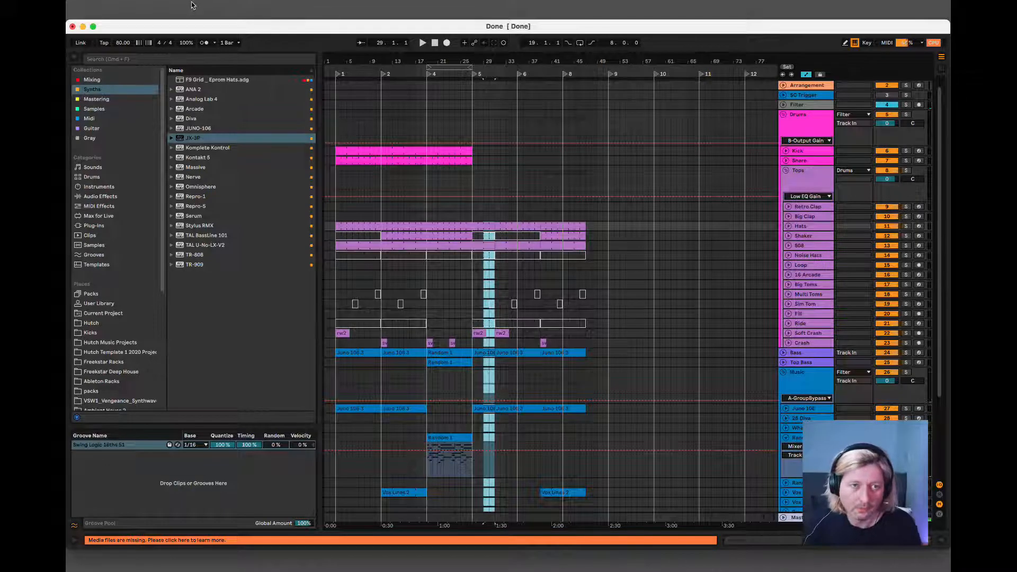
pyautogui.click(149, 5)
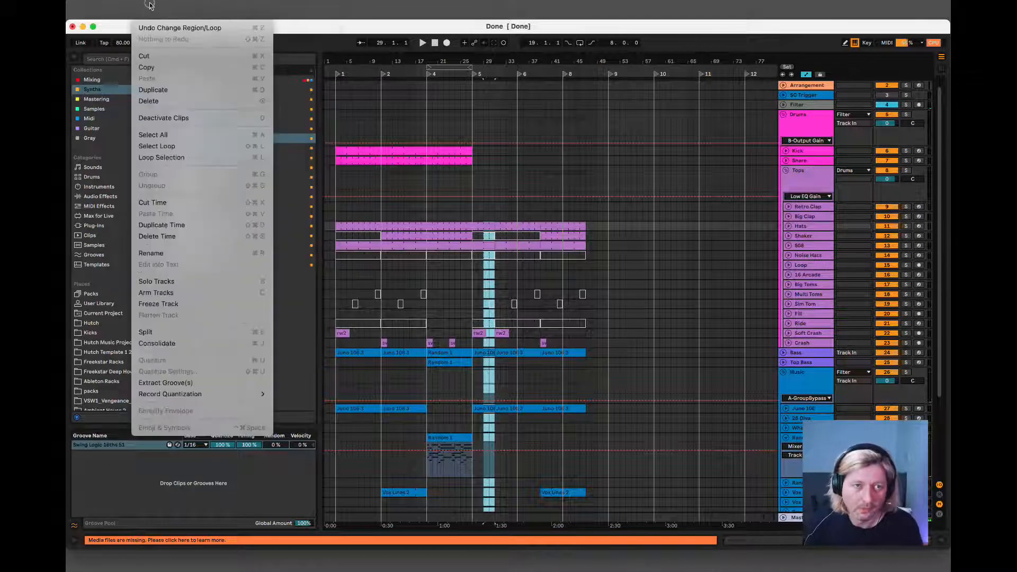
pyautogui.click(155, 236)
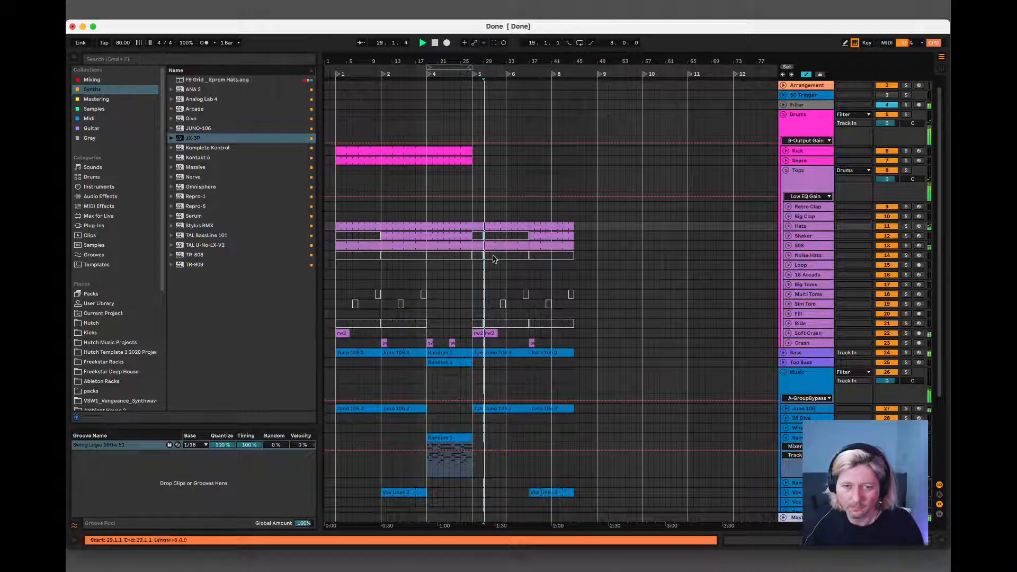
# Recolor the clips in bars 27 to 29, from Hats down to Noise, olive green.
pyautogui.click(481, 226)
pyautogui.scroll(-1, 486, 279)
pyautogui.scroll(-5, 488, 279)
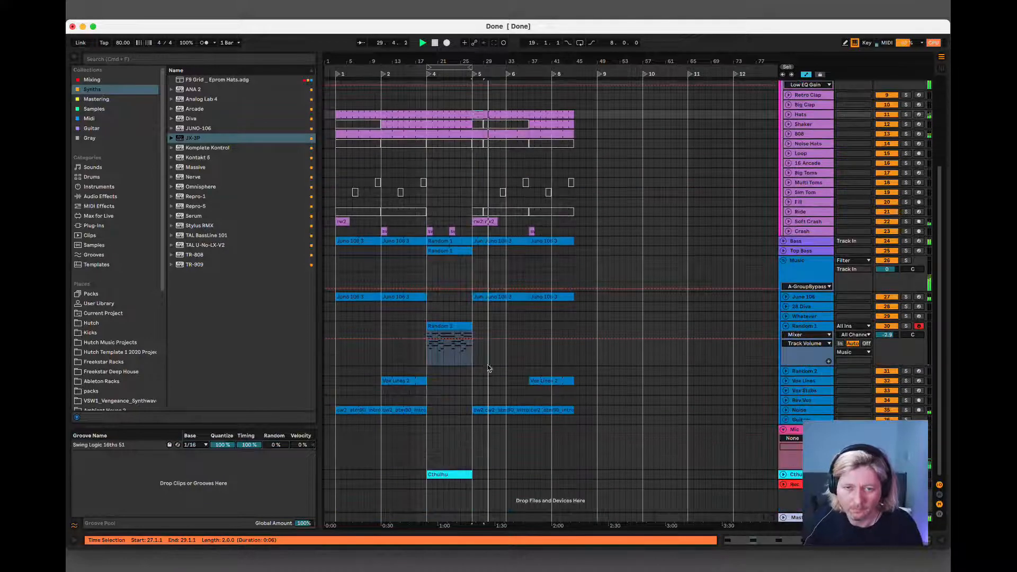
pyautogui.keyDown('shift'); pyautogui.click(476, 411); pyautogui.keyUp('shift')
pyautogui.rightClick(477, 412)
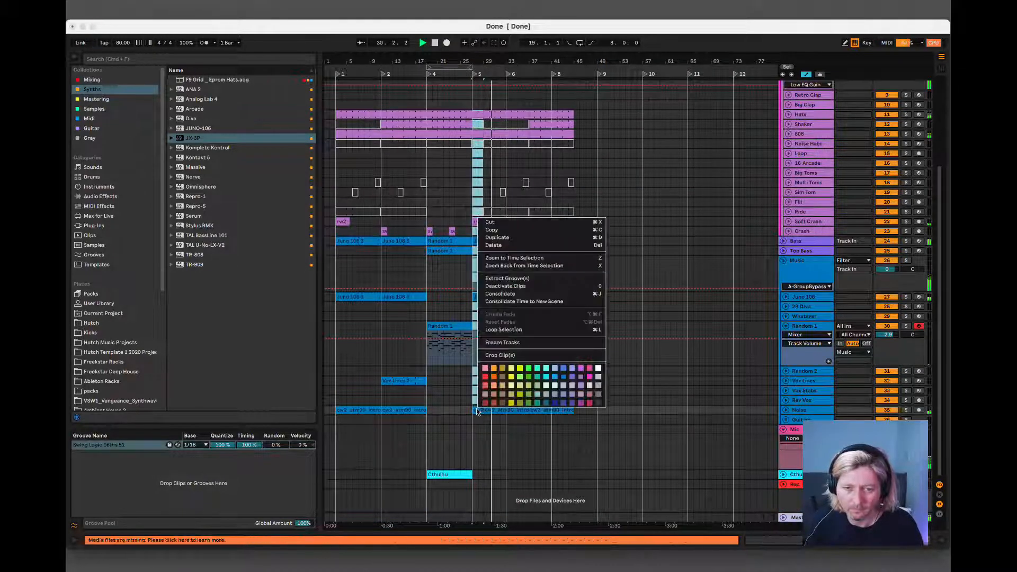
pyautogui.click(520, 395)
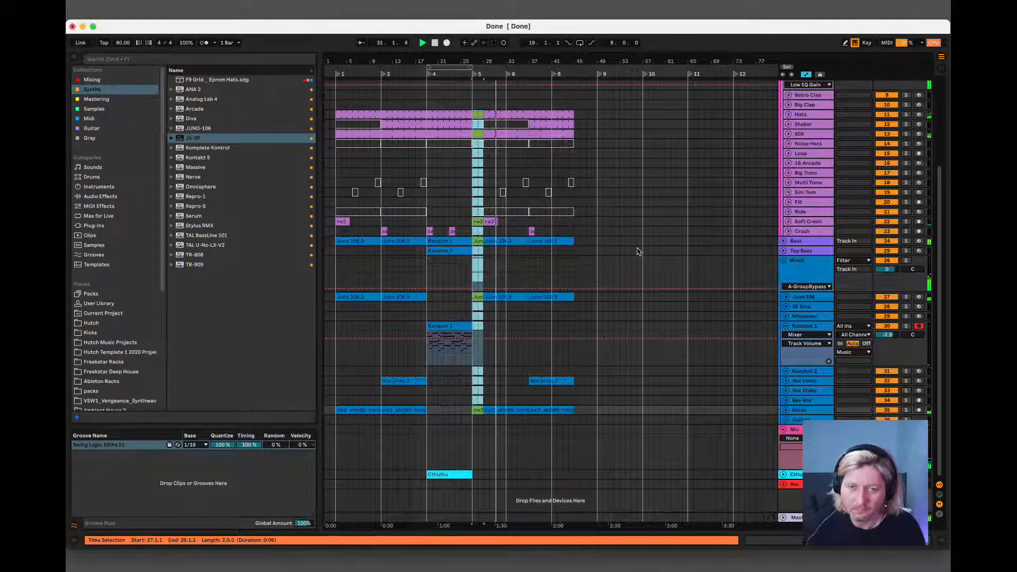
# Move the Soft Crash clip from bar 29 to bar 27 and the Crash clip from bar 37 to bar 29.
pyautogui.click(485, 221)
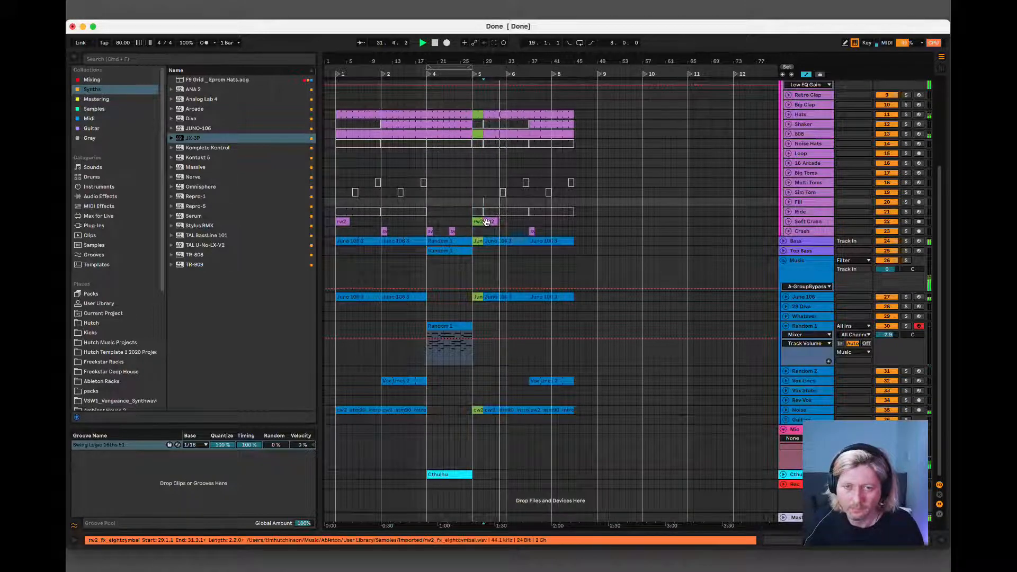
pyautogui.click(482, 222)
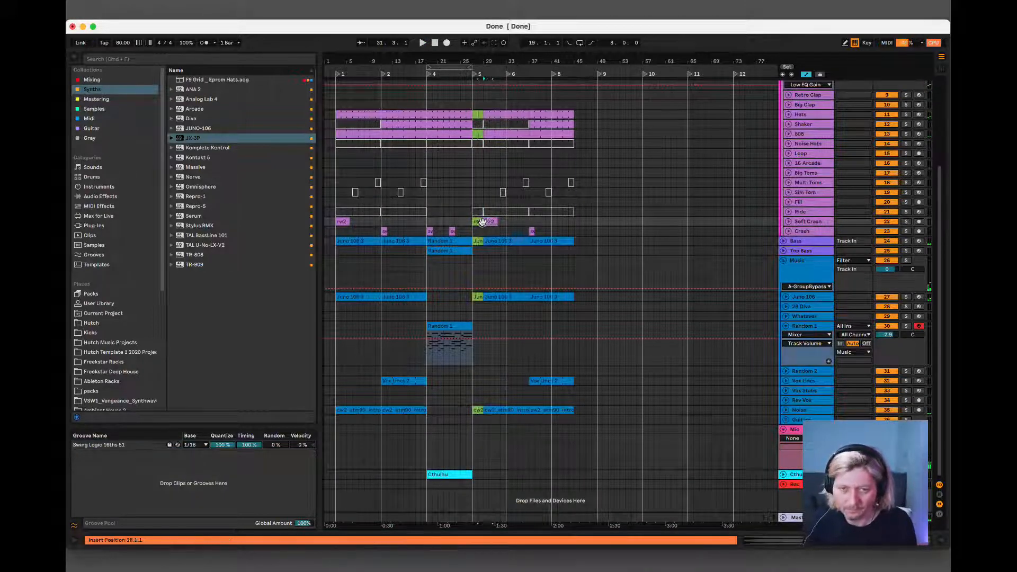
pyautogui.click(532, 231)
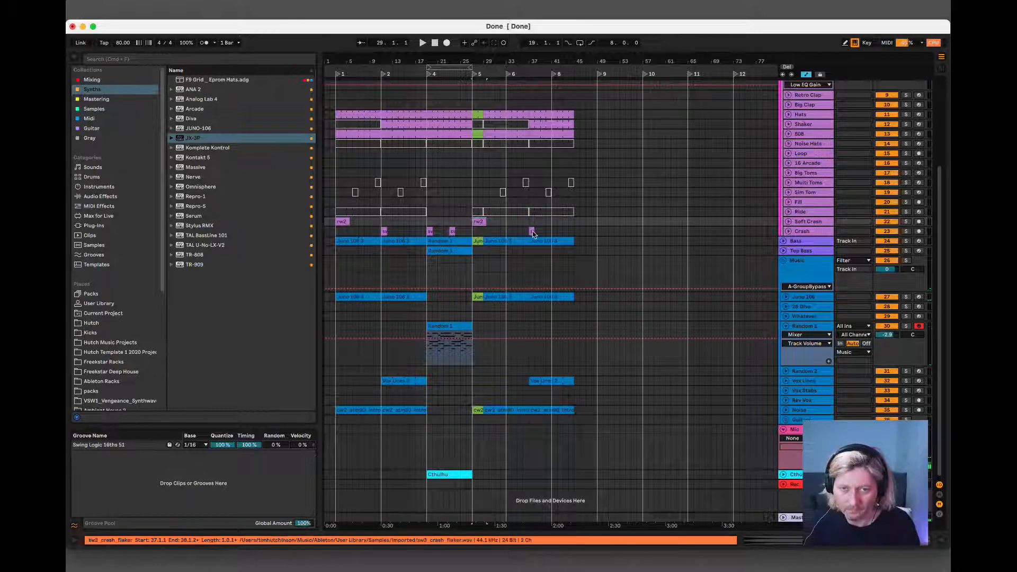
pyautogui.click(492, 233)
pyautogui.moveTo(487, 233); pyautogui.dragTo(487, 234)
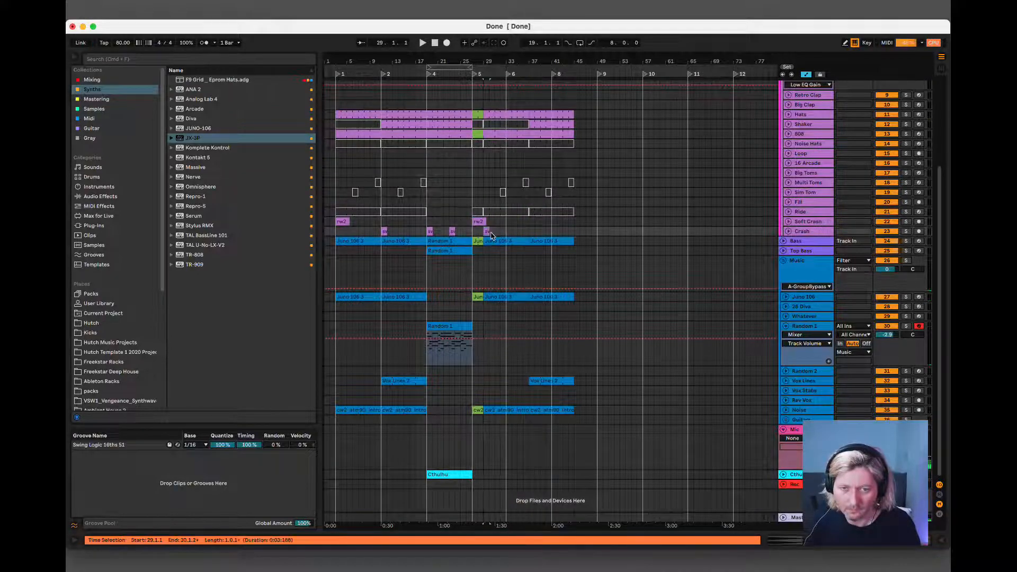
pyautogui.press('space')
pyautogui.press('space')
# Copy the Kick and Snare clips from bars 19 to 27 to bar 29 and duplicate them so they run to bar 45.
pyautogui.scroll(5, 533, 175)
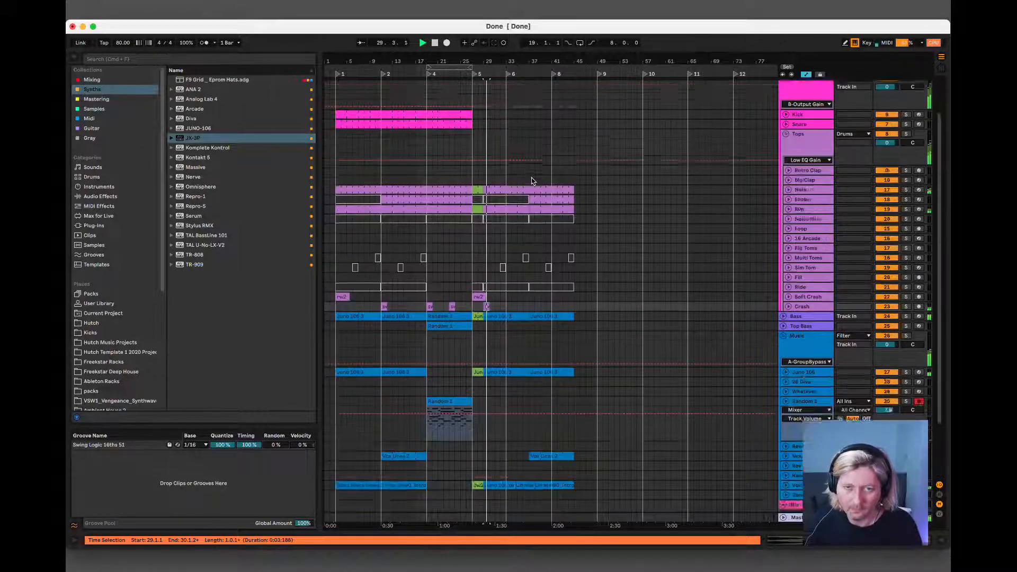
pyautogui.click(438, 162)
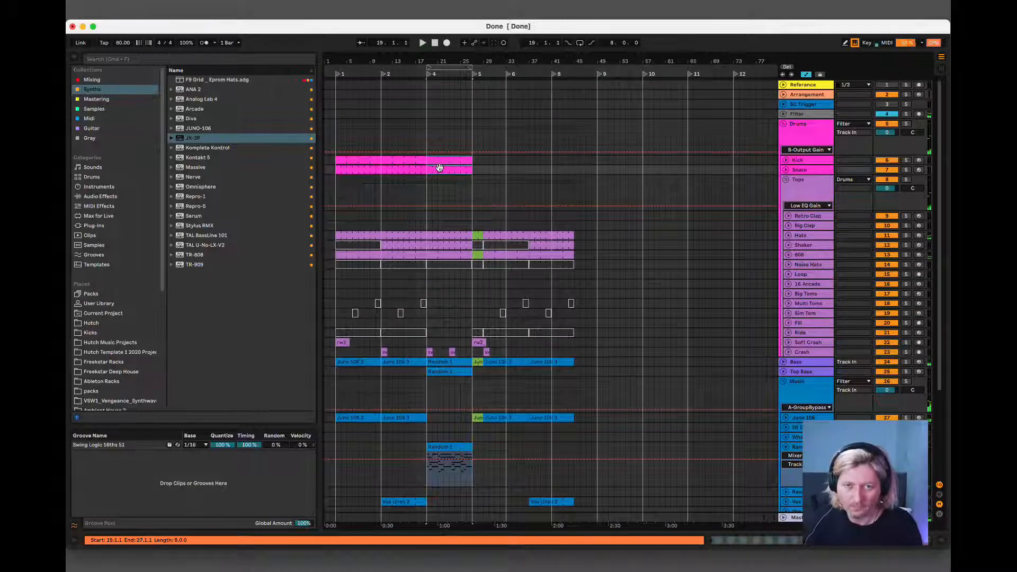
pyautogui.moveTo(441, 160); pyautogui.dragTo(499, 157)
pyautogui.press('super+d')
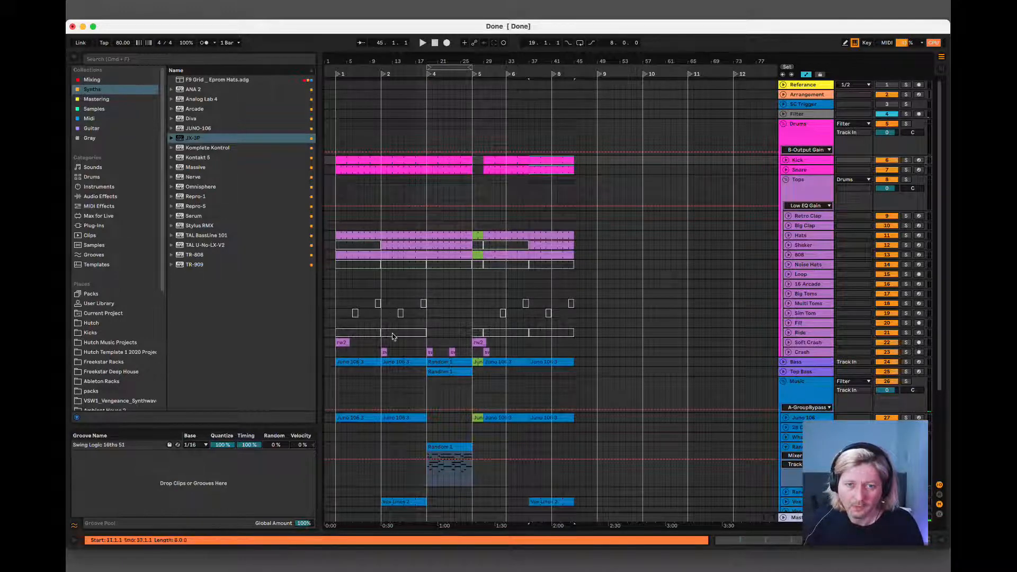
# Play from bar 15 and copy the Trackspacer 2.5 device from the Bass track to the Random 1 track, after FF Pro-Q 3.
pyautogui.click(405, 381)
pyautogui.press('space')
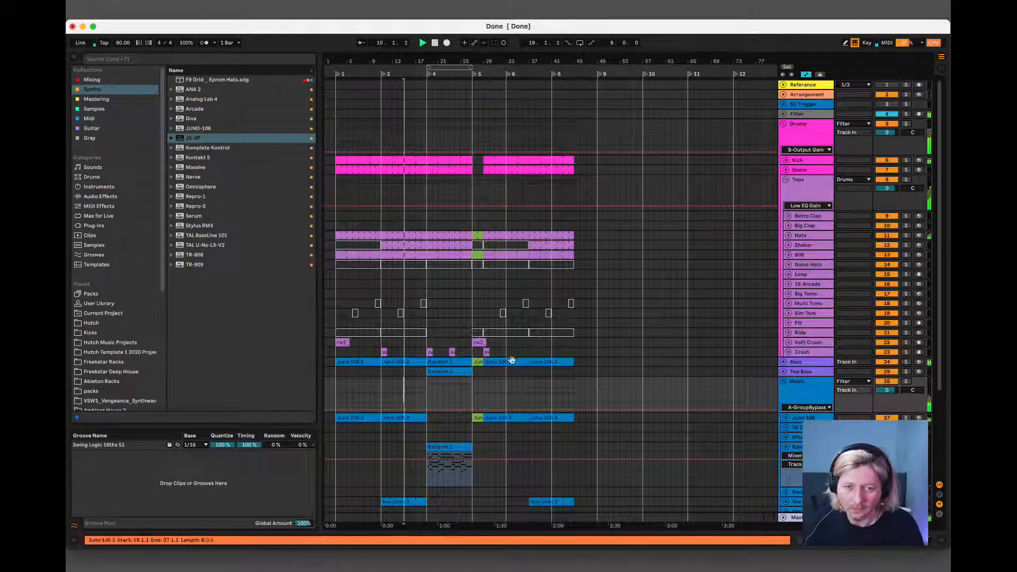
pyautogui.doubleClick(799, 362)
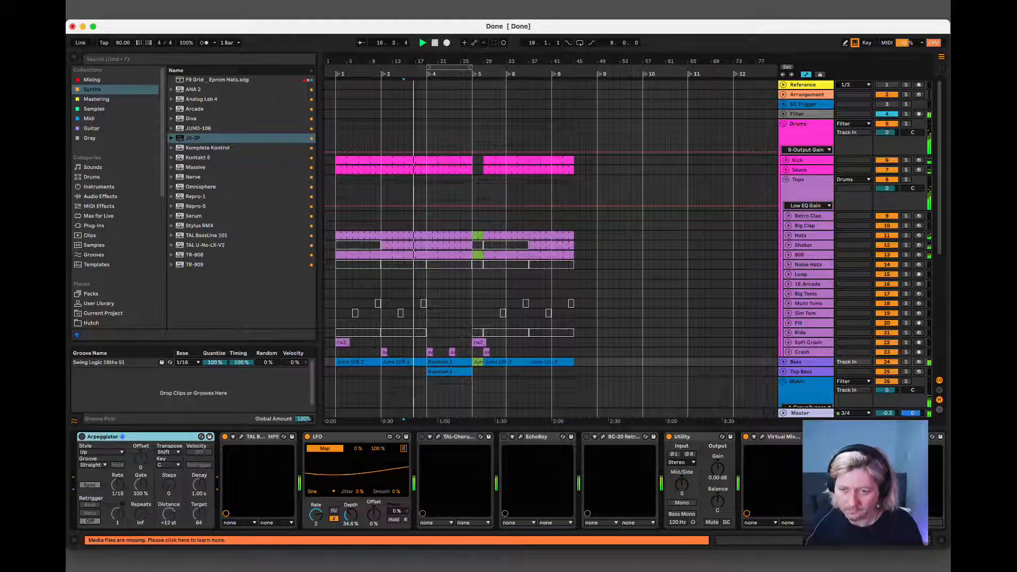
pyautogui.hscroll(8, 612, 445)
pyautogui.click(607, 438)
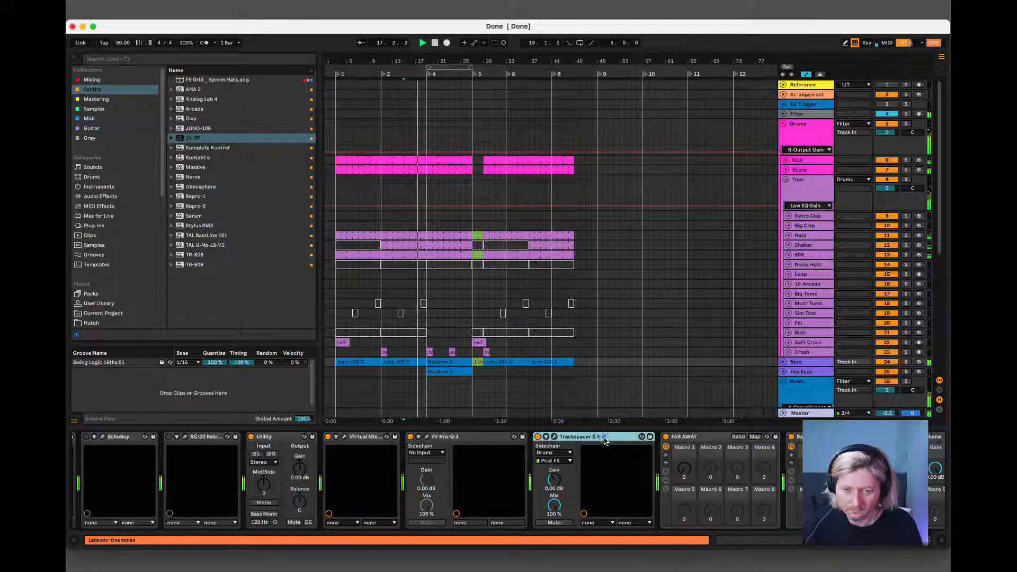
pyautogui.moveTo(607, 438)
pyautogui.mouseDown()
pyautogui.moveTo(822, 371)
pyautogui.moveTo(808, 404)
pyautogui.moveTo(810, 350)
pyautogui.moveTo(609, 460)
pyautogui.moveTo(519, 461)
pyautogui.mouseUp()
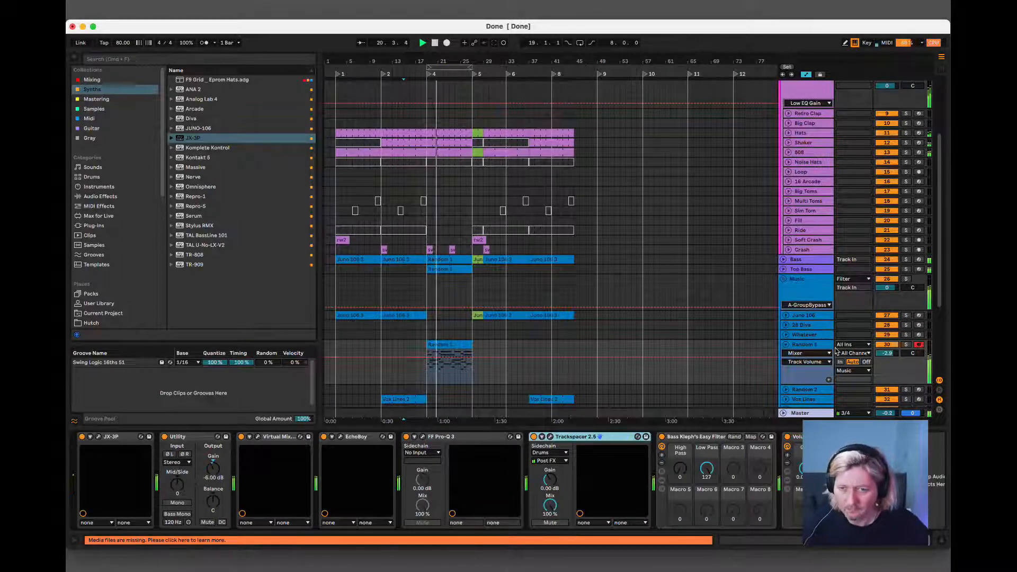
# In Random 1's FF Pro-Q 3, add a bell cut of about 2 dB near 707 Hz and a 24 dB/oct low cut near 150 Hz.
pyautogui.click(422, 437)
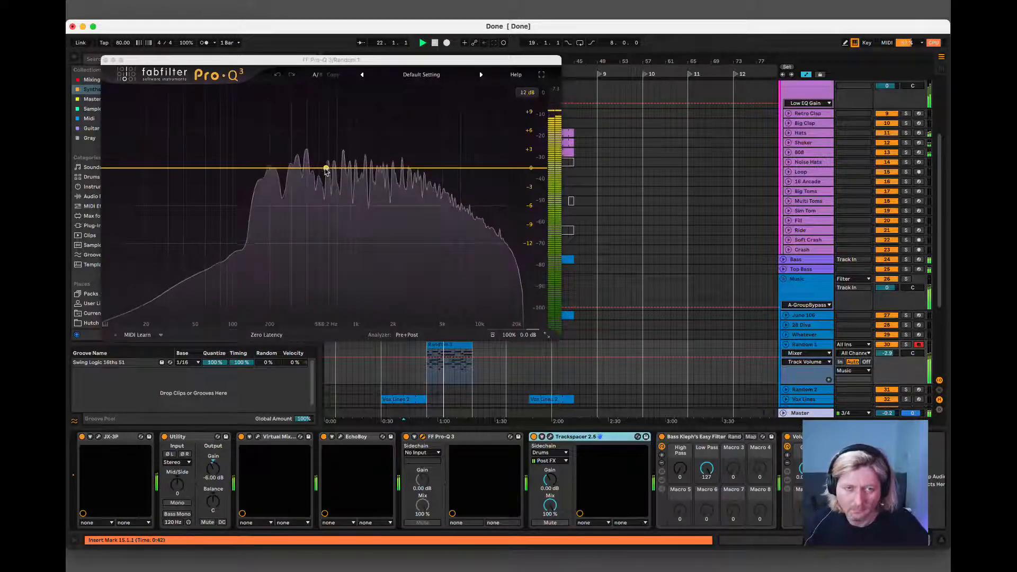
pyautogui.moveTo(325, 170)
pyautogui.mouseDown()
pyautogui.moveTo(338, 196)
pyautogui.moveTo(404, 222)
pyautogui.moveTo(315, 206)
pyautogui.moveTo(337, 181)
pyautogui.mouseUp()
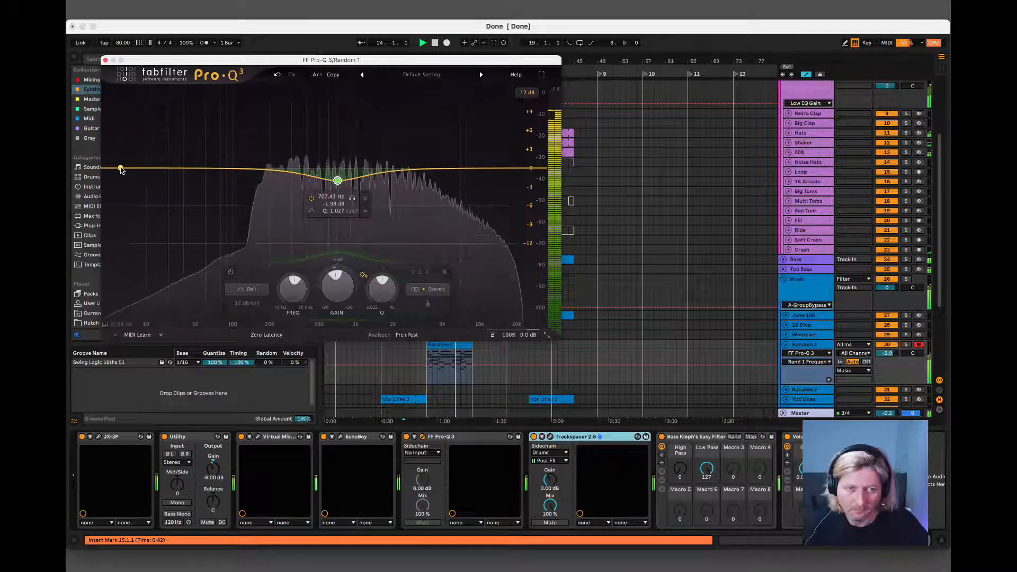
pyautogui.moveTo(121, 170); pyautogui.dragTo(255, 171)
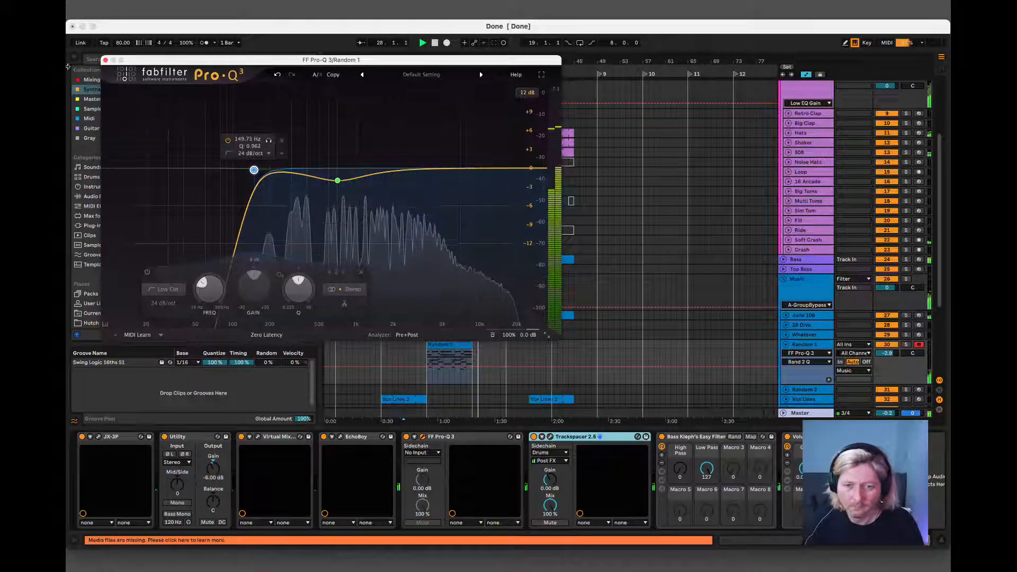
pyautogui.click(106, 60)
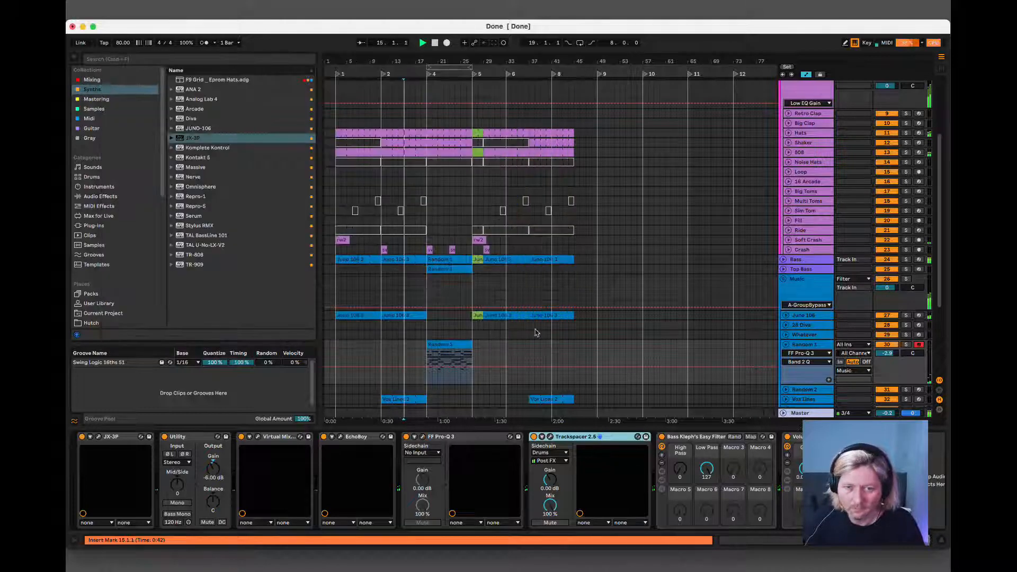
# Play the Random 1 section from bars 25 and 18, set the Random 1 track volume to -1.9 dB, and fold the track.
pyautogui.click(463, 342)
pyautogui.press('space')
pyautogui.press('space')
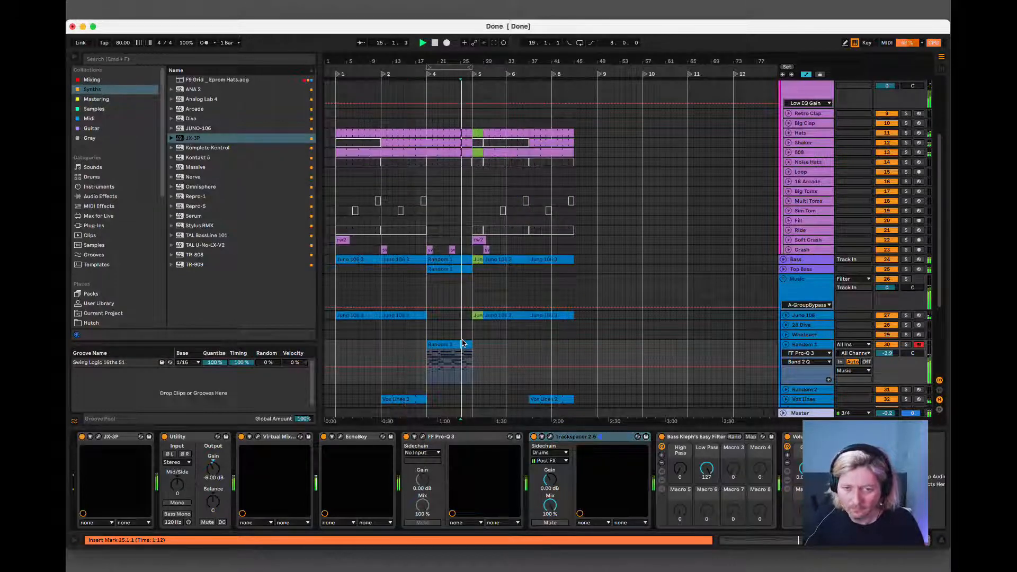
pyautogui.click(422, 347)
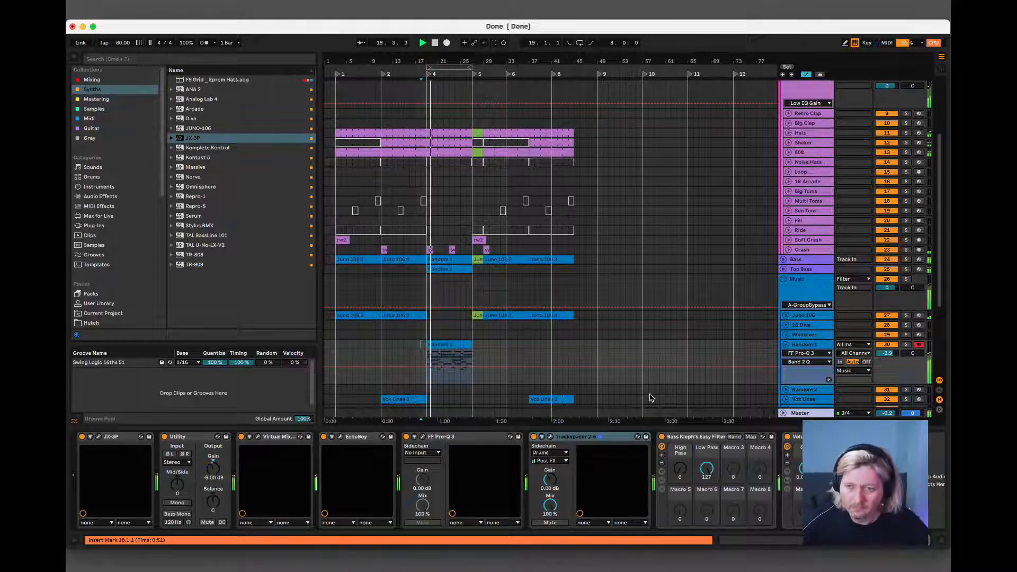
pyautogui.moveTo(889, 353); pyautogui.dragTo(889, 356)
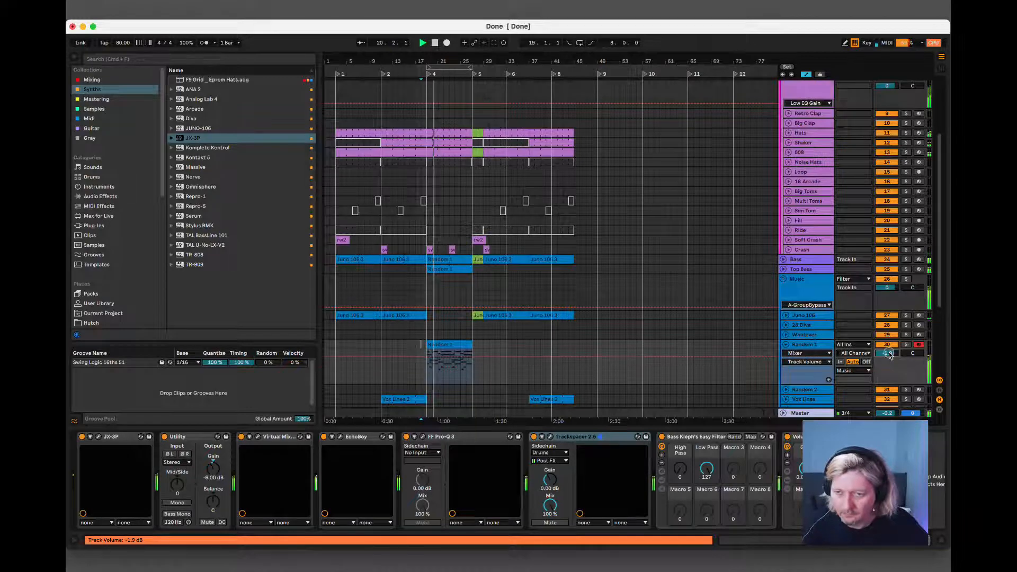
pyautogui.click(786, 345)
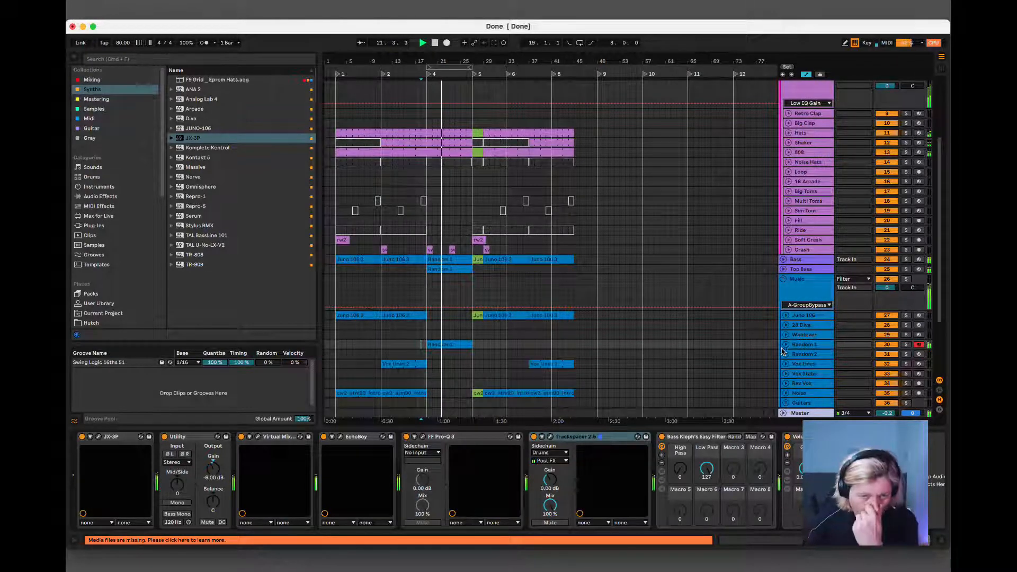
# Check the device chain of the Random 2 track and hide the device view.
pyautogui.scroll(-5, 782, 351)
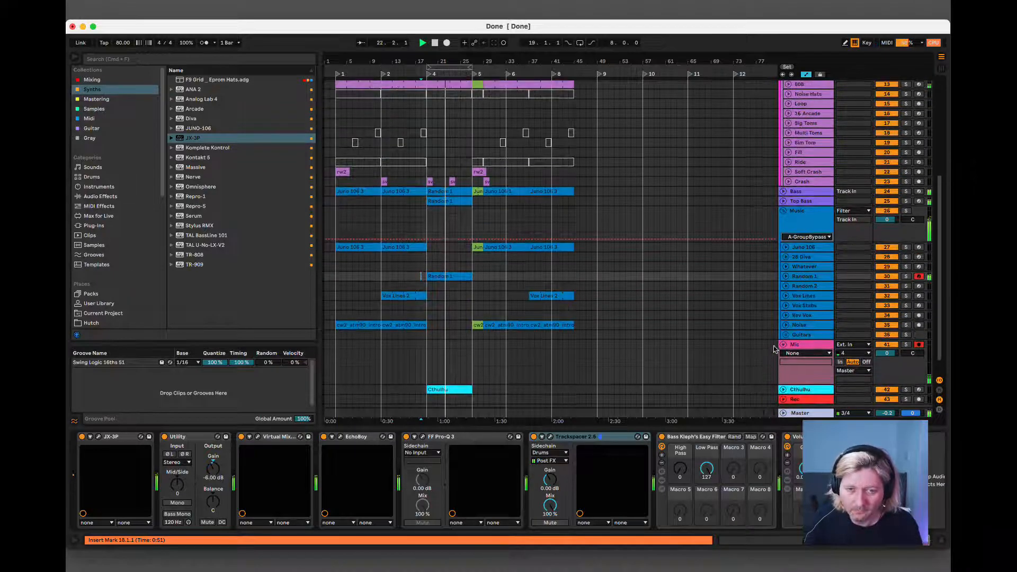
pyautogui.click(798, 287)
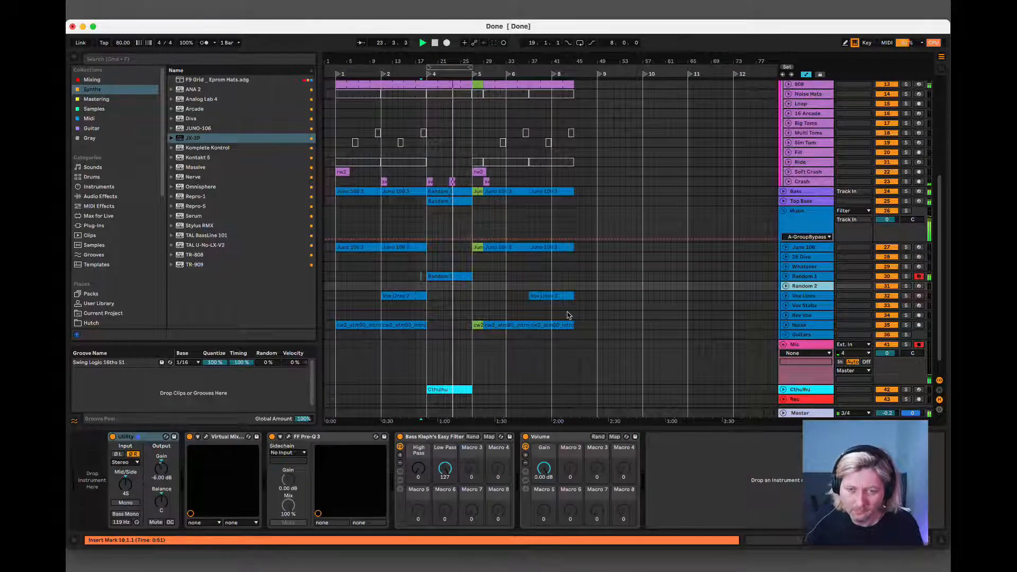
pyautogui.press('super+alt+l')
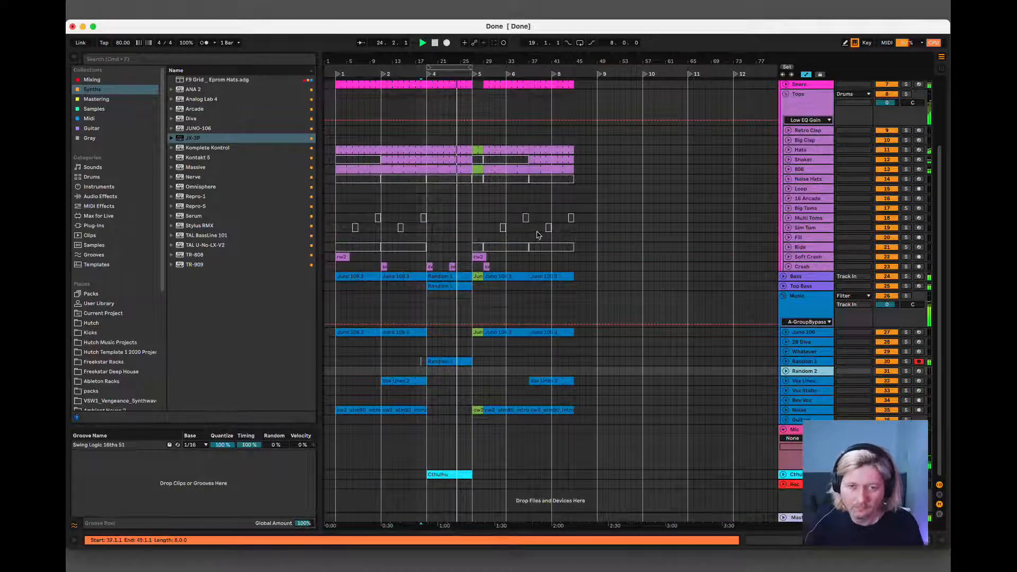
# Copy the section in bars 19 to 27, from Hats down to Cthulhu, to bar 45 and duplicate it to bar 53.
pyautogui.click(453, 148)
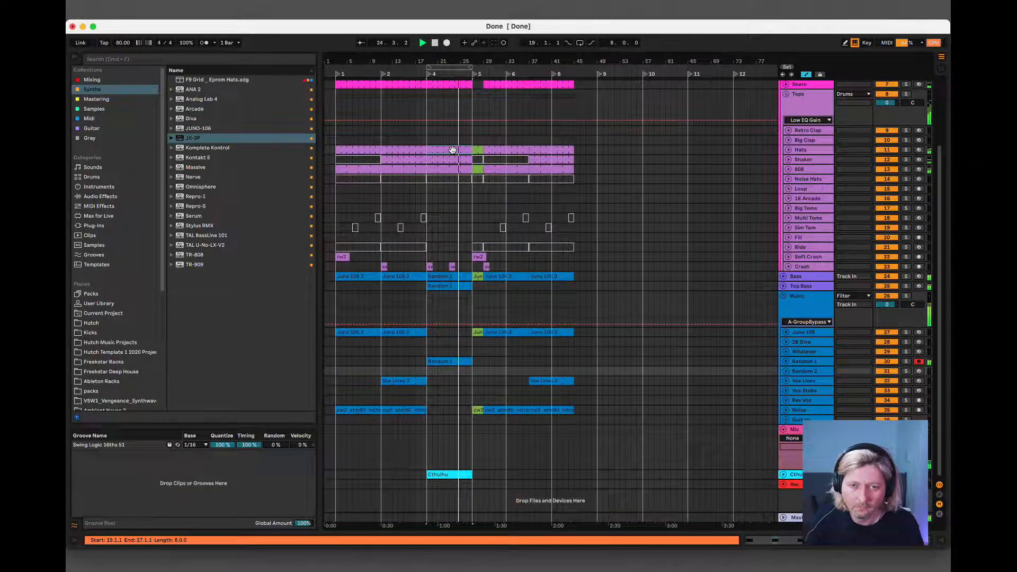
pyautogui.keyDown('shift'); pyautogui.click(448, 473); pyautogui.keyUp('shift')
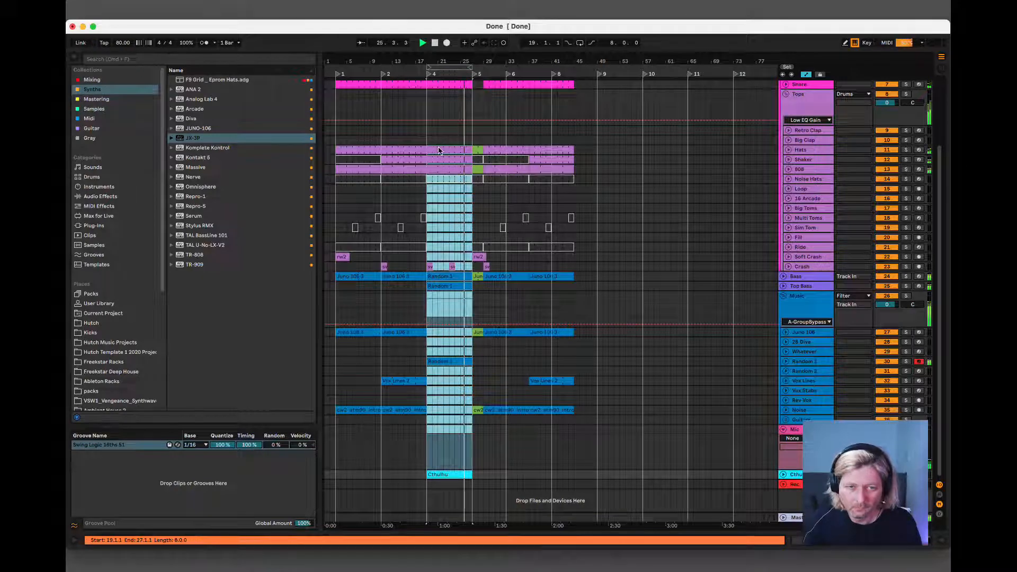
pyautogui.moveTo(441, 151); pyautogui.dragTo(624, 138)
# Move locators 6, 8, 9, 10 and 11 to the section starts at bars 29, 37, 45, 53 and 61.
pyautogui.scroll(3, 624, 141)
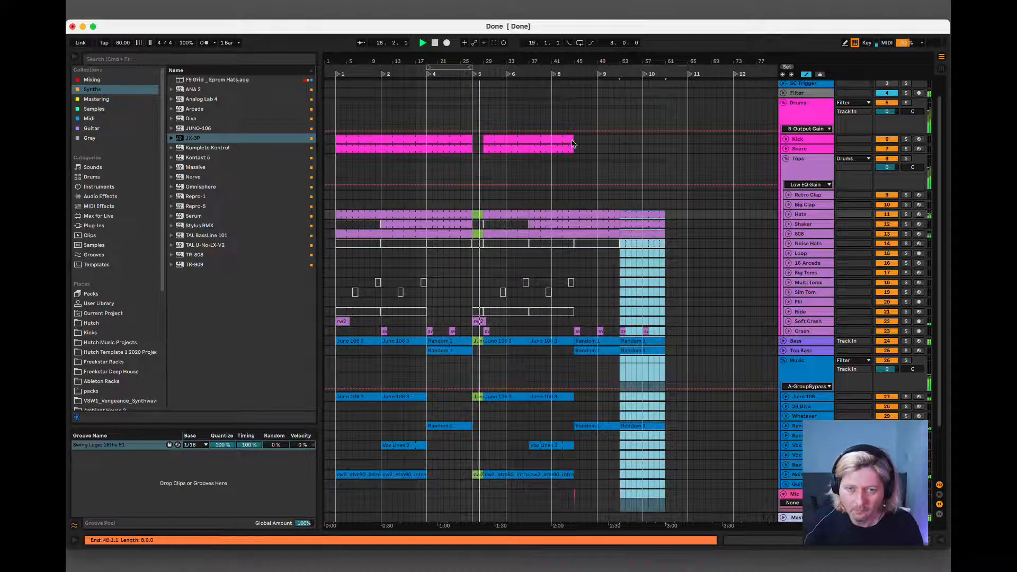
pyautogui.click(554, 144)
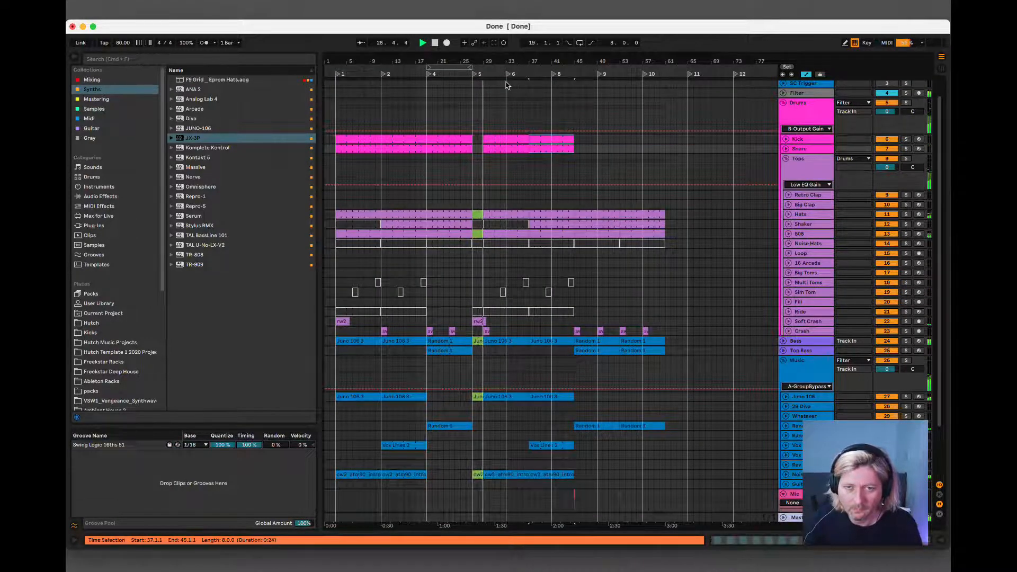
pyautogui.moveTo(508, 75); pyautogui.dragTo(486, 75)
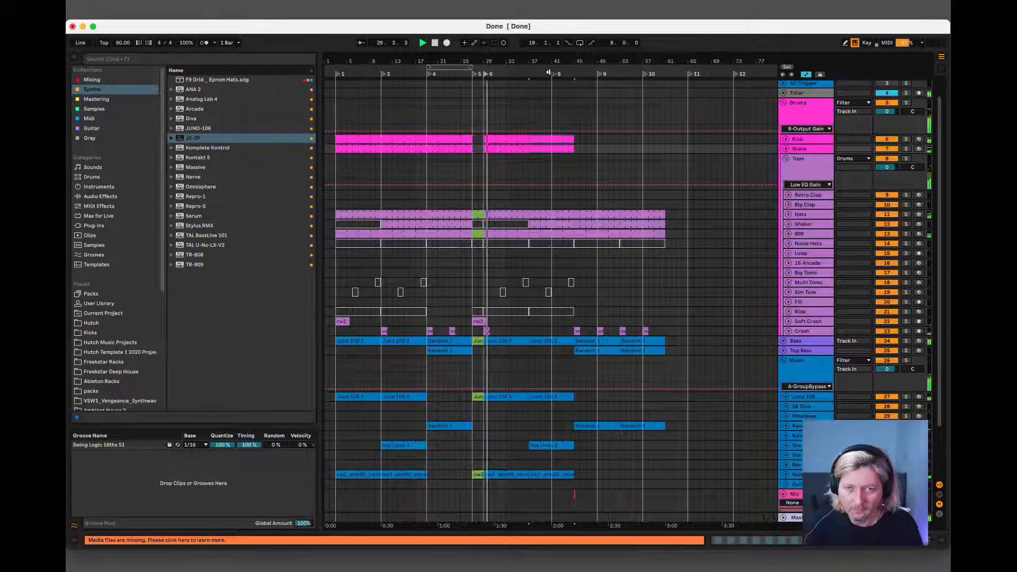
pyautogui.moveTo(548, 73); pyautogui.dragTo(531, 74)
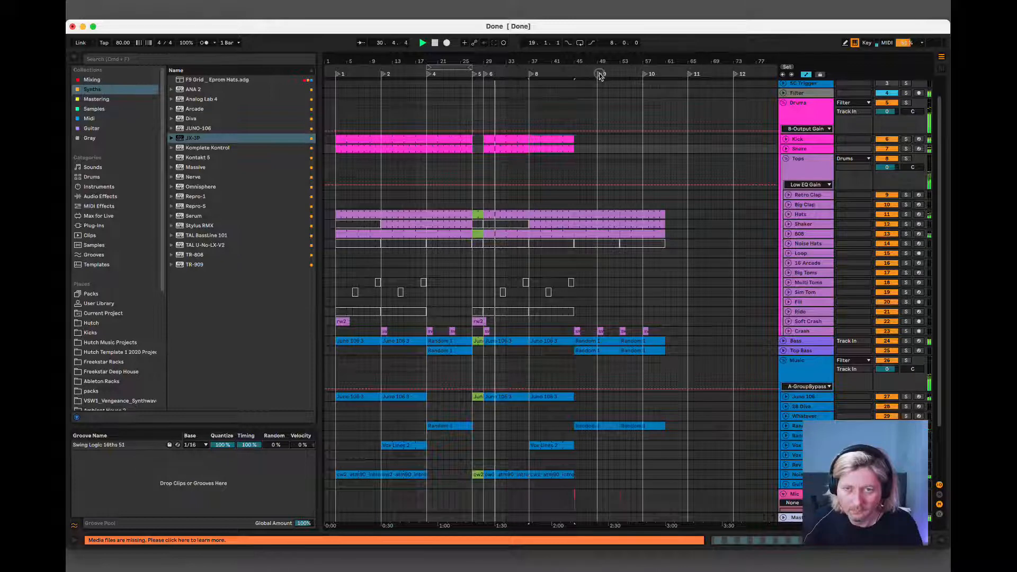
pyautogui.moveTo(601, 75); pyautogui.dragTo(576, 74)
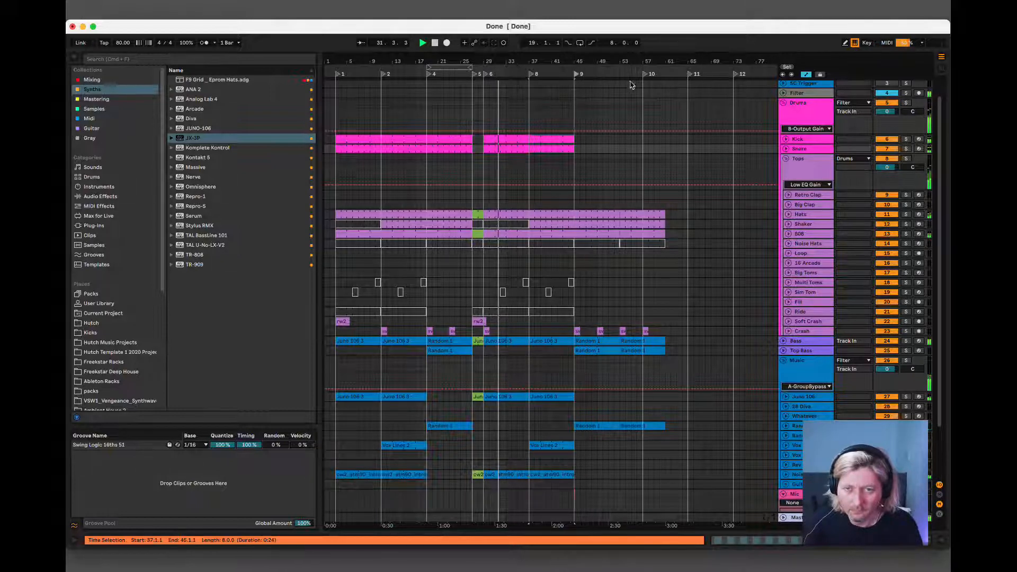
pyautogui.moveTo(652, 75); pyautogui.dragTo(623, 80)
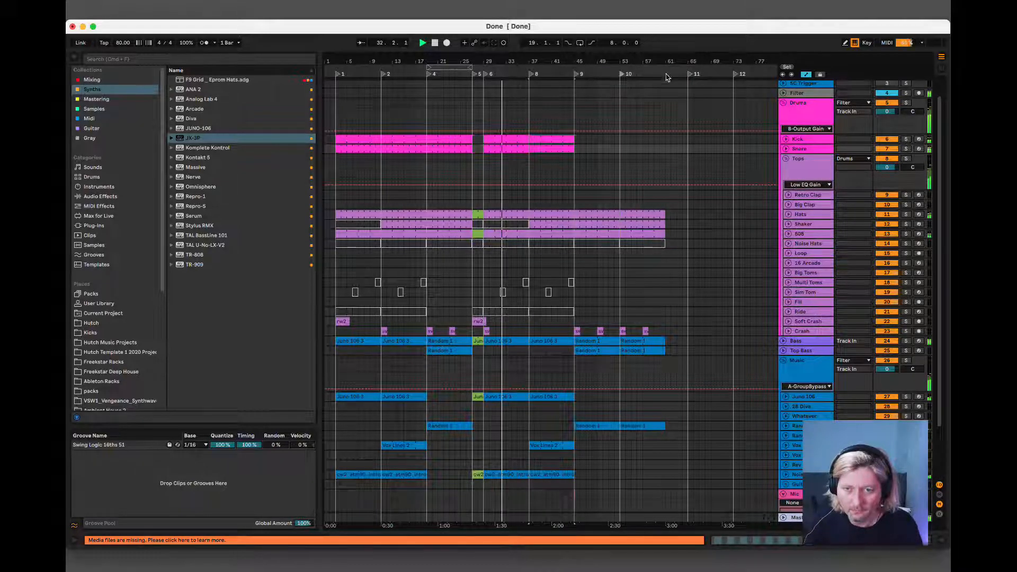
pyautogui.moveTo(691, 76); pyautogui.dragTo(669, 78)
# Duplicate the Kick and Snare clips of bars 37 to 45 twice so they run to bar 61.
pyautogui.click(549, 140)
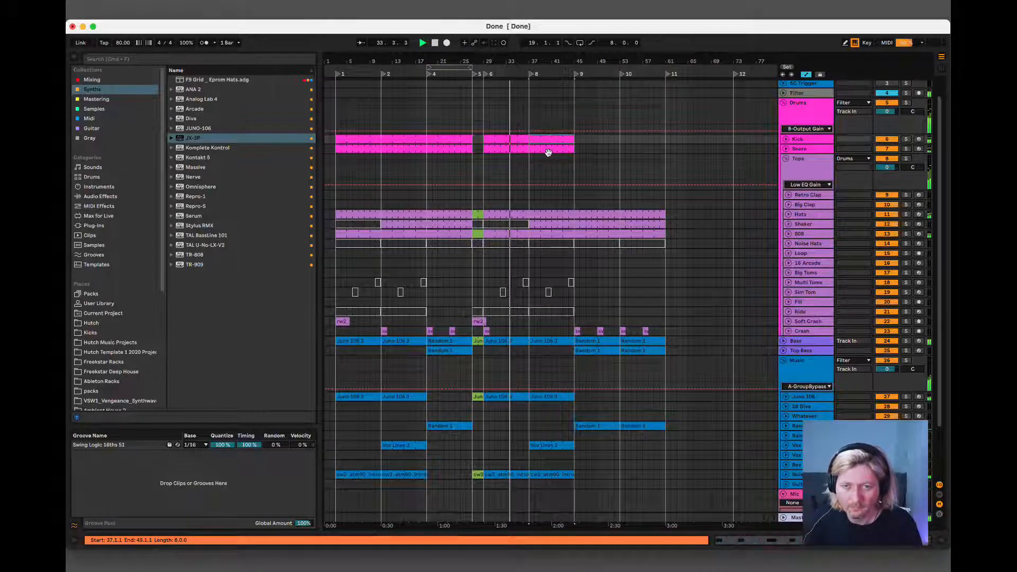
pyautogui.keyDown('shift'); pyautogui.click(547, 151); pyautogui.keyUp('shift')
pyautogui.press('super+d')
pyautogui.press('super+d')
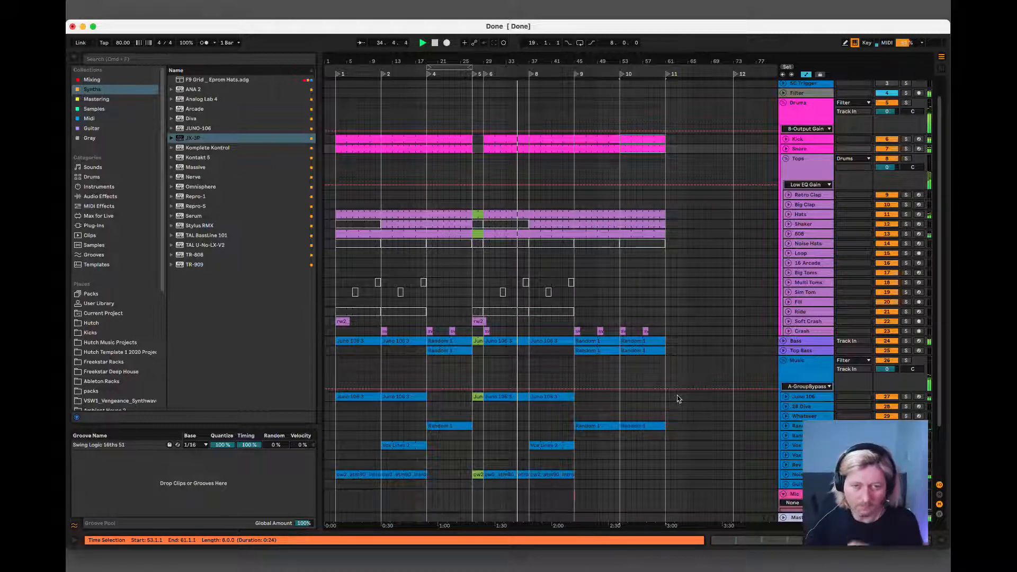
# Copy the Crash clip from bar 29 to bar 37.
pyautogui.scroll(-2, 675, 406)
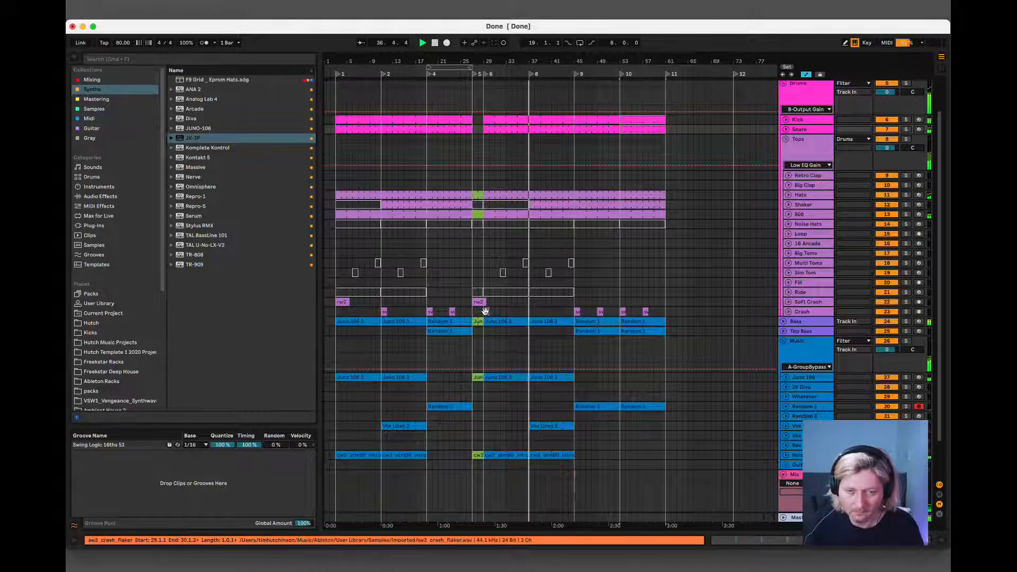
pyautogui.click(524, 310)
pyautogui.click(531, 310)
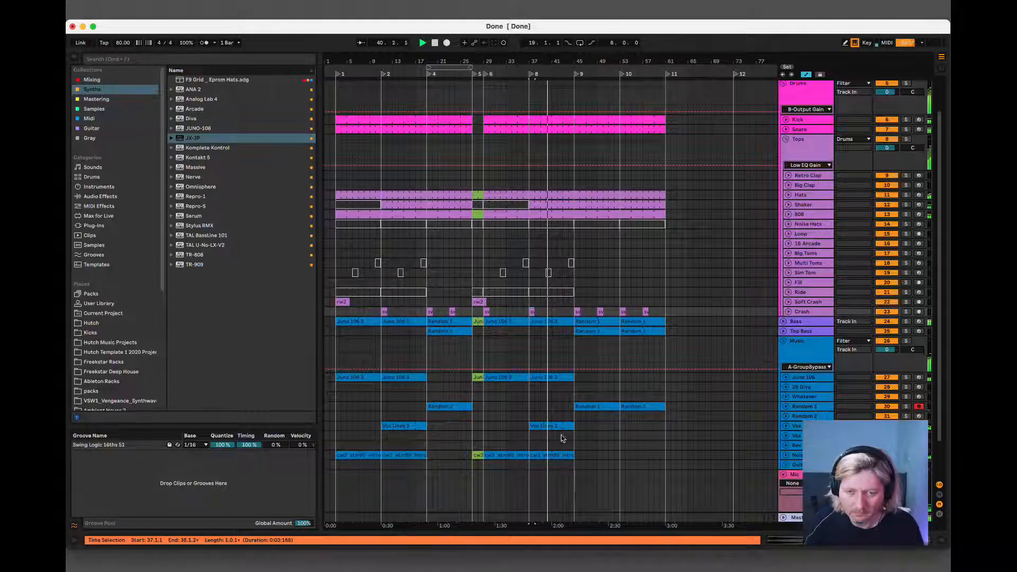
# Delete the drum clips in bar 44, from Kick down to Crash, to leave a one-bar gap before locator 9.
pyautogui.click(593, 408)
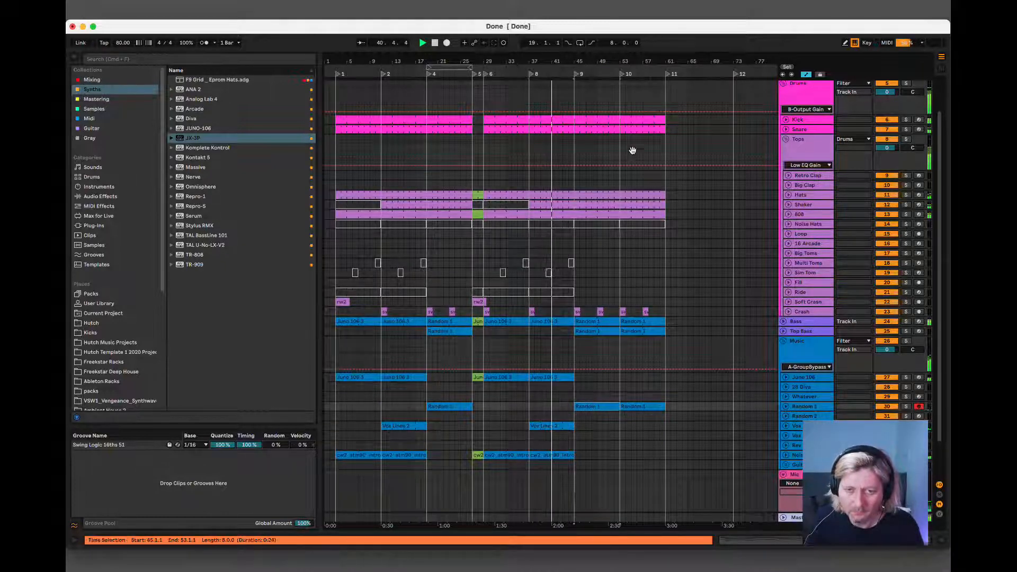
pyautogui.moveTo(572, 60); pyautogui.dragTo(579, 95)
pyautogui.moveTo(600, 139); pyautogui.dragTo(615, 145)
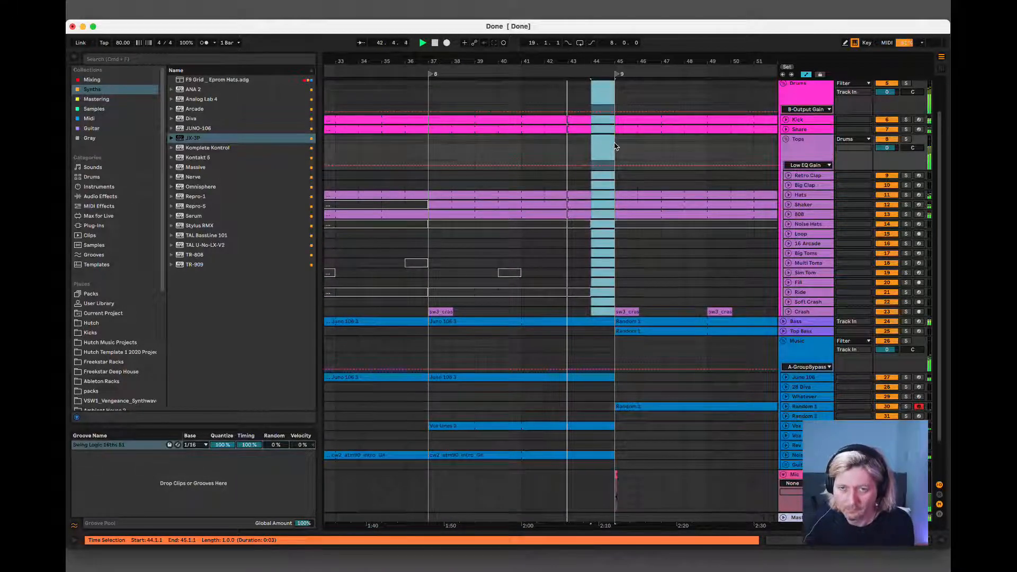
pyautogui.doubleClick(618, 61)
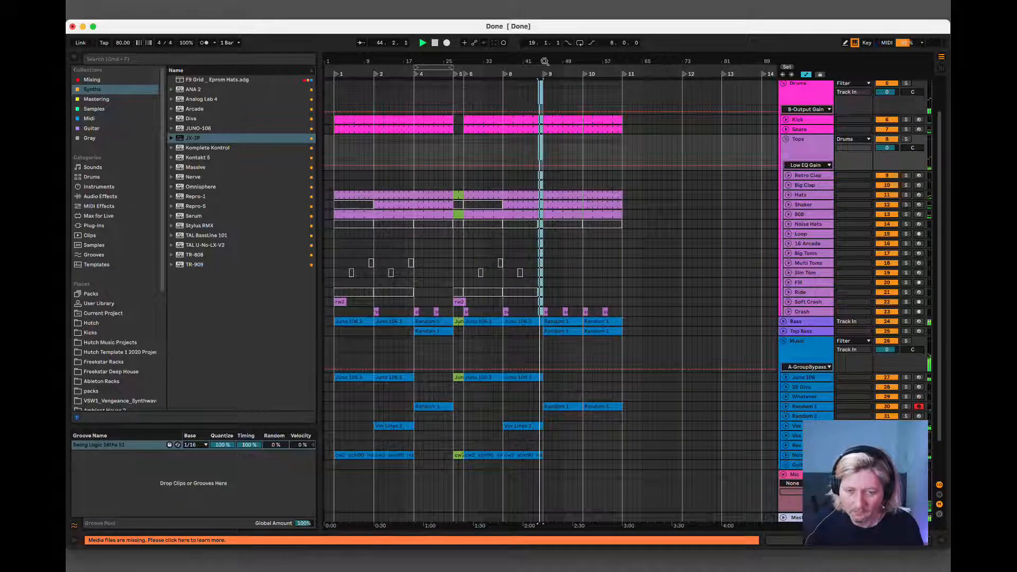
# Delete the drum clips in bar 18, from Kick down to Ride, to leave a one-bar gap before locator 4.
pyautogui.moveTo(441, 60); pyautogui.dragTo(602, 106)
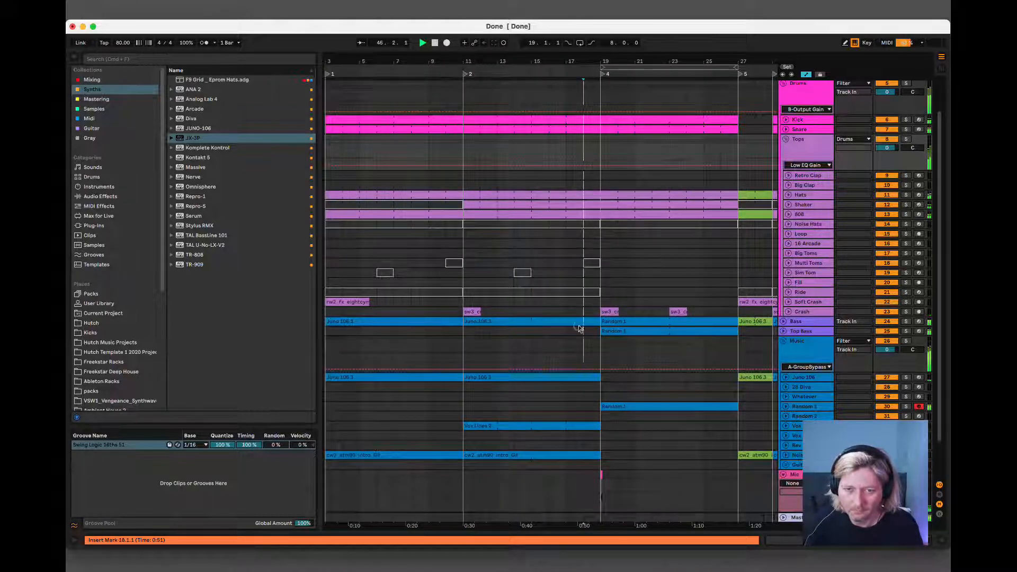
pyautogui.moveTo(580, 328); pyautogui.dragTo(594, 292)
pyautogui.press('Delete')
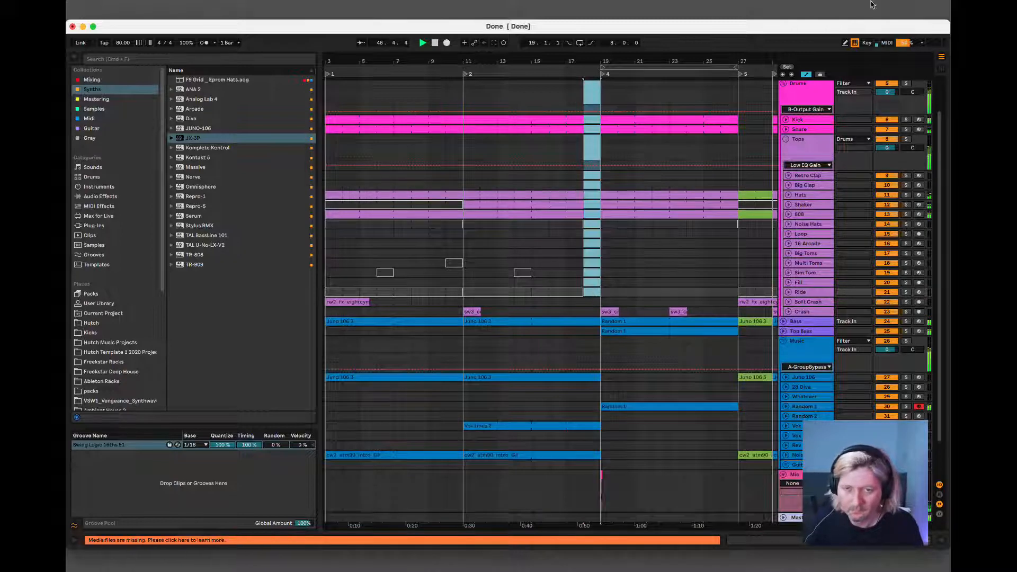
# Copy a Ride clip to bars 53 to 61 and activate the copy.
pyautogui.moveTo(659, 61); pyautogui.dragTo(443, 66)
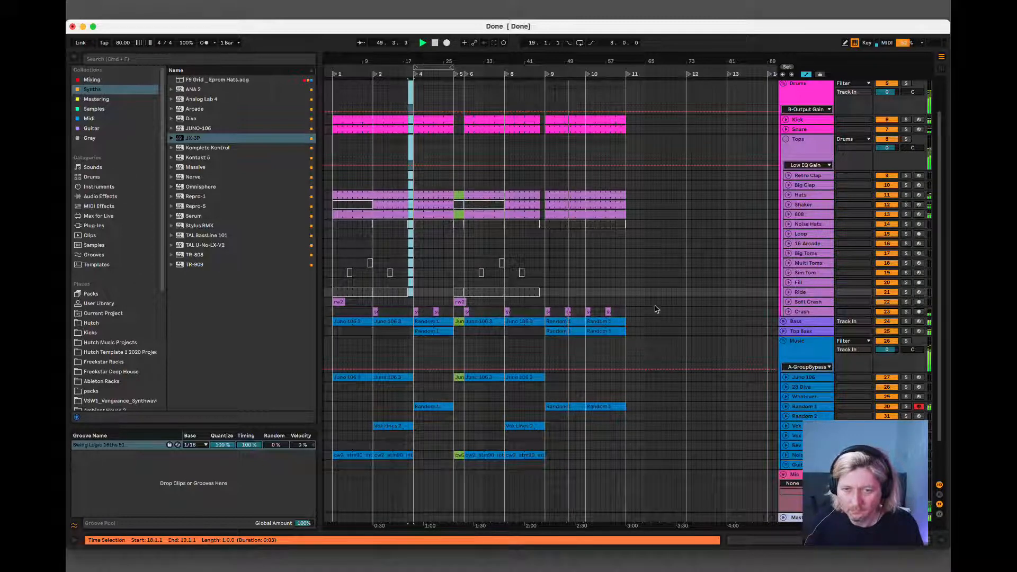
pyautogui.click(522, 291)
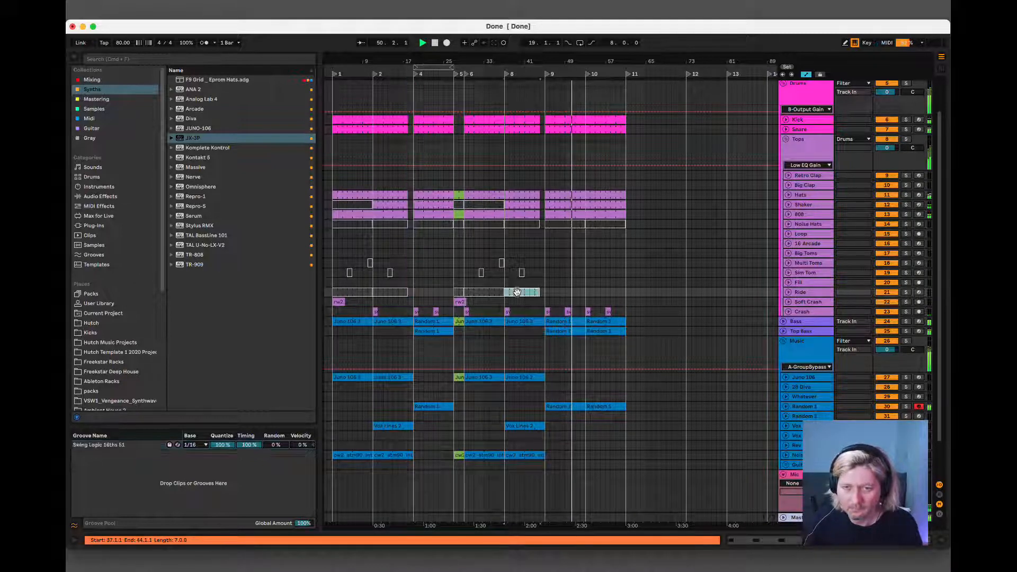
pyautogui.moveTo(483, 294); pyautogui.dragTo(604, 291)
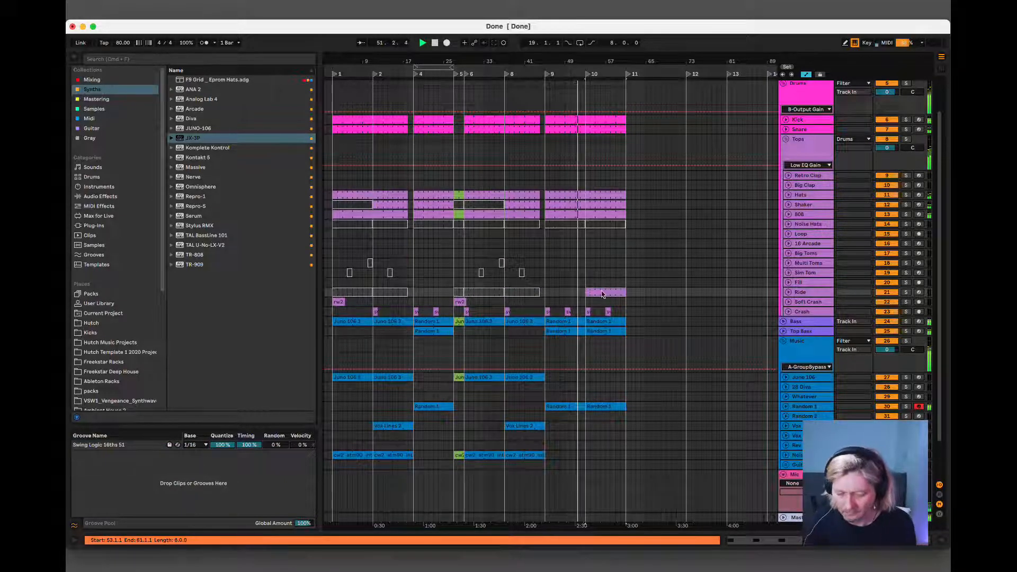
# Delete the deactivated Ride clips between bars 3 and 44.
pyautogui.click(517, 293)
pyautogui.moveTo(516, 293); pyautogui.dragTo(363, 291)
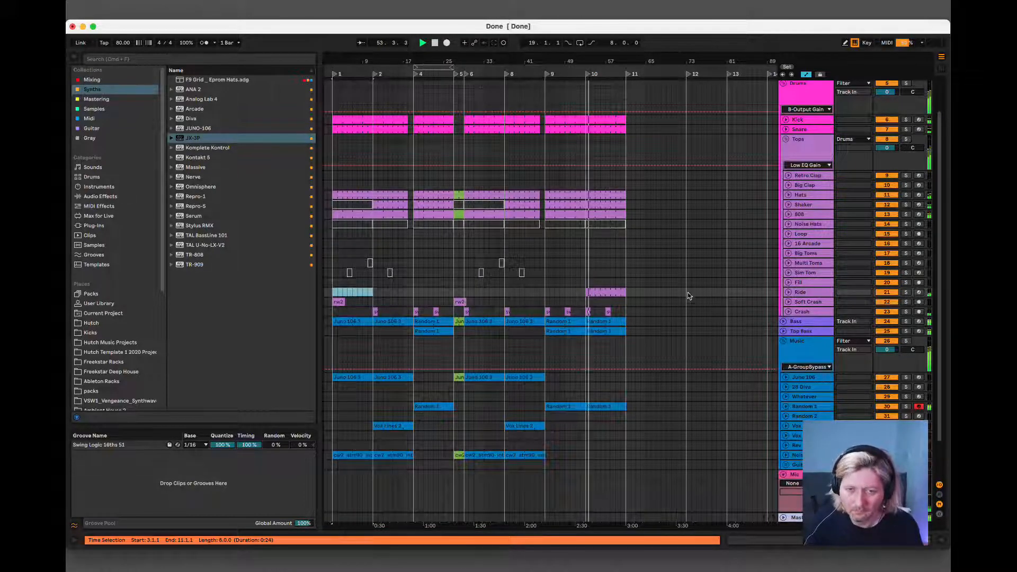
pyautogui.click(481, 272)
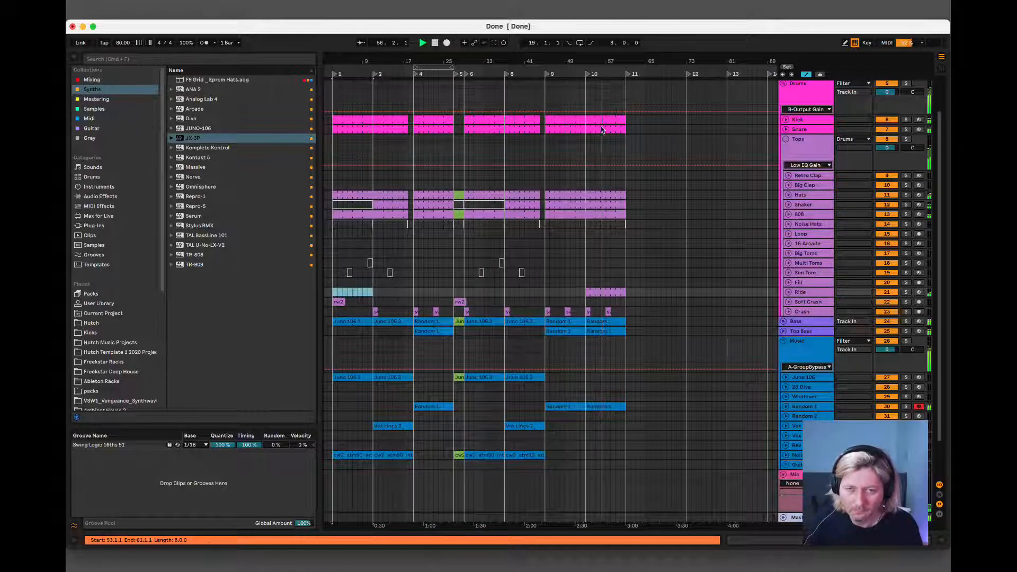
# Extend the arrangement loop to cover the whole arrangement from bar 3 to bar 61.
pyautogui.moveTo(419, 68); pyautogui.dragTo(335, 70)
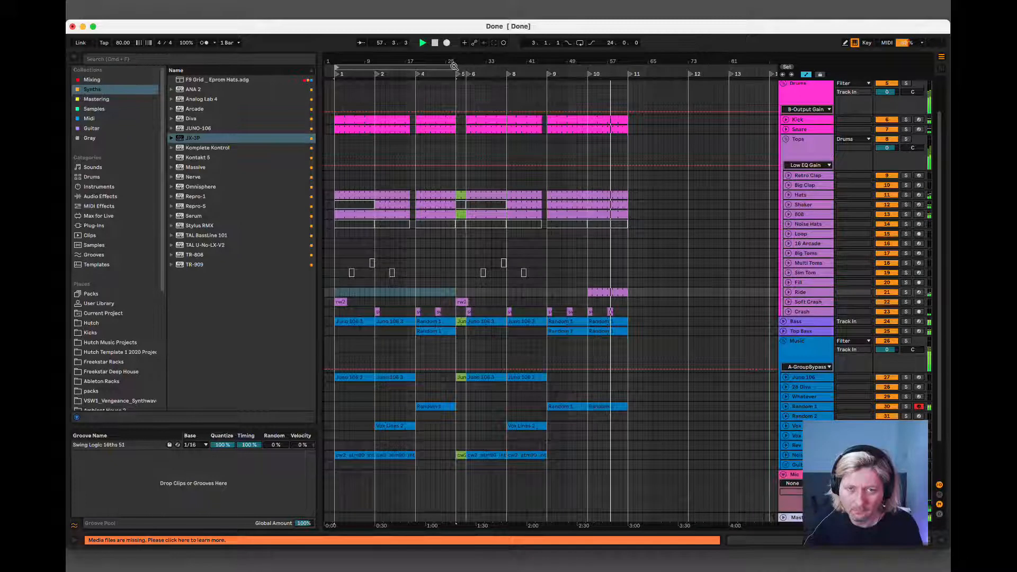
pyautogui.moveTo(453, 65); pyautogui.dragTo(625, 66)
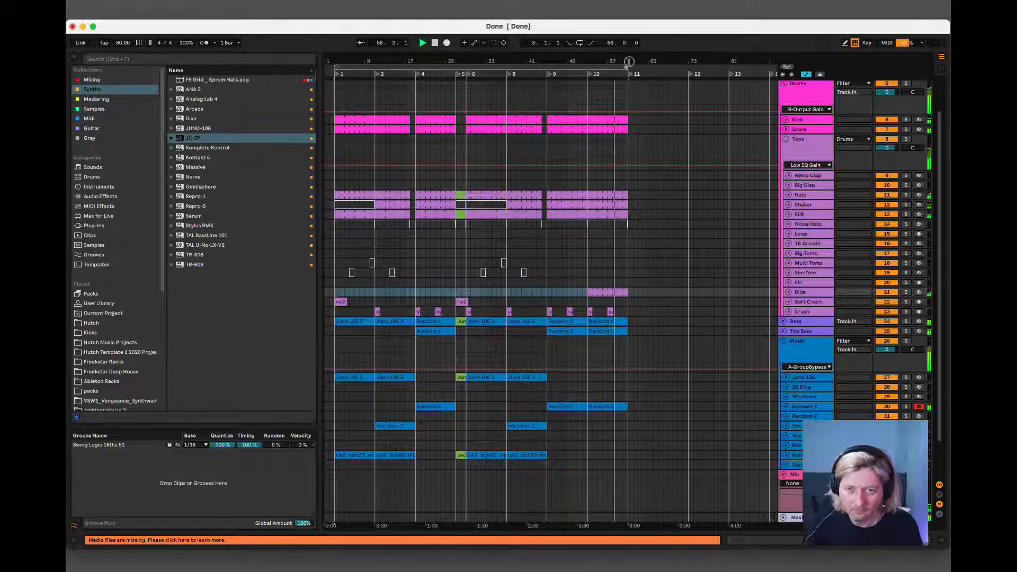
pyautogui.click(805, 389)
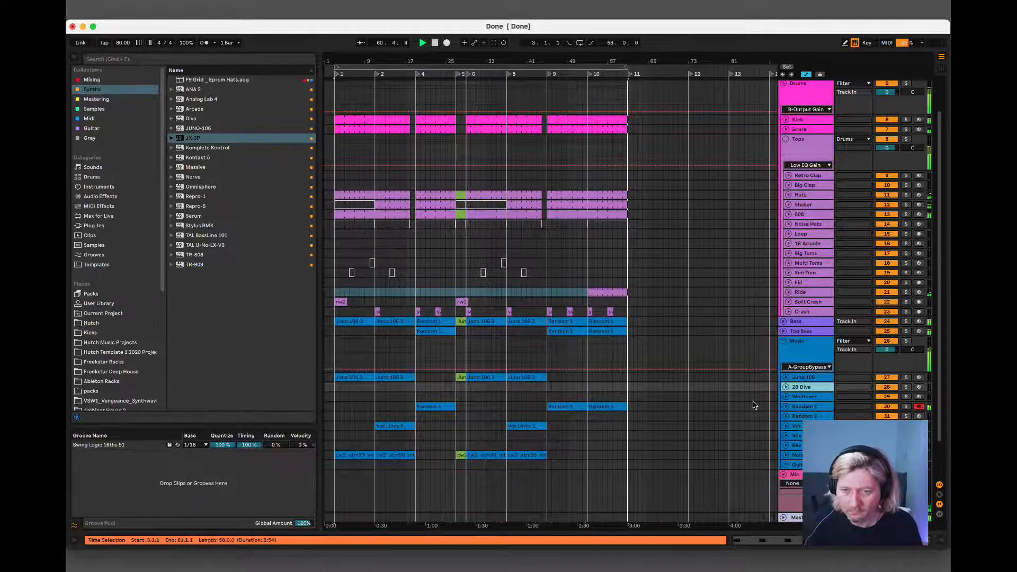
pyautogui.click(352, 377)
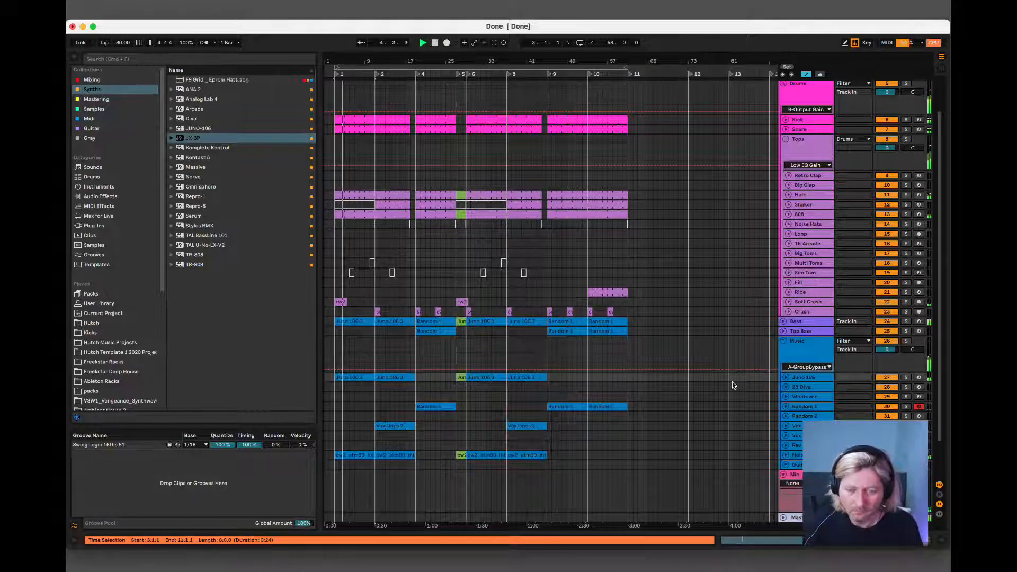
# Unfold the 28 Diva track and save the set.
pyautogui.scroll(-3, 507, 397)
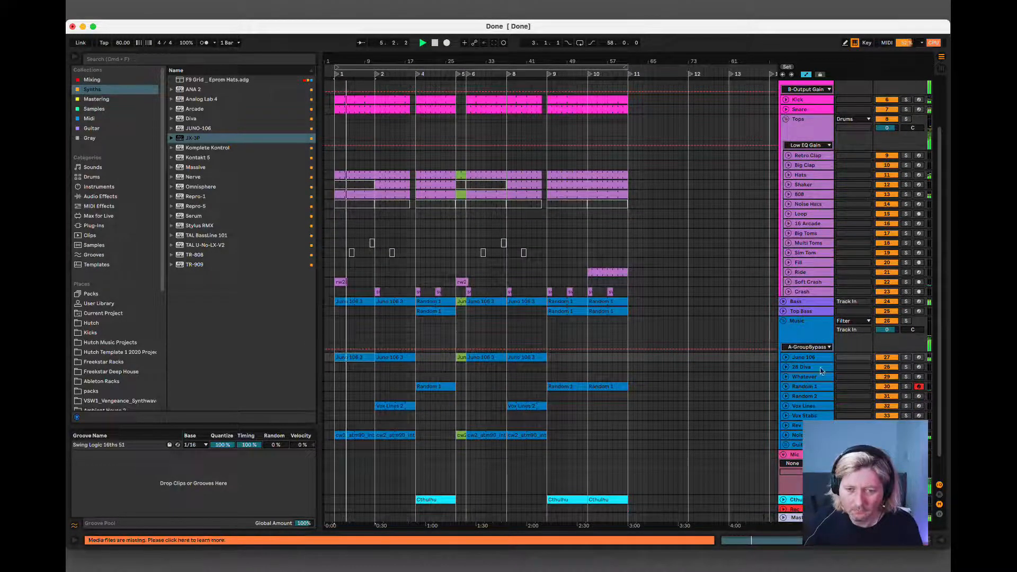
pyautogui.click(807, 397)
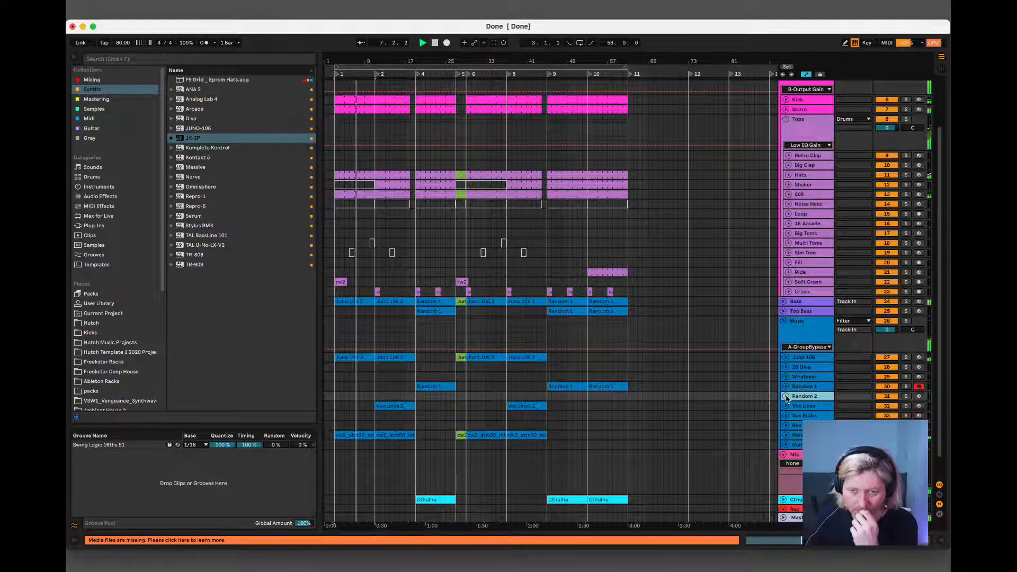
pyautogui.click(804, 367)
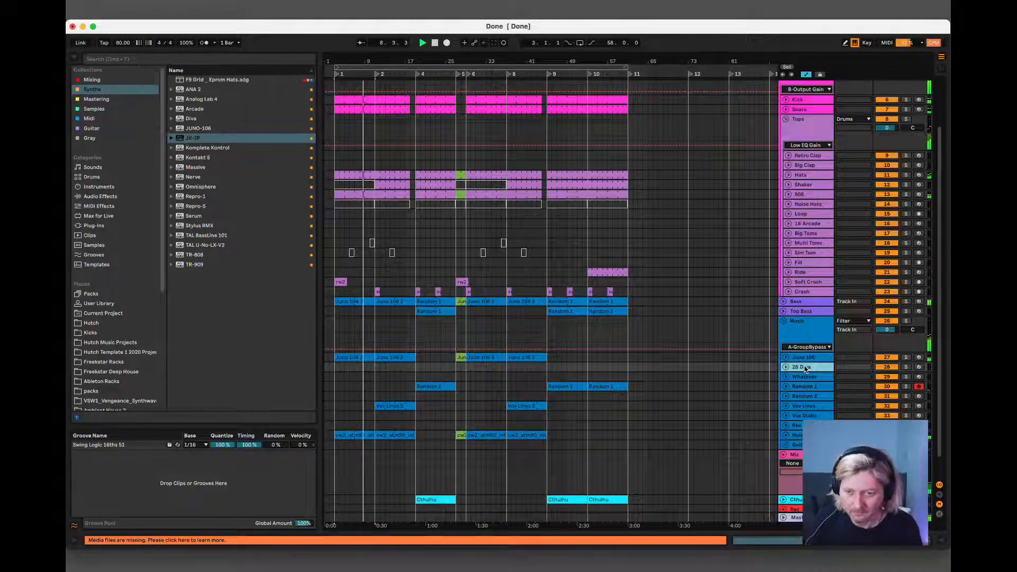
pyautogui.click(786, 367)
pyautogui.press('super+s')
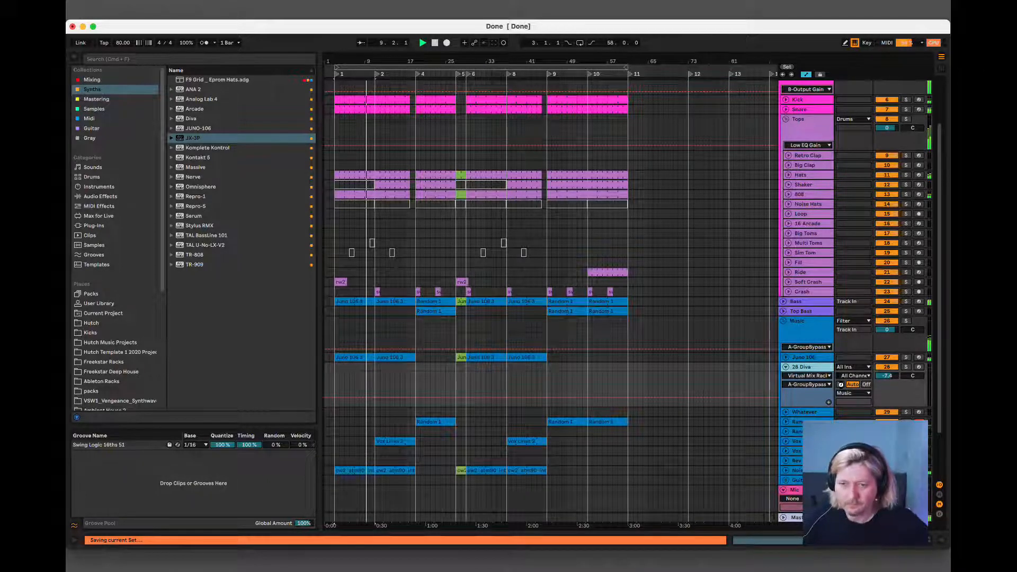
# Set the 28 Diva track's monitoring to In and take its MIDI from the Cthulhu track's Cthulhu plug-in output.
pyautogui.click(840, 385)
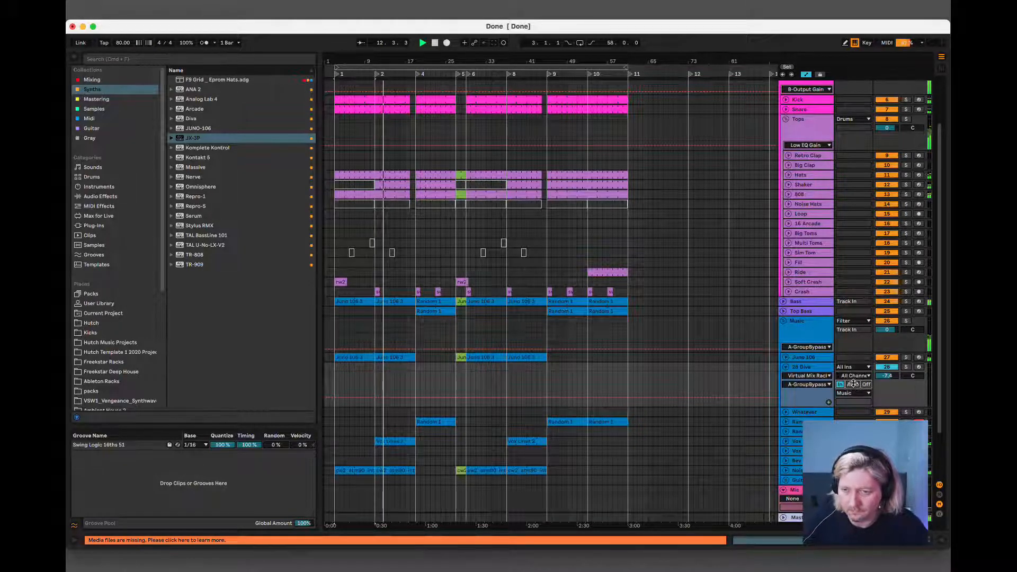
pyautogui.click(851, 367)
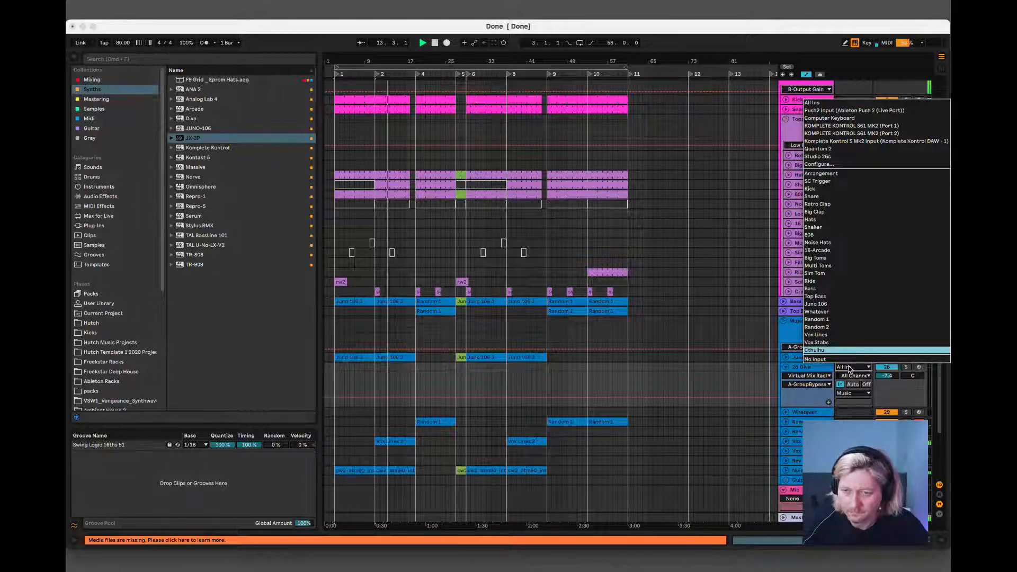
pyautogui.click(848, 350)
pyautogui.click(852, 375)
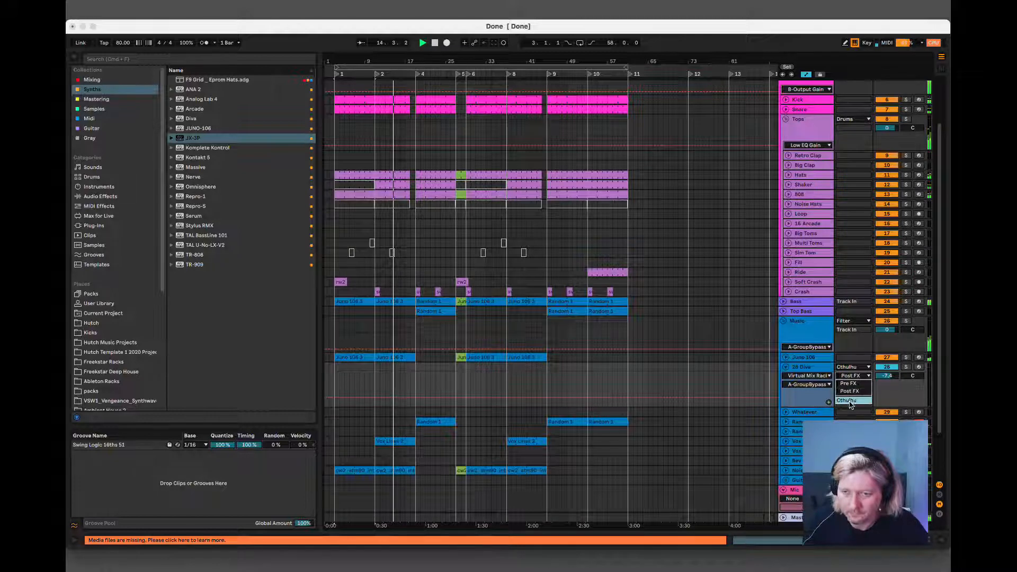
pyautogui.scroll(-3, 442, 374)
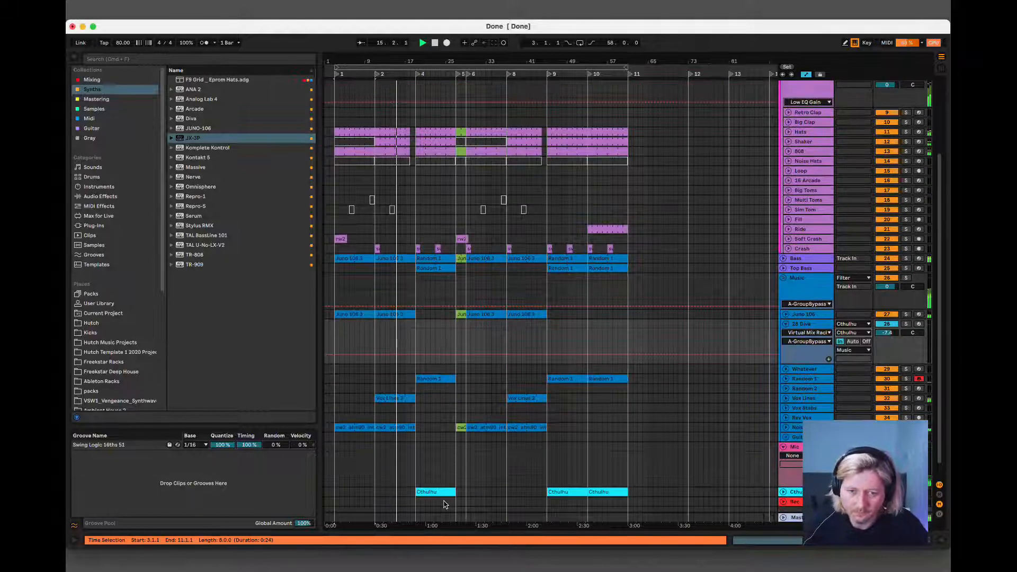
pyautogui.click(512, 494)
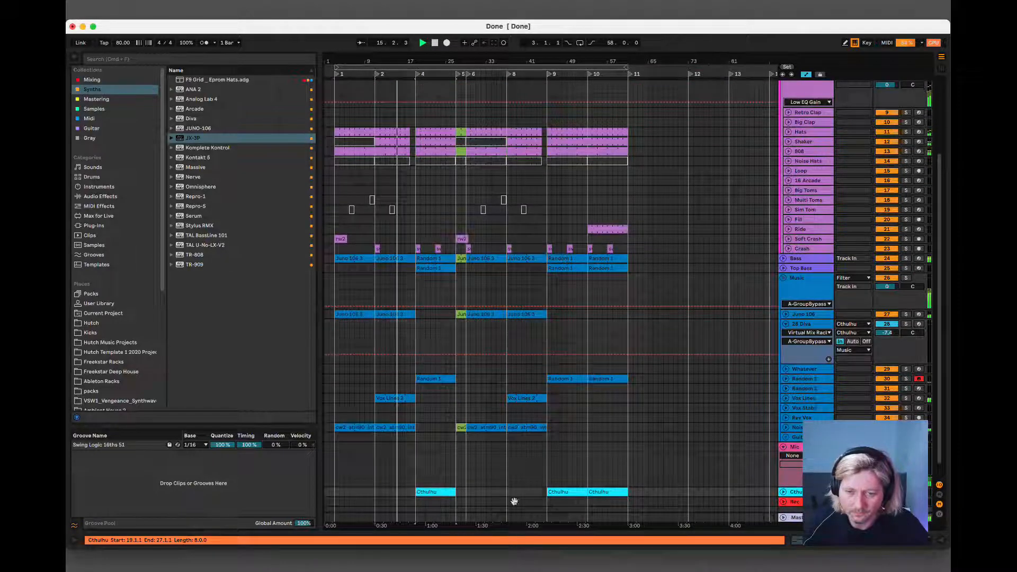
# Load the preset PLUCK Night Stalker in the 28 Diva track's Diva and lower the track volume to -14.3 dB.
pyautogui.doubleClick(814, 326)
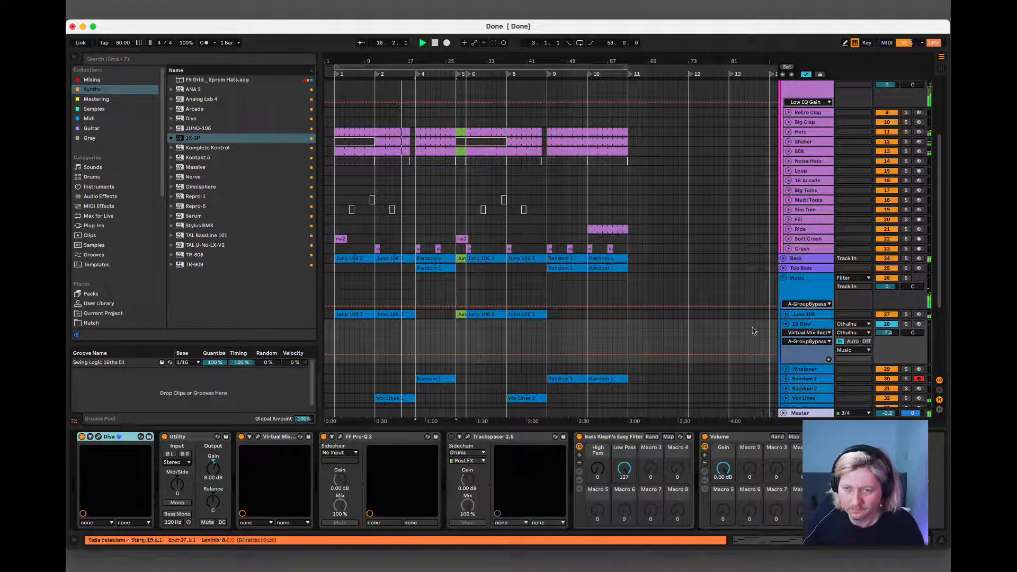
pyautogui.click(99, 436)
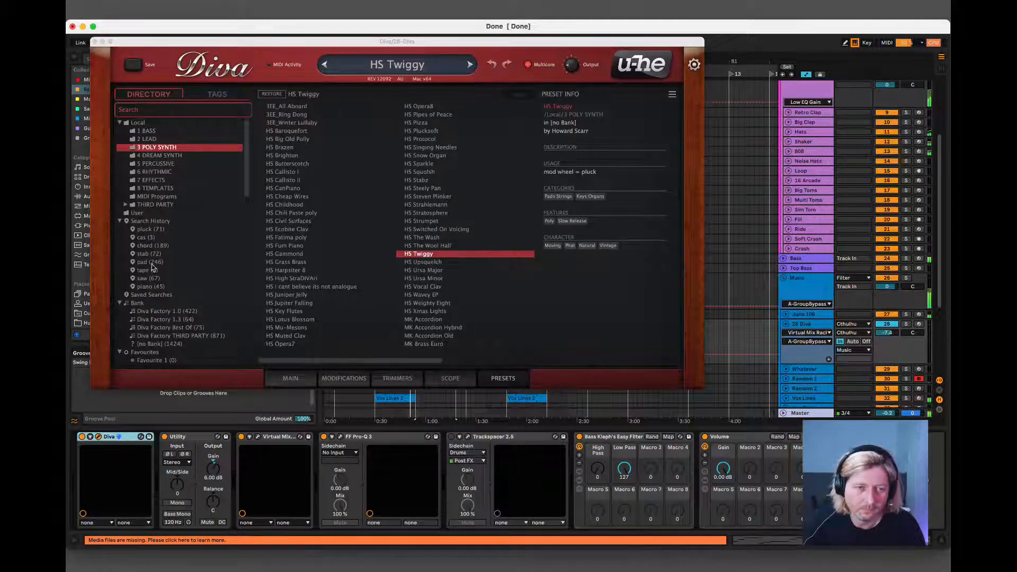
pyautogui.click(158, 231)
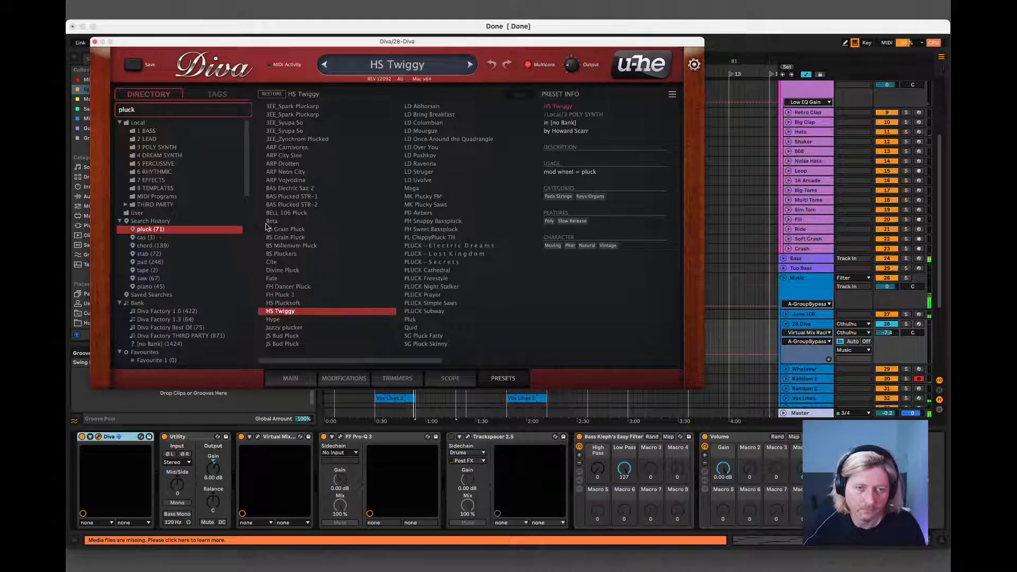
pyautogui.click(426, 280)
pyautogui.click(424, 287)
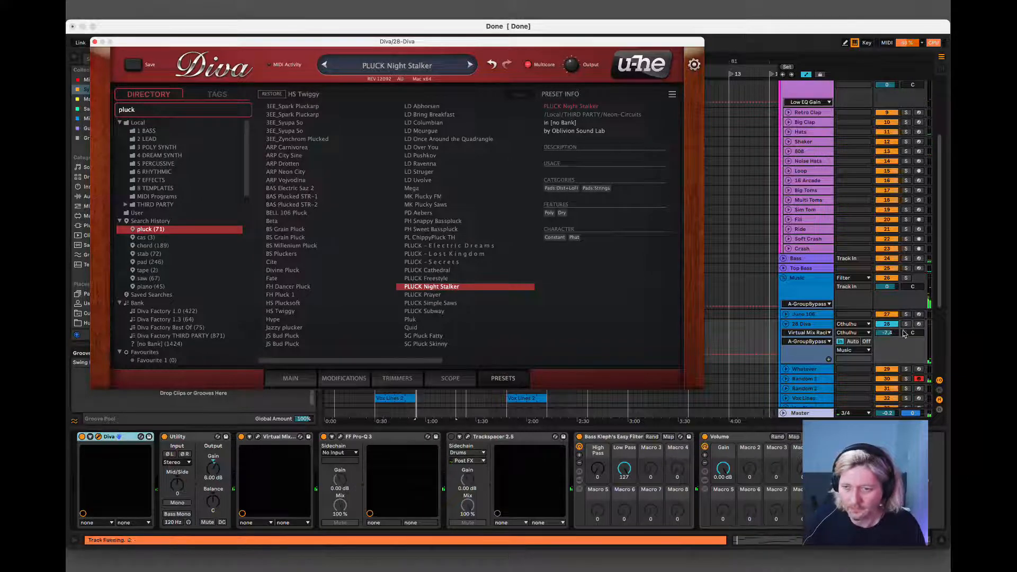
pyautogui.moveTo(890, 336); pyautogui.dragTo(891, 336)
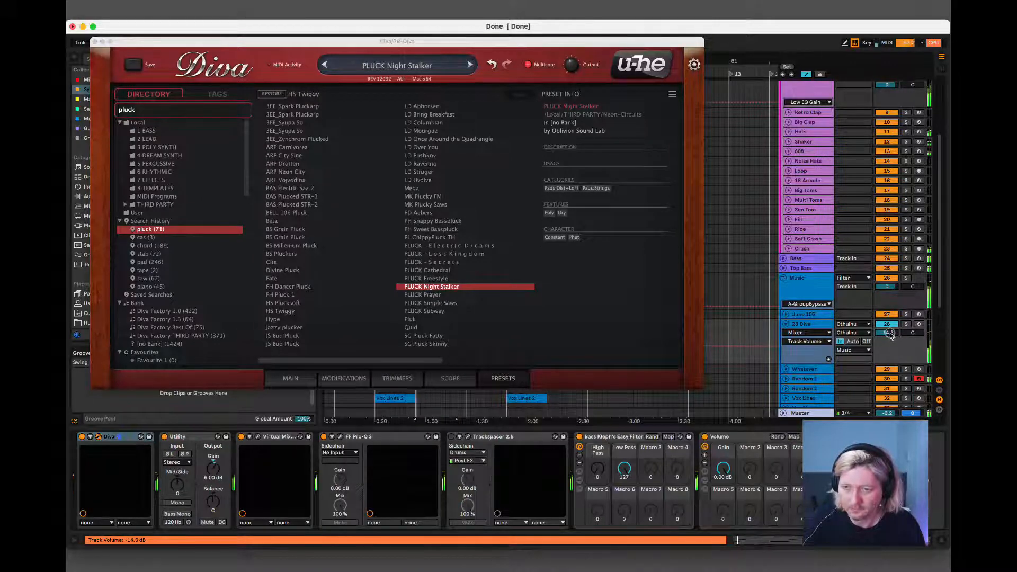
pyautogui.click(94, 42)
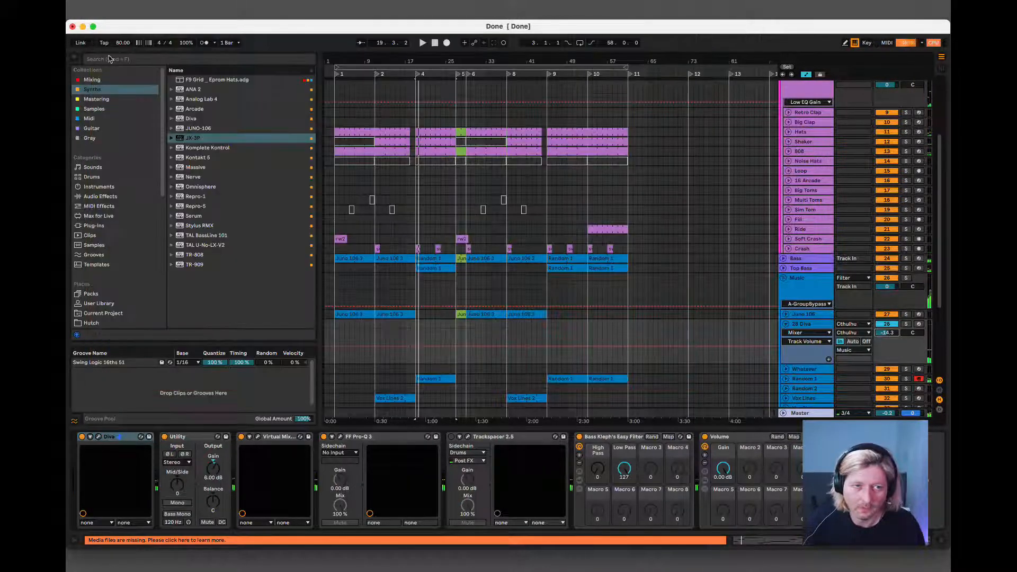
# Examine the MIDI notes of the Cthulhu clip in bars 19 to 27.
pyautogui.scroll(-5, 472, 239)
pyautogui.doubleClick(434, 369)
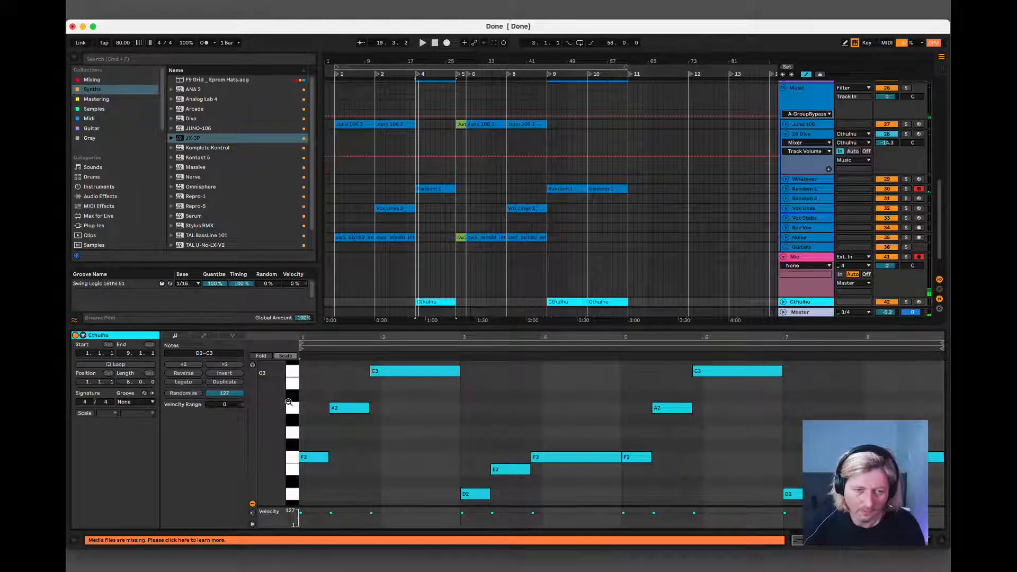
pyautogui.click(942, 546)
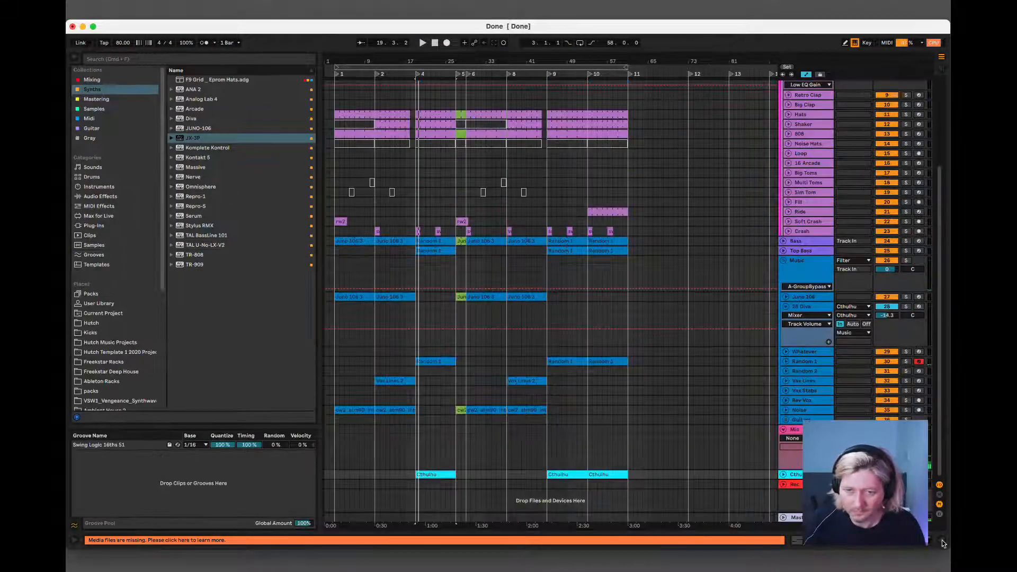
# Open the Cthulhu plug-in on the Cthulhu track and turn on its arpeggiator.
pyautogui.click(894, 540)
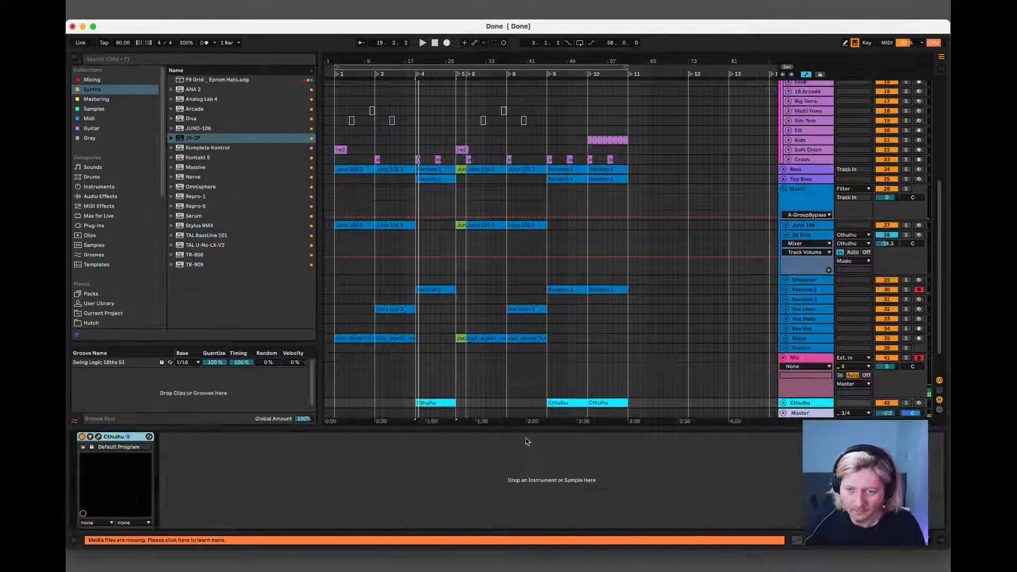
pyautogui.click(98, 438)
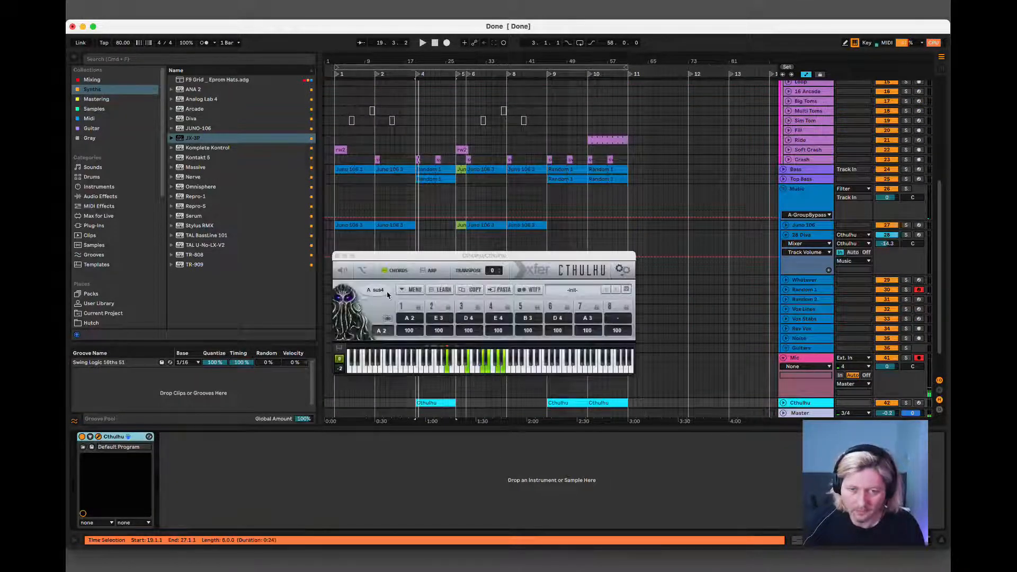
pyautogui.click(422, 272)
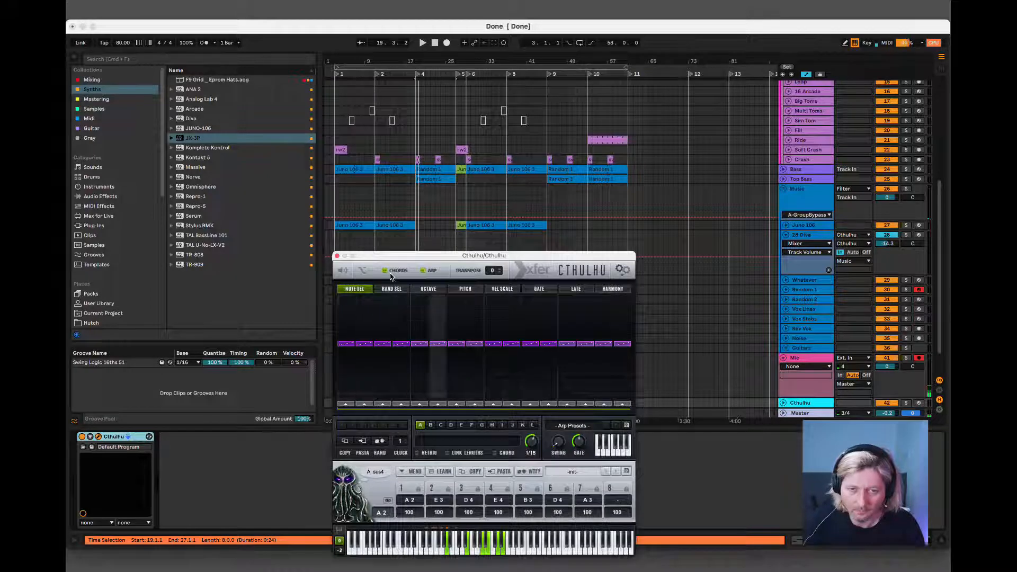
pyautogui.click(385, 270)
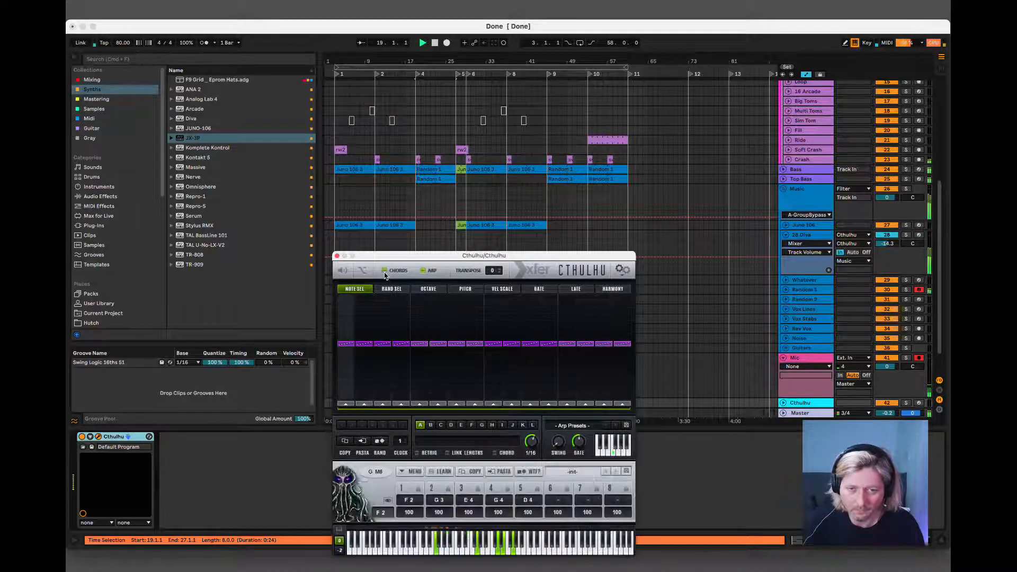
# Play the passage with the 28 Diva track briefly soloed and raise its track volume to -7.0 dB.
pyautogui.press('space')
pyautogui.click(905, 235)
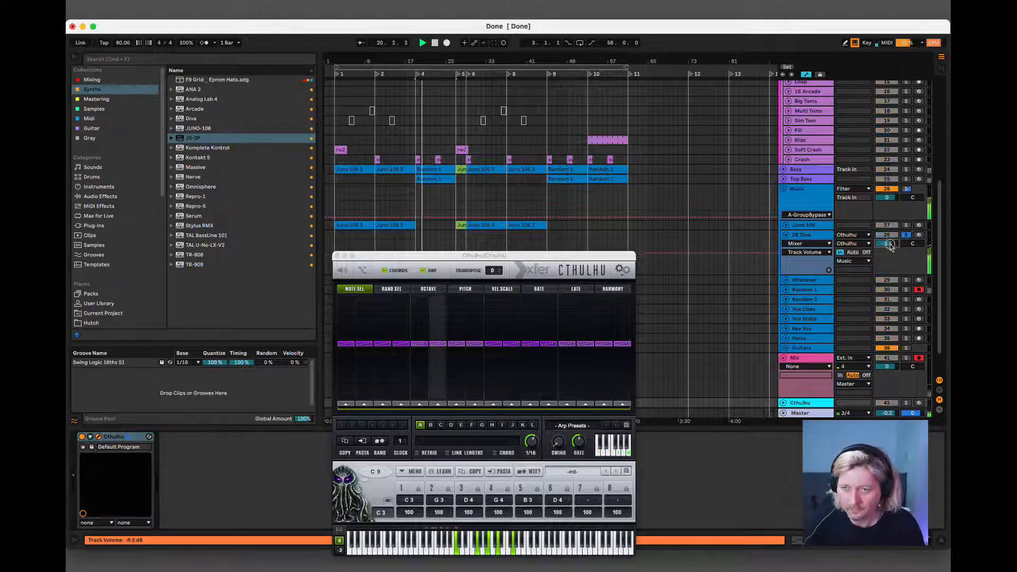
pyautogui.click(906, 235)
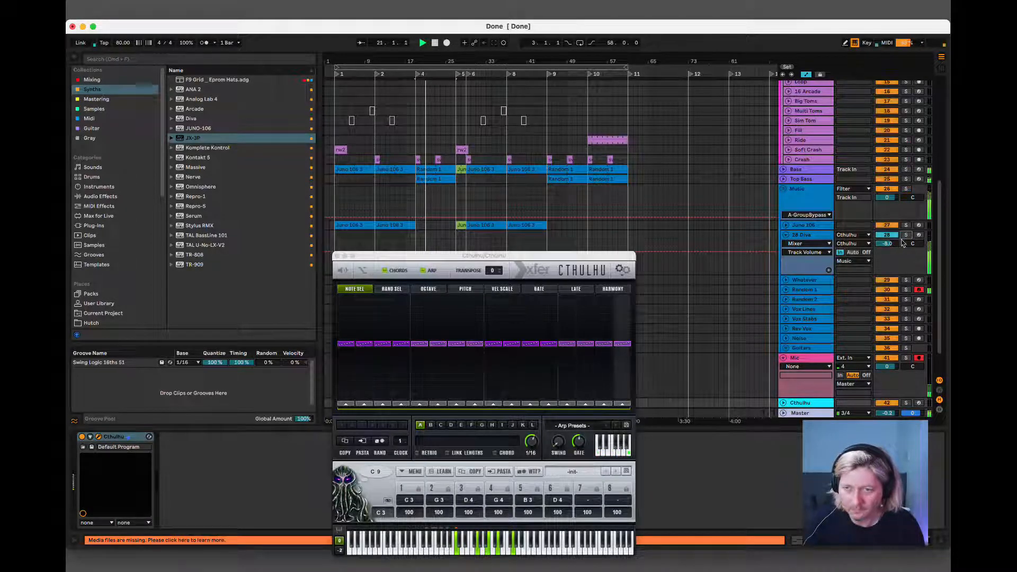
pyautogui.moveTo(888, 245); pyautogui.dragTo(889, 246)
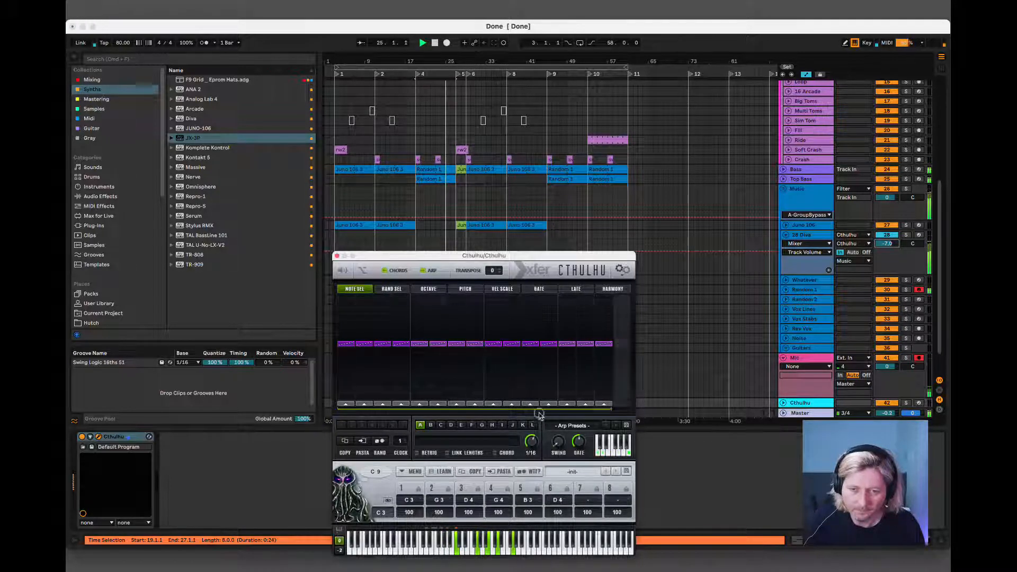
# Shorten Cthulhu's arpeggiator pattern to four steps and set their note selection to 1, 4, 3 and 2.
pyautogui.moveTo(616, 406); pyautogui.dragTo(404, 414)
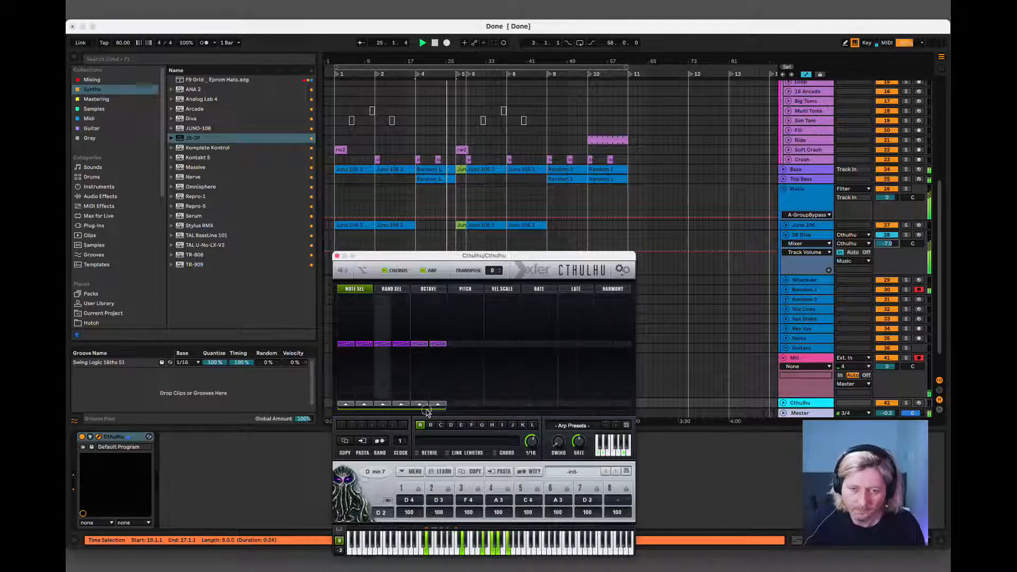
pyautogui.click(346, 397)
pyautogui.click(364, 379)
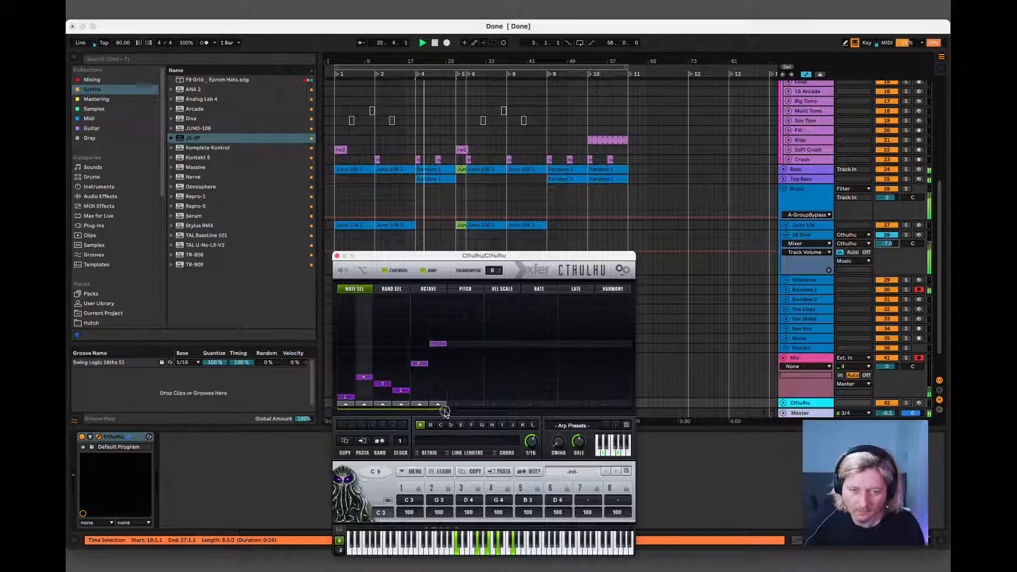
# Extend the arpeggiator pattern to eight steps with notes 5, 3 and 2 on steps 6 to 8, soloing the 28 Diva track to listen.
pyautogui.moveTo(445, 411); pyautogui.dragTo(474, 410)
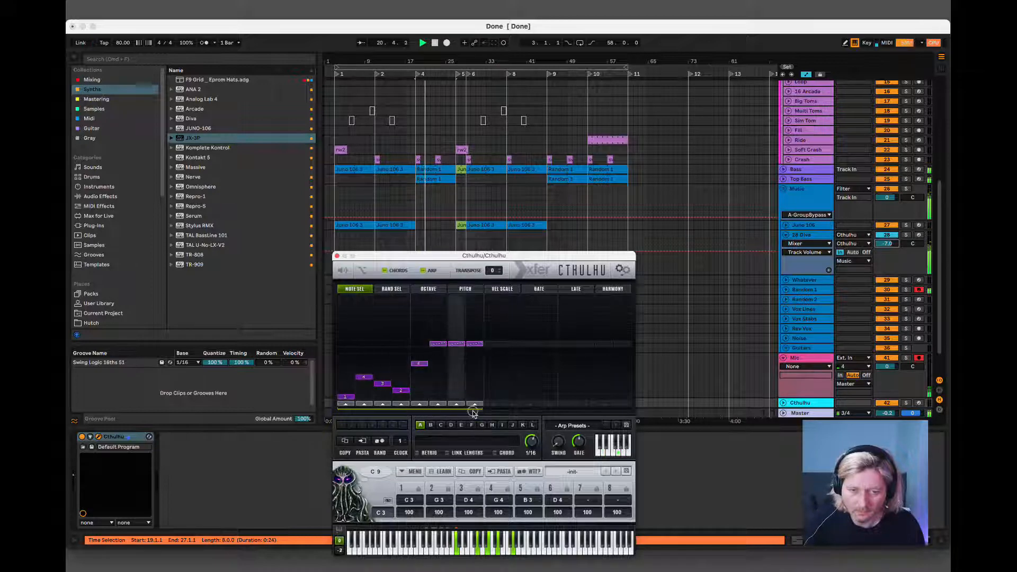
pyautogui.click(437, 368)
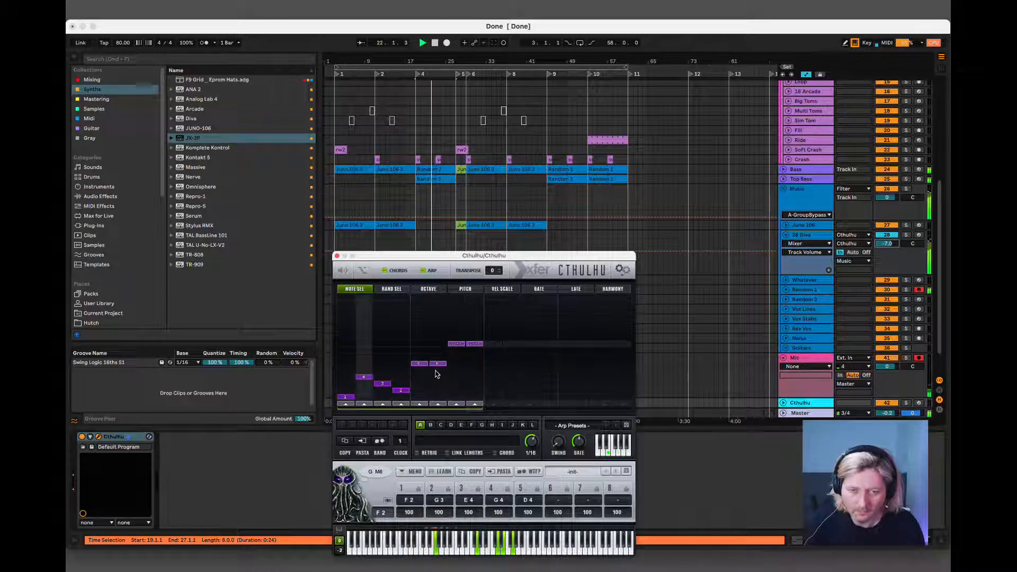
pyautogui.click(437, 371)
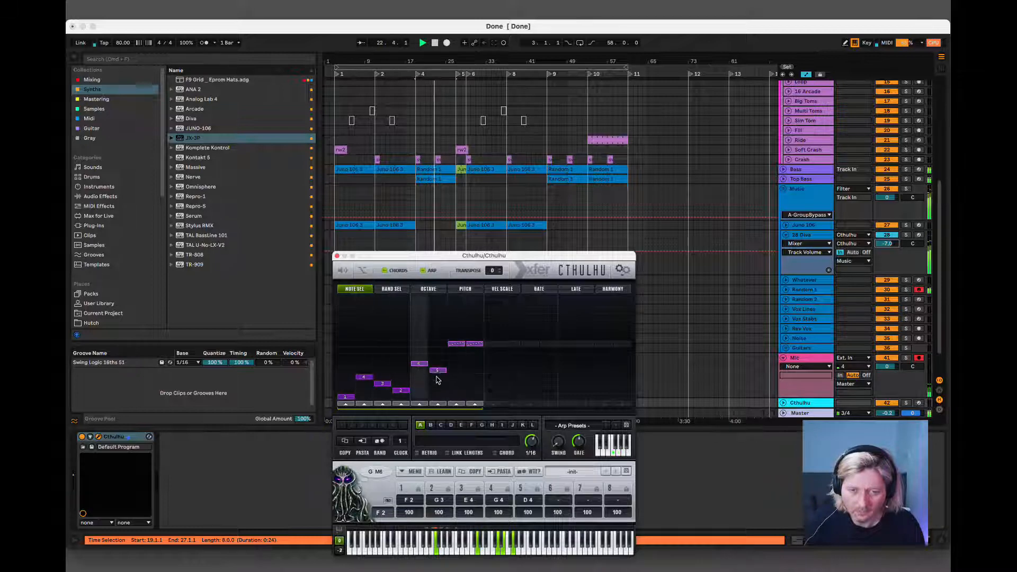
pyautogui.click(456, 396)
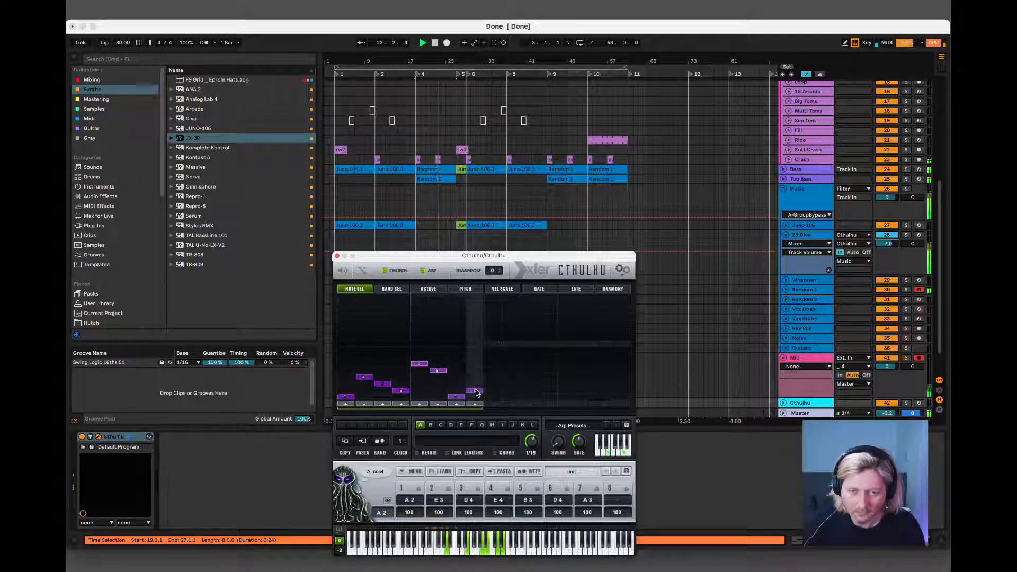
pyautogui.click(474, 391)
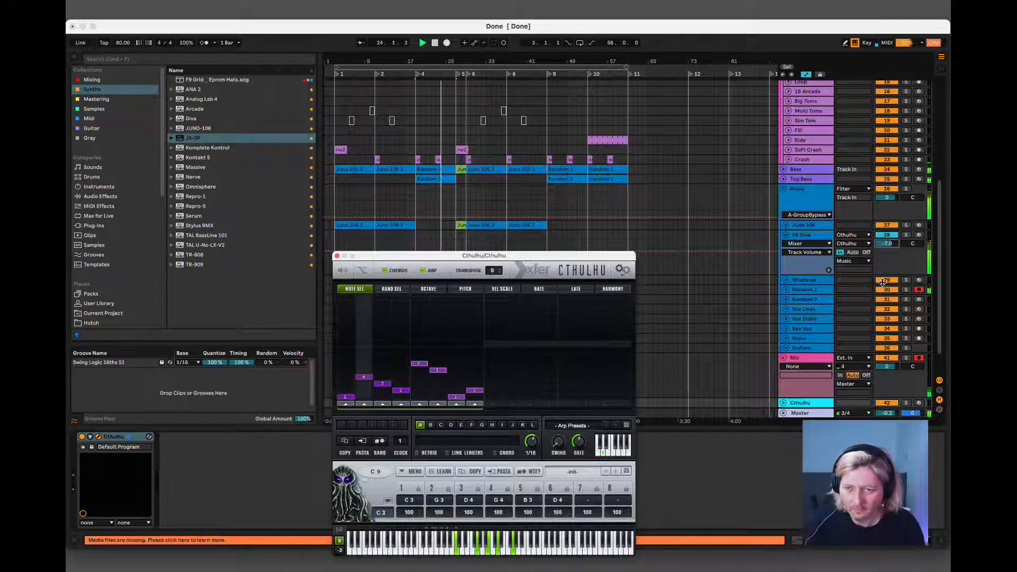
pyautogui.click(905, 236)
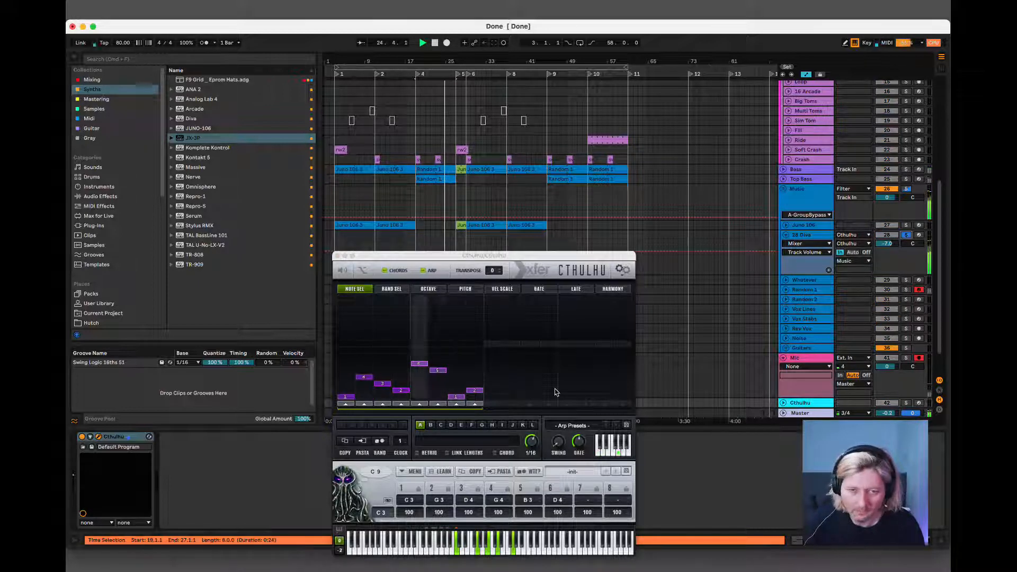
pyautogui.click(456, 383)
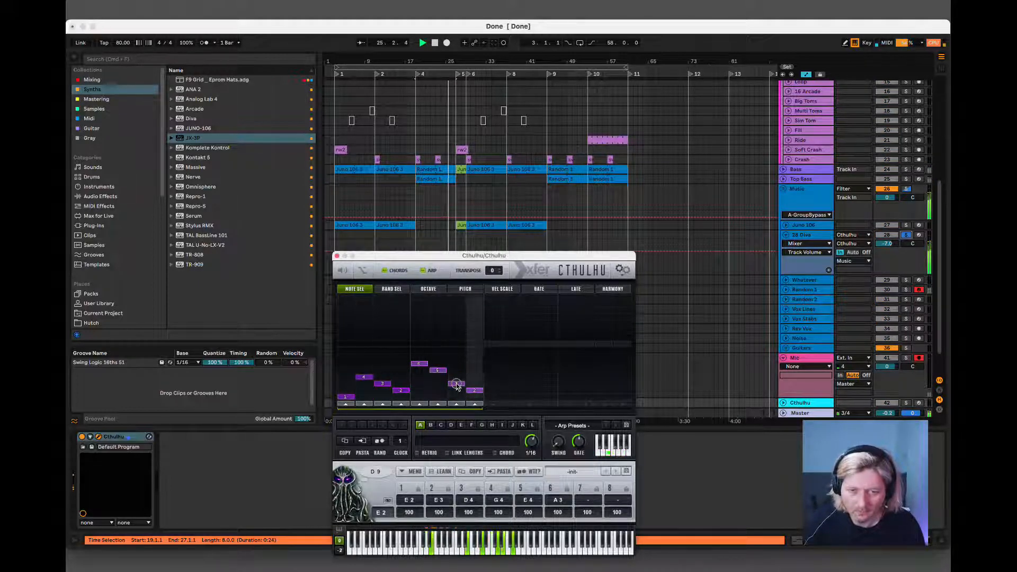
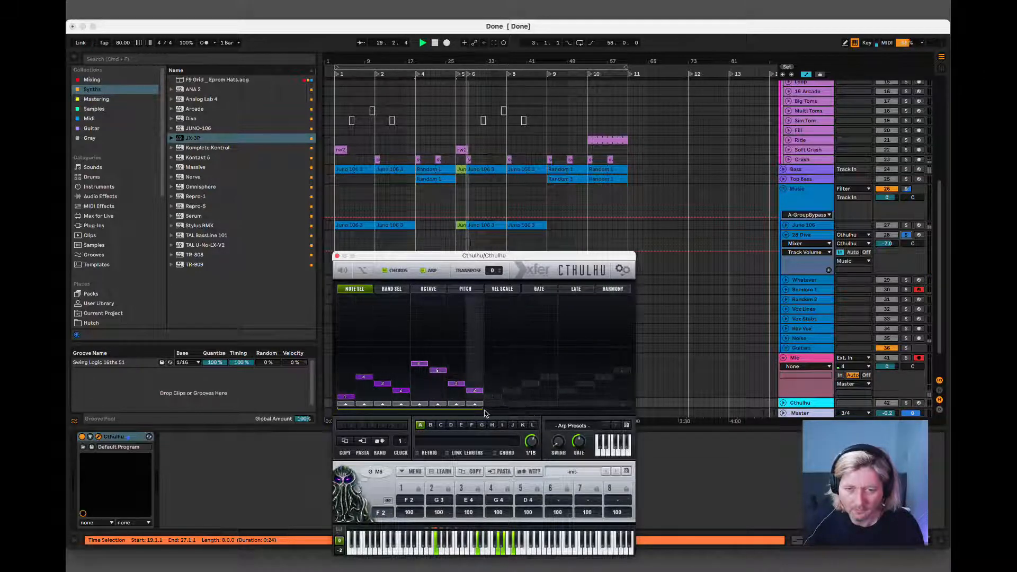
# Extend Cthulhu's arpeggiator pattern to sixteen steps and play briefly from the Random 1 clip at bar 19.
pyautogui.moveTo(485, 408); pyautogui.dragTo(623, 412)
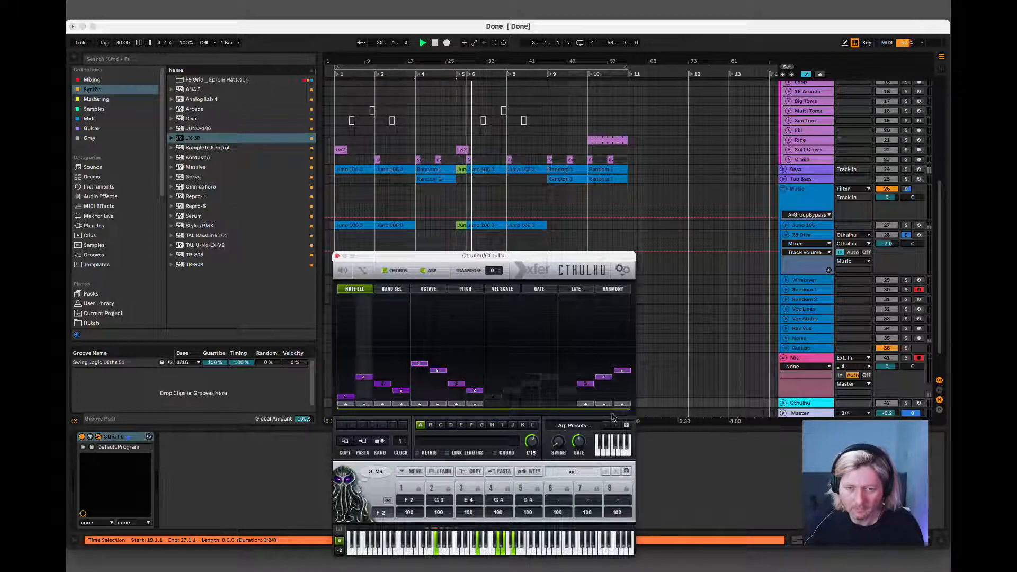
pyautogui.press('alt+super+p')
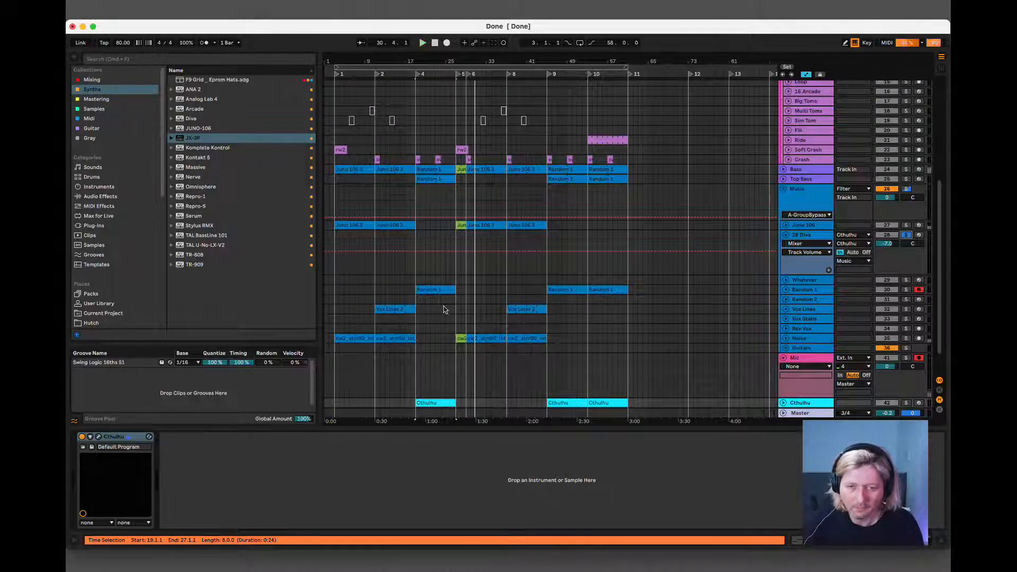
pyautogui.click(432, 290)
pyautogui.press('space')
pyautogui.press('space')
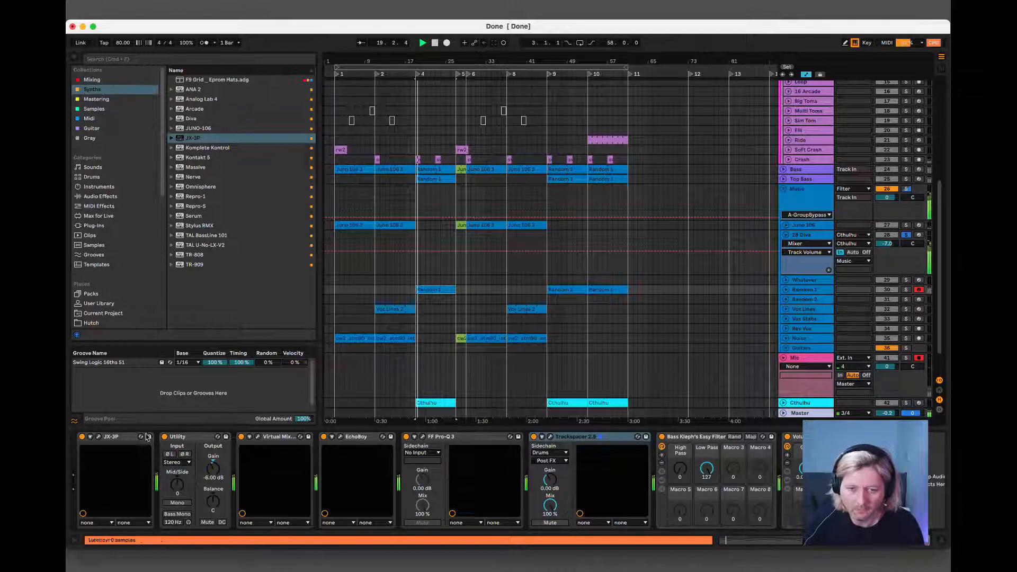
# Reopen Cthulhu and, with the passage playing, activate the muted arpeggiator steps 9 to 13.
pyautogui.click(805, 406)
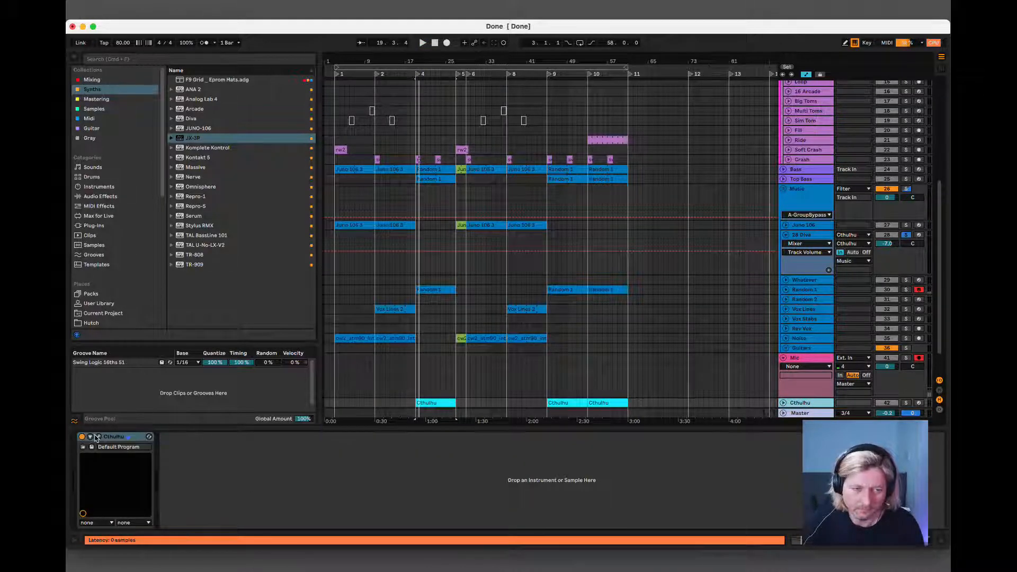
pyautogui.click(98, 437)
pyautogui.press('space')
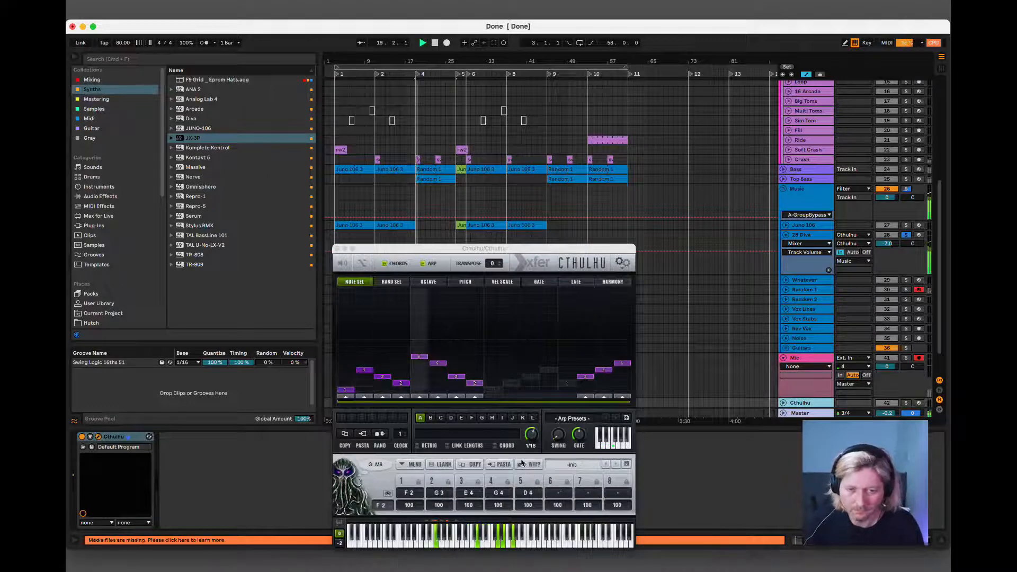
pyautogui.click(492, 397)
pyautogui.click(511, 397)
pyautogui.click(531, 397)
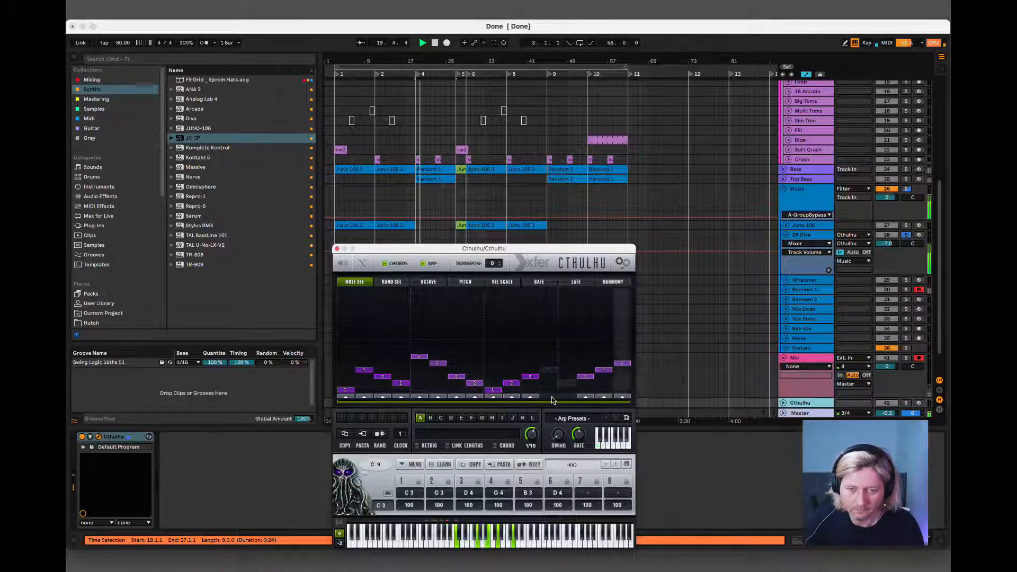
pyautogui.click(551, 396)
pyautogui.click(567, 397)
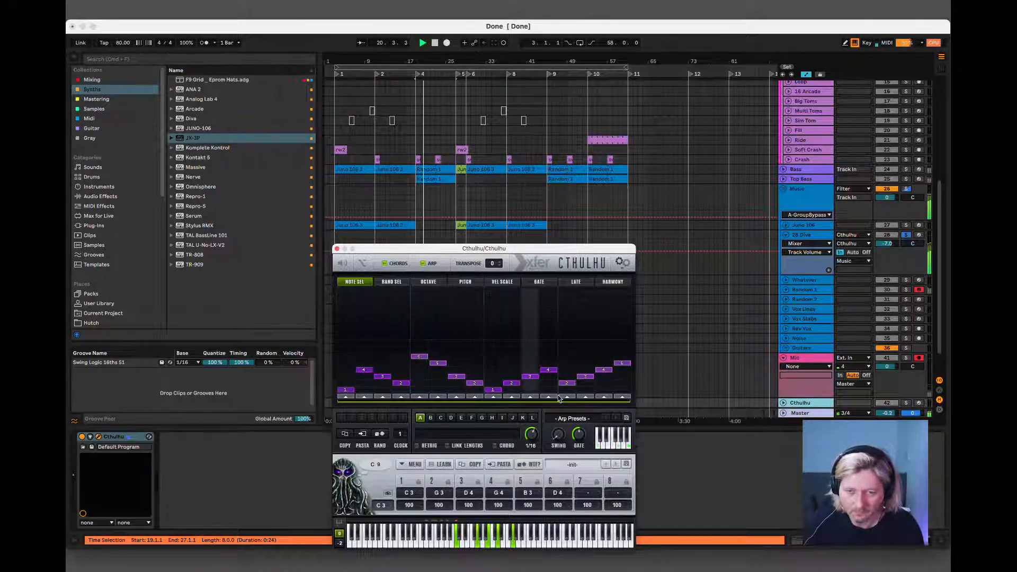
# Set arpeggiator step 9 to note 4 and step 13 to note 5, listen from bar 19 and close Cthulhu.
pyautogui.moveTo(498, 391); pyautogui.dragTo(488, 364)
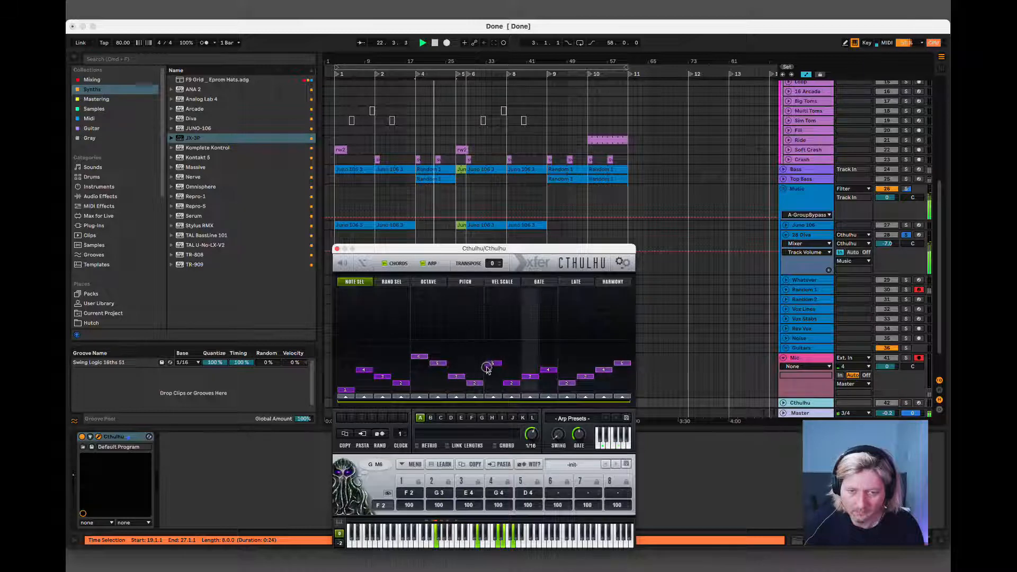
pyautogui.moveTo(488, 364); pyautogui.dragTo(488, 372)
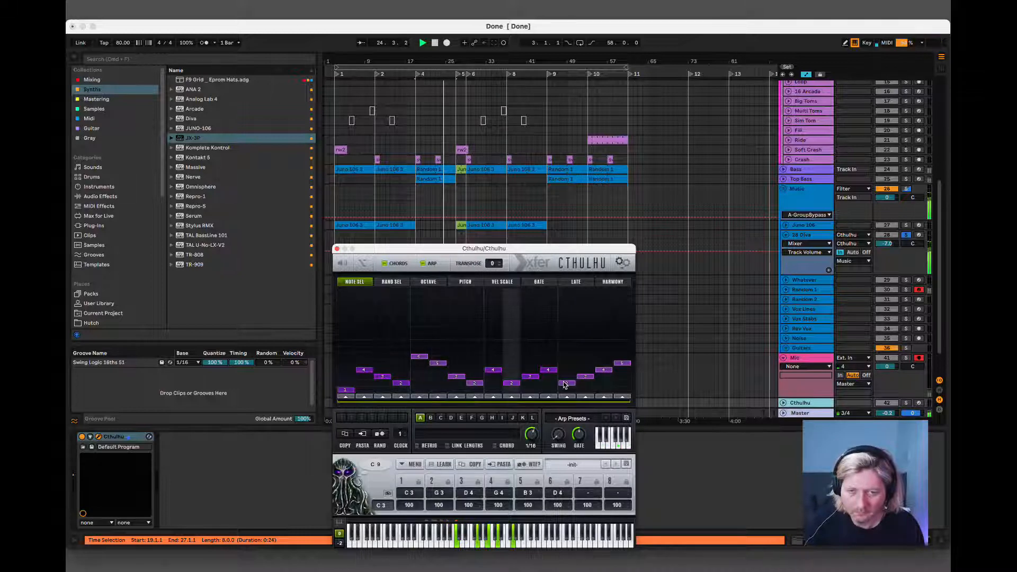
pyautogui.moveTo(566, 384); pyautogui.dragTo(569, 365)
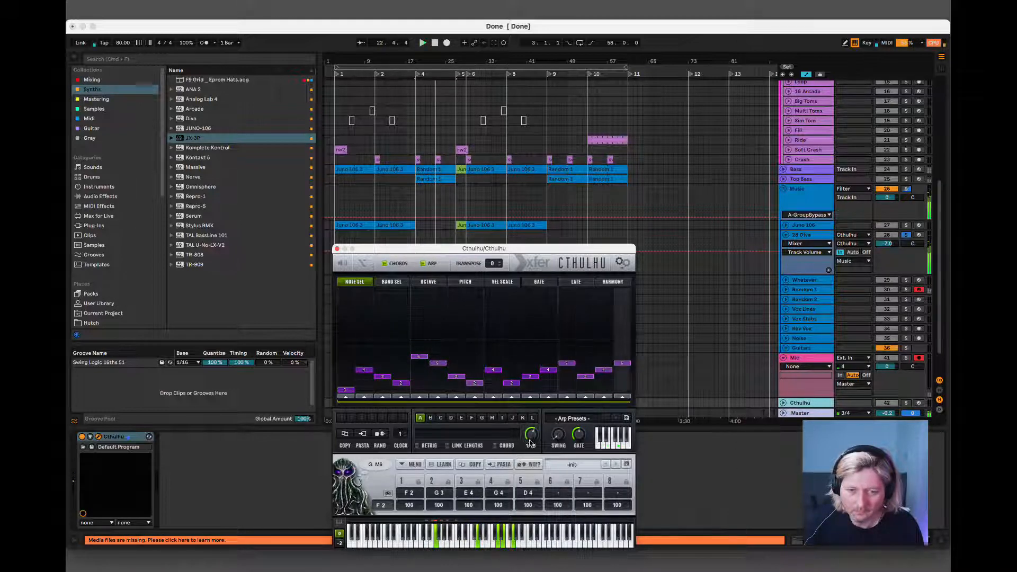
pyautogui.moveTo(531, 435); pyautogui.dragTo(528, 437)
pyautogui.press('space')
pyautogui.press('space')
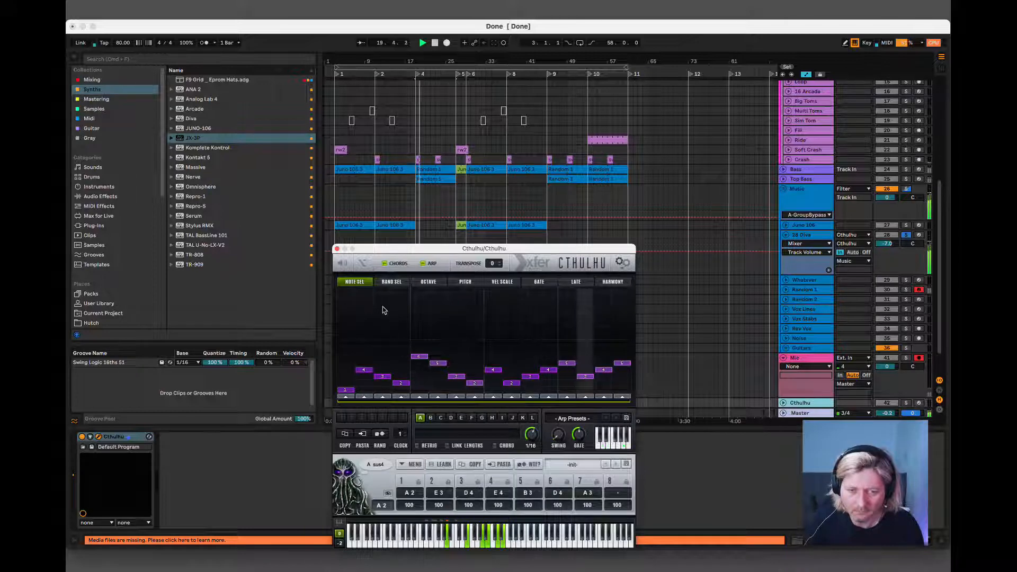
pyautogui.click(337, 249)
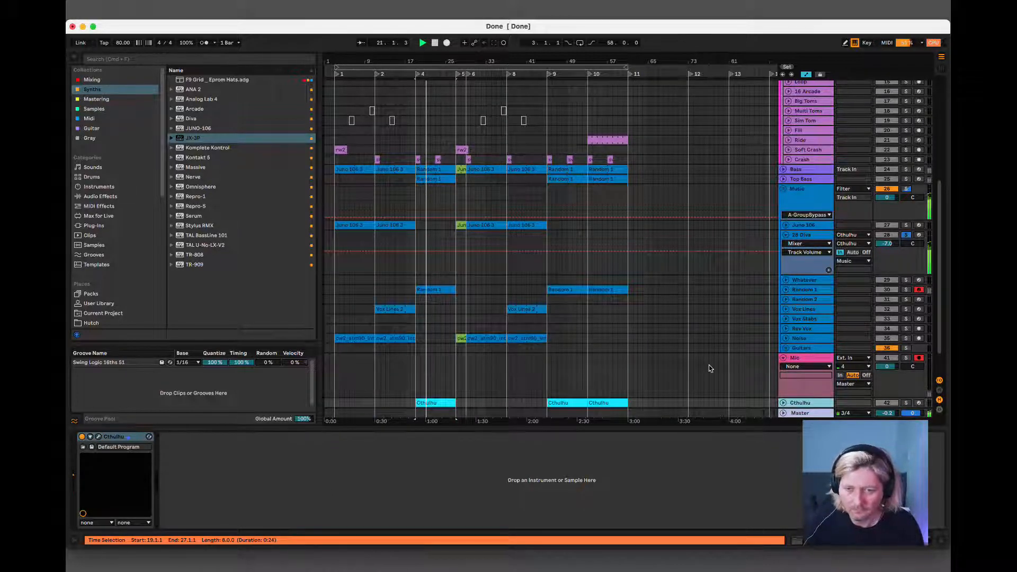
# In Diva on the 28 Diva track, lower envelope 2's attack to minimum and switch off both effects, with the track unsoloed.
pyautogui.scroll(-1, 751, 354)
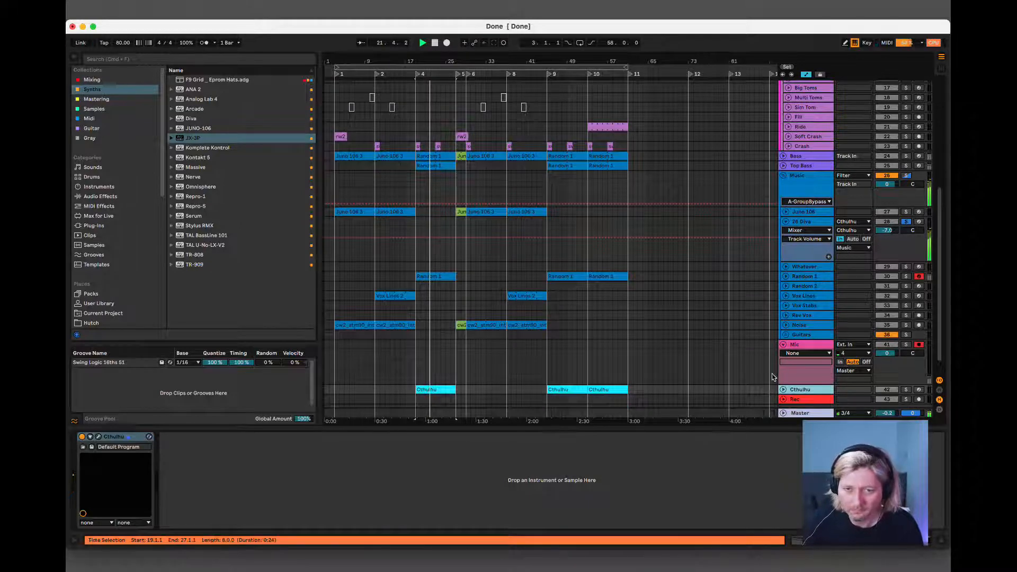
pyautogui.click(814, 224)
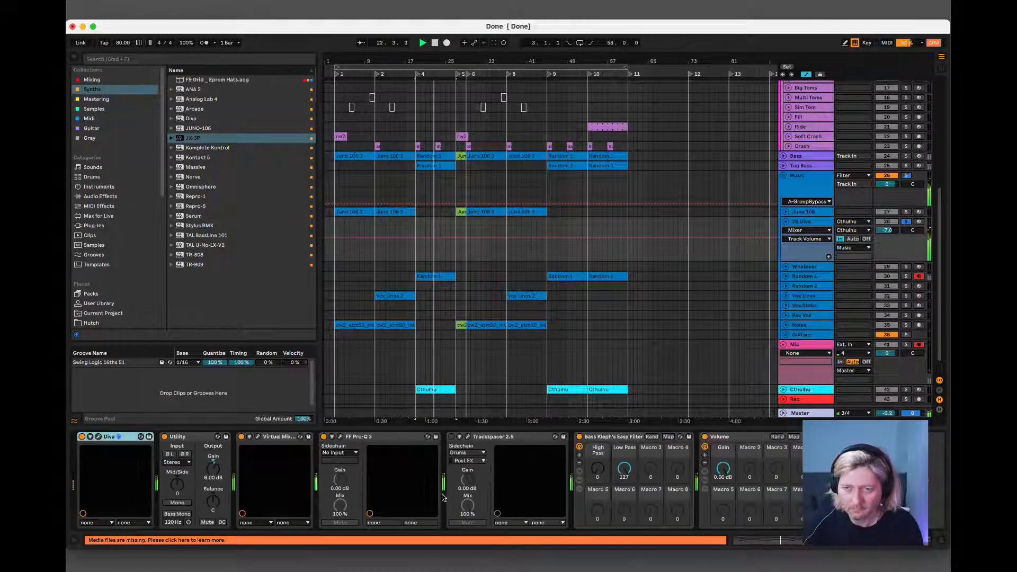
pyautogui.click(100, 437)
pyautogui.click(288, 378)
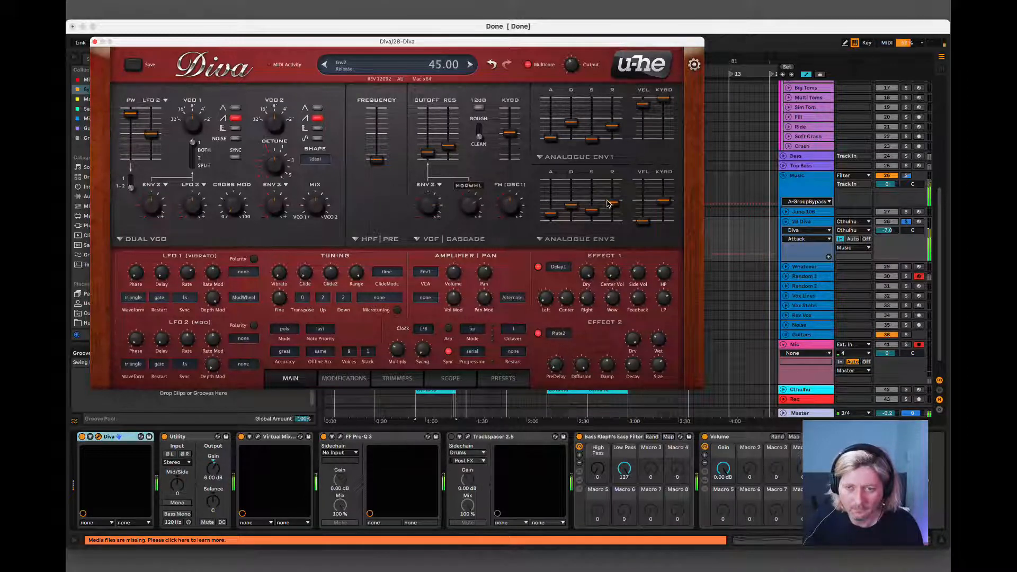
pyautogui.click(907, 221)
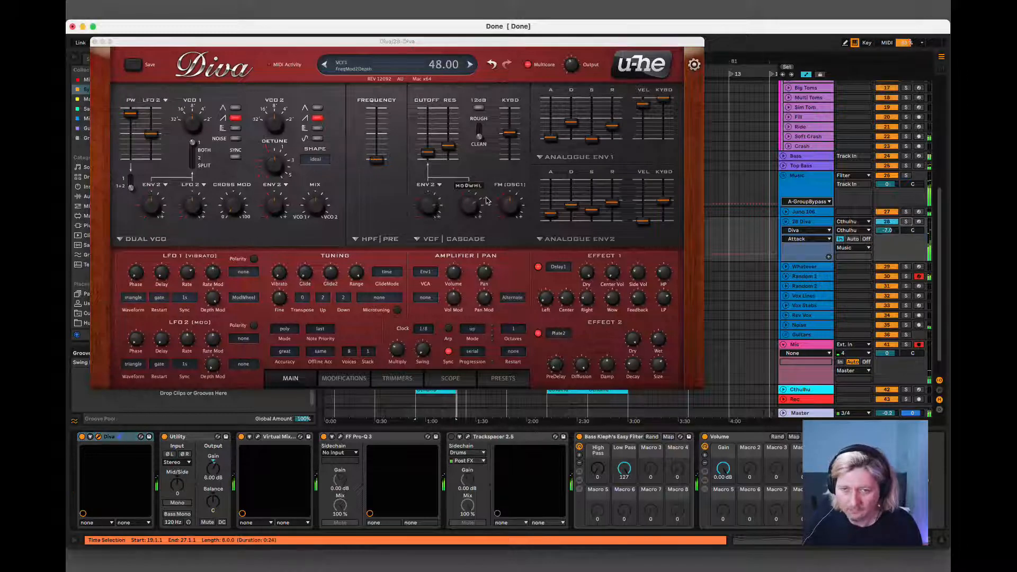
pyautogui.moveTo(550, 217); pyautogui.dragTo(543, 246)
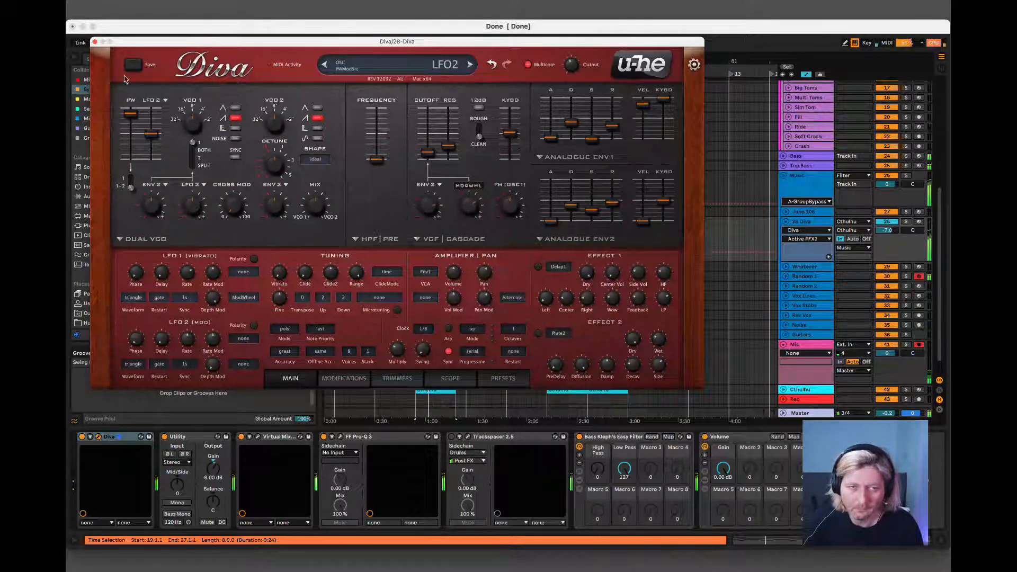
pyautogui.click(93, 42)
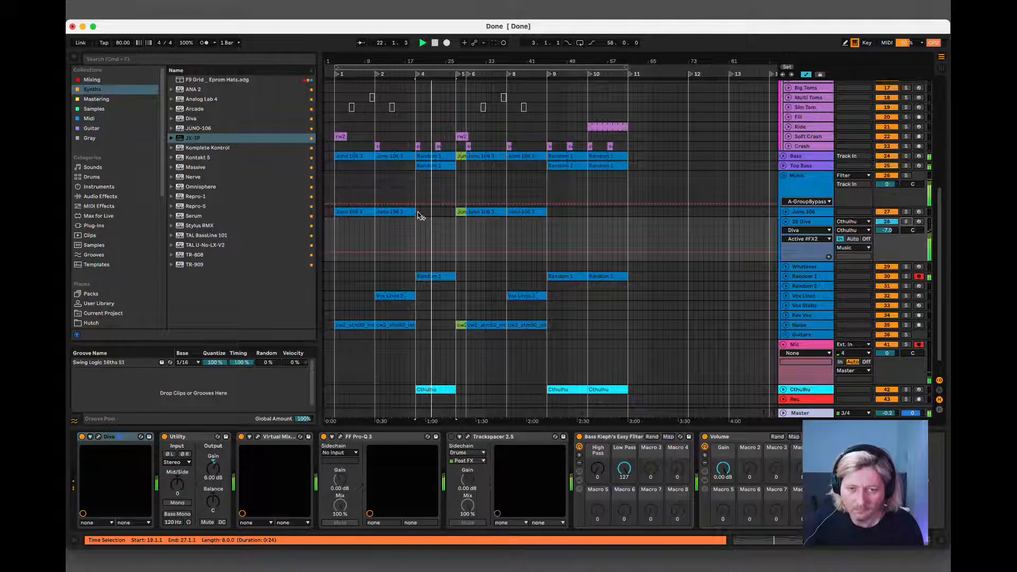
# Play the passage from bar 19 in the full mix, then with the 28 Diva track soloed.
pyautogui.click(815, 225)
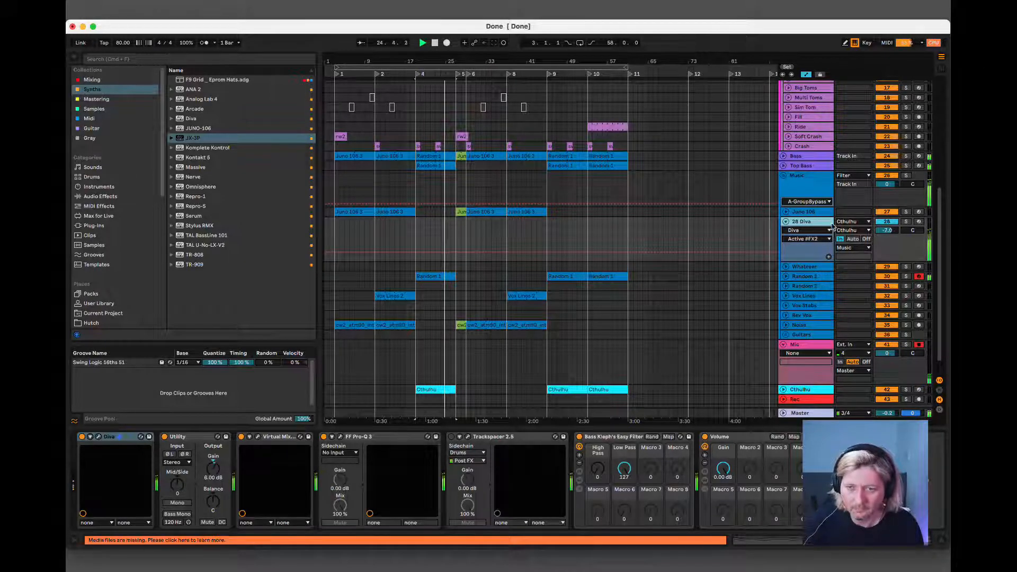
pyautogui.click(439, 276)
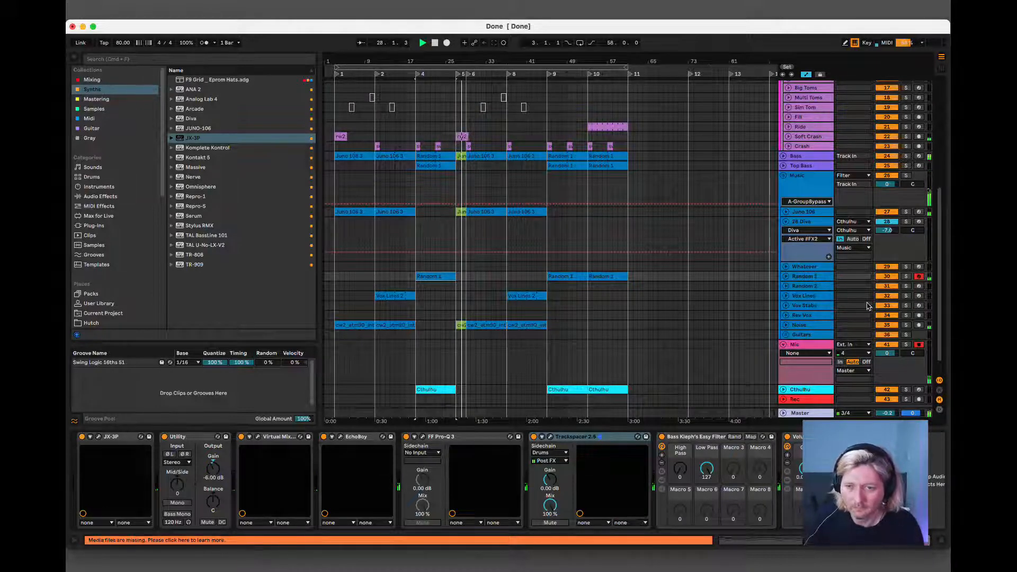
pyautogui.click(812, 222)
pyautogui.press('space')
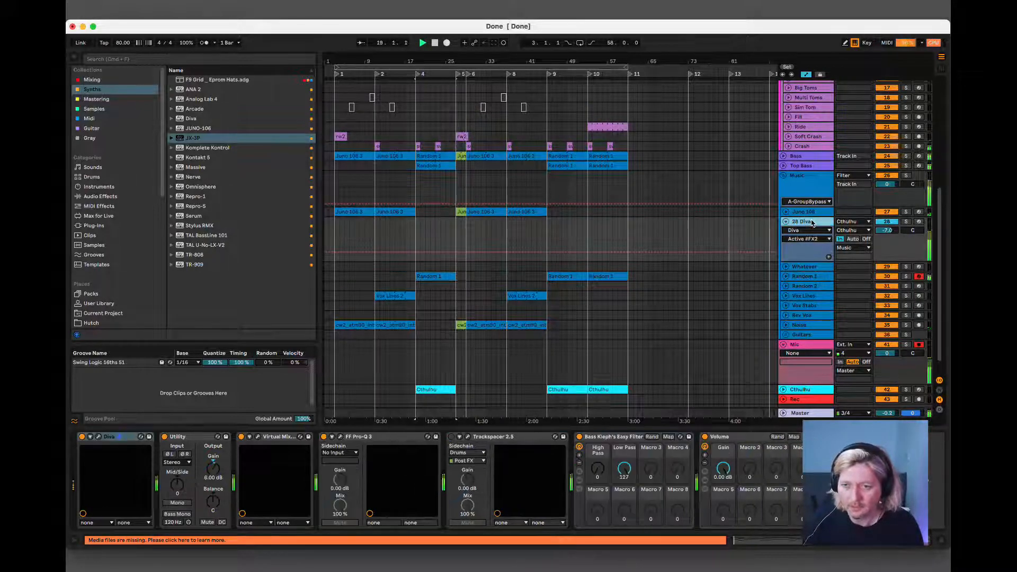
pyautogui.click(905, 222)
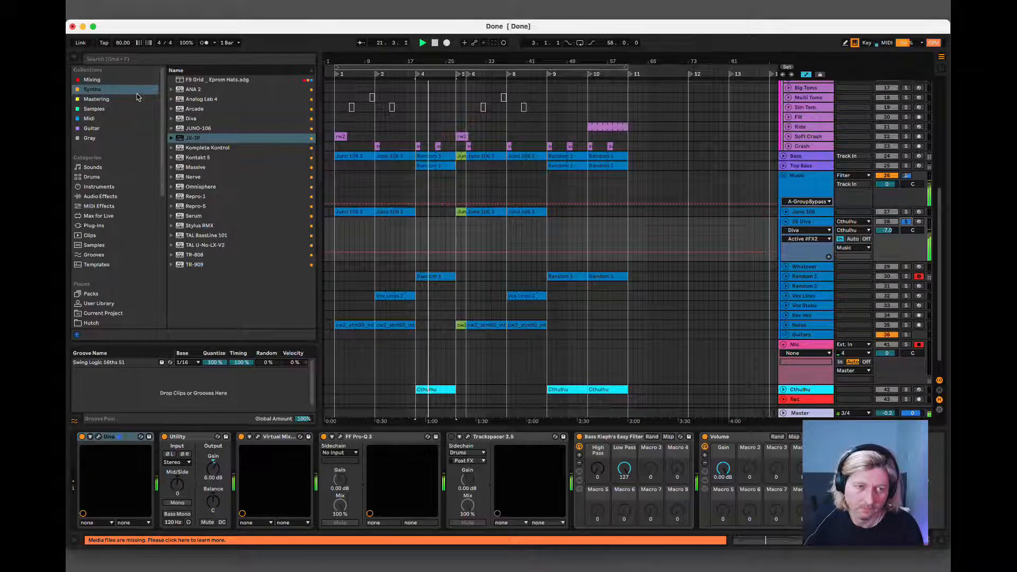
# Copy the EchoBoy effect from the Juno 106 track to the 28 Diva track, placing it before FF Pro-Q 3.
pyautogui.click(795, 213)
pyautogui.click(476, 442)
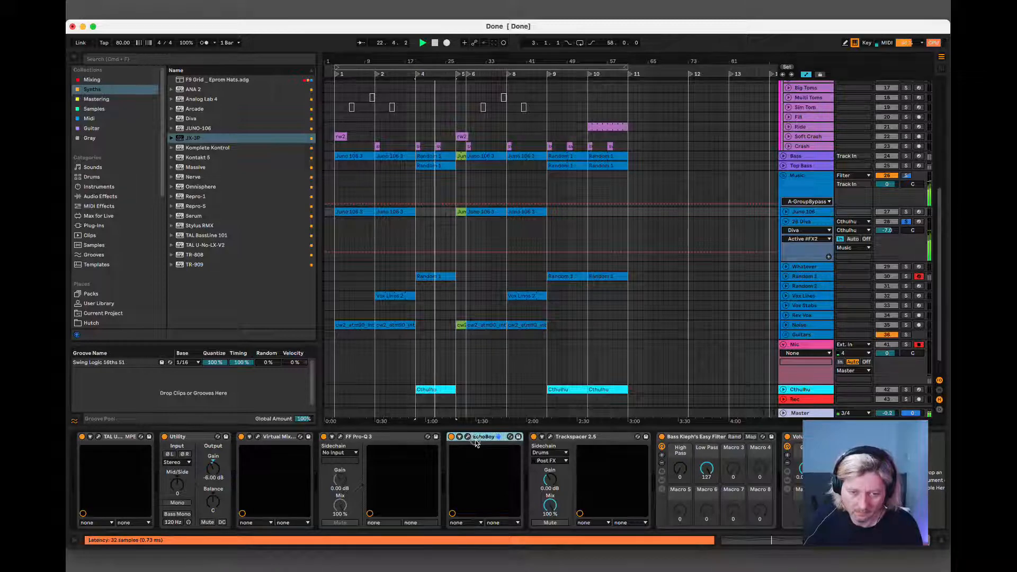
pyautogui.click(816, 268)
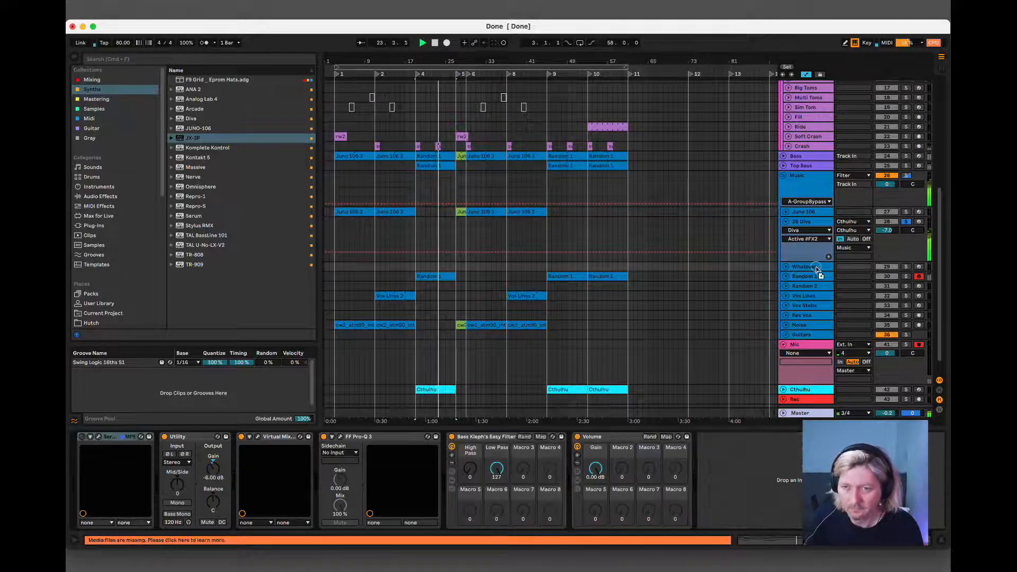
pyautogui.click(814, 223)
pyautogui.moveTo(813, 223); pyautogui.dragTo(357, 486)
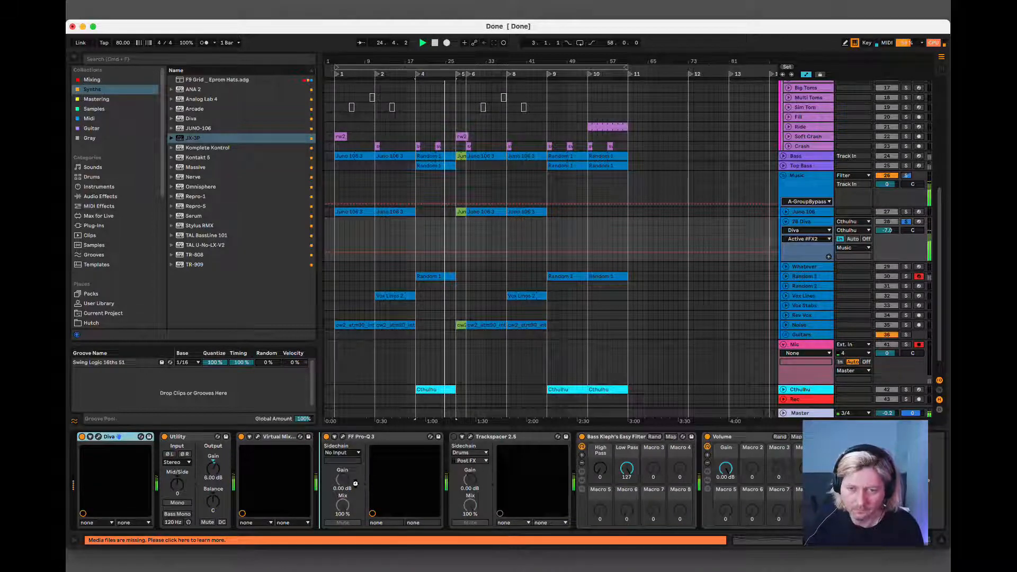
pyautogui.moveTo(355, 483); pyautogui.dragTo(355, 483)
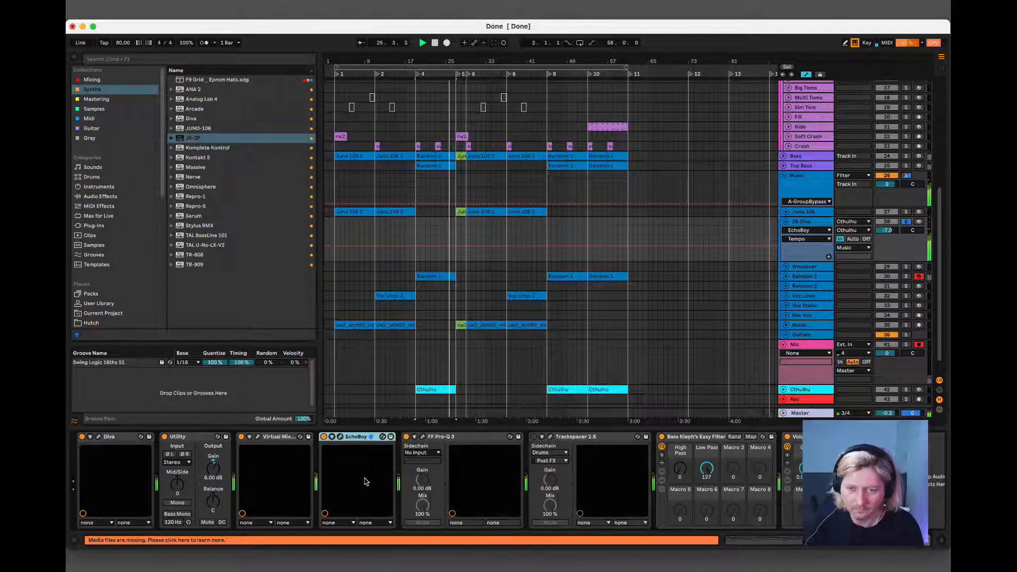
# Lower EchoBoy's mix and feedback on the 28 Diva track and switch its first echo to straight note timing.
pyautogui.click(339, 438)
pyautogui.moveTo(229, 155); pyautogui.dragTo(229, 162)
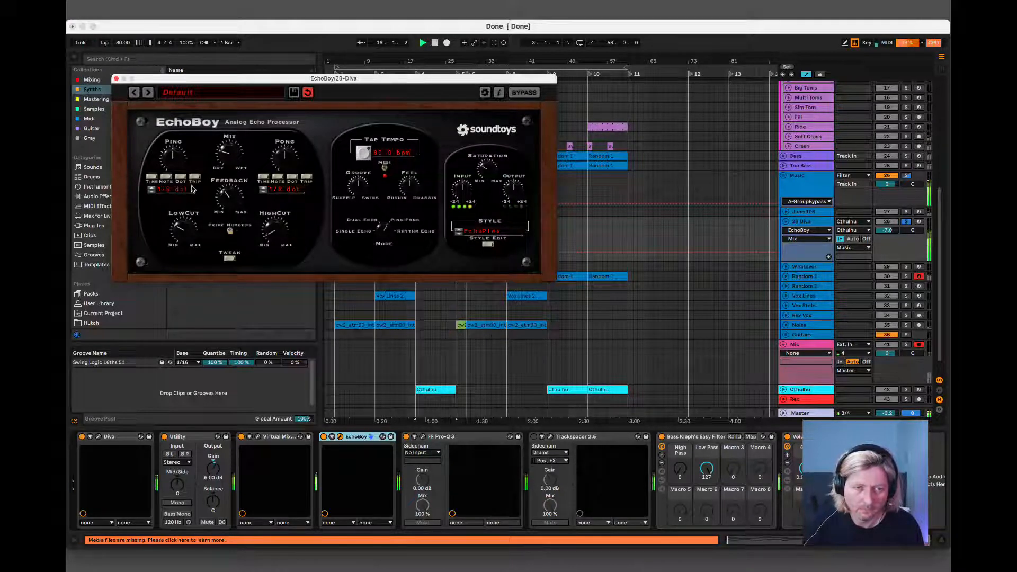
pyautogui.click(166, 177)
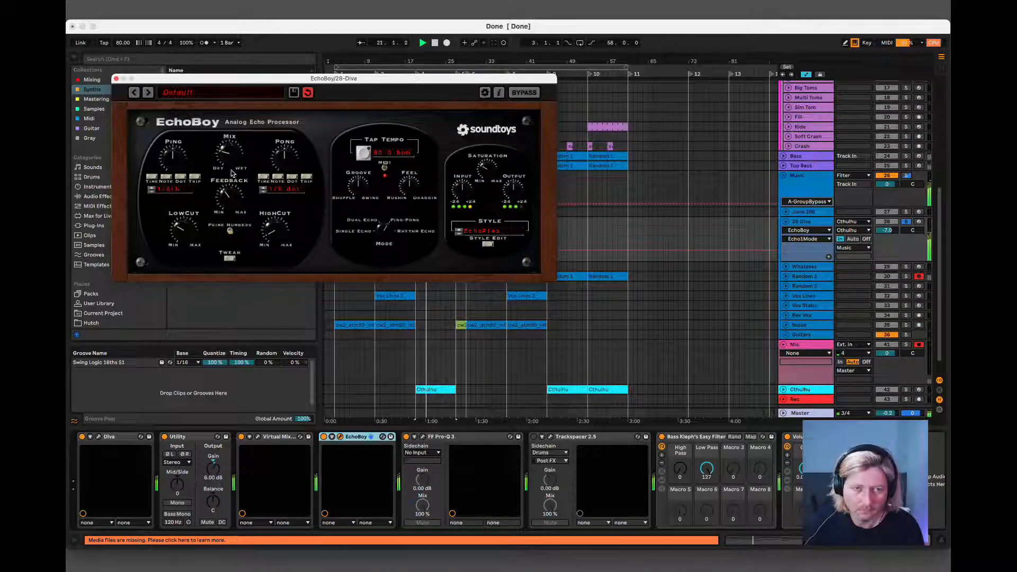
pyautogui.moveTo(225, 192); pyautogui.dragTo(222, 197)
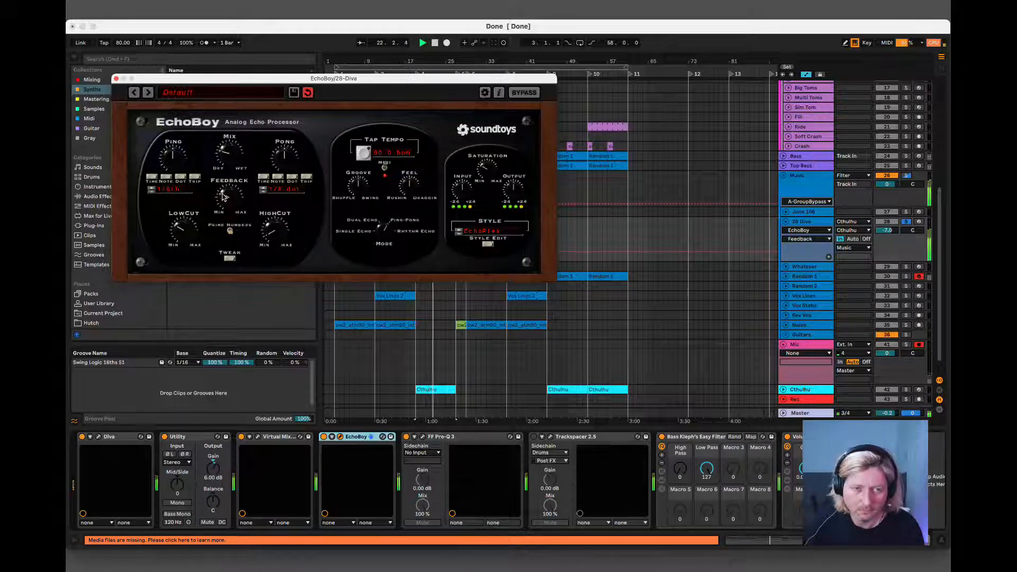
pyautogui.click(117, 80)
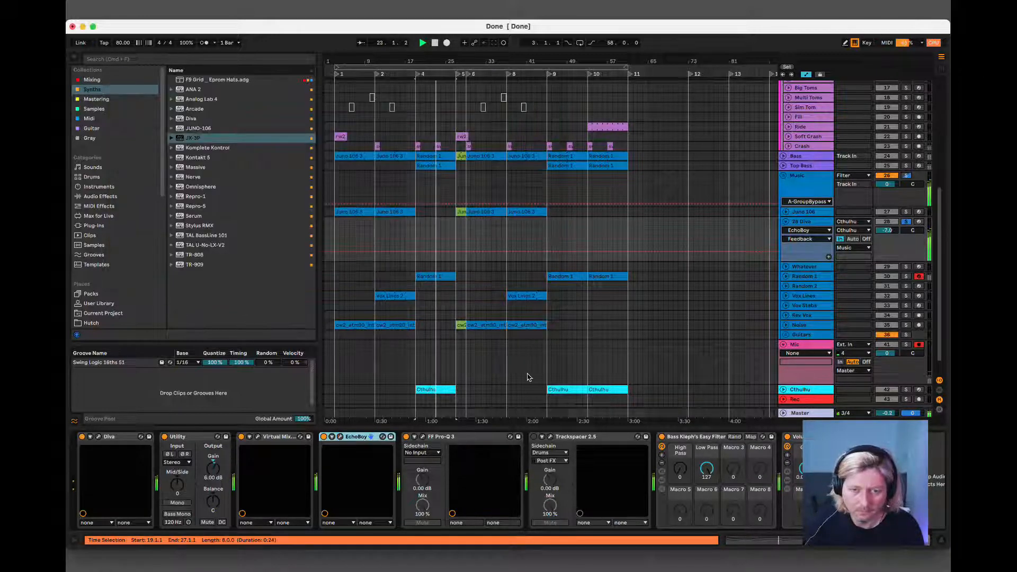
# Add ValhallaSupermassive from the Mixing collection after EchoBoy on the 28 Diva track, using the Gemini mode.
pyautogui.click(93, 79)
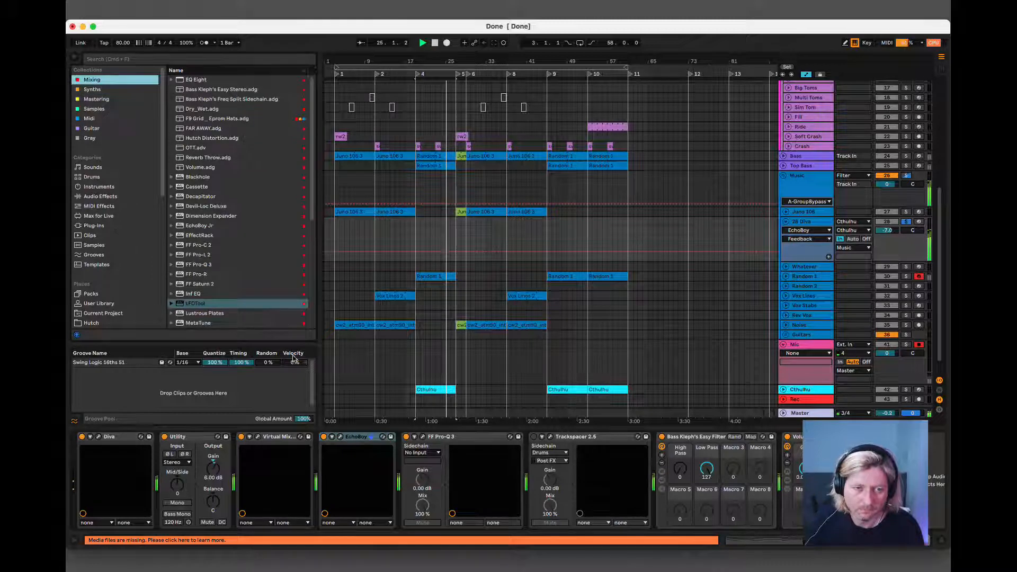
pyautogui.scroll(-7, 271, 290)
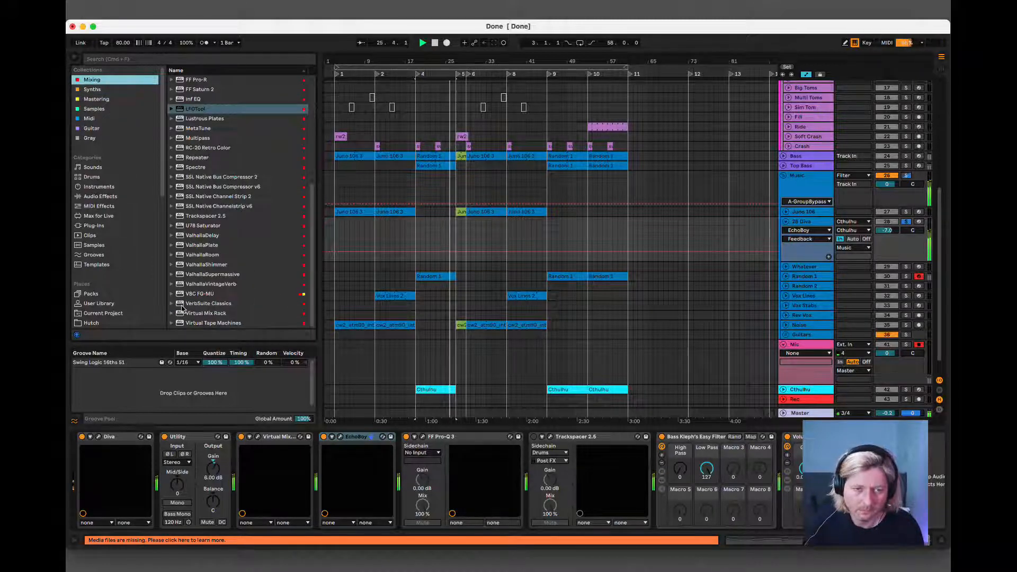
pyautogui.moveTo(180, 275); pyautogui.dragTo(417, 457)
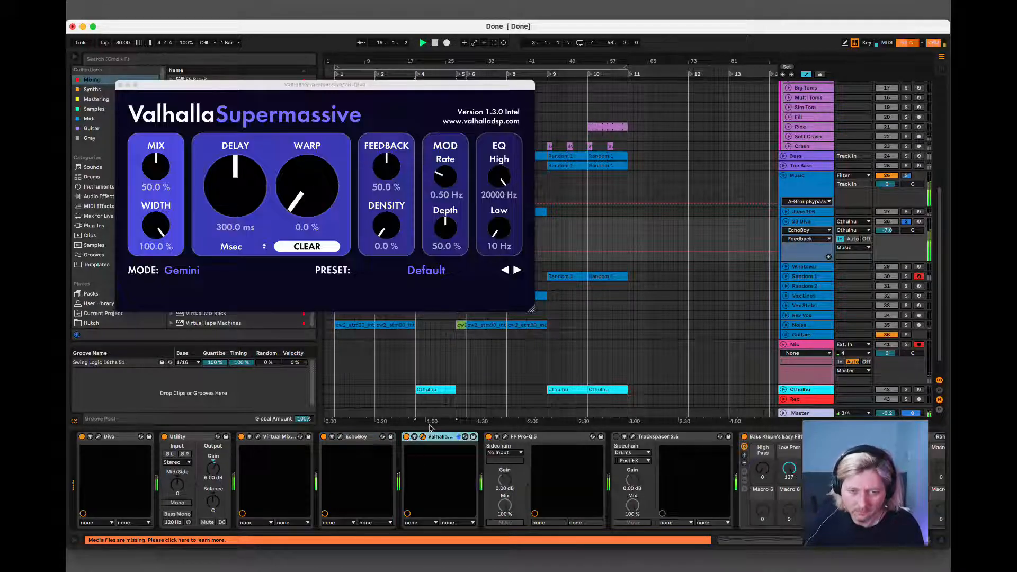
pyautogui.click(196, 266)
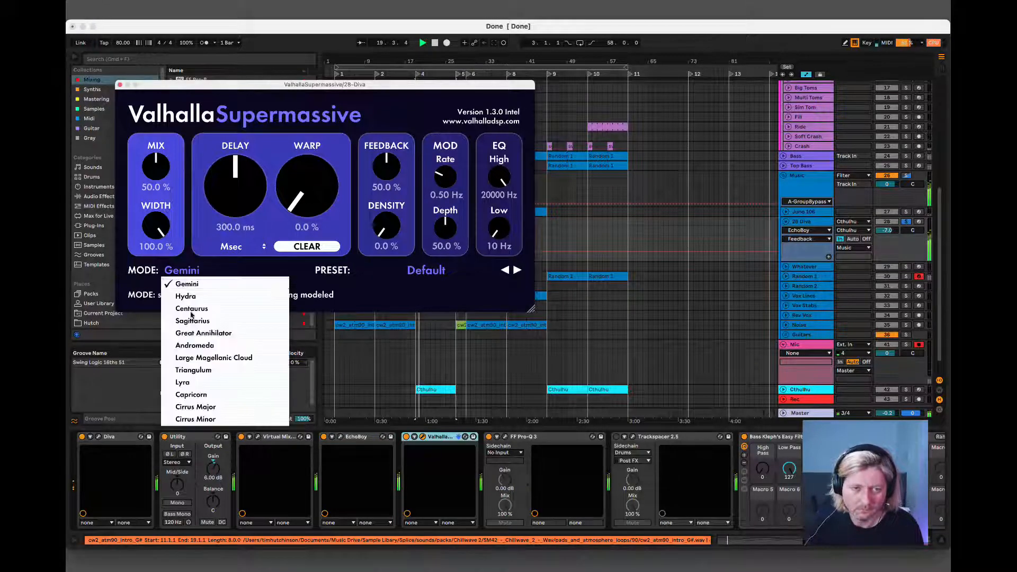
pyautogui.click(177, 279)
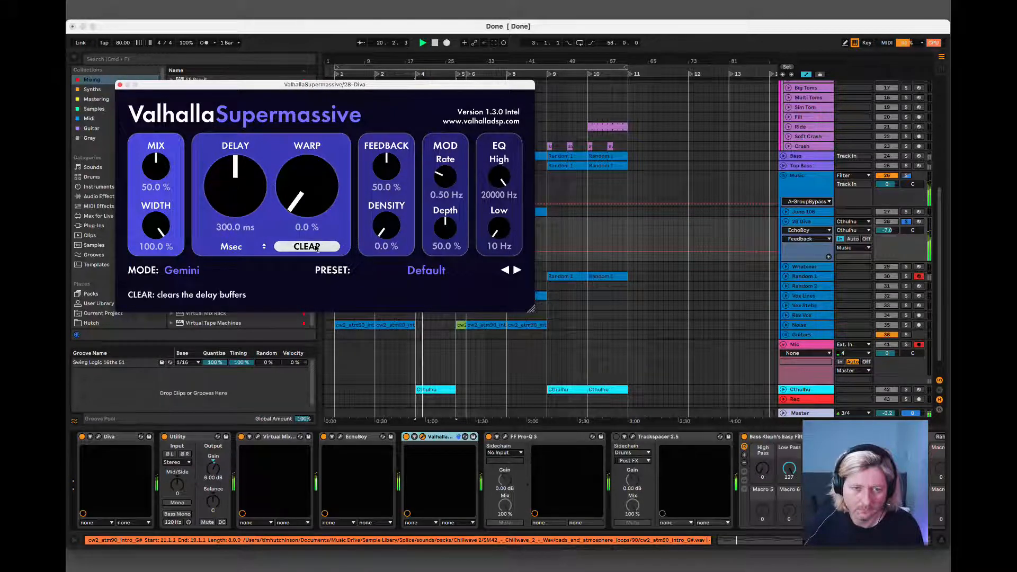
# Load the large reverb preset 80s Space Verb in ValhallaSupermassive, with mix at 28%, high cut at 1590 Hz and low cut at 520 Hz.
pyautogui.click(431, 271)
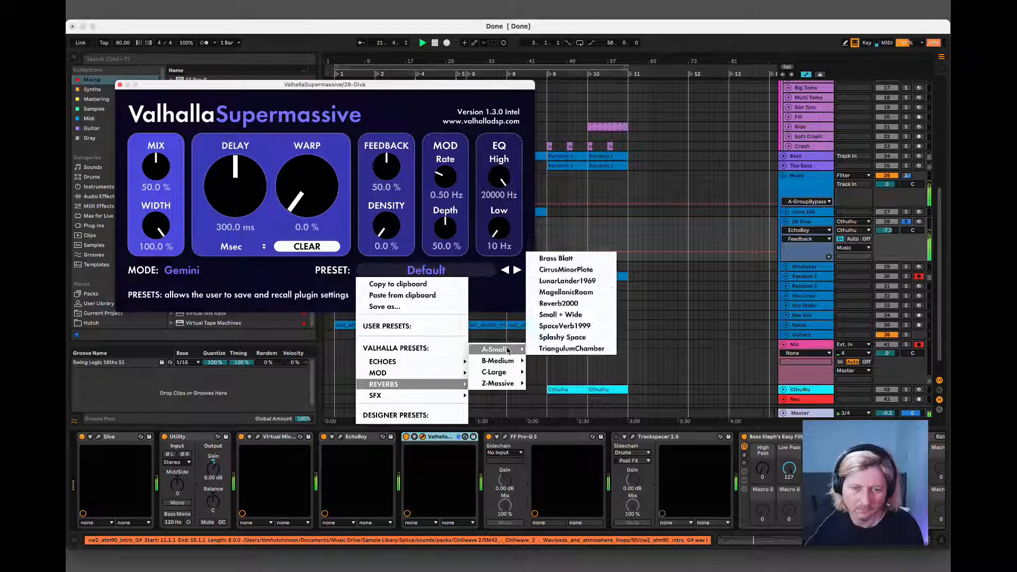
pyautogui.moveTo(497, 371)
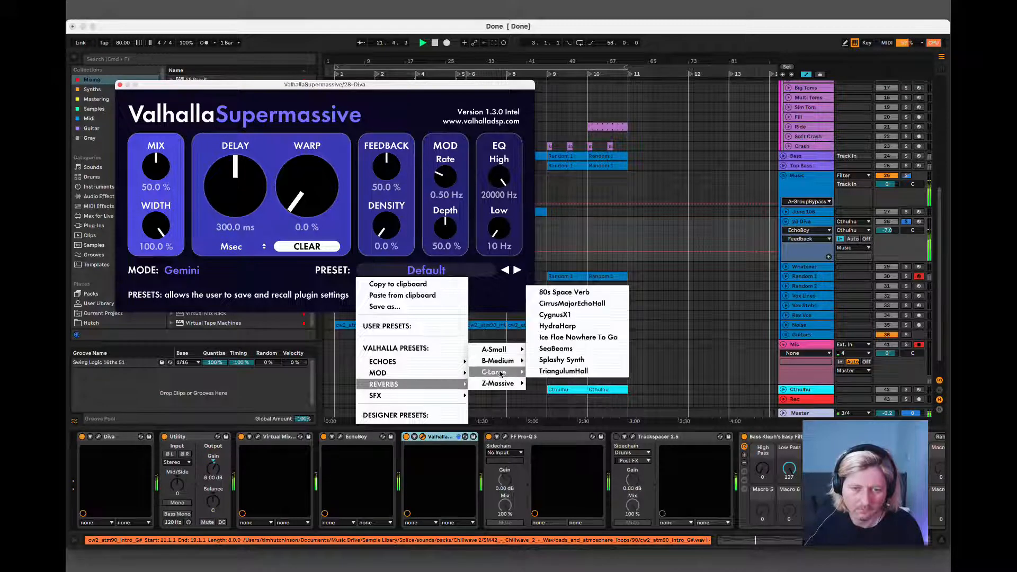
pyautogui.click(573, 294)
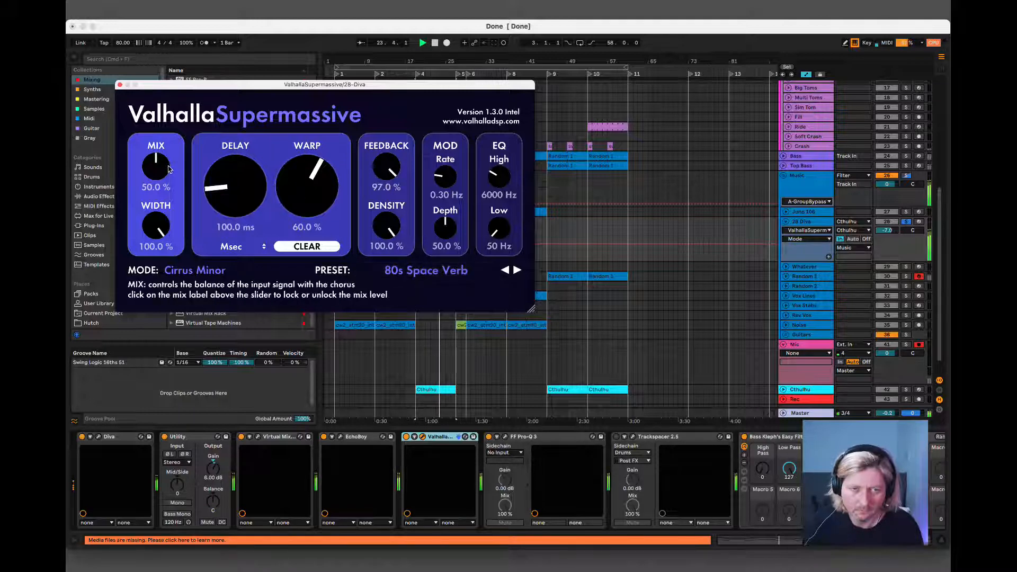
pyautogui.moveTo(161, 167); pyautogui.dragTo(153, 210)
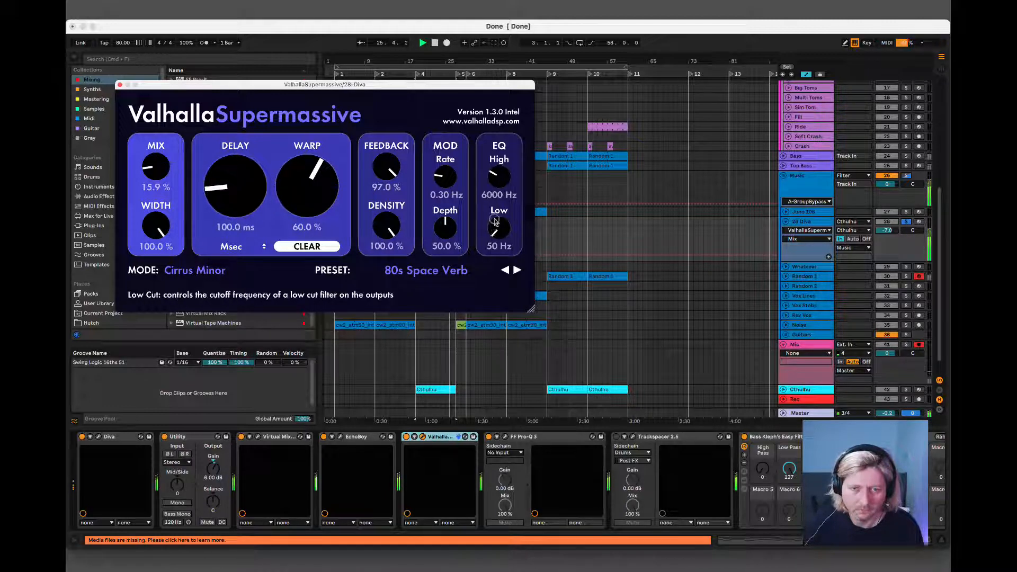
pyautogui.moveTo(498, 227); pyautogui.dragTo(487, 206)
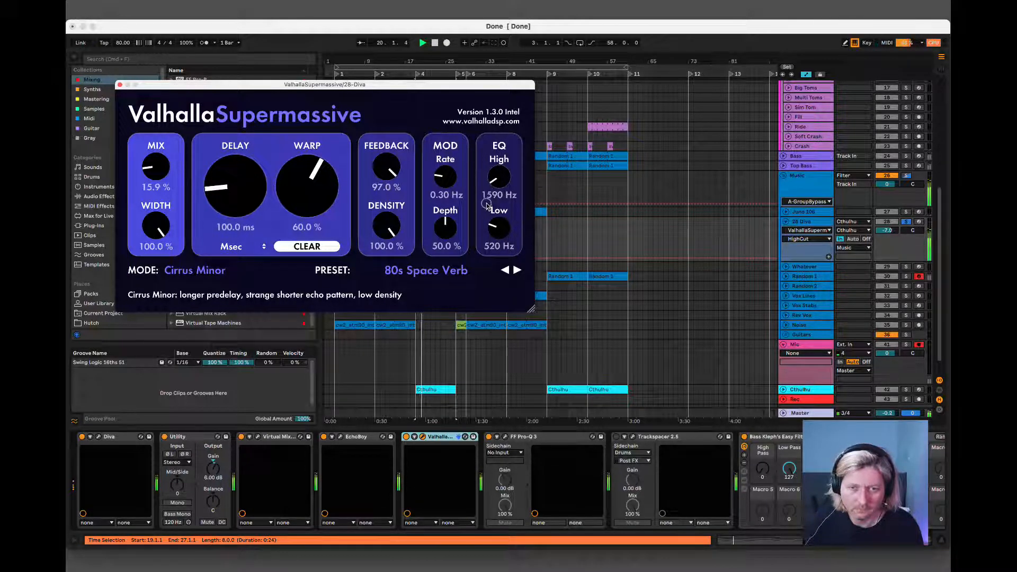
pyautogui.moveTo(150, 166); pyautogui.dragTo(155, 153)
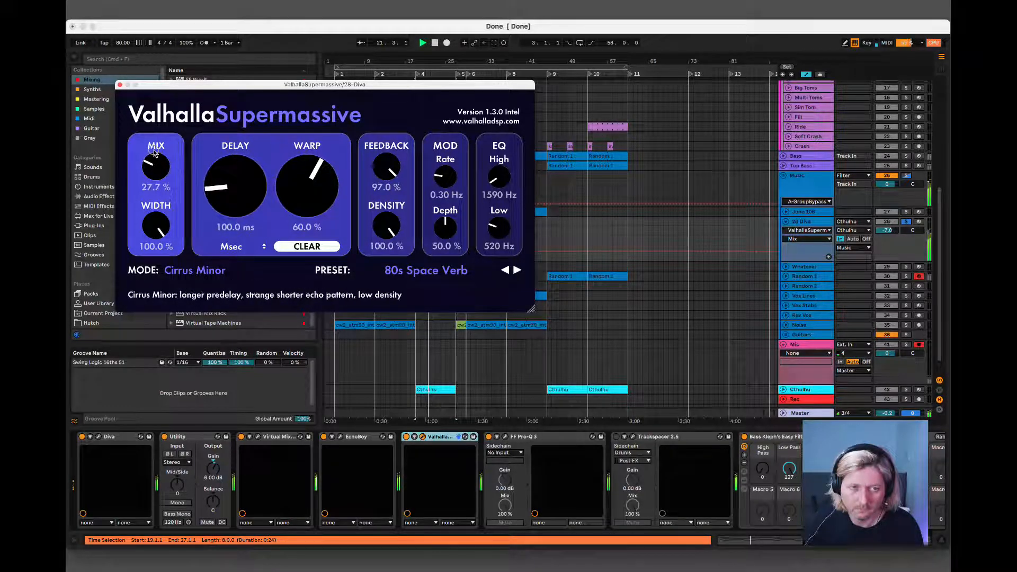
pyautogui.click(119, 84)
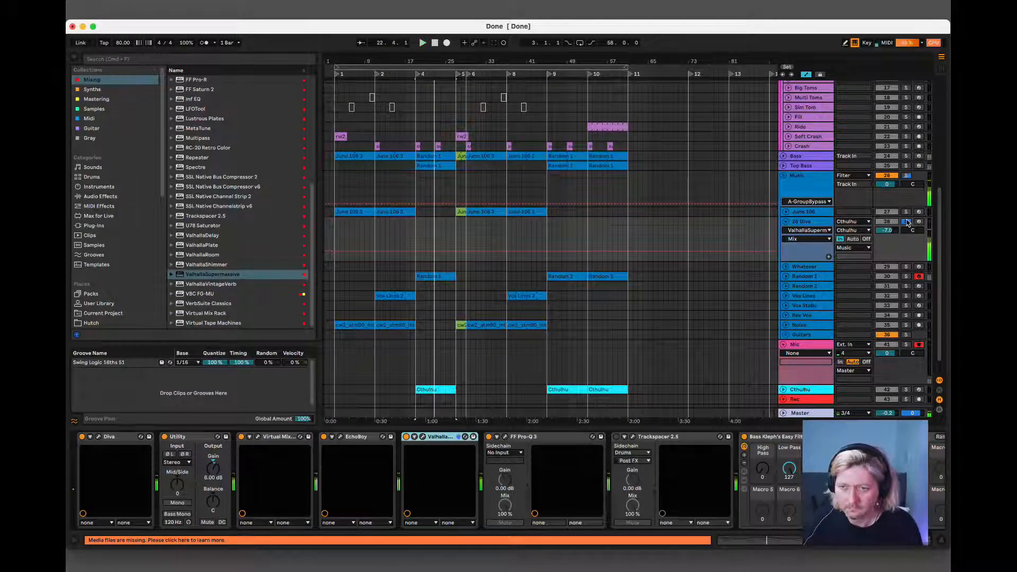
# Unsolo the 28 Diva track, then raise ValhallaSupermassive's mix to 37.4% and its high cut to 3760 Hz against the full mix.
pyautogui.click(907, 222)
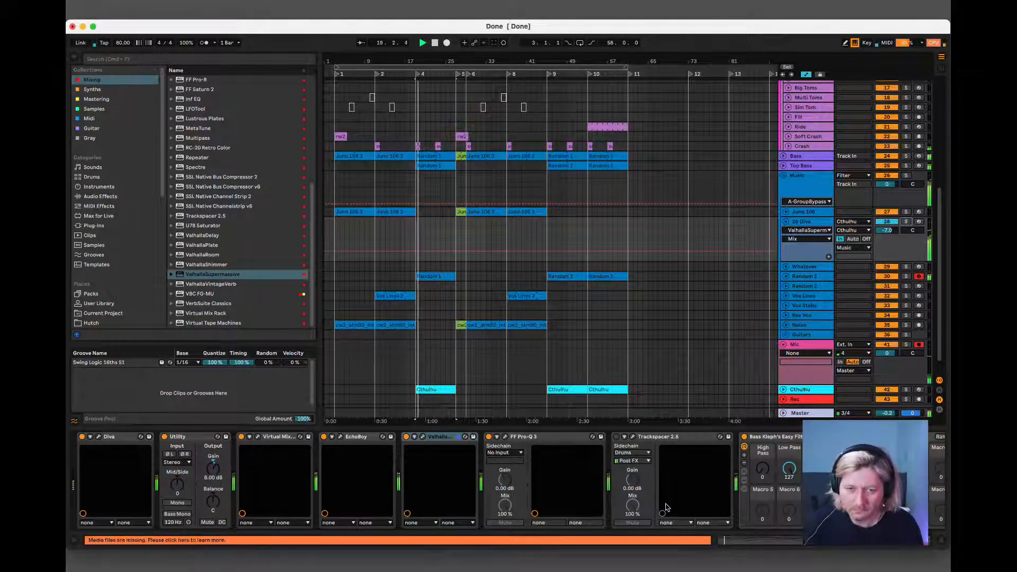
pyautogui.click(422, 436)
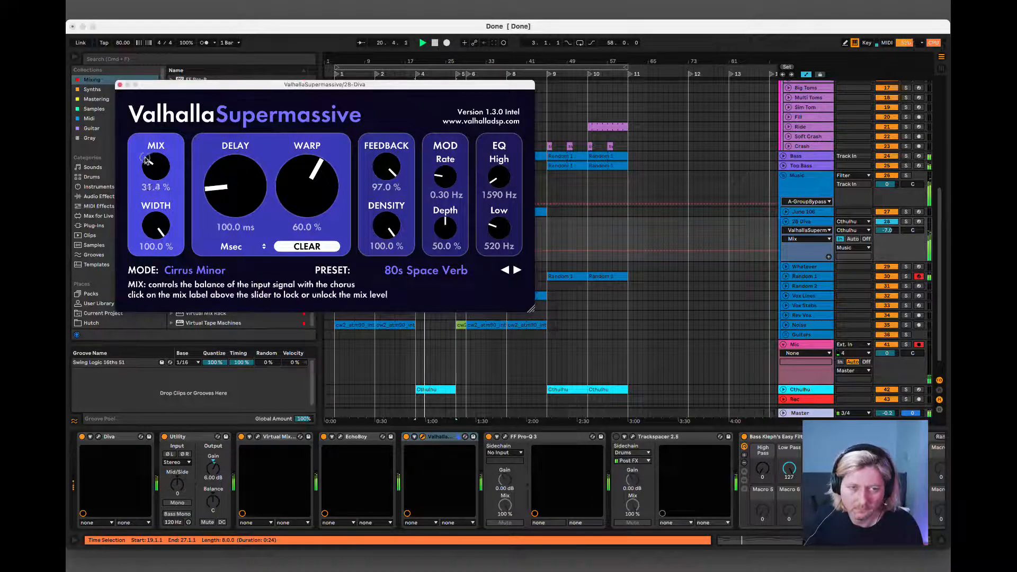
pyautogui.moveTo(145, 160); pyautogui.dragTo(147, 155)
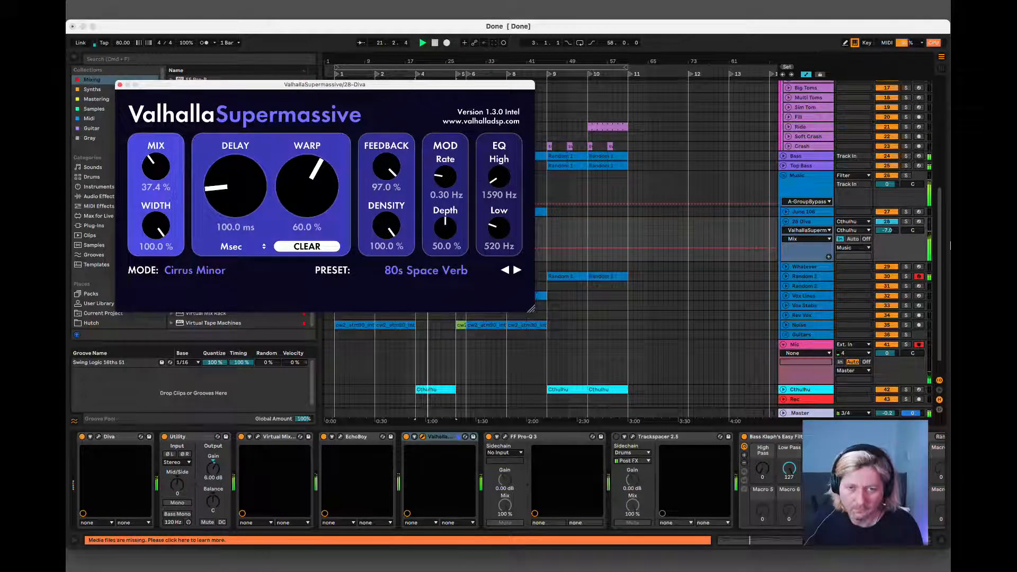
pyautogui.moveTo(887, 230); pyautogui.dragTo(887, 227)
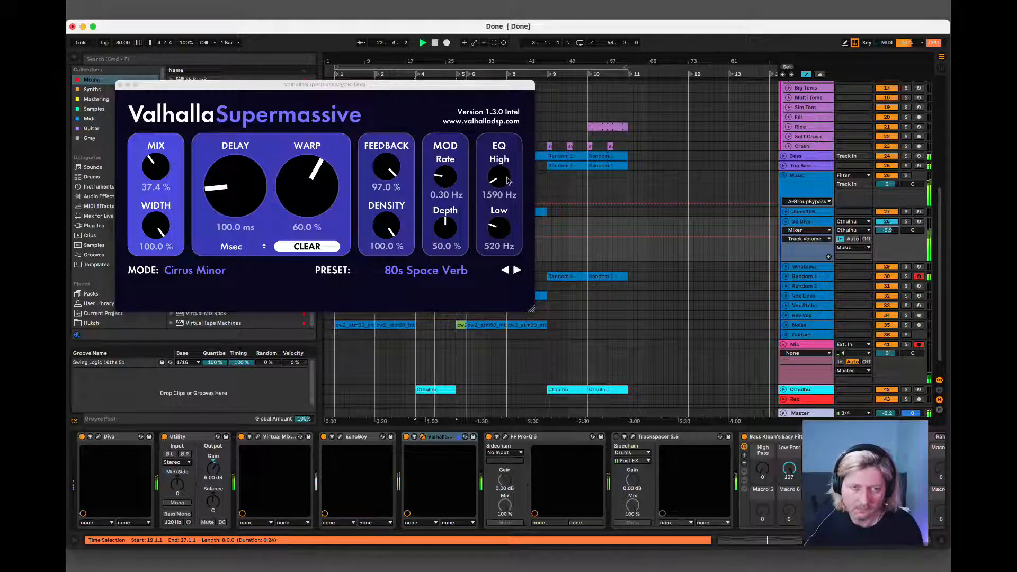
pyautogui.moveTo(509, 182); pyautogui.dragTo(488, 167)
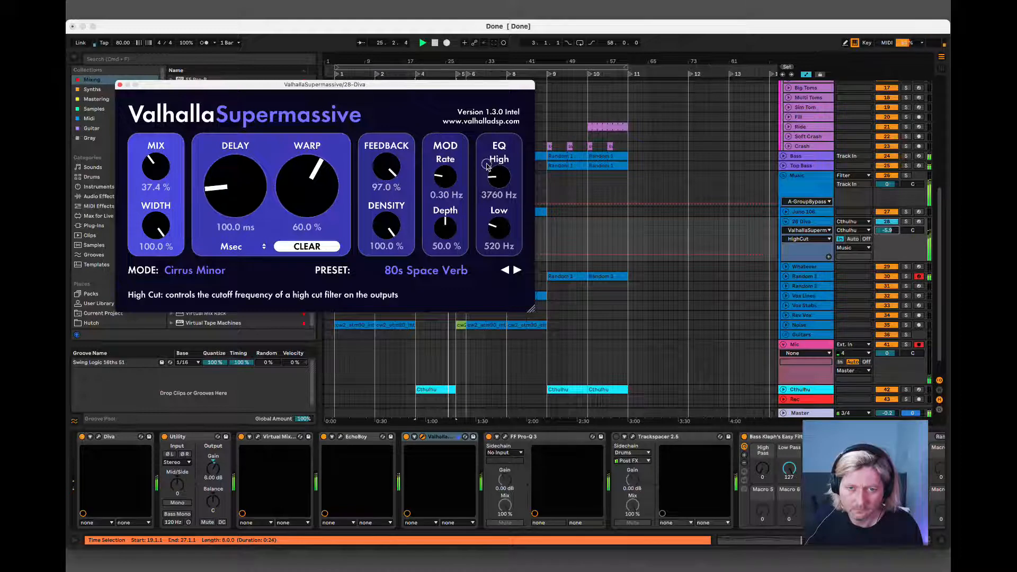
pyautogui.click(120, 85)
# Delete ValhallaSupermassive from the 28 Diva track and lower the track's volume slightly while replaying the passage from bar 19.
pyautogui.click(445, 435)
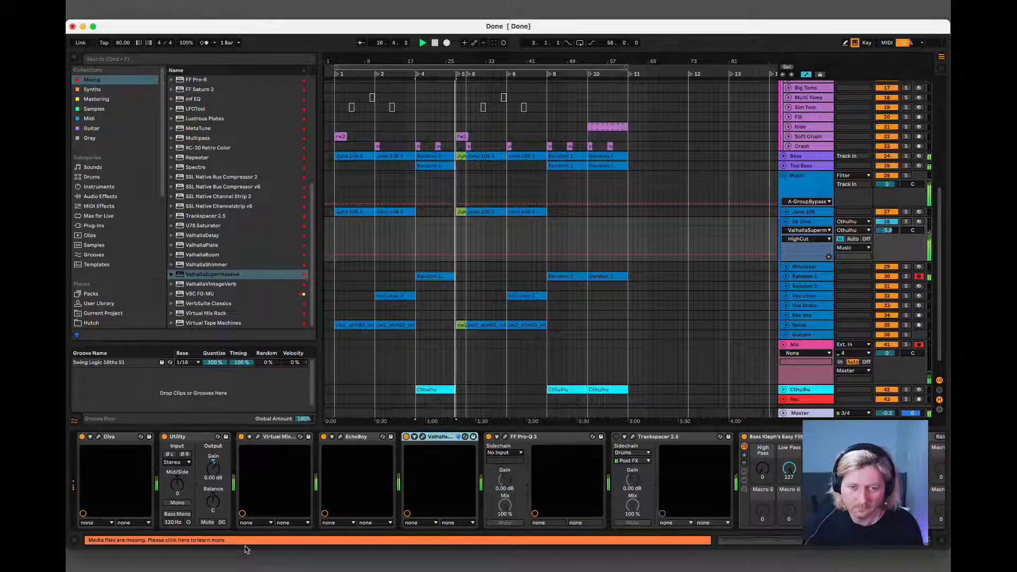
pyautogui.press('Delete')
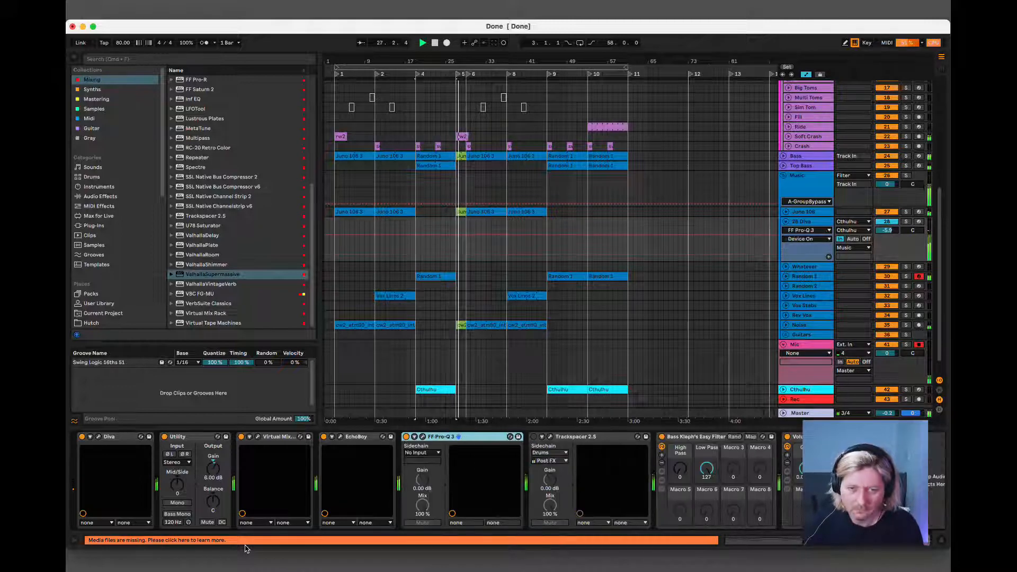
pyautogui.press('space')
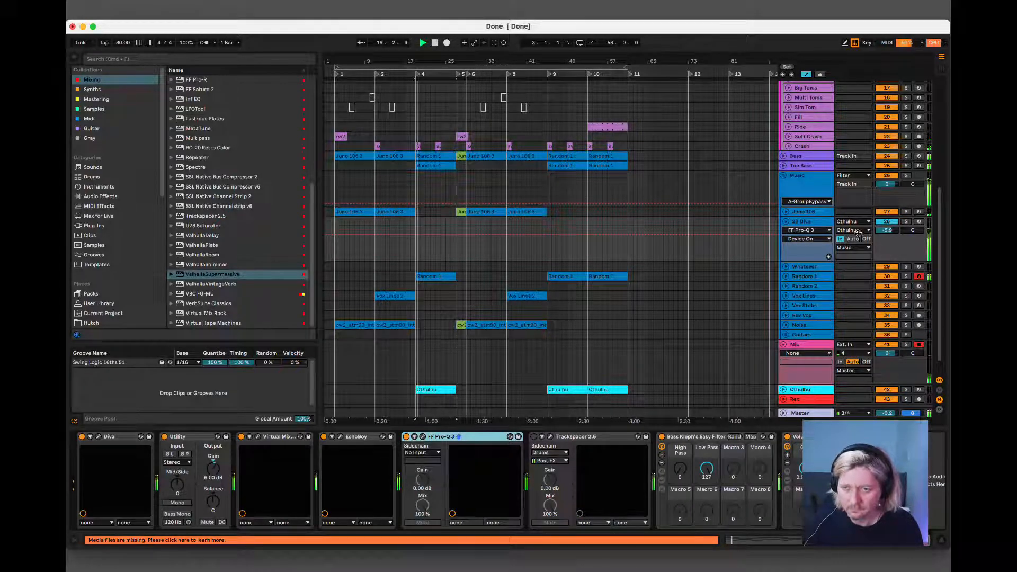
pyautogui.moveTo(882, 231); pyautogui.dragTo(881, 241)
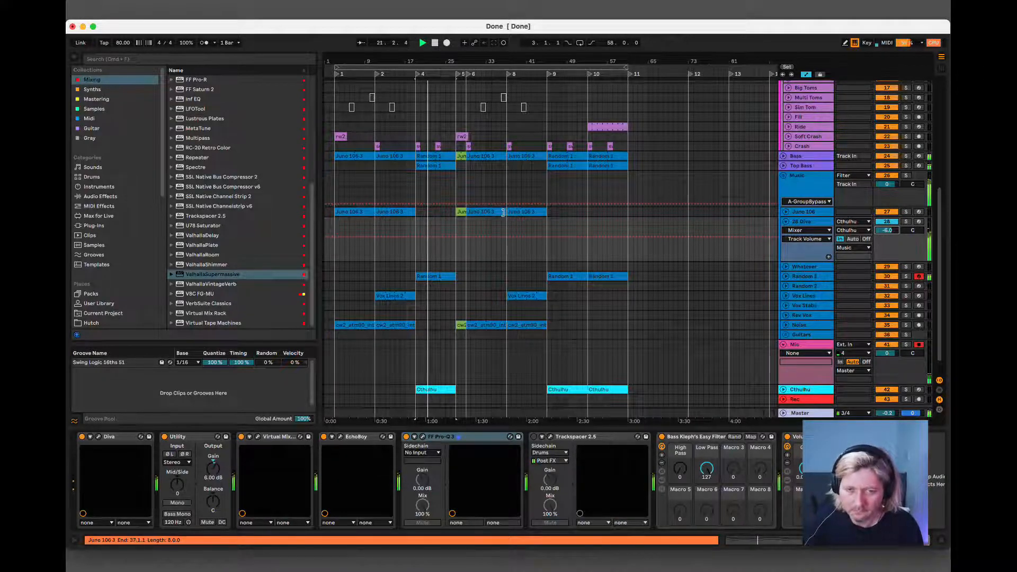
# Check the device chains of the Top Bass, Music and Random 1 tracks, and play the whole arrangement from bar 3.
pyautogui.click(429, 166)
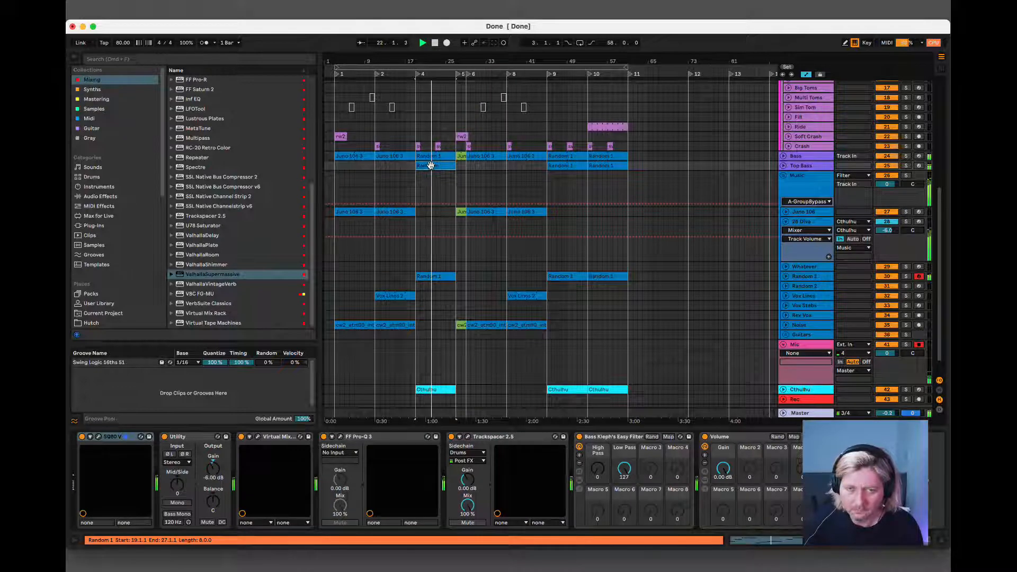
pyautogui.click(802, 174)
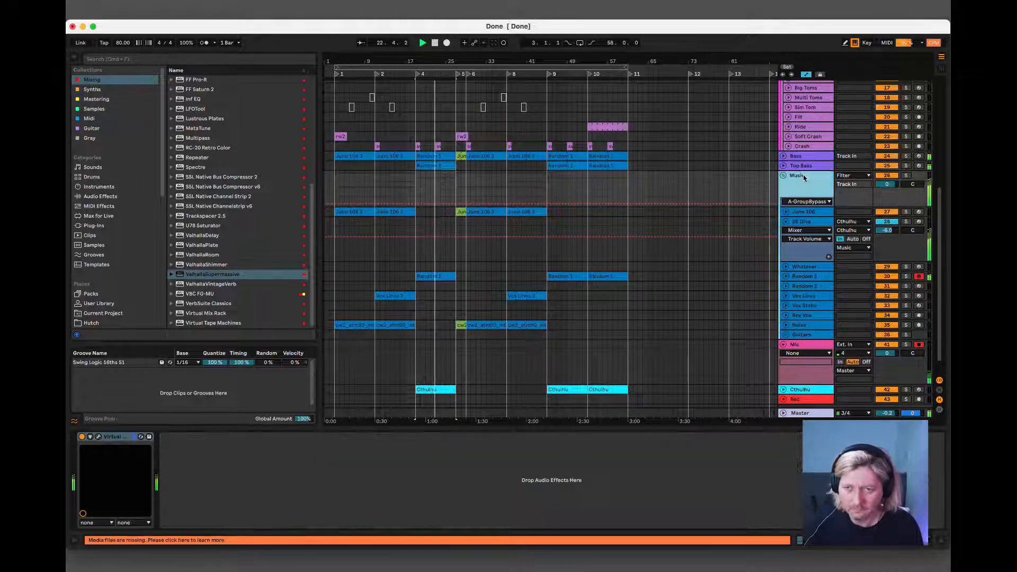
pyautogui.click(440, 277)
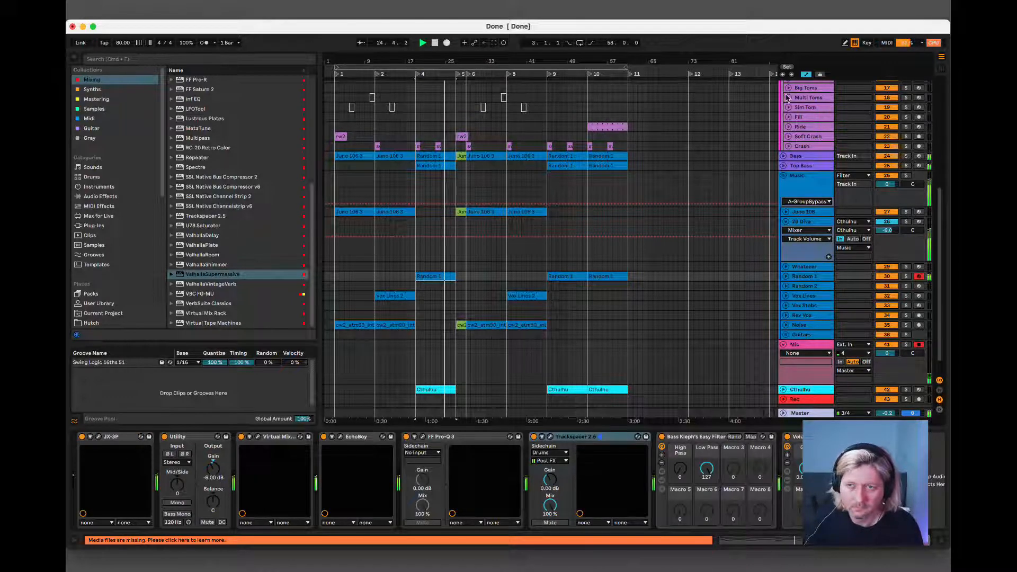
pyautogui.press('space')
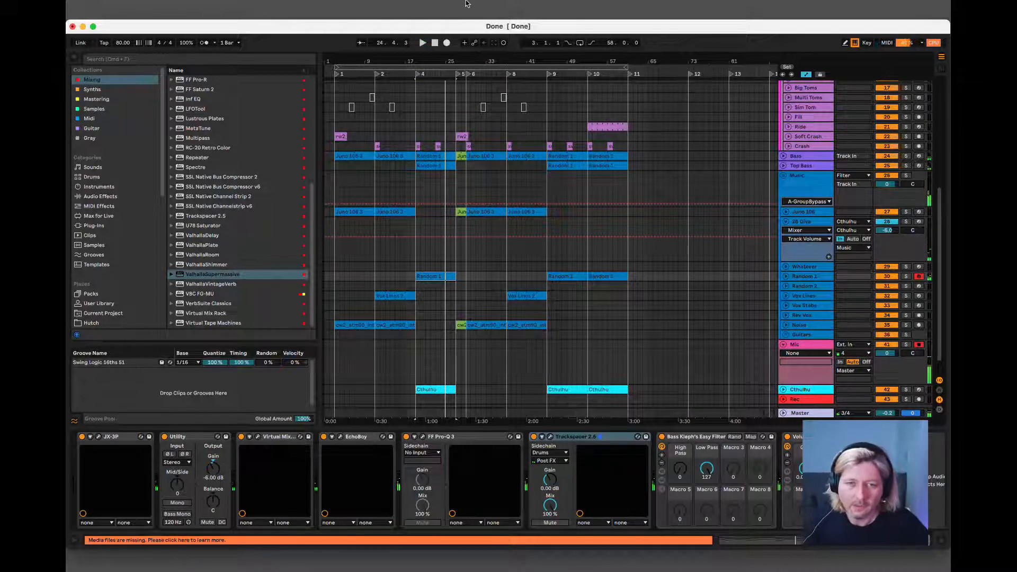
pyautogui.click(419, 68)
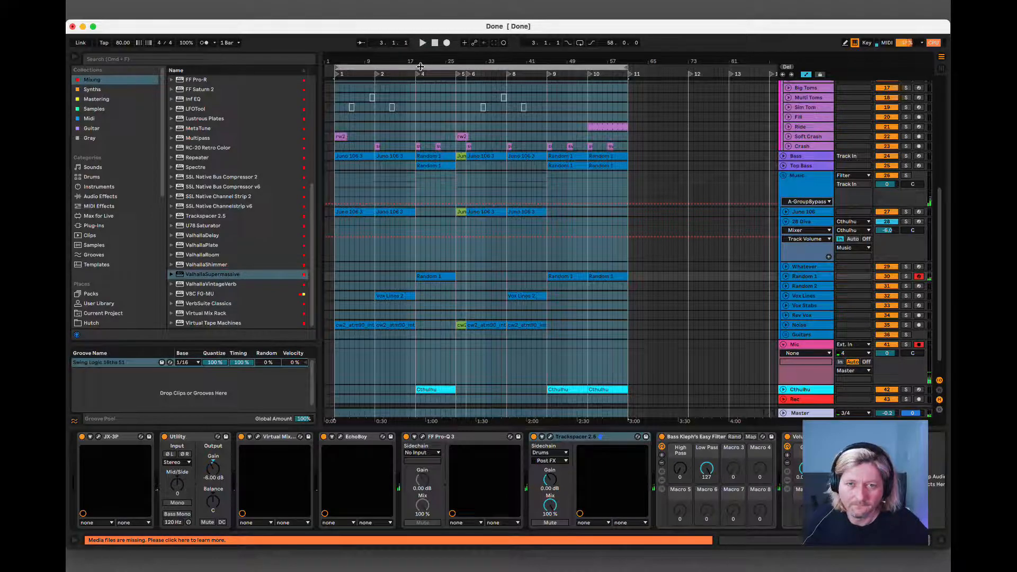
pyautogui.press('space')
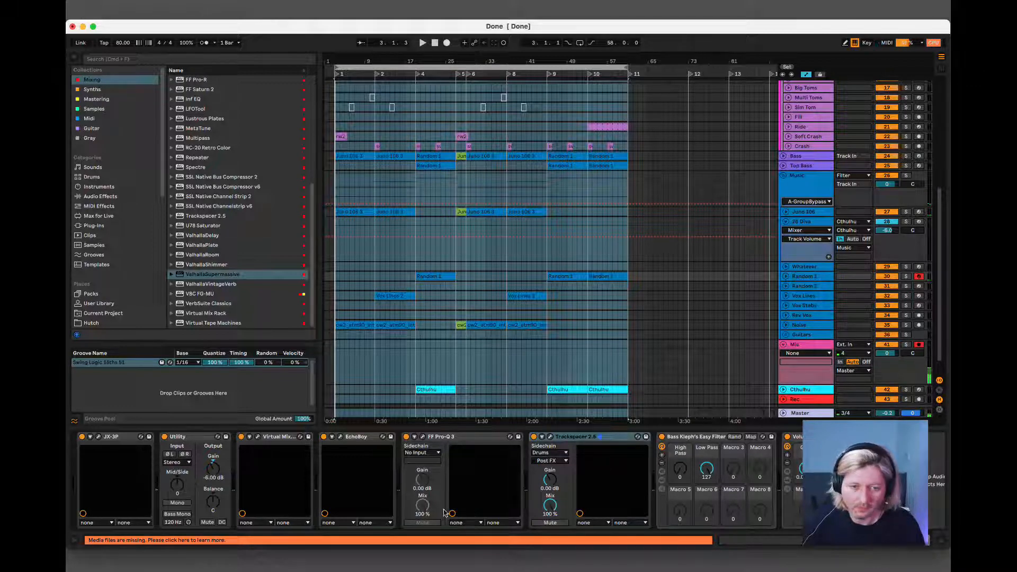
pyautogui.click(408, 569)
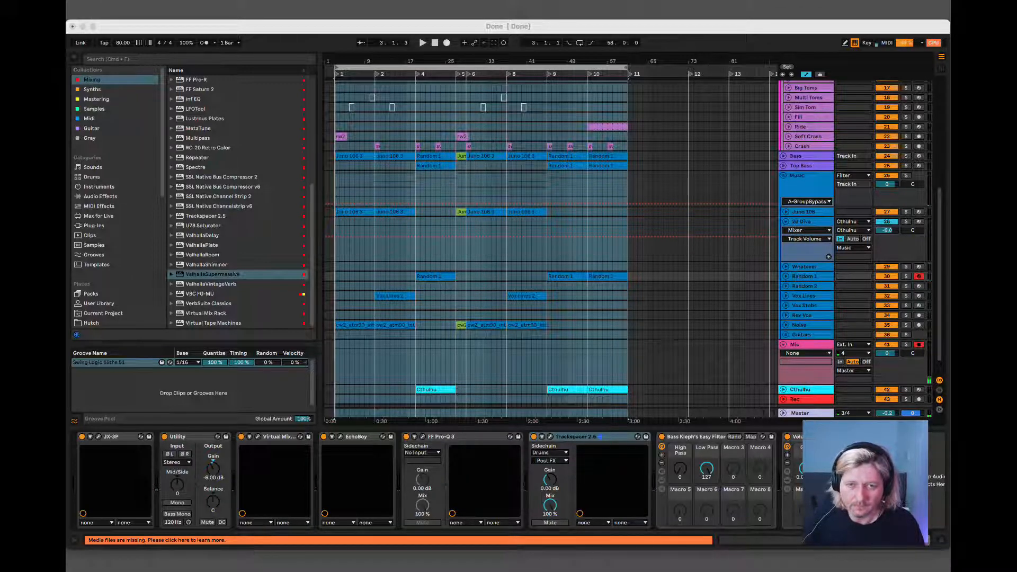
pyautogui.click(762, 342)
pyautogui.press('space')
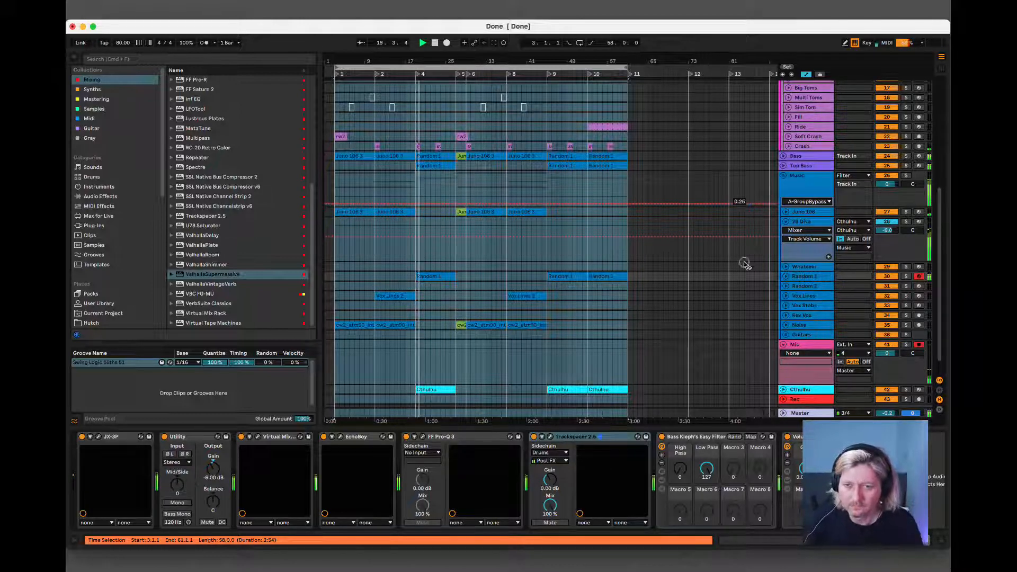
# Trim the starts of the three clips on the Cthulhu track so they begin at bars 23, 49 and 57.
pyautogui.click(421, 166)
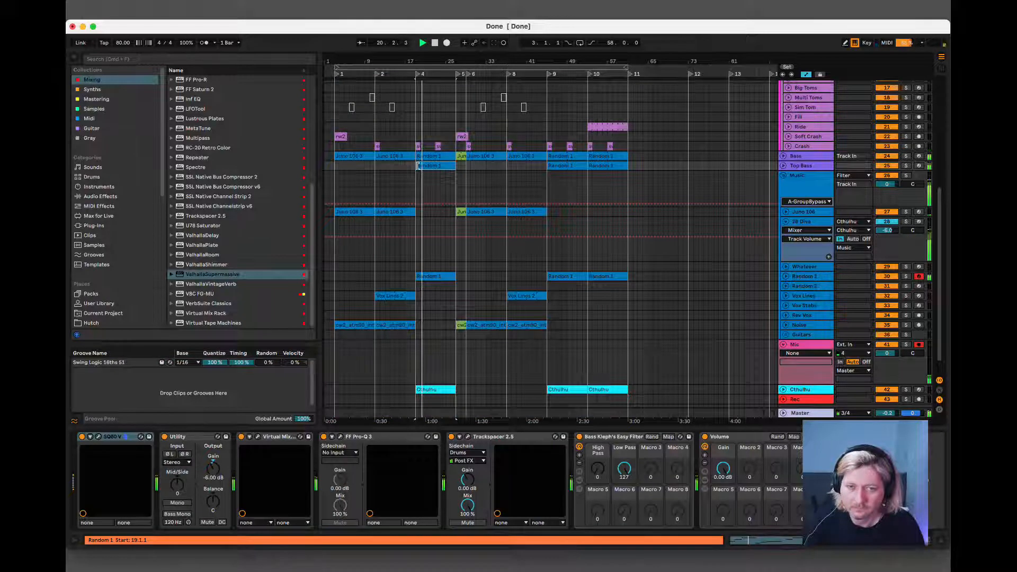
pyautogui.moveTo(419, 166)
pyautogui.mouseDown()
pyautogui.moveTo(434, 168)
pyautogui.moveTo(417, 166)
pyautogui.mouseUp()
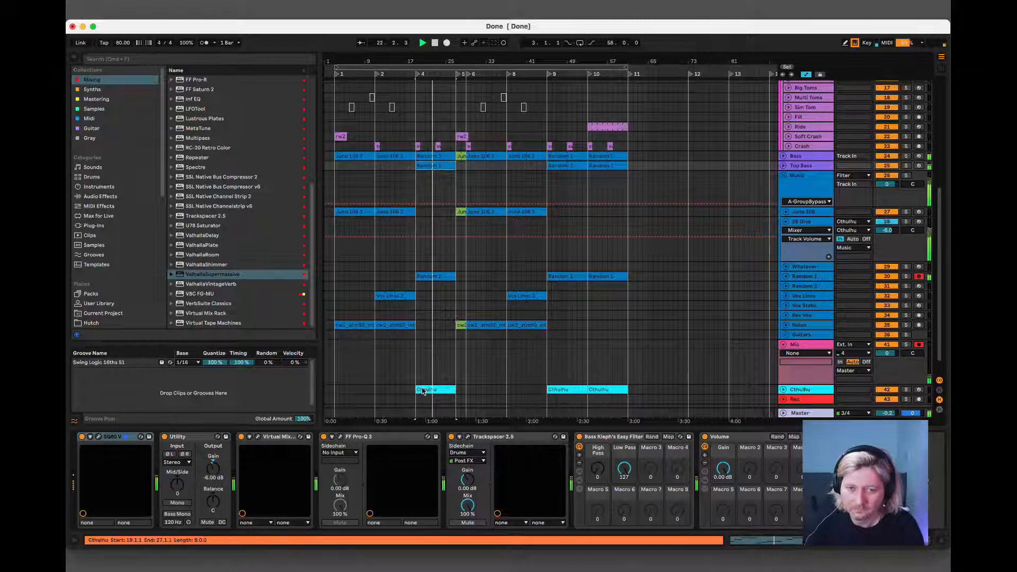
pyautogui.moveTo(416, 390); pyautogui.dragTo(434, 389)
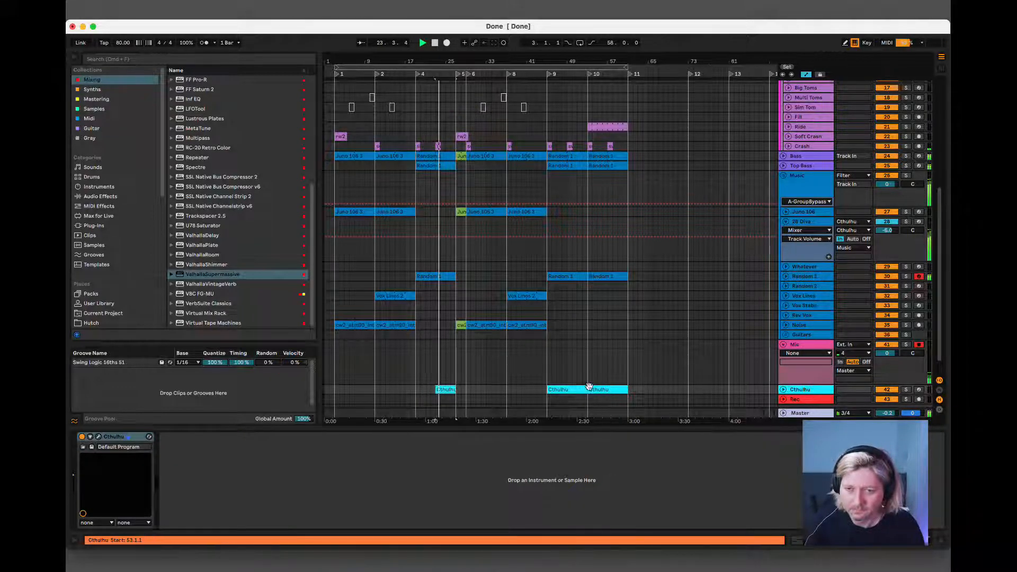
pyautogui.moveTo(549, 389); pyautogui.dragTo(608, 389)
pyautogui.click(605, 391)
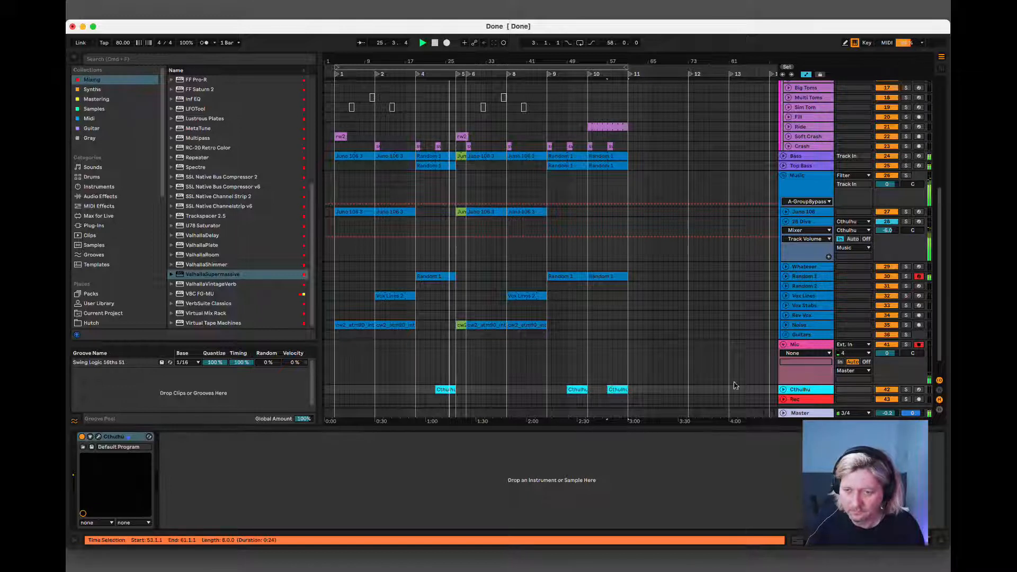
pyautogui.click(783, 391)
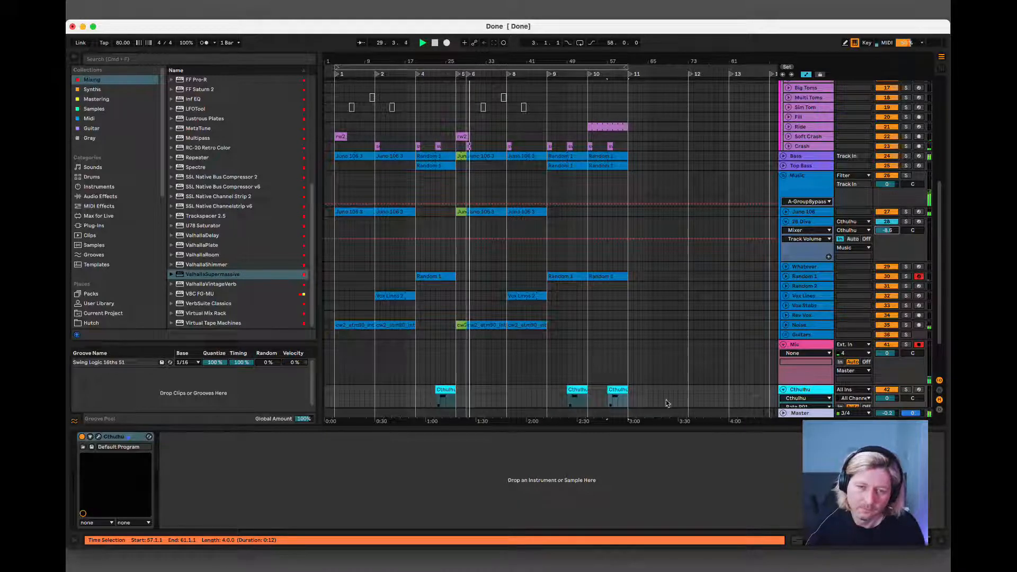
pyautogui.click(783, 389)
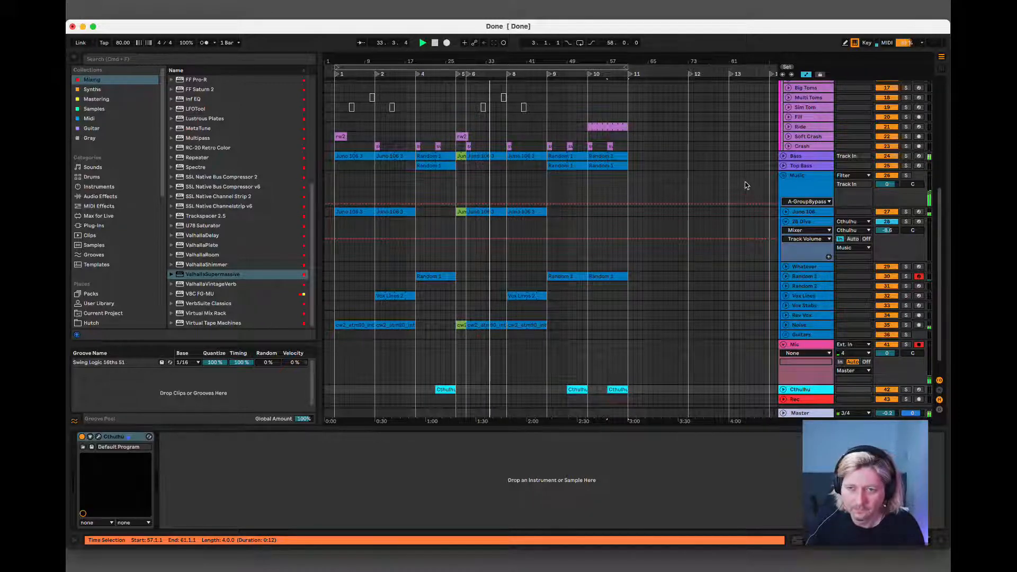
# Hide the browser and zoom the timeline in on the arranged section from bar 3 to bar 61.
pyautogui.click(484, 211)
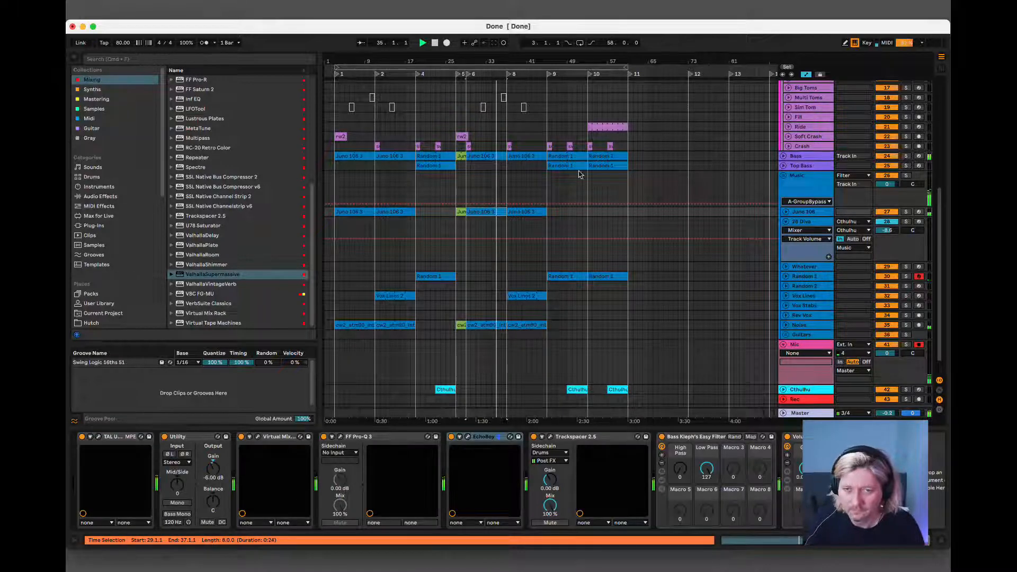
pyautogui.scroll(-2, 573, 169)
pyautogui.scroll(5, 573, 168)
pyautogui.scroll(-5, 573, 172)
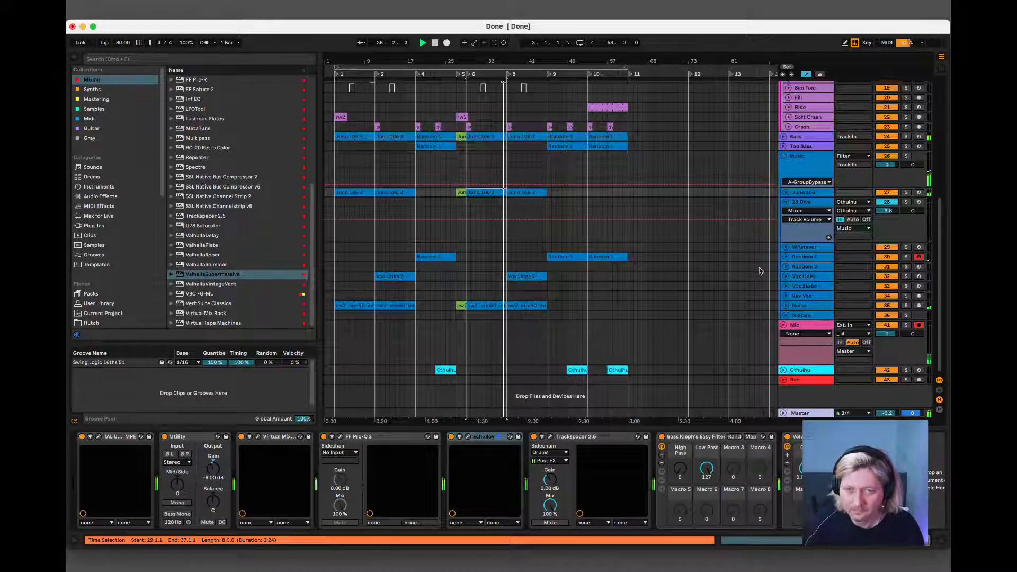
pyautogui.click(74, 56)
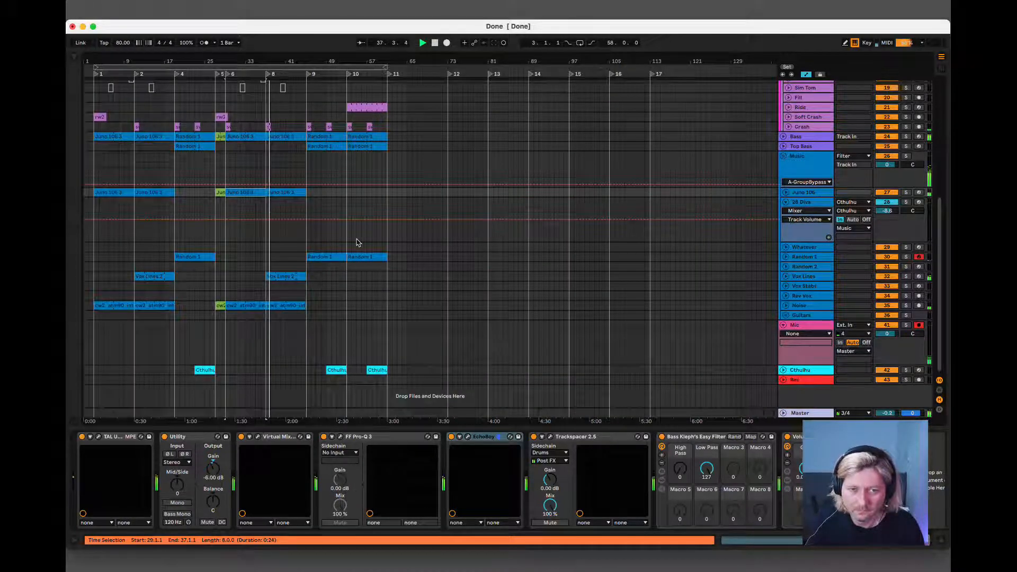
pyautogui.scroll(5, 356, 243)
pyautogui.scroll(-3, 369, 220)
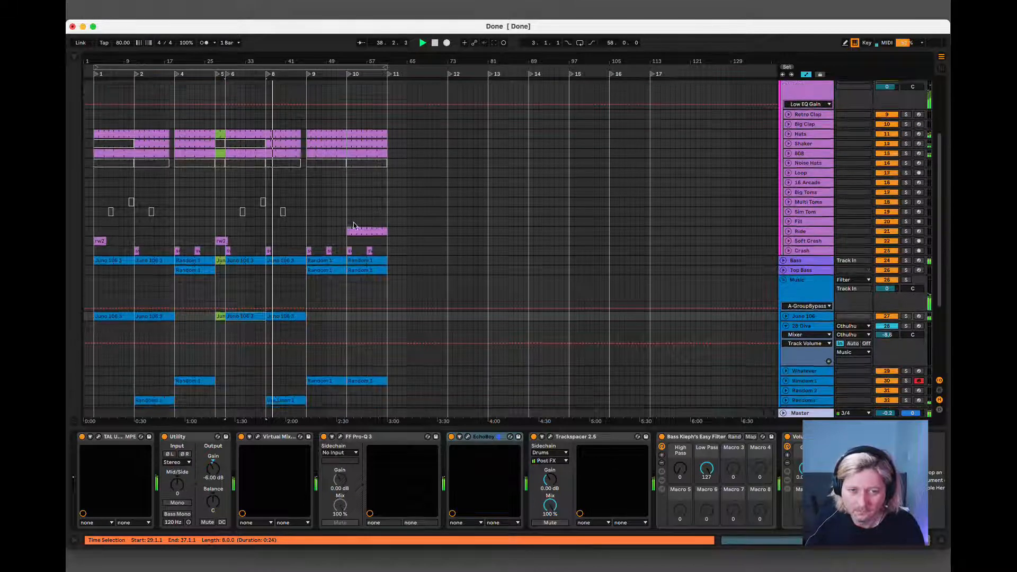
pyautogui.moveTo(260, 57); pyautogui.dragTo(343, 57)
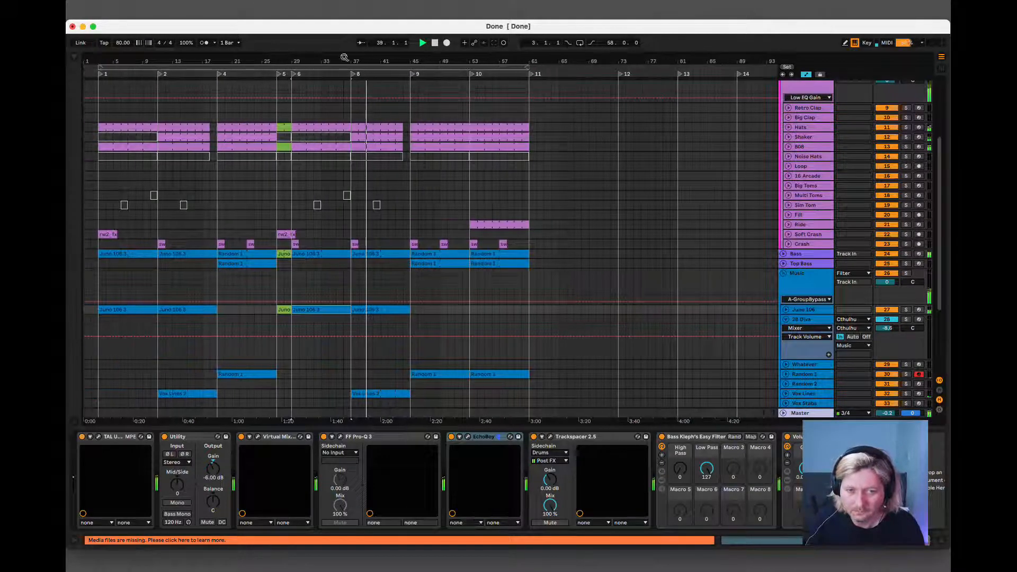
# Examine the Random 1 clips from bar 45 to 61, the last Cthulhu clip and the Vox Lines device chain while the arrangement plays.
pyautogui.moveTo(497, 293); pyautogui.dragTo(497, 299)
pyautogui.scroll(-5, 497, 299)
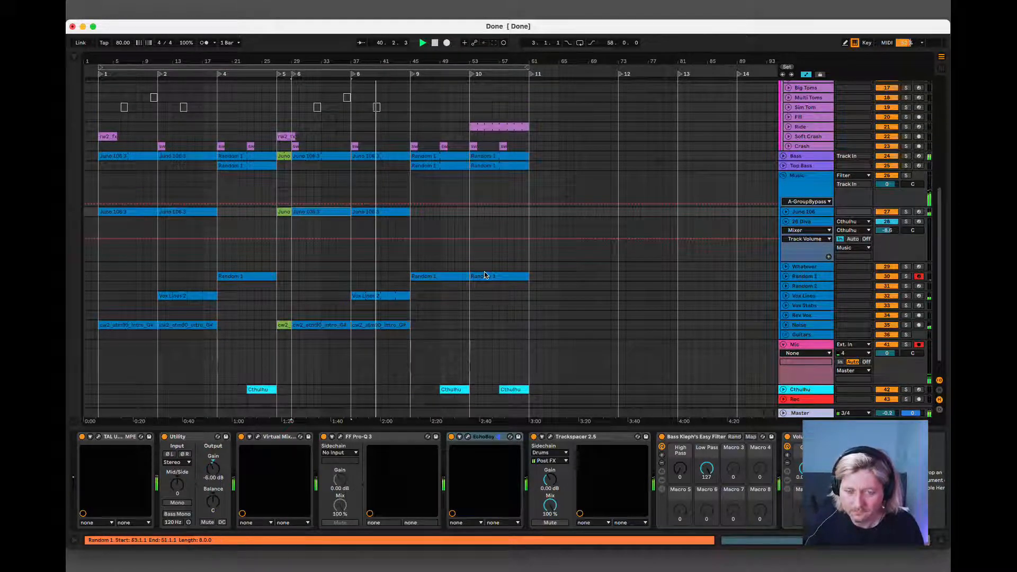
pyautogui.click(438, 275)
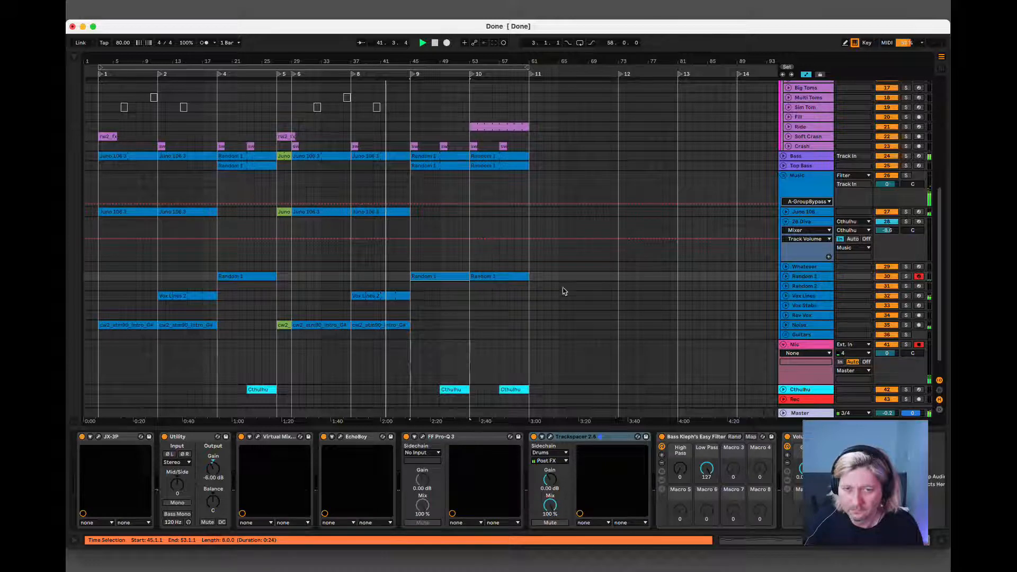
pyautogui.click(515, 277)
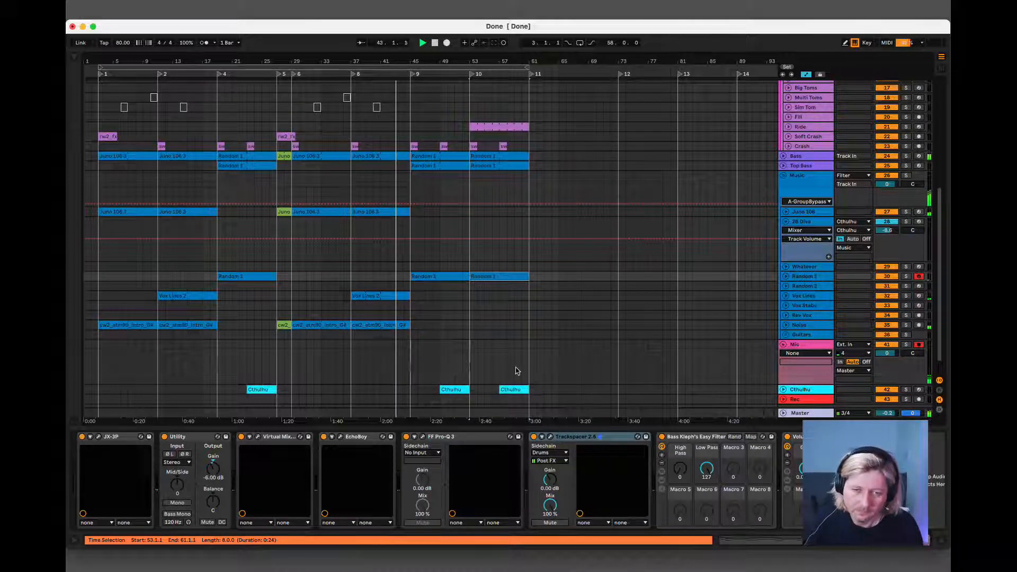
pyautogui.click(496, 390)
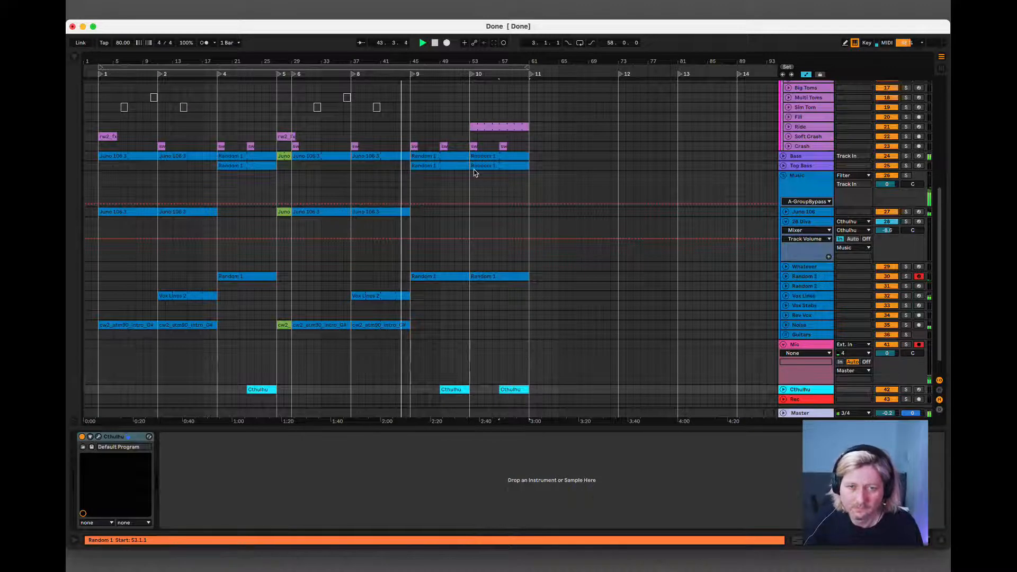
pyautogui.scroll(5, 475, 179)
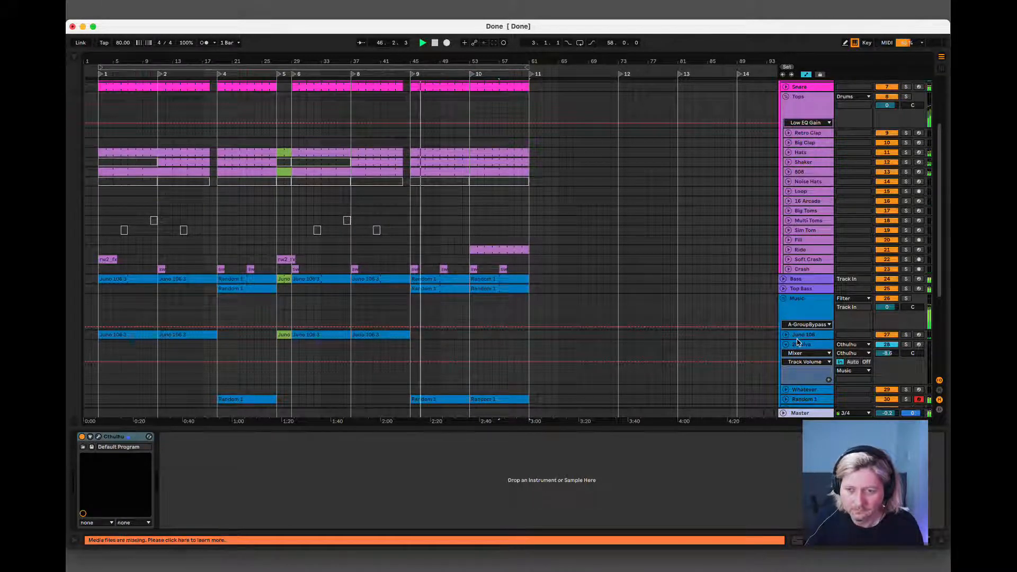
pyautogui.scroll(-5, 797, 342)
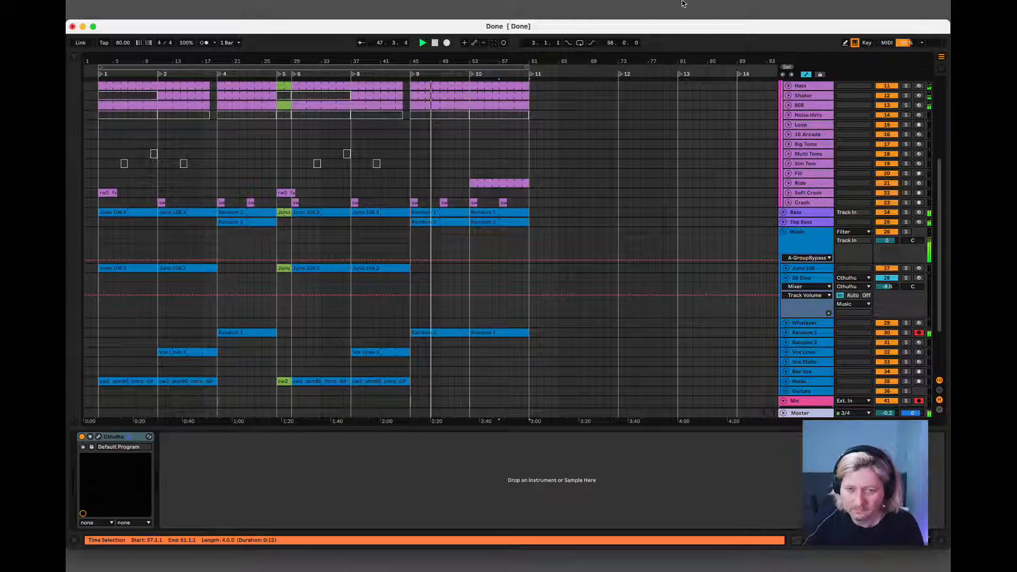
pyautogui.click(804, 353)
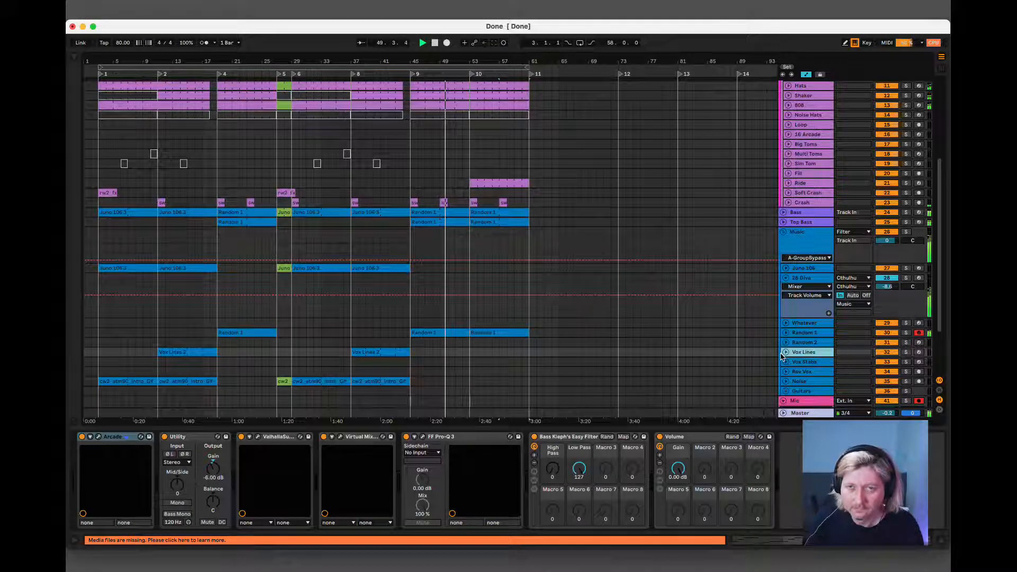
pyautogui.scroll(2, 450, 197)
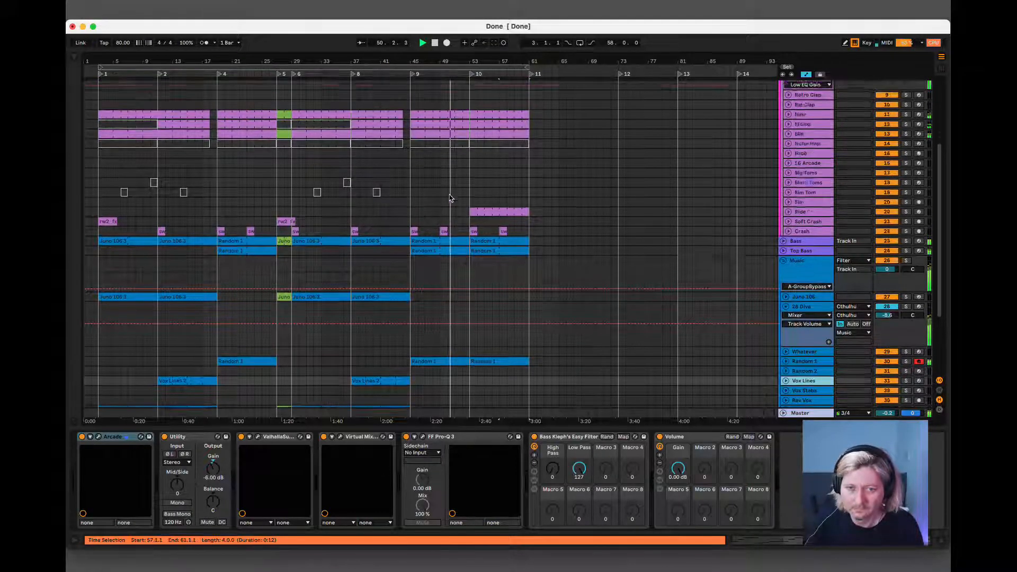
pyautogui.scroll(-2, 488, 275)
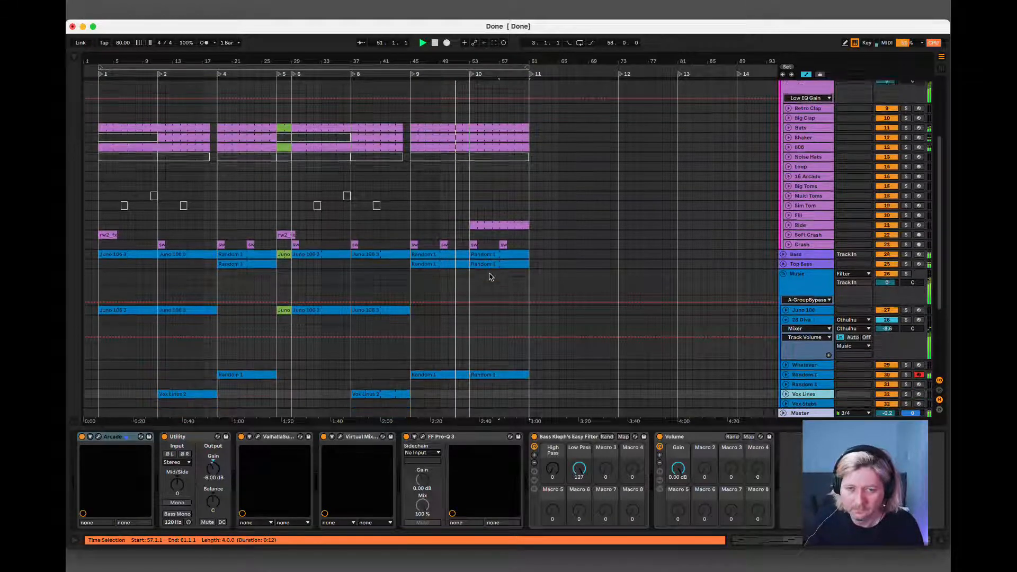
pyautogui.scroll(-5, 489, 276)
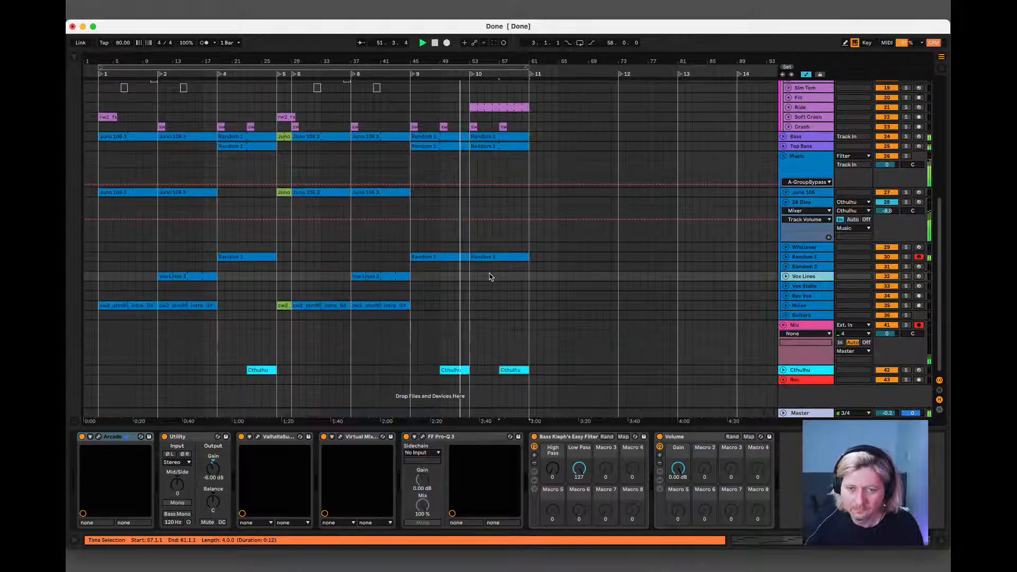
pyautogui.scroll(7, 489, 278)
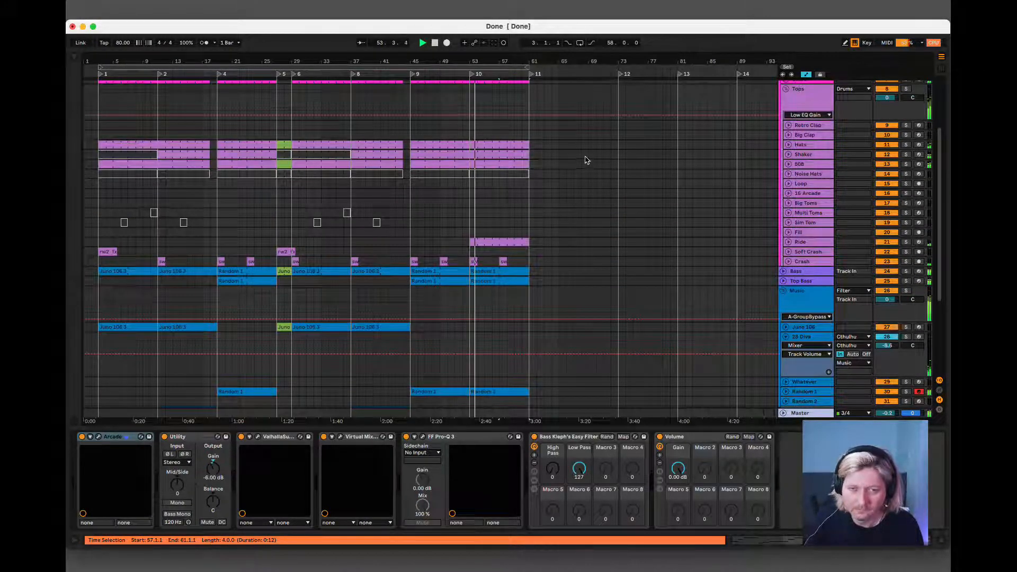
# Trim the end of the Soft Crash clip that starts at bar 27 to bar 29, and play the arrangement through to bar 61.
pyautogui.click(509, 243)
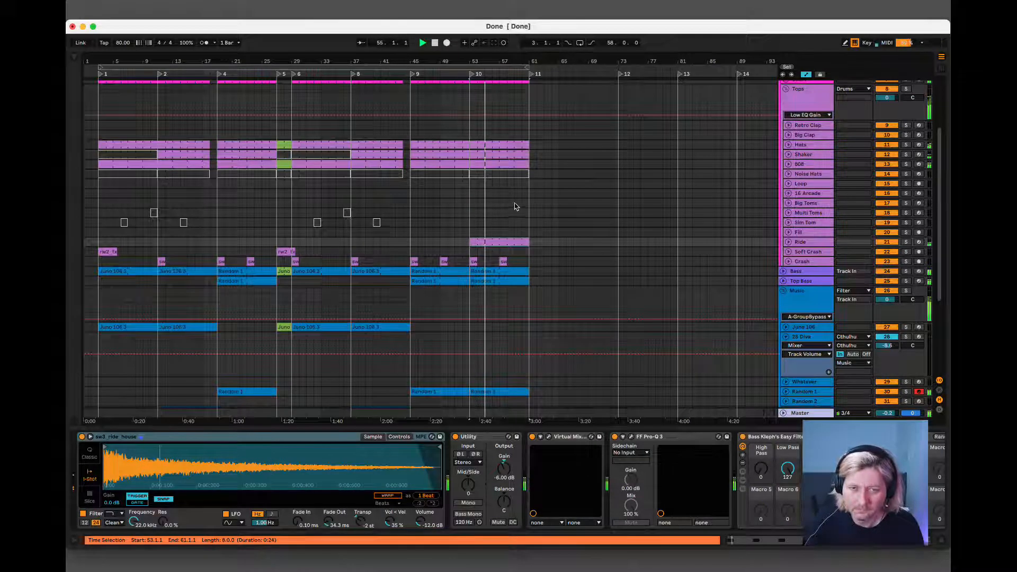
pyautogui.click(293, 252)
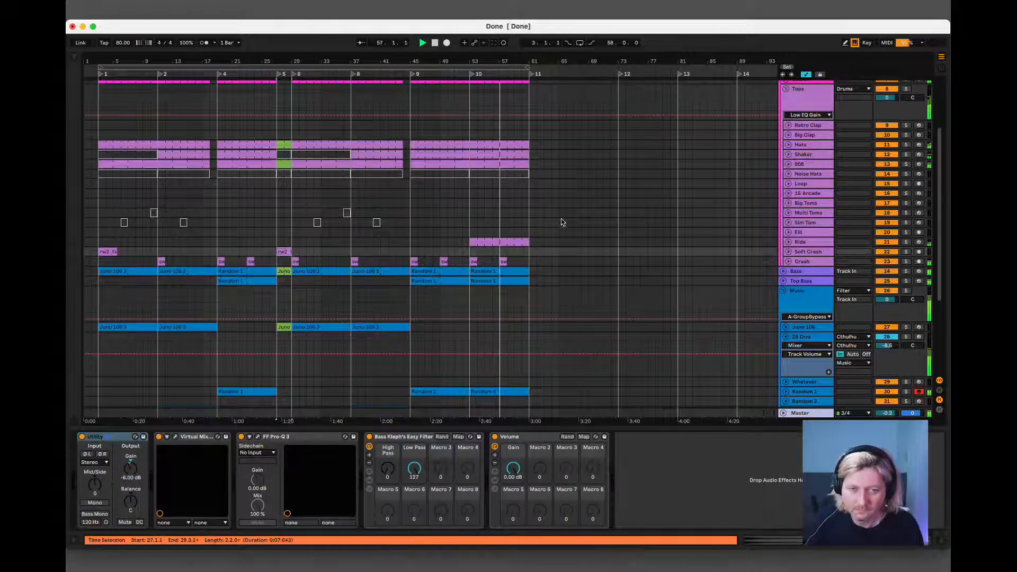
pyautogui.scroll(-5, 638, 343)
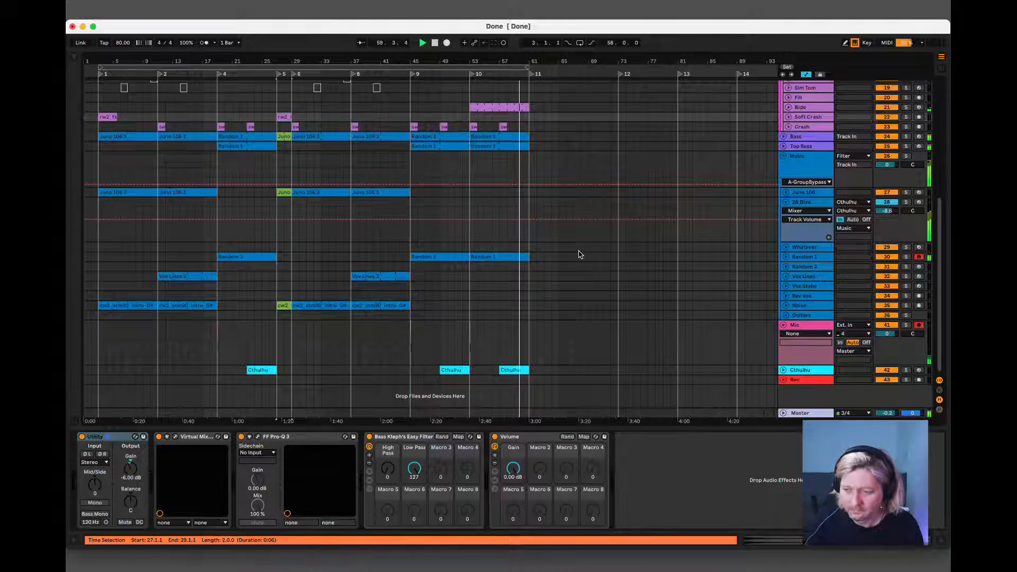
pyautogui.scroll(7, 580, 255)
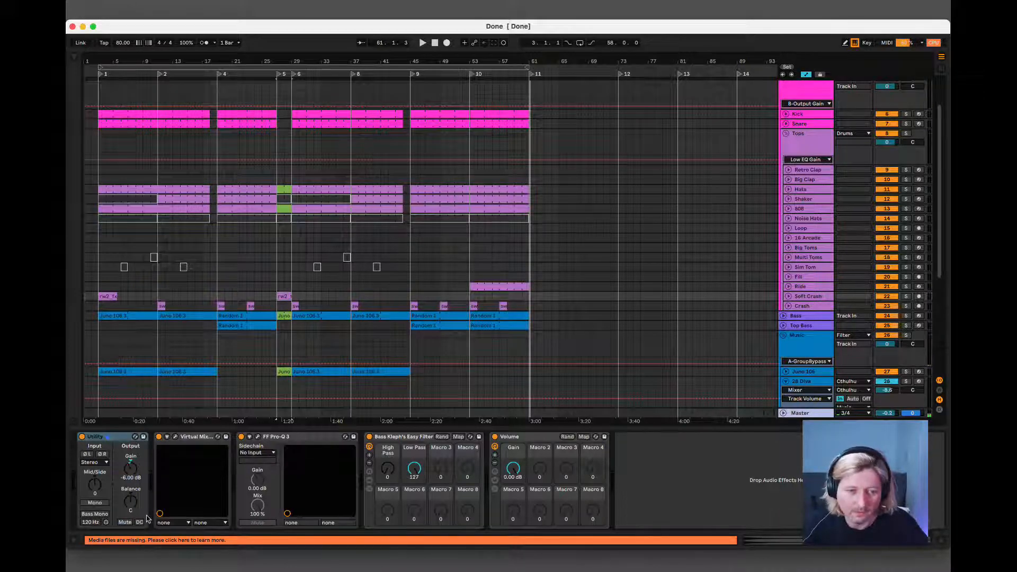
pyautogui.click(127, 2)
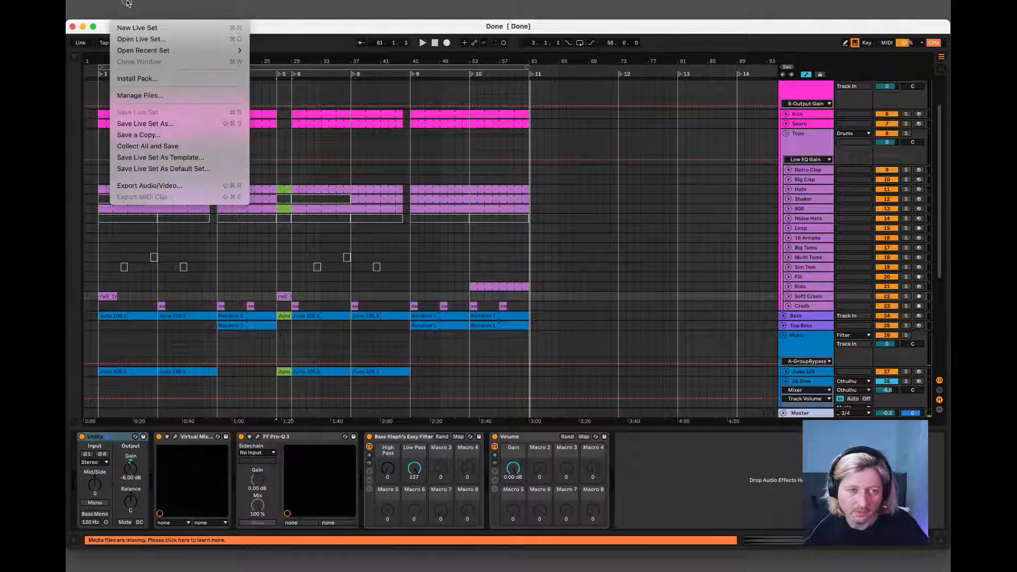
pyautogui.click(548, 153)
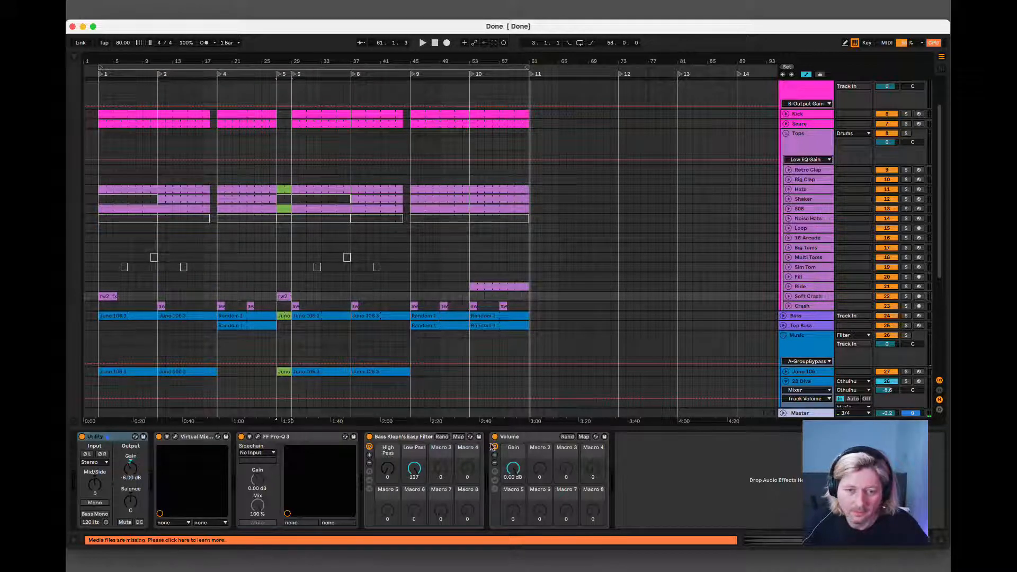
pyautogui.click(406, 563)
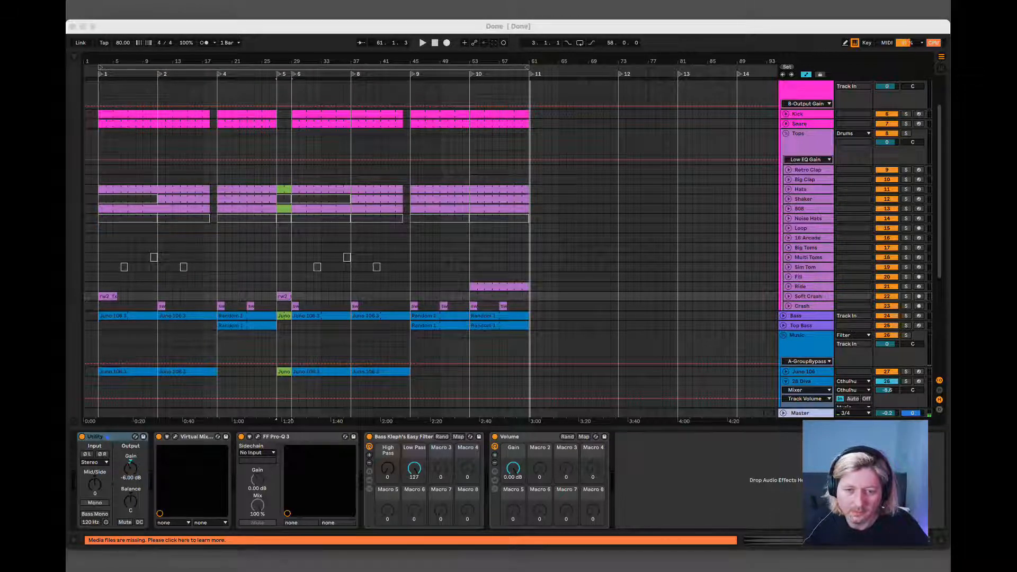